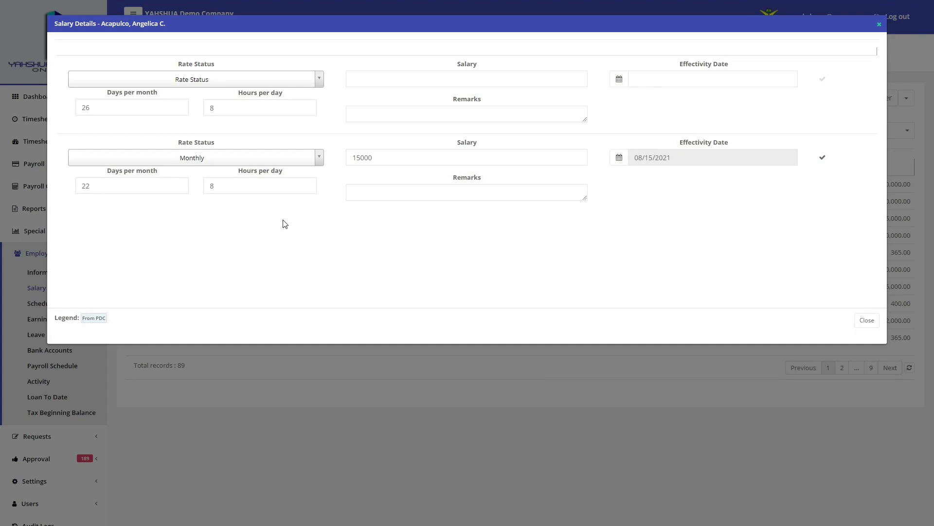
Save a Monthly salary of 50000 effective 08/25/2021, then close Salary Details
click(281, 82)
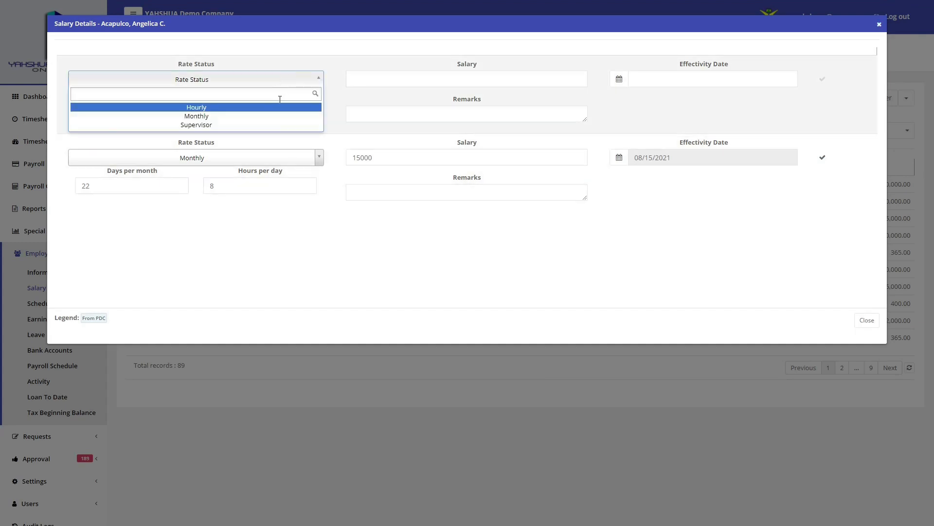
click(277, 117)
click(375, 85)
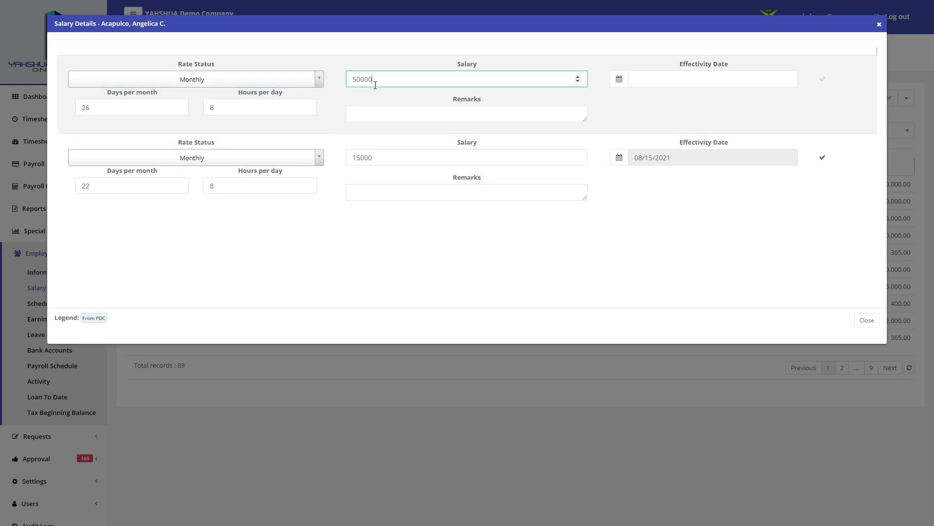
text(50000)
click(631, 76)
click(641, 214)
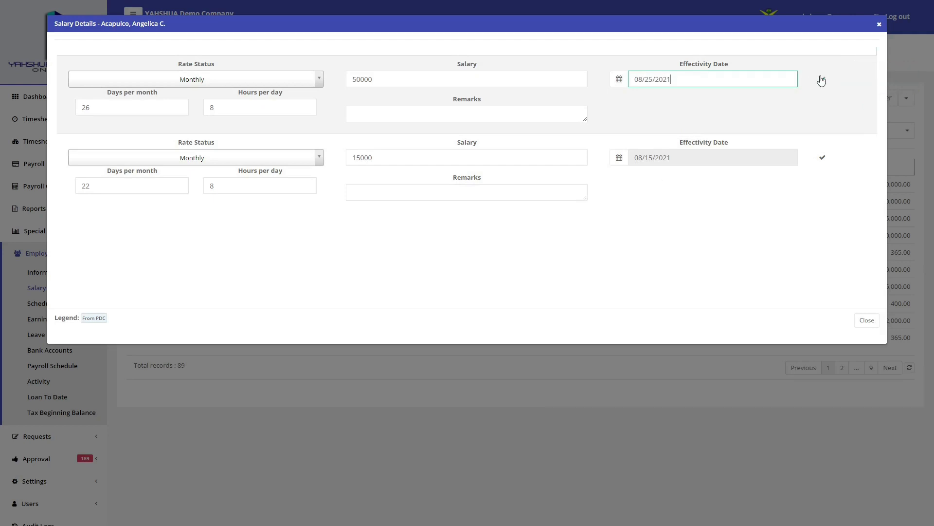
click(822, 79)
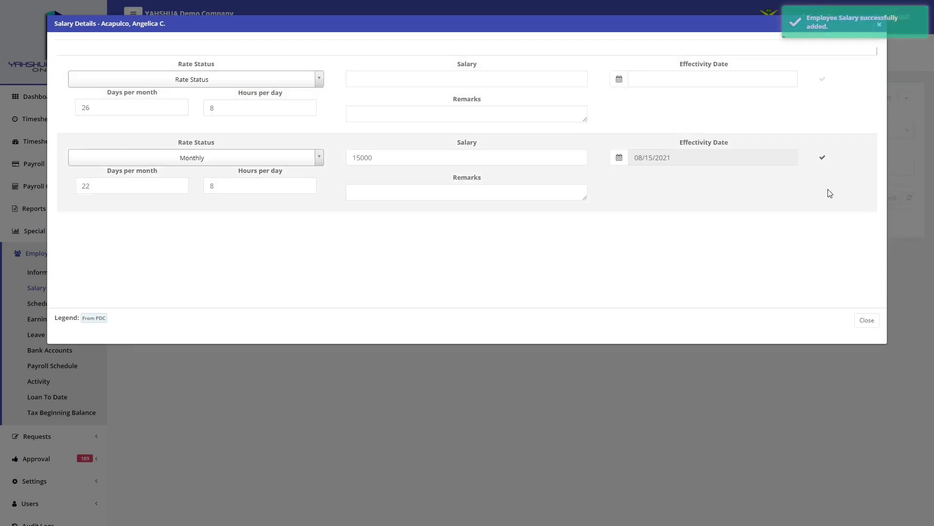
click(867, 320)
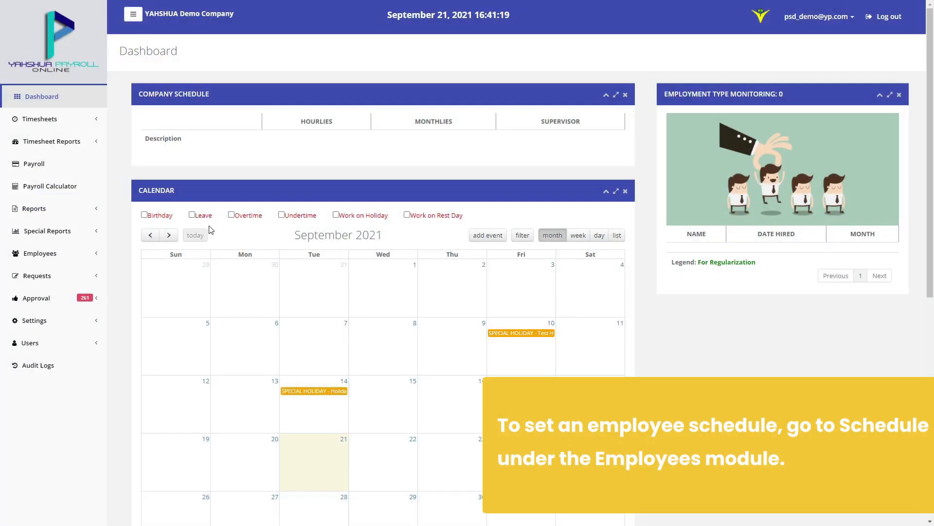
Go to the Employee Schedule page
click(75, 249)
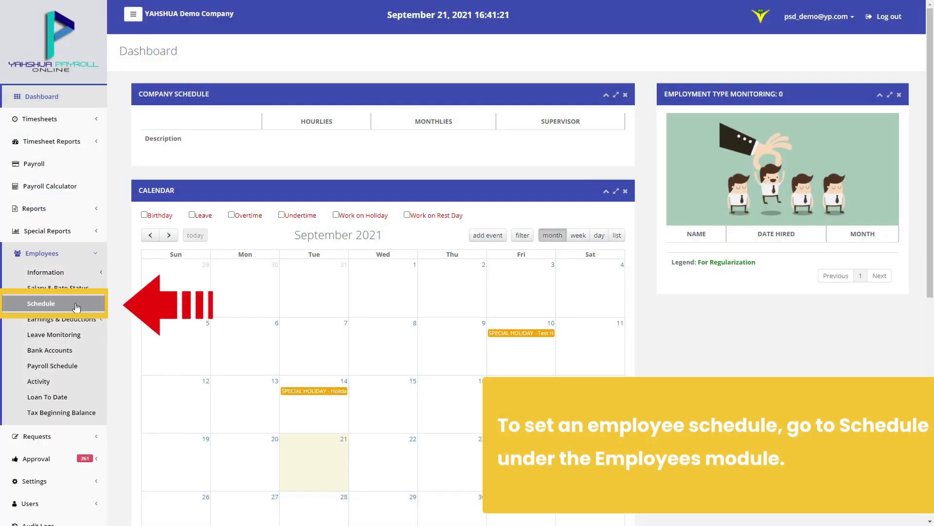
click(76, 305)
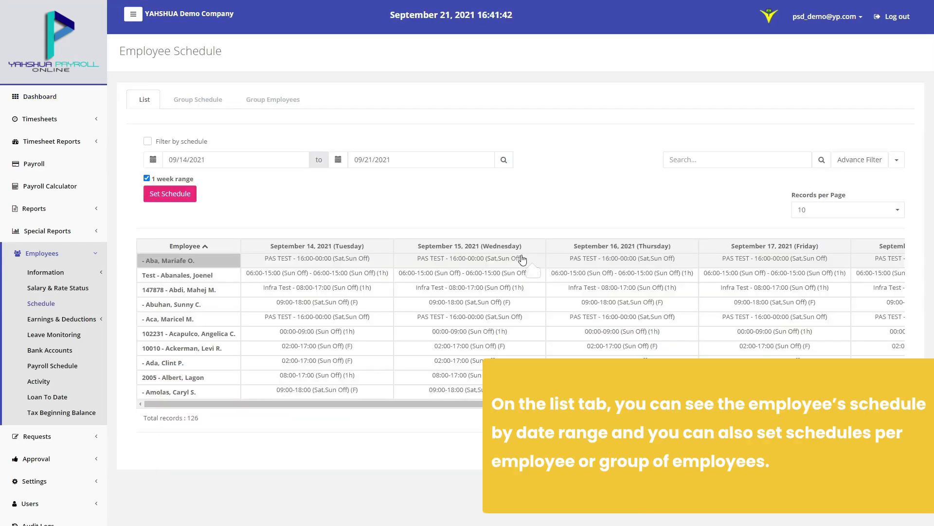
mouse_move(522, 260)
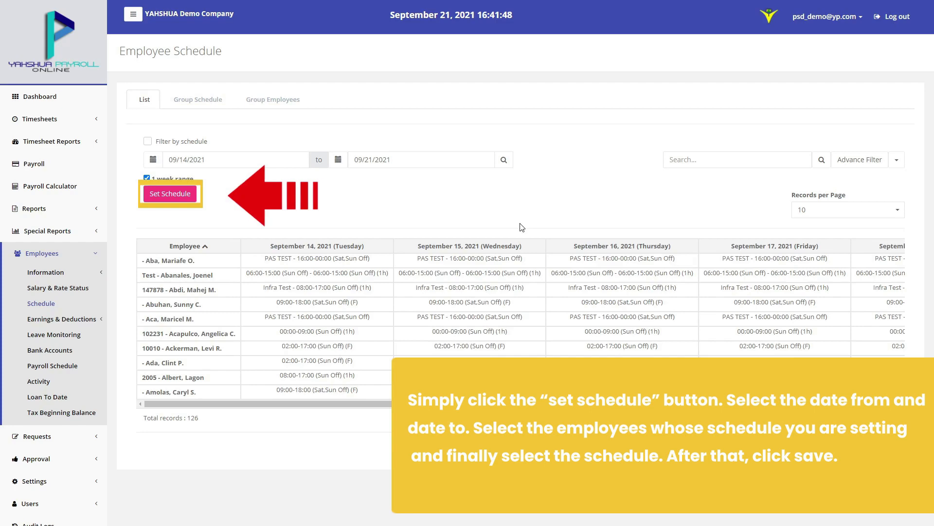
Schedule one employee on 00:00-09:00 (Sun Off) from 09/21/2021 to 09/22/2021
click(170, 193)
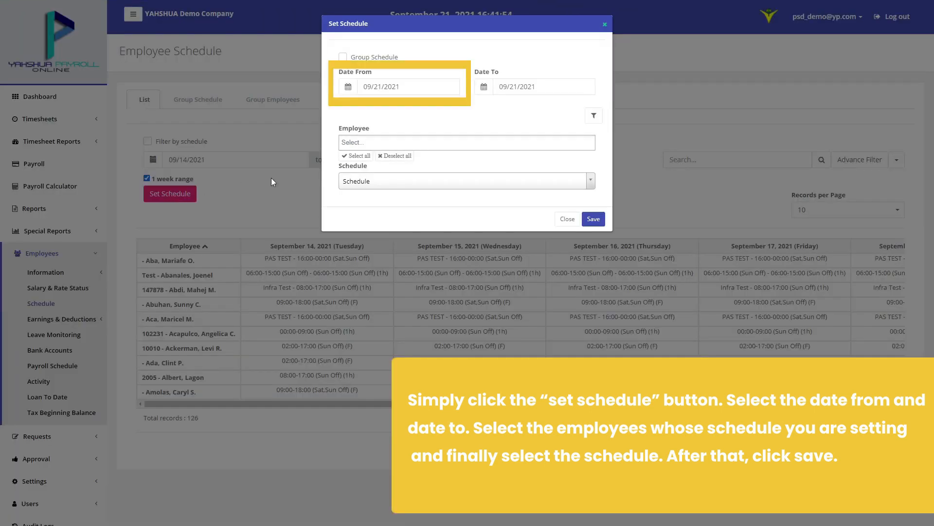
click(348, 88)
click(376, 217)
click(484, 87)
click(553, 168)
click(455, 143)
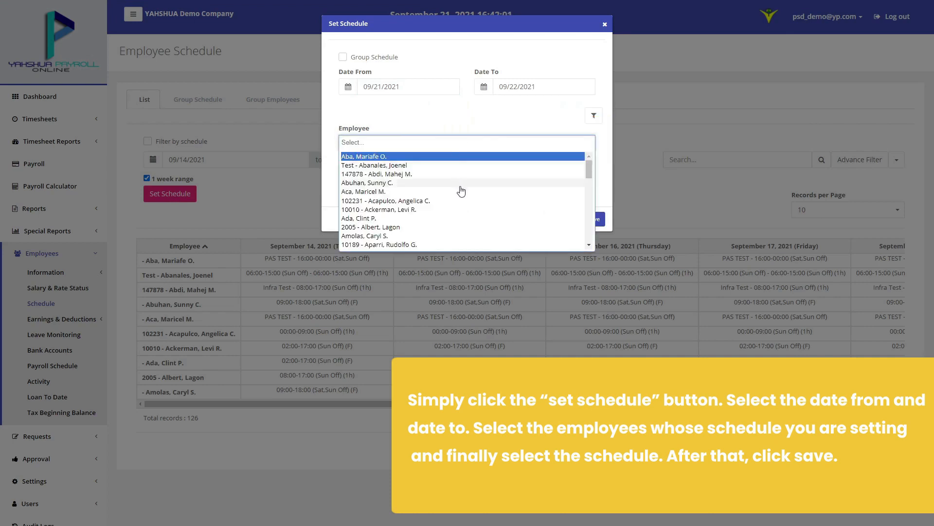
click(461, 192)
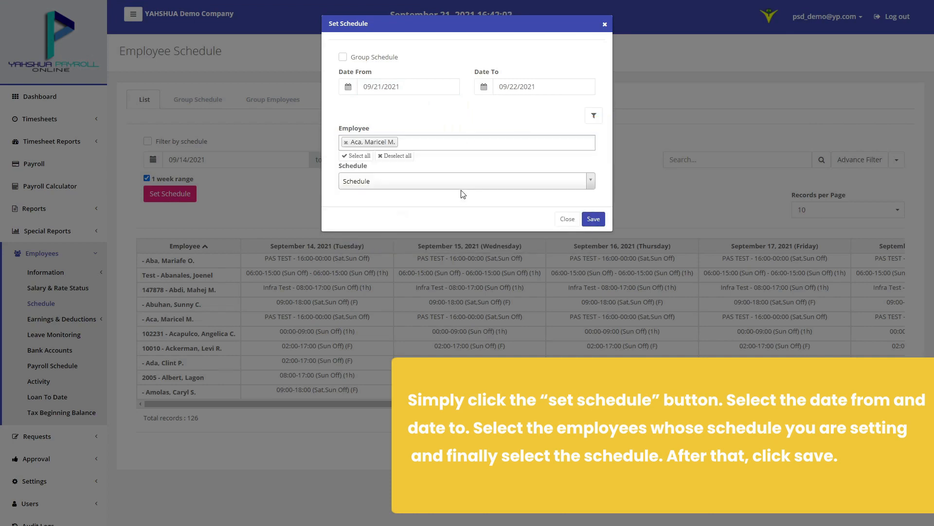
click(489, 183)
click(483, 236)
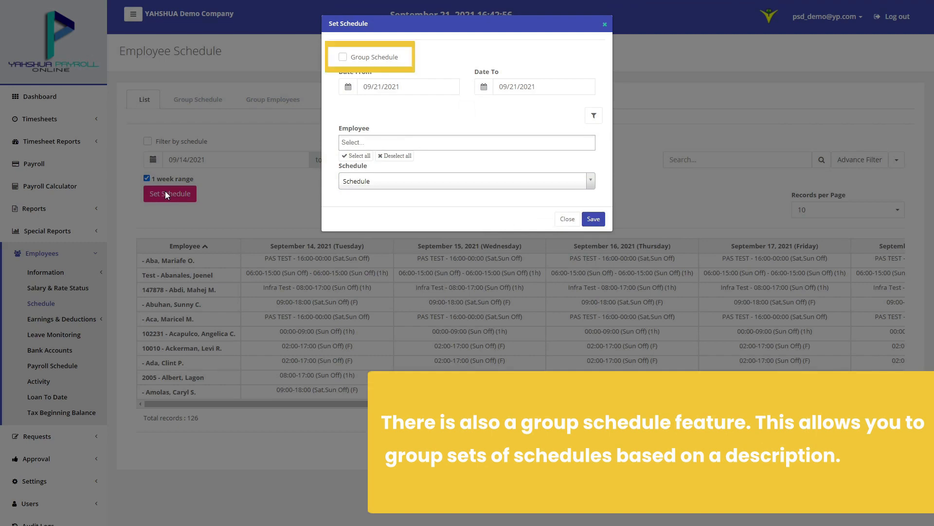
Switch to a group schedule running from 09/21/2021 to 09/30/2021
click(362, 57)
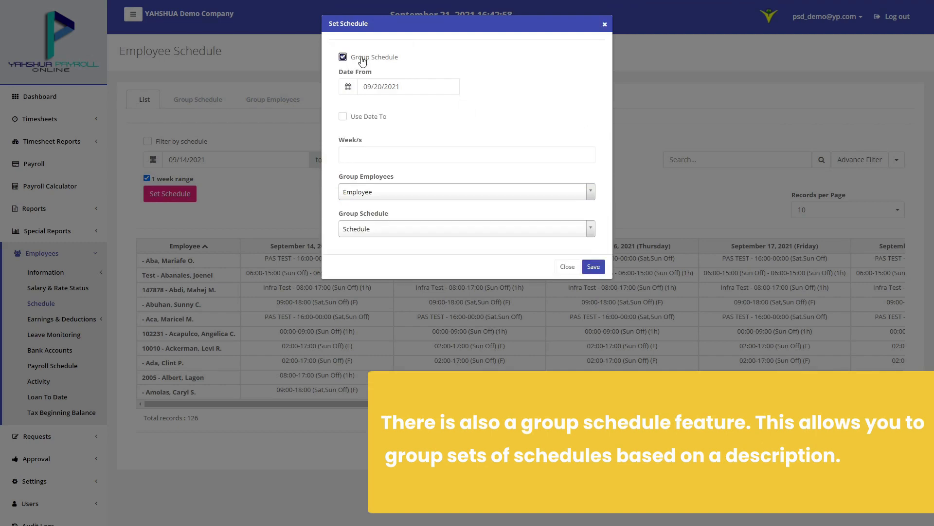
click(356, 87)
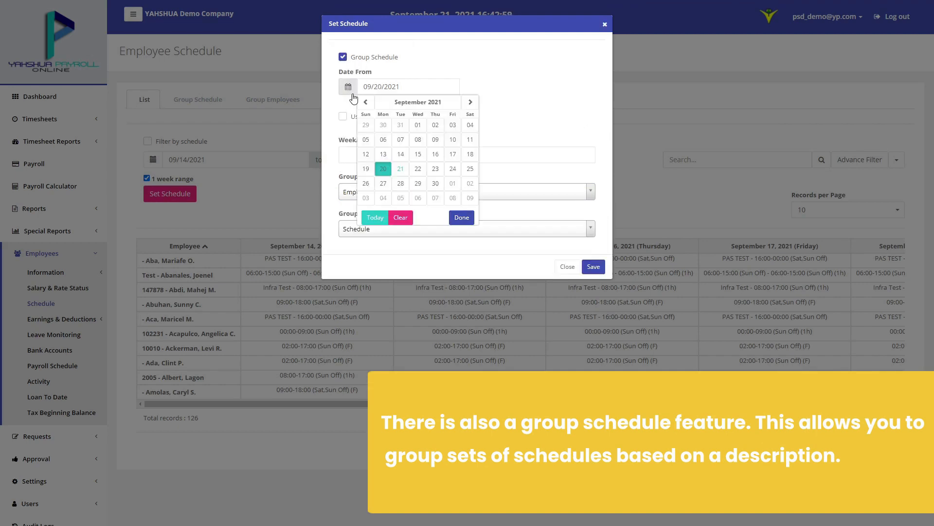
click(376, 218)
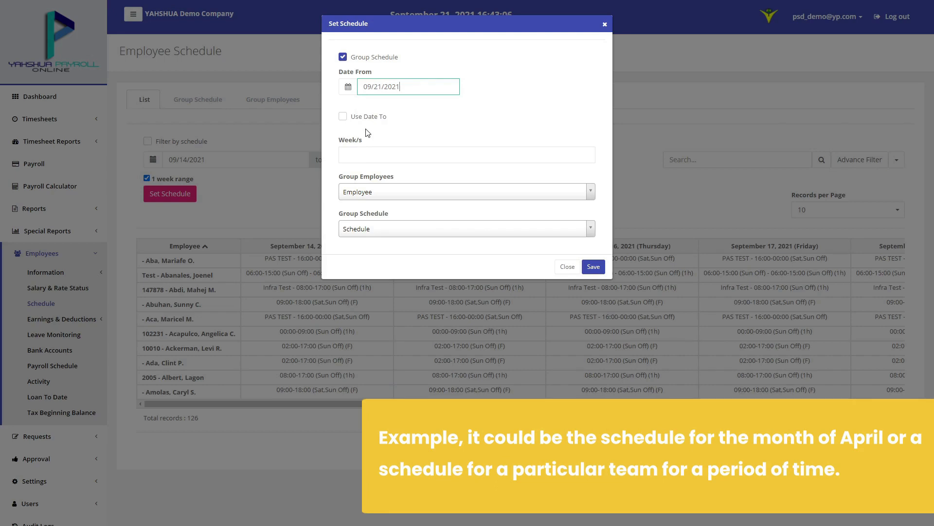
click(394, 155)
click(343, 117)
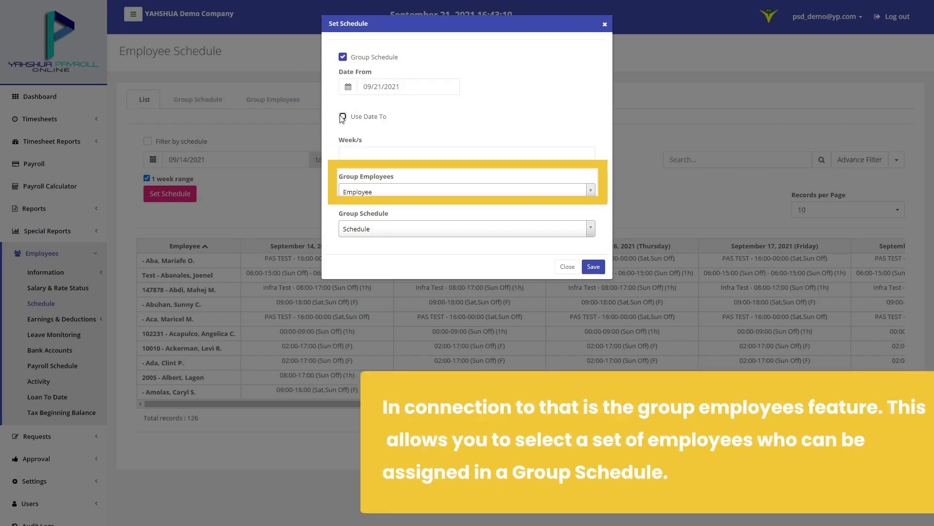
click(350, 146)
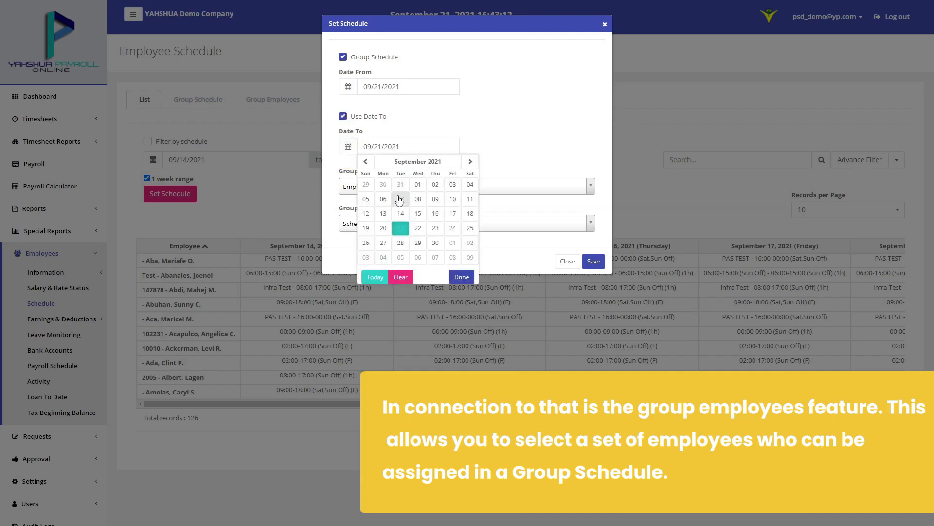
click(435, 243)
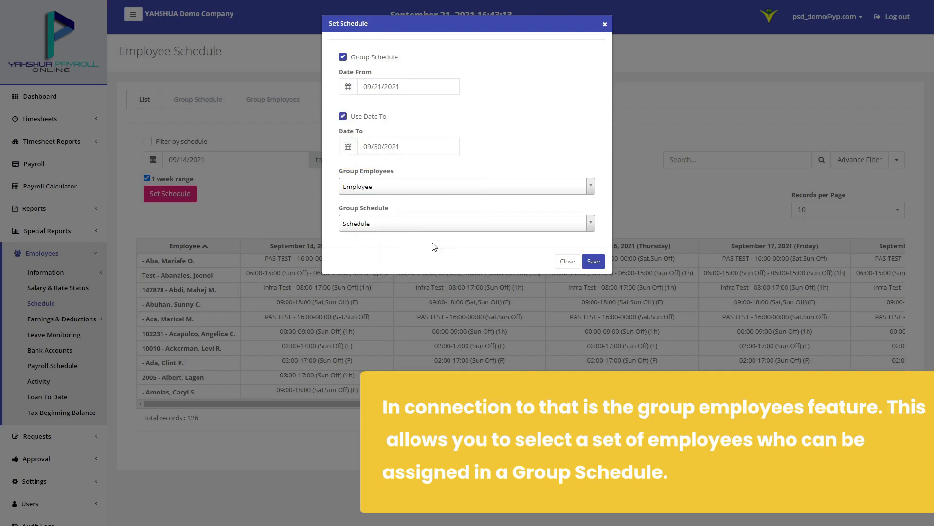
Assign the ADMIN group the Group 1st Shift 3 month sched
click(504, 191)
click(471, 241)
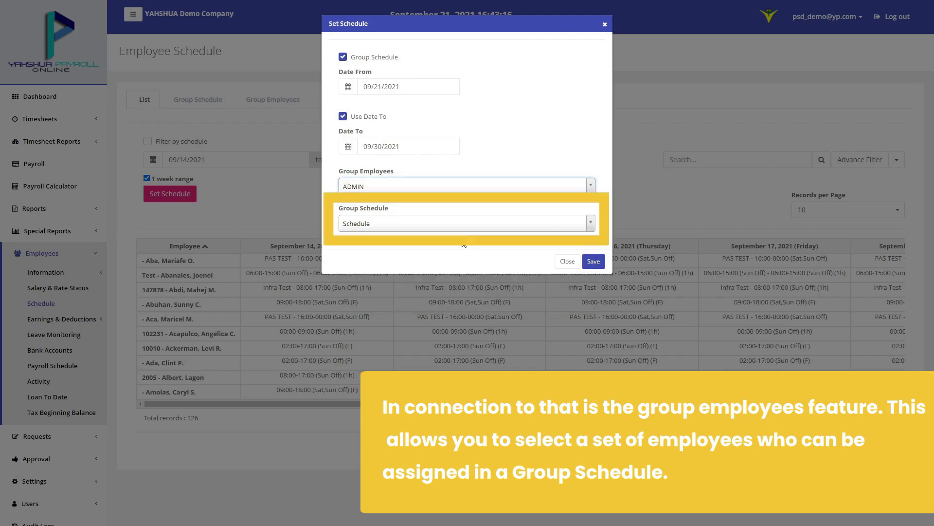
click(466, 225)
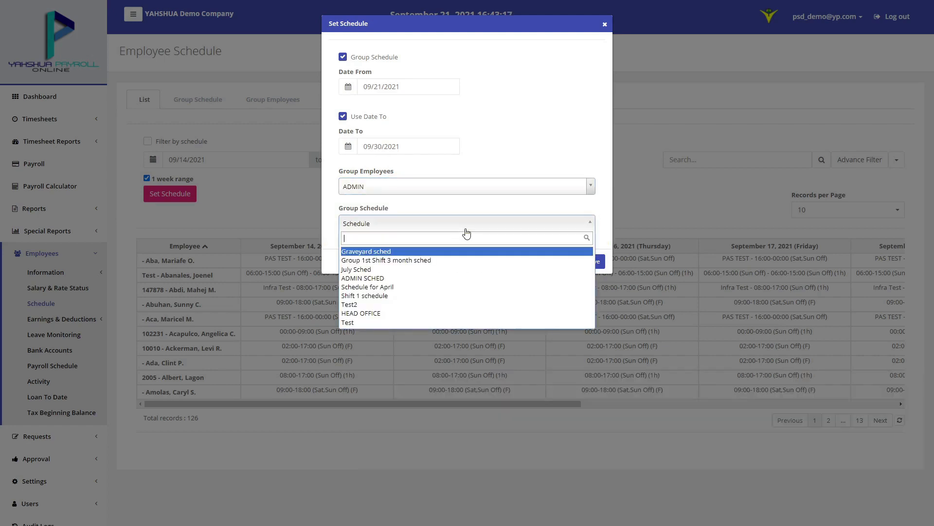
click(451, 260)
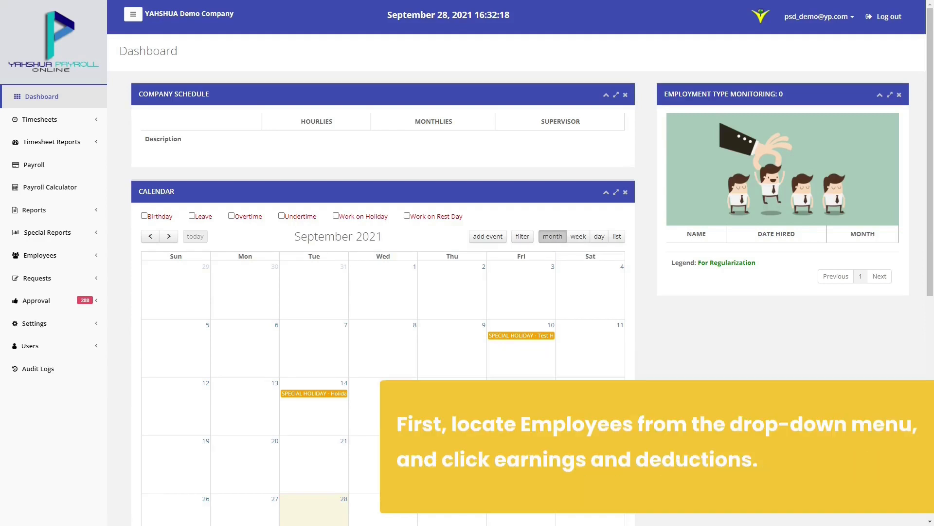
Go to Statutory earnings and deductions, filter to the employee and start a new entry
click(40, 255)
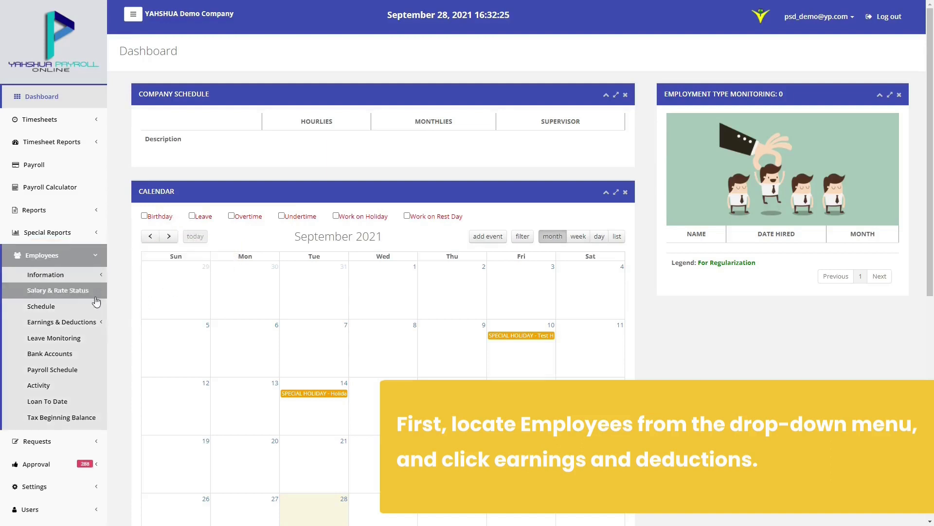
click(98, 326)
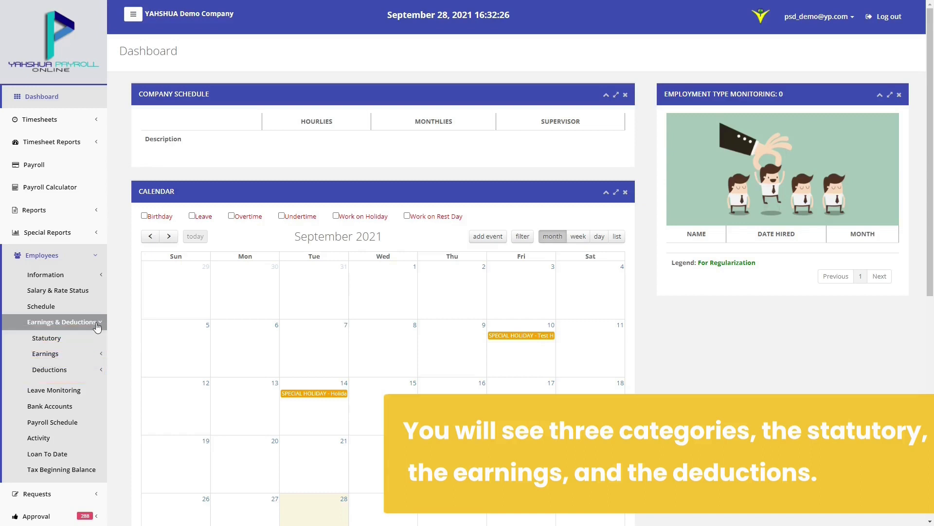
click(98, 340)
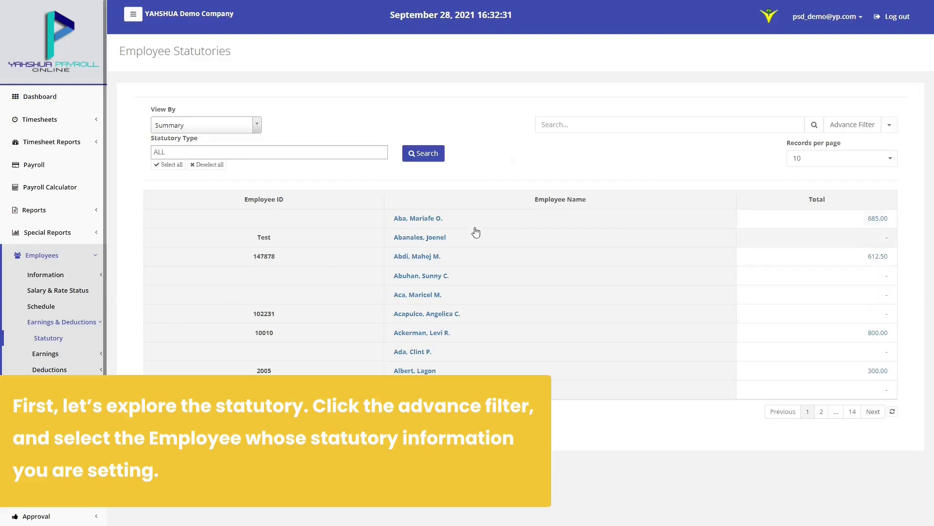
click(869, 125)
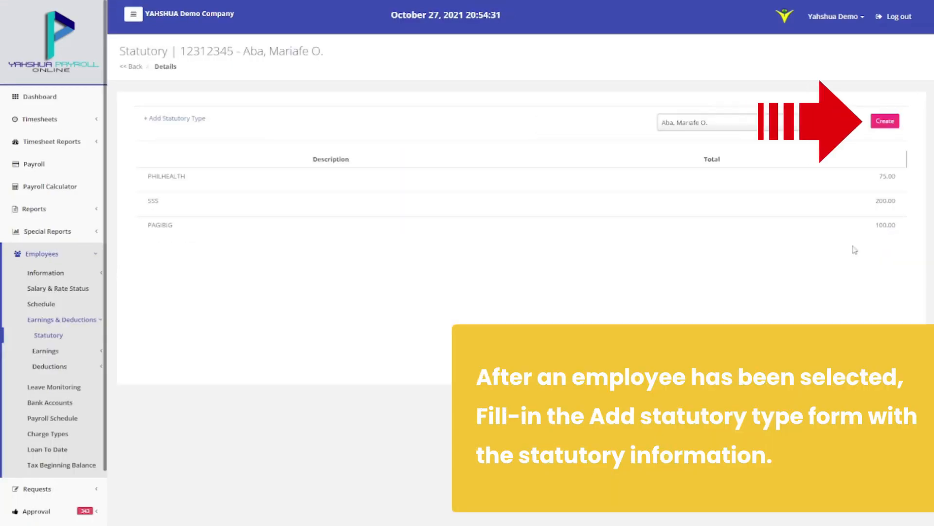
click(885, 122)
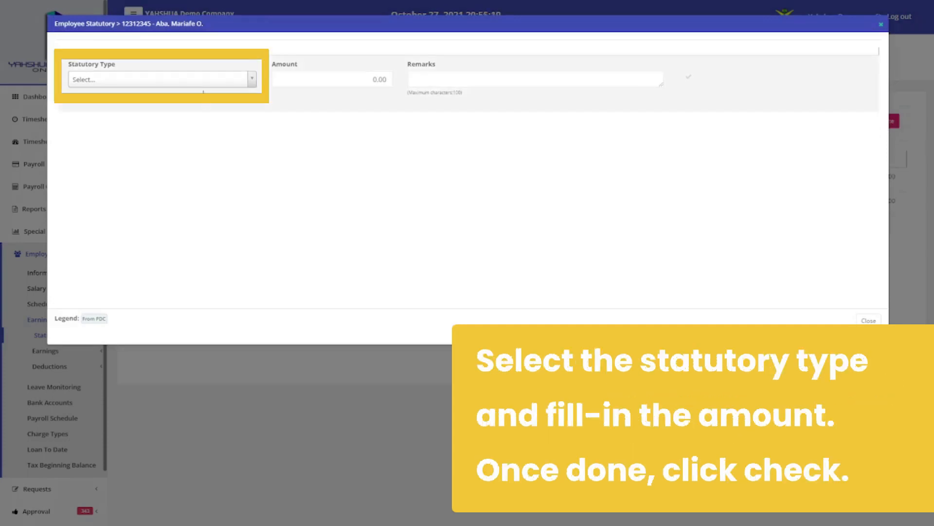
Save a PHILHEALTH statutory contribution of 500 for the employee
click(160, 79)
click(198, 118)
click(348, 80)
text(500)
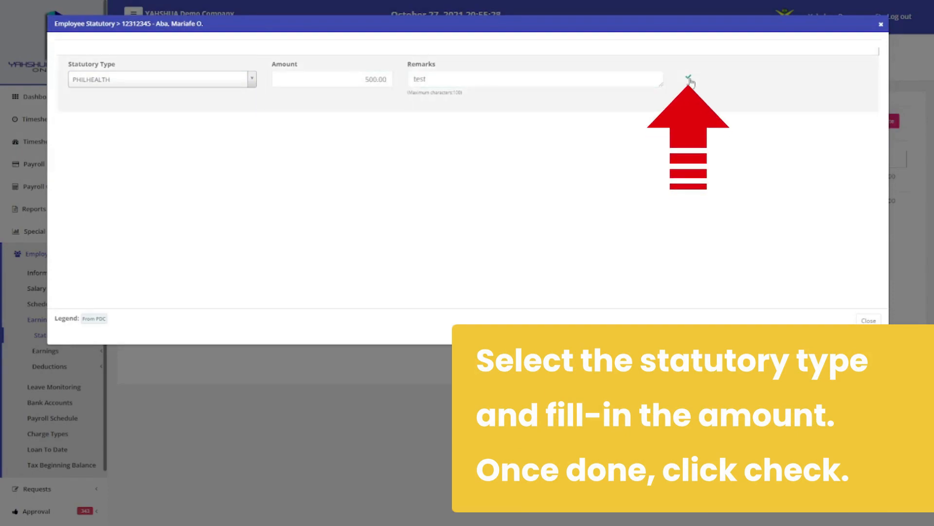
click(688, 77)
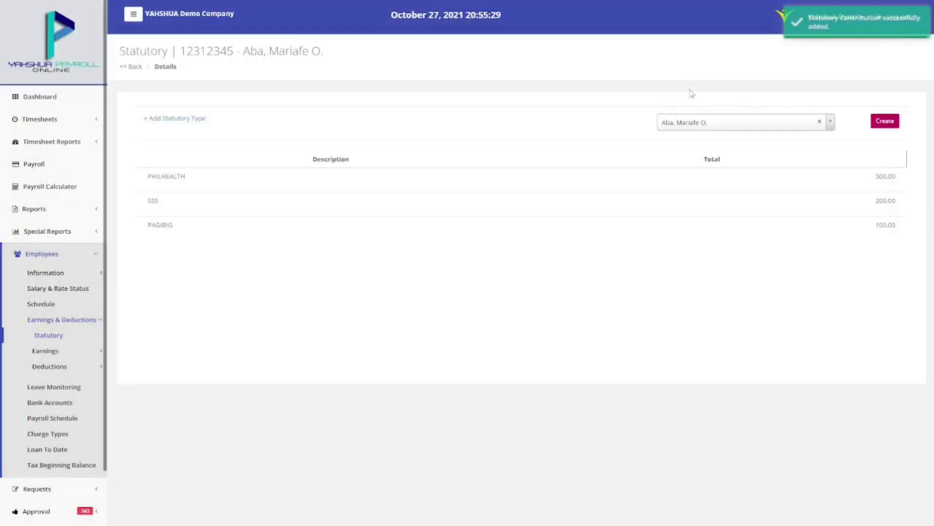
click(99, 351)
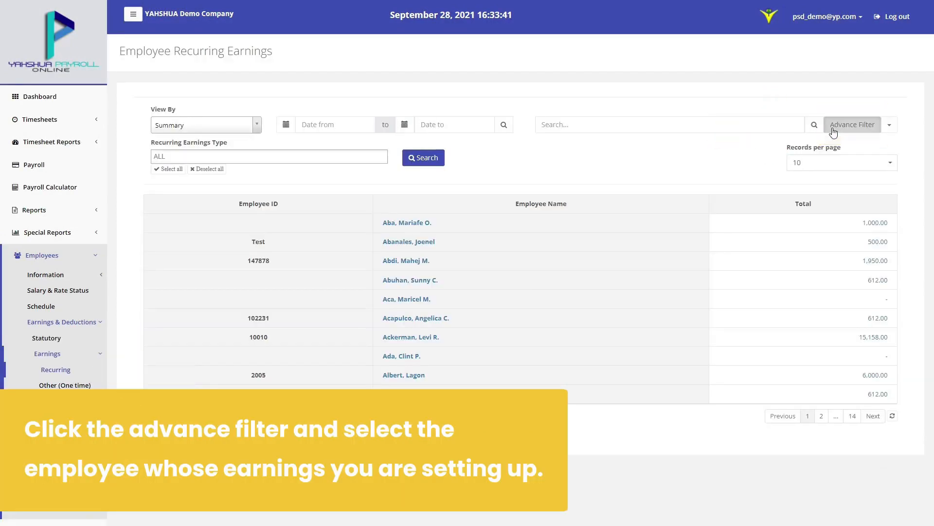
Filter the recurring earnings list to the employee and open their record
click(837, 127)
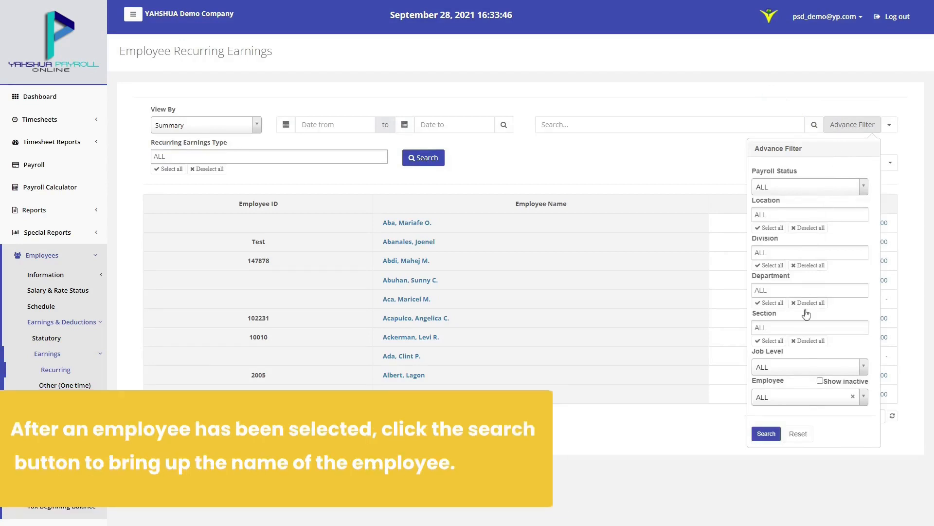
click(803, 397)
click(802, 444)
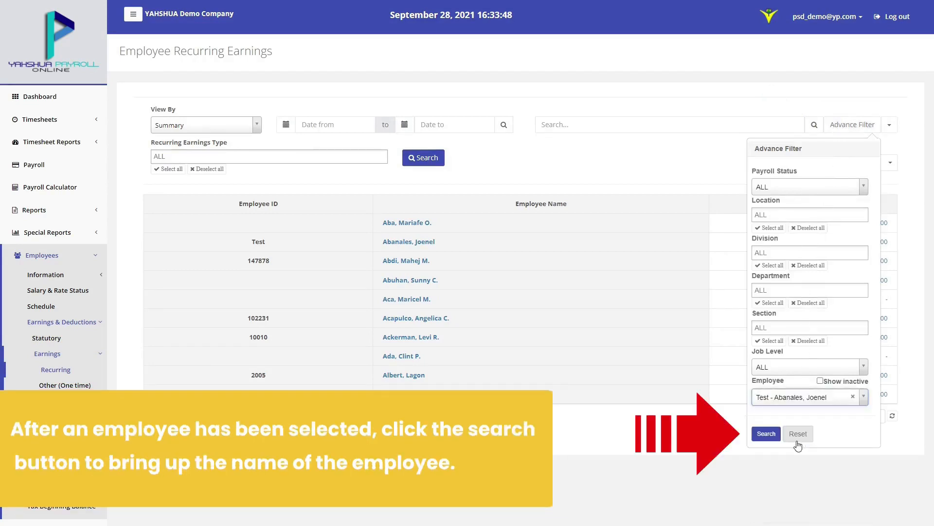
click(775, 440)
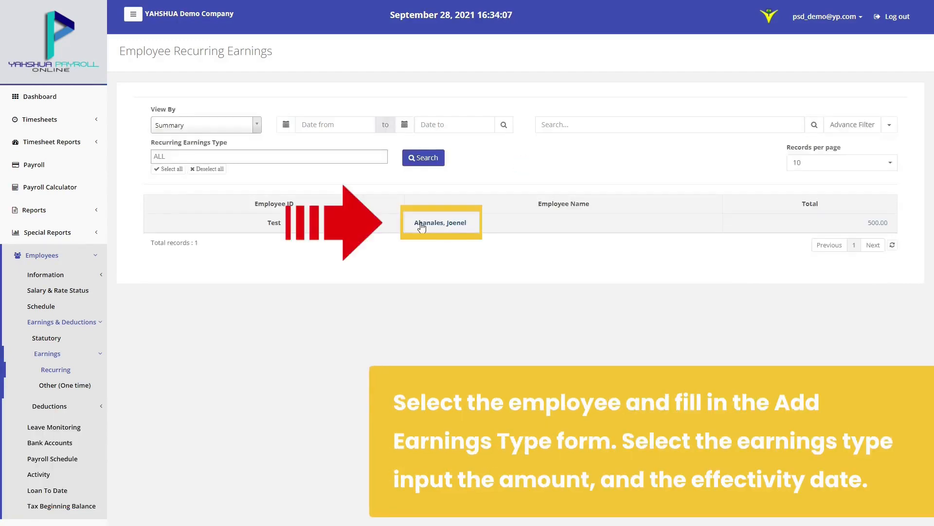
click(422, 225)
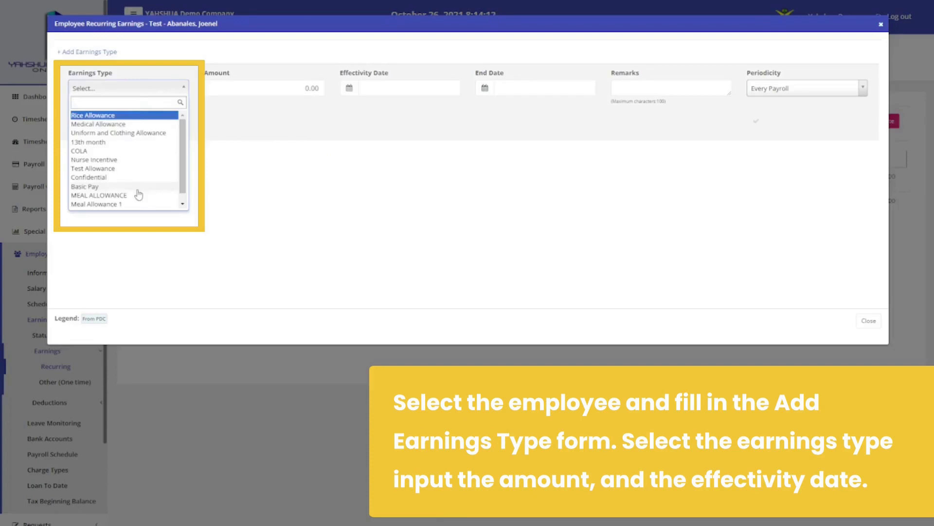
Save a 500 MEAL ALLOWANCE on First Payroll through 12/31/2021 with remark 'Meal Allowance'
click(136, 194)
click(294, 92)
text(500)
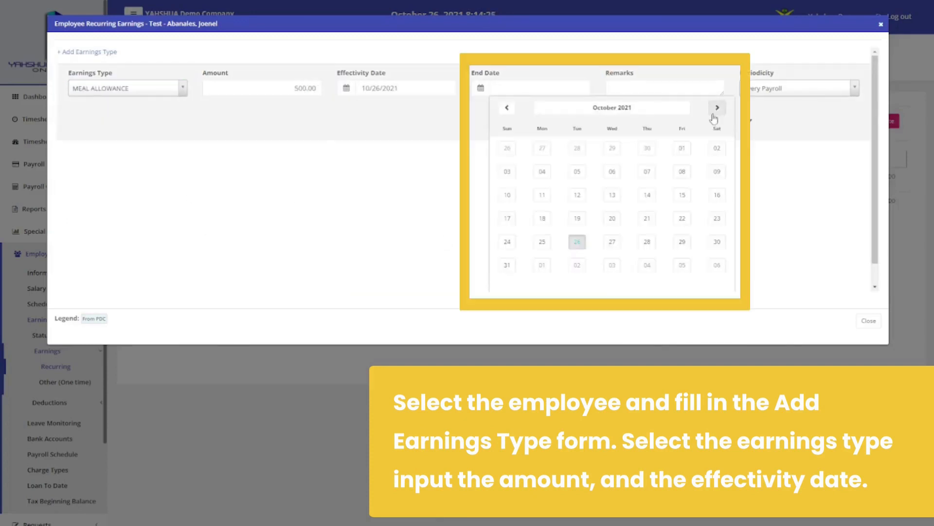
click(717, 108)
click(717, 108)
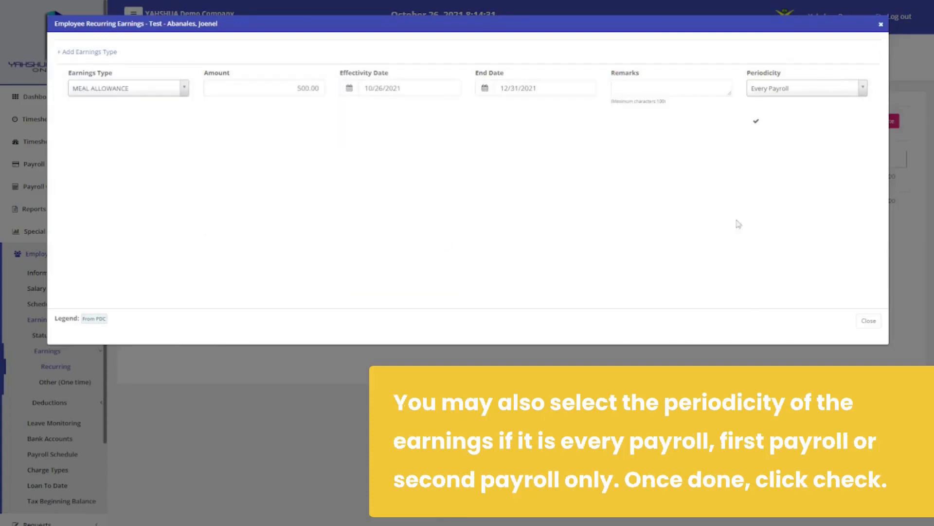
text(Meal Allowance)
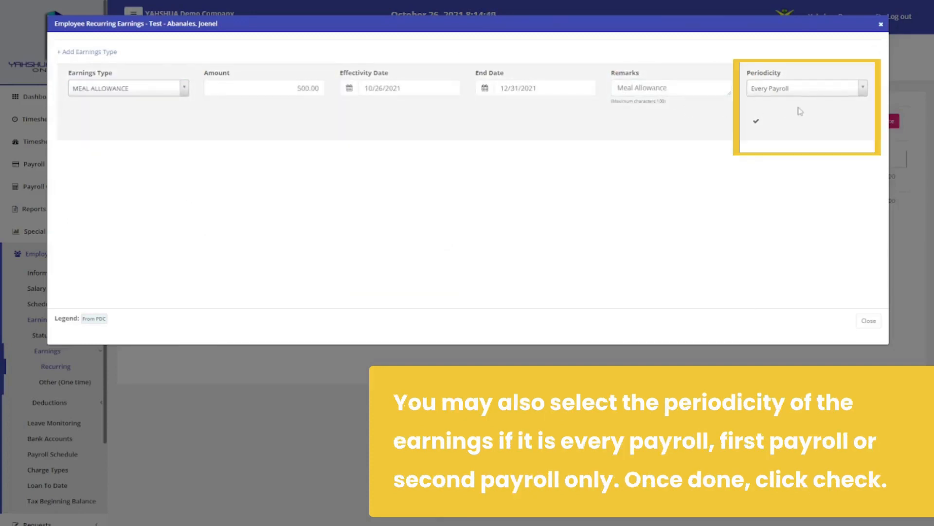
click(804, 96)
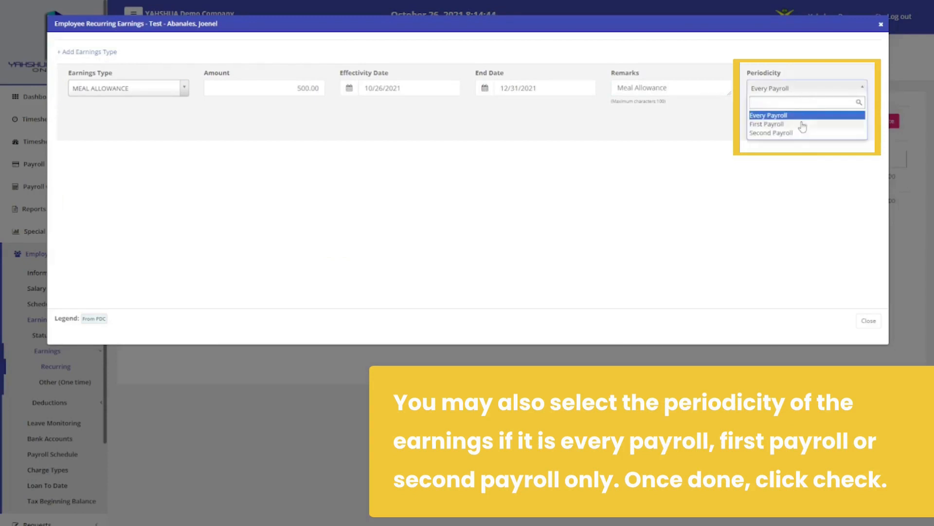
click(800, 124)
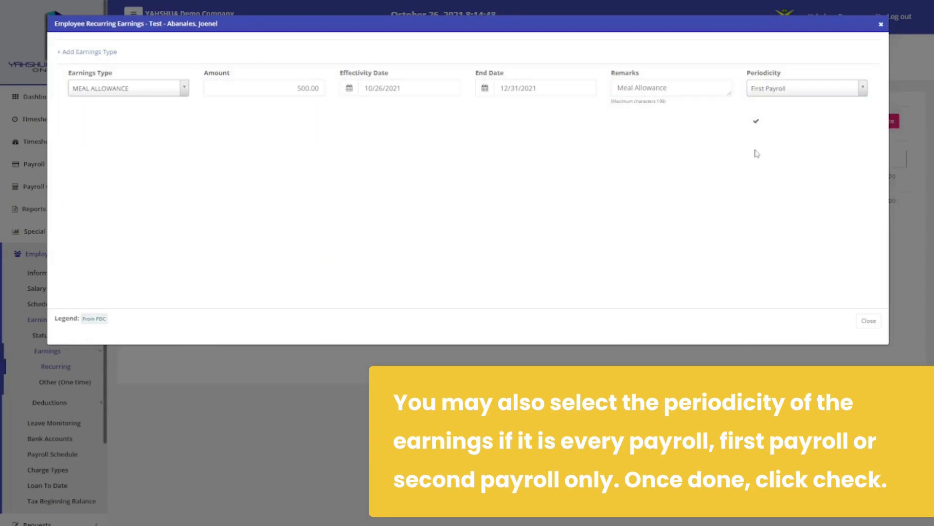
click(756, 123)
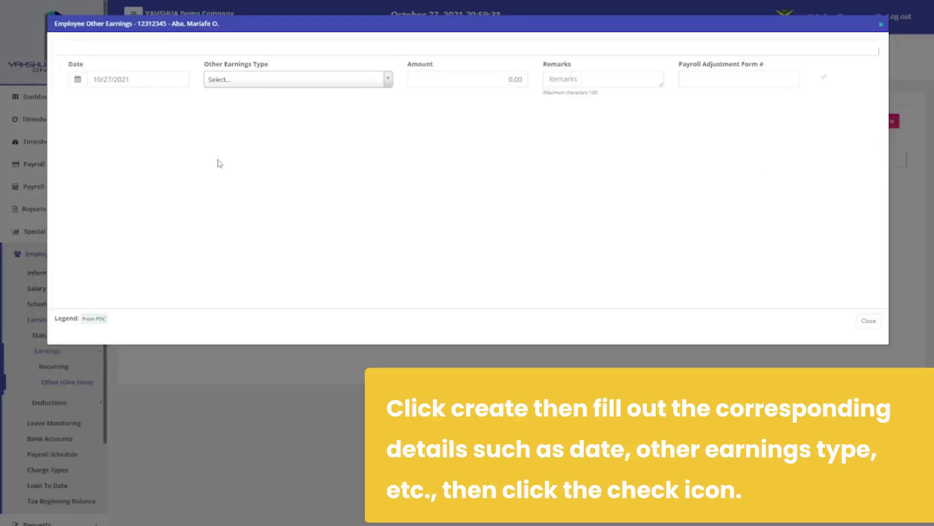
Choose Cost of Living Allowance as the one-time earning type, then go to Regular Deductions
click(248, 79)
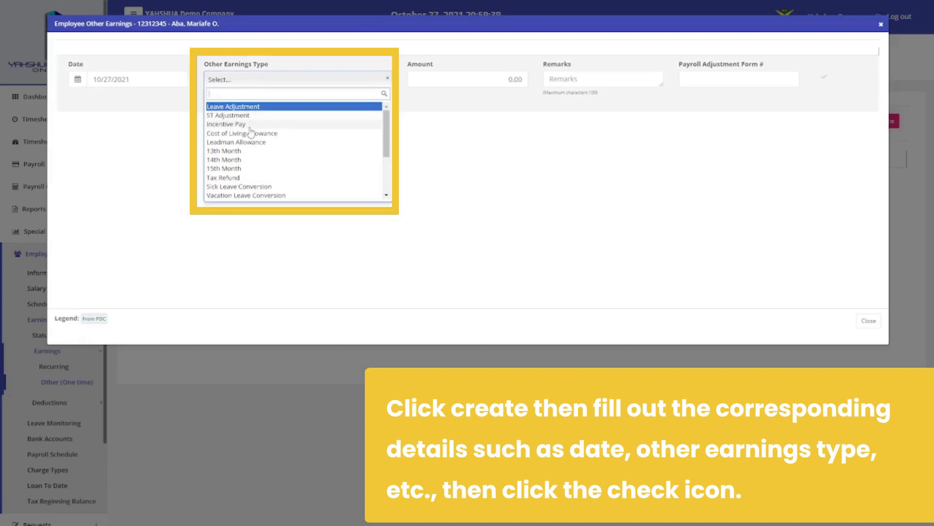
click(270, 134)
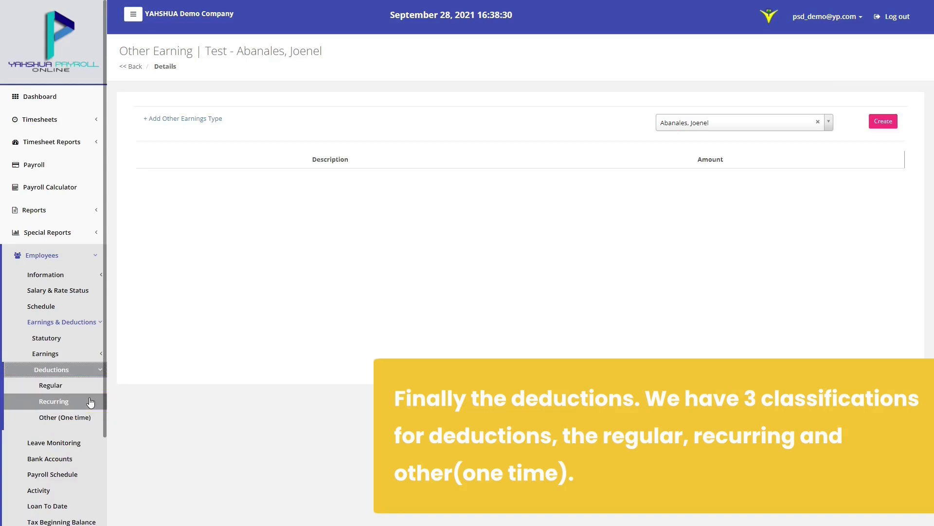
click(106, 386)
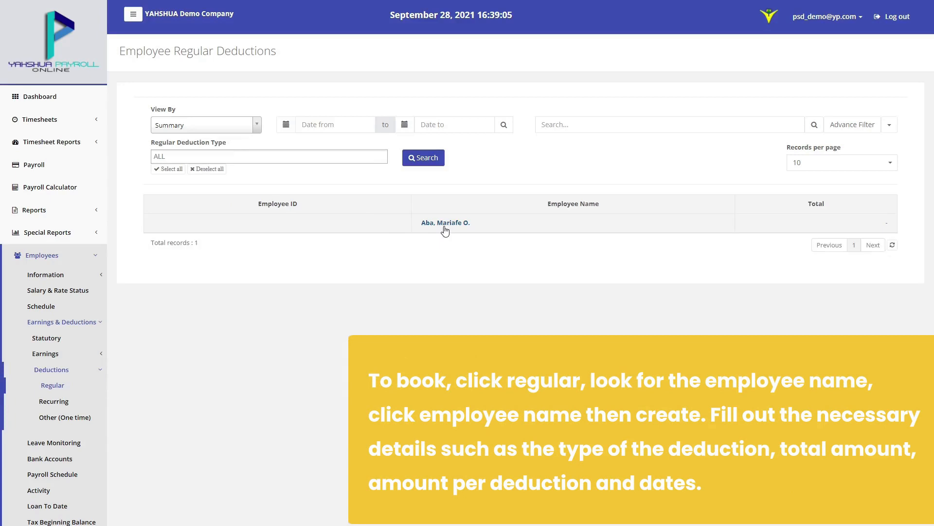
Start a Personal Loan deduction for the employee totalling 2500, dated 10/27/2021
click(445, 230)
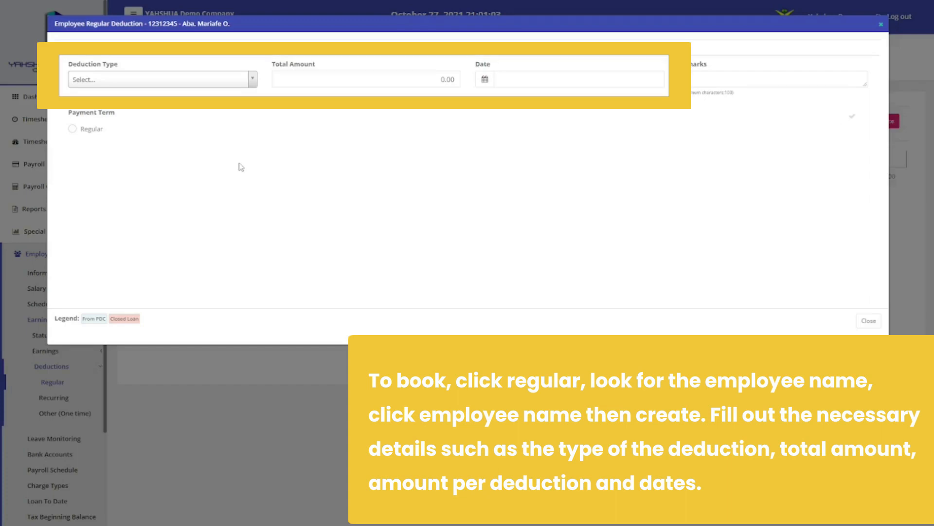
click(229, 82)
click(190, 151)
double_click(375, 84)
text(2500)
click(485, 81)
click(612, 232)
Make it Regular, Quincenal, 500 per deduction, starting 10/30/2021
click(72, 128)
click(276, 141)
click(539, 128)
text(500)
click(327, 191)
click(323, 254)
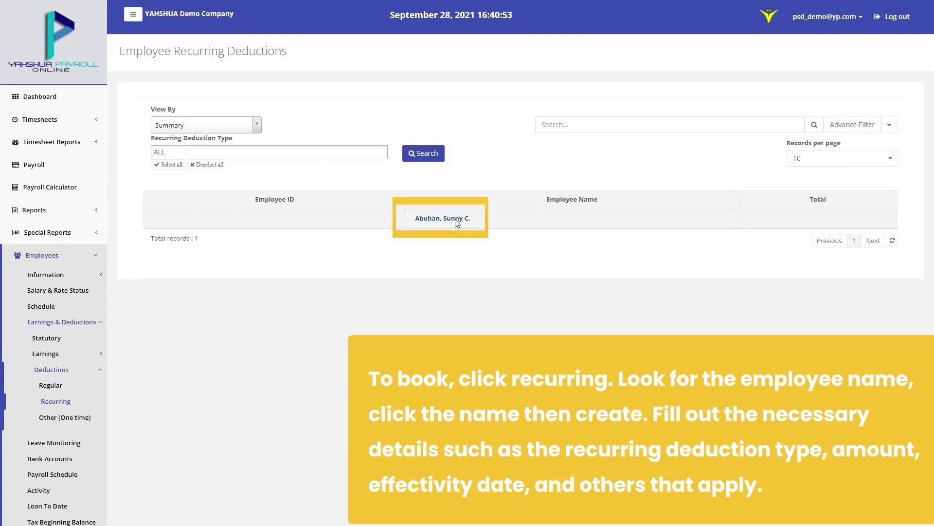
Enter an MP2 recurring deduction of 500 effective 10/30/2021, with the end date calendar moved to November
click(402, 222)
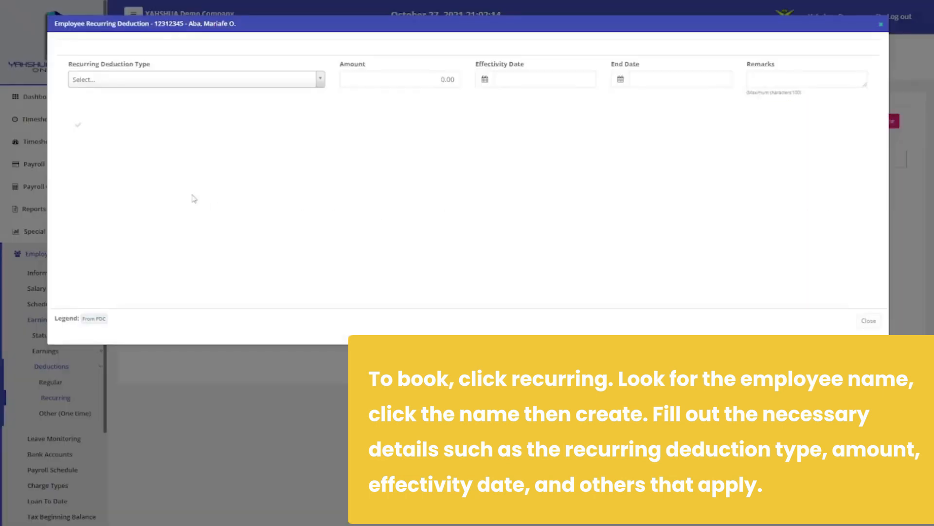
click(196, 82)
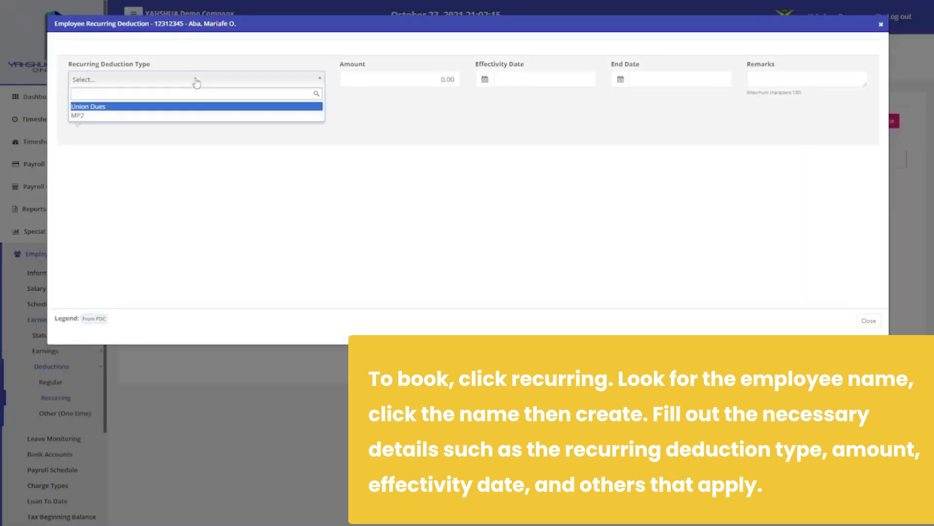
click(189, 117)
click(396, 79)
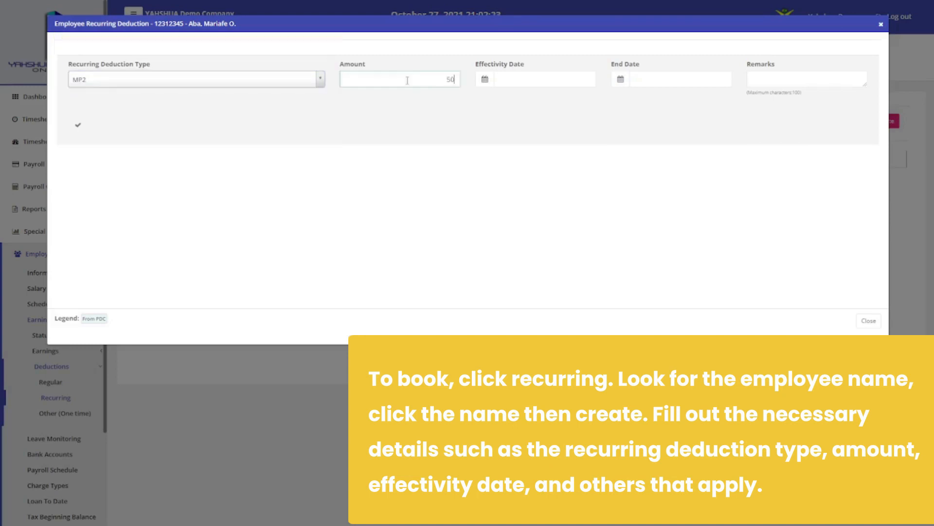
text(500)
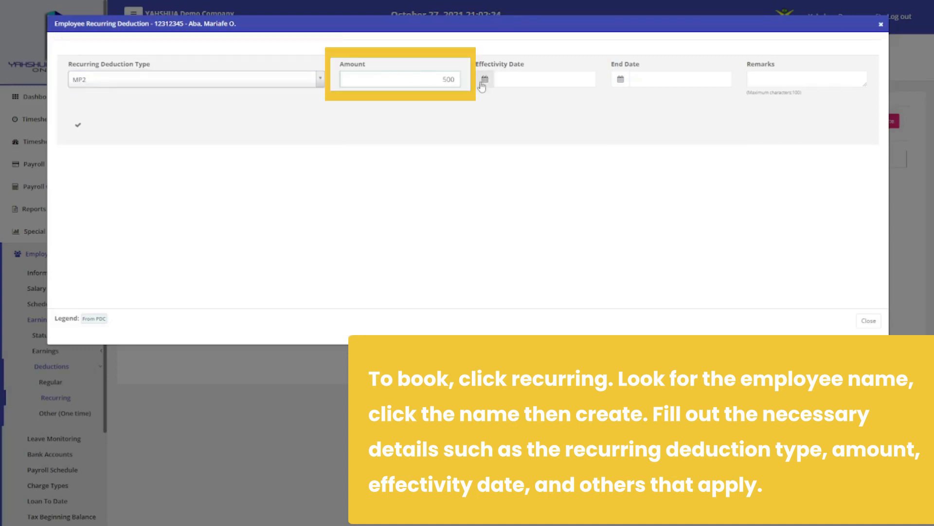
click(485, 79)
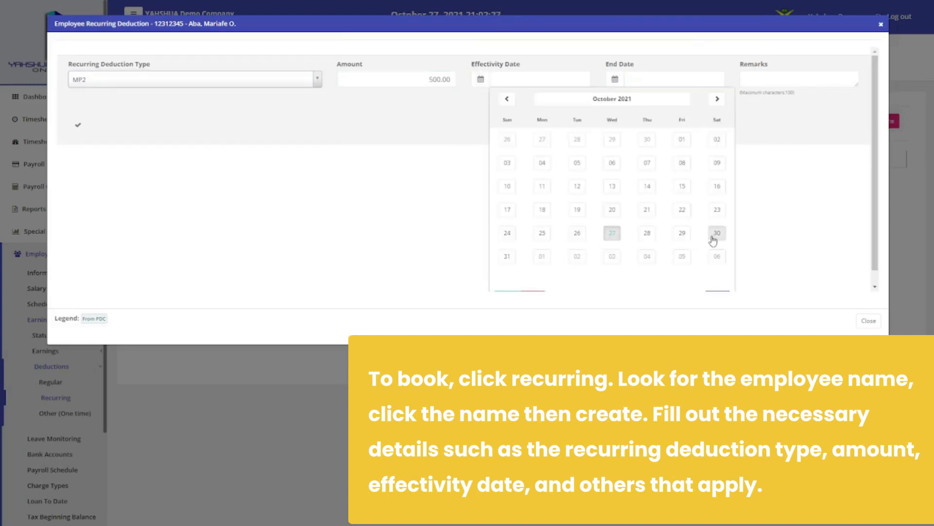
click(714, 236)
click(851, 100)
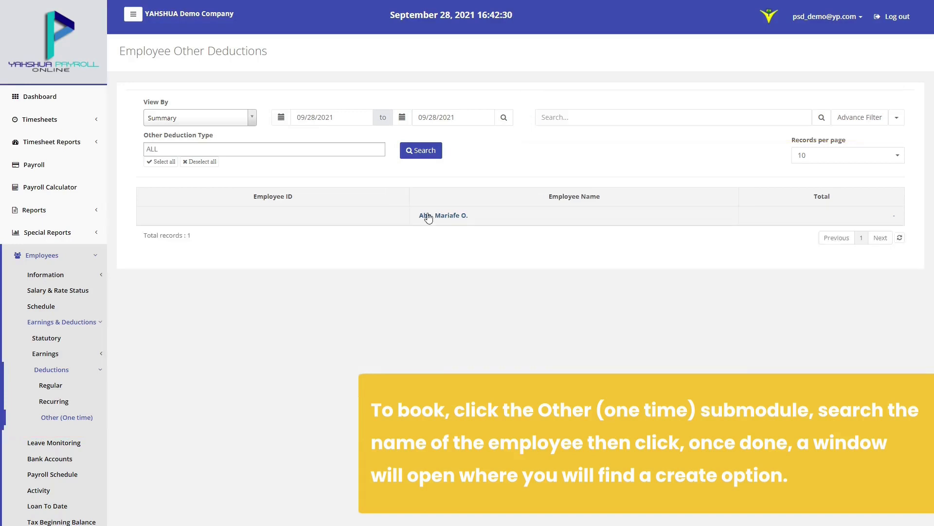
Save a one-time Personal Loan deduction of 5000 with remark 'Test' and adjustment form 1325
click(427, 216)
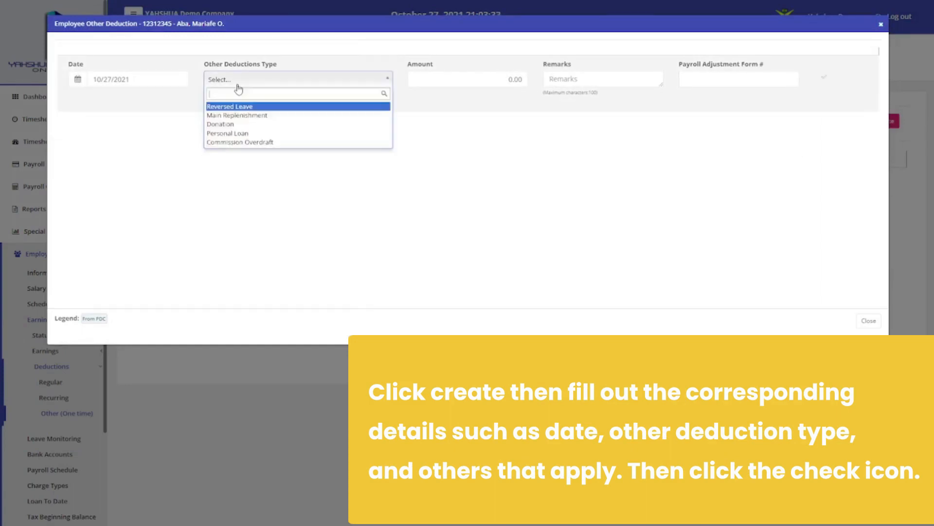
click(243, 136)
text(5000)
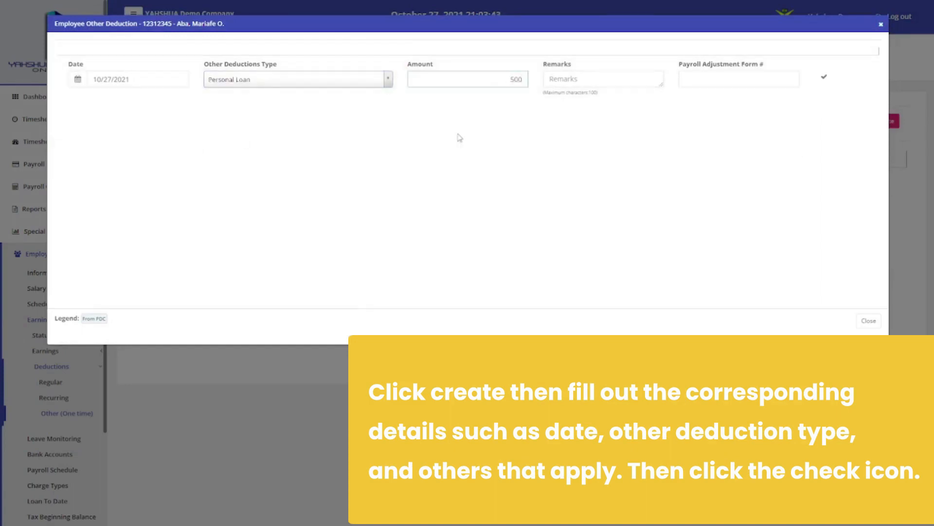
key(Tab)
text(Test)
key(Tab)
text(1325)
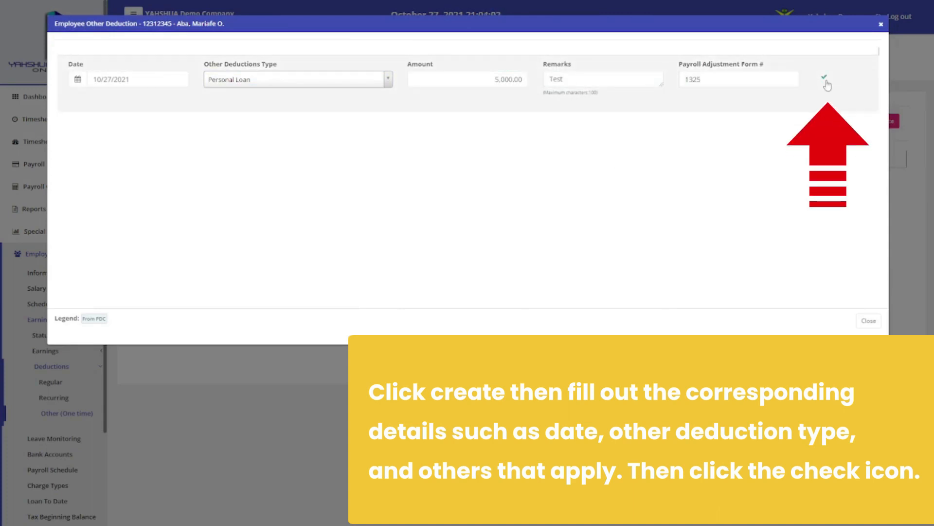
click(826, 82)
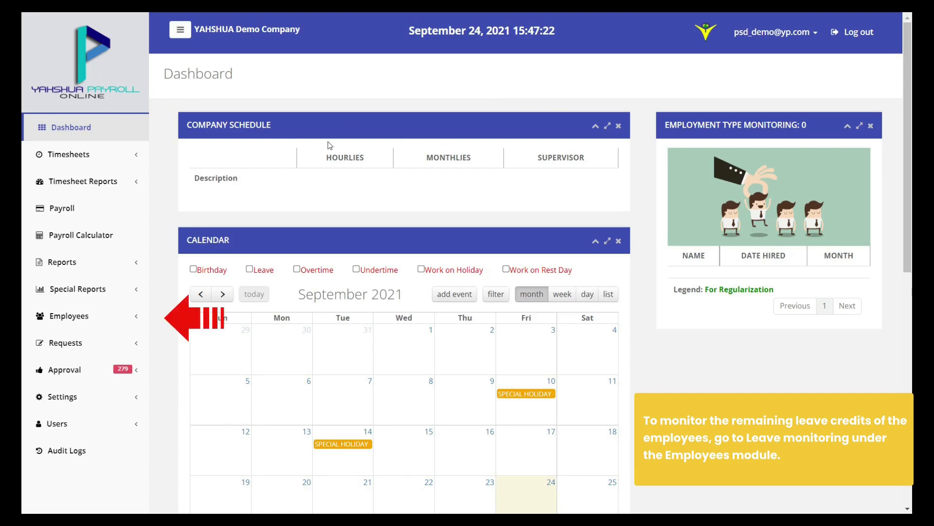
From Leave Monitoring, start adding leave credits and pick the employee
click(101, 326)
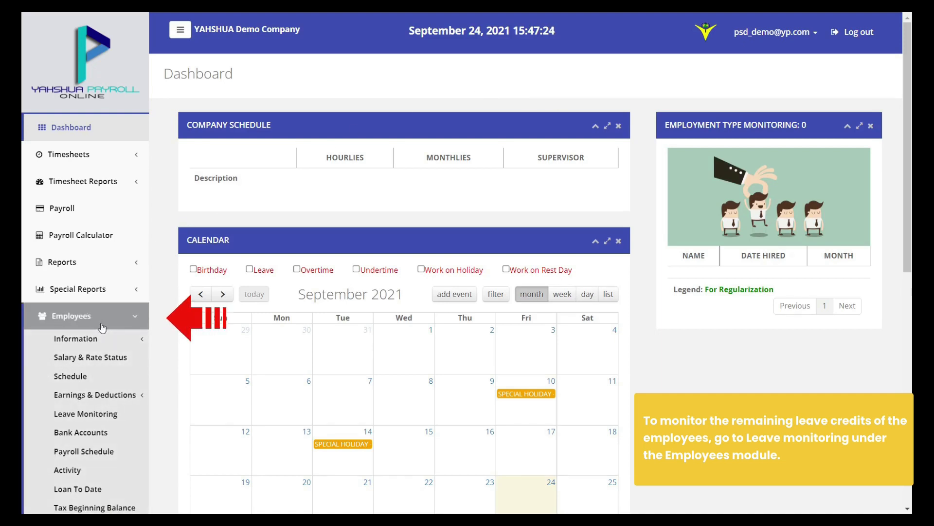
click(131, 420)
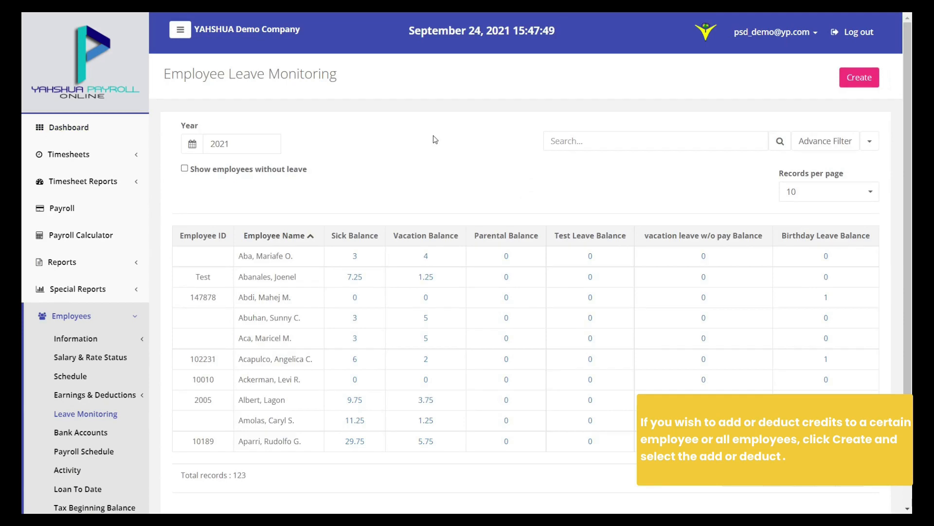
click(855, 78)
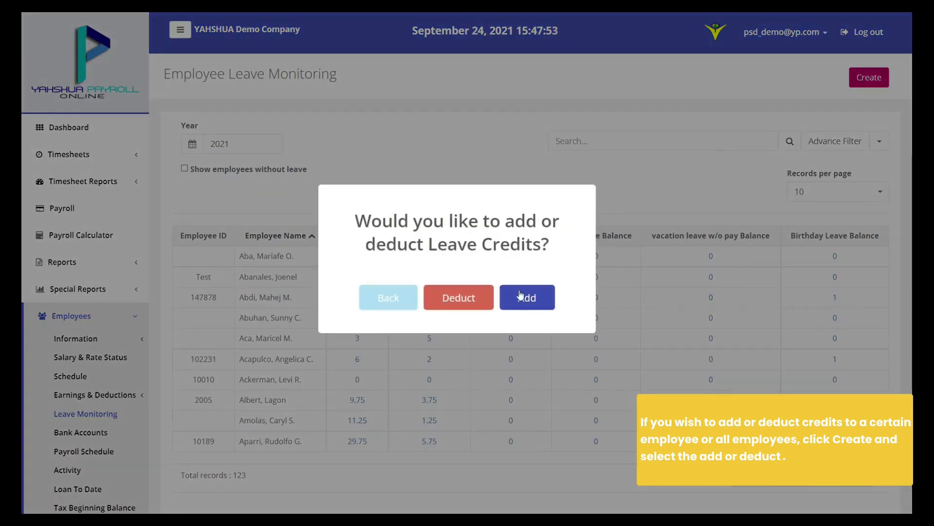
click(543, 297)
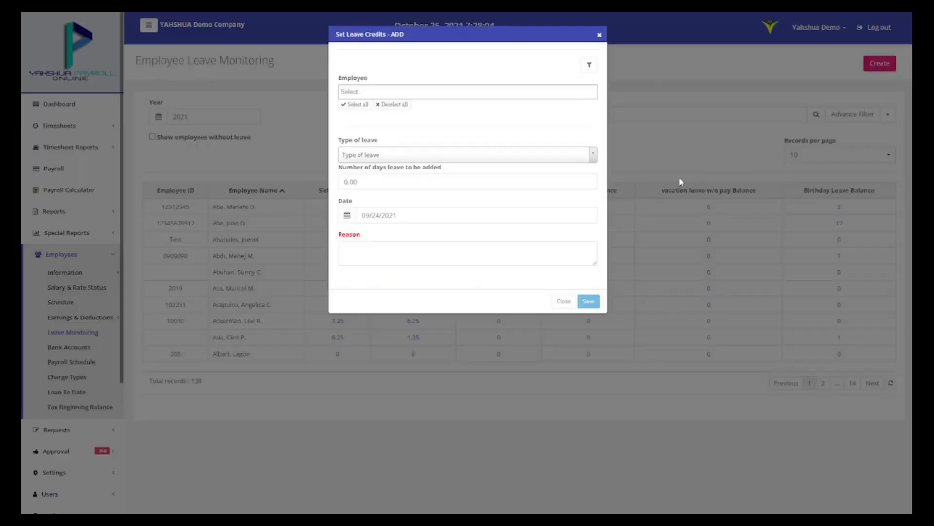
click(563, 93)
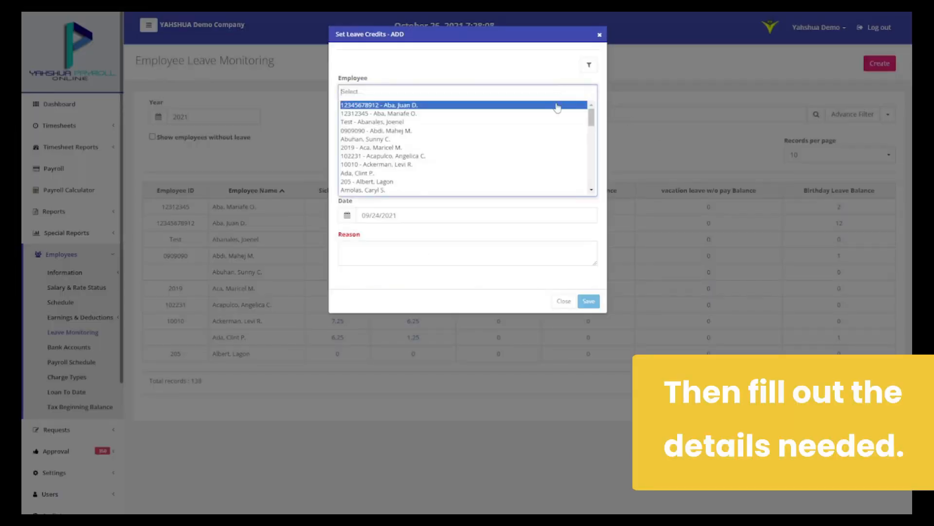
click(555, 113)
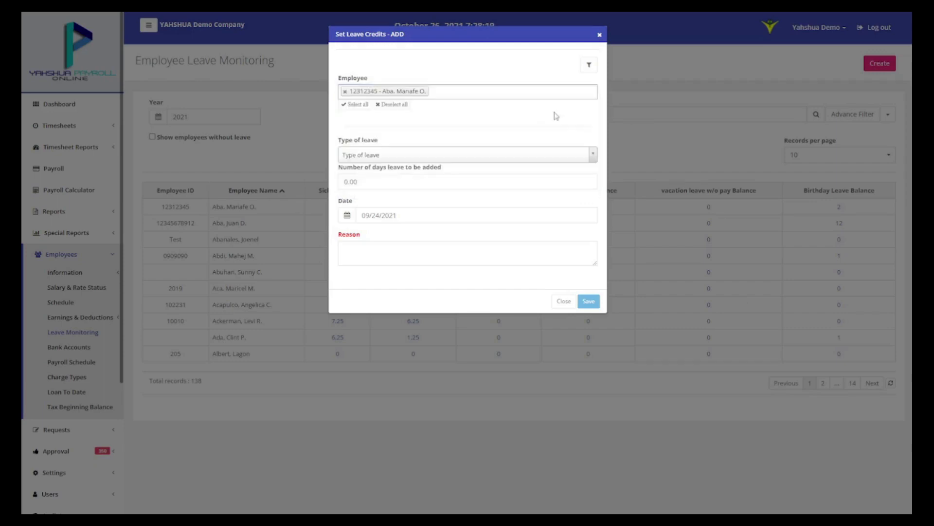
Save 5 days of Sick leave dated 09/24/2021 with reason 'Sample'
click(549, 153)
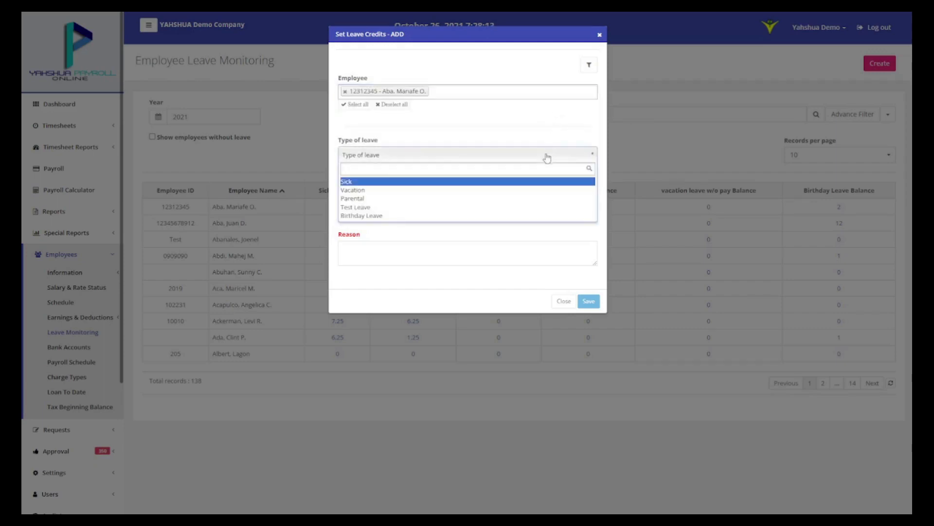
click(536, 182)
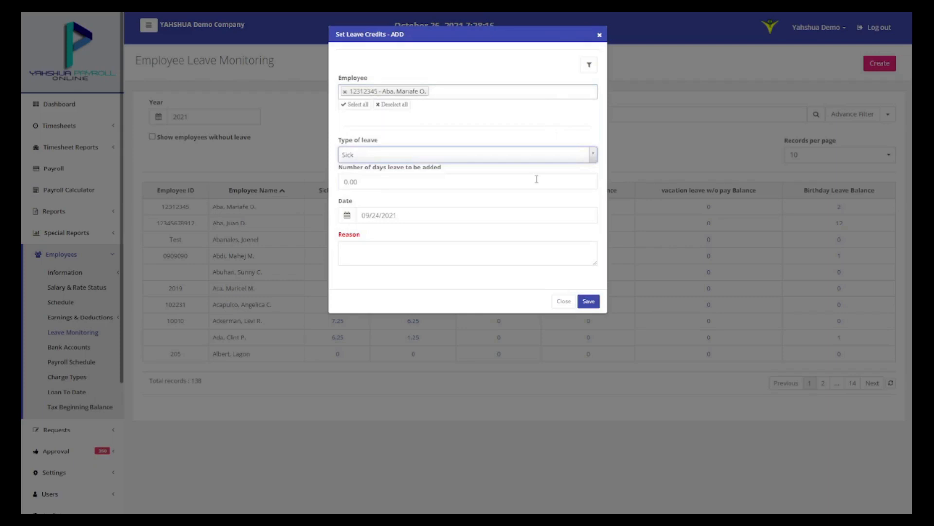
click(536, 179)
text(5)
click(532, 205)
click(347, 215)
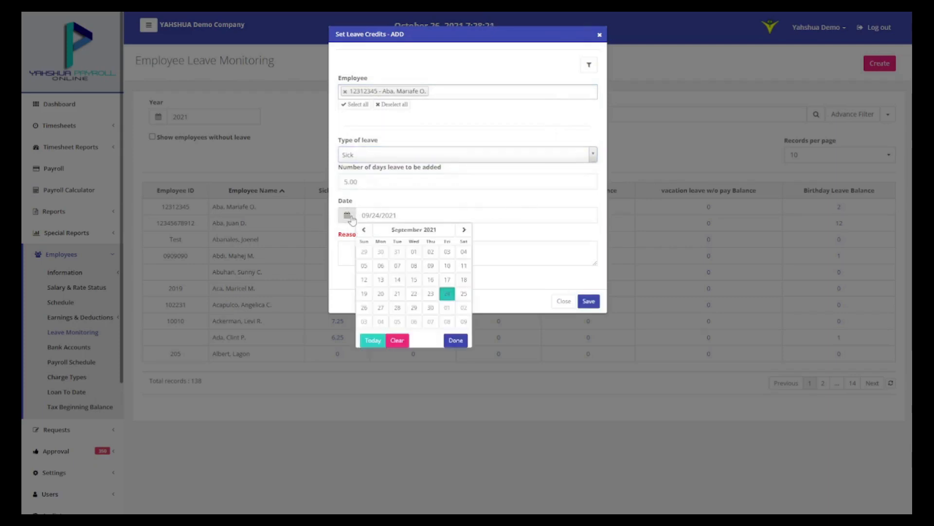
click(447, 294)
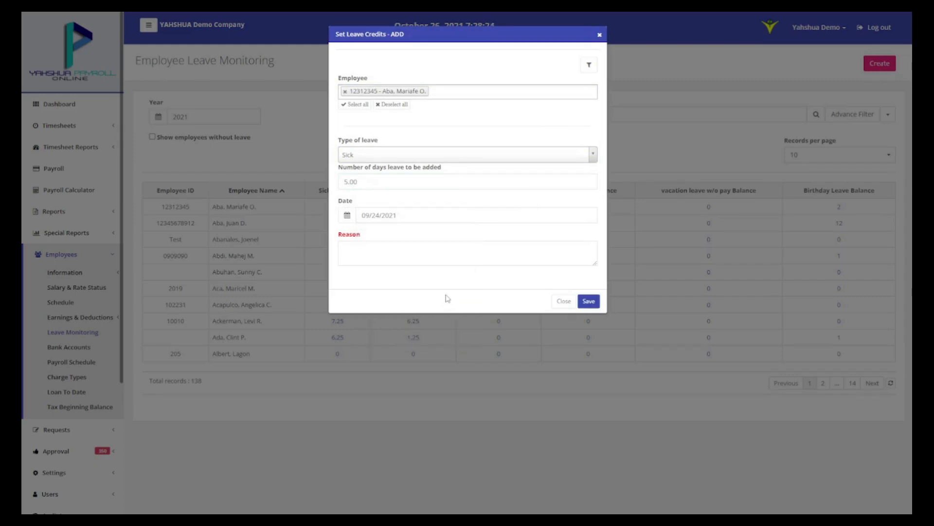
click(463, 252)
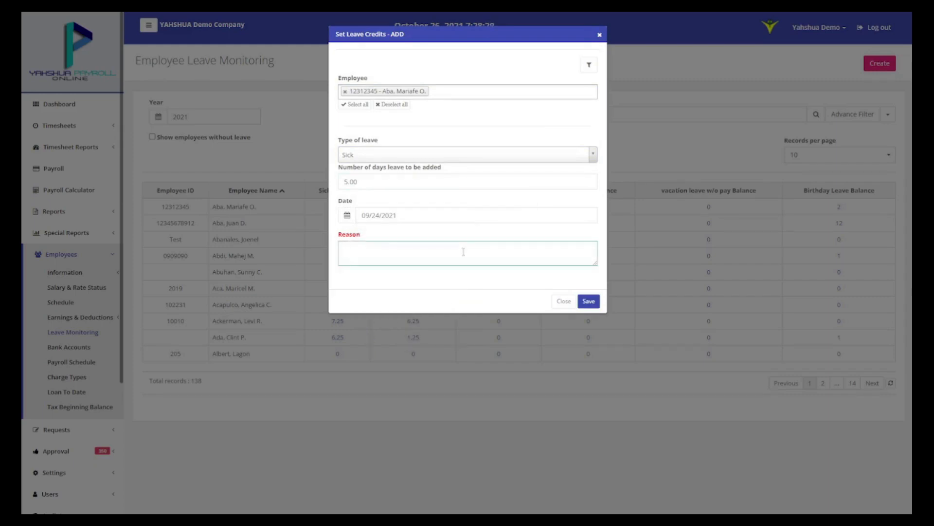
text(Sample)
click(462, 274)
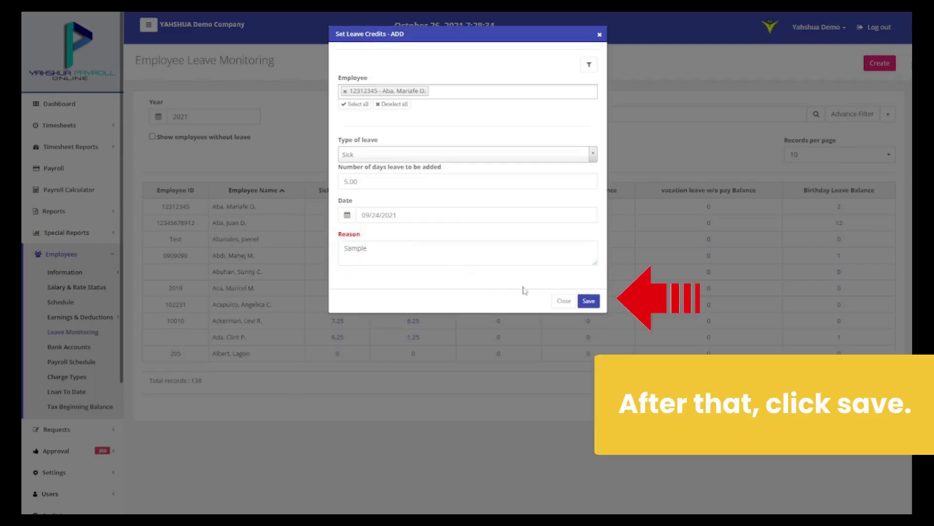
click(590, 303)
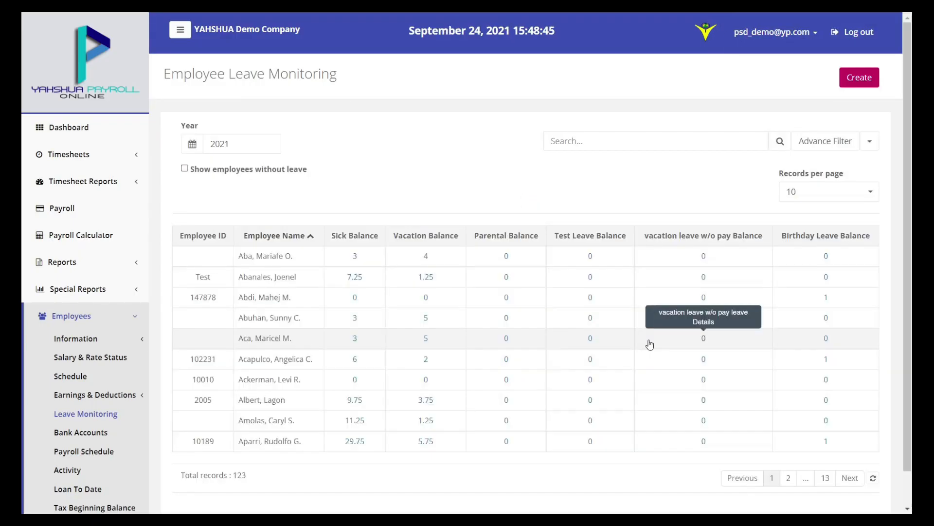
click(850, 147)
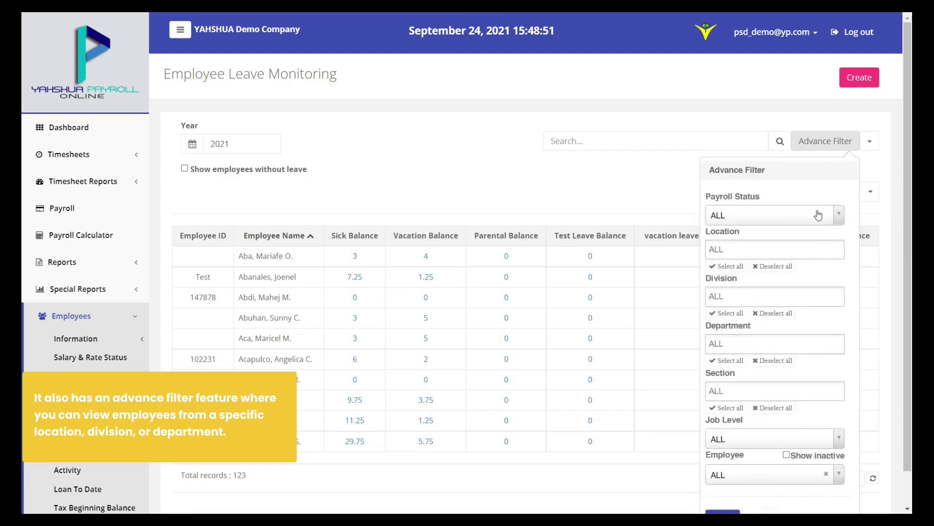
scroll(815, 258, down, 1)
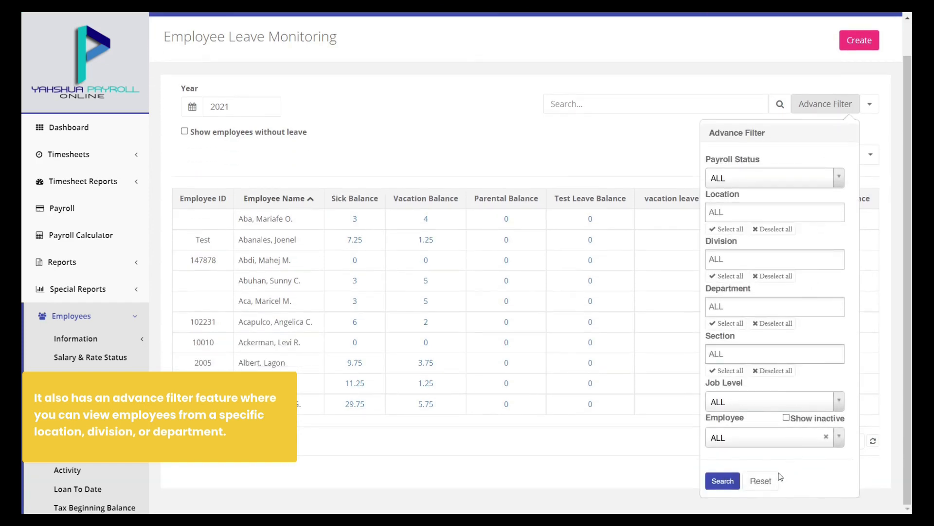
click(622, 146)
scroll(622, 145, up, 1)
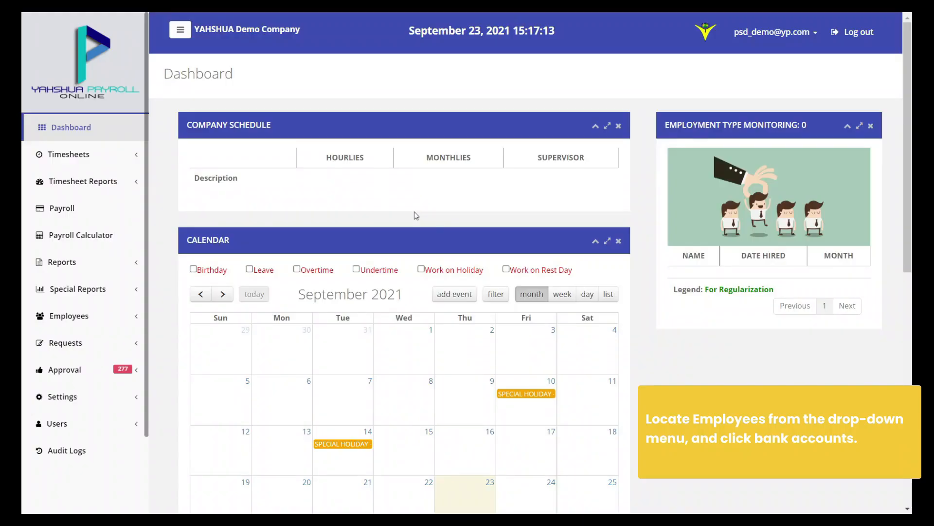
Open the second employee's details on the Employees > Bank Accounts page
click(96, 314)
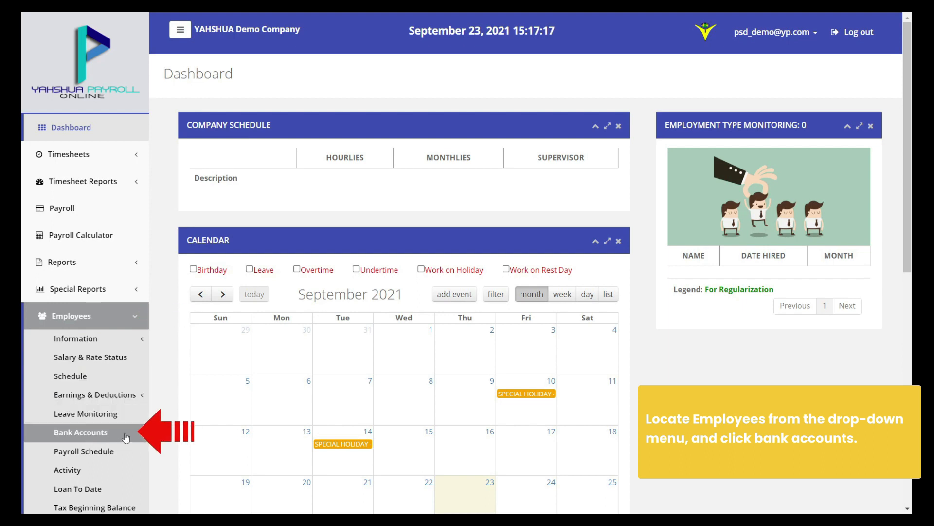
click(80, 432)
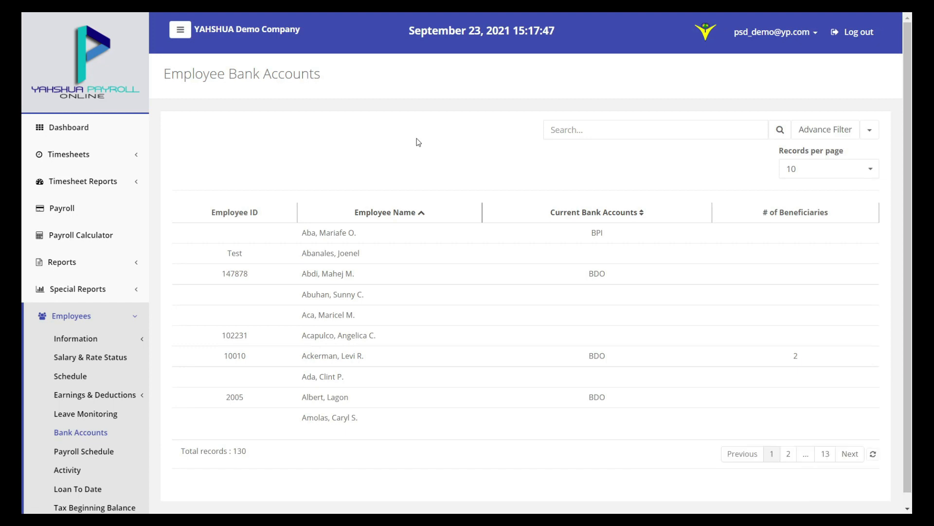
click(340, 254)
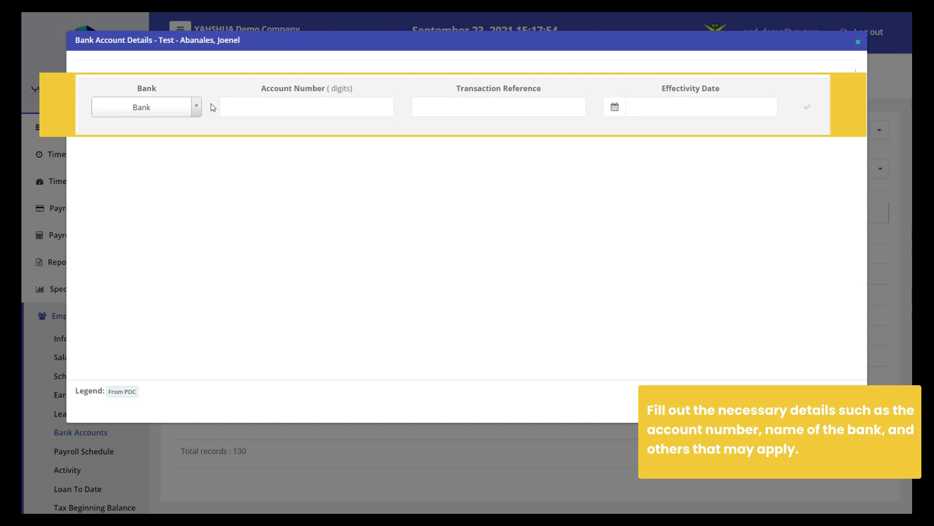
Add a BOC account with the account number, reference Test, effective 09/30/2021, and close
click(168, 111)
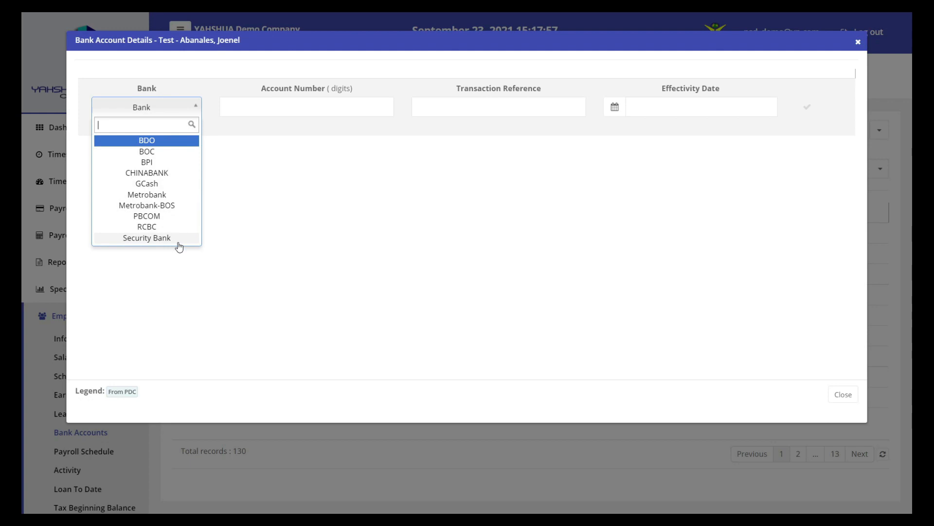
click(176, 152)
text(12345678910)
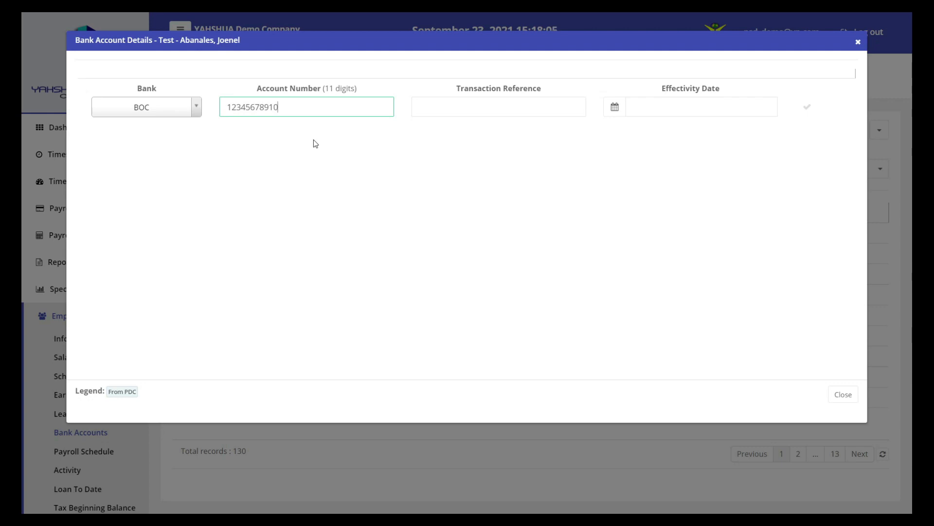
click(472, 108)
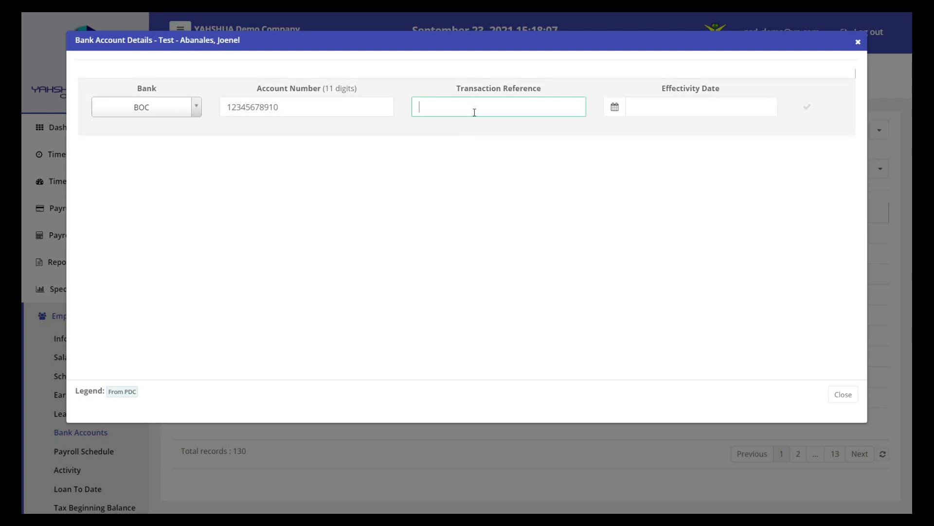
click(615, 106)
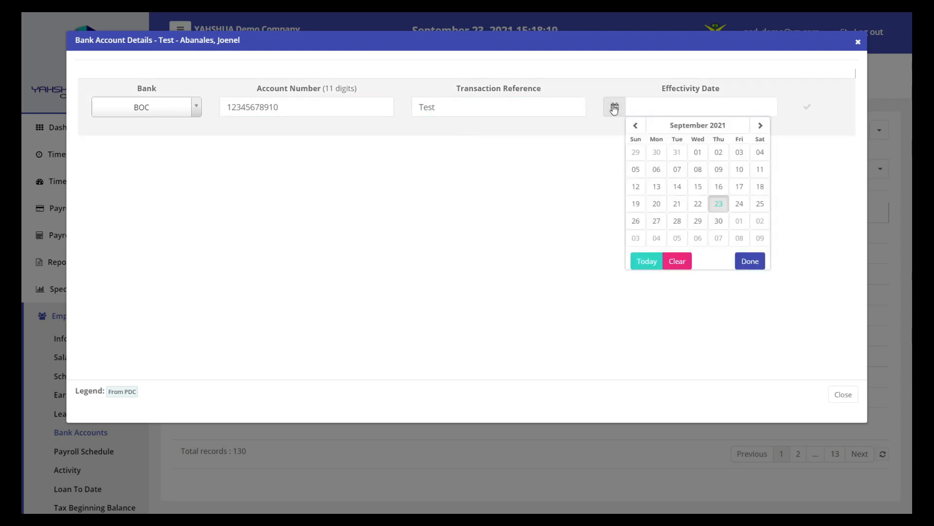
click(724, 223)
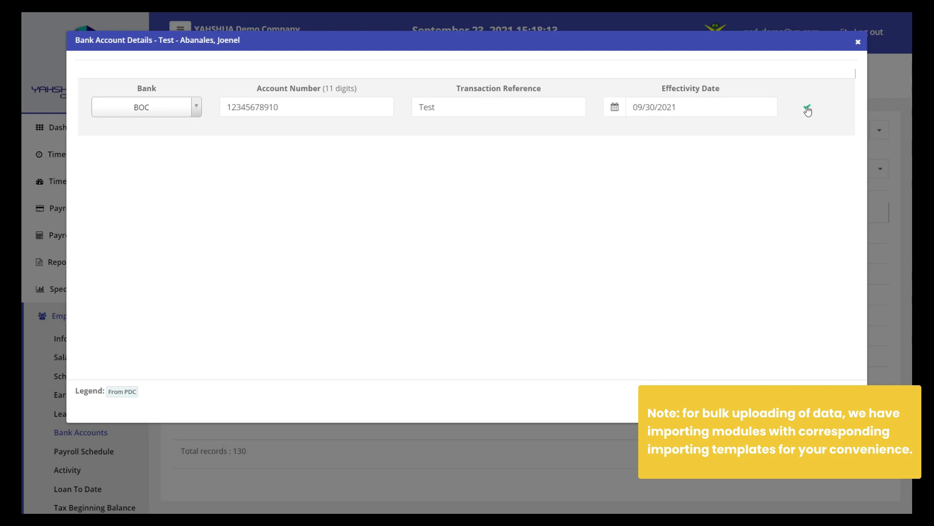
click(808, 109)
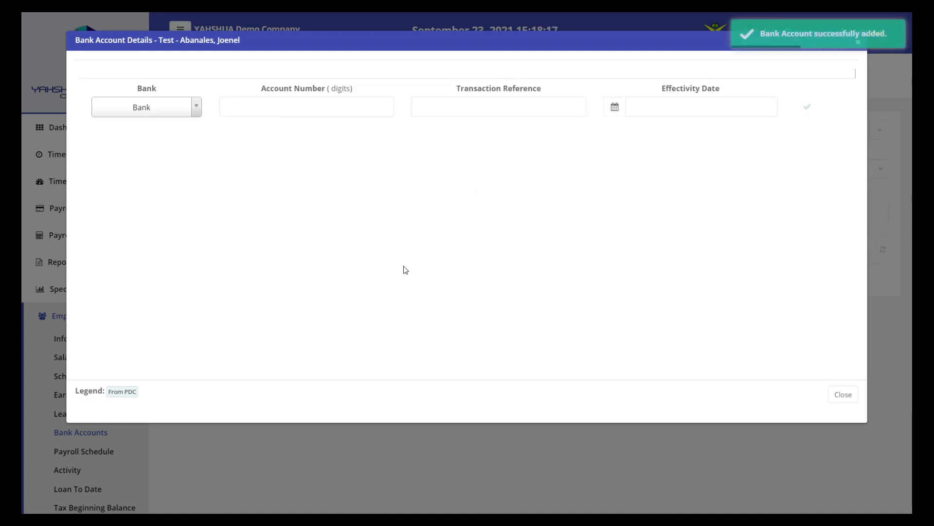
click(842, 393)
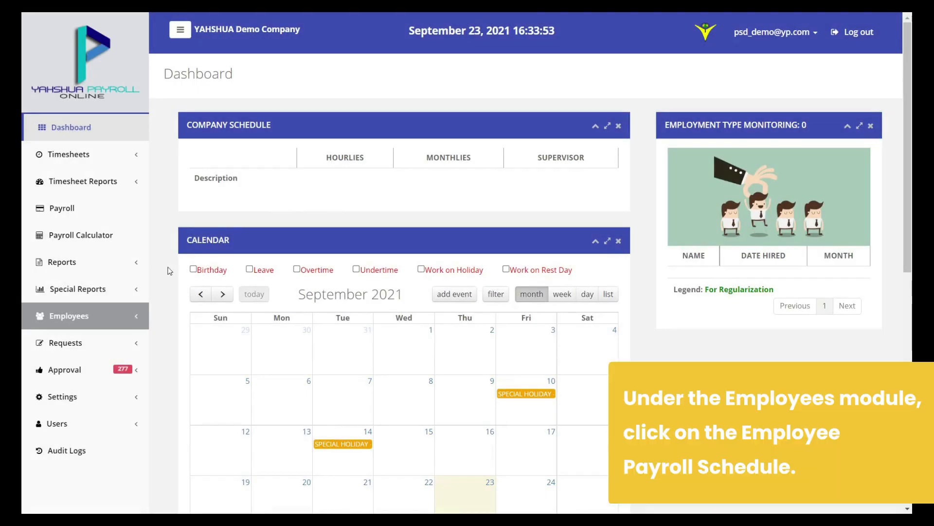
Open the first employee's details on the Employees > Payroll Schedule page
click(128, 322)
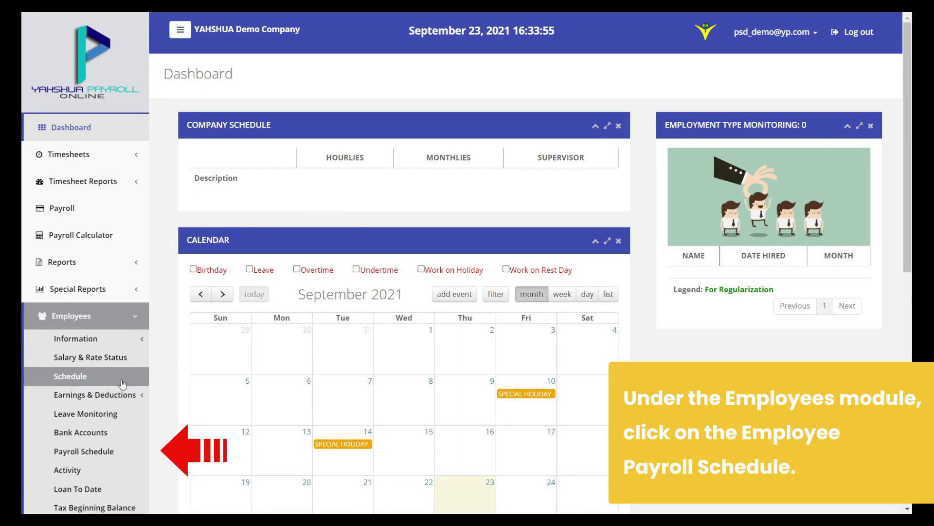
click(124, 456)
click(124, 455)
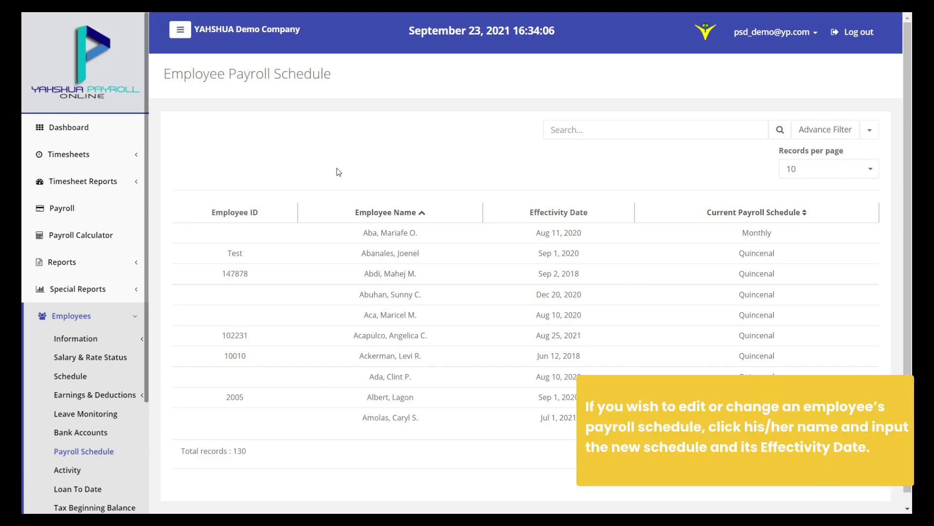
click(398, 238)
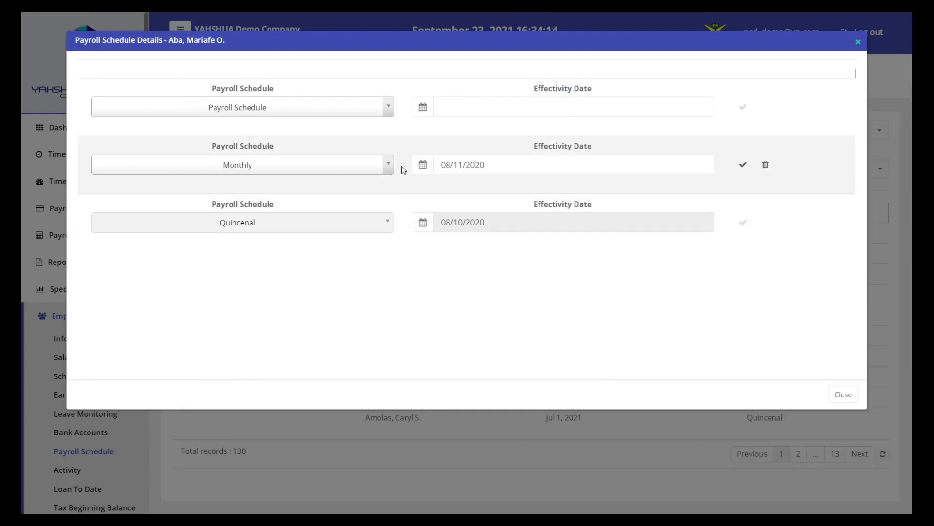
Change the Monthly row to Quincenal effective 08/14/2020, save, and close
click(361, 167)
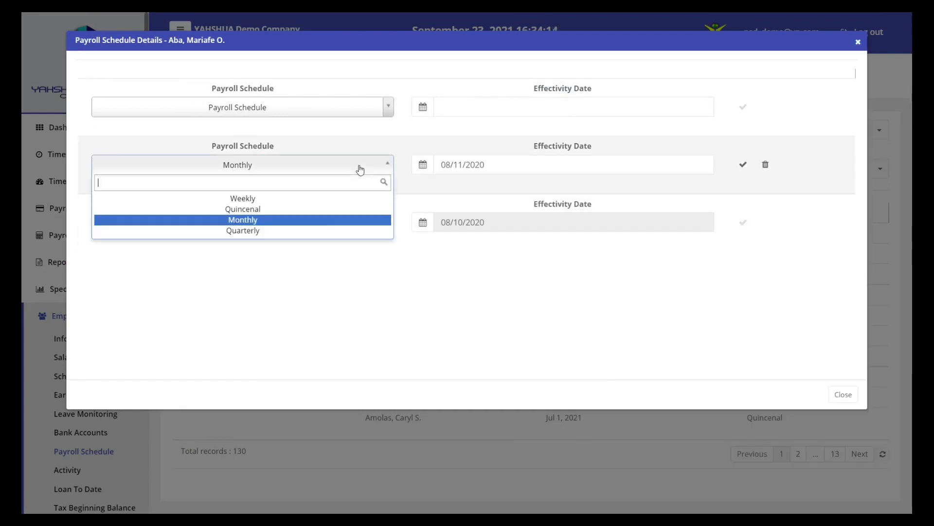
click(320, 209)
click(422, 165)
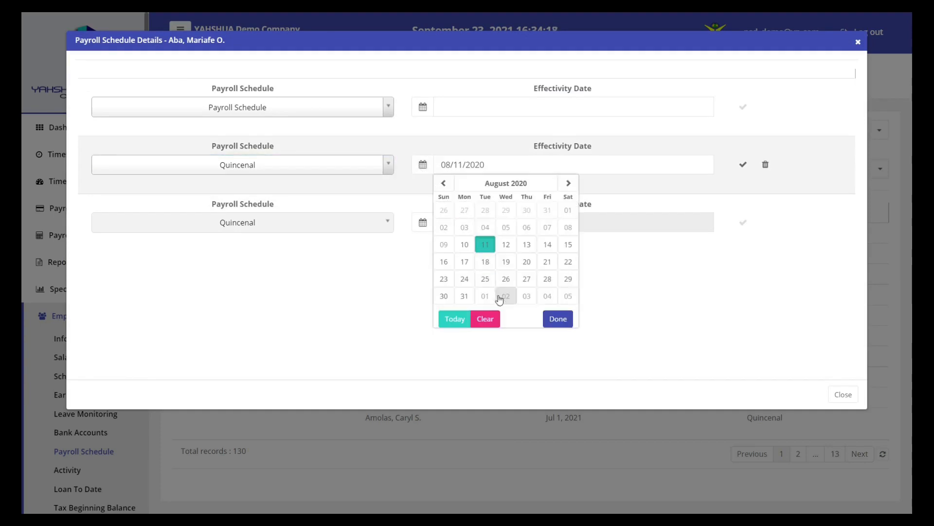
click(548, 245)
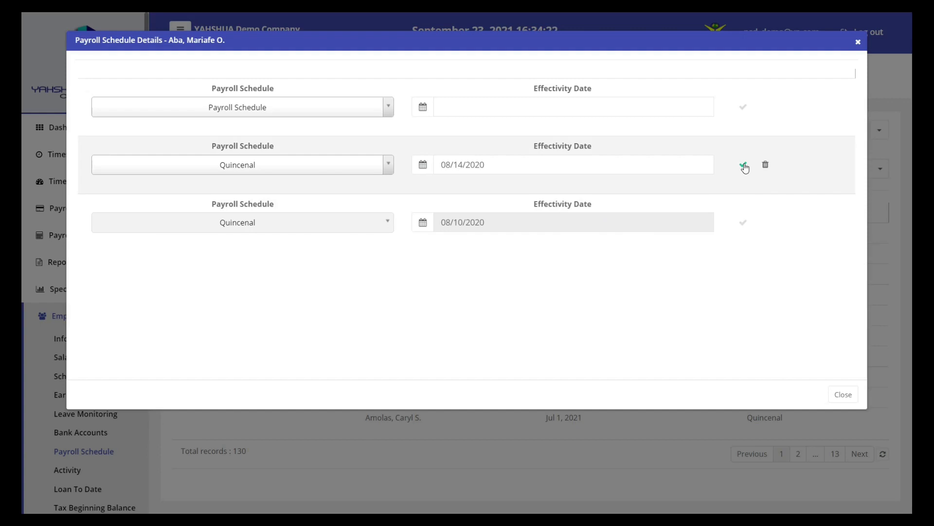
click(745, 166)
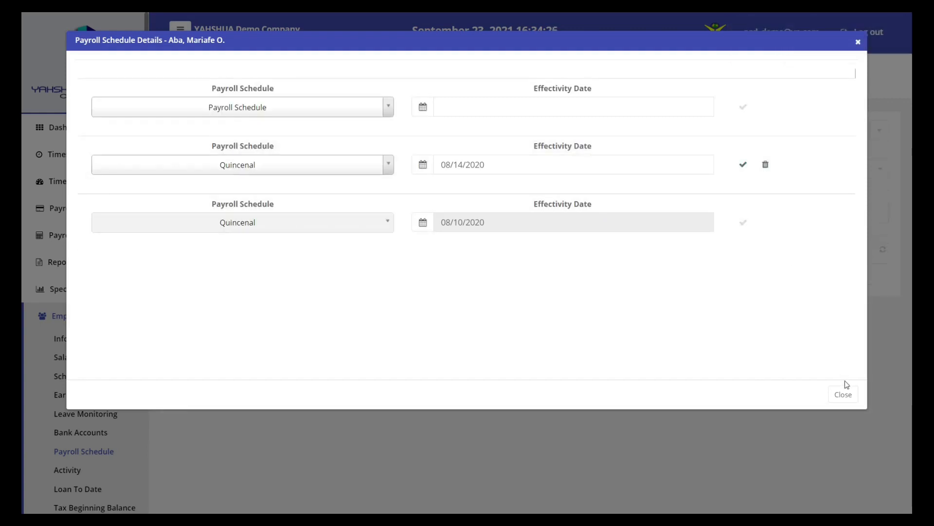
click(847, 397)
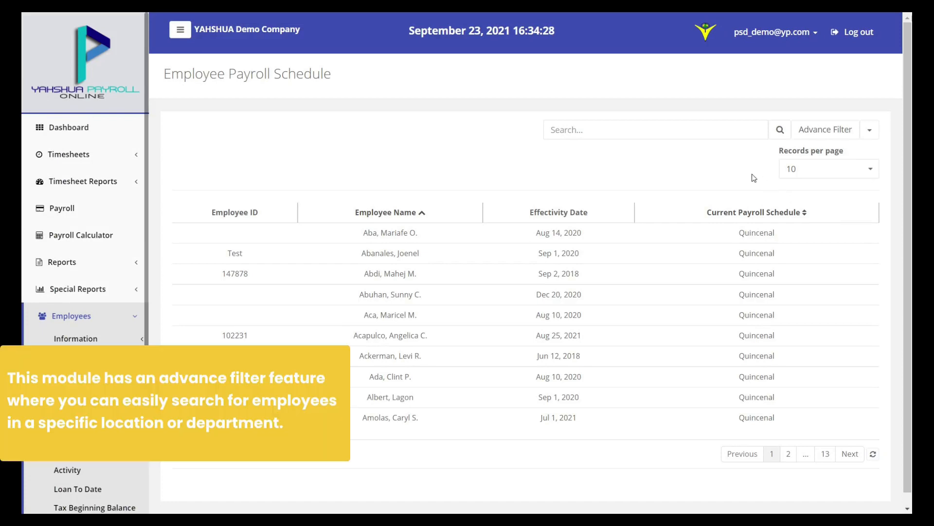
Use Advance Filter to show only employees with Confidential payroll status
click(829, 138)
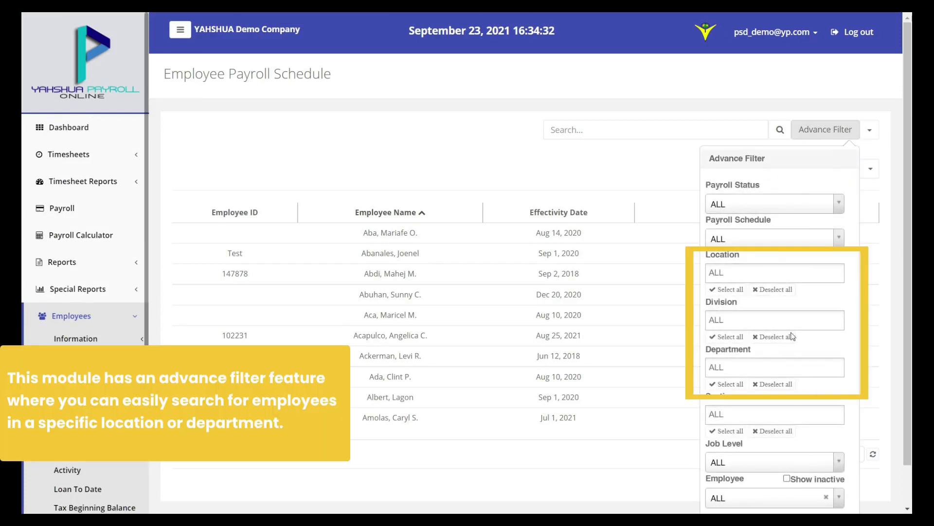
click(774, 210)
click(768, 250)
scroll(768, 250, down, 2)
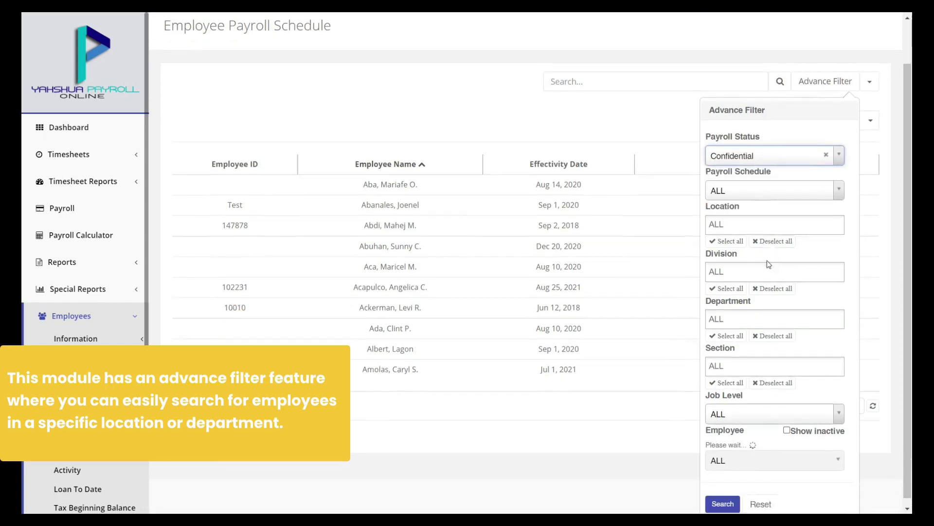
click(723, 497)
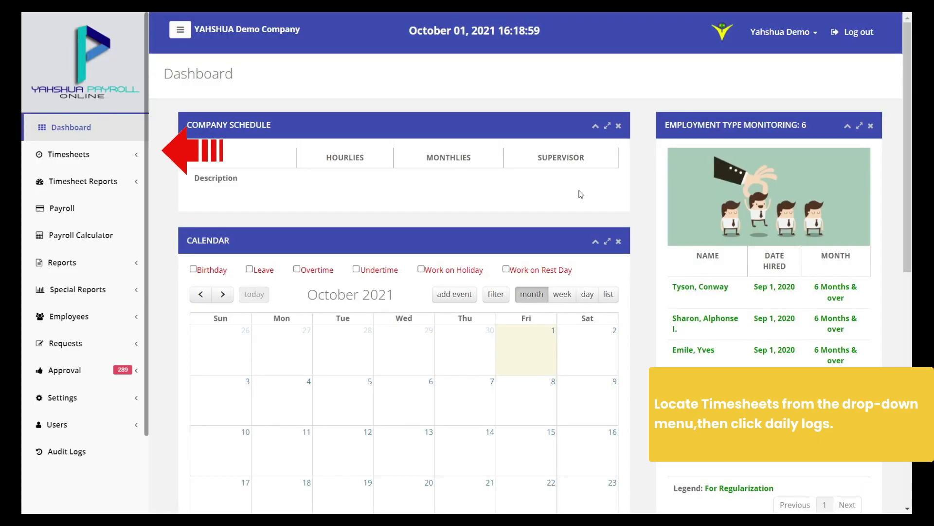
Open Timesheets > Daily Logs with the date range 10/01/2021 to 10/01/2021
click(138, 153)
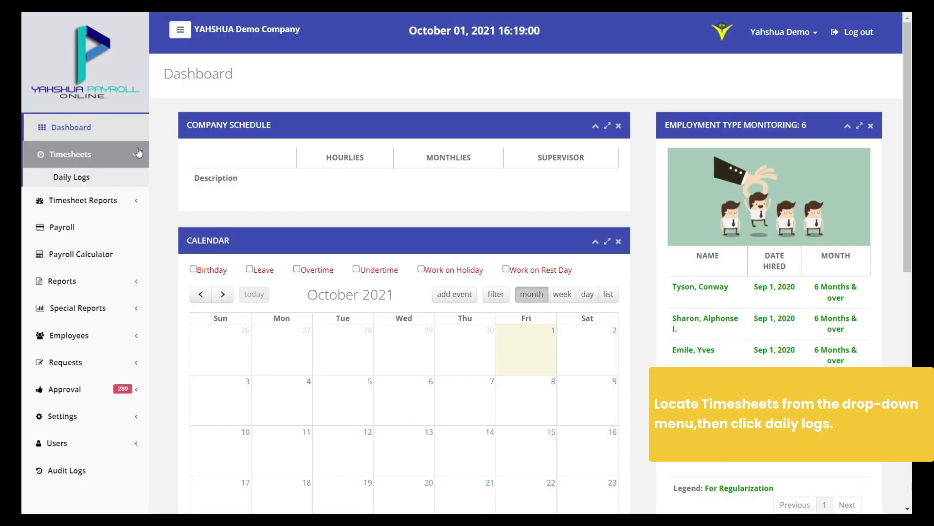
click(129, 178)
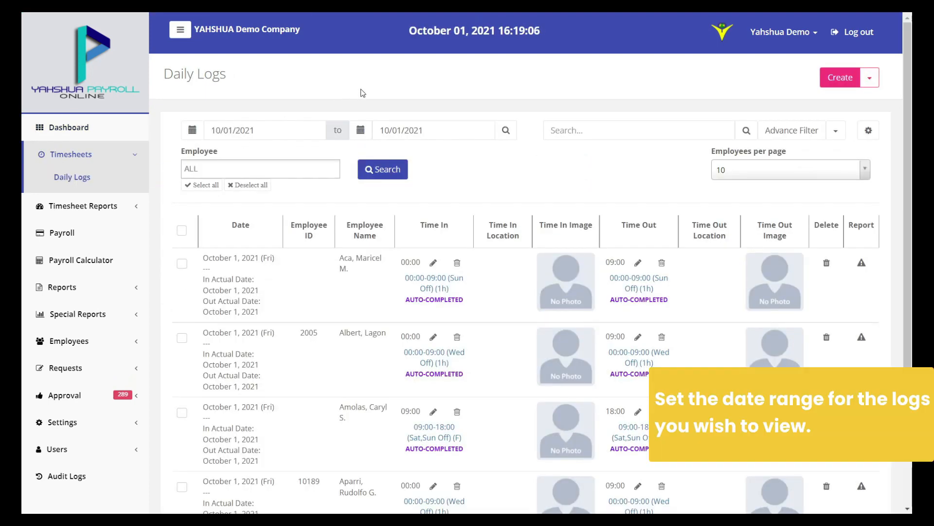
scroll(363, 93, down, 1)
click(185, 72)
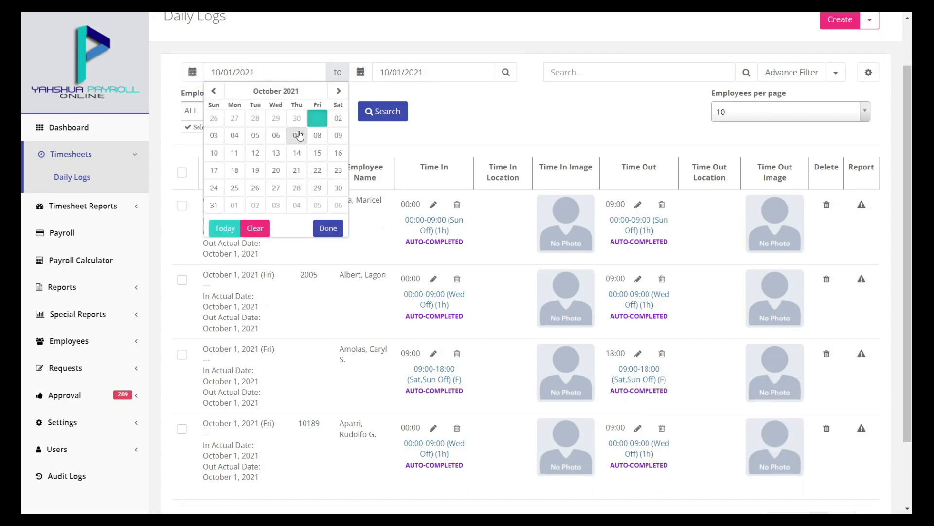
click(317, 117)
click(360, 72)
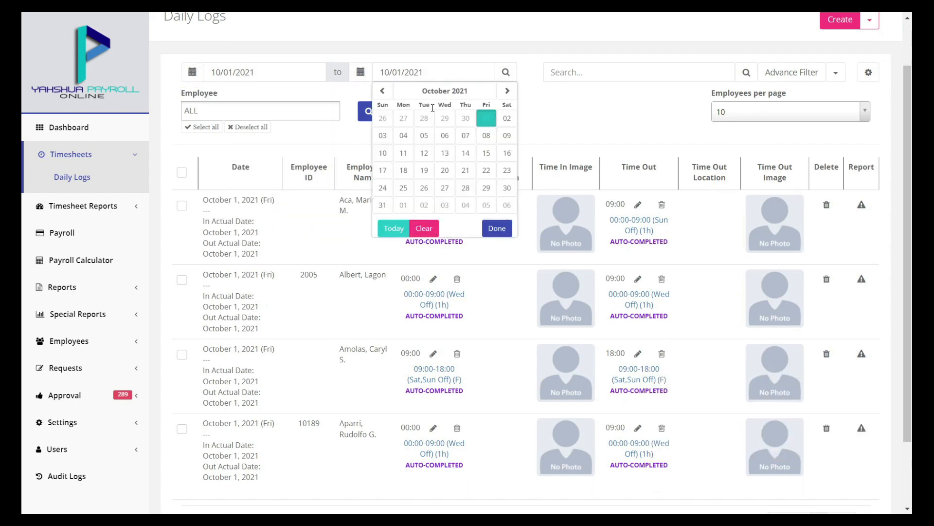
click(494, 121)
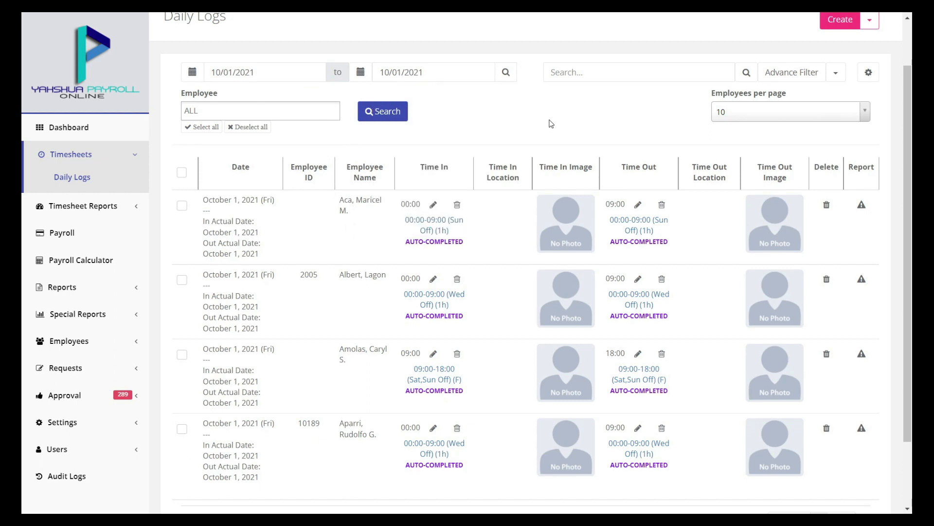
Search Daily Logs with Daily Logs Status, Payroll Status and Job Level all left at ALL
click(793, 74)
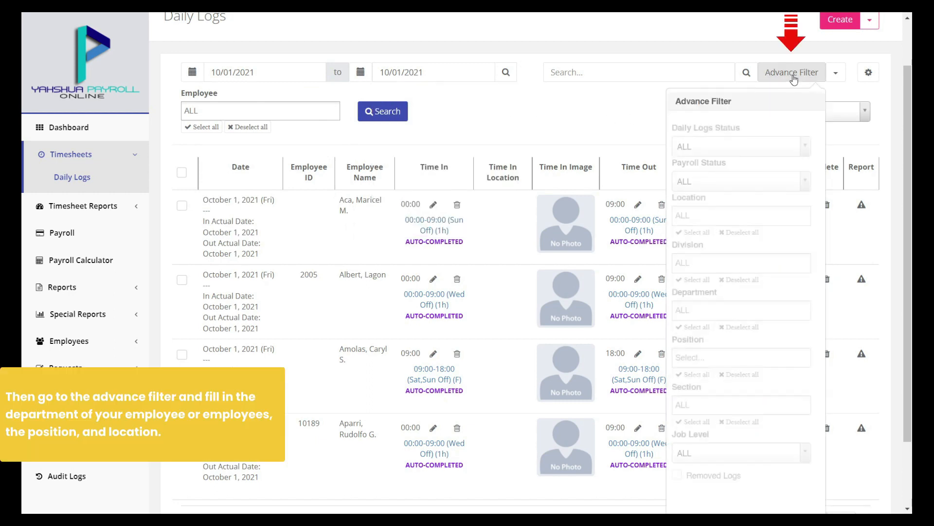
scroll(770, 155, down, 1)
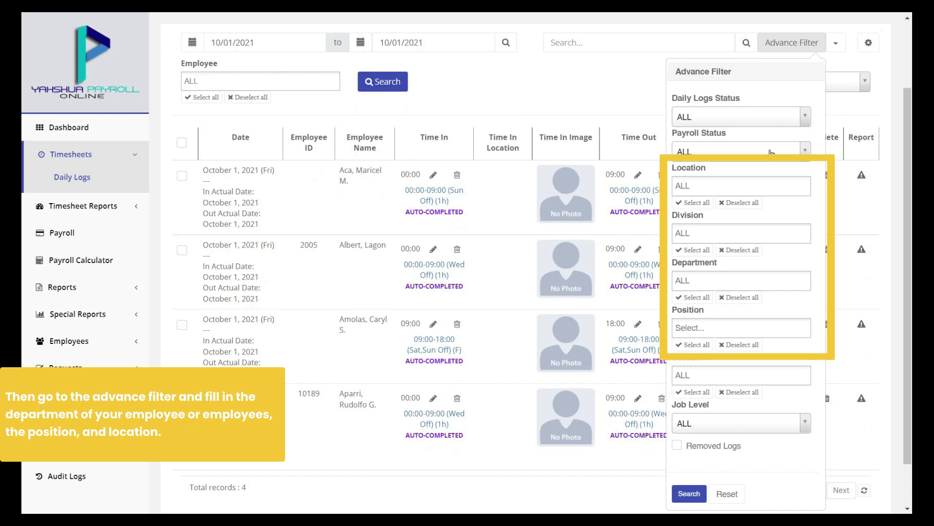
scroll(771, 153, down, 2)
click(745, 69)
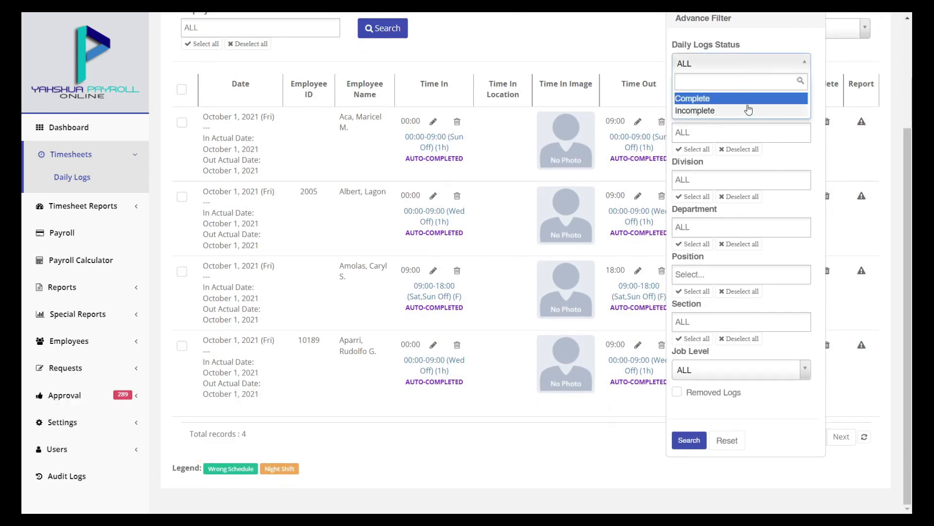
click(749, 69)
click(751, 99)
click(755, 101)
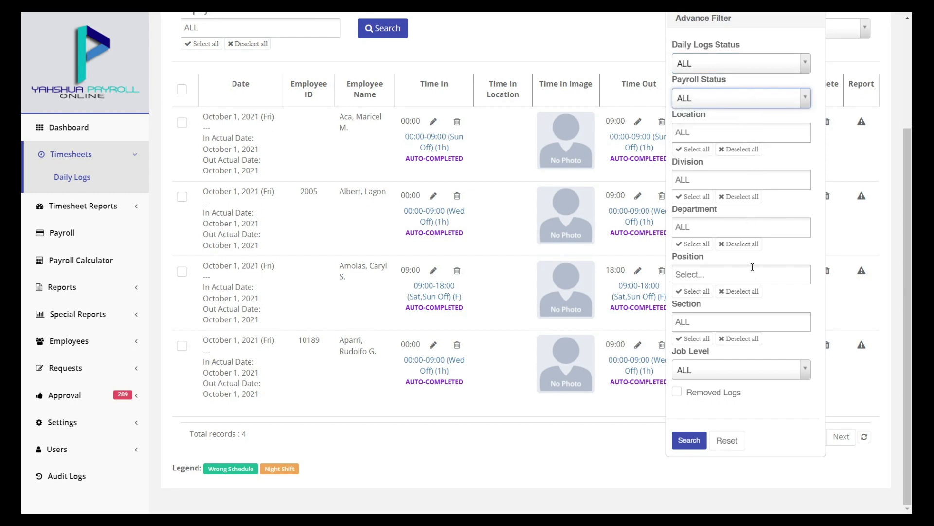
click(759, 374)
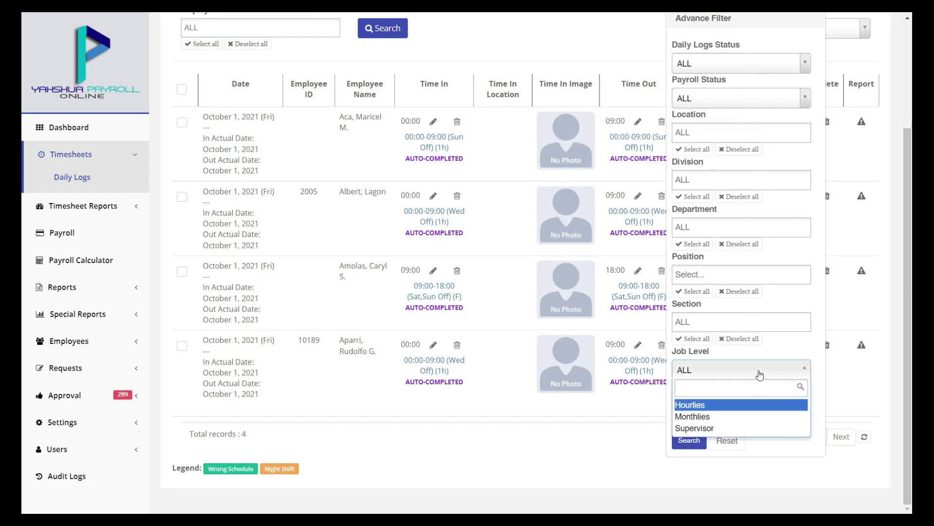
click(759, 374)
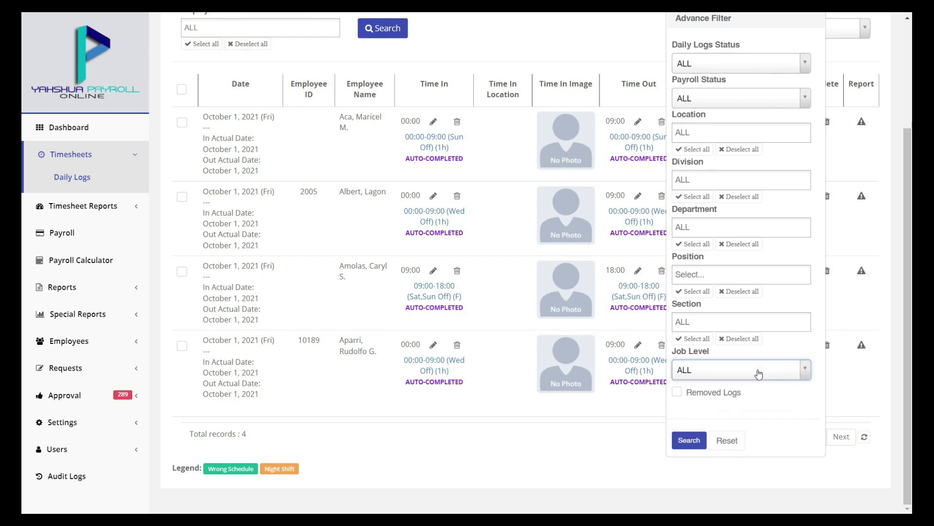
click(688, 441)
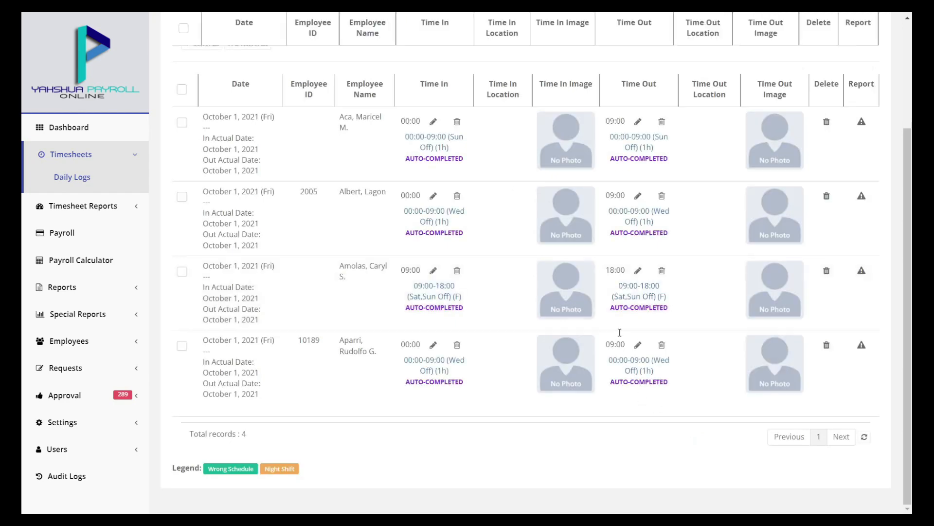
scroll(589, 58, up, 1)
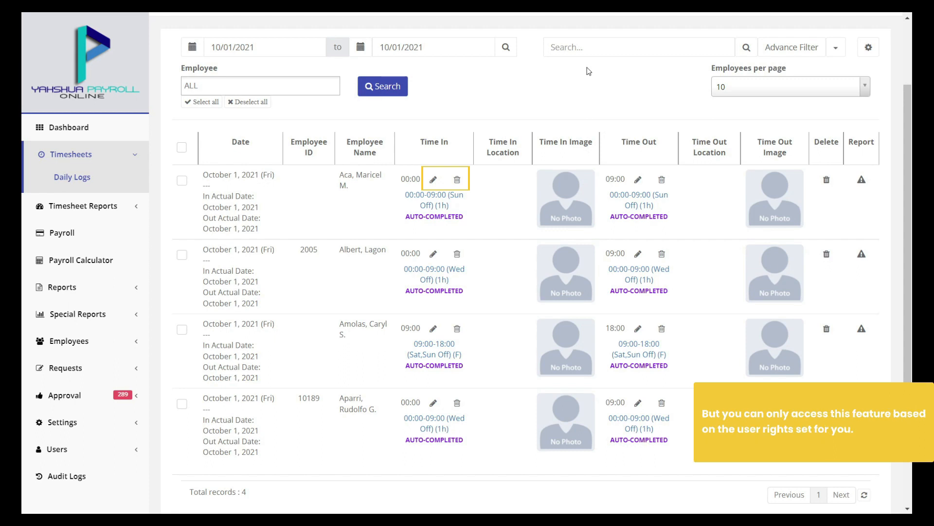
Resave the first employee's 00:00 time-in with log type IN so it is marked EDITED
click(433, 182)
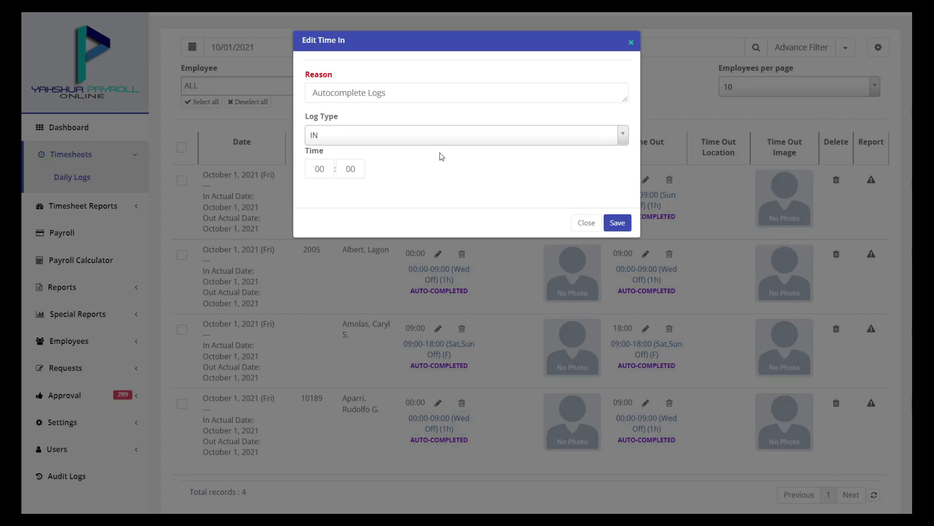
click(444, 134)
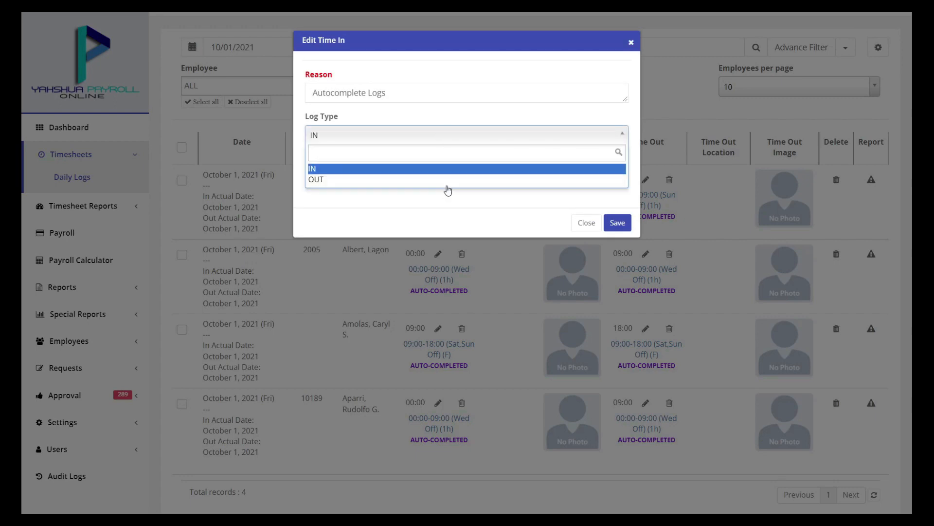
click(454, 135)
click(616, 221)
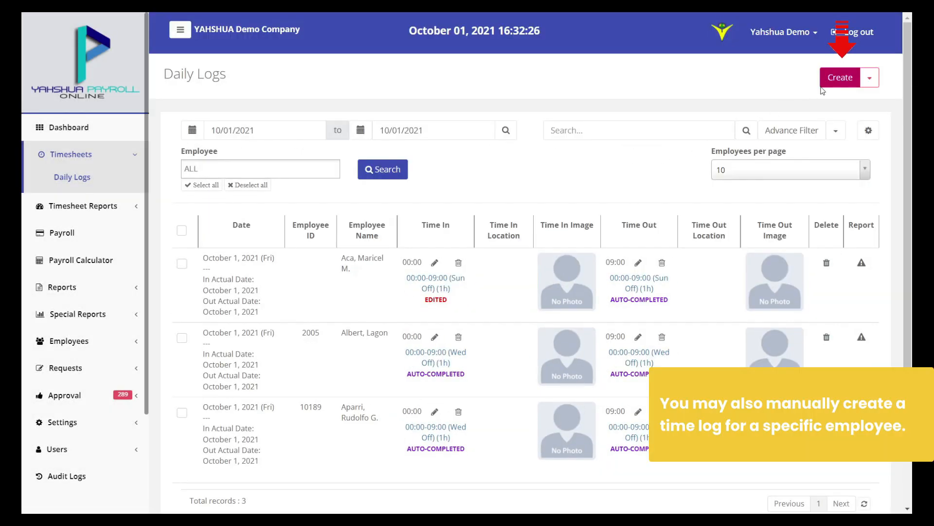
click(839, 77)
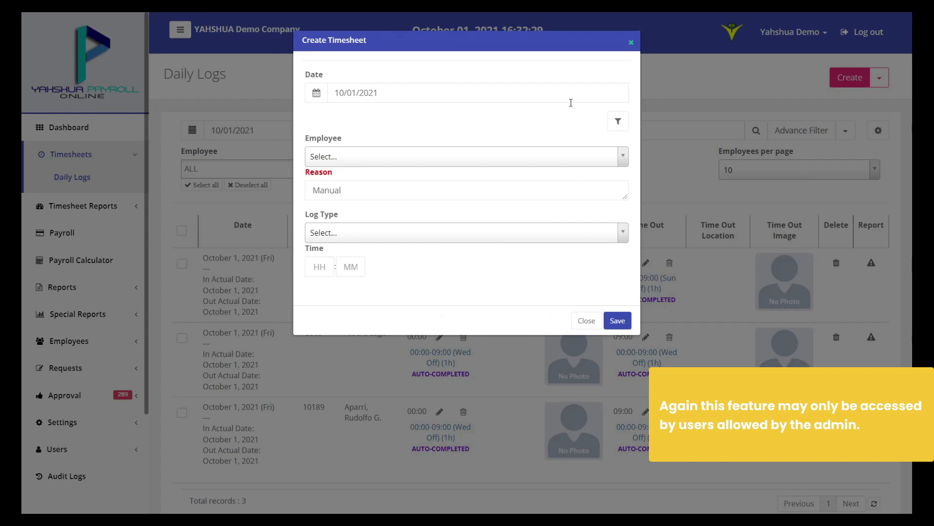
Create a manual IN log at 03:00 for the chosen employee and save it
click(548, 154)
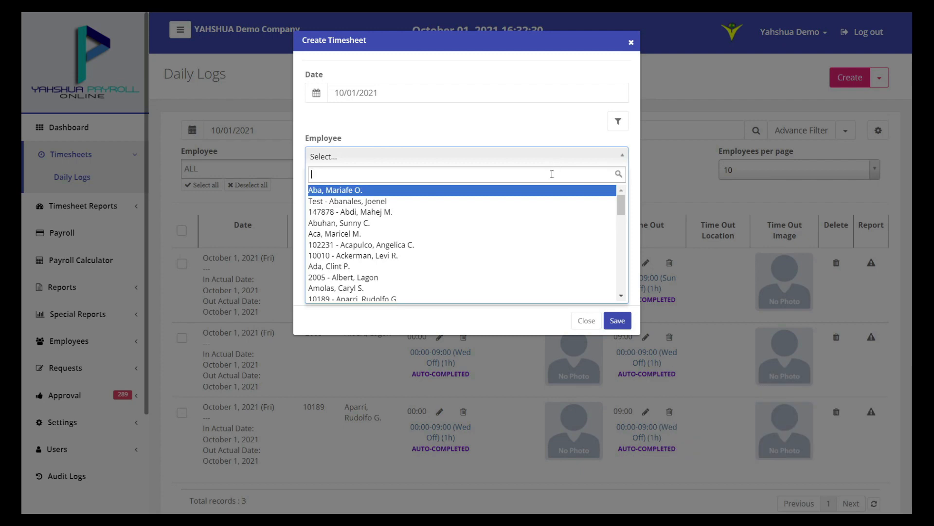
click(521, 190)
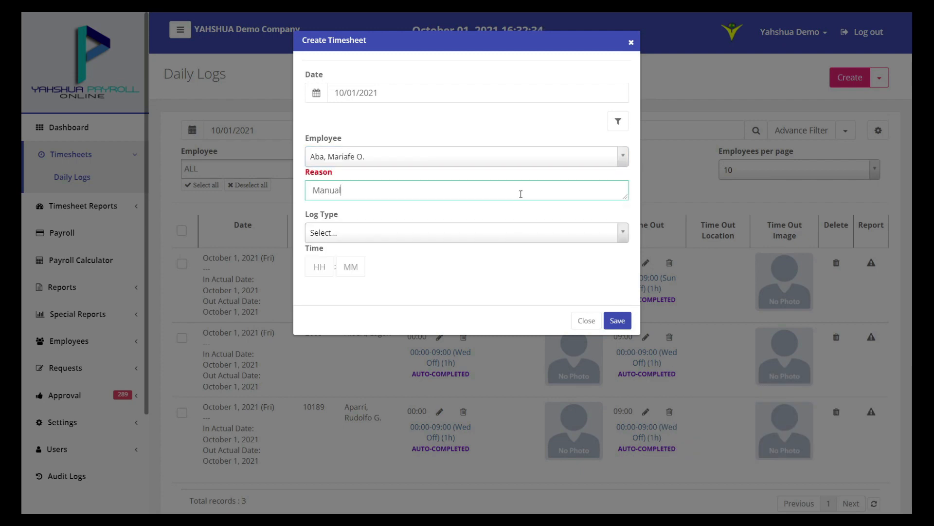
click(510, 236)
click(509, 267)
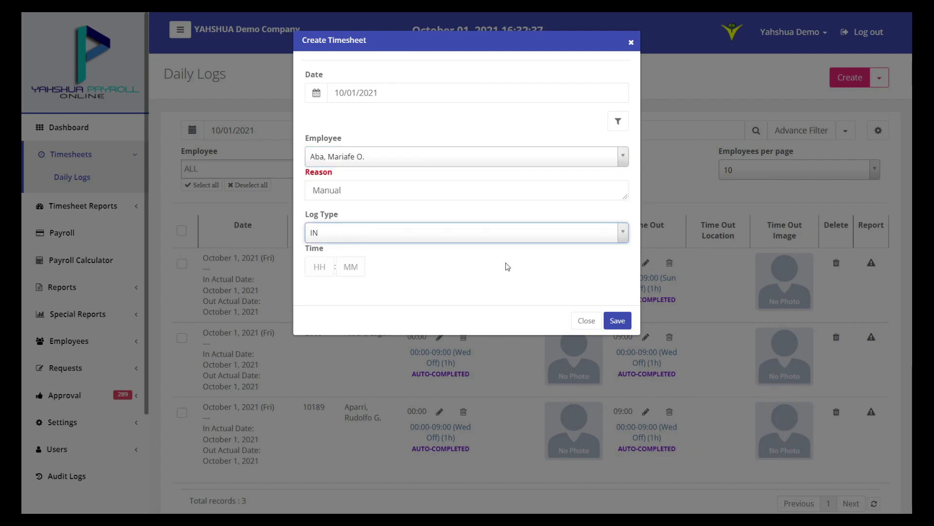
click(326, 269)
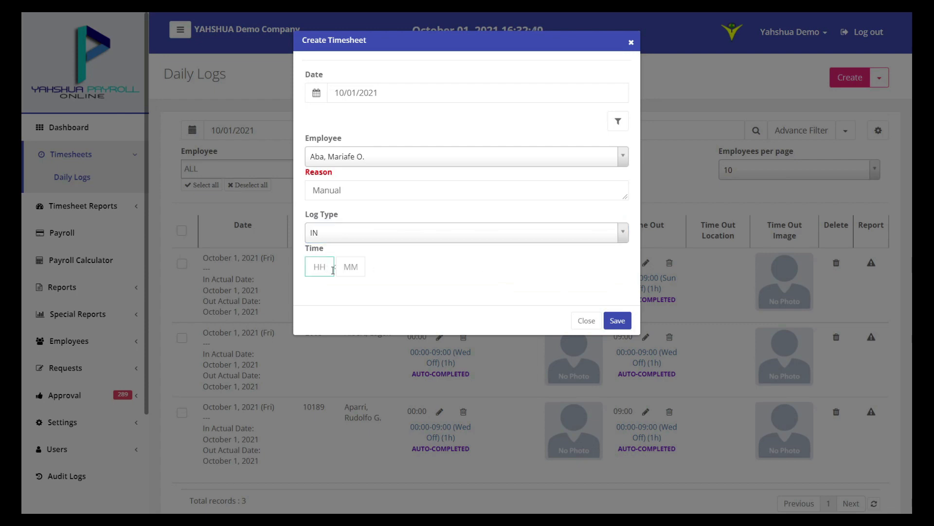
text(3)
click(360, 269)
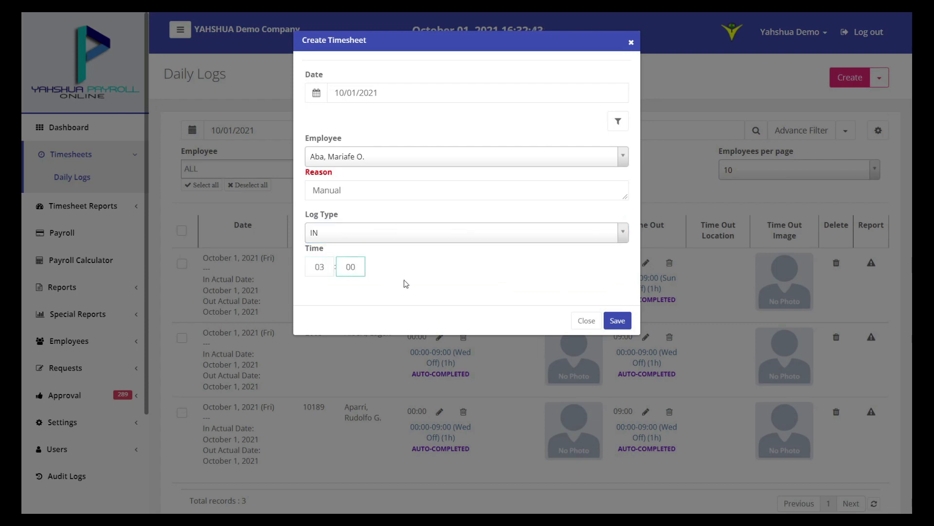
click(617, 321)
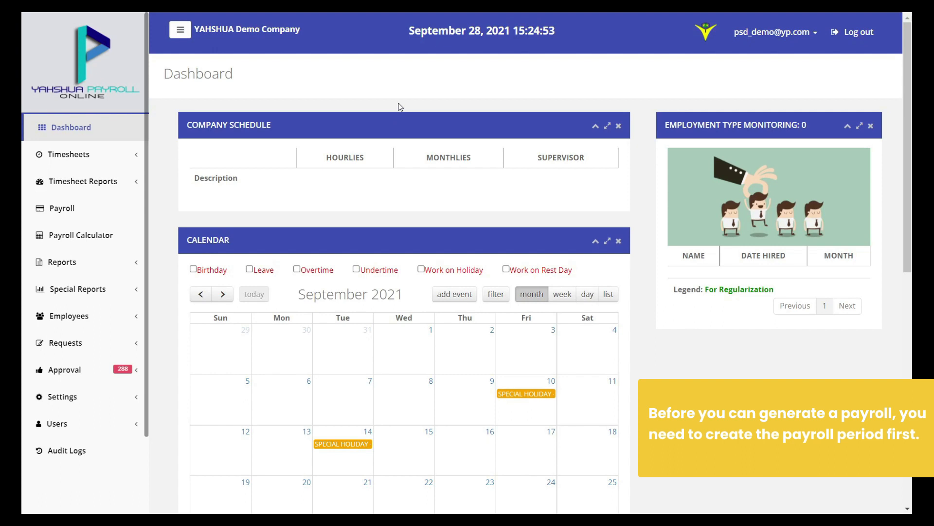
From Payroll History, create a new payroll period with the Monthly payroll schedule
click(101, 213)
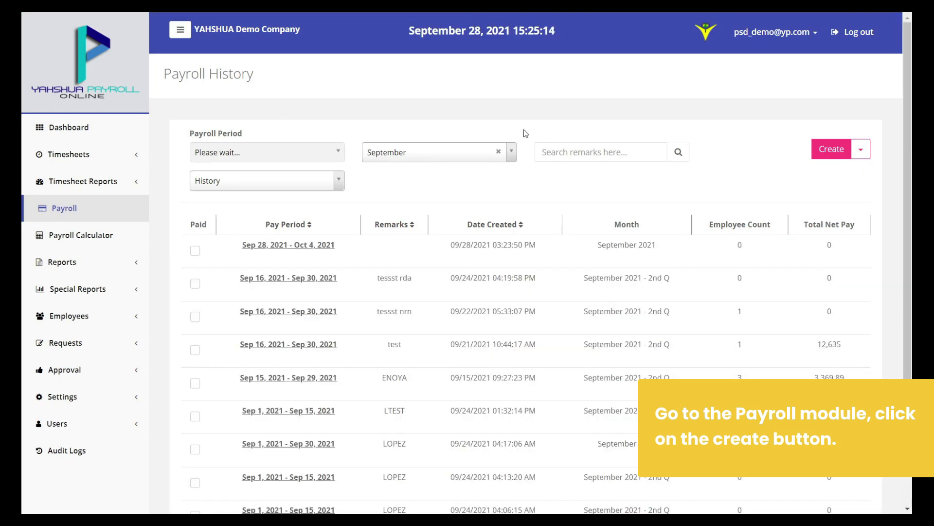
click(830, 150)
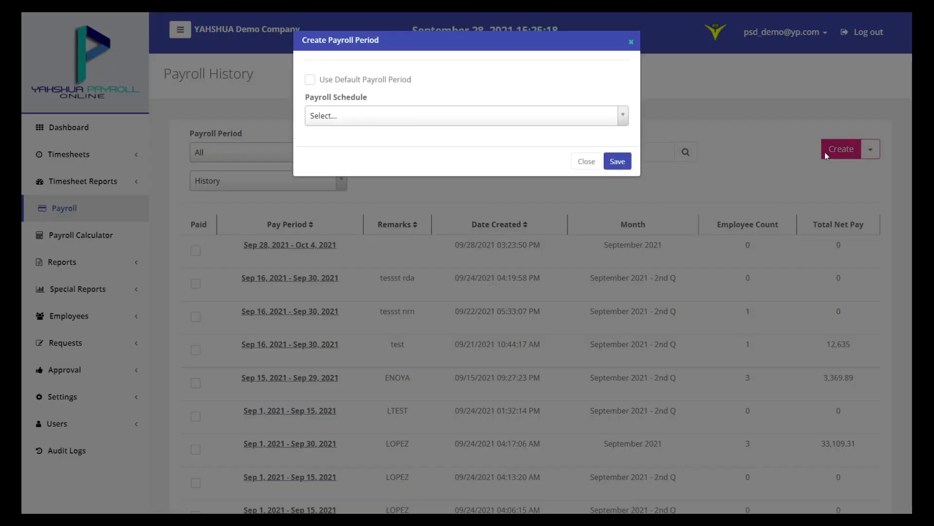
click(454, 118)
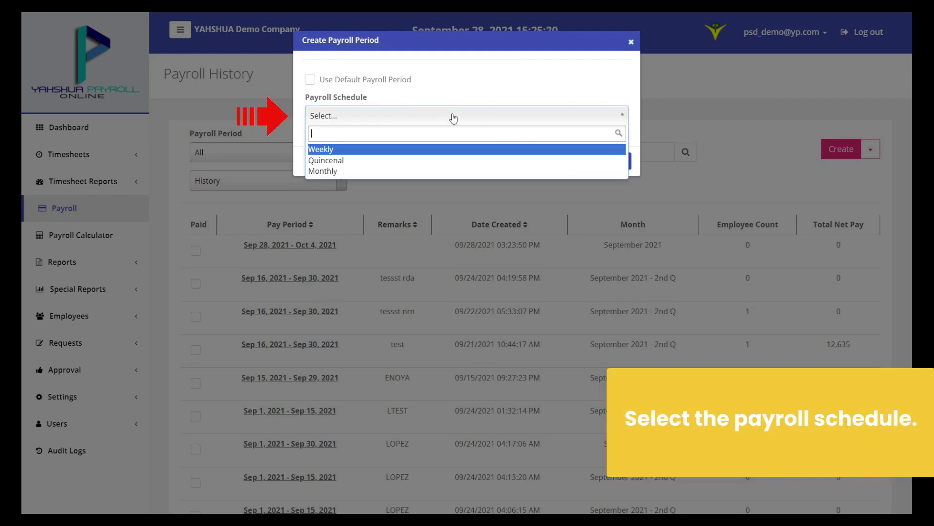
click(457, 173)
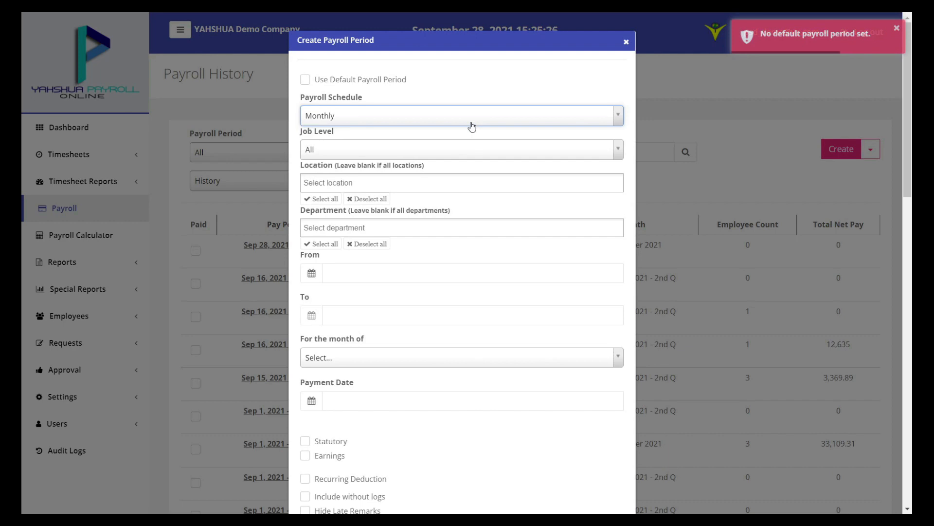
Set the period's job level to Monthlies, location to CEBU and department to Sales
click(461, 152)
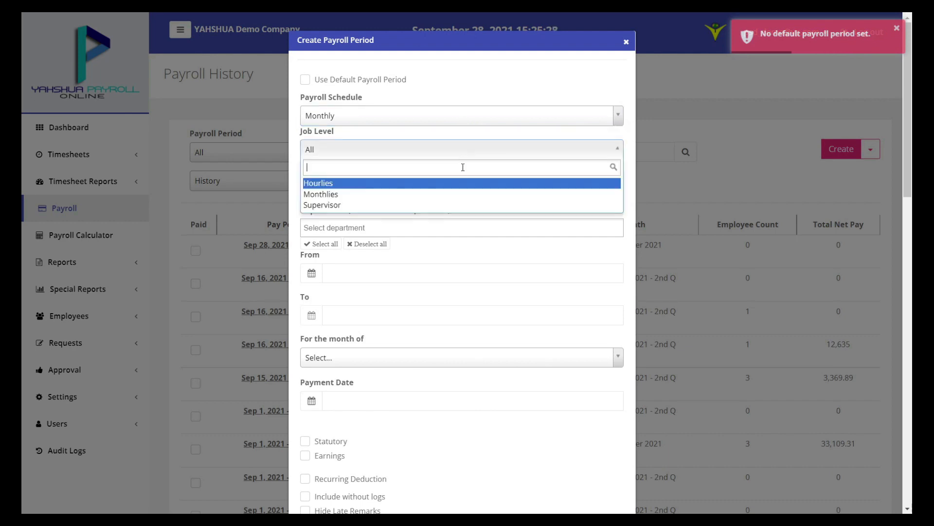
click(469, 197)
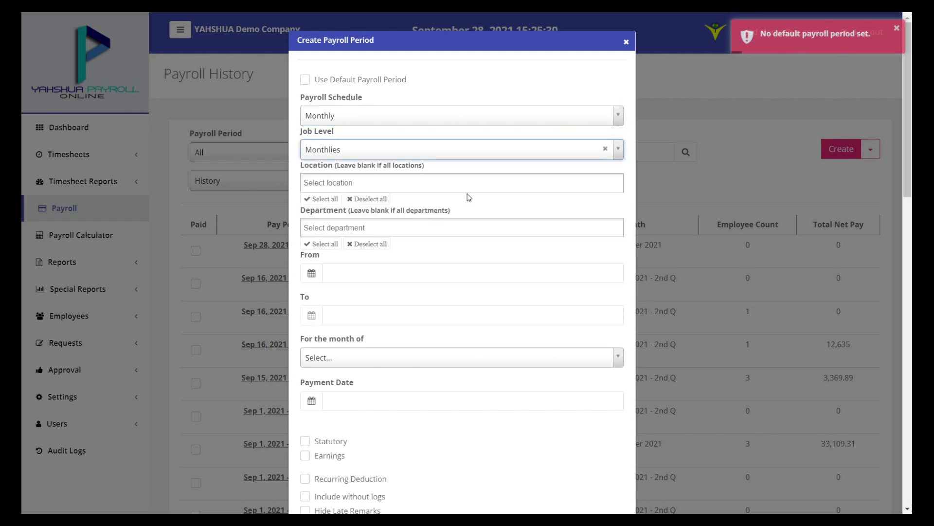
scroll(470, 196, down, 1)
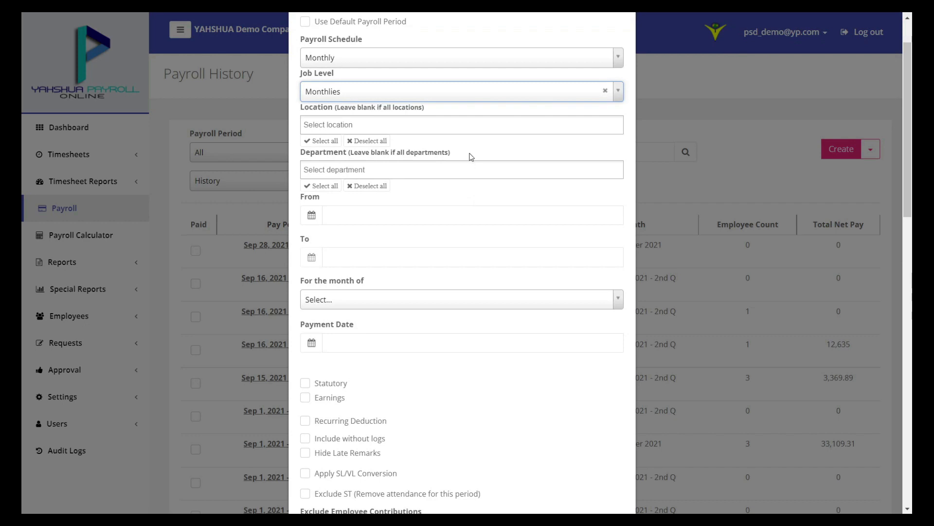
click(470, 125)
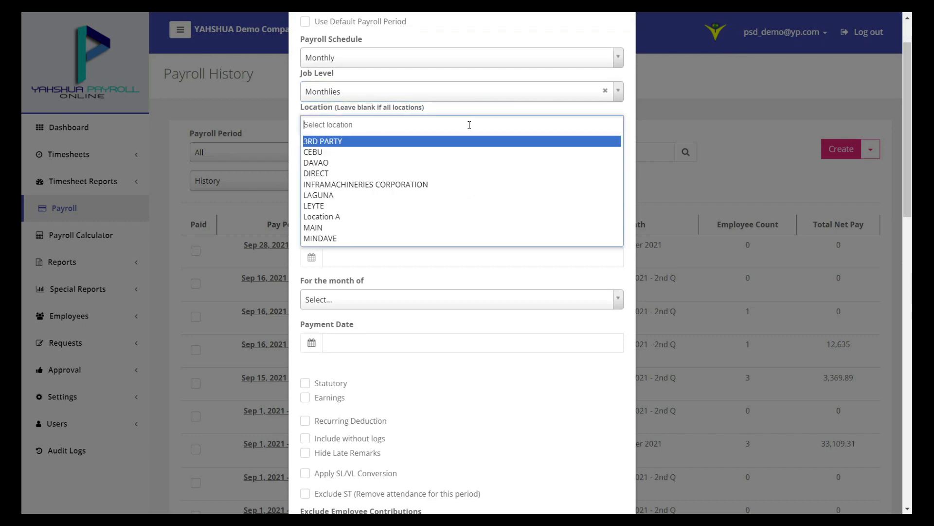
click(461, 152)
click(468, 169)
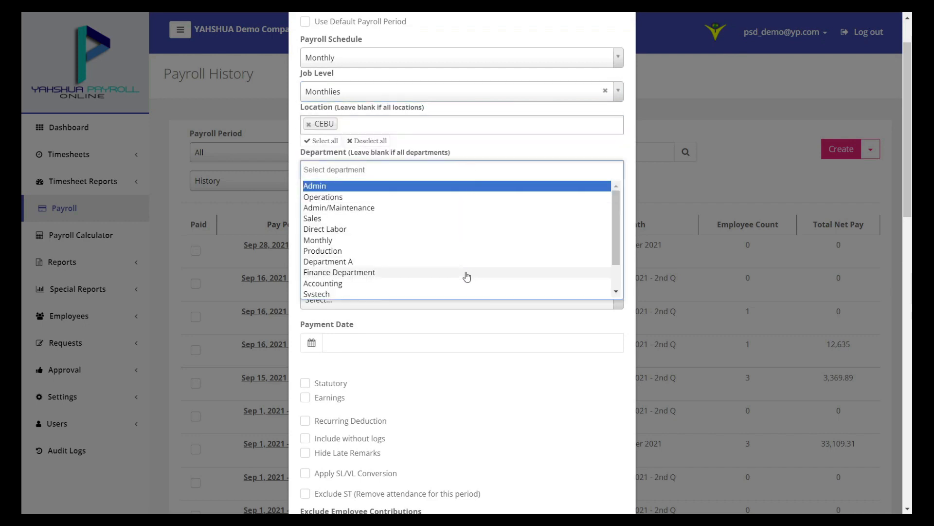
click(459, 218)
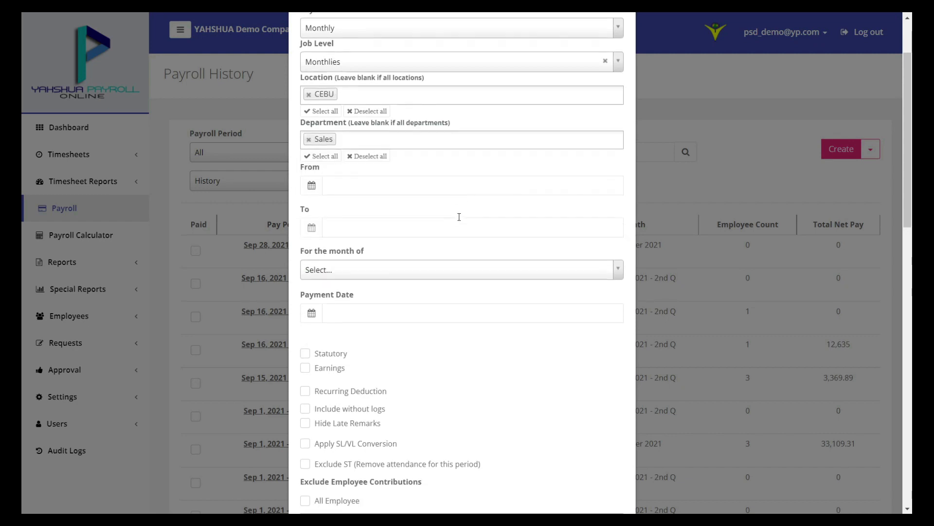
Start the period on September 28, assign it to October, and save it
scroll(459, 216, down, 1)
click(311, 156)
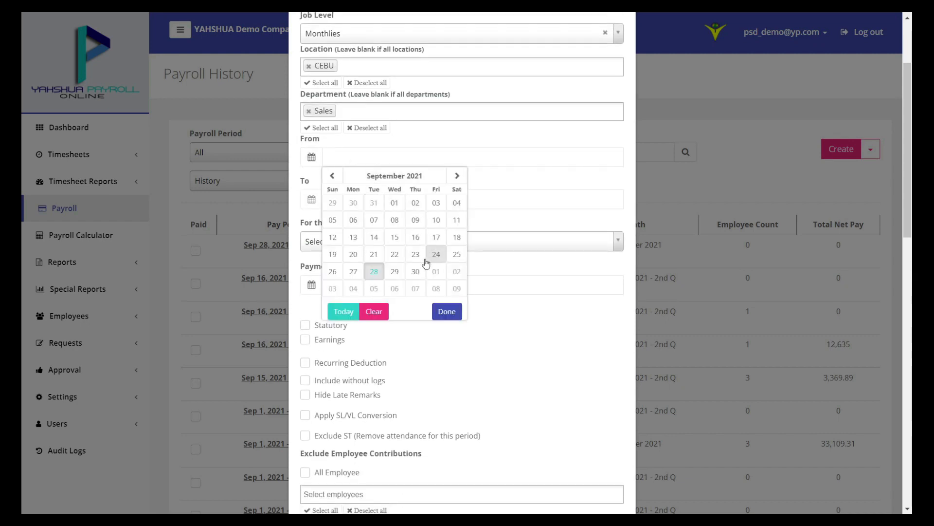
click(374, 271)
scroll(457, 208, down, 1)
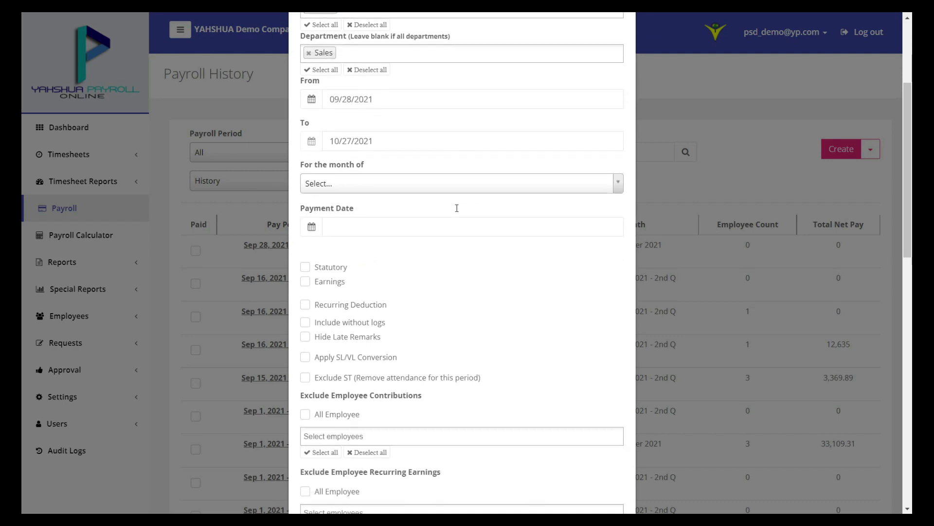
scroll(457, 208, down, 1)
scroll(445, 146, down, 1)
click(436, 73)
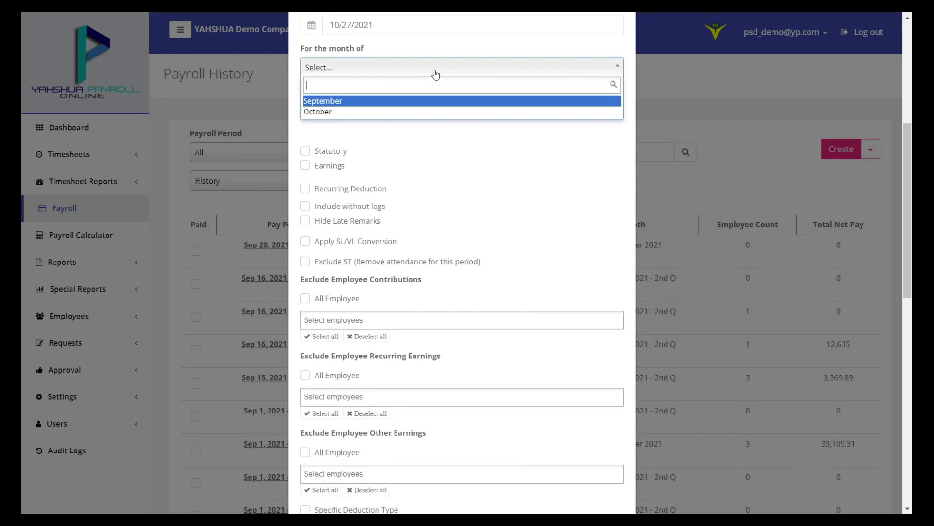
click(448, 117)
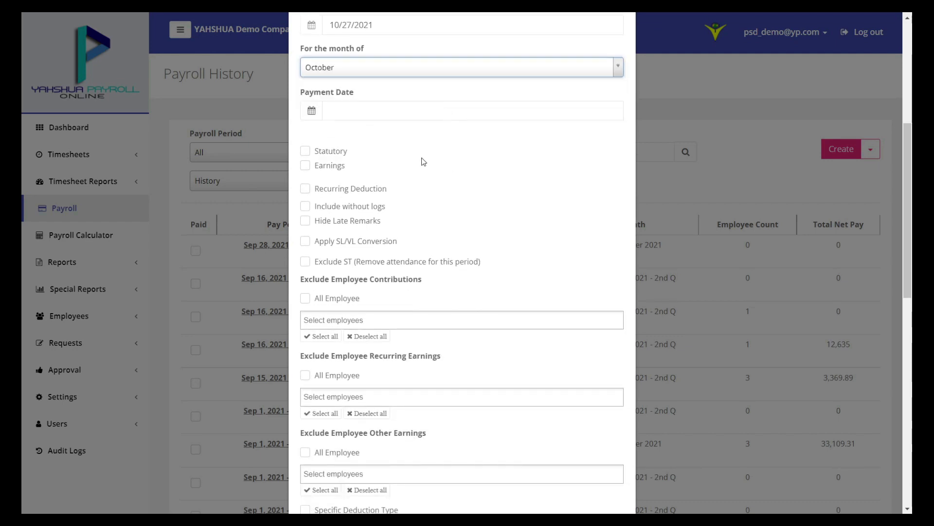
scroll(396, 193, down, 1)
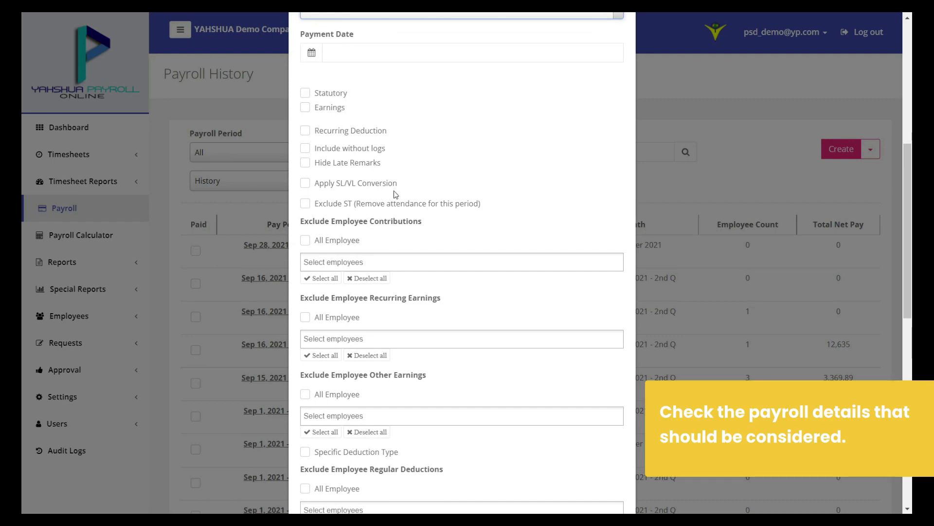
scroll(396, 195, down, 1)
scroll(396, 196, down, 1)
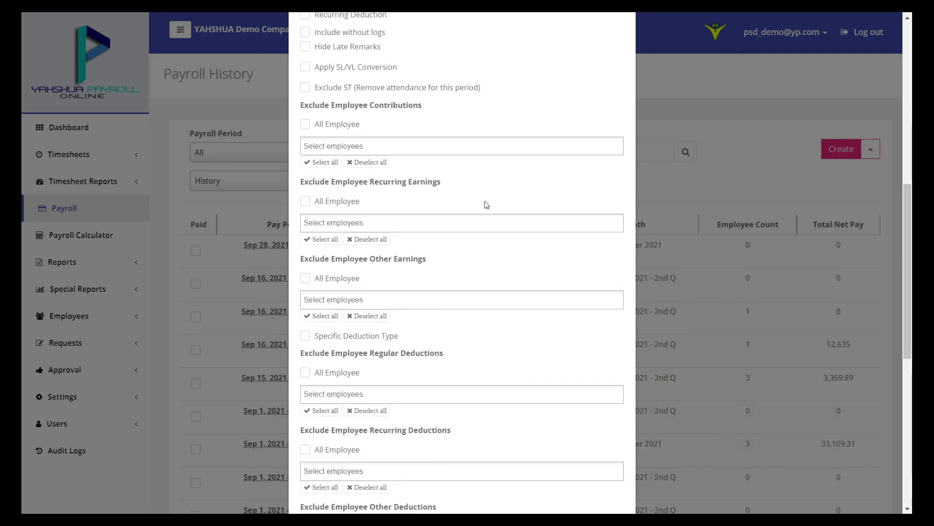
scroll(514, 204, down, 4)
scroll(514, 202, down, 2)
scroll(515, 202, down, 2)
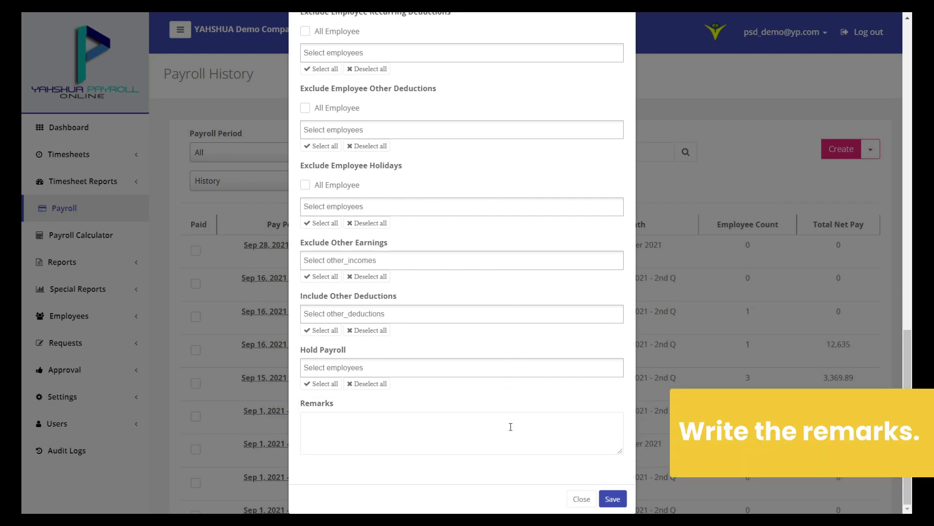
click(613, 500)
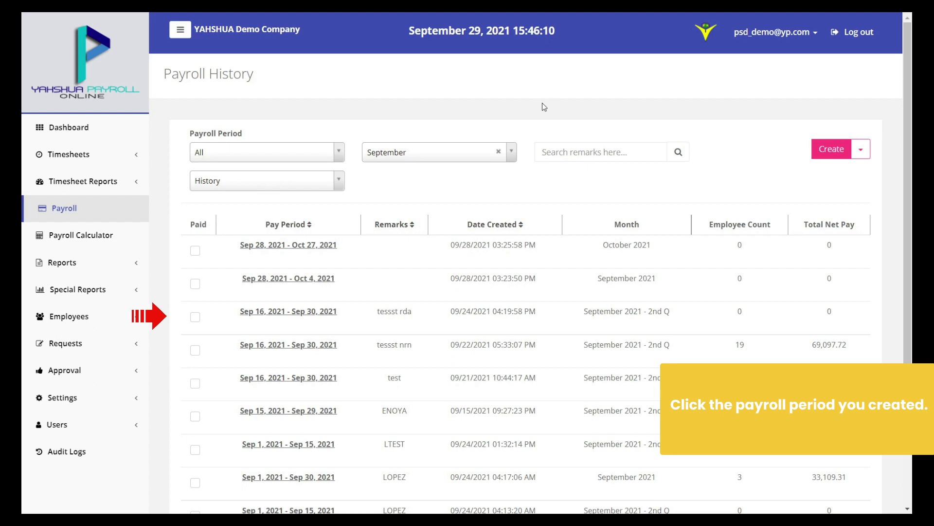
Open the Sep 16 – Sep 30, 2021 (tessst rda) payroll and view its Employees list
click(313, 313)
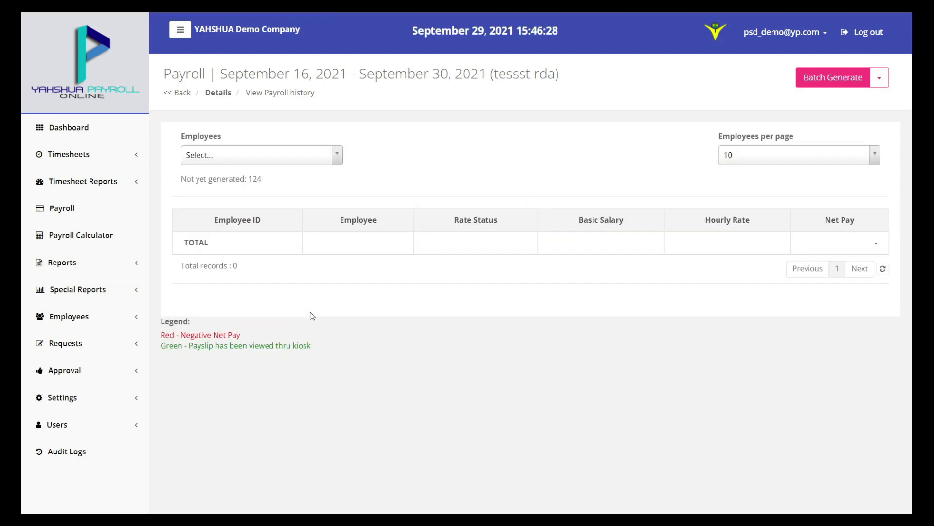
click(311, 155)
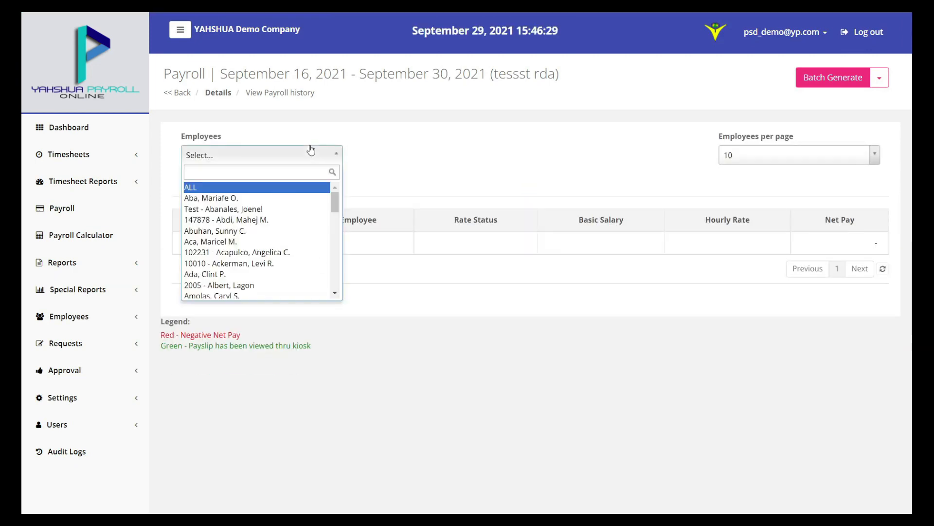
click(438, 163)
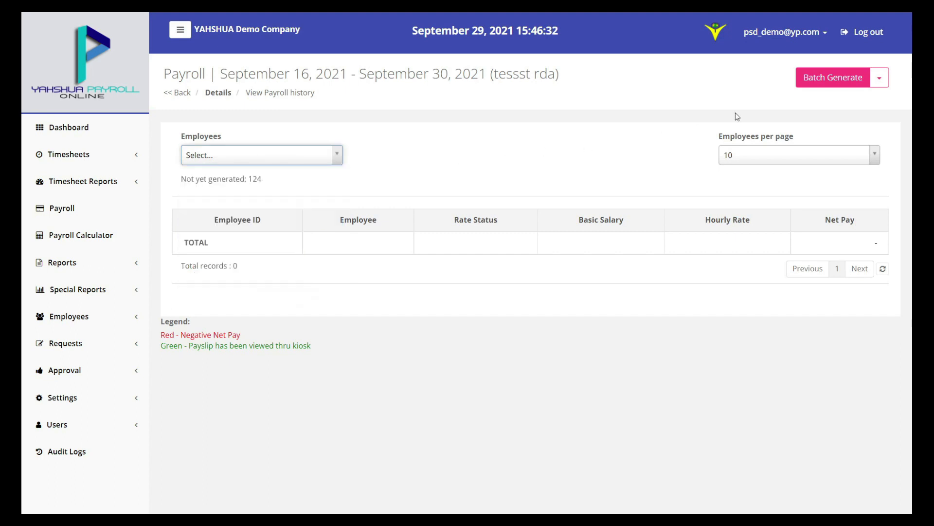
click(818, 81)
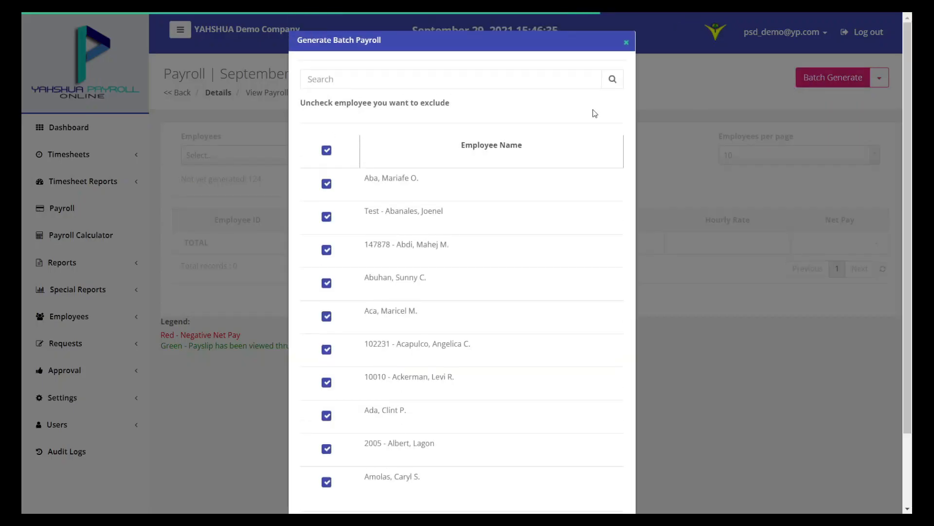
Clear all employees, select only the first two, and batch-generate their payroll
click(326, 151)
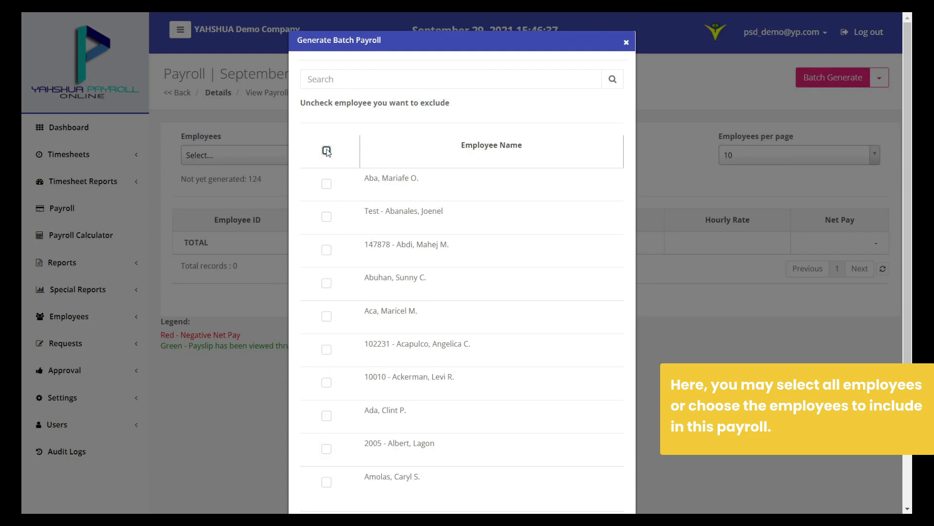
click(327, 183)
click(326, 216)
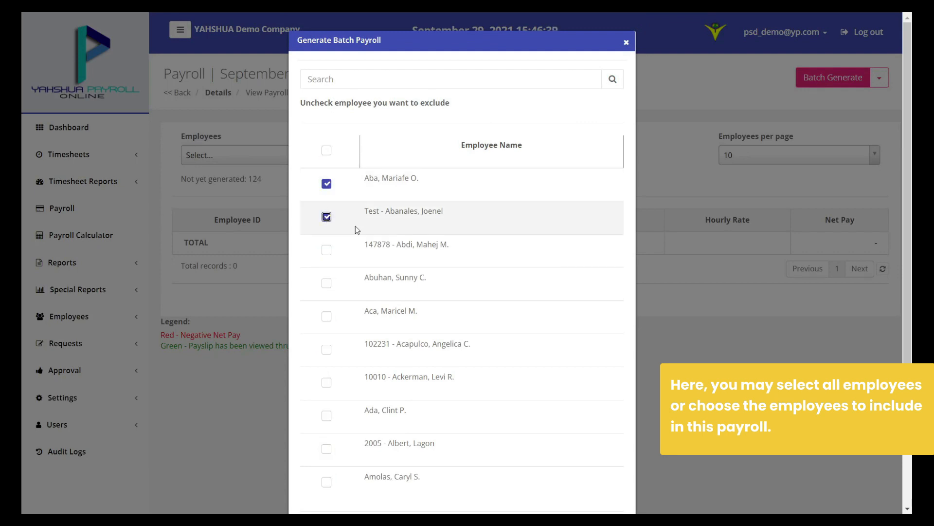
scroll(555, 217, down, 2)
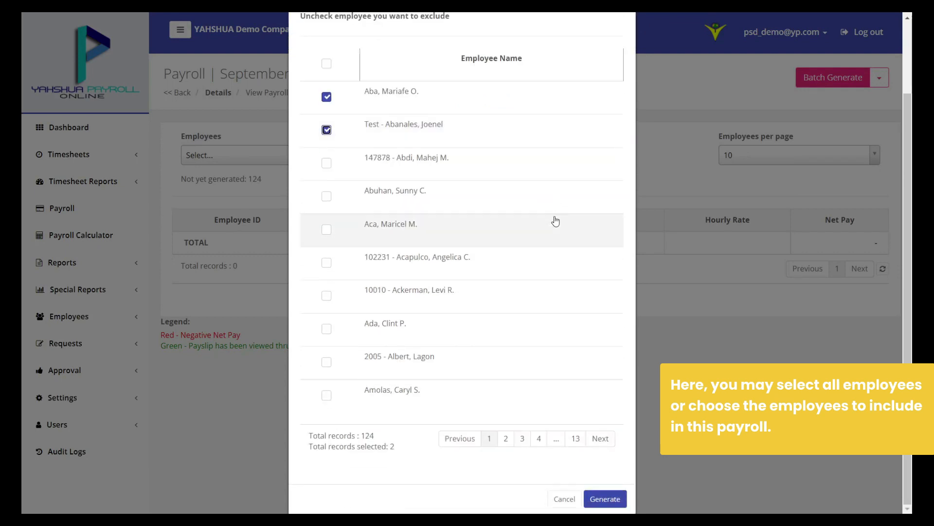
click(606, 498)
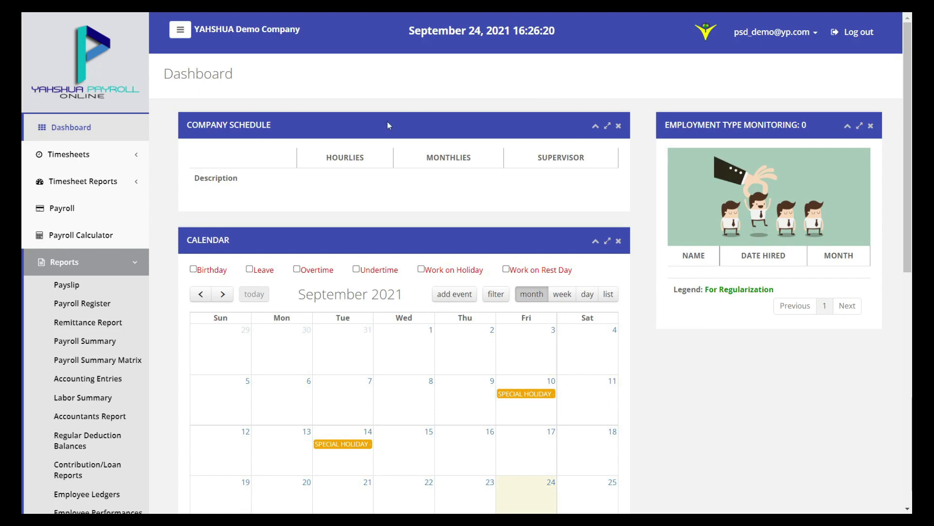
Show the payslip for September 16–30, 2021 (tessst nrn) and its single employee, reviewing the send/export options
click(119, 289)
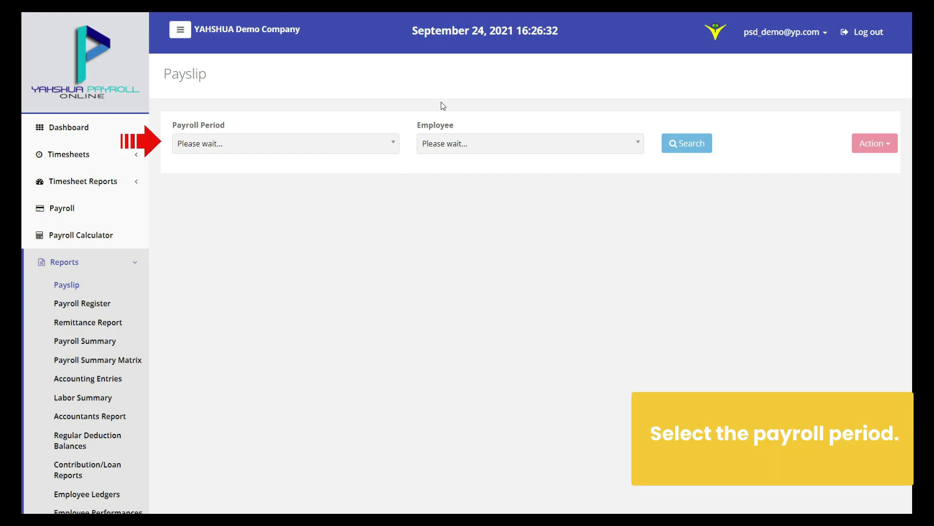
click(371, 142)
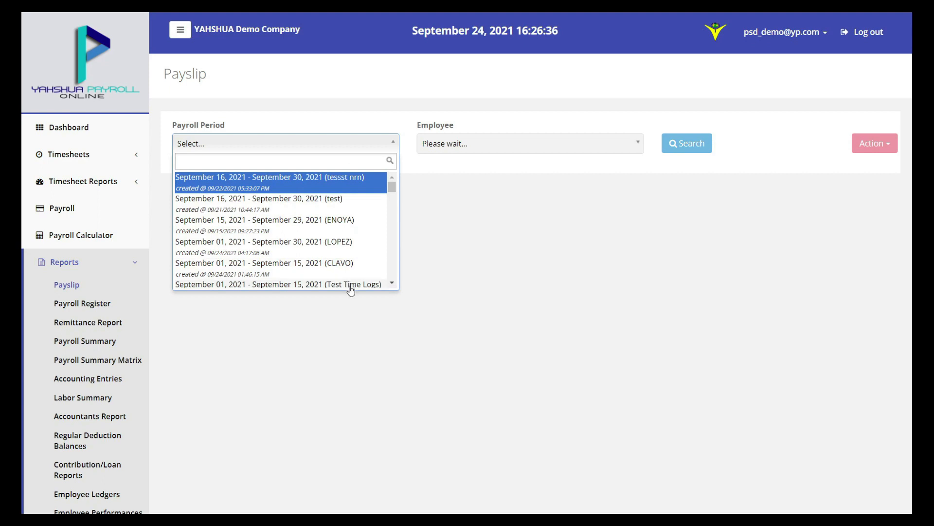
click(347, 189)
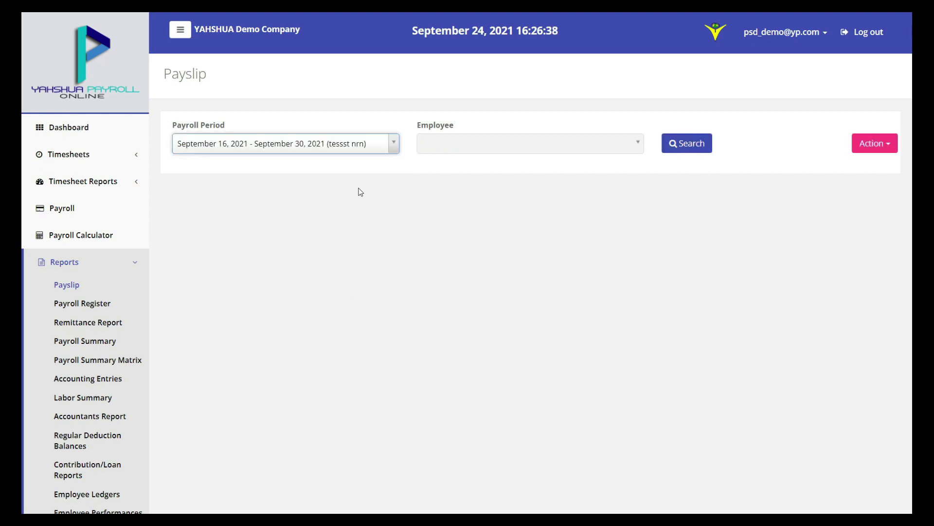
click(618, 146)
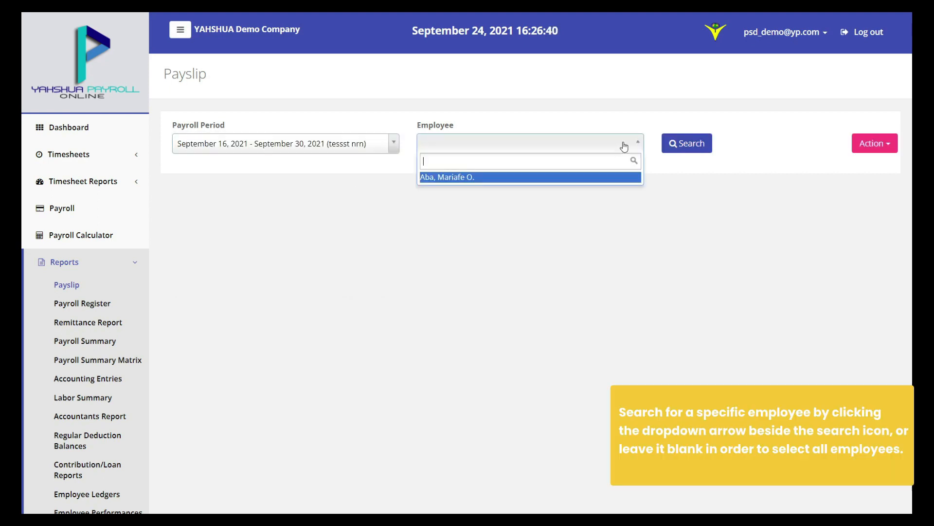
click(608, 178)
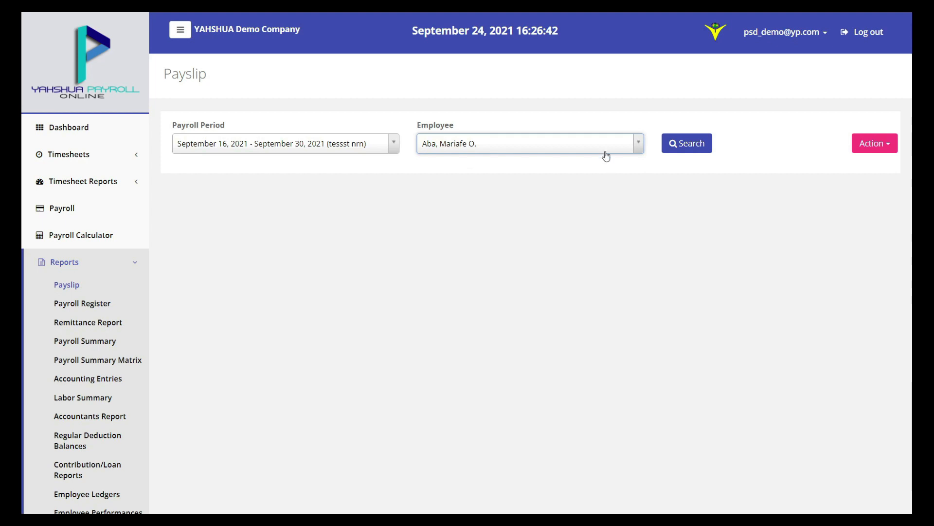
click(886, 145)
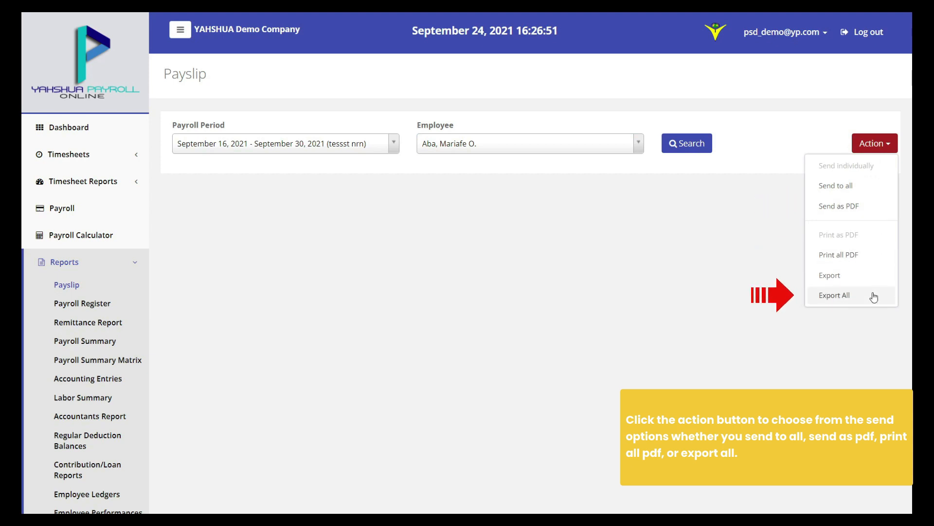
click(891, 143)
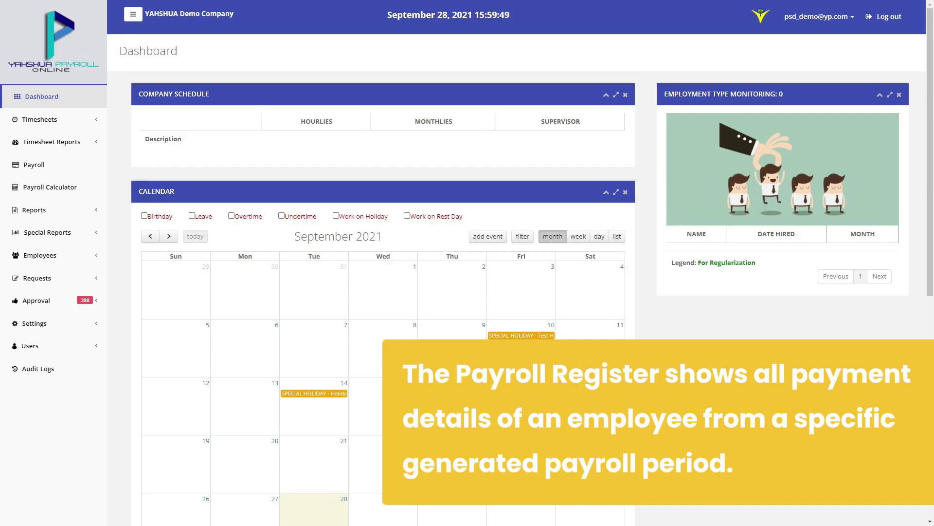
Open the Payroll Register for September 01–30, 2021 (LOPEZ) with last pay included
click(73, 209)
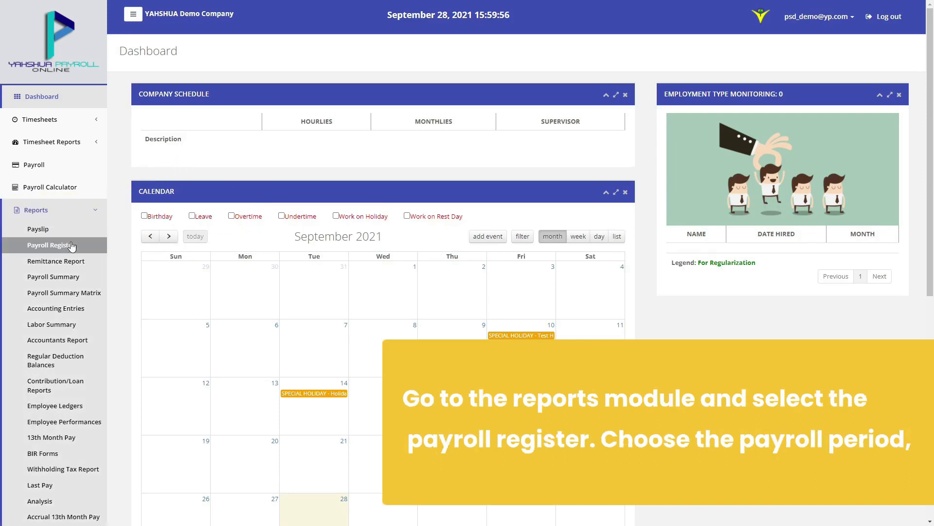
click(71, 245)
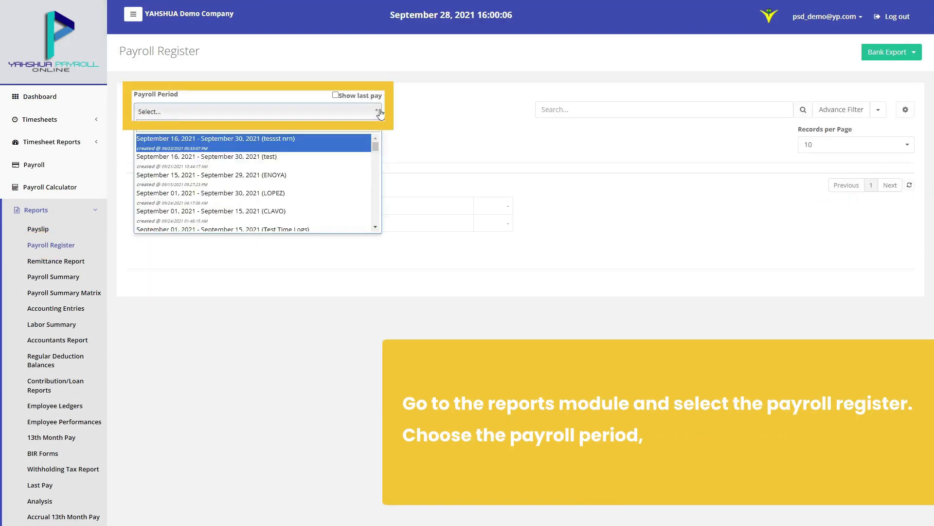
click(330, 195)
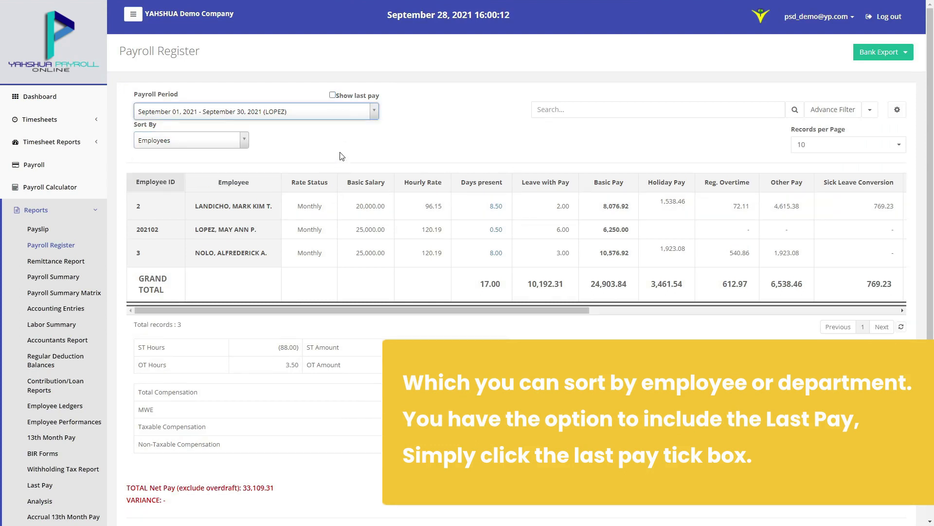
click(352, 96)
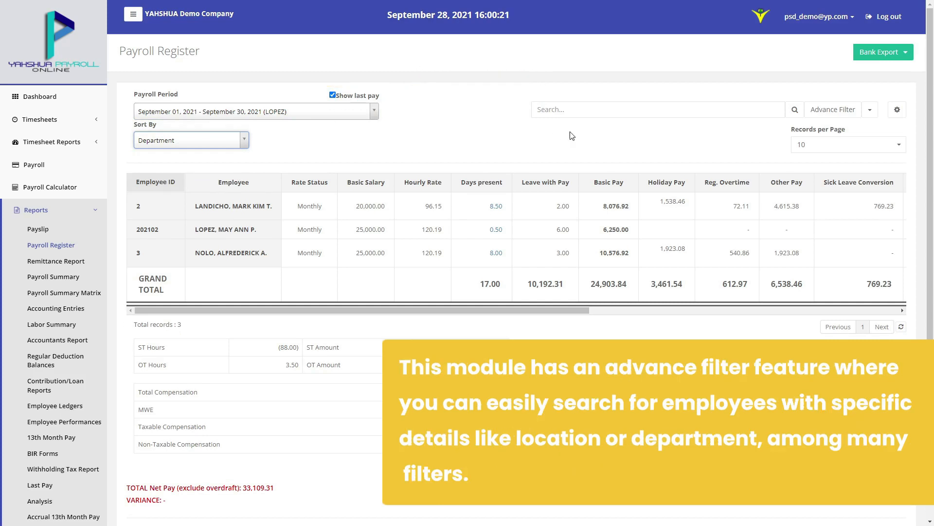
Review the register's advanced filters, export/print options and the Bank Export list
click(833, 110)
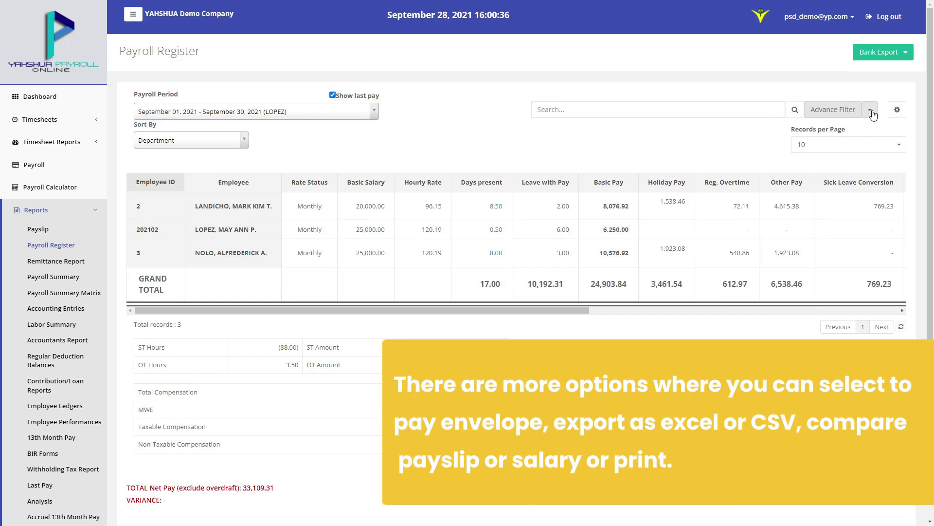
click(871, 111)
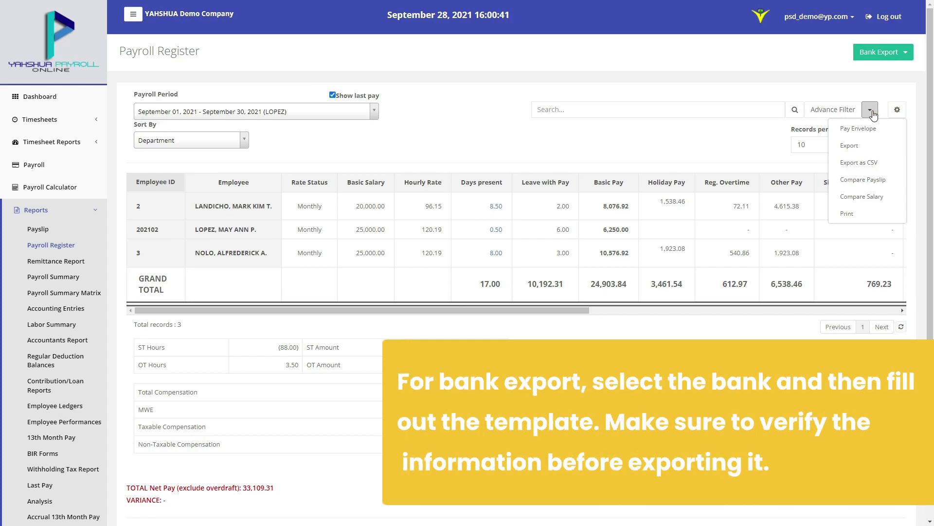
click(873, 114)
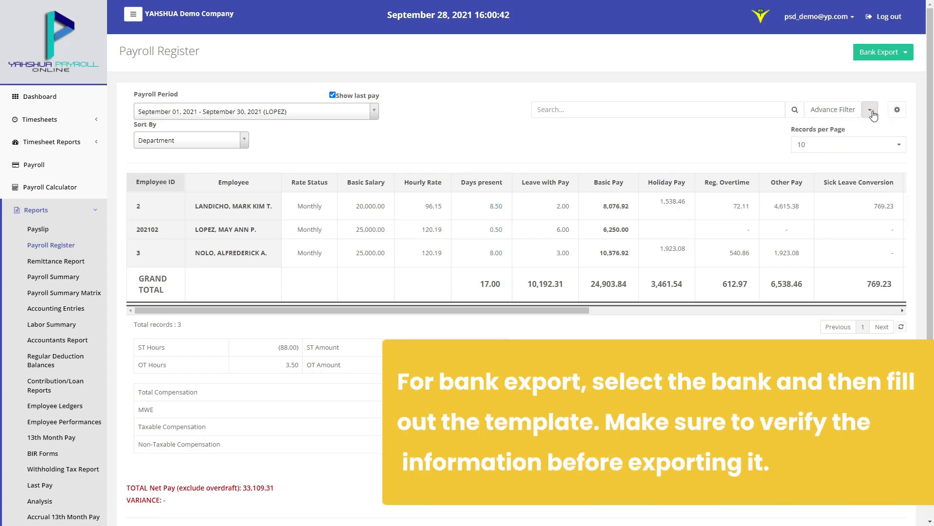
click(906, 55)
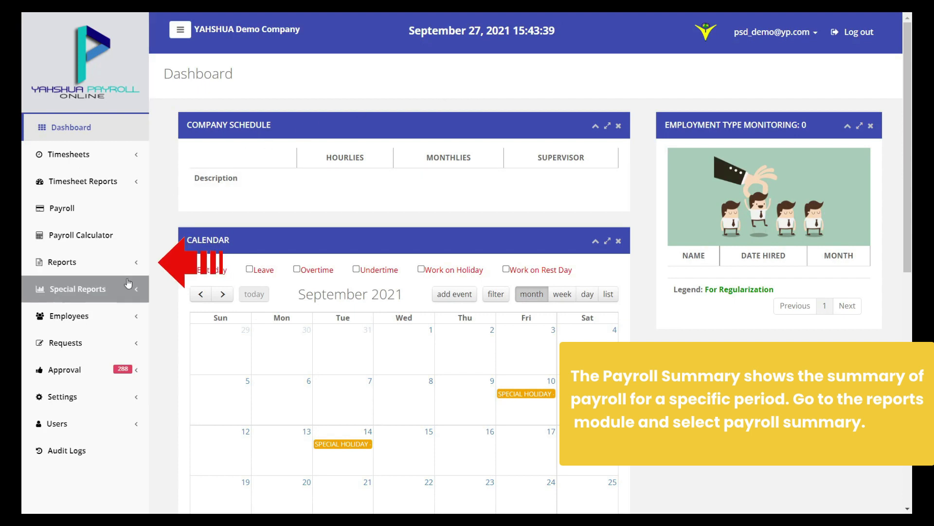
Show the Payroll Summary for September 15–29, 2021 (ENOYA) and review its Export and Print options
click(117, 268)
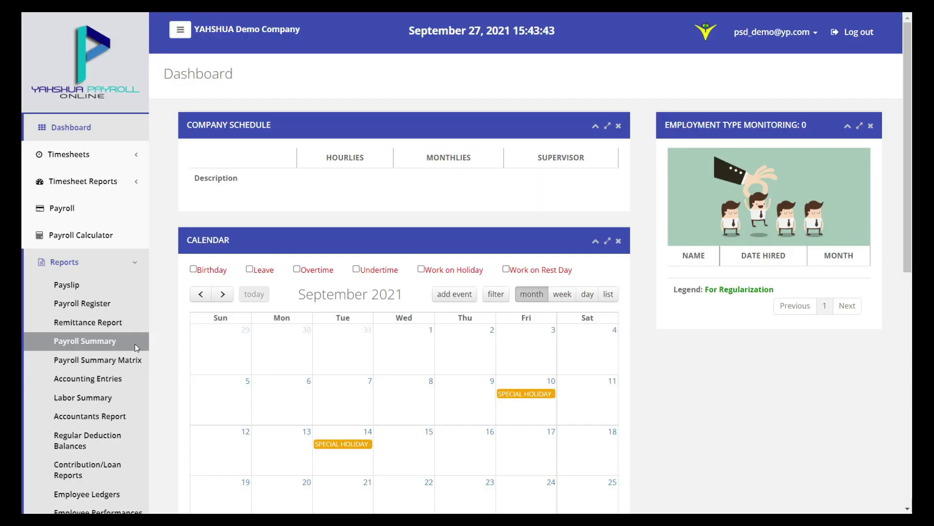
click(135, 343)
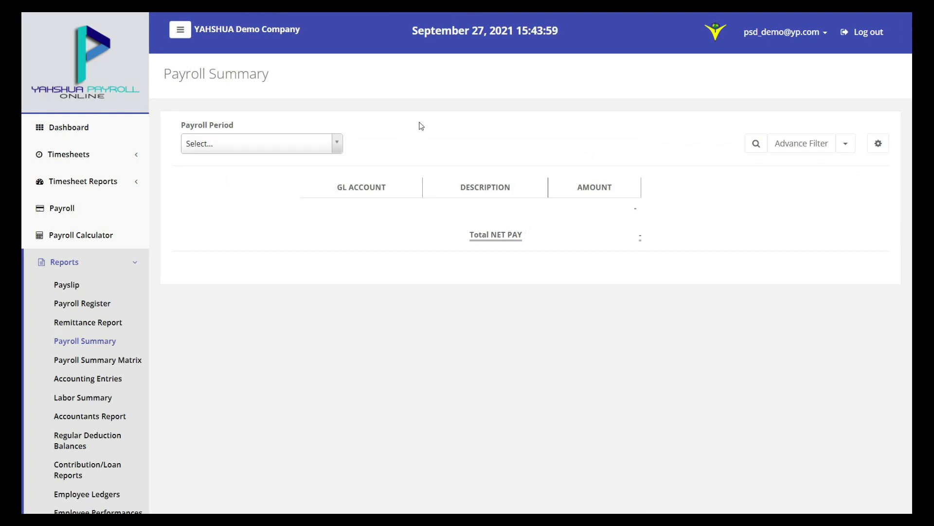
click(252, 144)
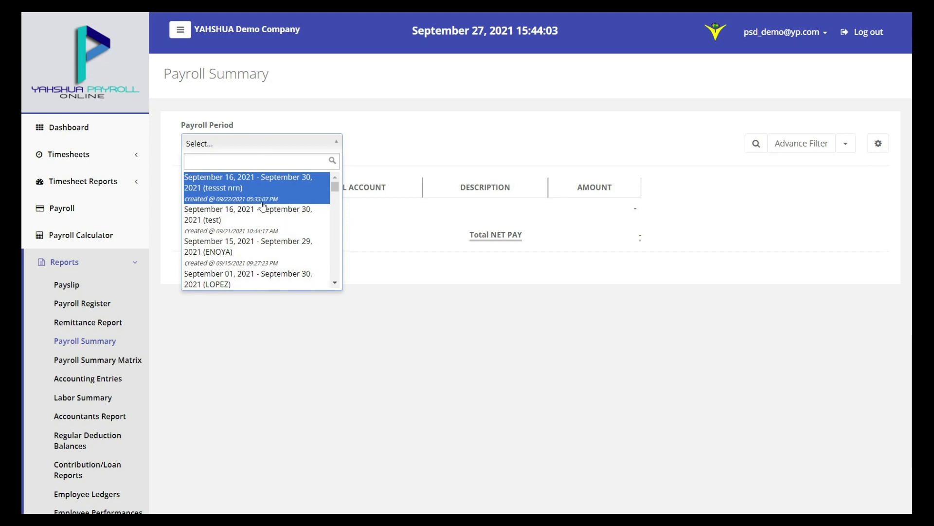
click(267, 257)
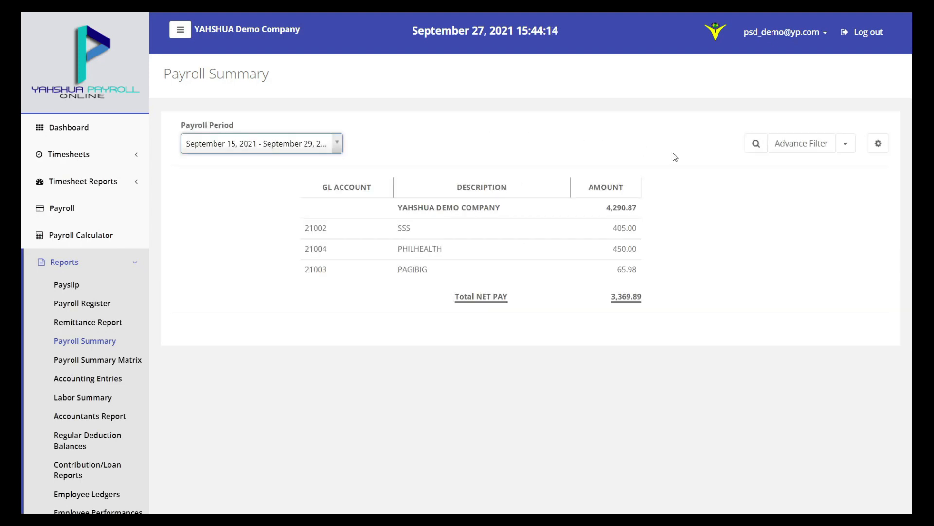
click(852, 148)
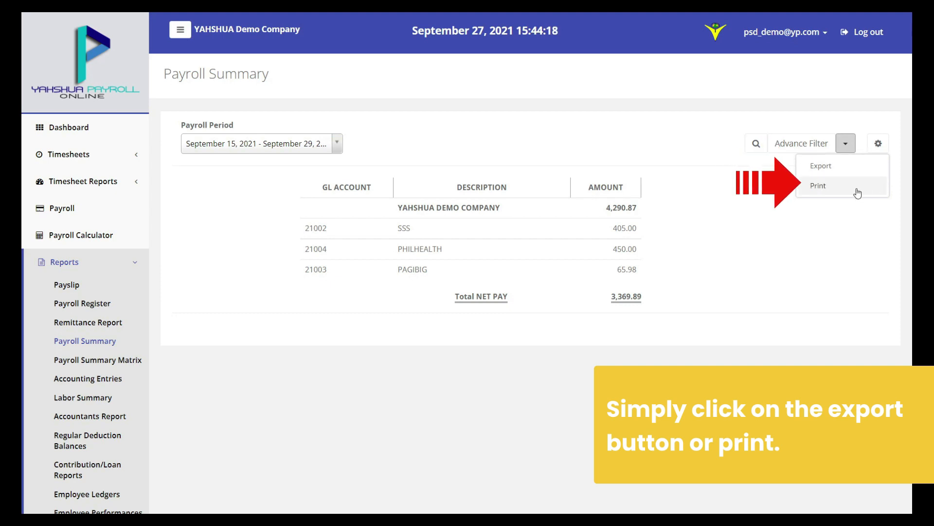
click(848, 142)
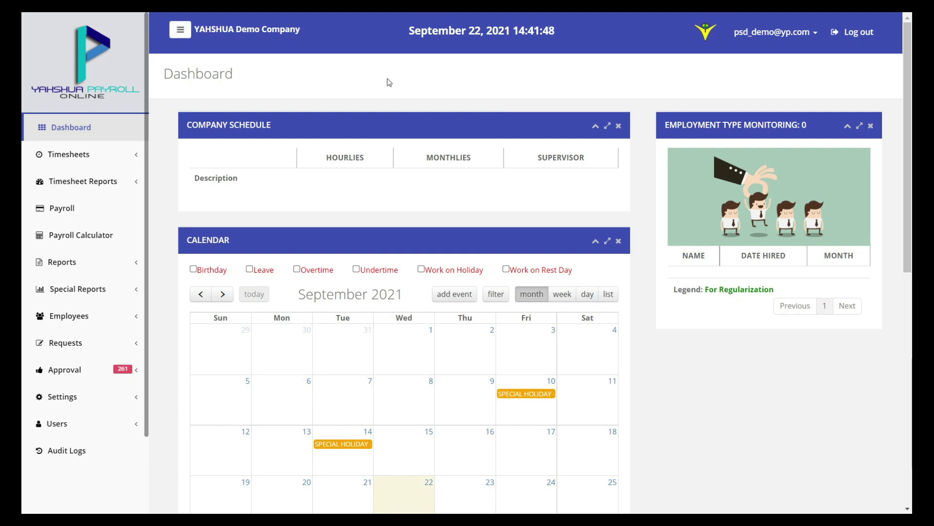
Search Accounting Entries for September 16–30, 2021 (test) and review the Export, Print and Send Mail options
click(112, 261)
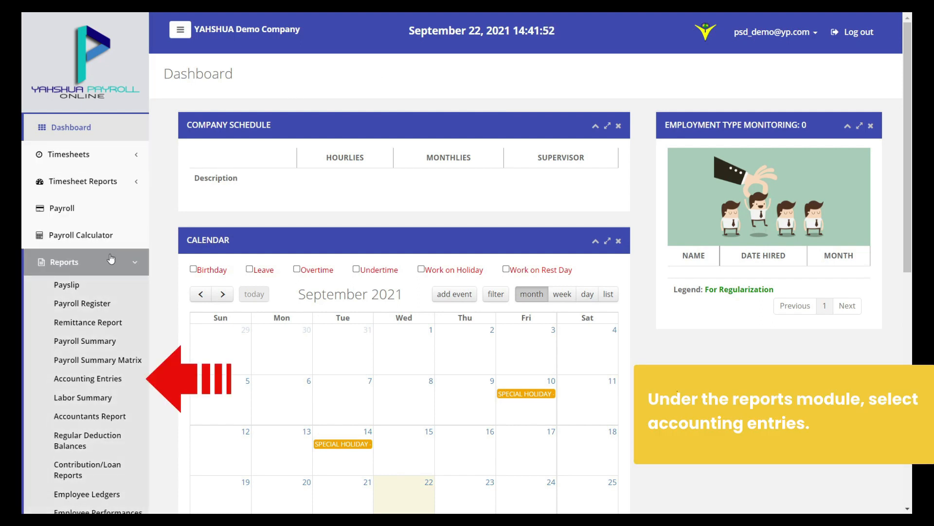
click(129, 382)
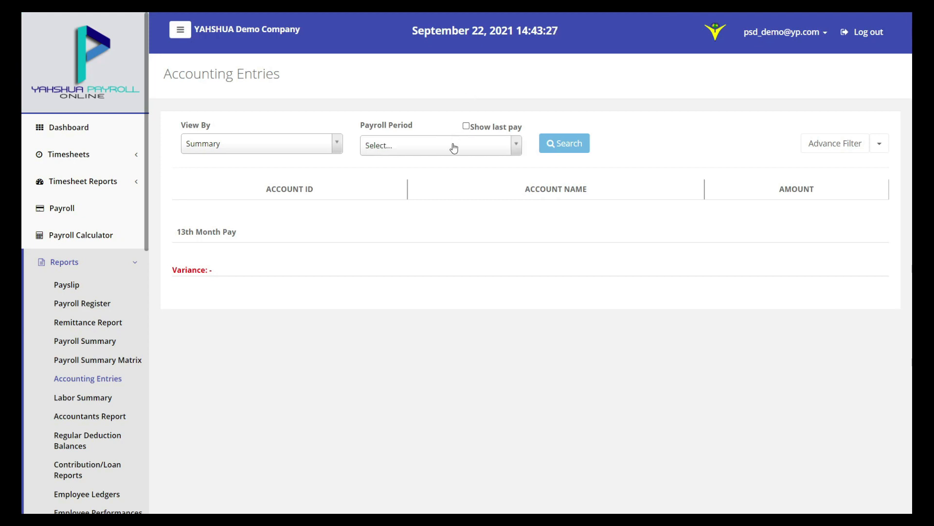
click(453, 147)
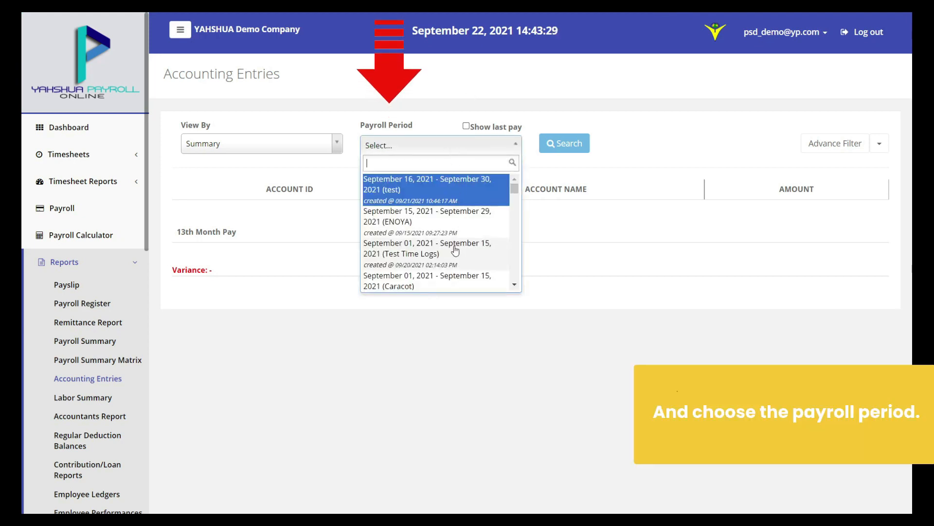
click(450, 189)
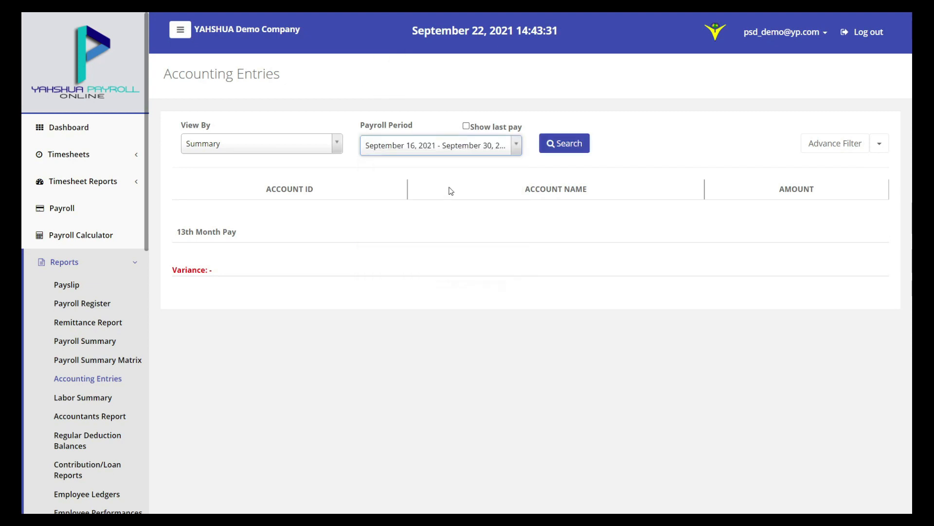
click(564, 147)
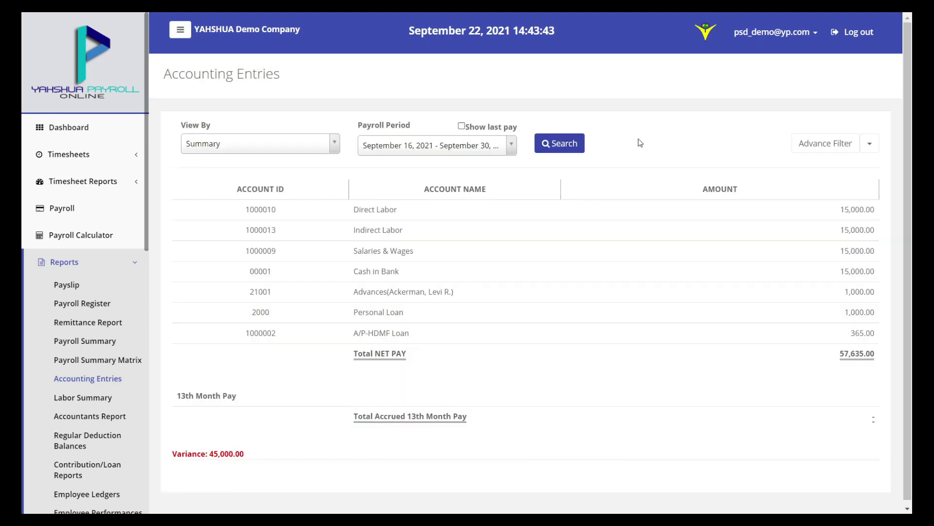
click(877, 145)
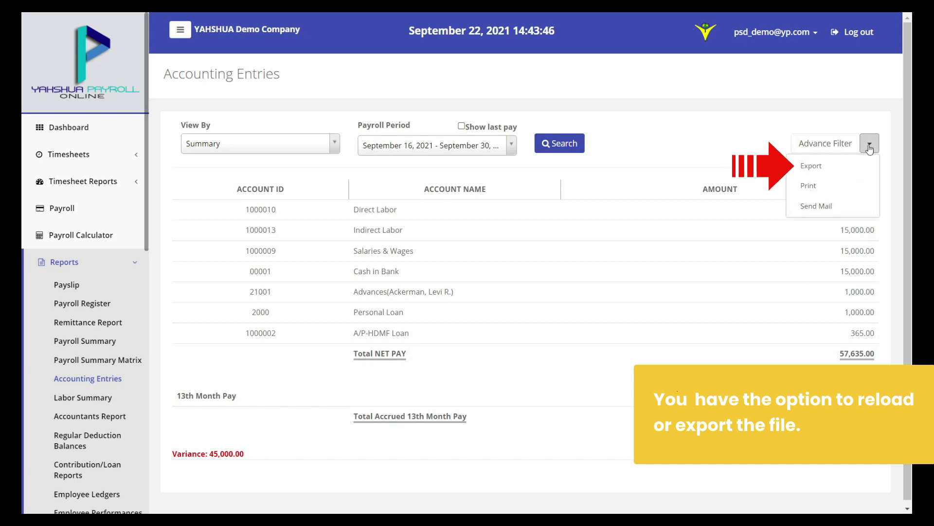
click(870, 146)
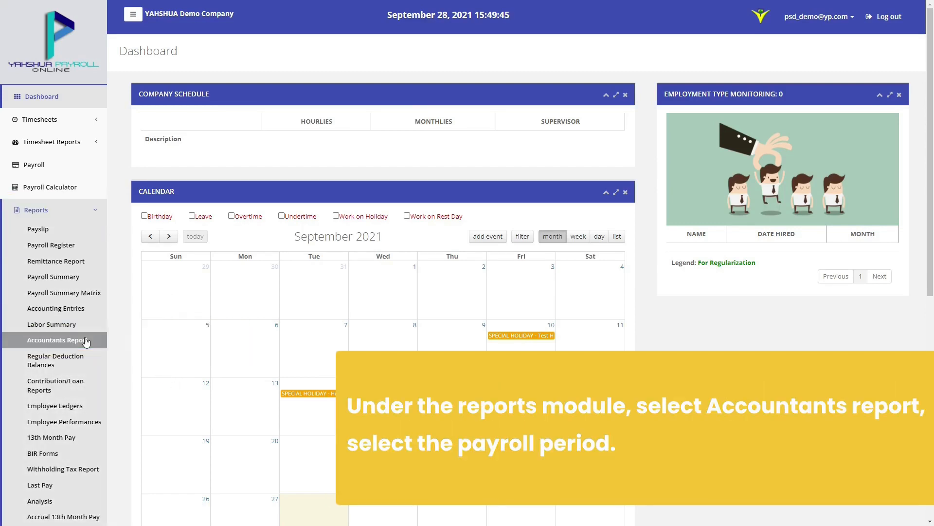
Run the Accountants Report with last pay for Dec 16–31, Sept 01–30 (LOPEZ), Oct 01–15 and Sept 26–Oct 10, 2021
click(86, 341)
click(342, 109)
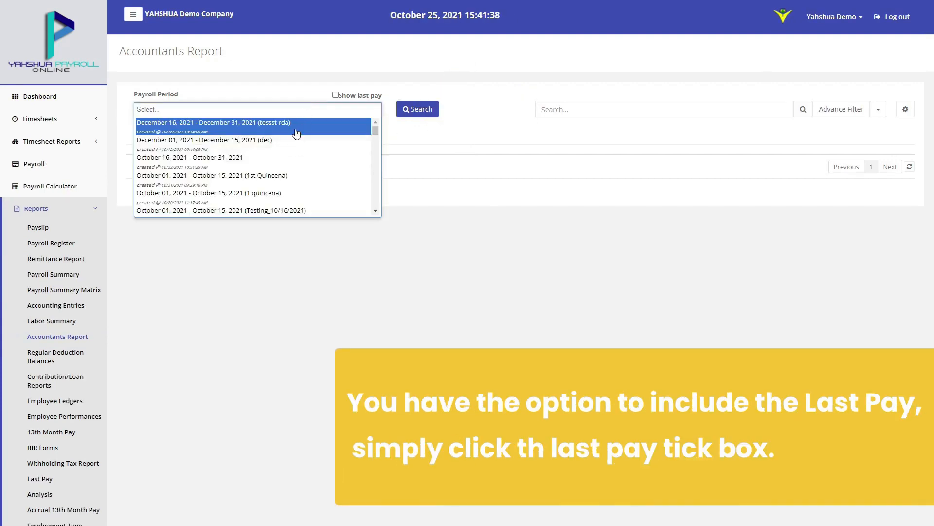
click(296, 133)
click(313, 109)
scroll(313, 165, down, 5)
click(292, 173)
click(309, 121)
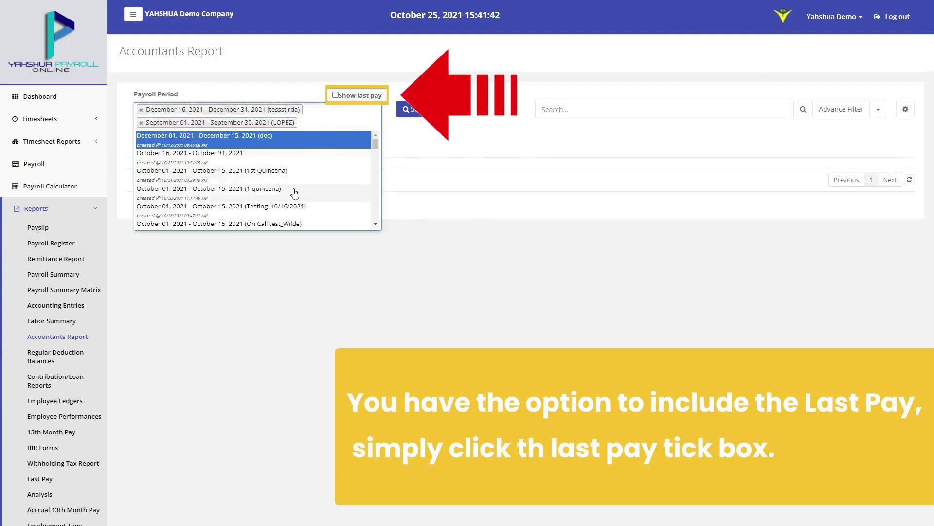
click(294, 192)
click(311, 136)
scroll(292, 196, down, 1)
click(292, 196)
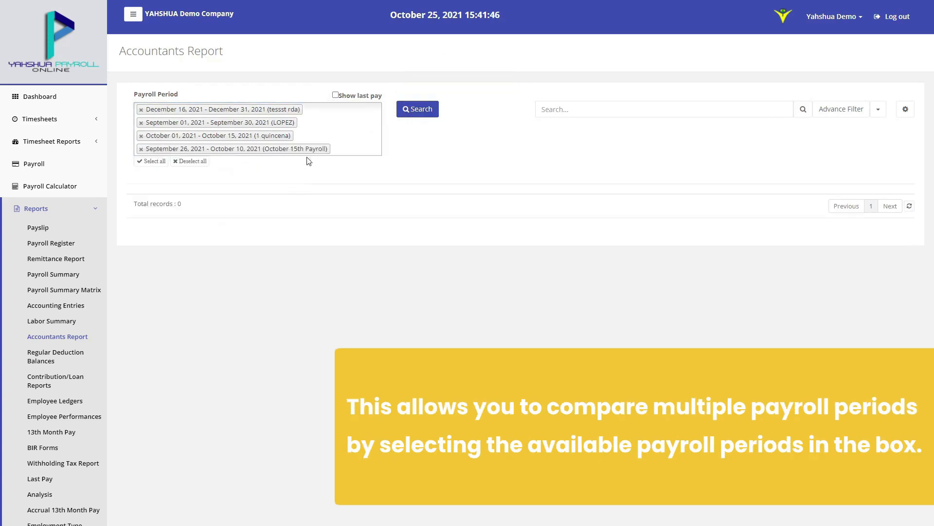
click(360, 97)
click(408, 108)
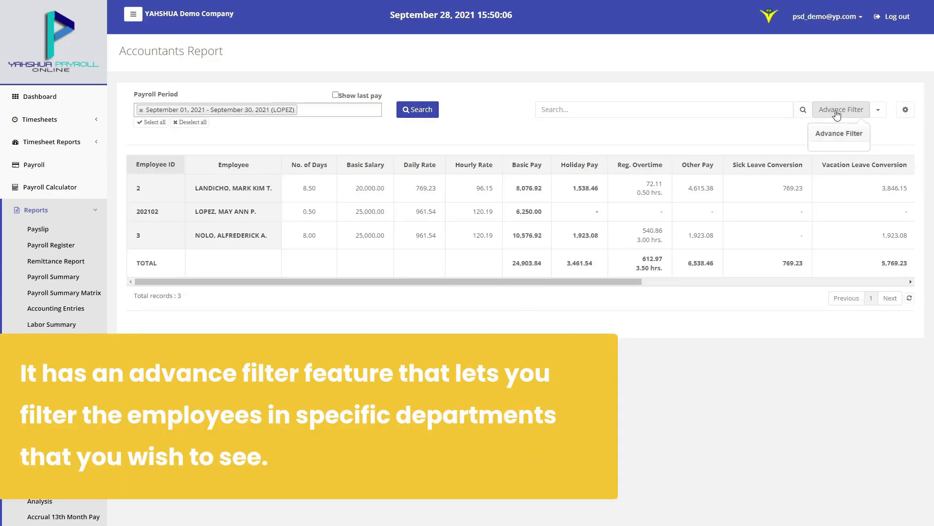
Filter the Accountants Report to the Operations department
click(837, 113)
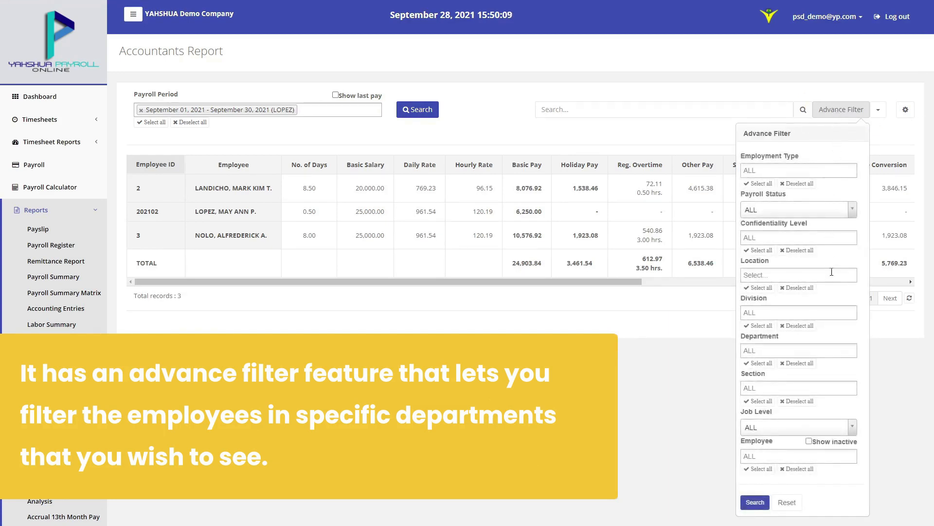
click(840, 344)
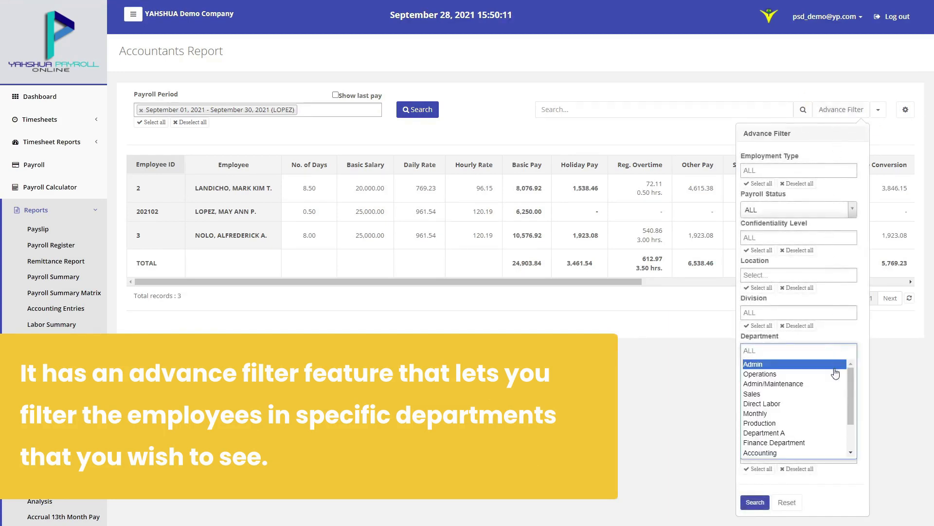
click(836, 373)
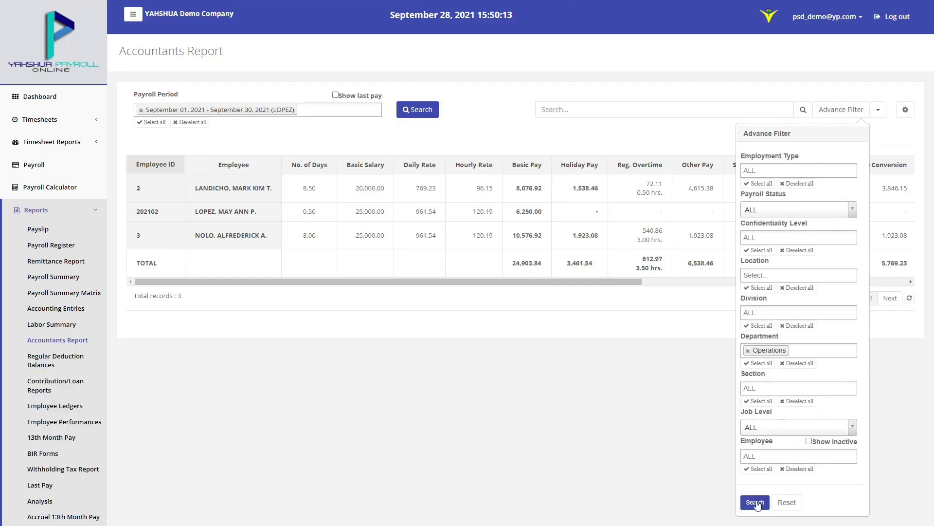
click(756, 503)
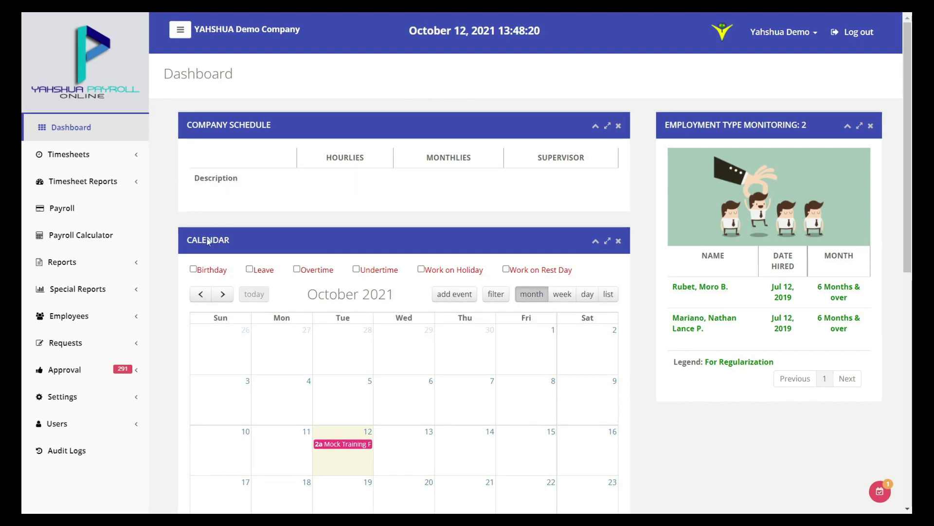
Start a new overtime request for the first listed employee
click(108, 343)
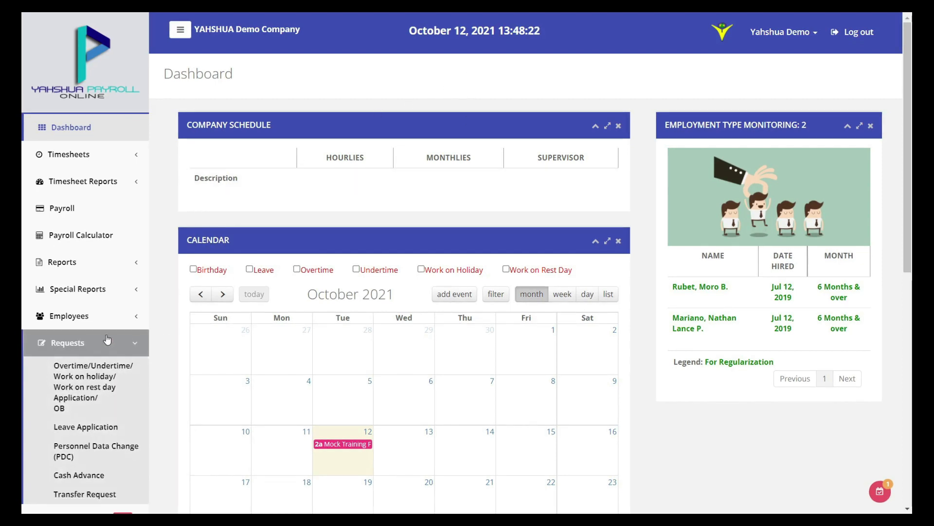
click(116, 385)
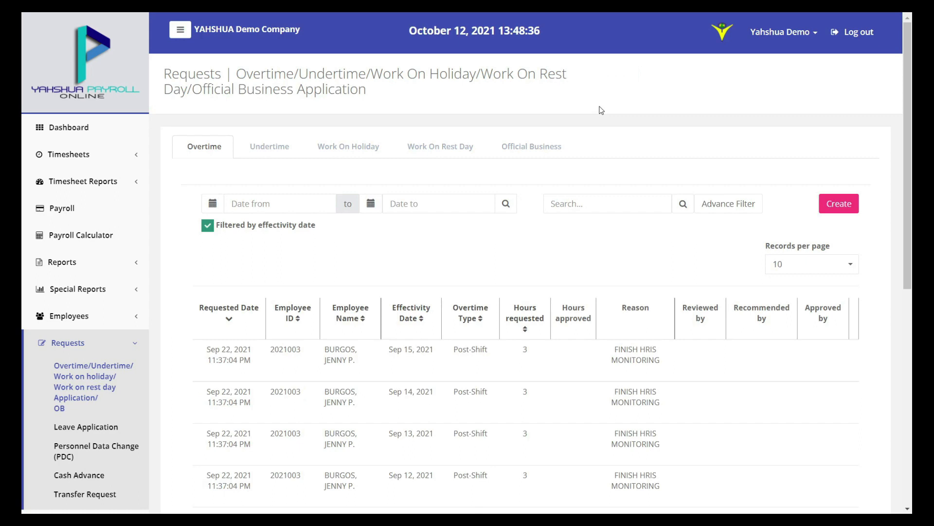
click(839, 205)
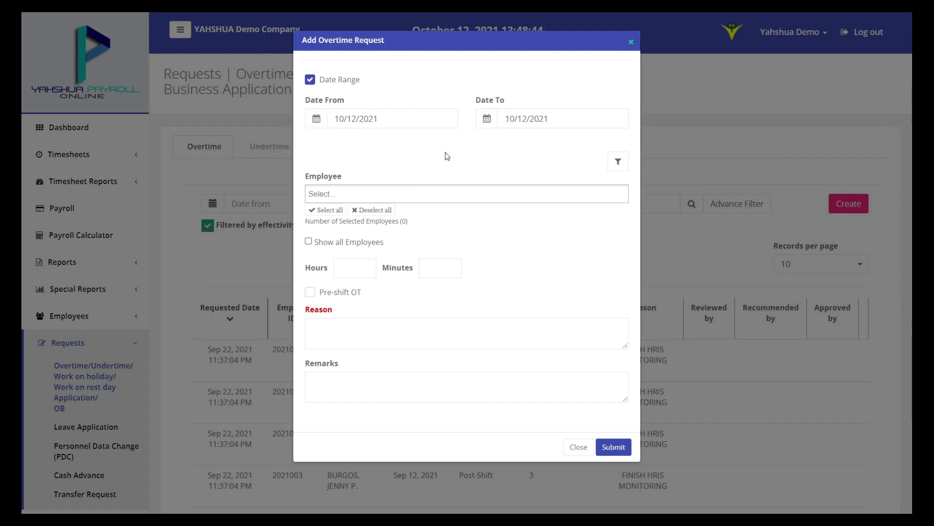
click(459, 191)
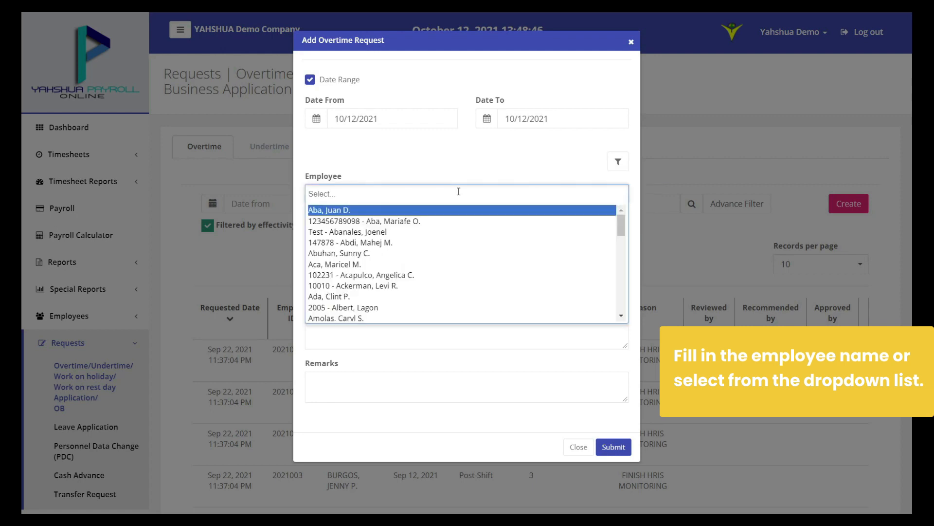
click(455, 210)
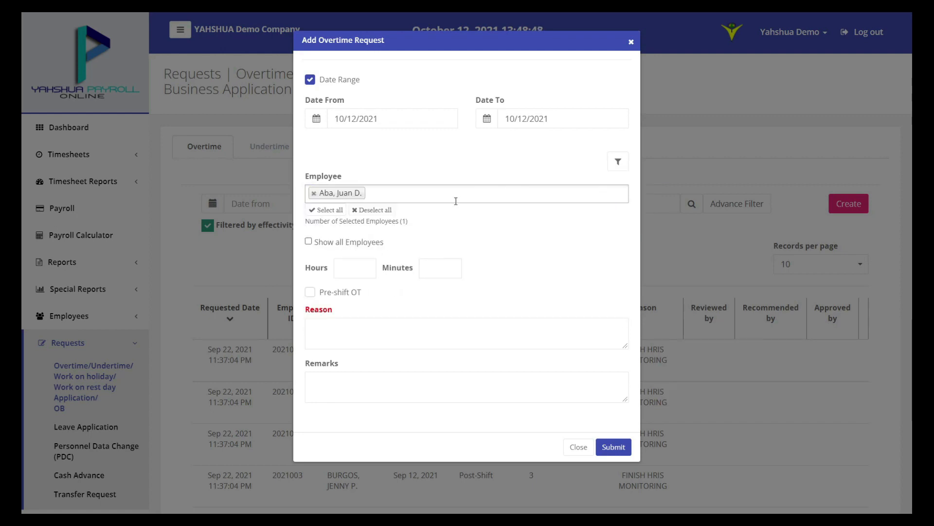
Enter 11 hours 12 minutes, reason Vaccination, remark 'For Vaccination tomorrow', then submit and confirm
click(358, 268)
text(1)
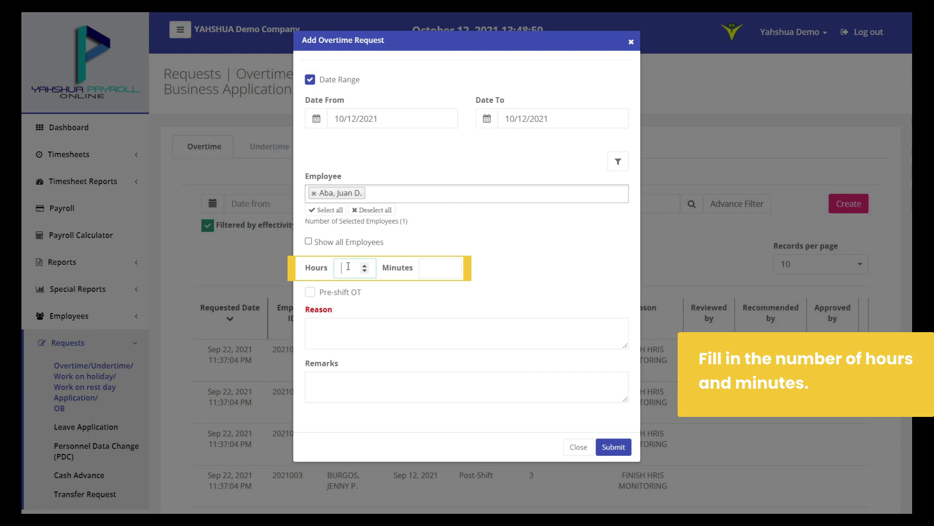
text(1)
click(437, 269)
text(12)
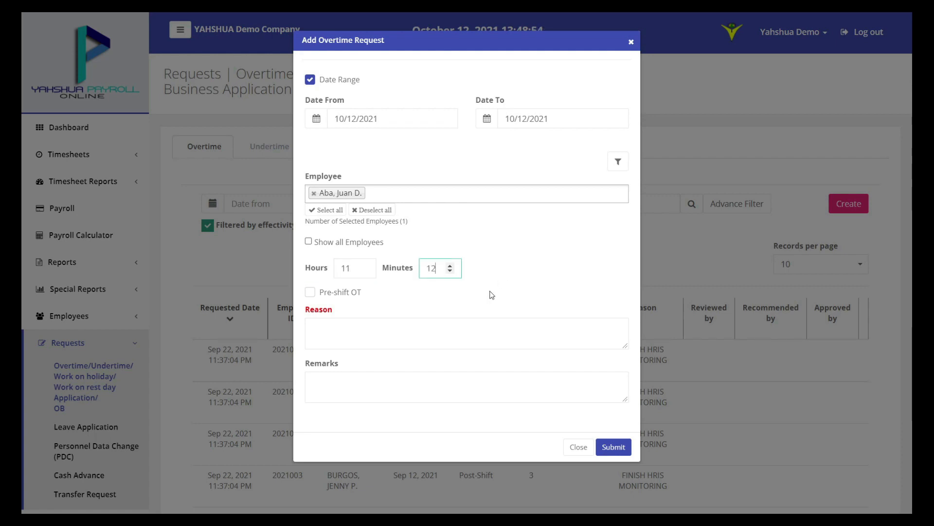
click(437, 325)
text(Vacc)
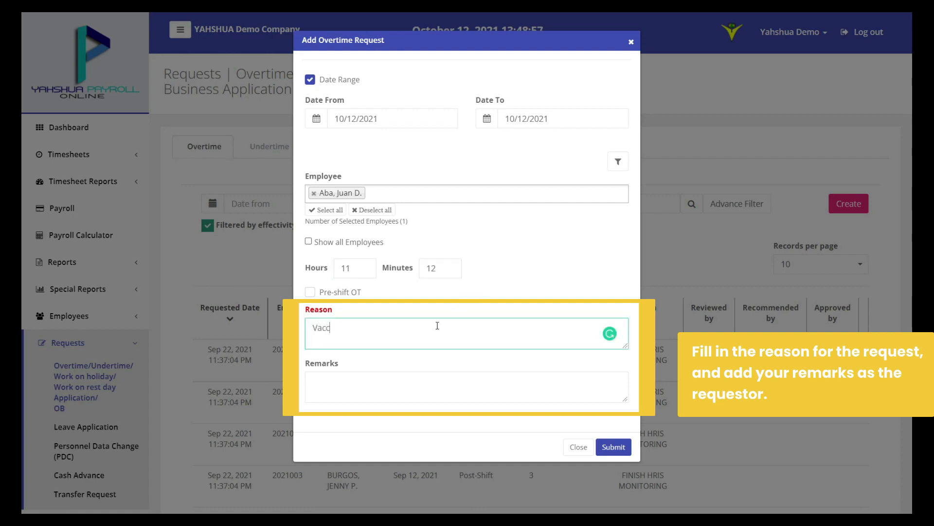
text(ination)
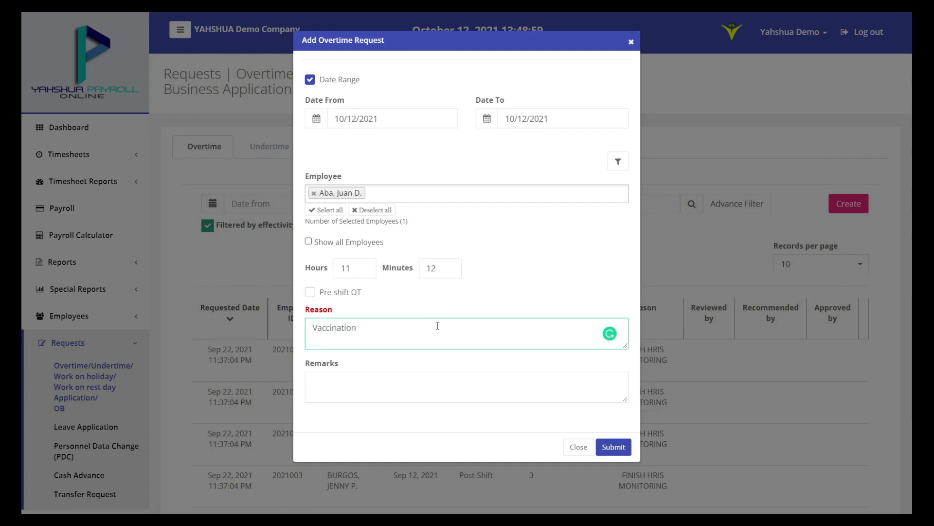
click(423, 388)
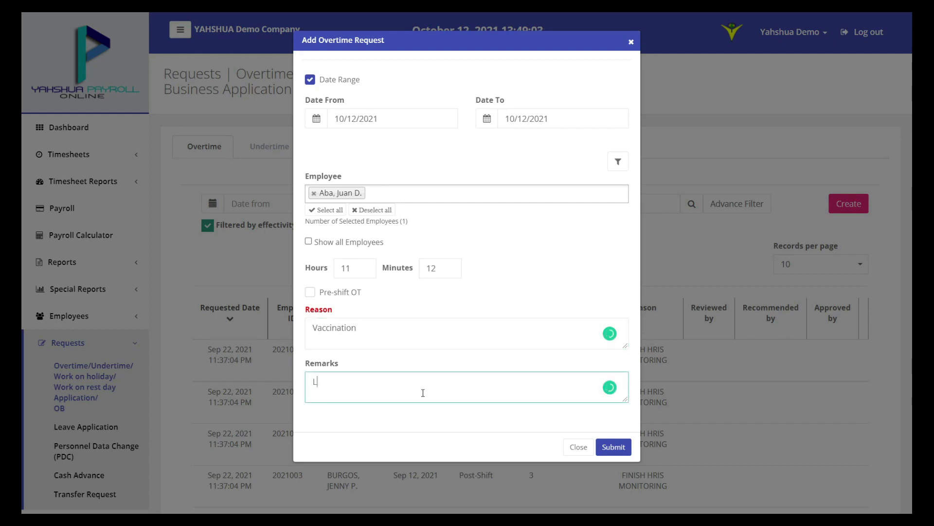
text(Lea)
key(ctrl+a)
text(For Vaccination tomorrow)
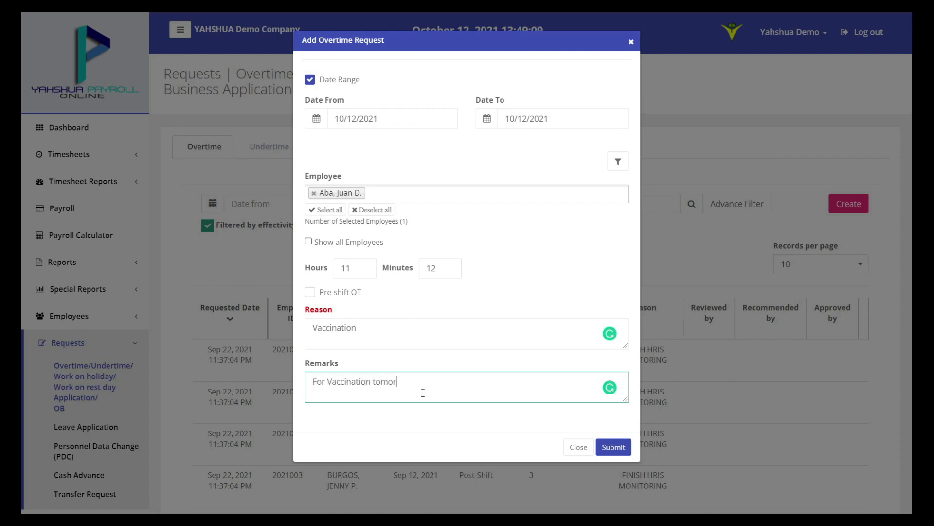
click(621, 446)
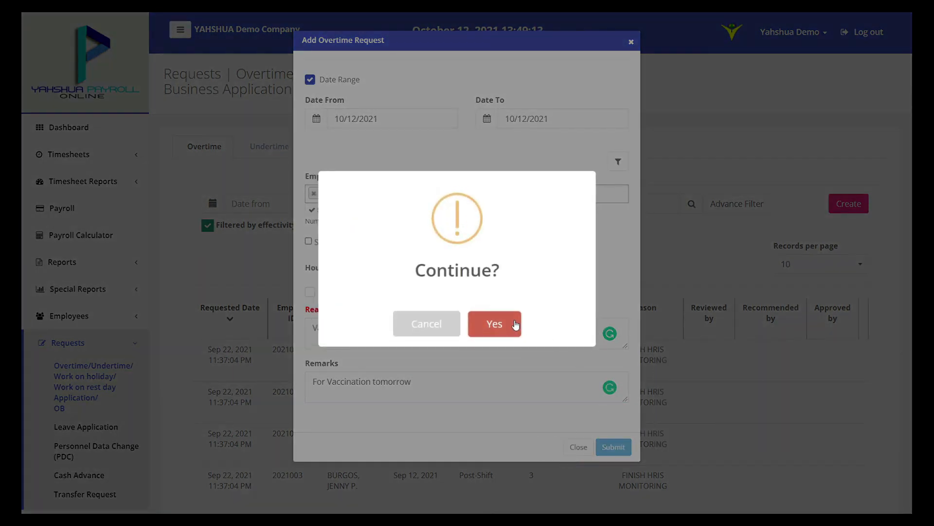
click(513, 323)
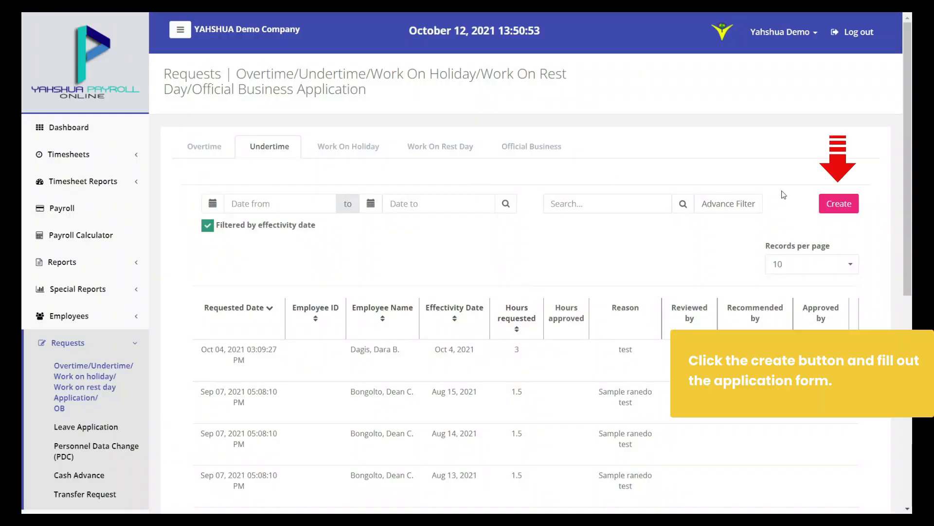
Start a new undertime request keeping the 10/12/2021 dates, for the first listed employee
click(842, 209)
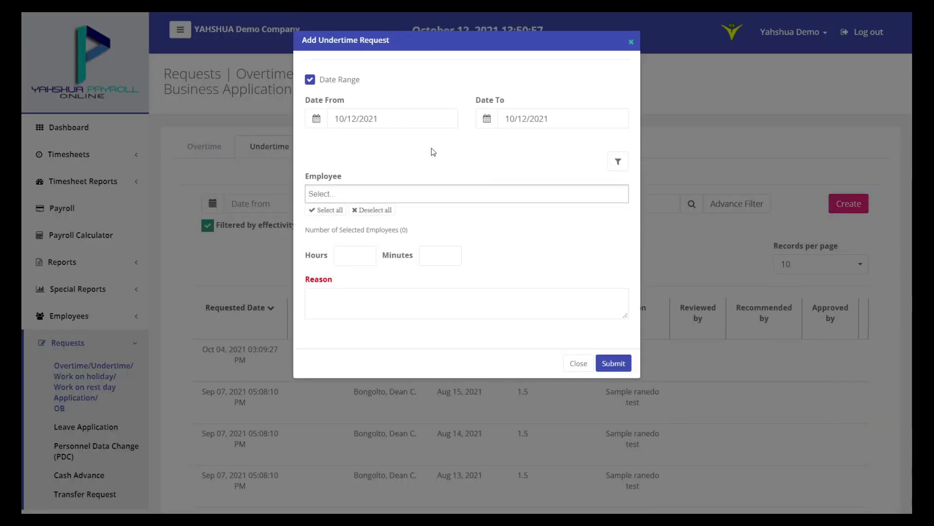
click(420, 118)
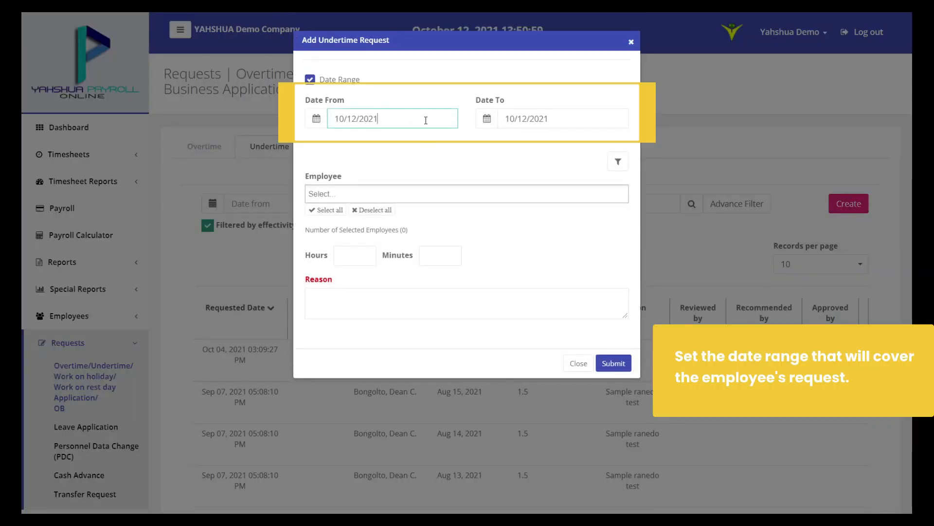
click(600, 120)
click(476, 154)
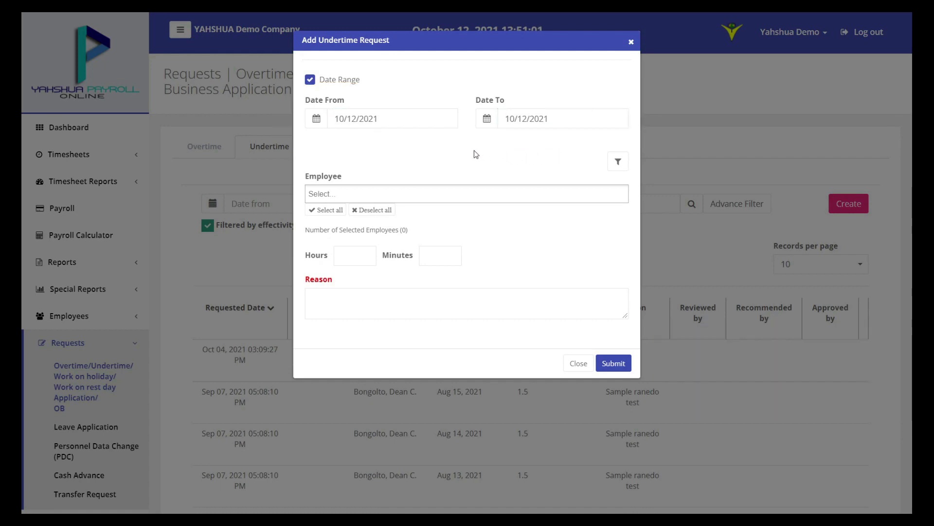
click(442, 193)
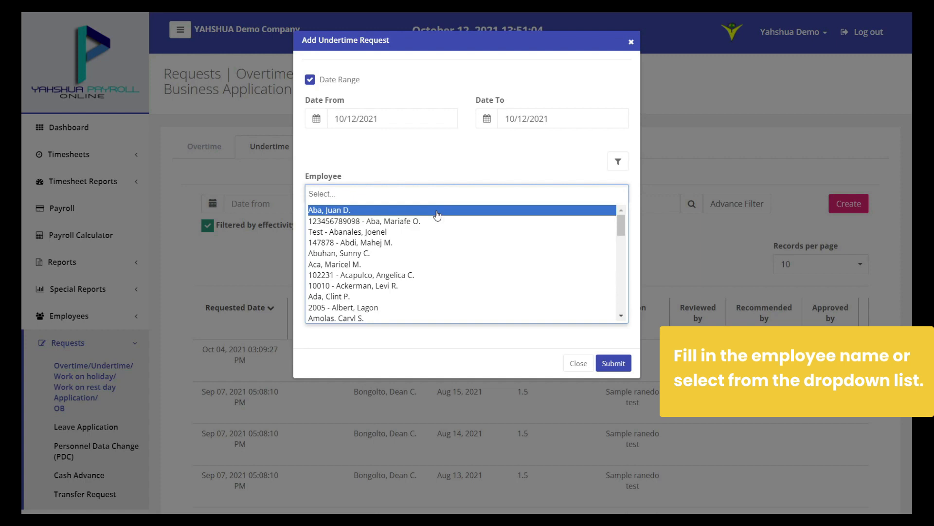
click(438, 211)
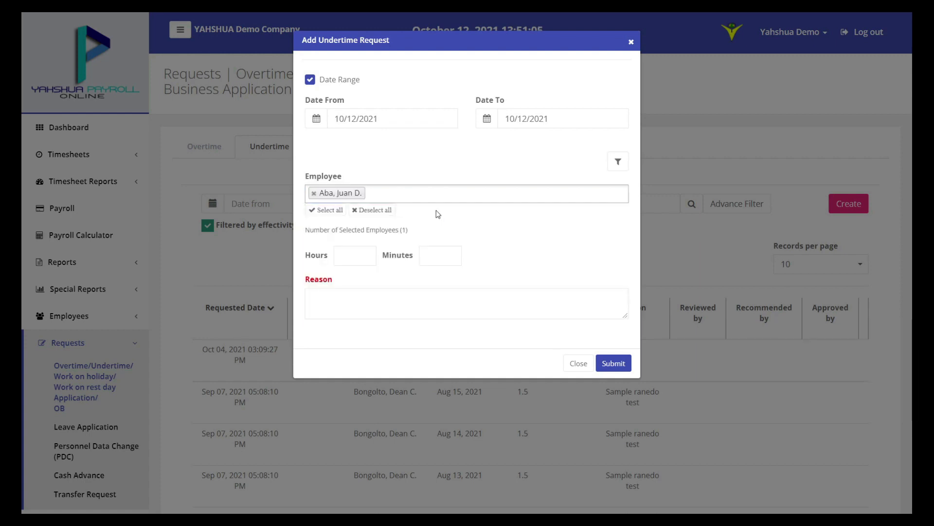
Enter 11 hours 11 minutes with reason Vaccination, then submit and confirm the undertime request
click(351, 260)
text(11)
click(434, 259)
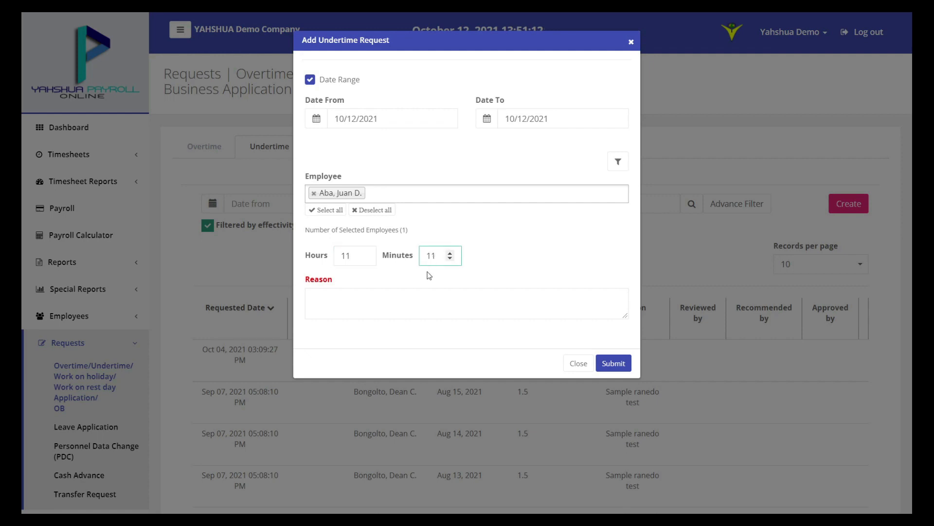
click(402, 314)
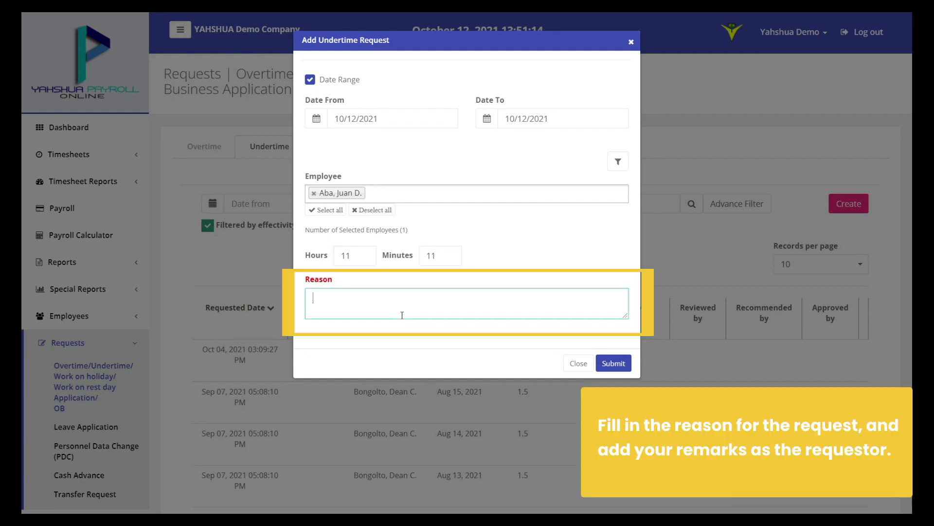
text(Vaccination)
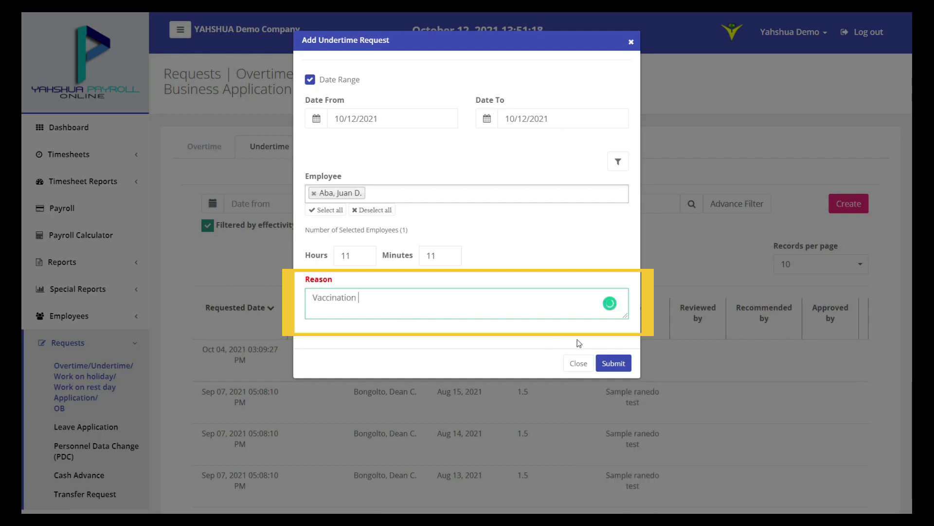
click(614, 363)
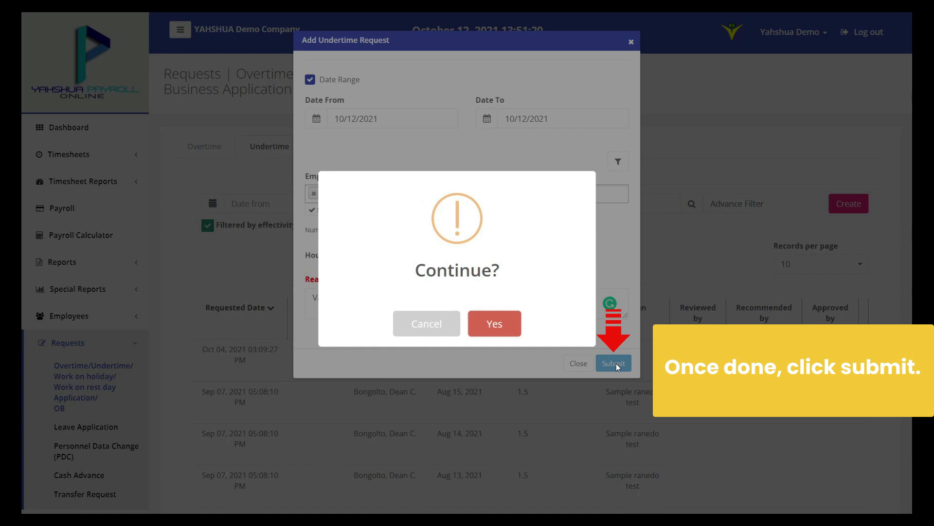
click(495, 323)
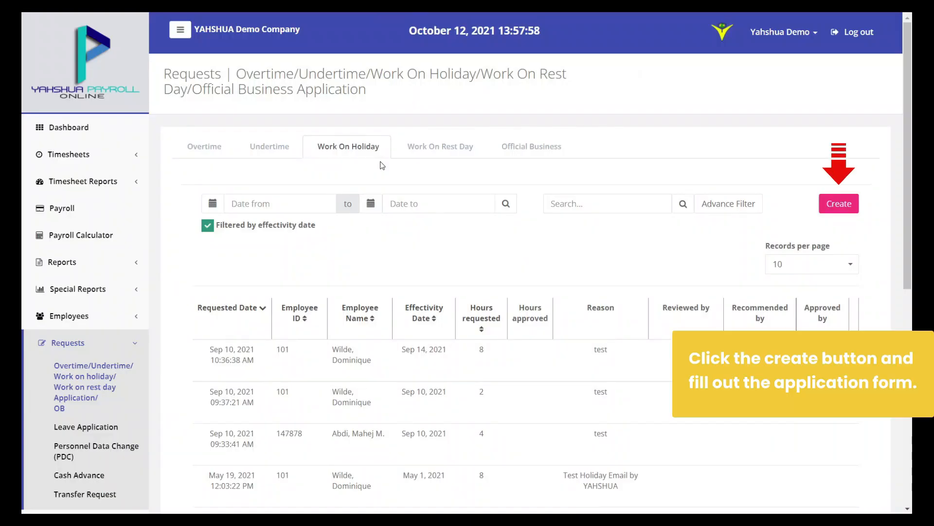
Start a new work-on-holiday request for 10/12/2021 for the first listed employee
click(841, 204)
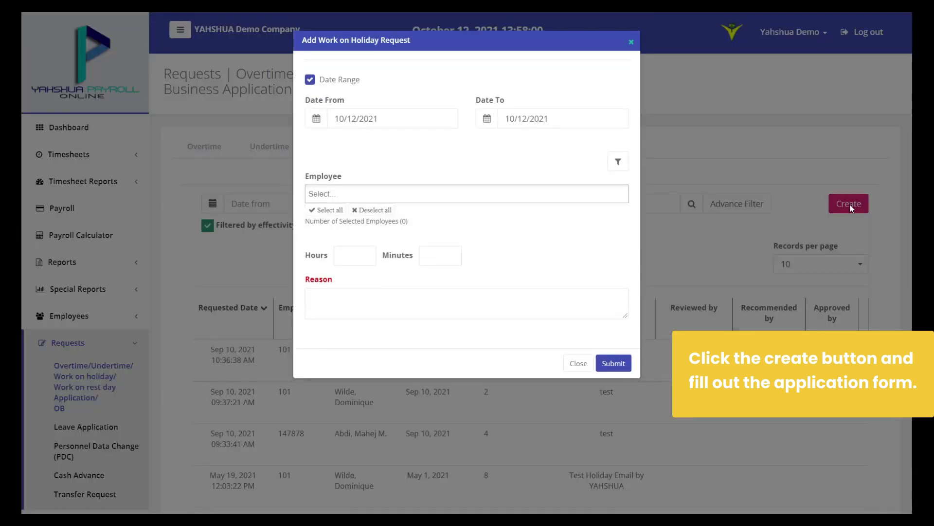
click(382, 114)
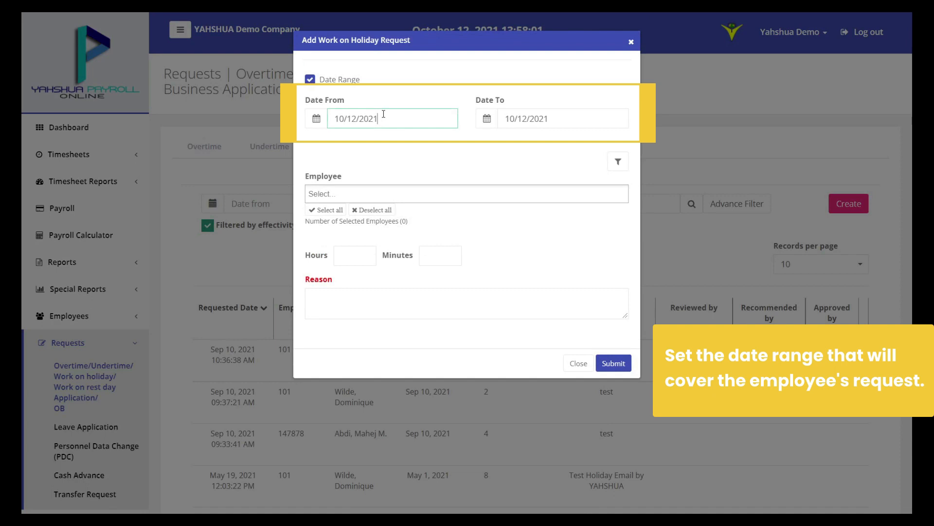
click(572, 122)
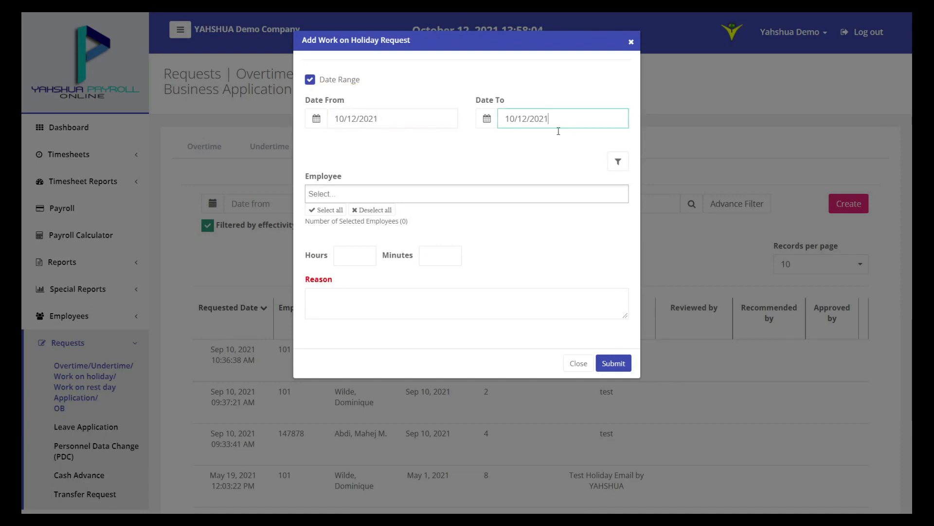
click(452, 193)
click(442, 211)
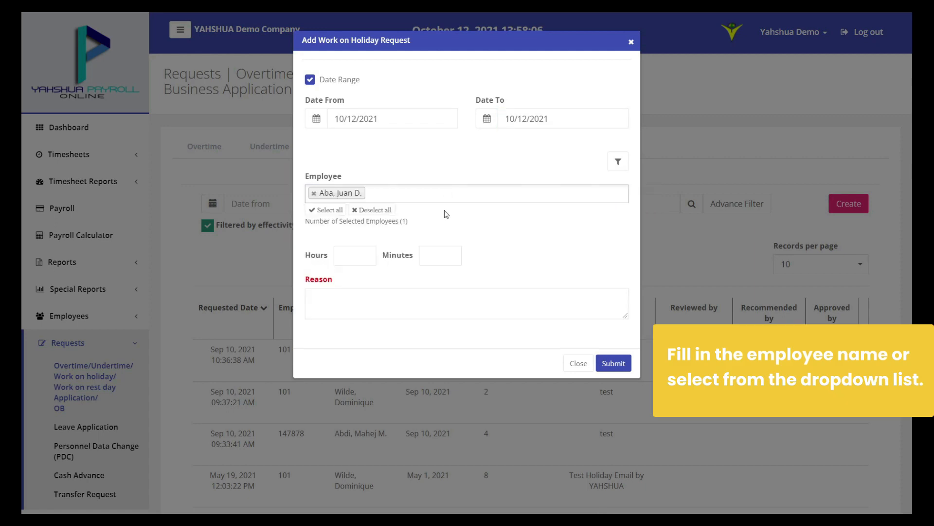
Enter 12 hours 12 minutes with reason 'Birthday.', then submit and confirm the holiday request
click(356, 259)
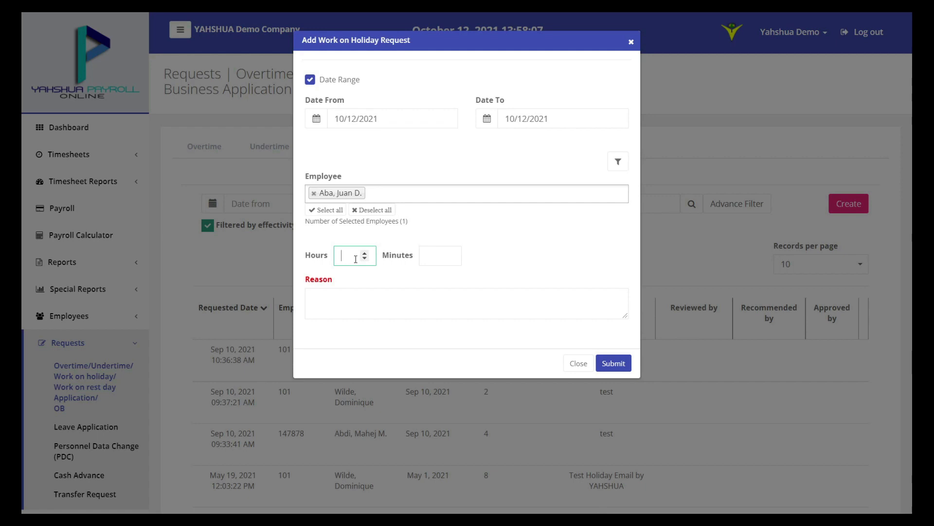
click(423, 258)
text(12)
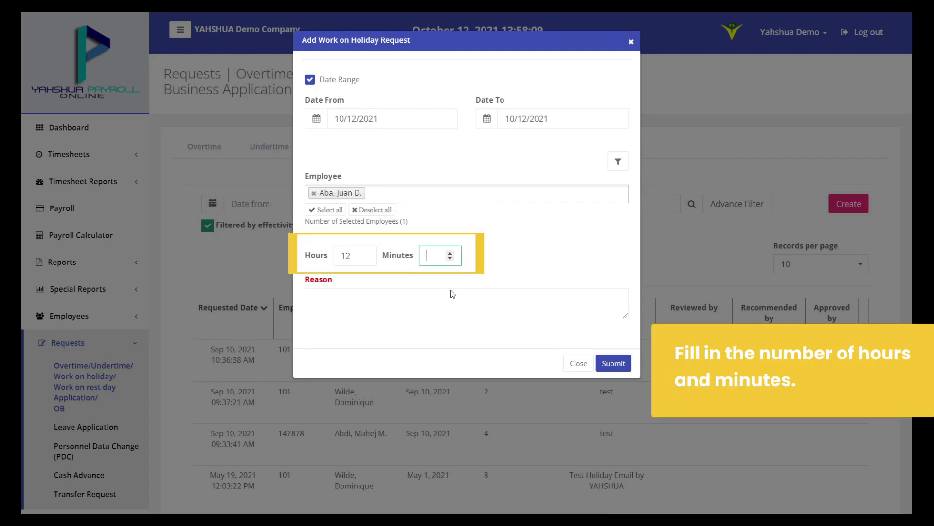
click(445, 314)
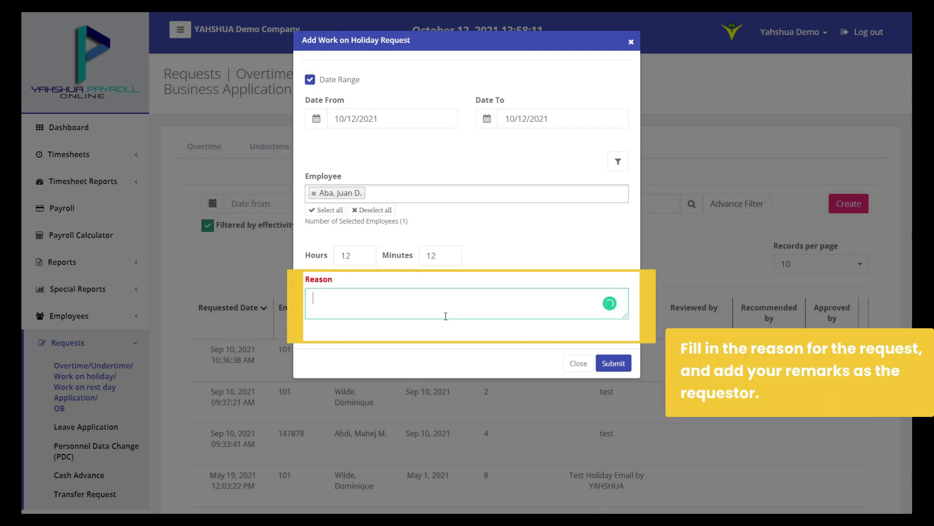
text(Birthday.)
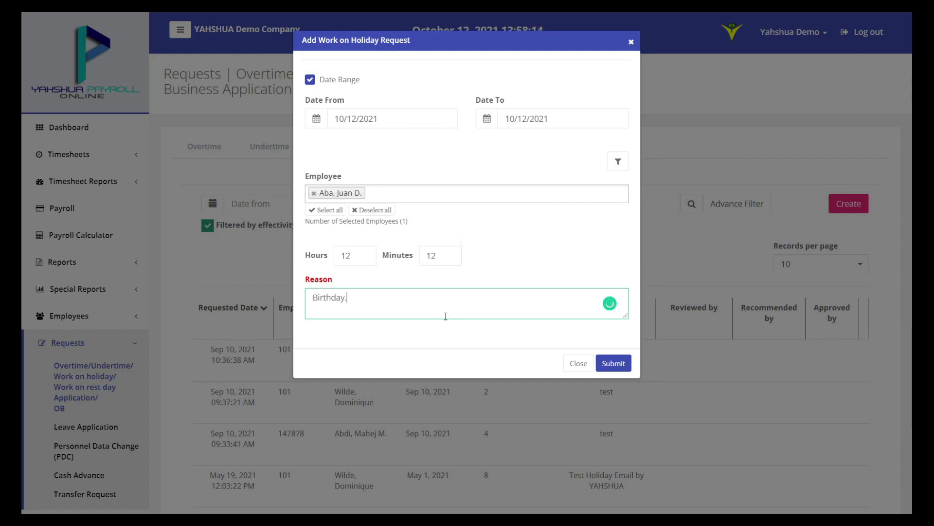
click(615, 363)
click(496, 325)
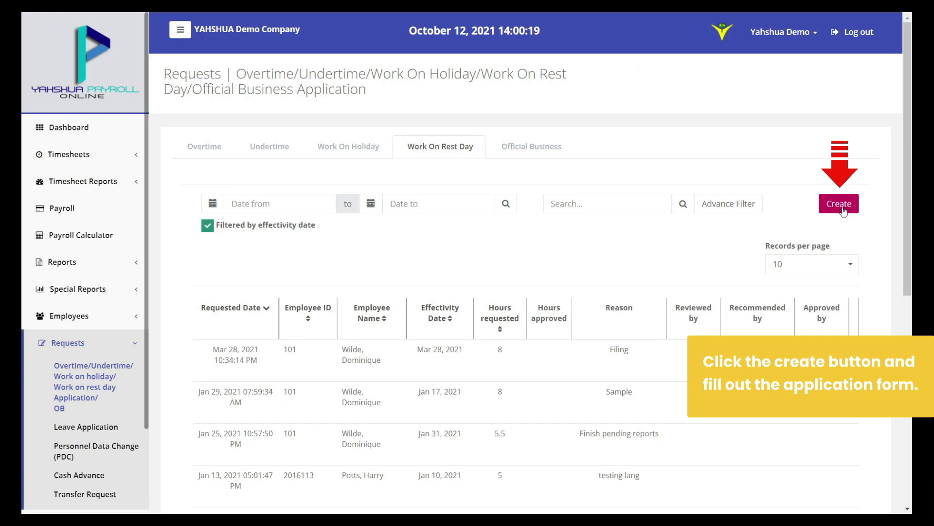
Start a work-on-rest-day request dated 10/10/2021 to 10/10/2021 for the employee
click(842, 207)
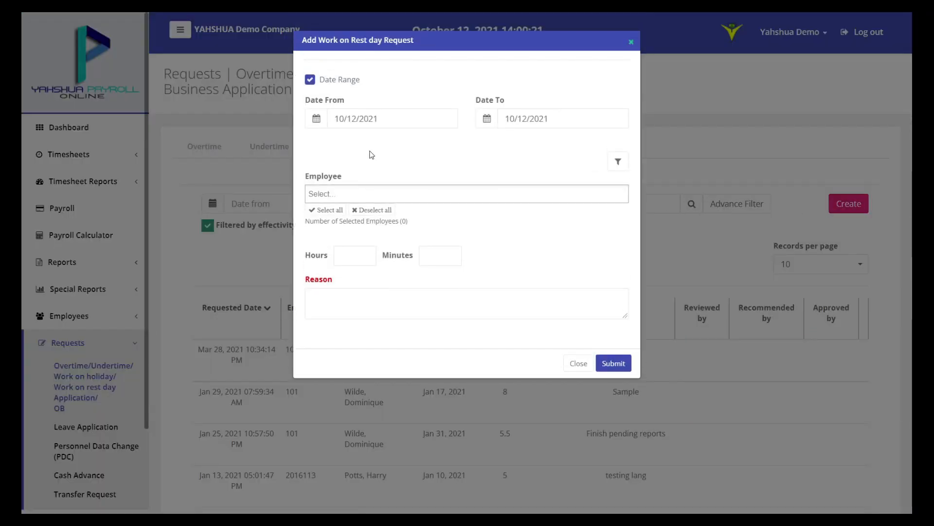
click(316, 123)
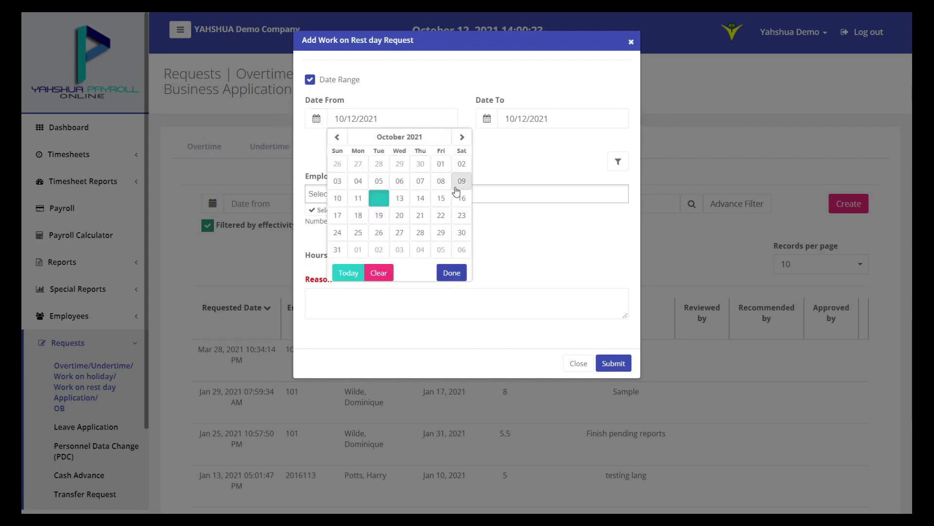
click(337, 198)
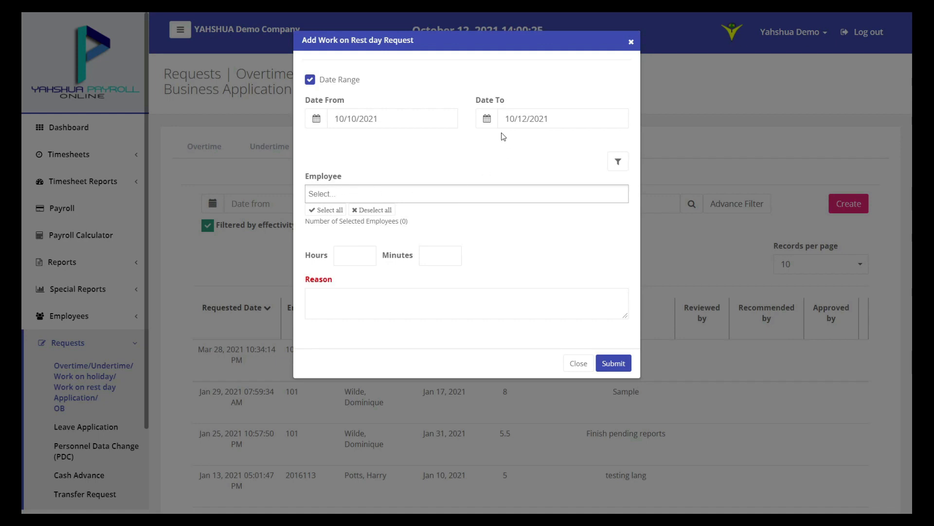
click(487, 119)
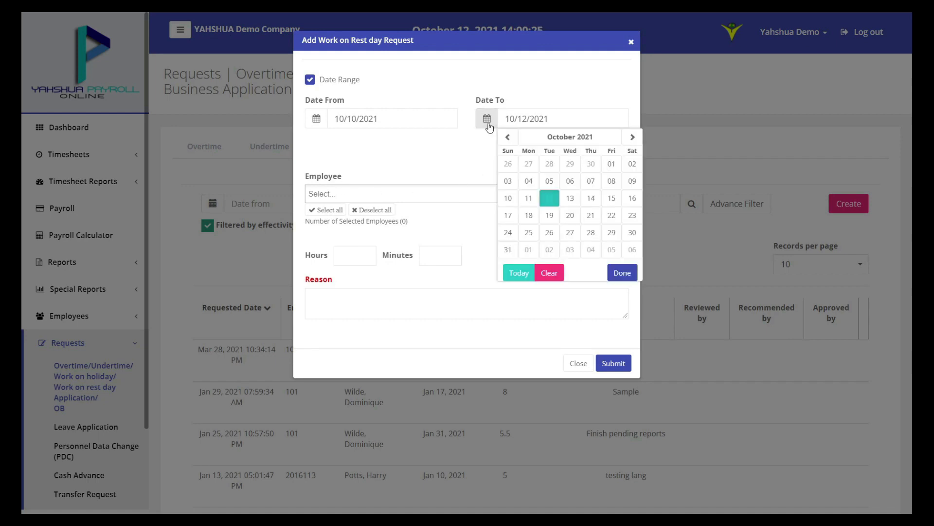
click(507, 199)
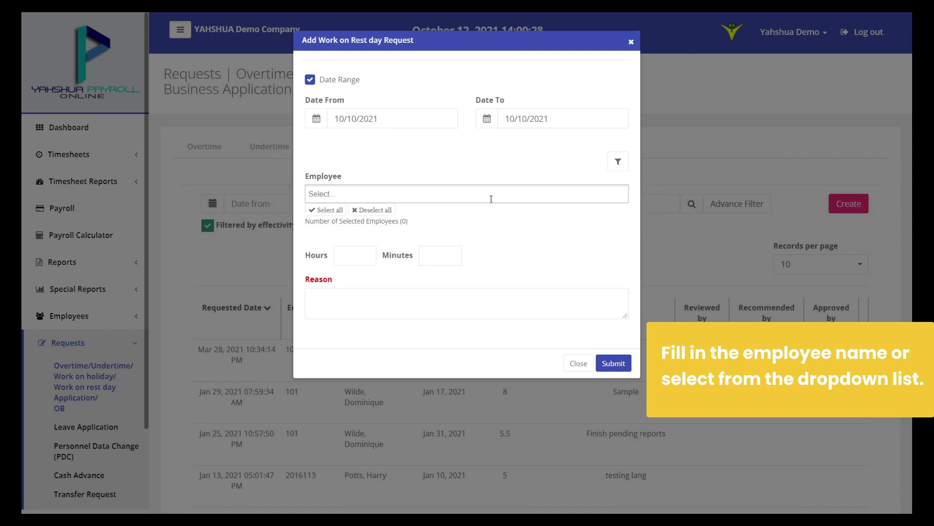
click(490, 199)
click(431, 214)
Enter 12 hours 11 minutes with reason 'Need extra hours.', then submit and confirm
click(355, 262)
text(12)
click(445, 258)
text(11)
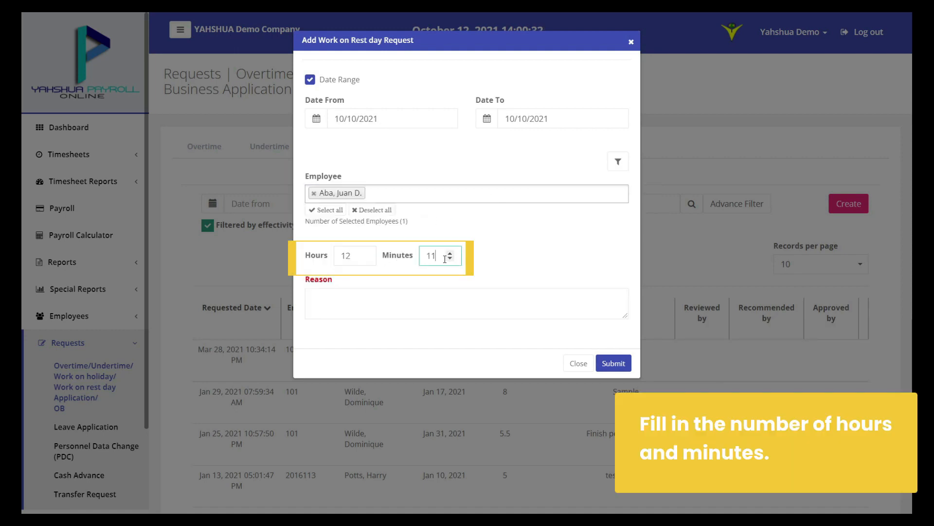
click(423, 310)
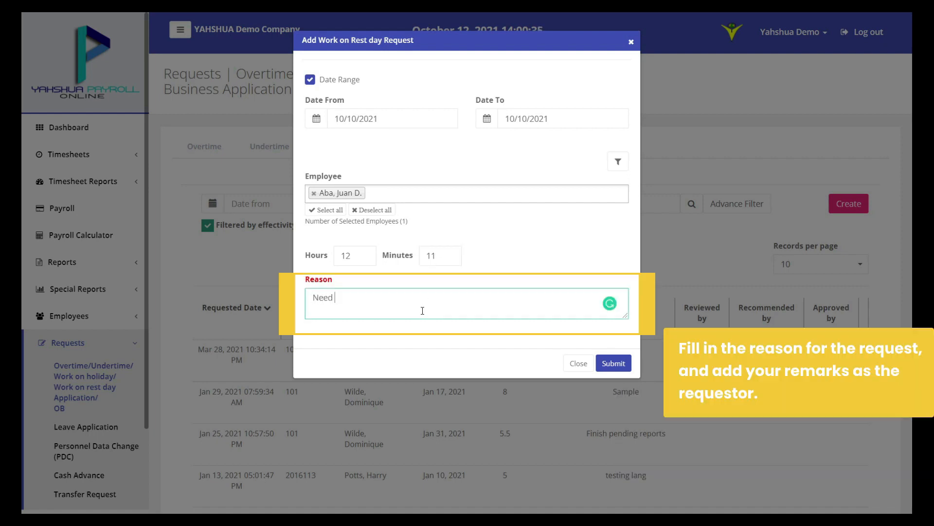
text(Need extra hours.)
click(629, 363)
click(513, 315)
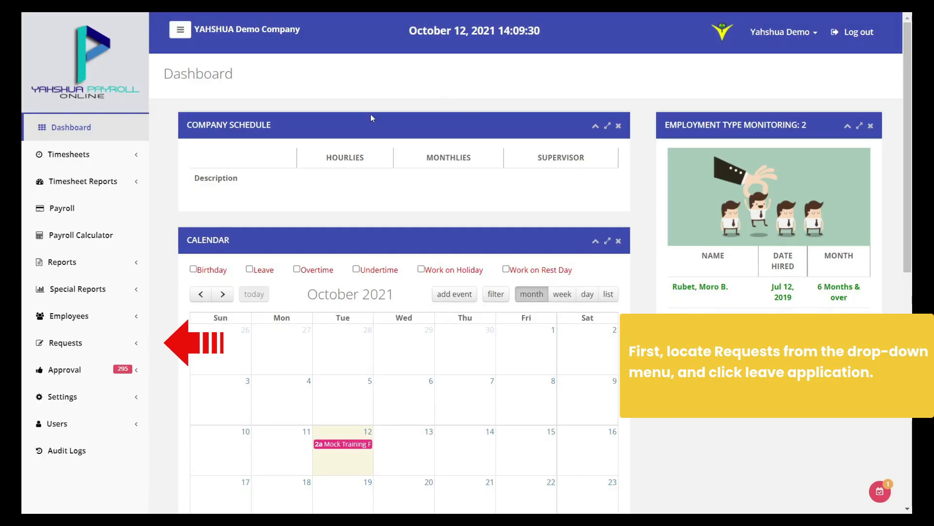
Start a new leave application and select the employee taking leave
click(112, 342)
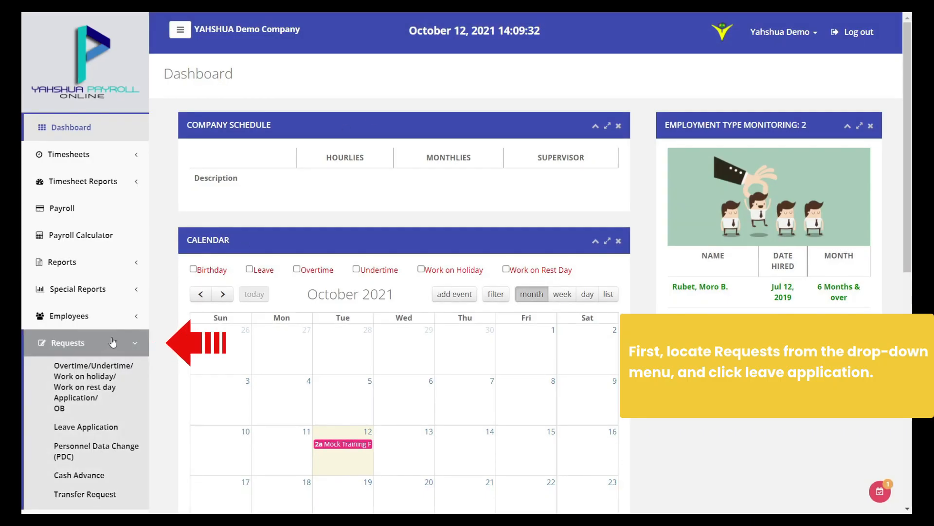
click(135, 431)
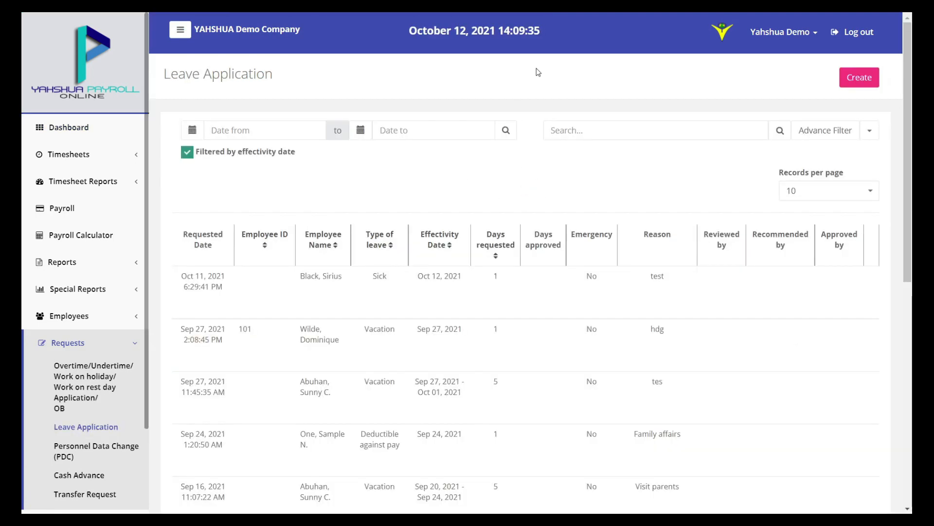
click(879, 79)
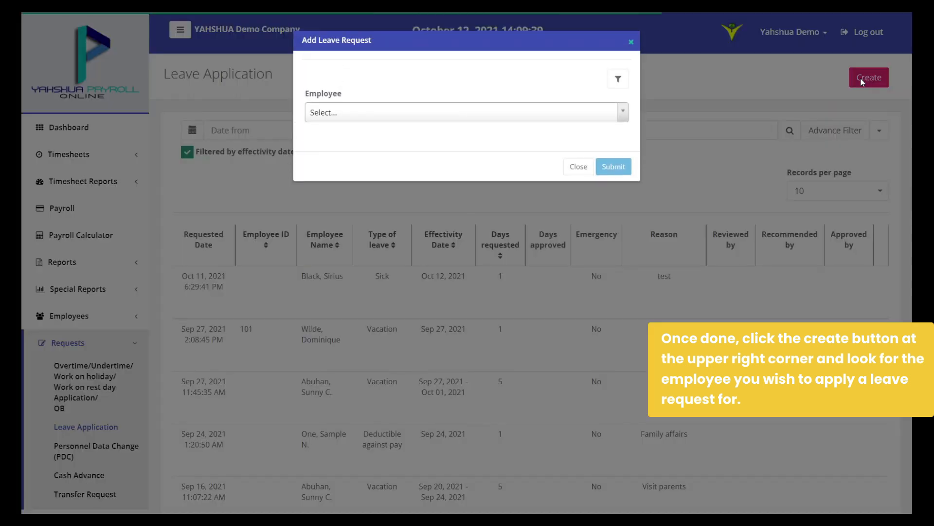
click(513, 117)
click(434, 147)
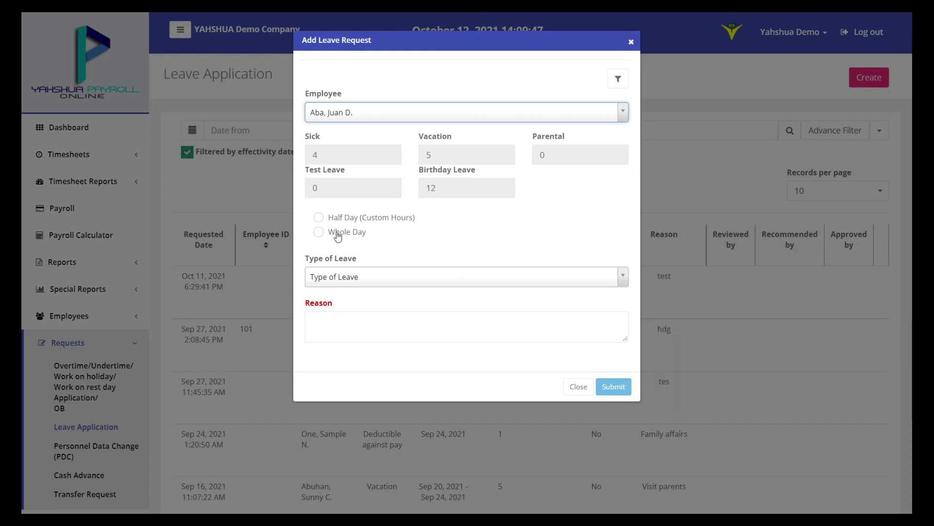
Make it a half-day leave on 10/13/2021 from 10:00 to 14:00
click(321, 218)
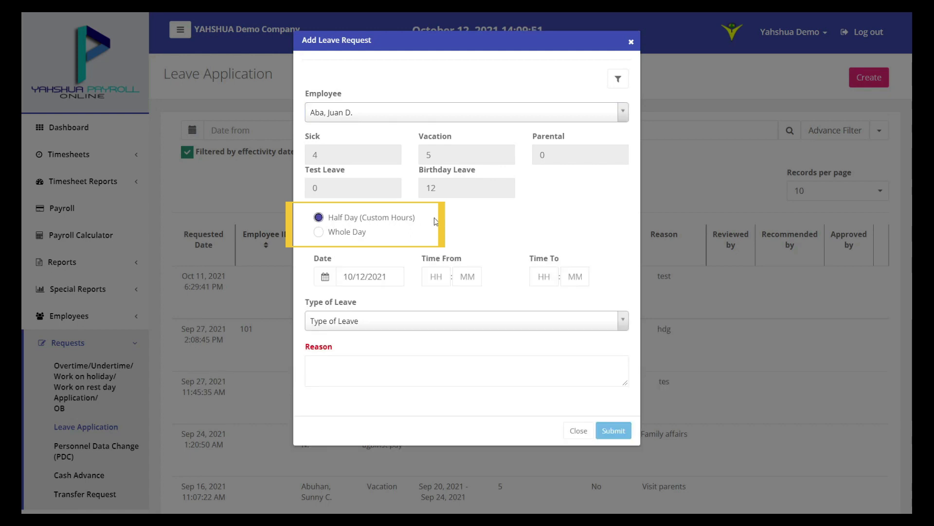
click(326, 281)
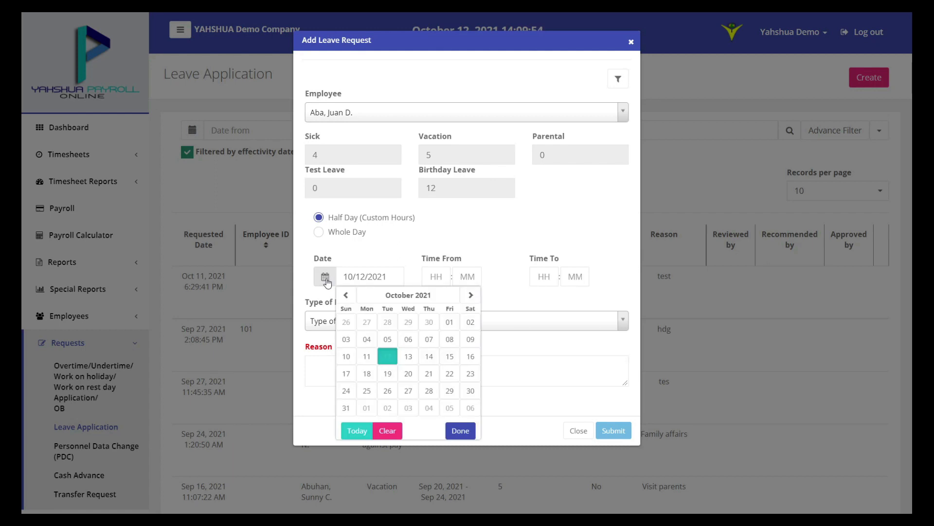
click(409, 356)
text(10)
click(540, 276)
click(495, 281)
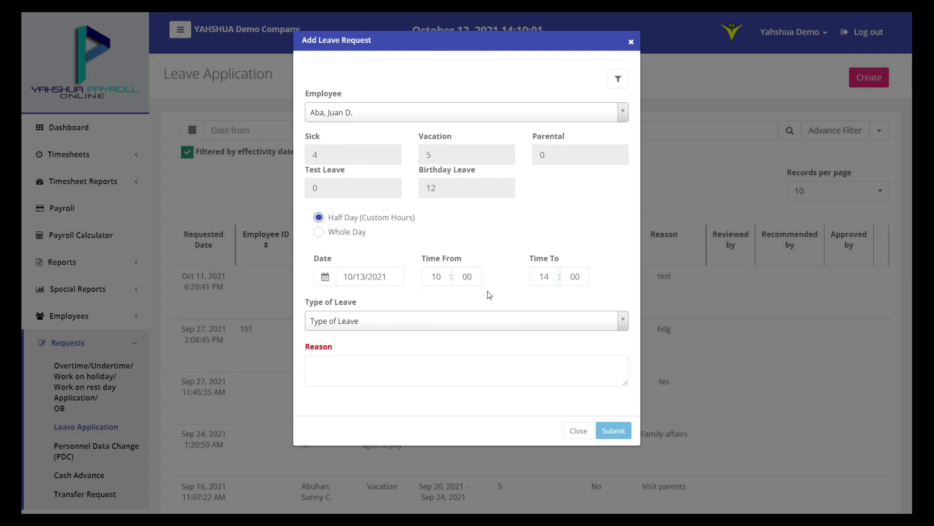
Set leave type Sick with reason 'Vaccination', then submit and confirm the request
click(483, 324)
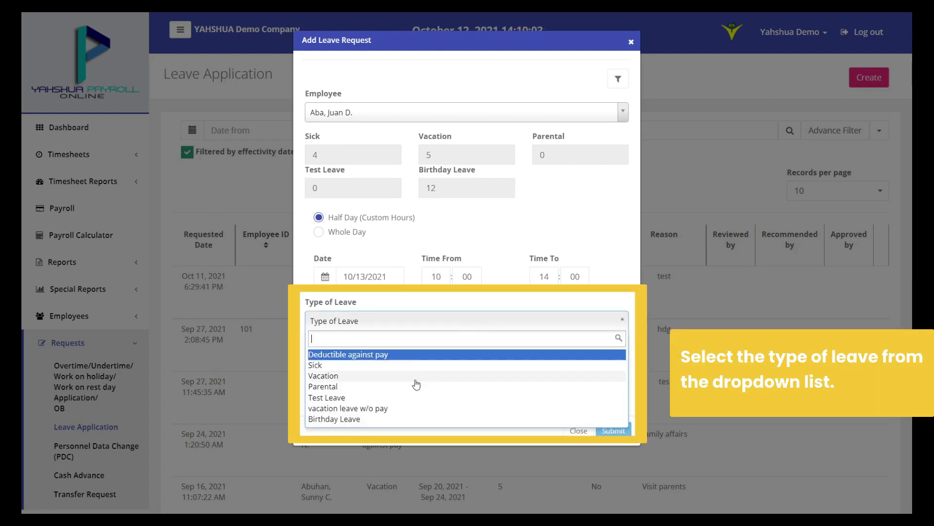
click(416, 371)
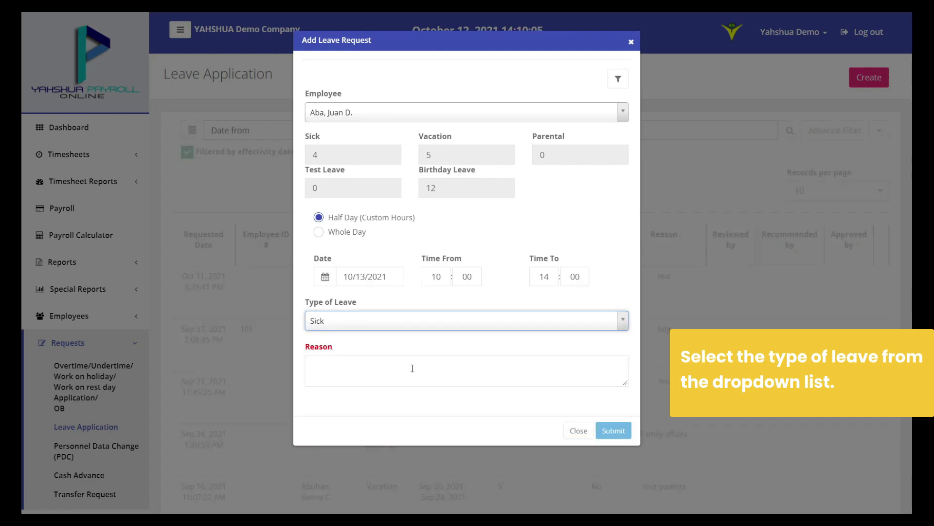
click(395, 368)
text(Va)
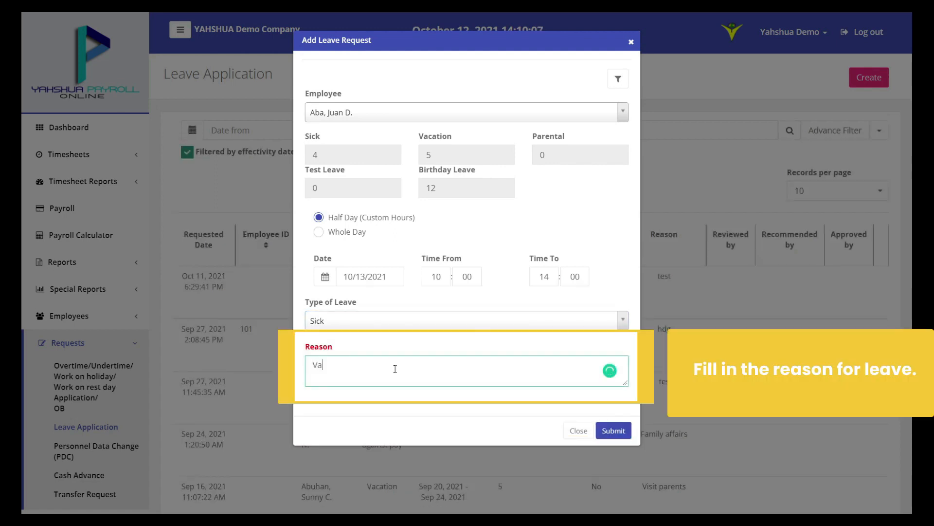
text(ccination)
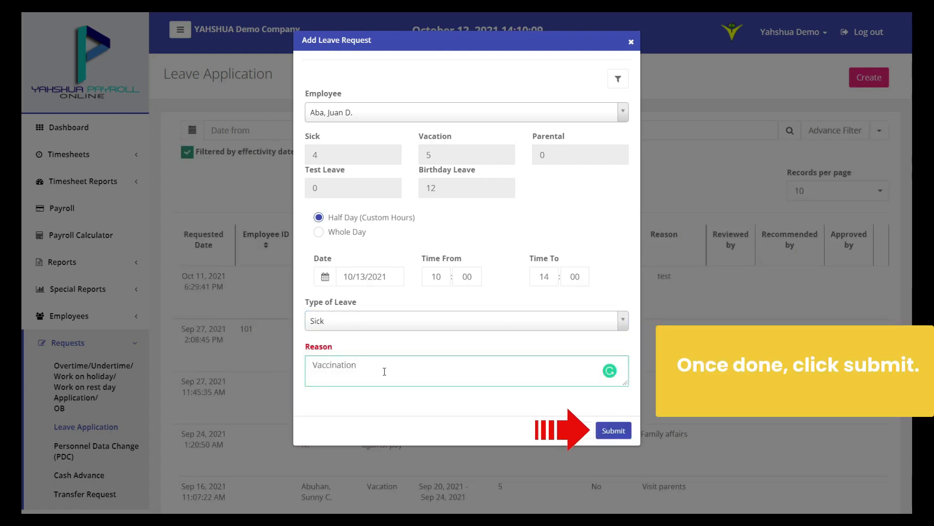
click(614, 431)
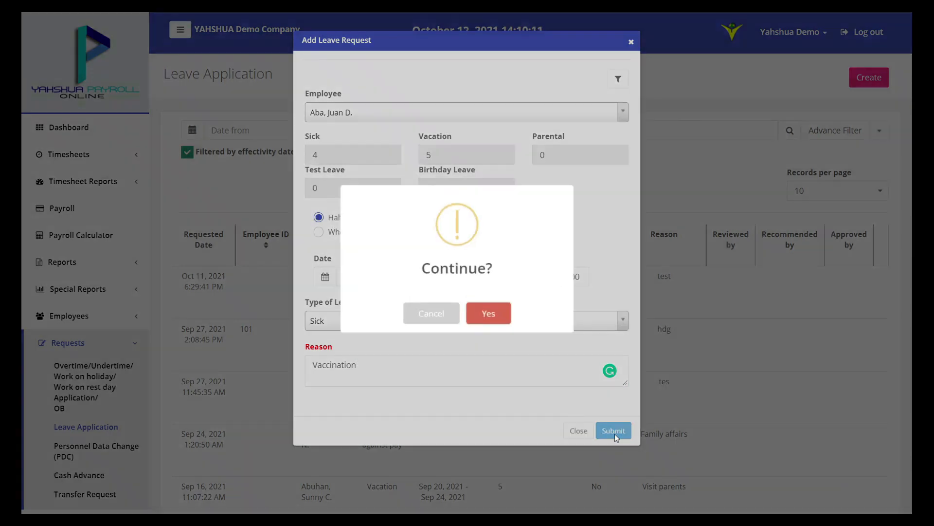
click(486, 317)
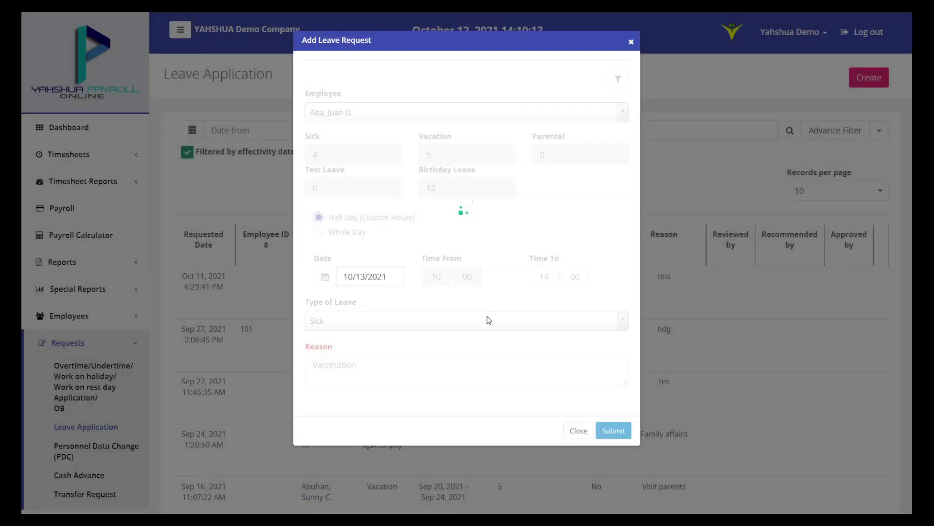
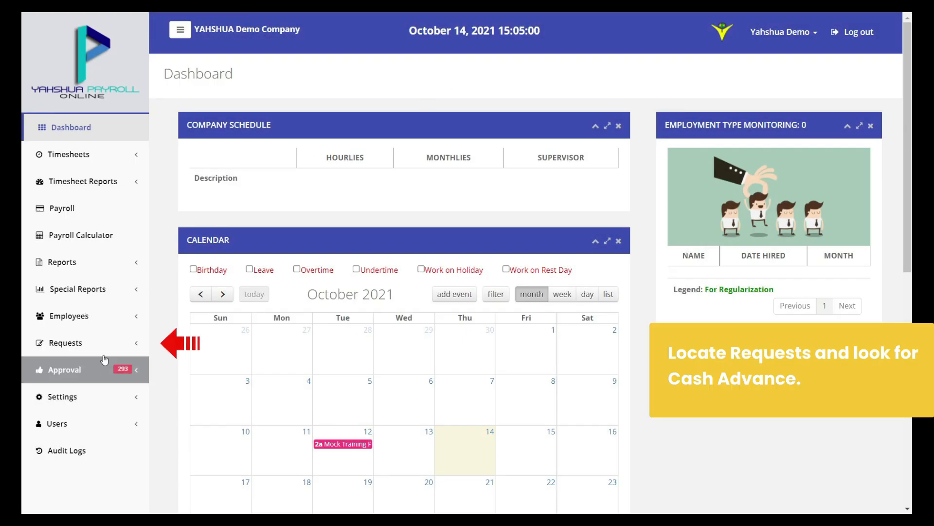
Go to Requests > Cash Advance to list the pending cash advance requests
click(105, 342)
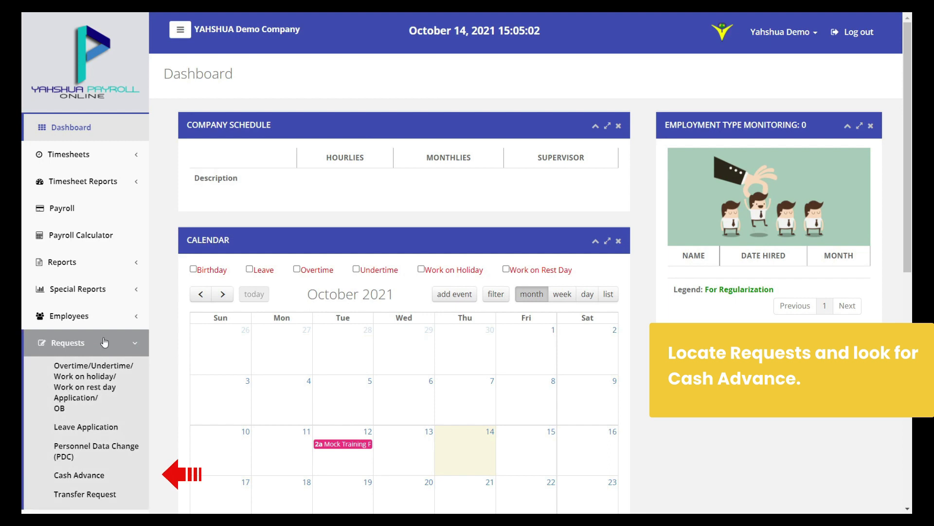
click(126, 479)
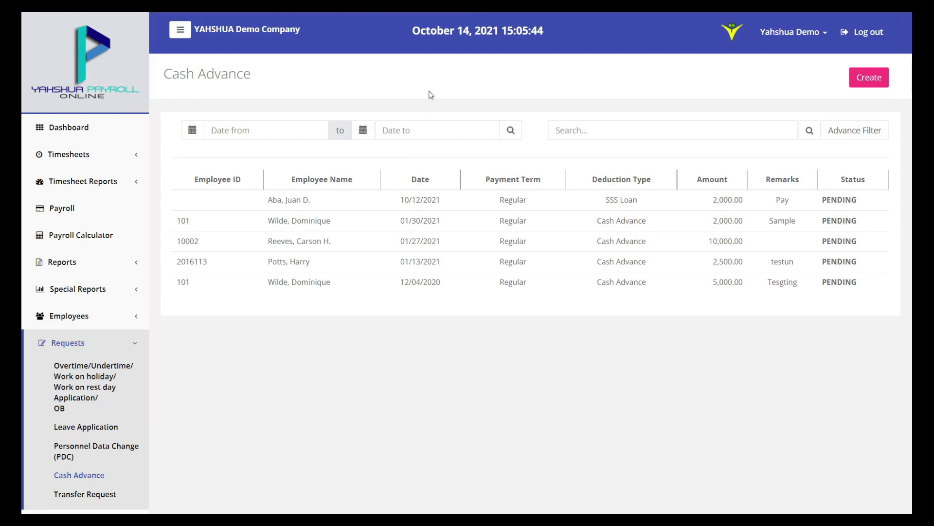
Create a new request for the employee with deduction type Cash Advance
click(869, 79)
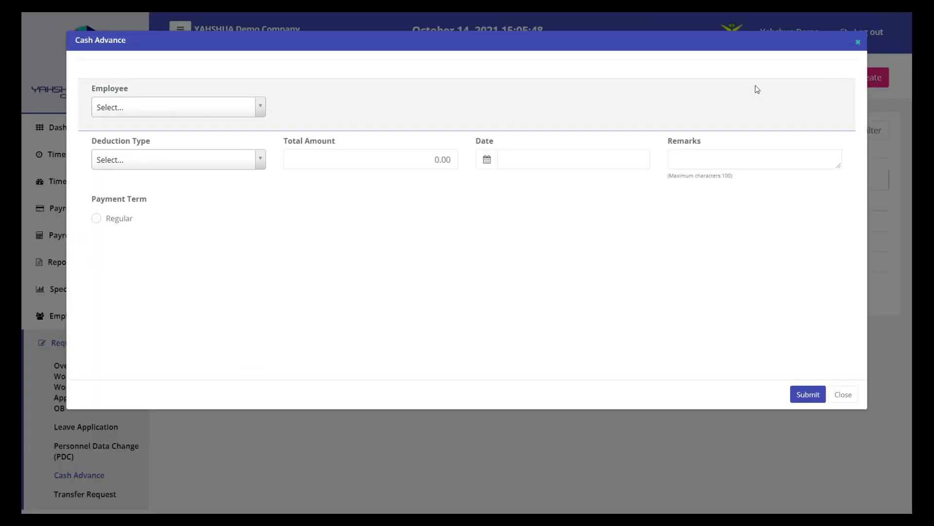
click(210, 108)
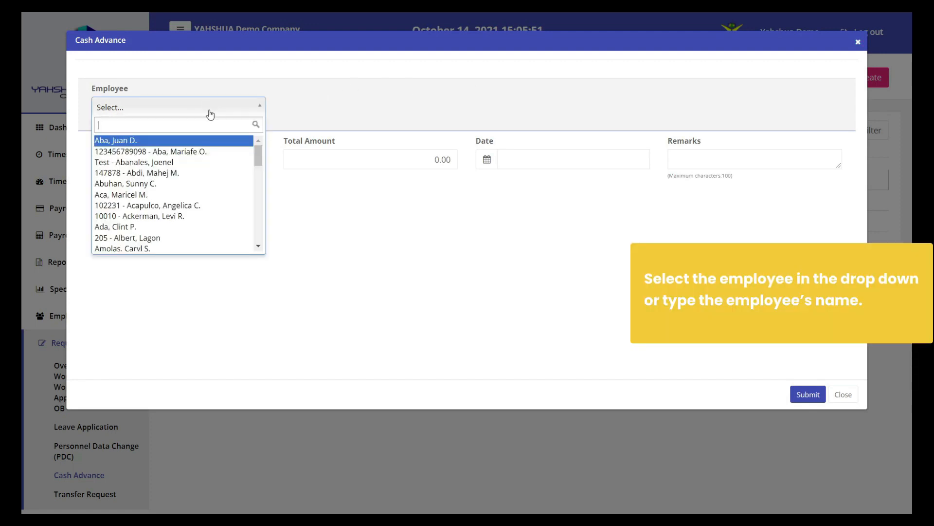
click(200, 152)
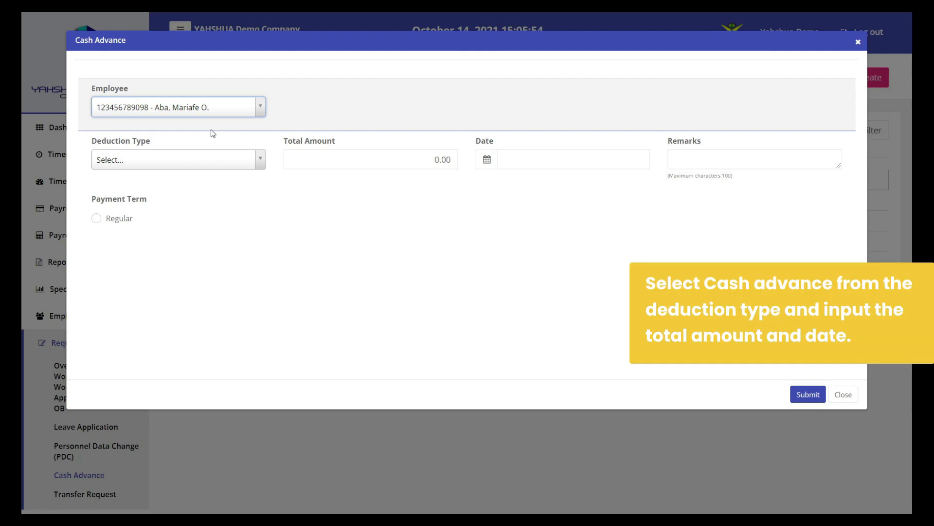
click(210, 160)
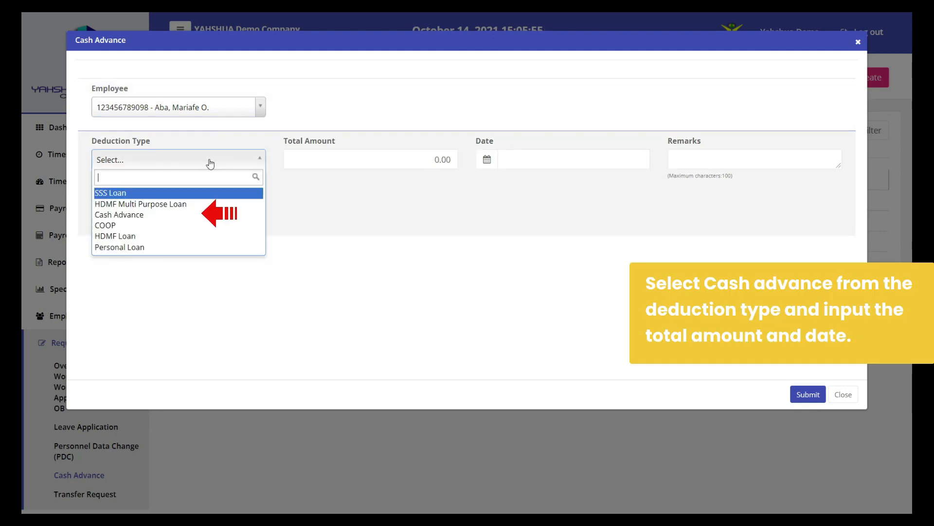
click(184, 217)
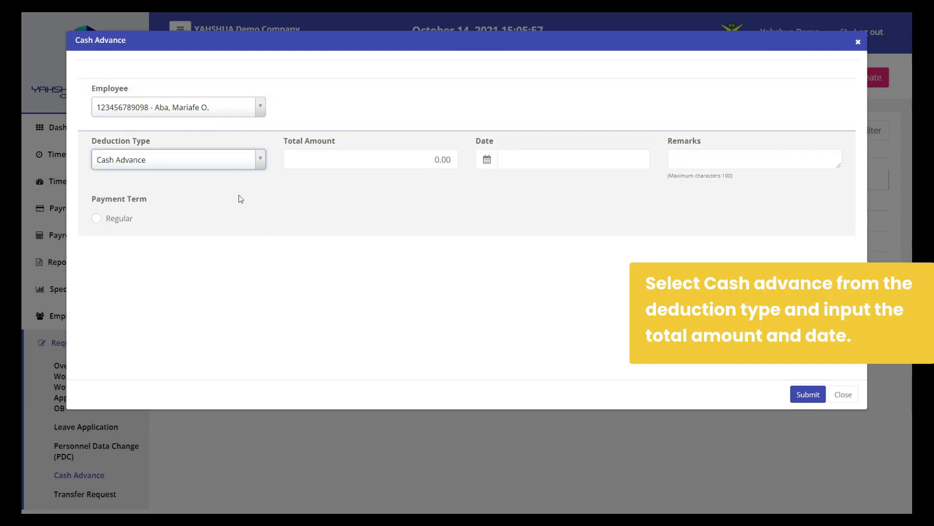
Enter a 10,000.00 total, date 10/14/2021, and the Regular payment term
click(366, 158)
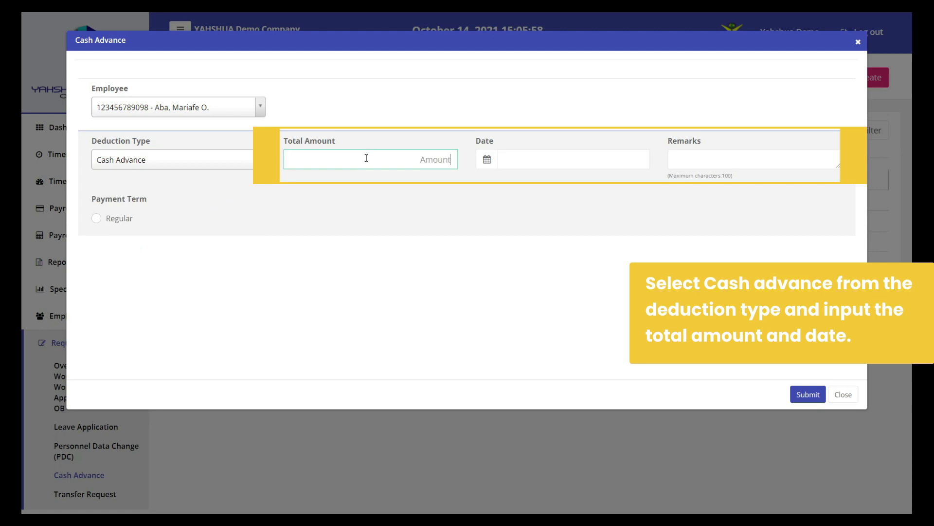
text(10000)
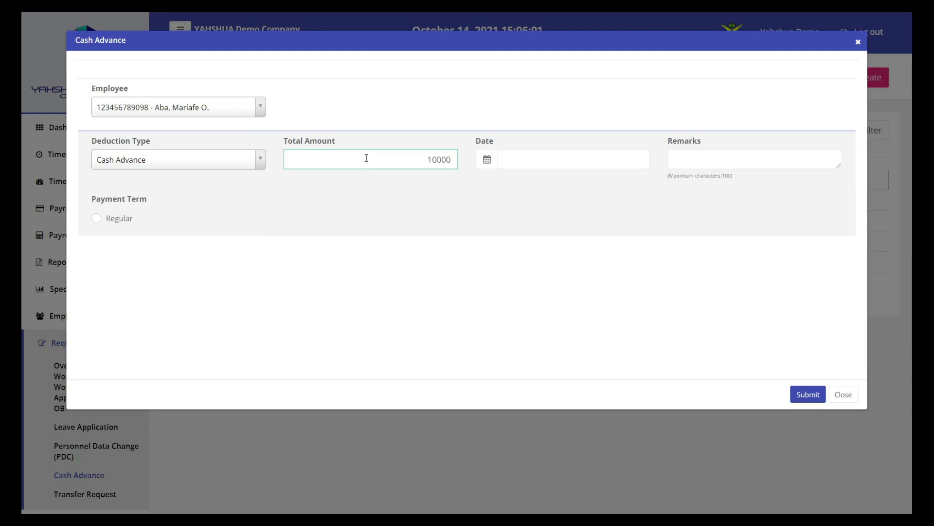
click(486, 159)
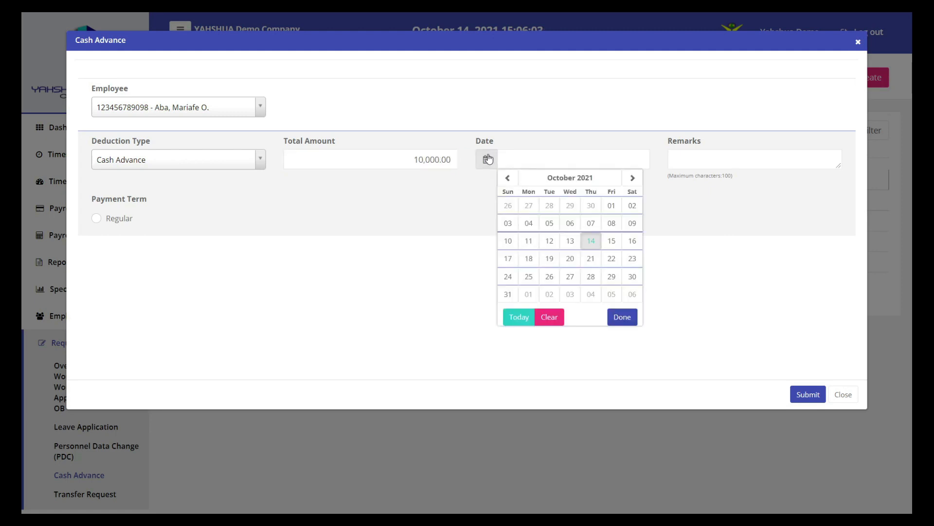
click(591, 242)
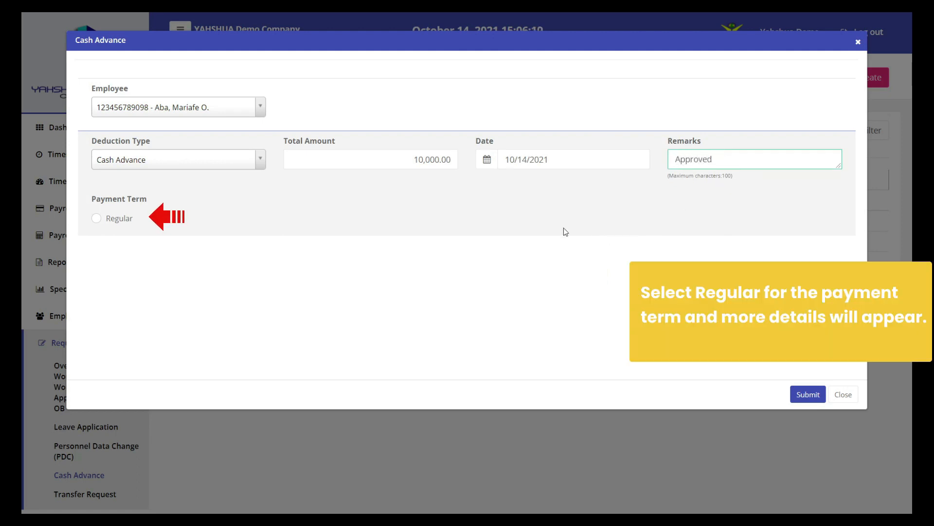
click(118, 222)
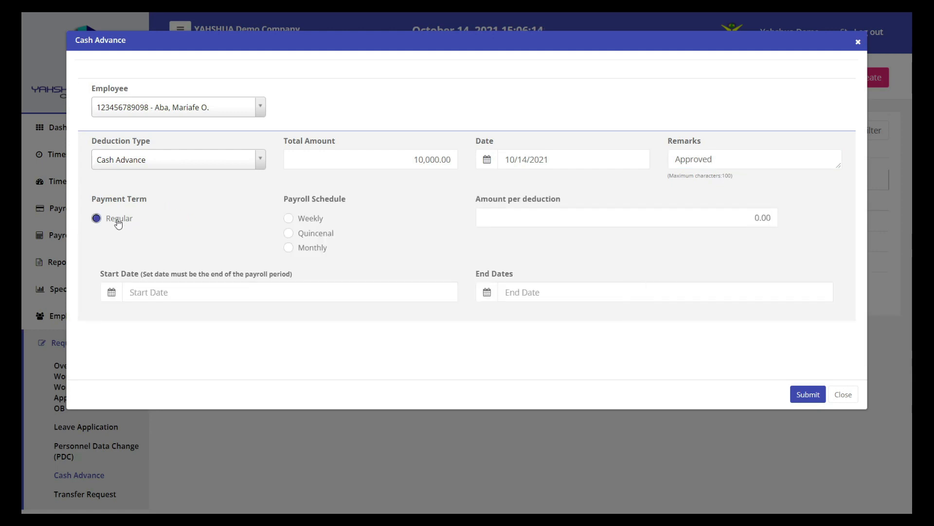
Deduct 2,000.00 weekly starting 10/14/2021, then submit the cash advance request
click(318, 220)
click(612, 218)
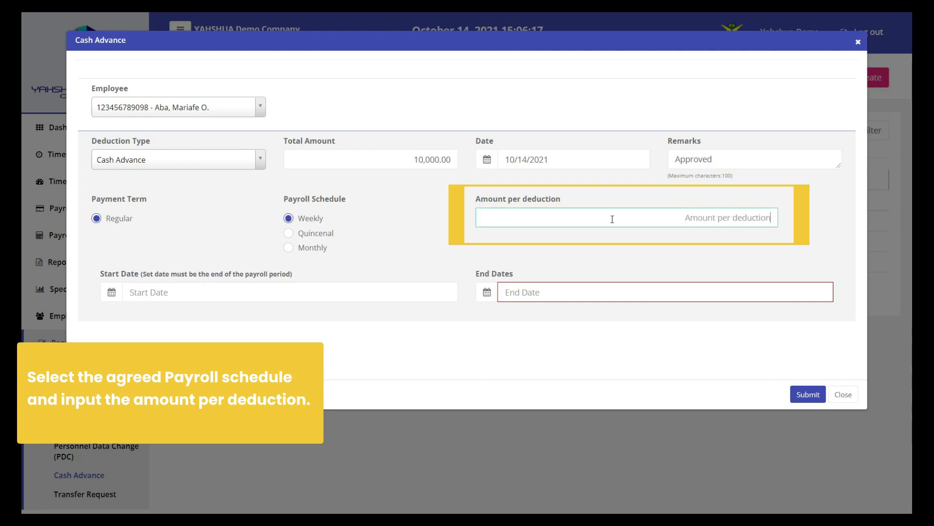
text(2000)
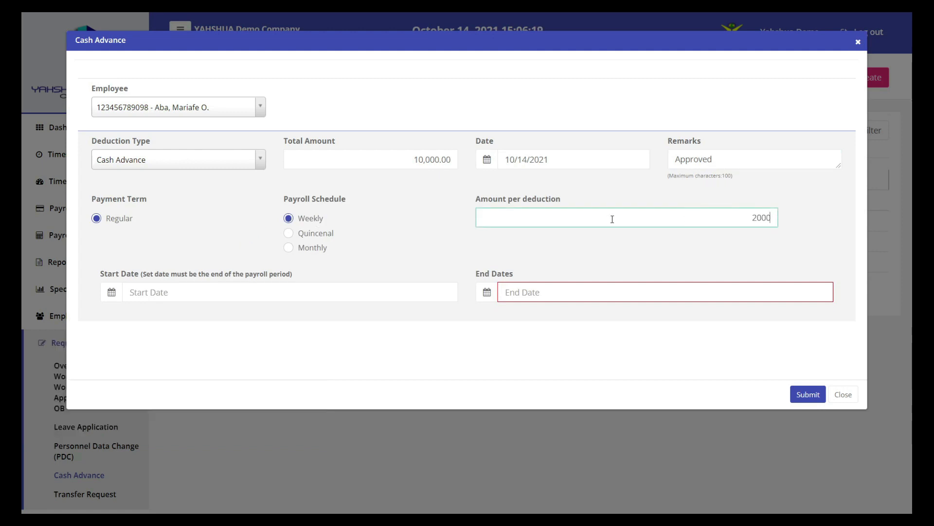
click(533, 244)
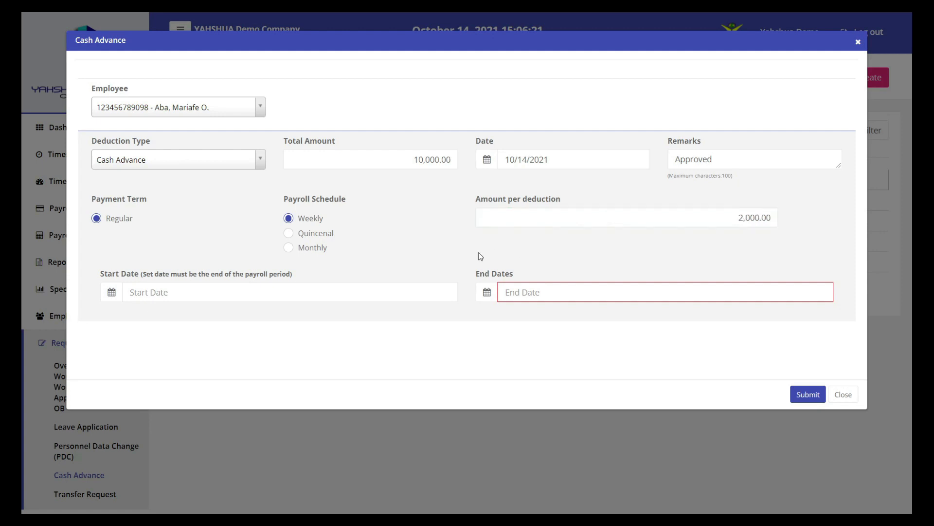
click(112, 293)
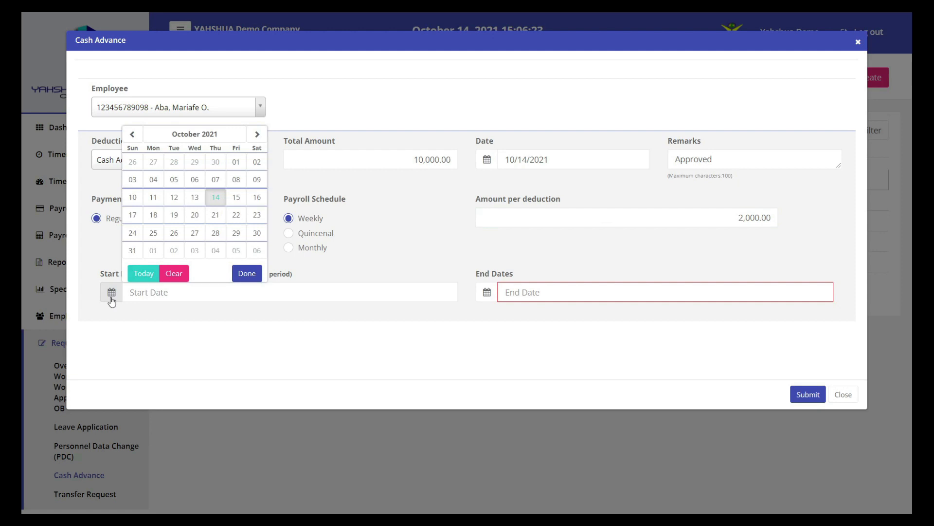
click(216, 197)
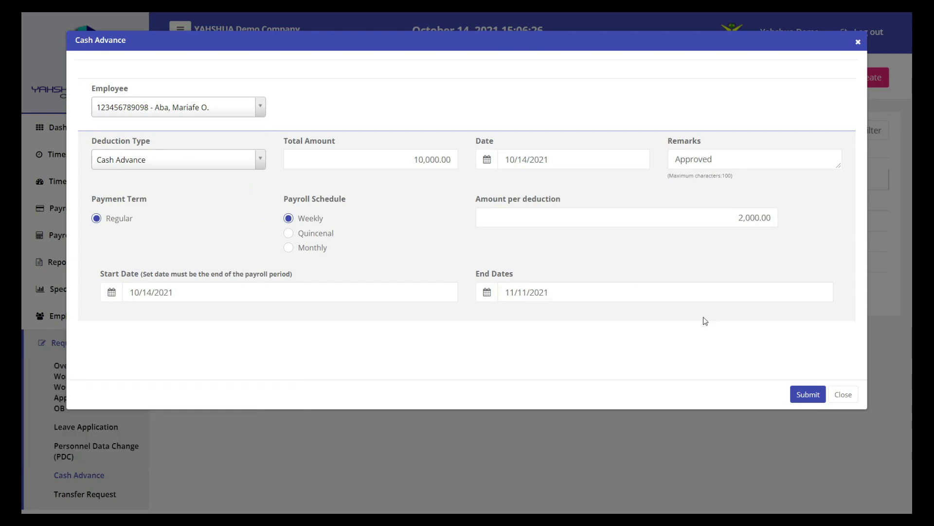
click(809, 395)
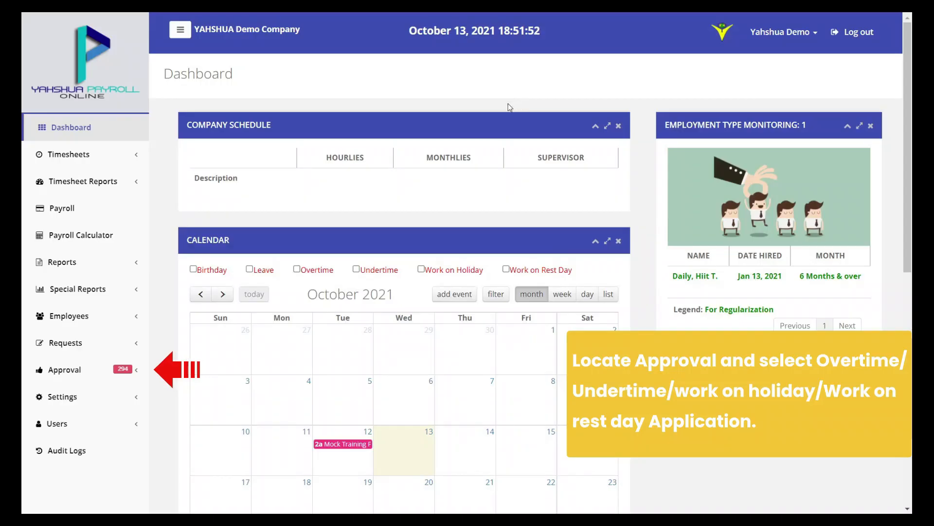
Open Approval > Overtime/Undertime approvals and leave the employee search field empty
click(117, 370)
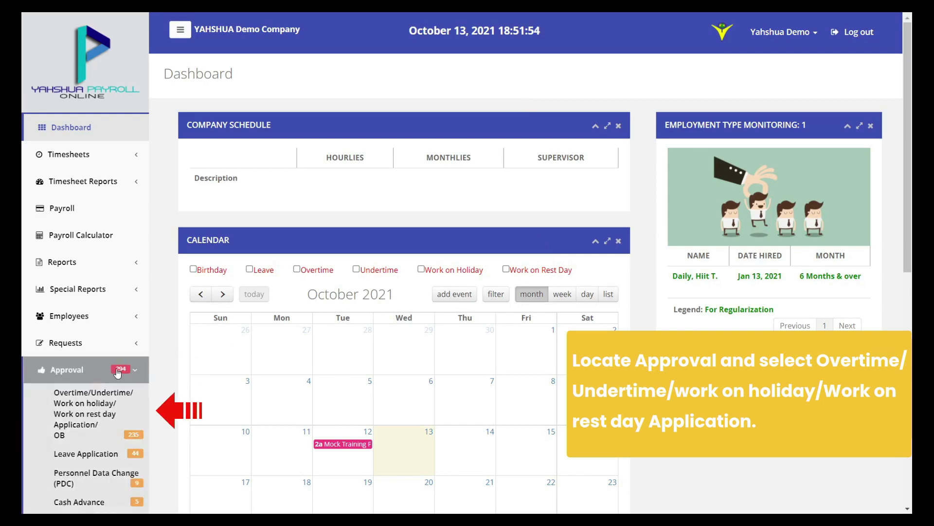
click(123, 413)
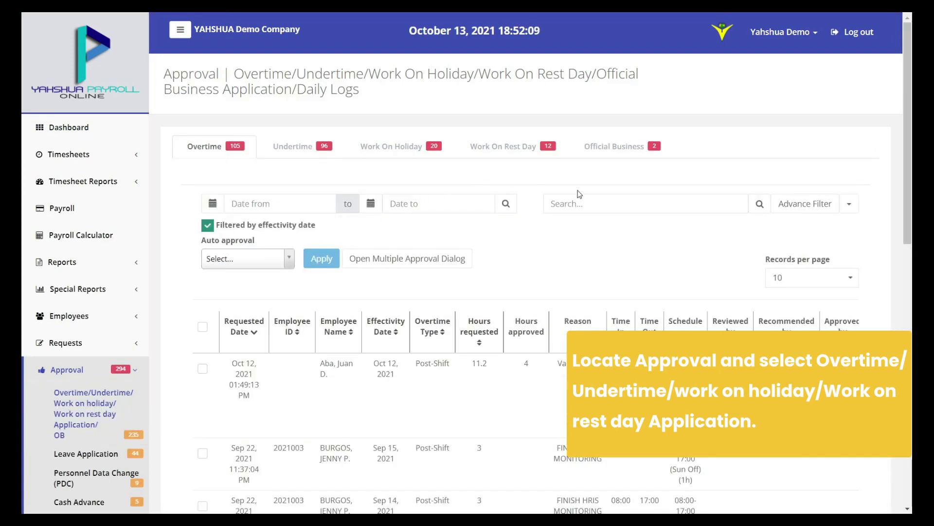
click(596, 202)
text(Juan D.)
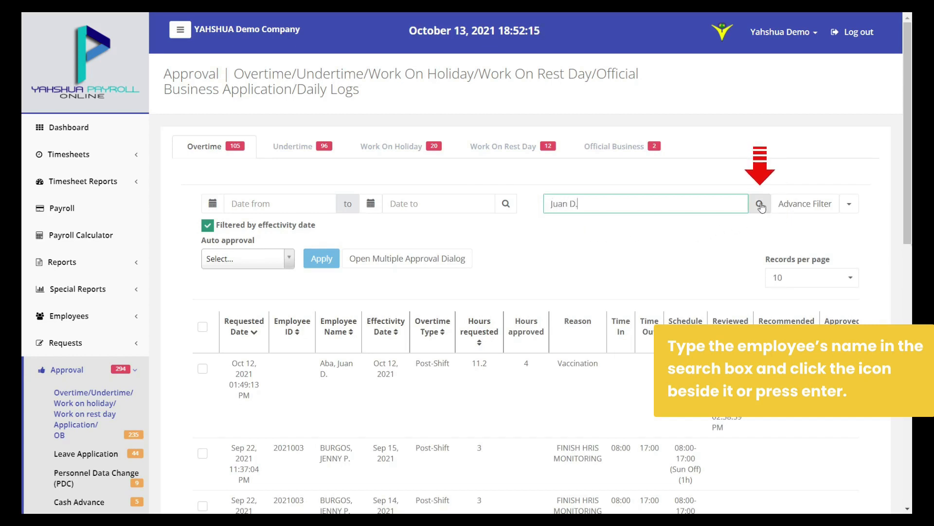
triple_click(702, 210)
key(BackSpace)
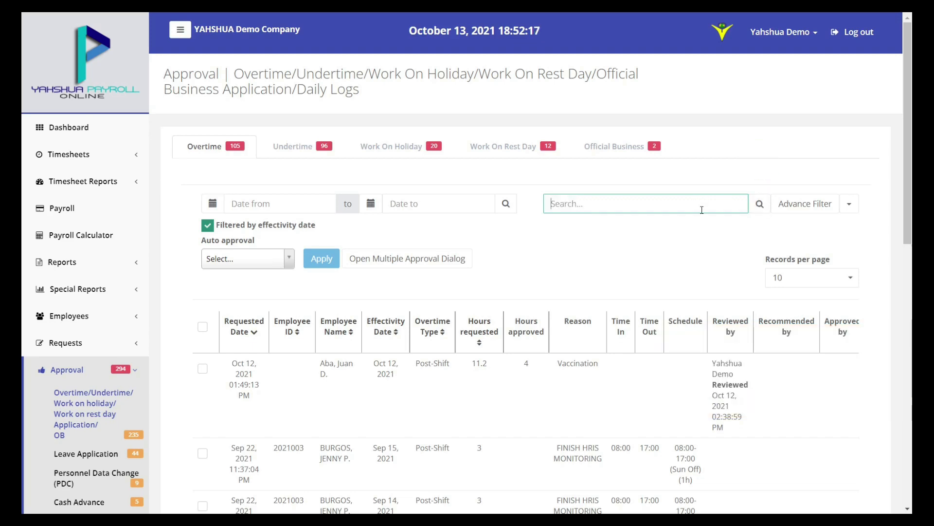
Filter overtime approvals to Normal payroll status and open one request for review
click(809, 205)
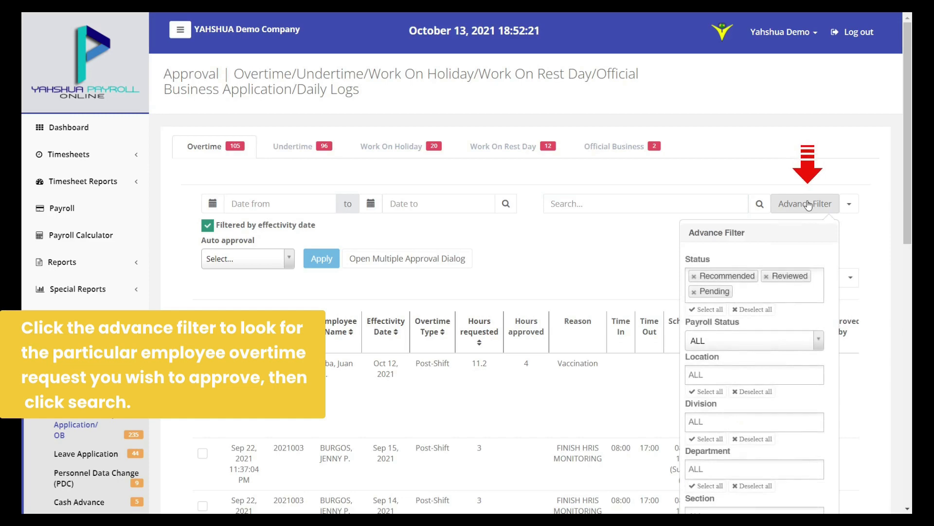
scroll(800, 205, down, 2)
scroll(794, 224, down, 2)
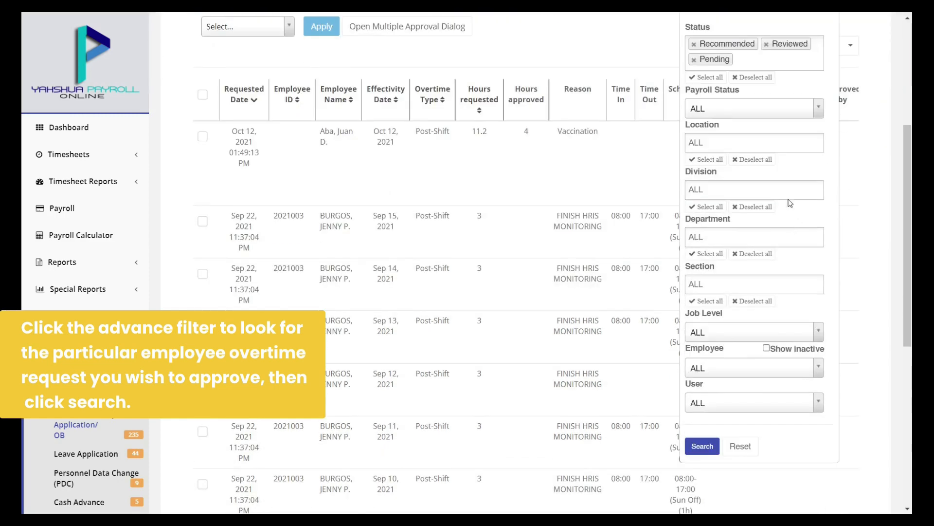
click(762, 114)
click(751, 144)
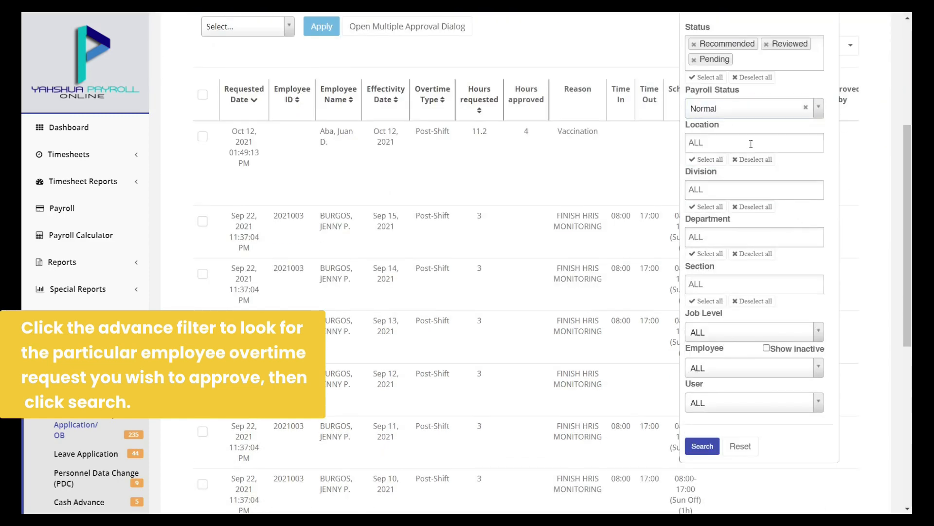
click(705, 445)
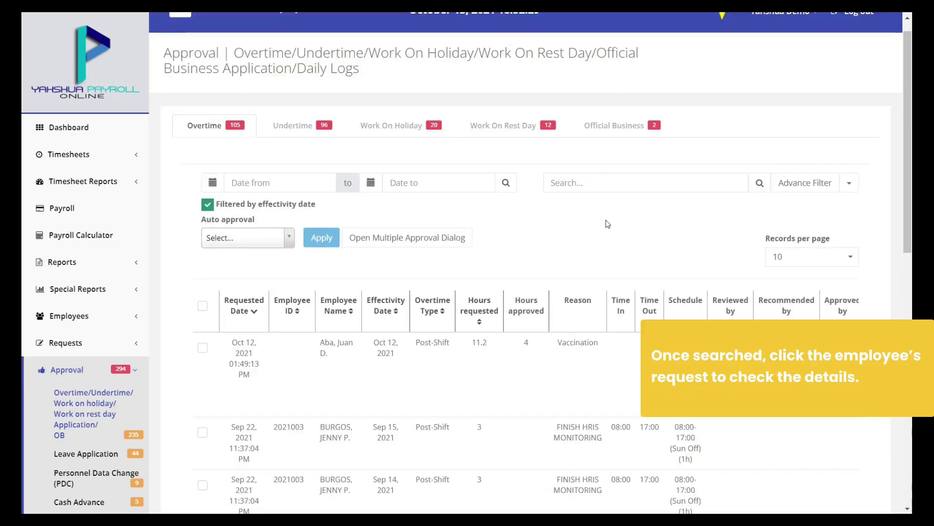
click(330, 431)
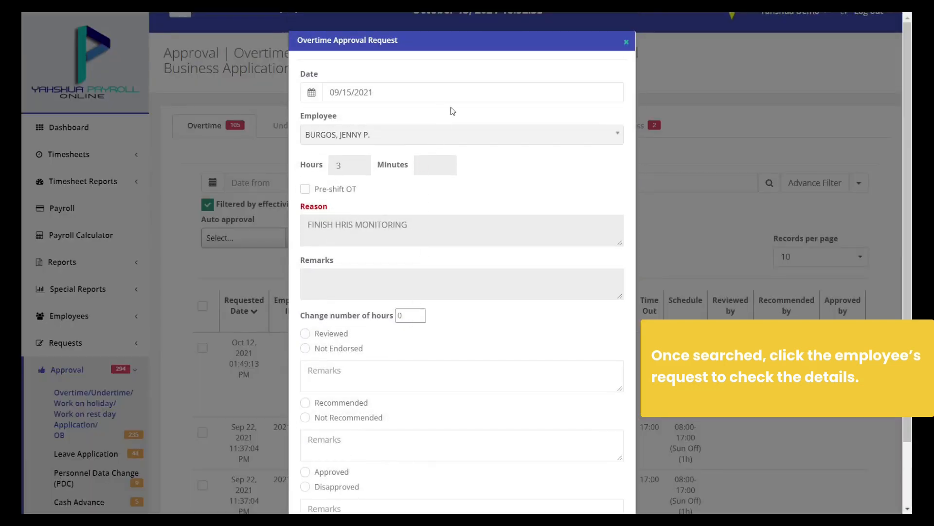
Approve the overtime request at 4 hours with remarks Approved and confirm
scroll(450, 141, down, 2)
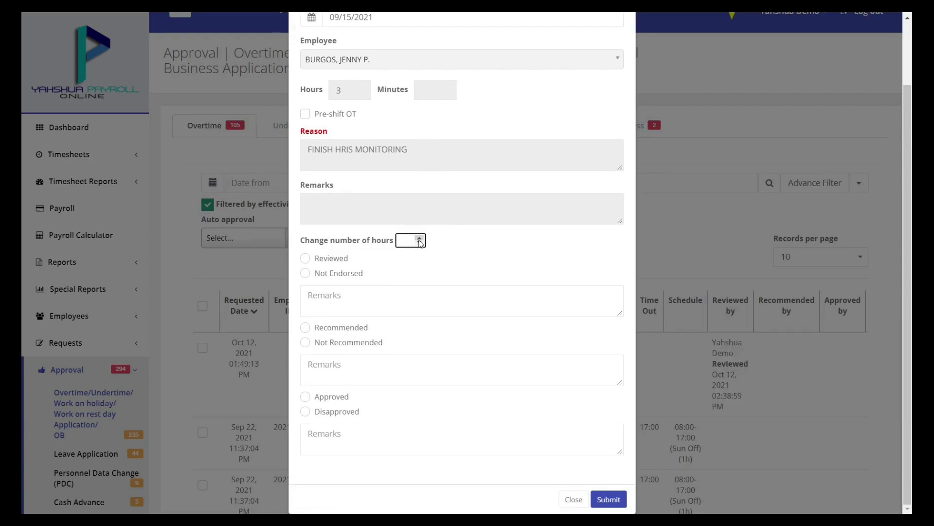
click(420, 240)
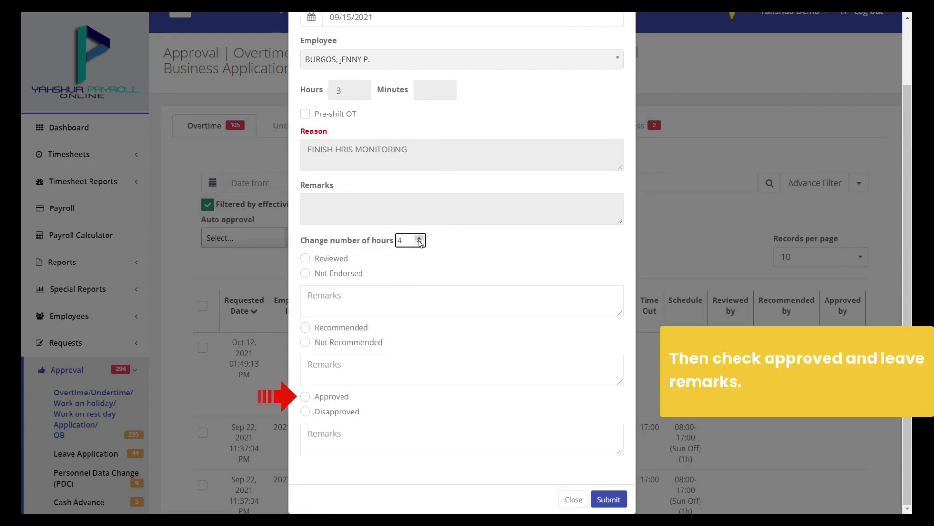
click(353, 438)
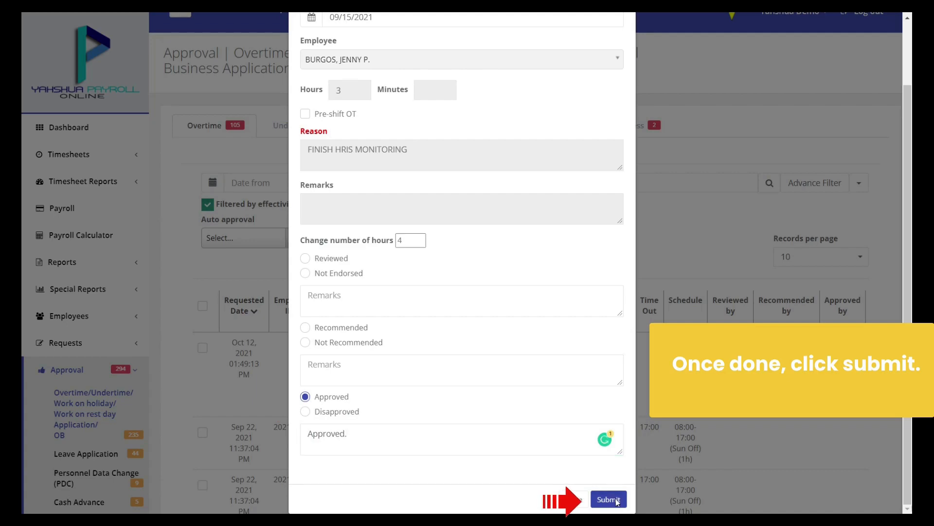
click(618, 502)
click(515, 319)
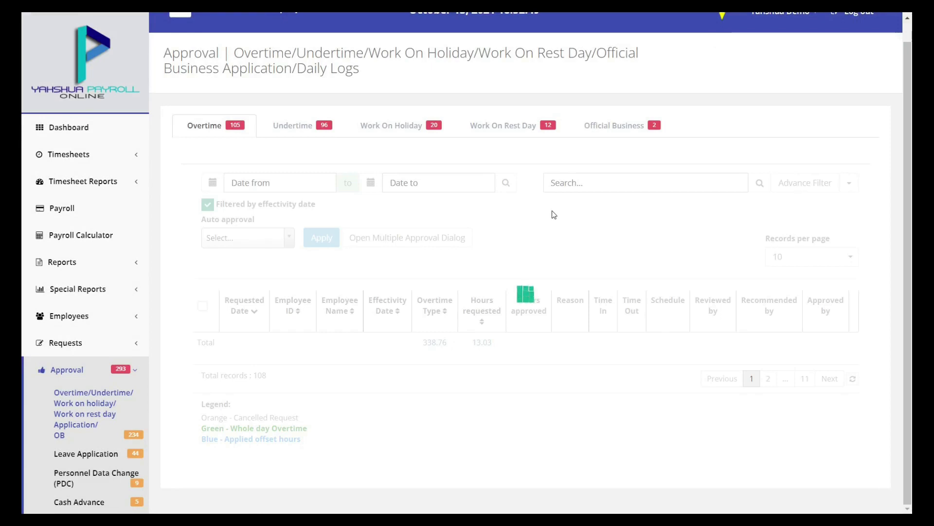
scroll(556, 213, up, 1)
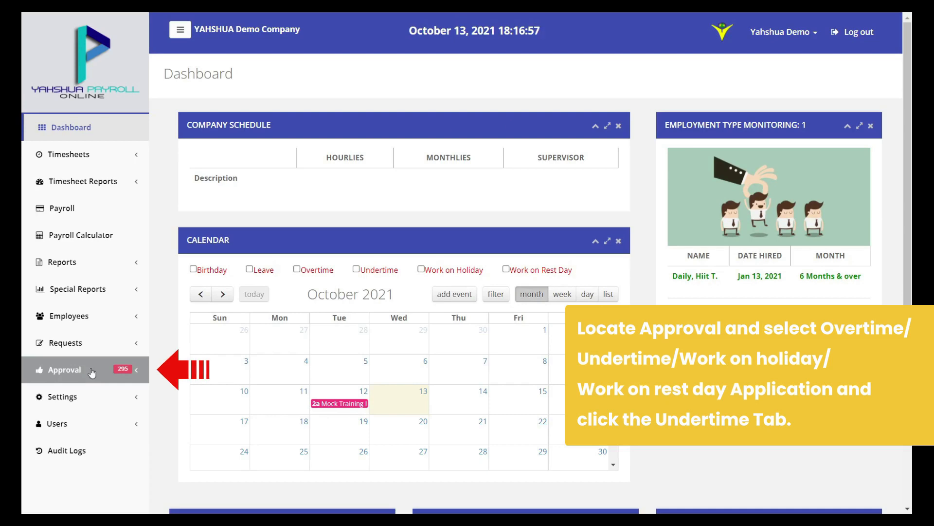
Switch to the Undertime tab of the approvals page, leaving the name search empty
click(92, 370)
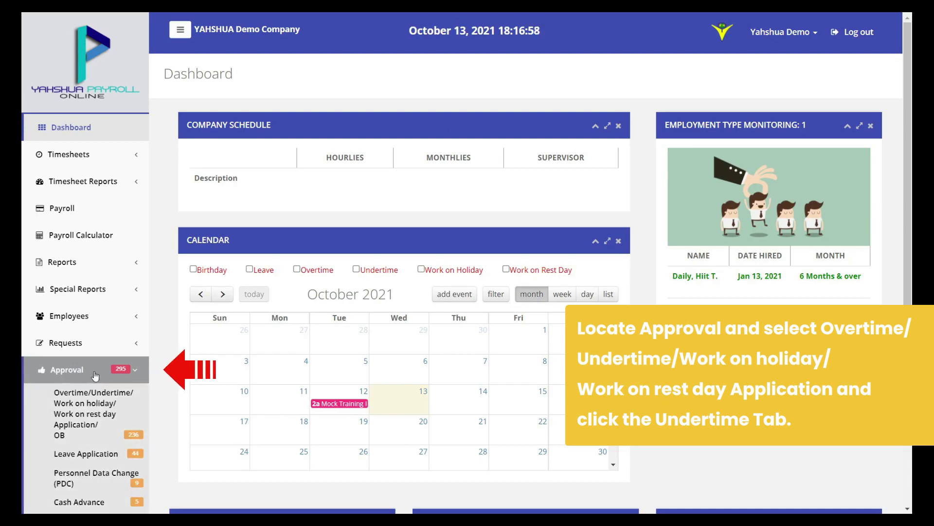
click(130, 414)
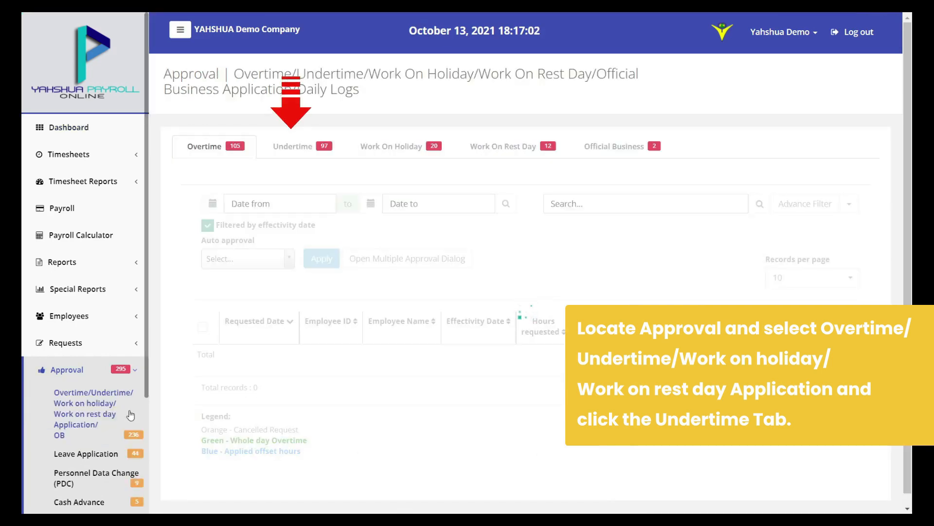
click(292, 149)
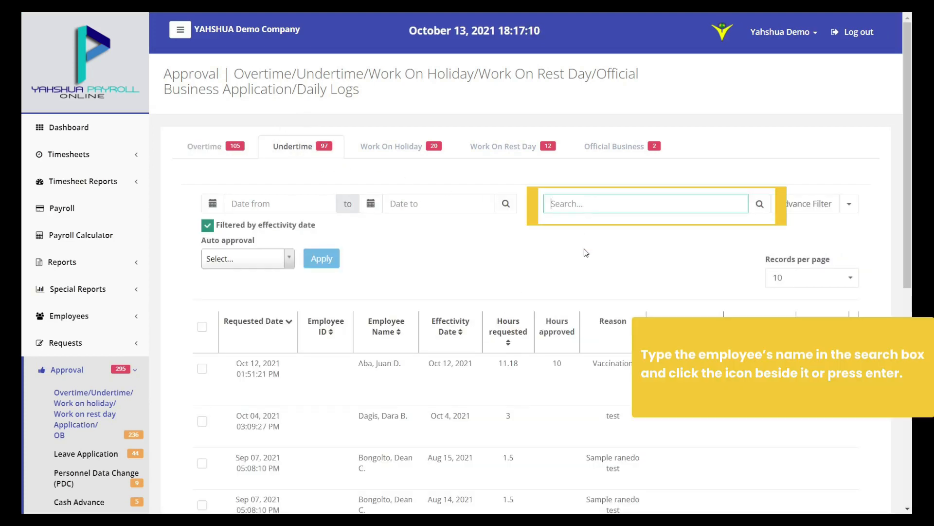
text(D.)
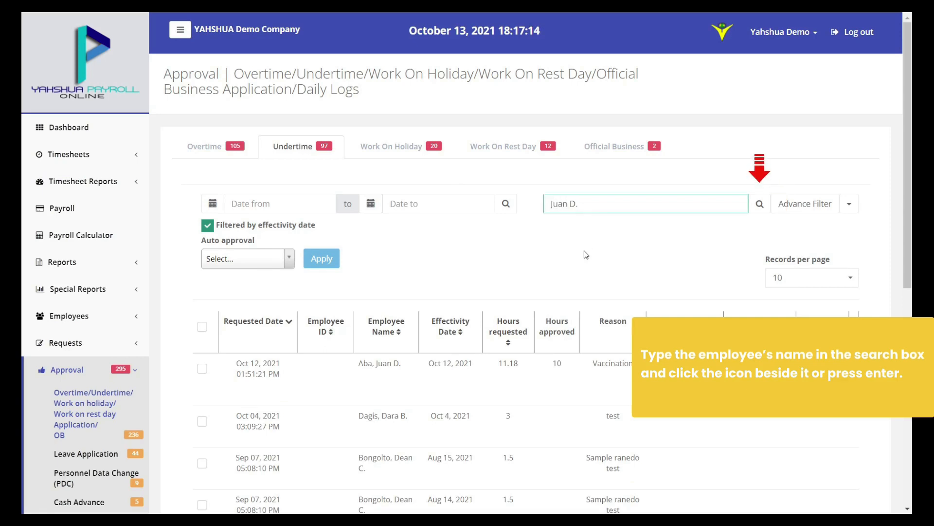
key(ctrl+a)
key(BackSpace)
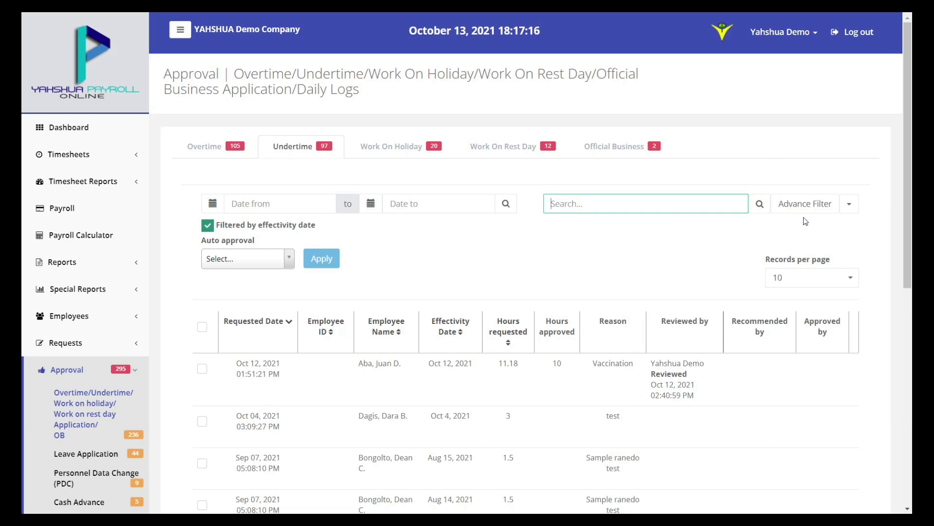
Filter undertime requests to Normal payroll status and open the October 4 request
click(807, 204)
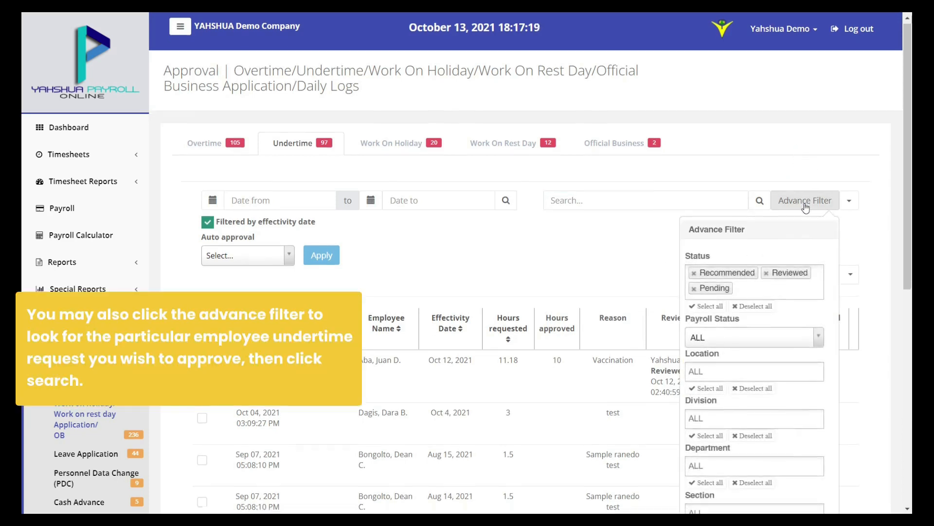
scroll(807, 207, down, 3)
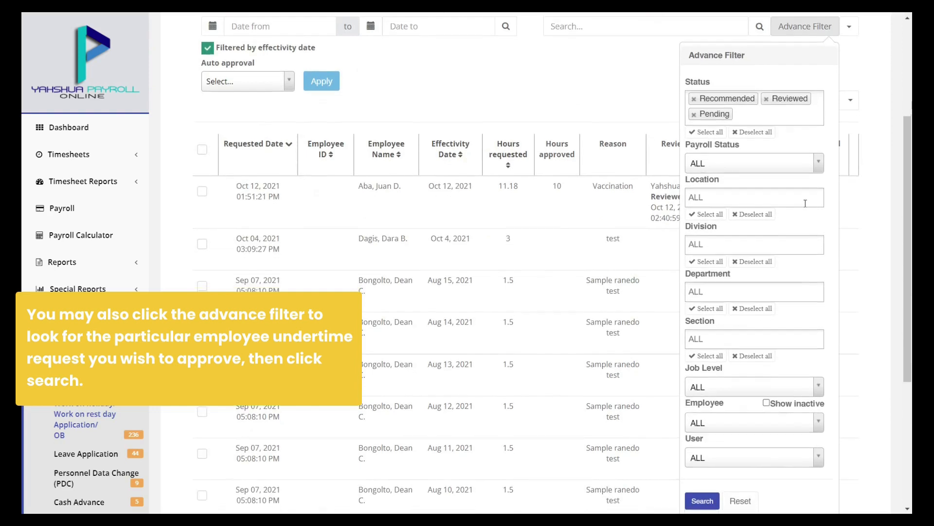
scroll(793, 180, down, 1)
click(761, 116)
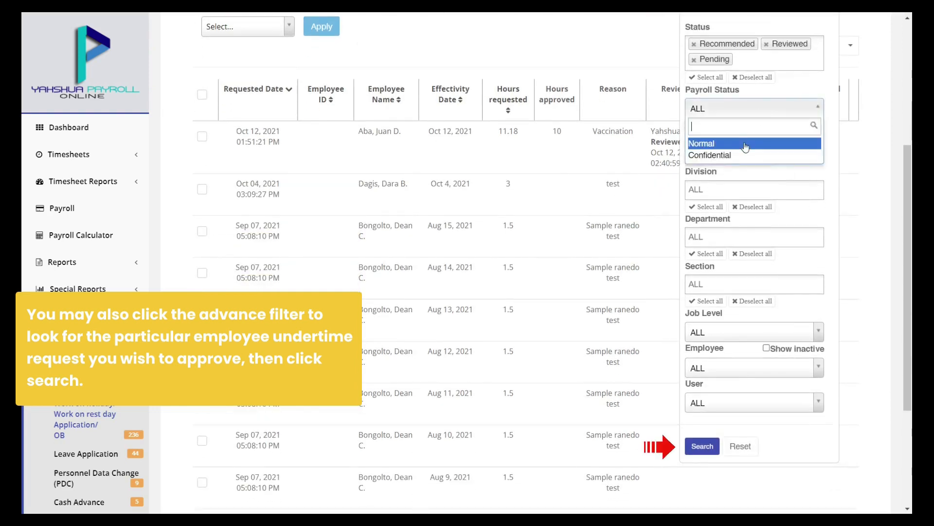
click(750, 141)
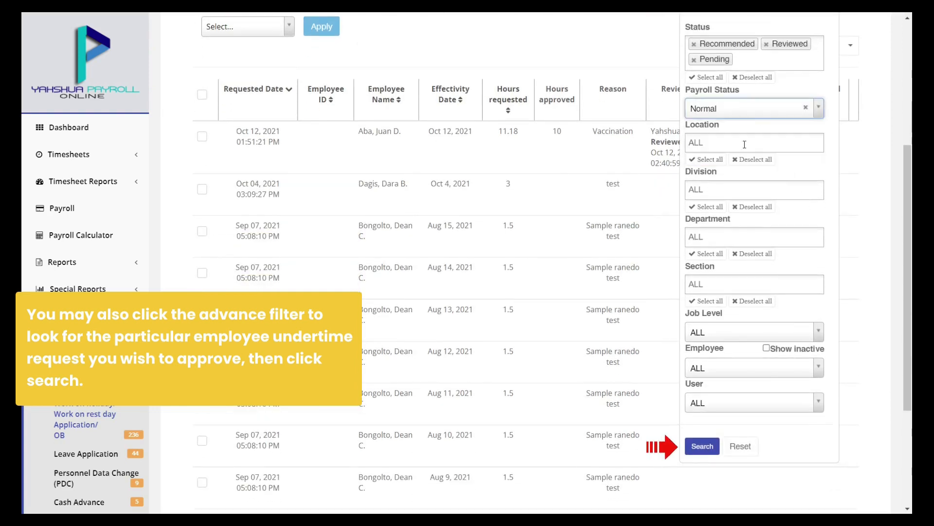
click(701, 446)
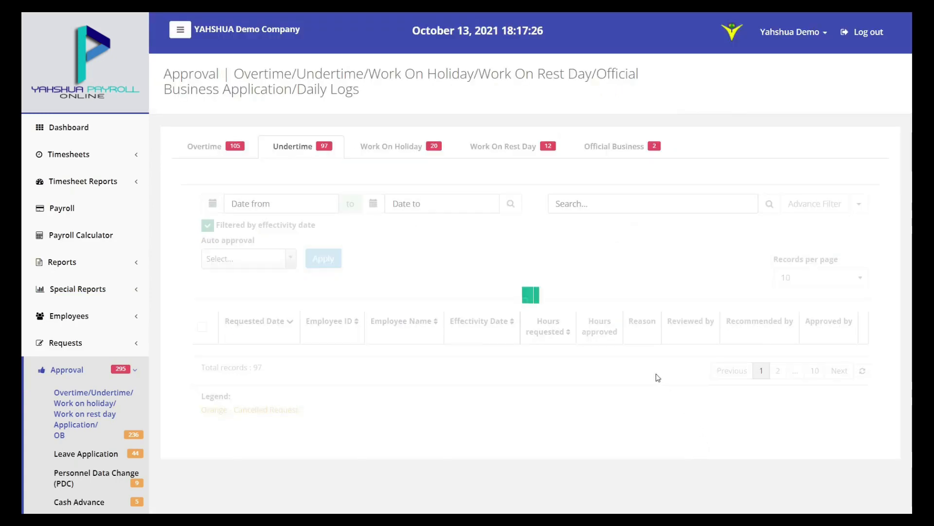
scroll(614, 245, down, 1)
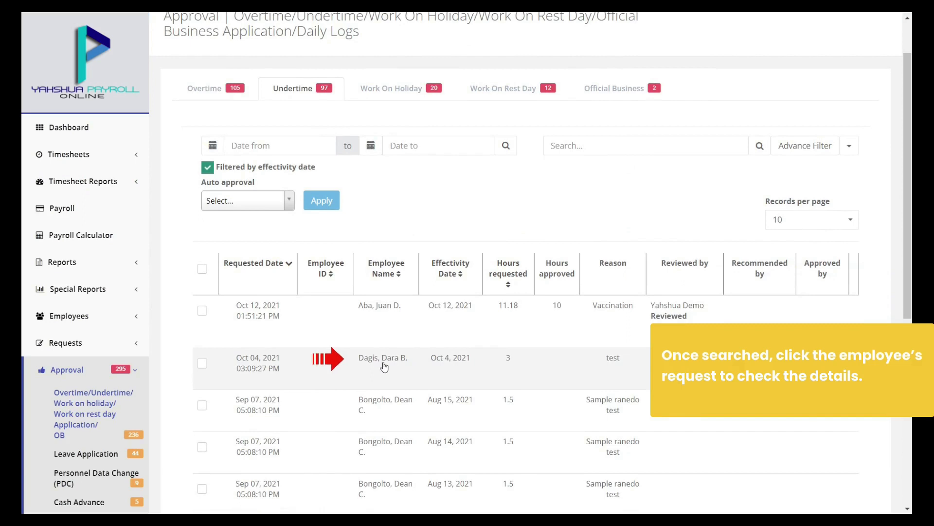
click(384, 364)
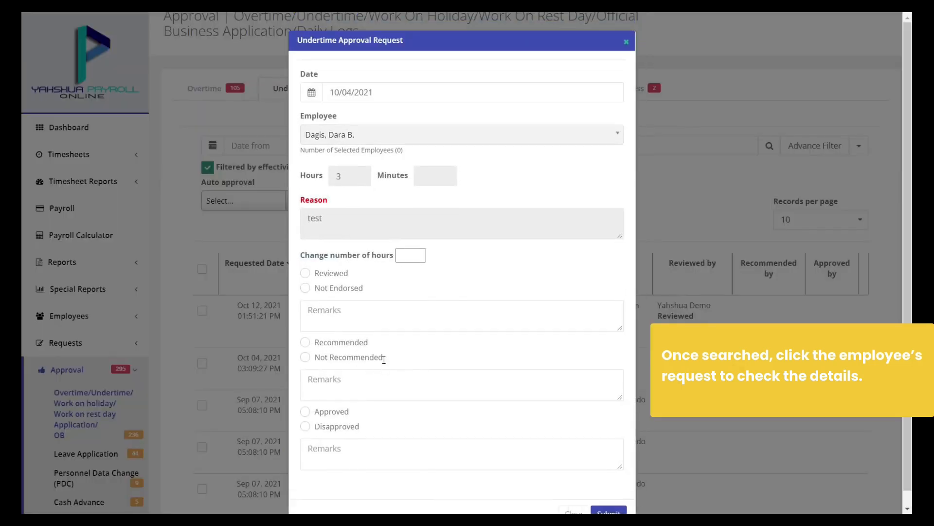
scroll(384, 363, down, 1)
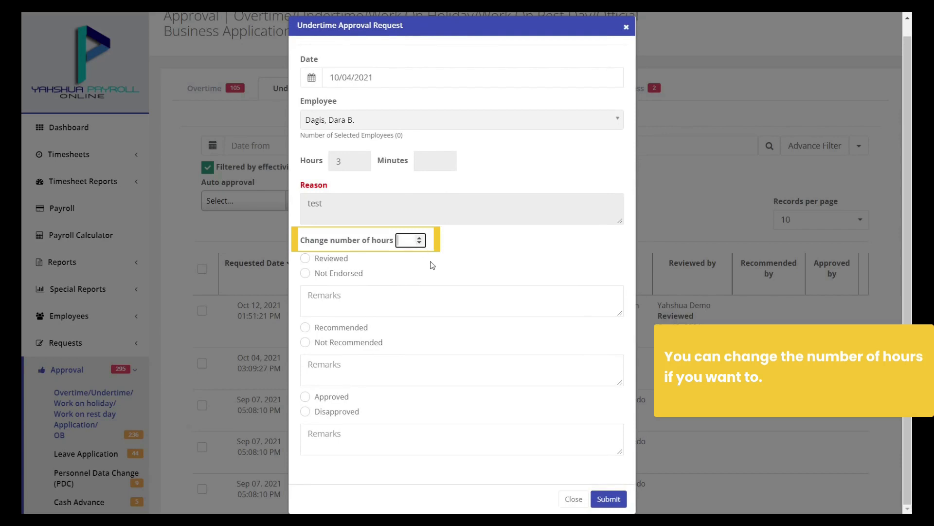
Set changed hours to 12, mark it Approved with remarks 'Approved.', and confirm
text(2)
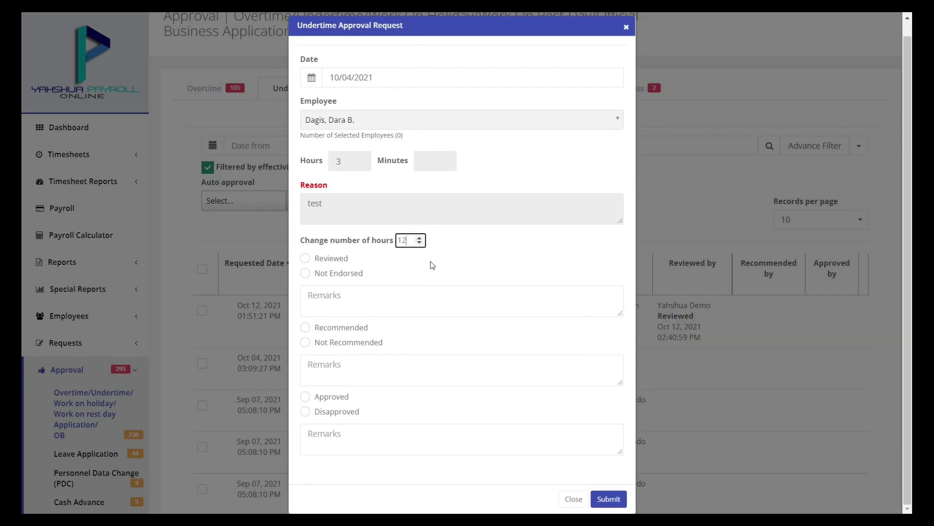
click(338, 396)
click(372, 436)
text(A)
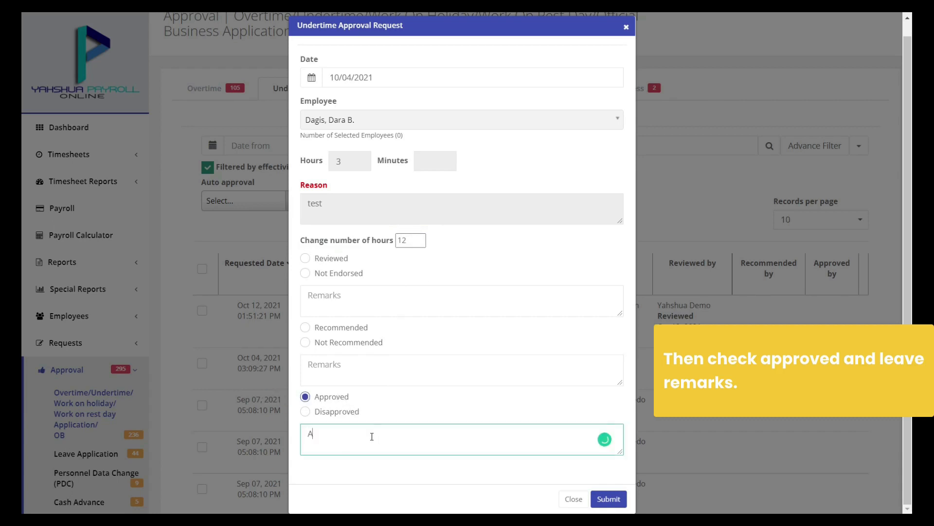
text(pproved.)
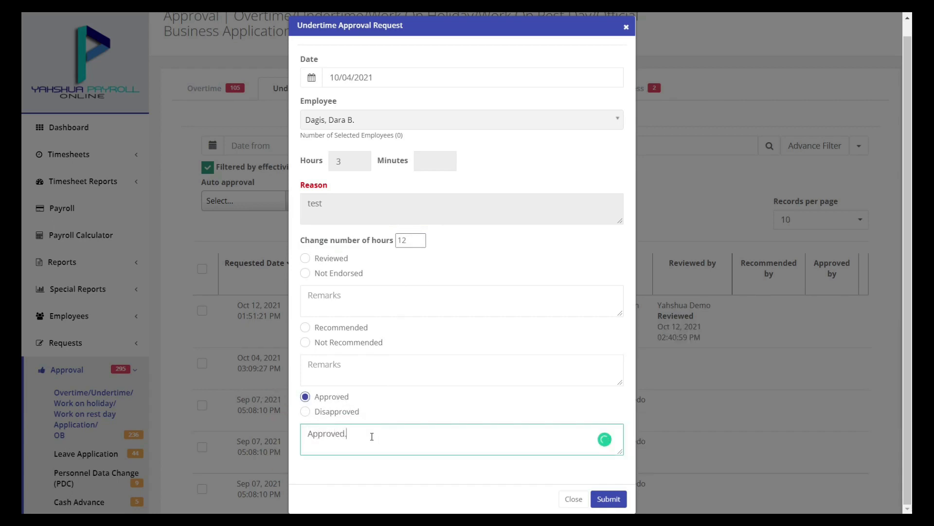
click(609, 499)
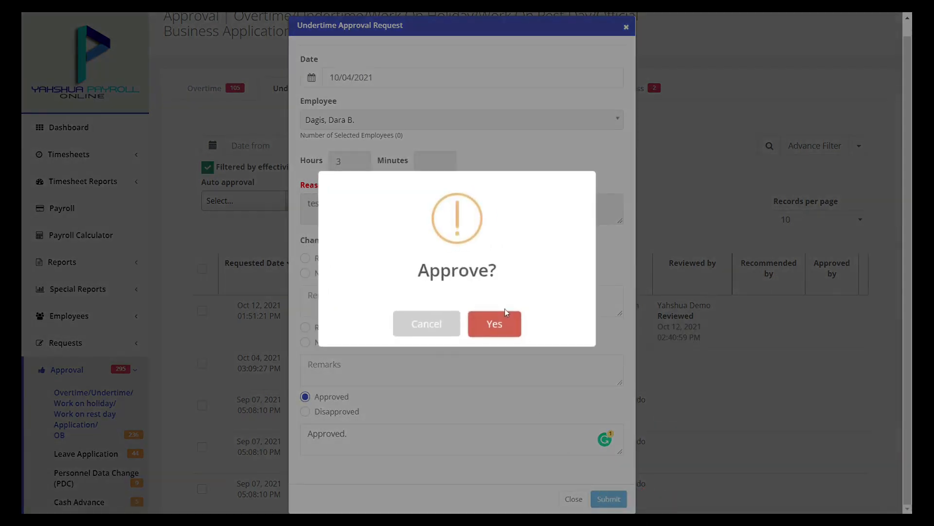
click(505, 316)
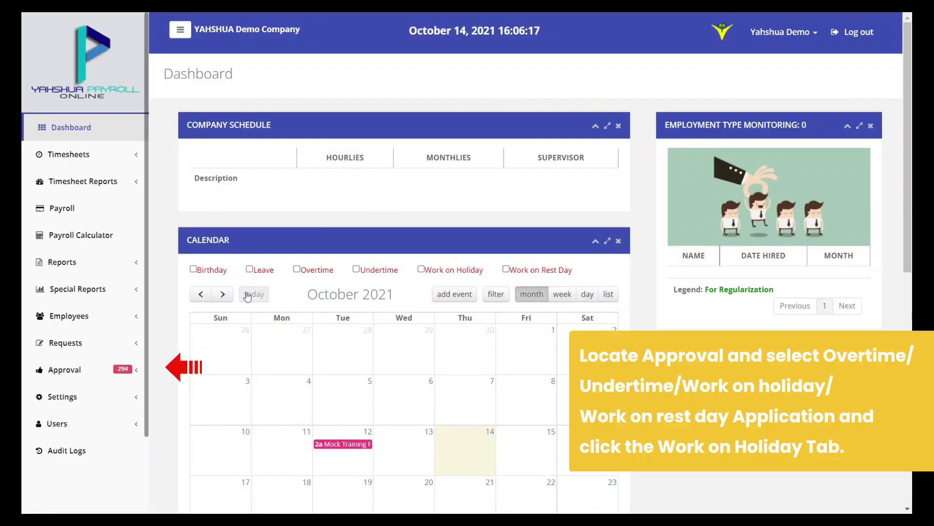
Switch to the Work On Holiday approvals tab, leaving the employee search empty
click(104, 370)
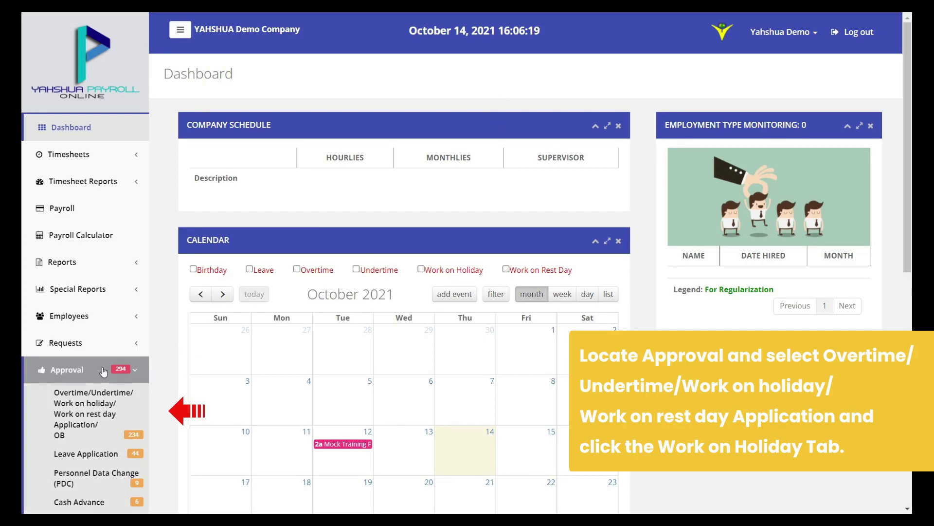
click(122, 402)
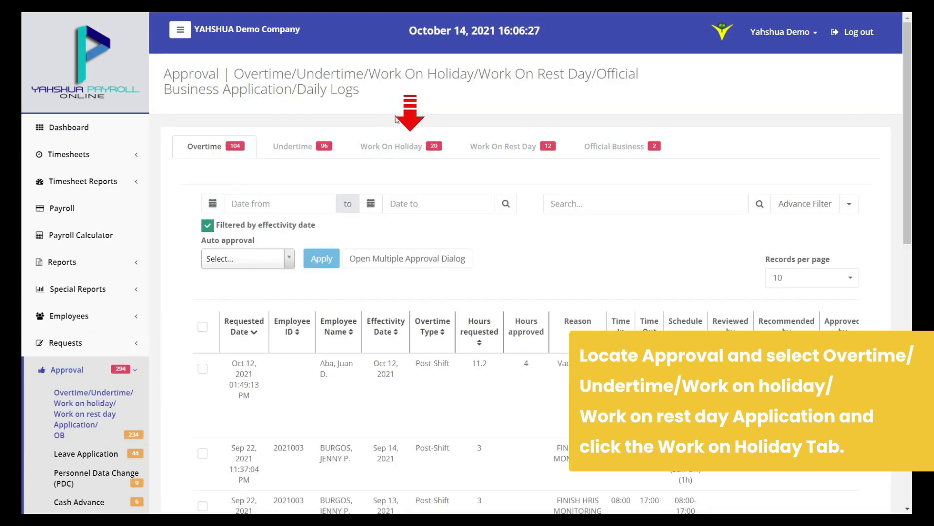
click(393, 147)
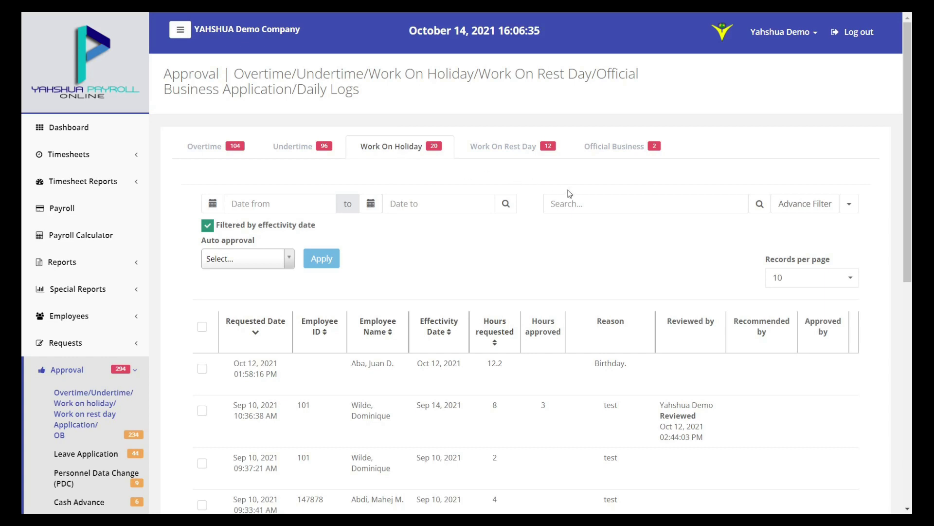
scroll(608, 201, down, 1)
click(609, 145)
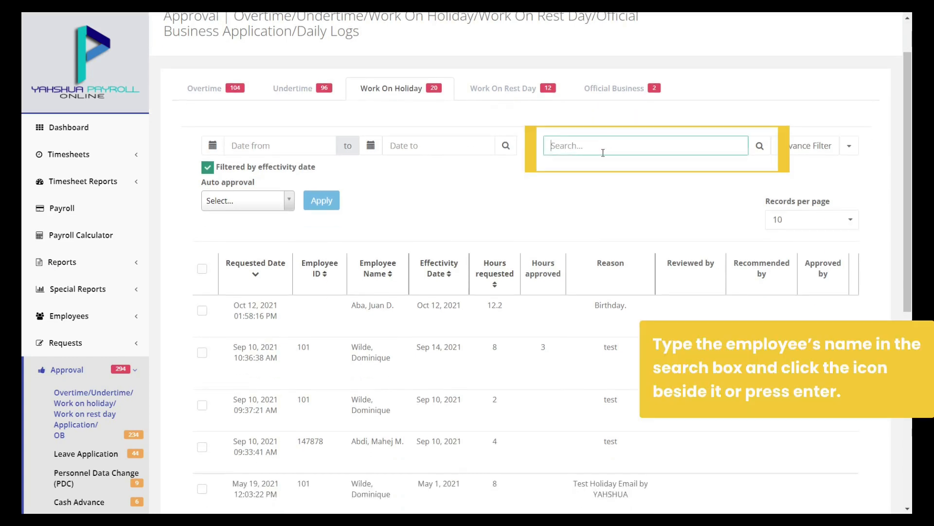
text(Jua)
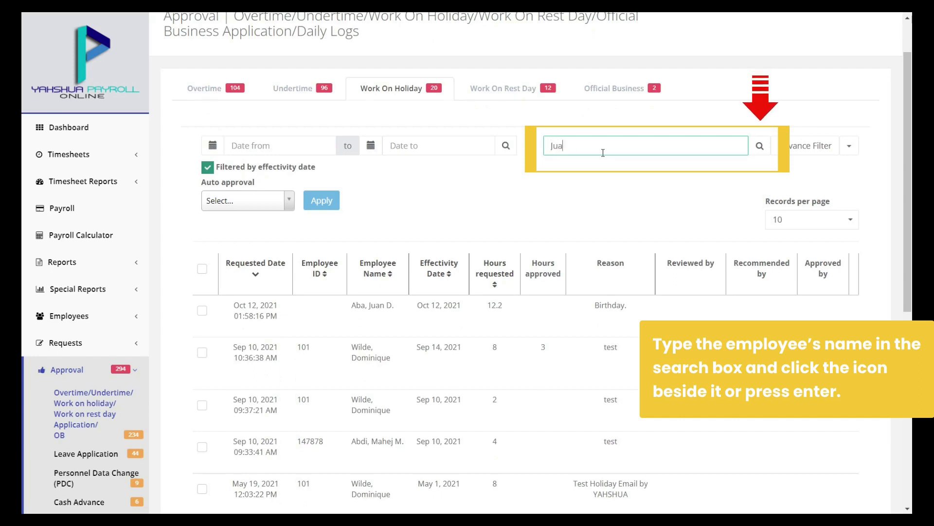
text(n D.)
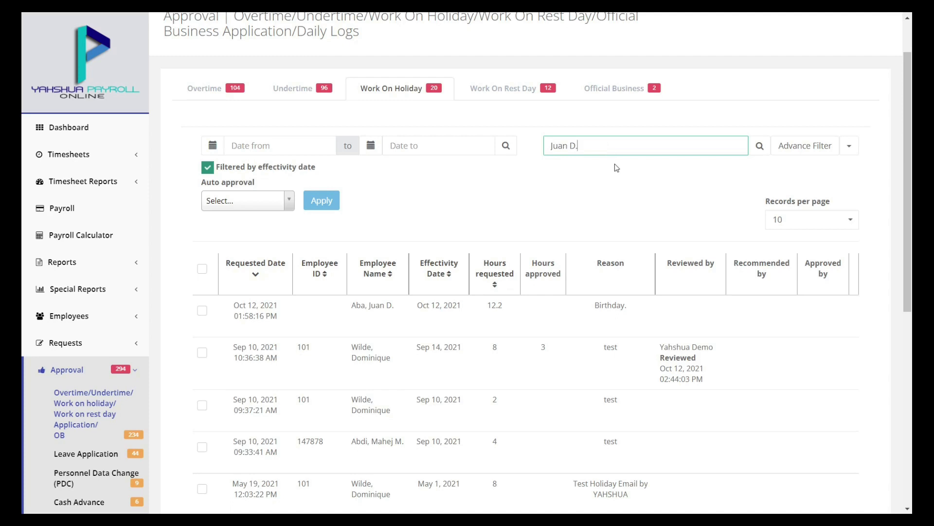
key(ctrl+a)
key(BackSpace)
click(660, 165)
Filter holiday requests to Normal payroll status and open the Birthday request
click(794, 147)
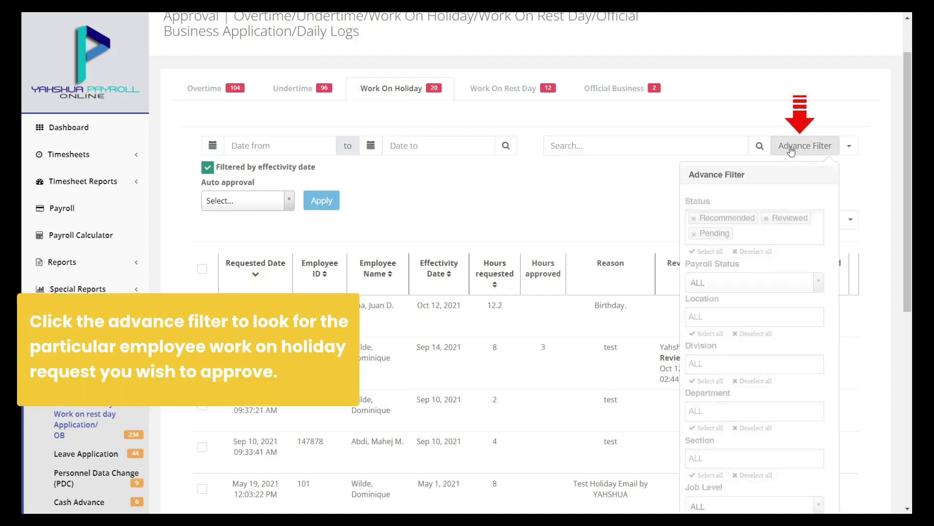
scroll(792, 149, down, 4)
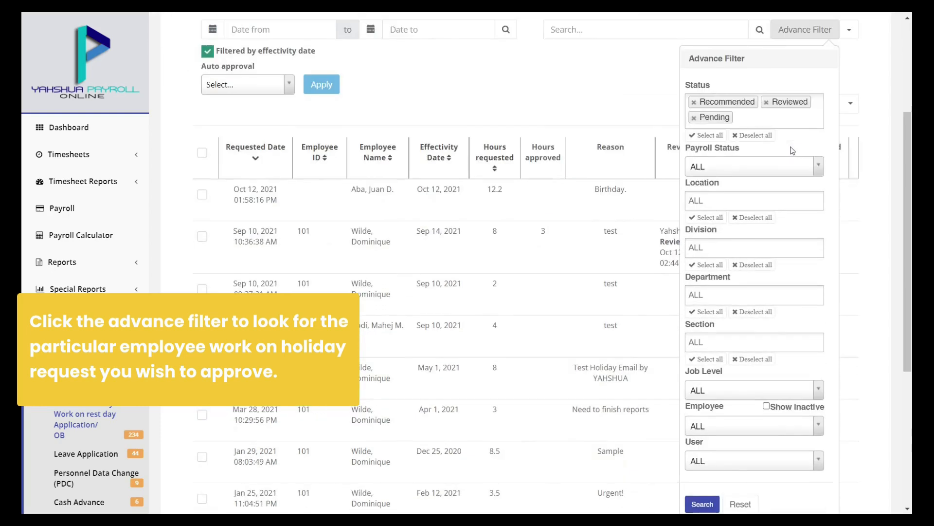
click(752, 112)
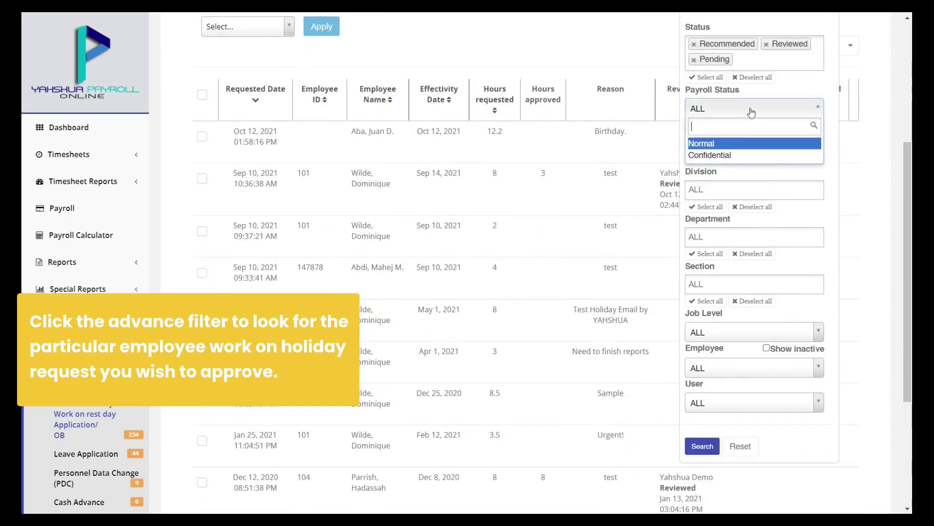
click(750, 144)
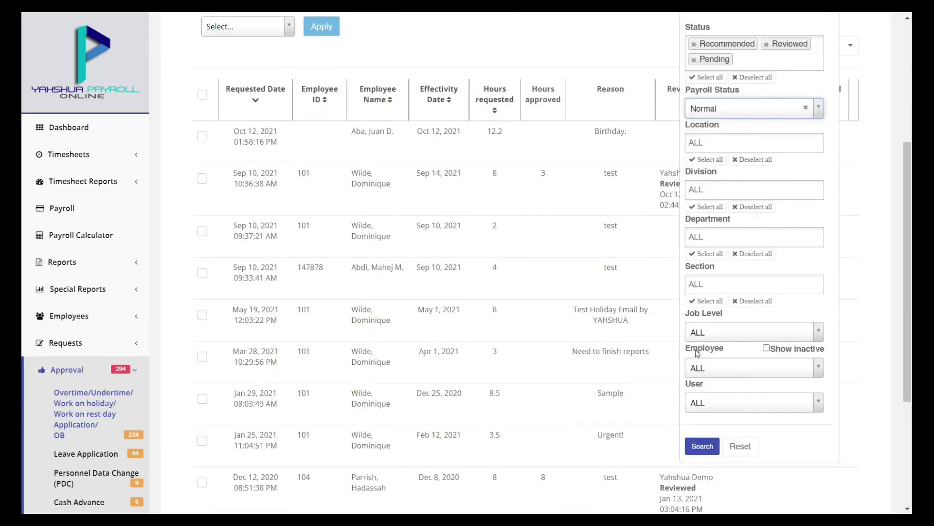
click(702, 447)
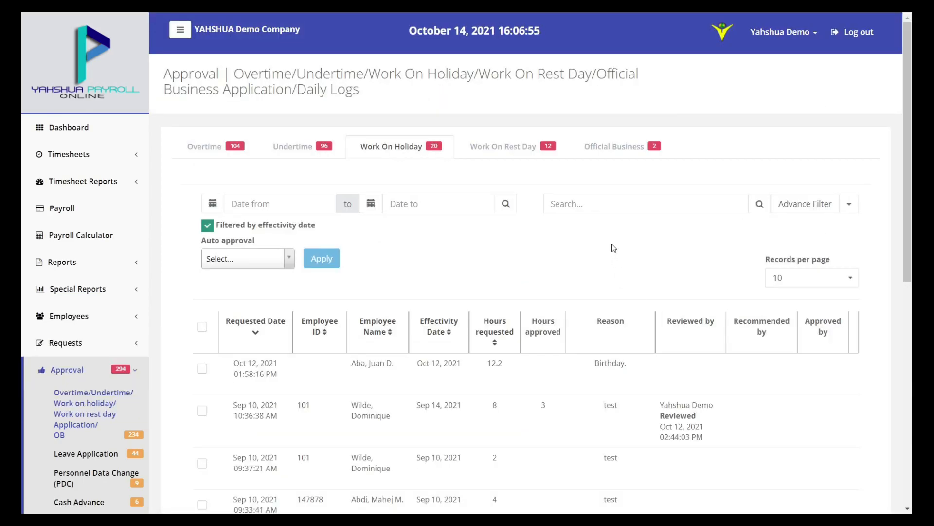
scroll(613, 248, down, 2)
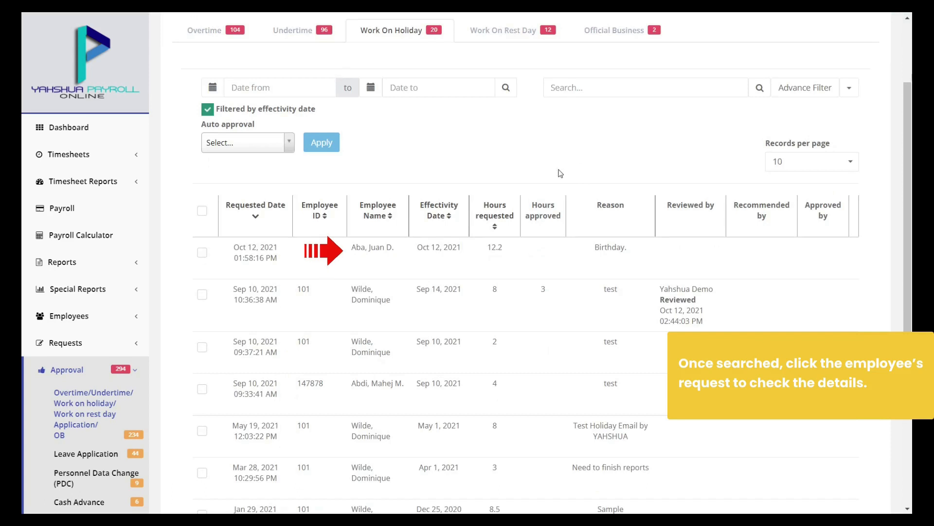
click(368, 259)
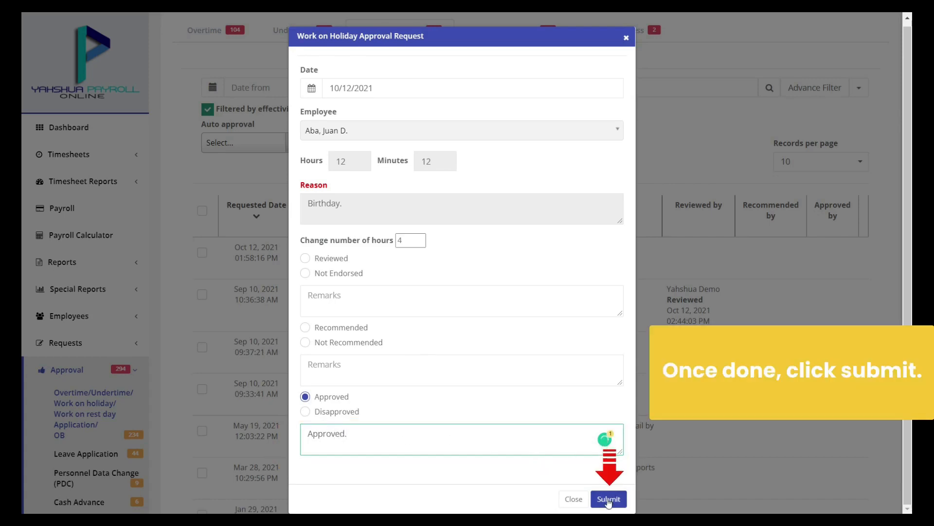
Submit the 4-hour Birthday holiday approval and confirm it with Yes
click(608, 499)
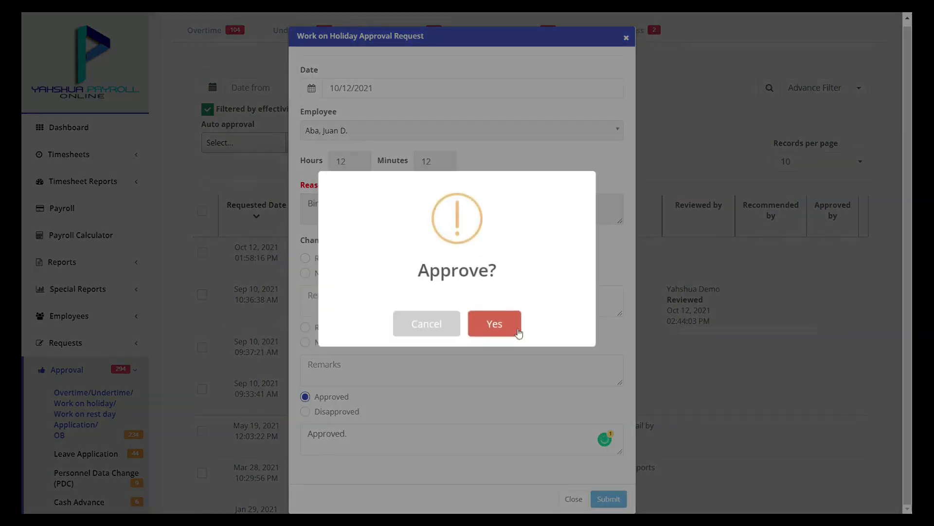
click(507, 321)
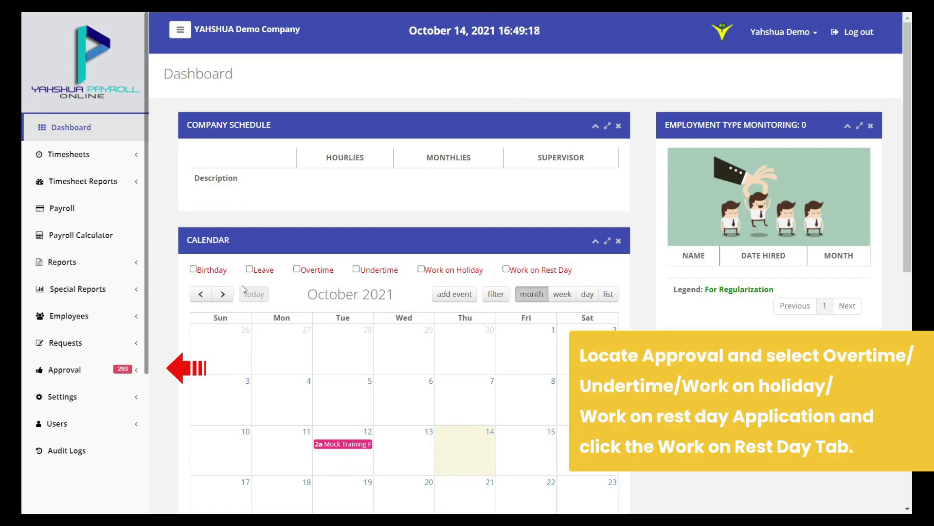
Switch to the Work On Rest Day approvals tab, leaving the employee search empty
click(118, 372)
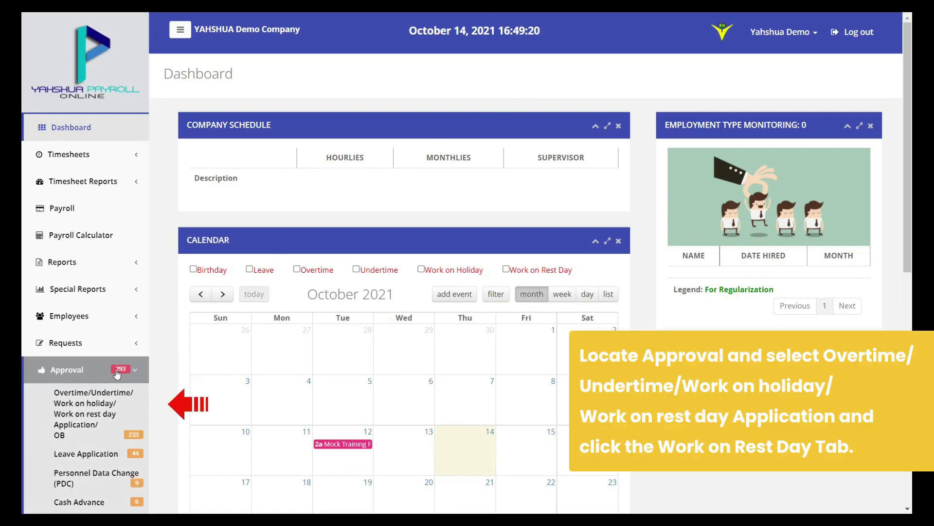
click(124, 411)
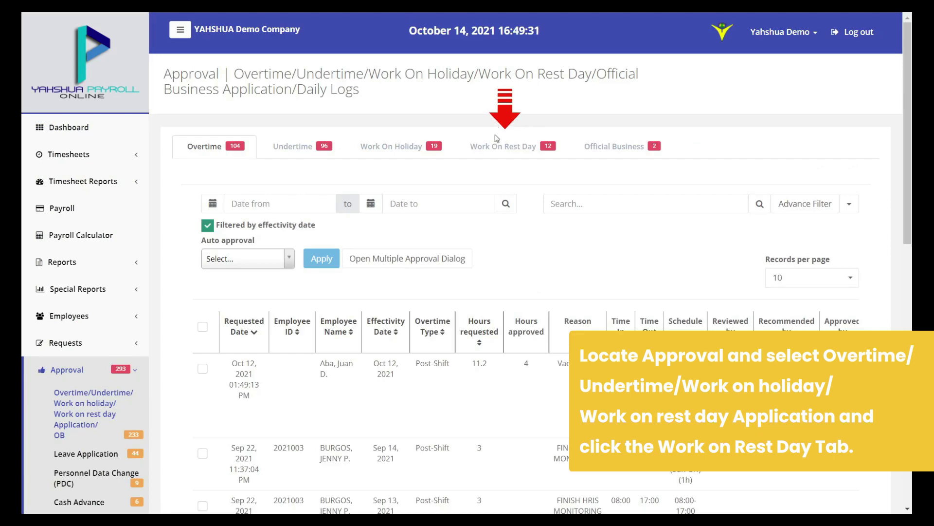
click(499, 151)
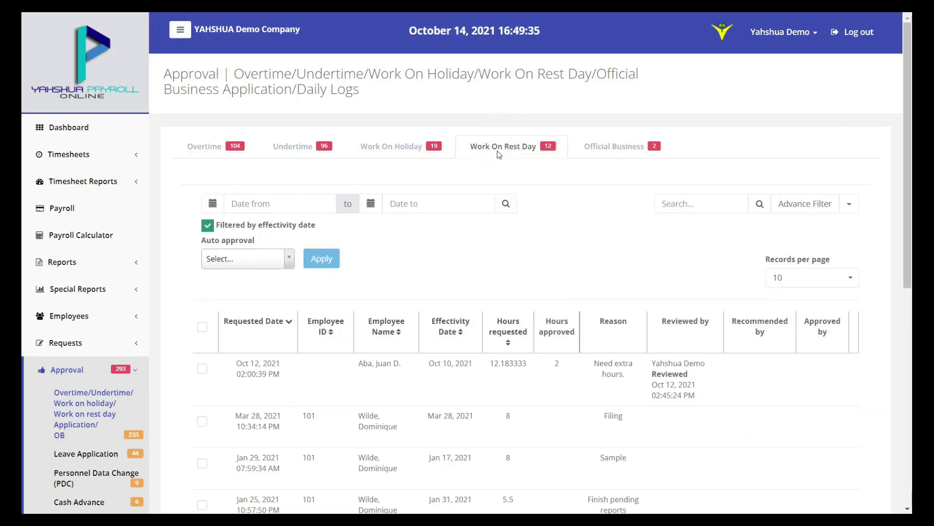
click(686, 201)
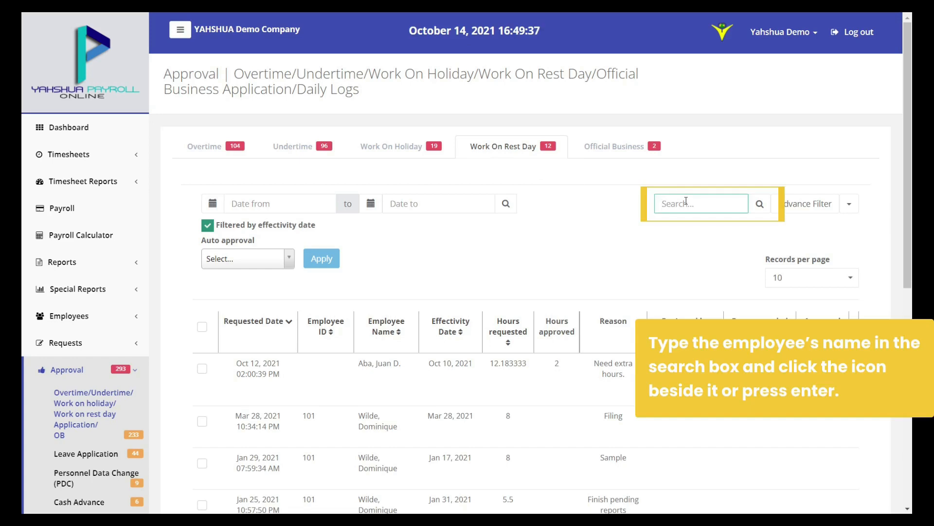
text(Juan D.)
key(ctrl+a)
key(BackSpace)
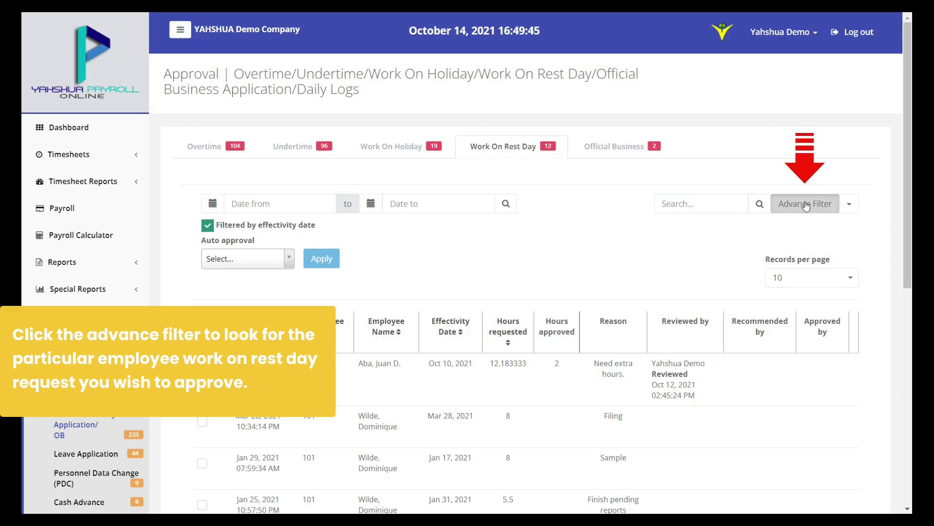
Filter rest-day requests to Normal payroll status and open the Mar 28, 2021 Filing request
click(806, 205)
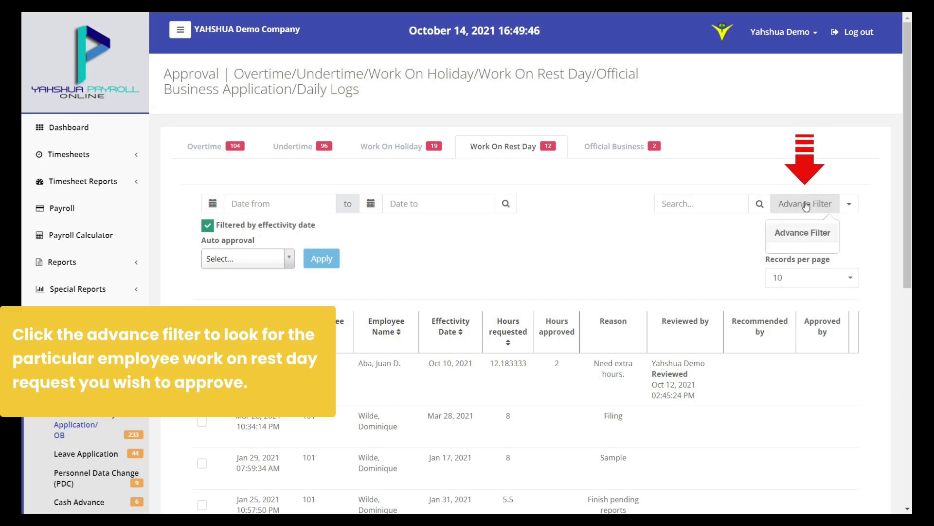
scroll(807, 207, down, 1)
scroll(806, 203, down, 4)
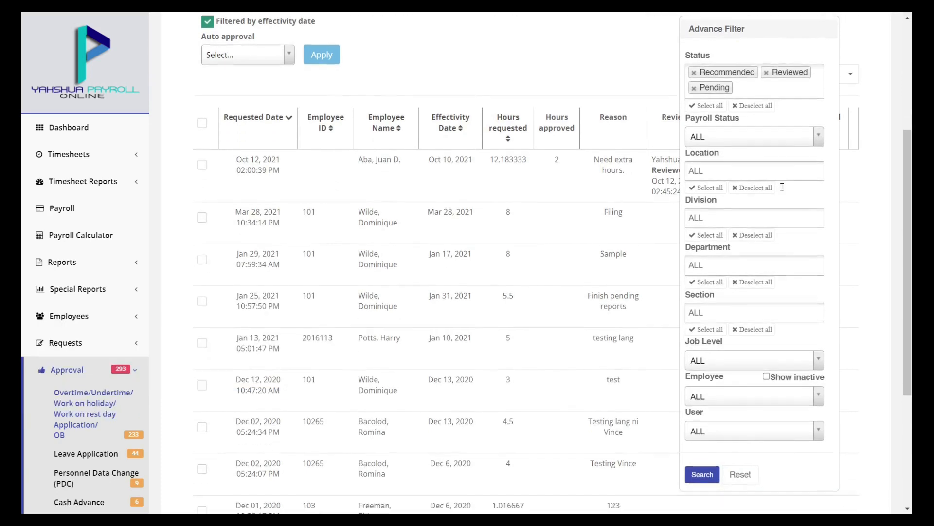
scroll(783, 191, down, 1)
click(756, 113)
click(752, 144)
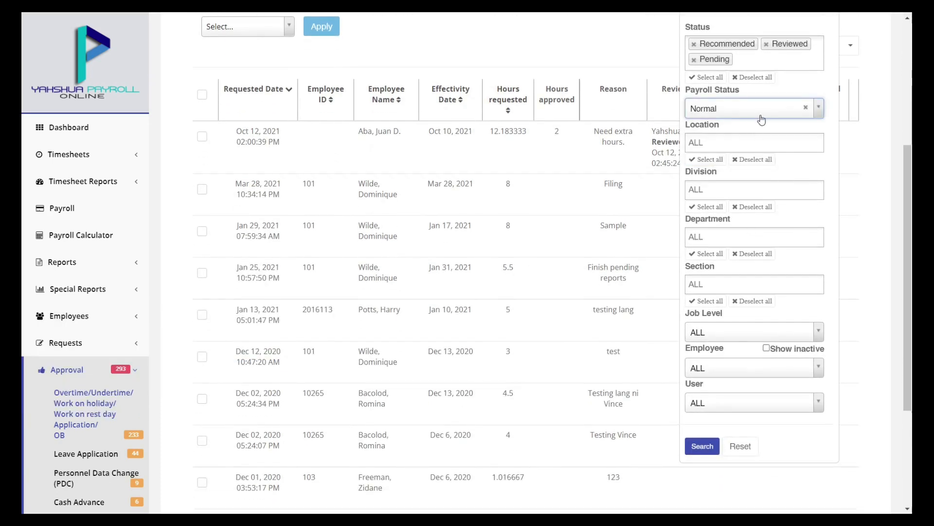
click(703, 446)
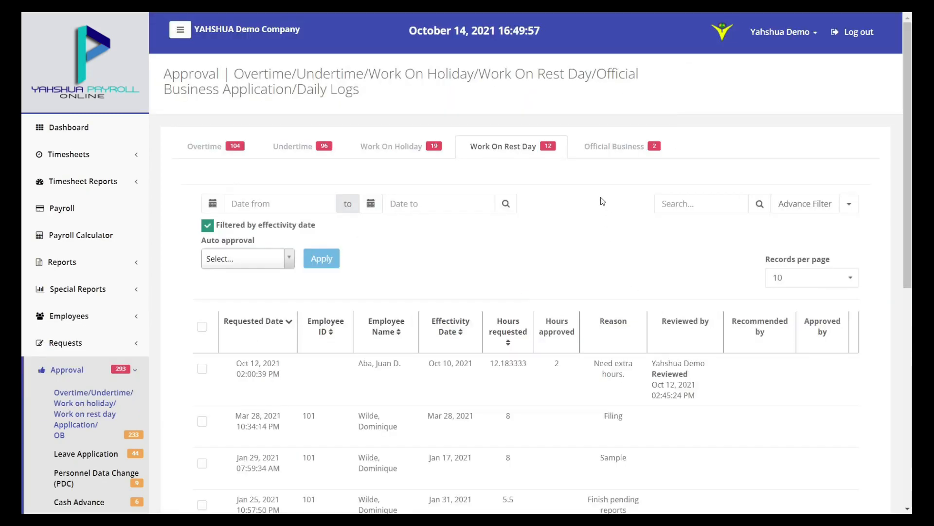
scroll(603, 201, down, 2)
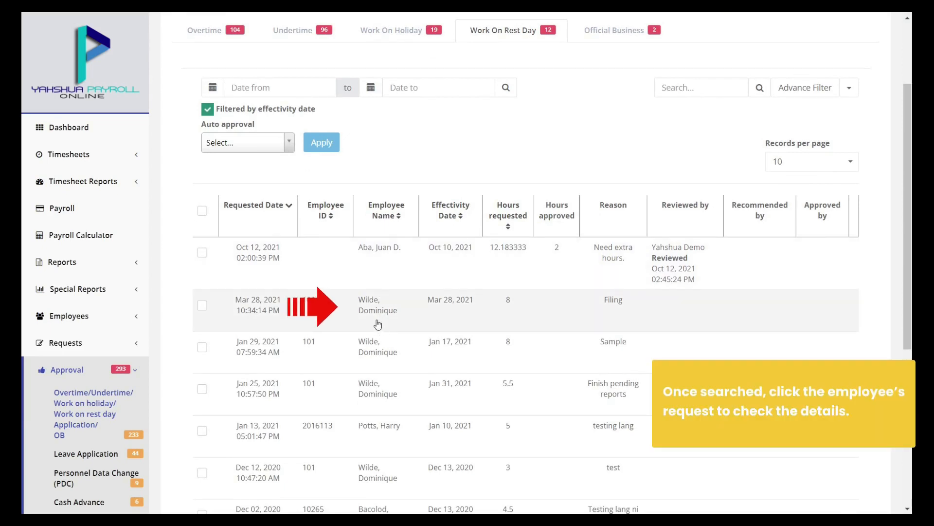
click(379, 324)
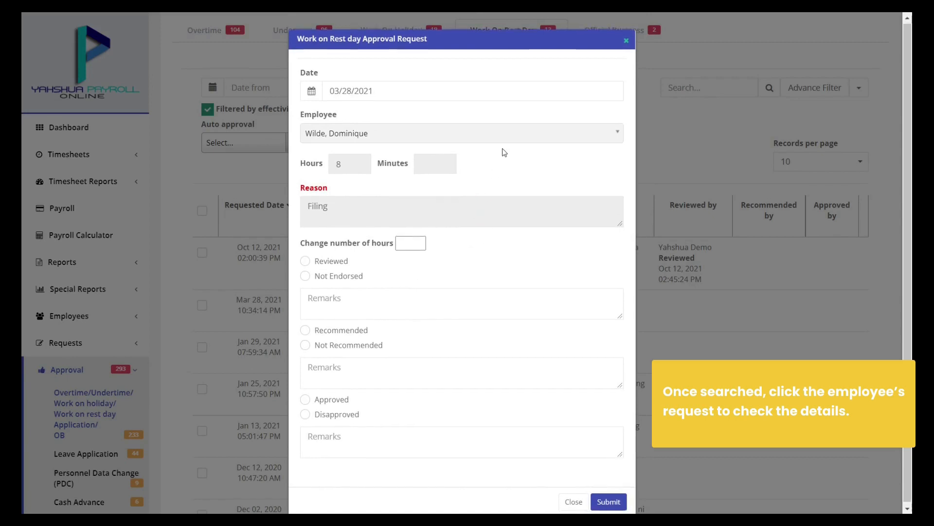
Approve the Mar 28 rest-day request at 4 hours with remark 'Approved.' and confirm submission
click(406, 242)
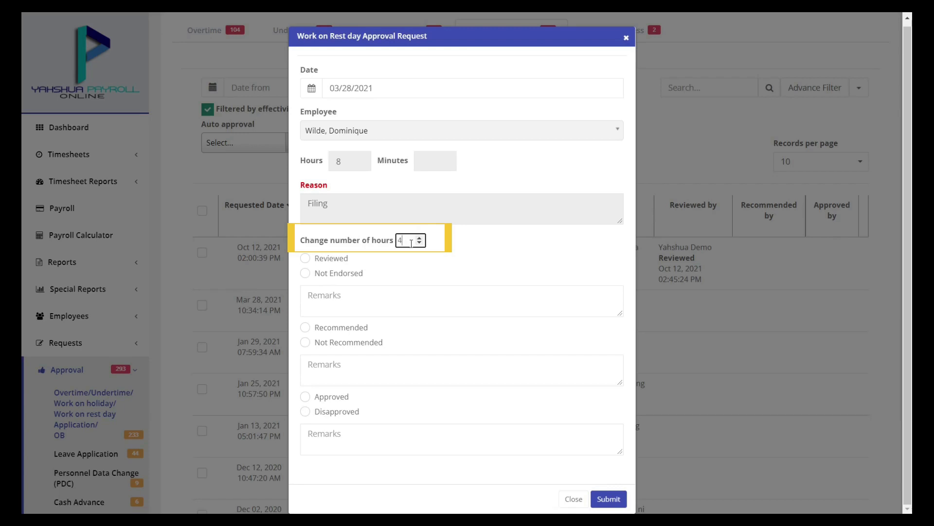
click(448, 248)
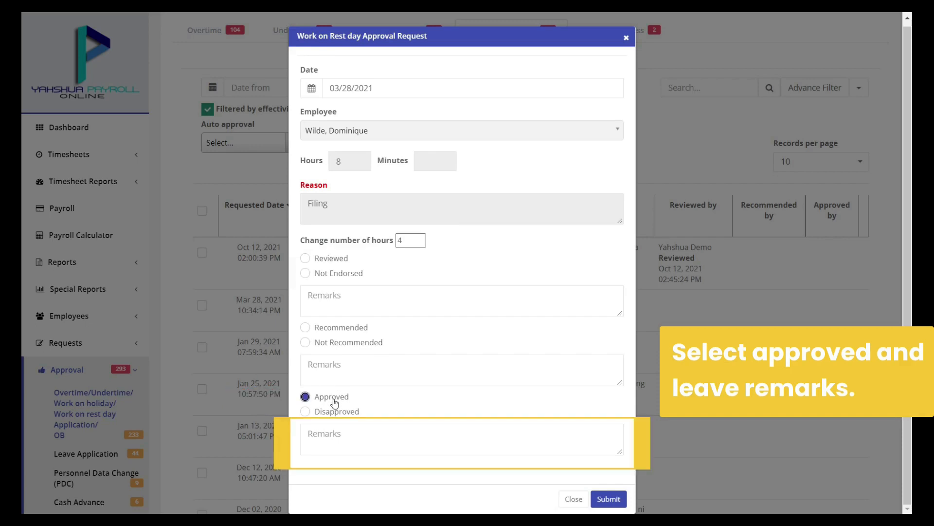
click(405, 437)
text(Approved.)
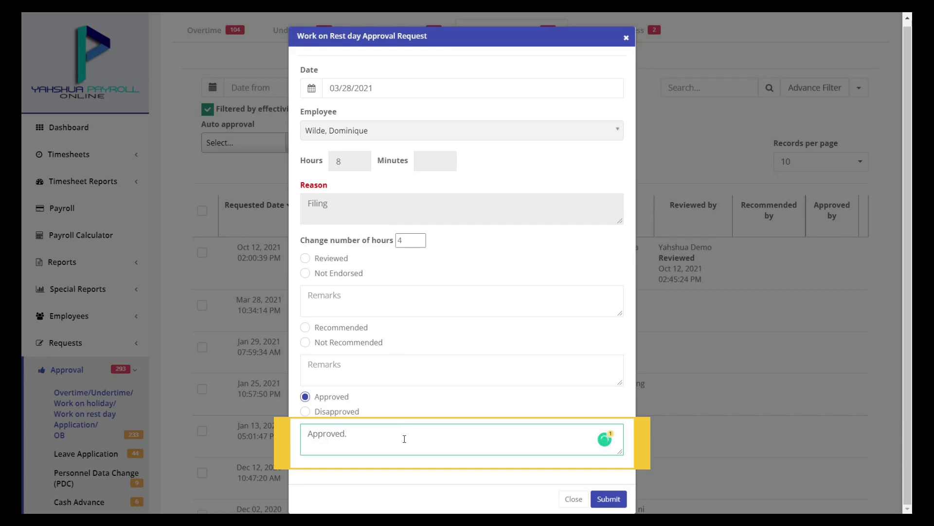
click(421, 475)
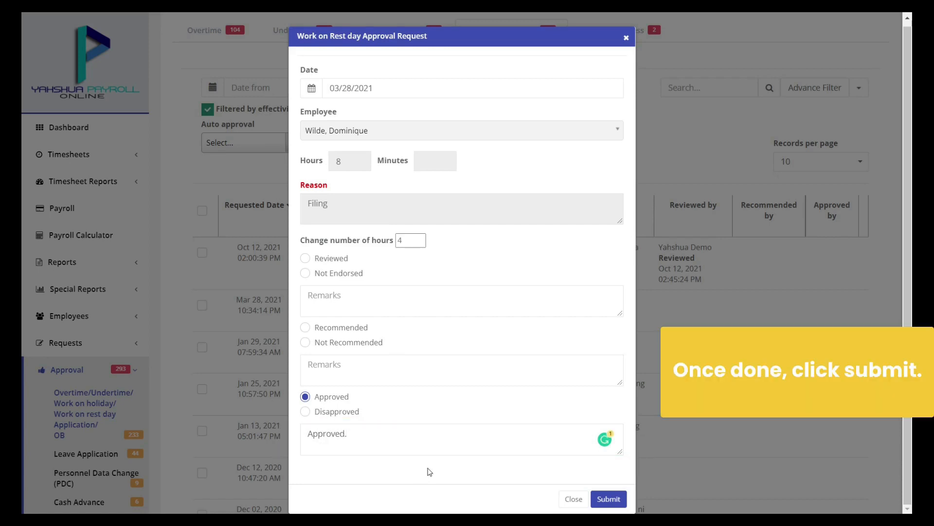
click(608, 504)
click(492, 319)
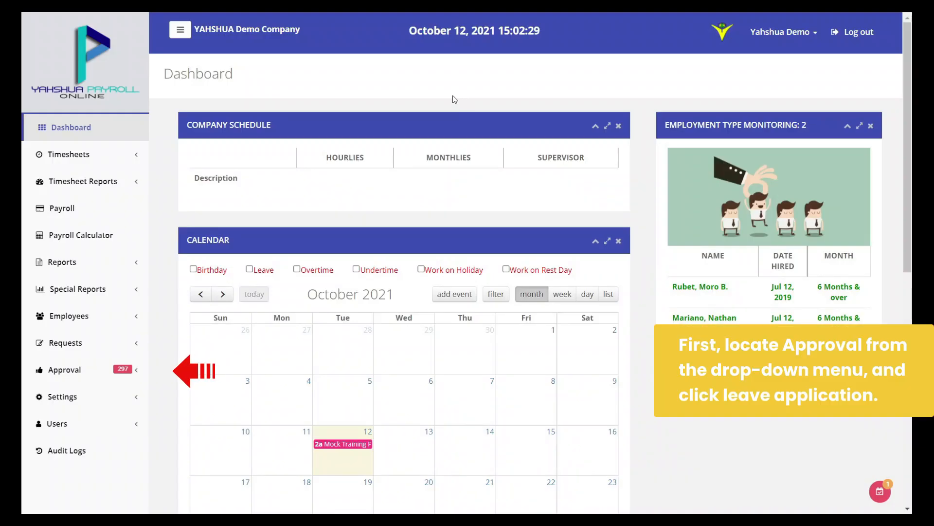
Open the pending leave applications and clear a trial employee-name search
click(119, 366)
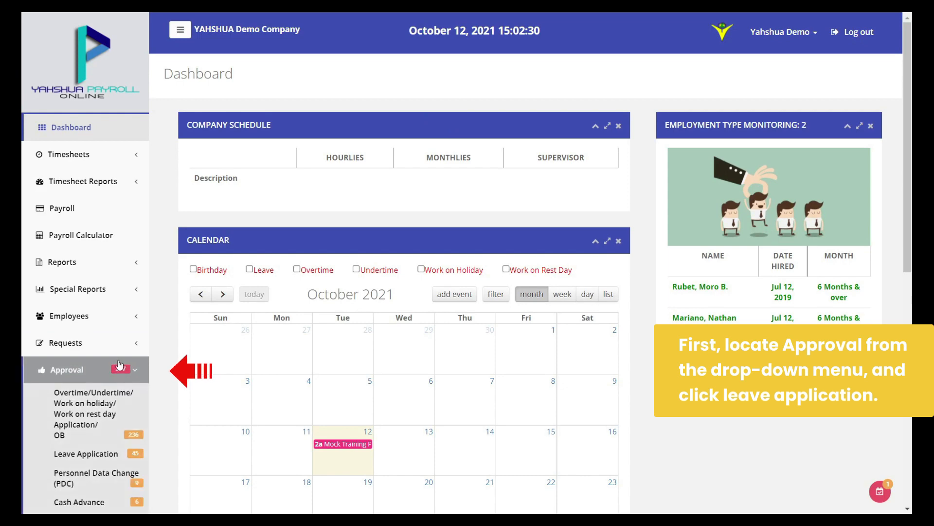
click(141, 454)
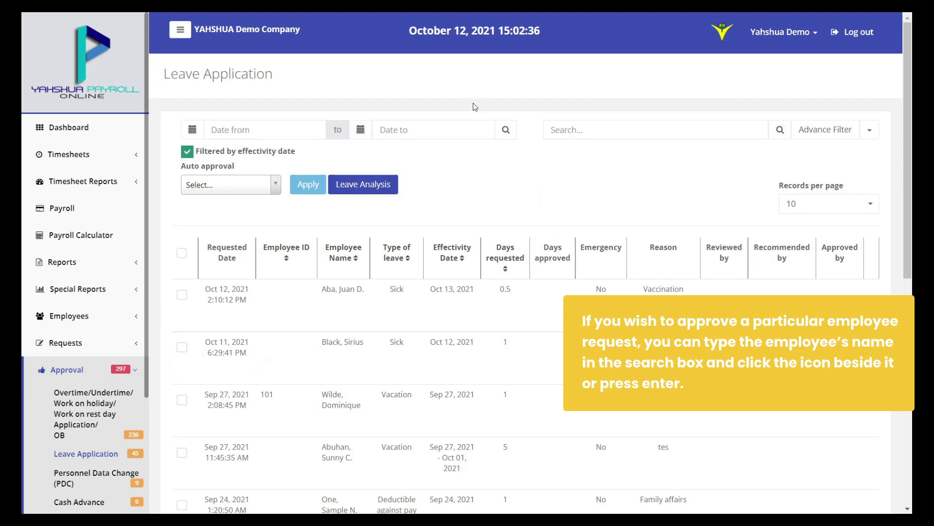
click(564, 130)
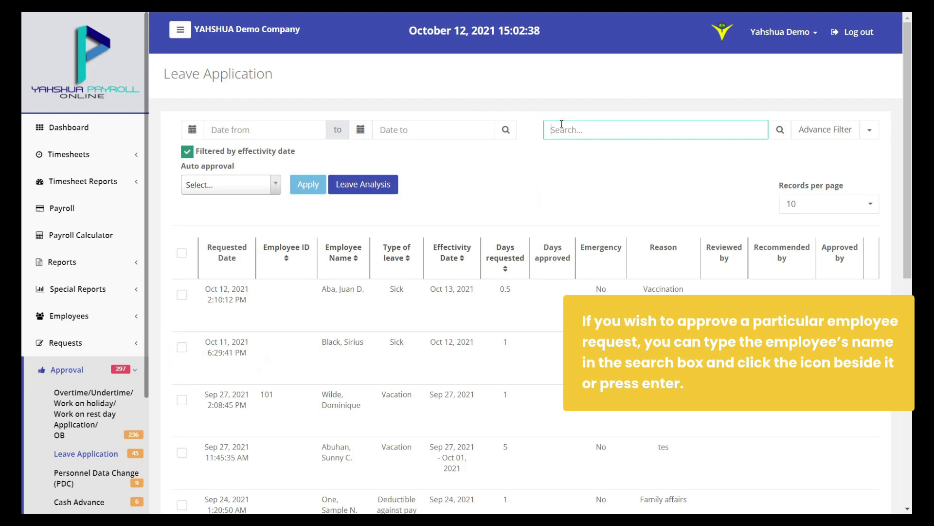
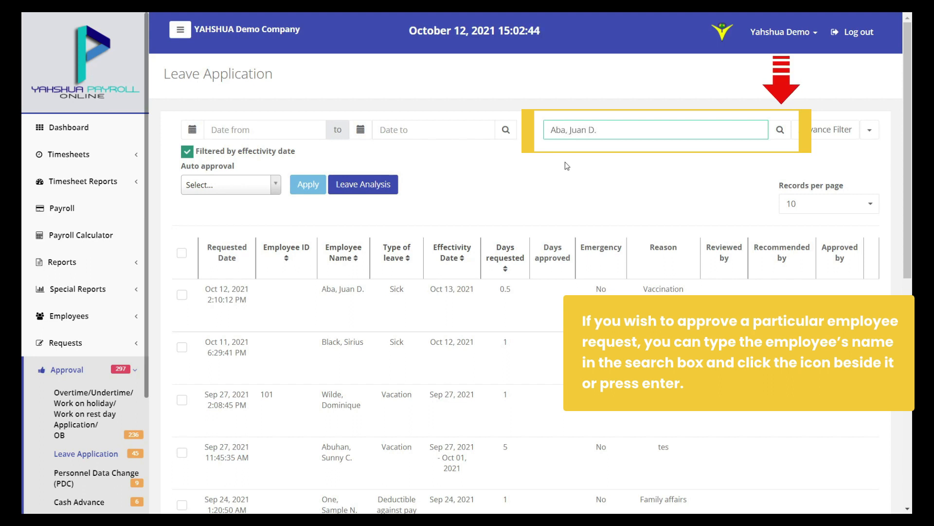
key(ctrl+a)
key(BackSpace)
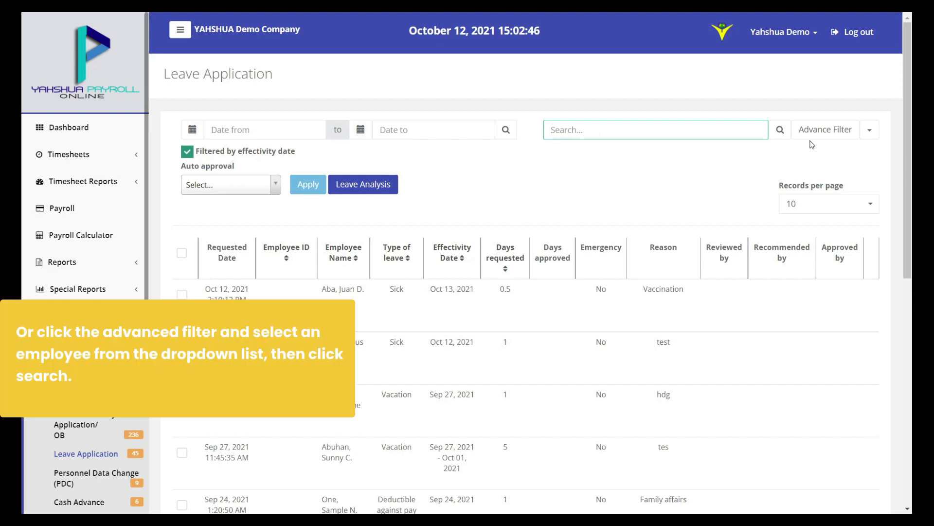
Search the leave applications with Payroll Status set to Normal, then close the advanced filters
click(837, 138)
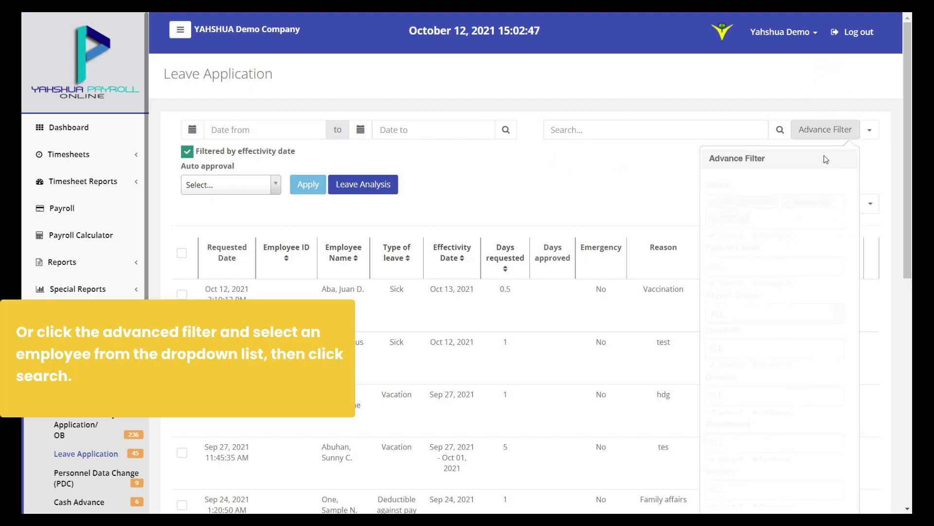
scroll(785, 239, down, 1)
scroll(784, 239, down, 1)
click(769, 198)
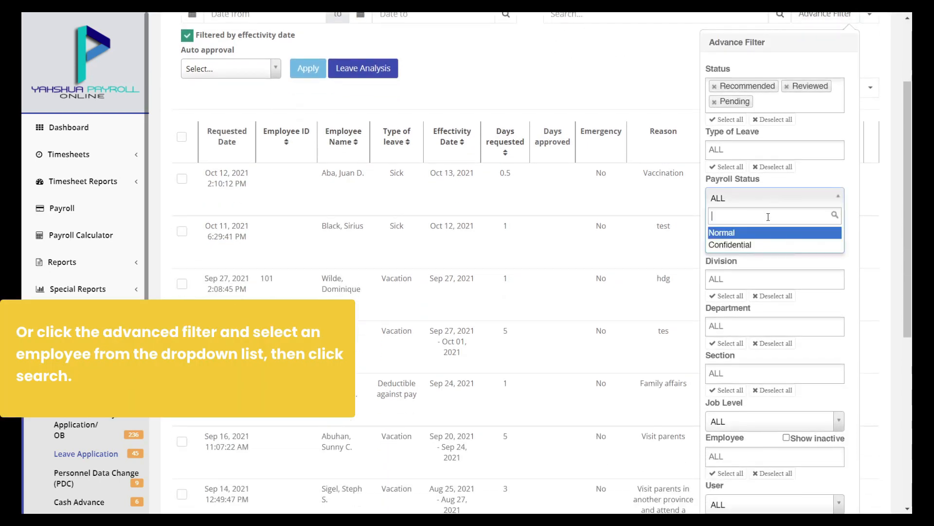
click(768, 233)
scroll(768, 235, down, 1)
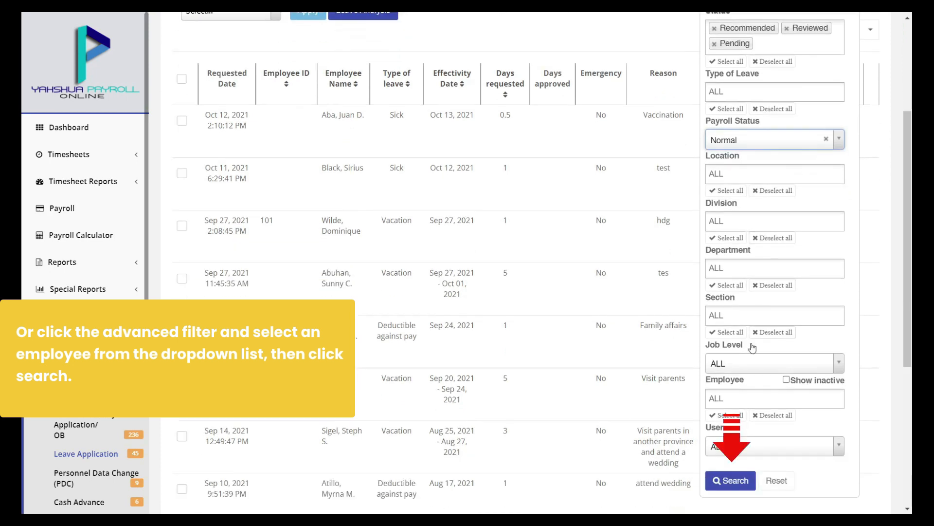
click(734, 482)
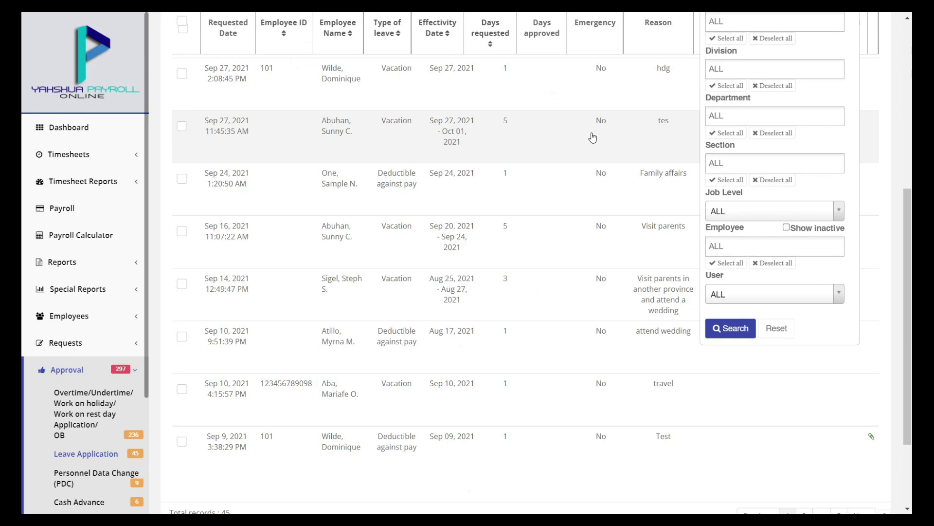
scroll(593, 137, up, 4)
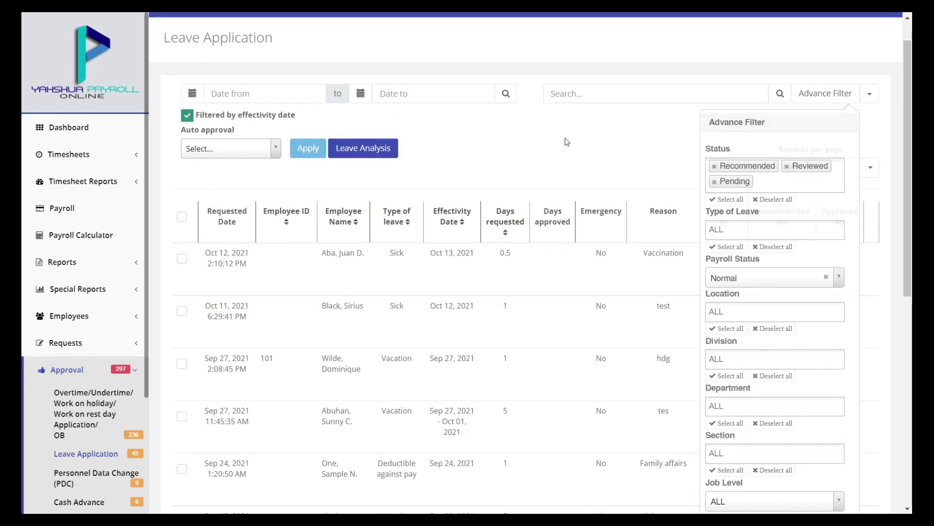
click(525, 151)
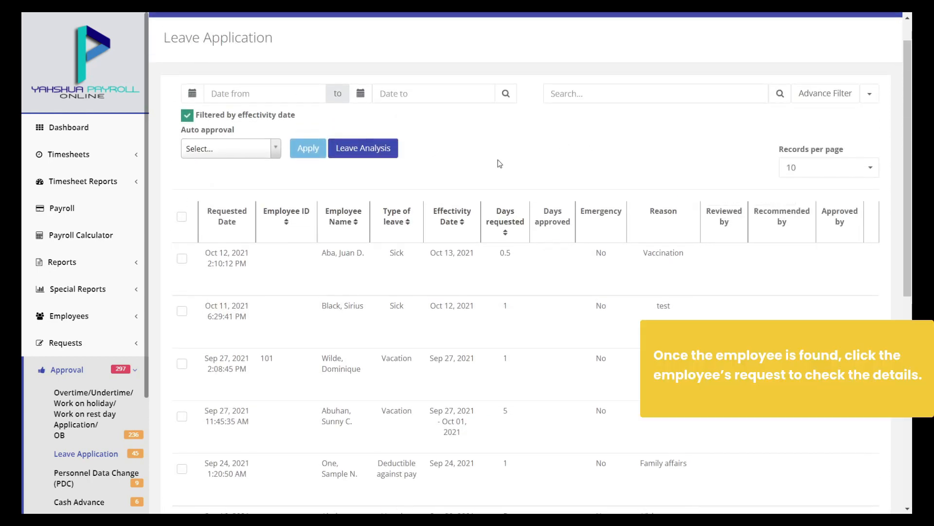
Open the Oct 12 sick leave request, make it Whole Day and keep Sick as the leave type
click(348, 258)
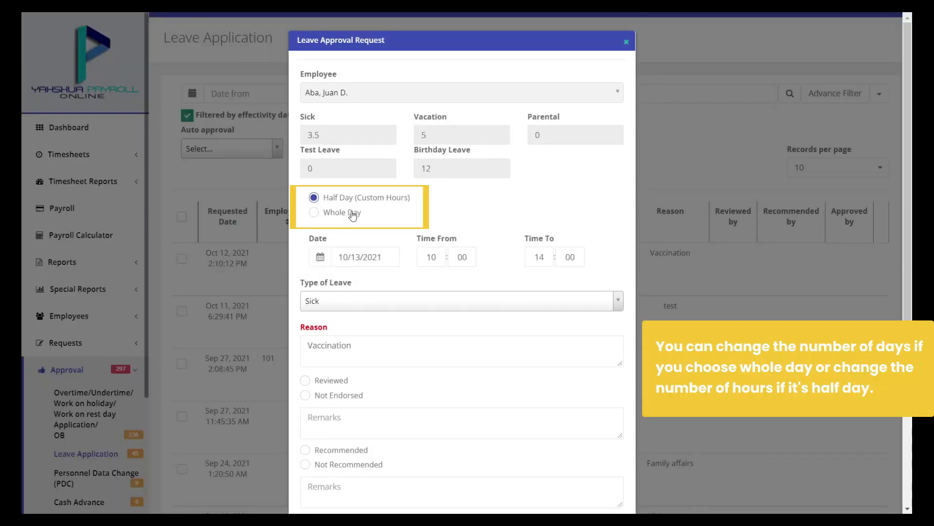
click(337, 217)
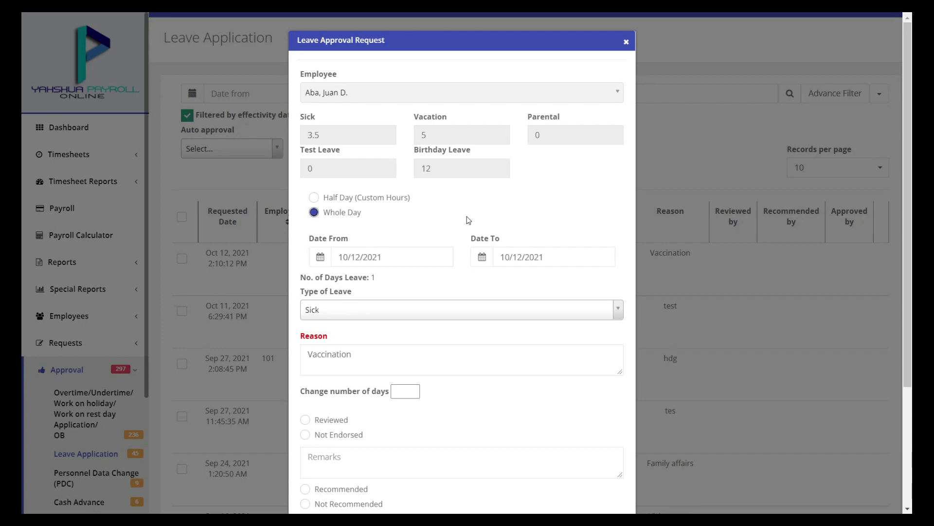
scroll(465, 217, down, 2)
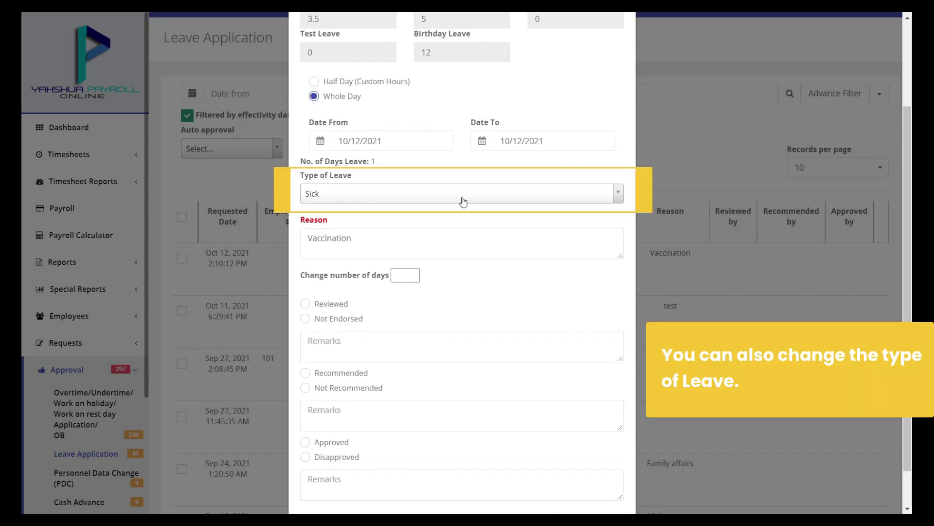
click(463, 202)
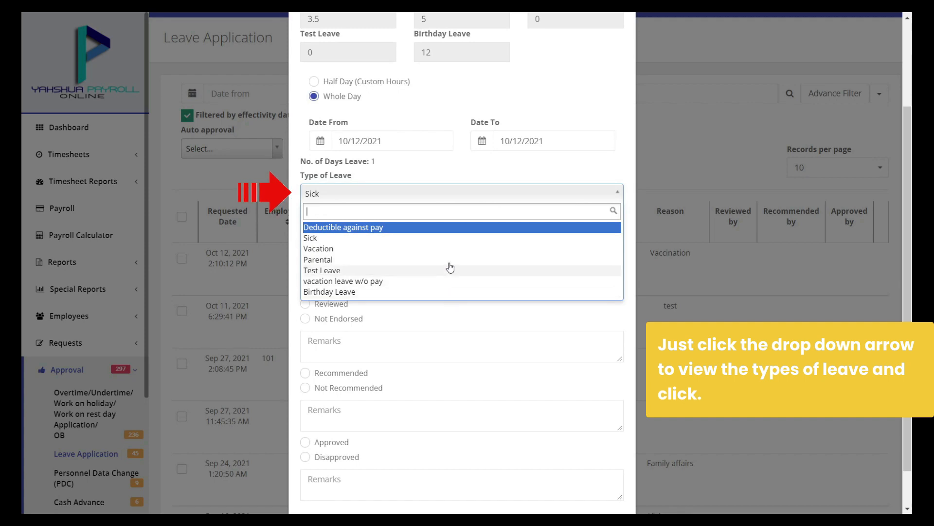
click(448, 239)
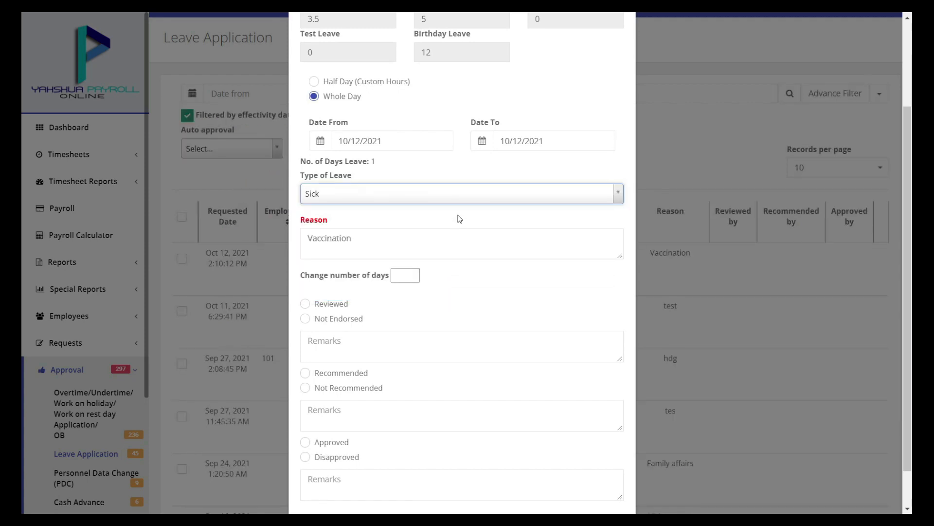
Set the number of days to 1, mark it Approved and confirm the submission
scroll(460, 219, down, 1)
click(405, 229)
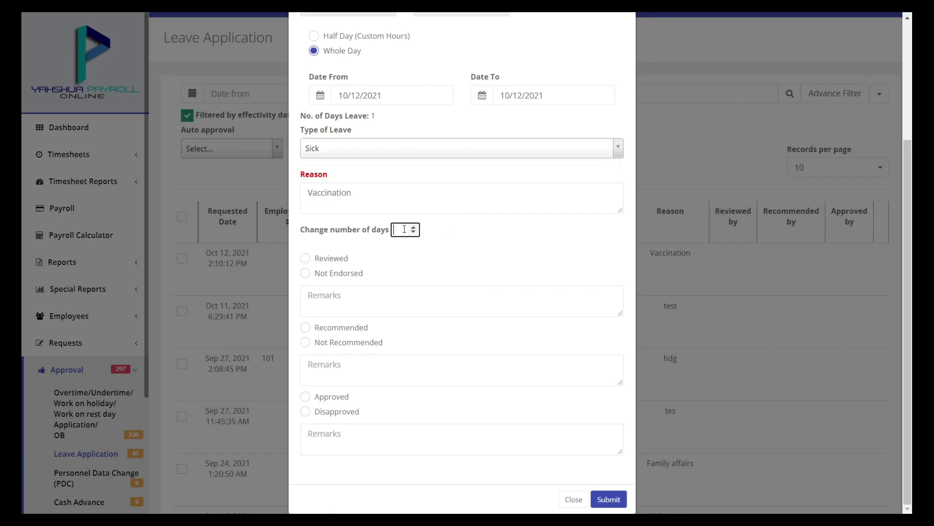
text(1)
click(461, 232)
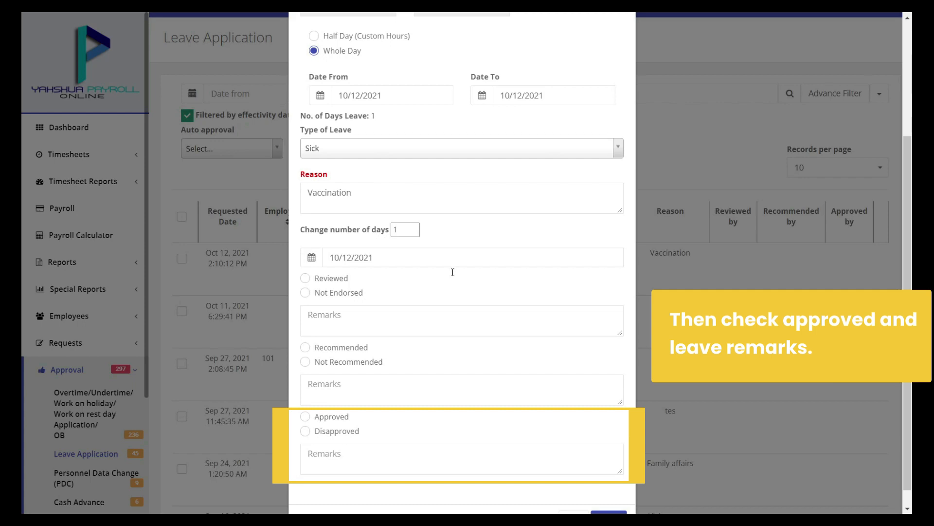
click(344, 418)
scroll(459, 405, down, 1)
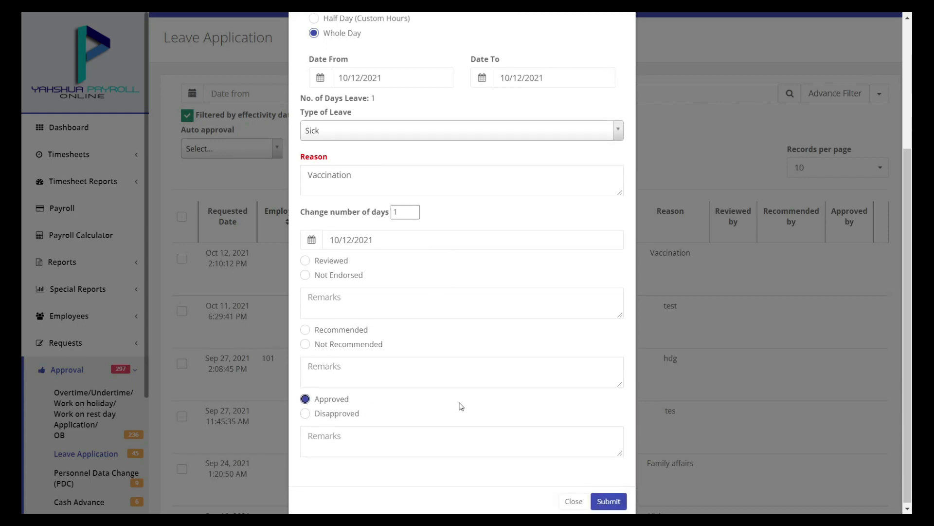
click(609, 500)
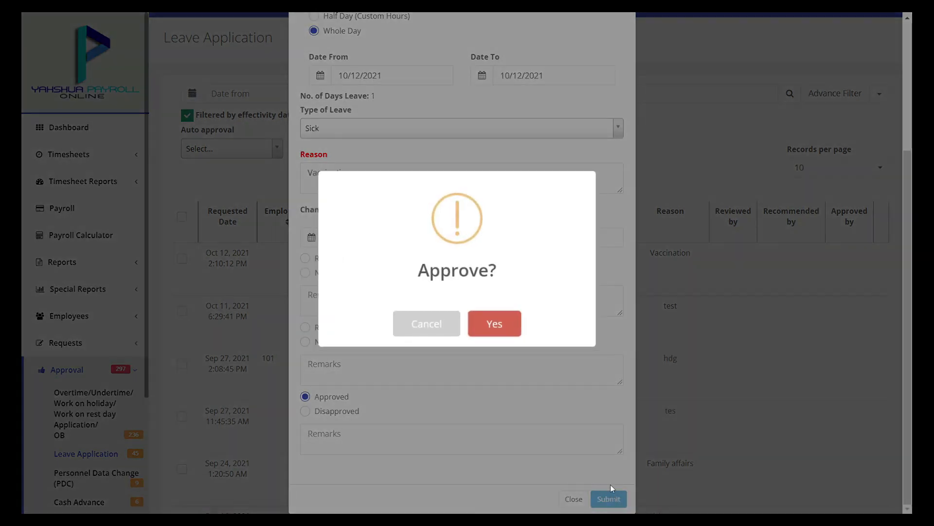
click(508, 331)
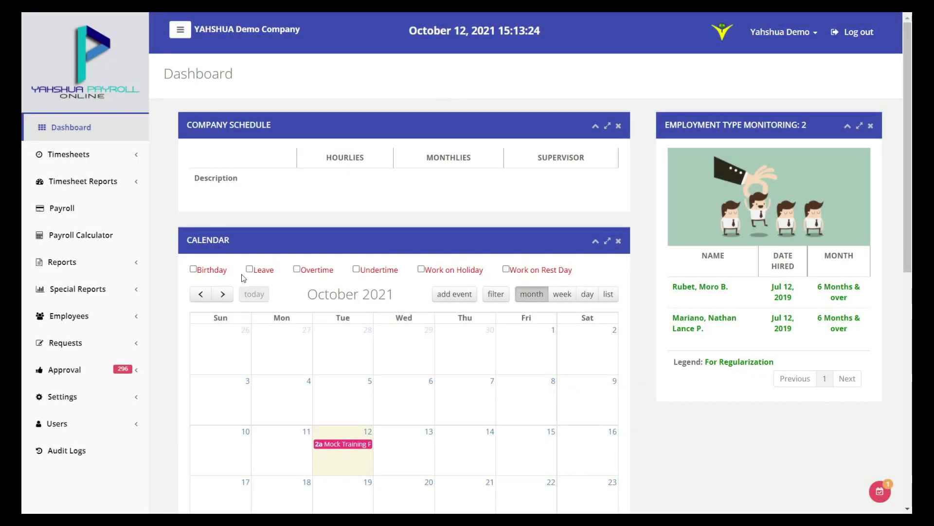
Go to the Cash Advance approvals list under Approval
click(97, 370)
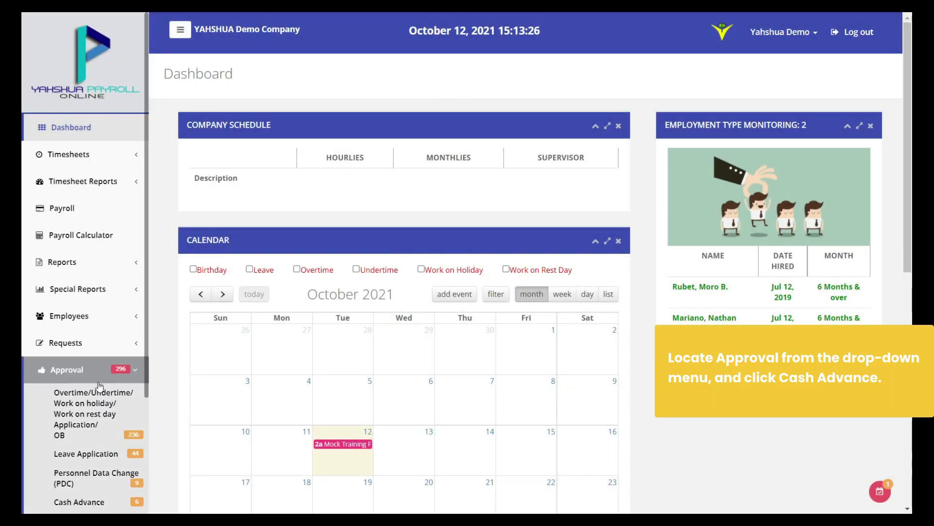
scroll(100, 382, down, 3)
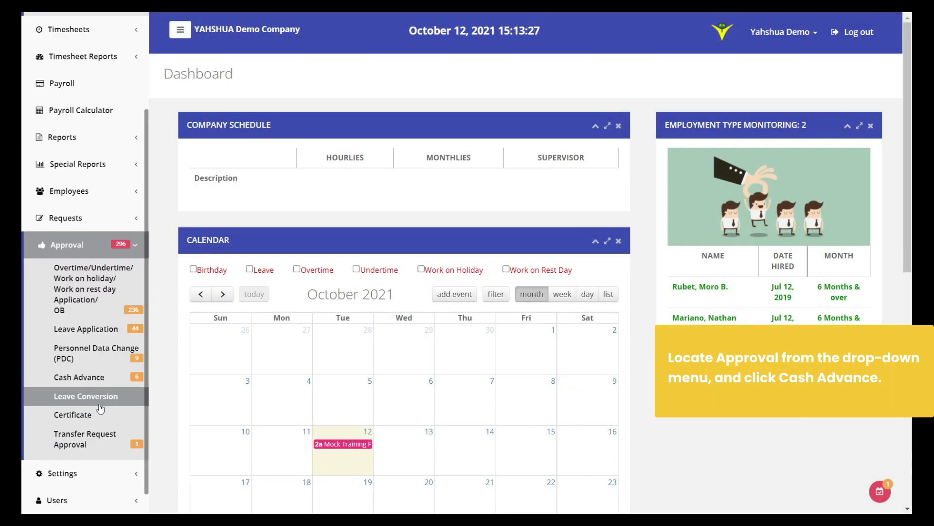
click(120, 380)
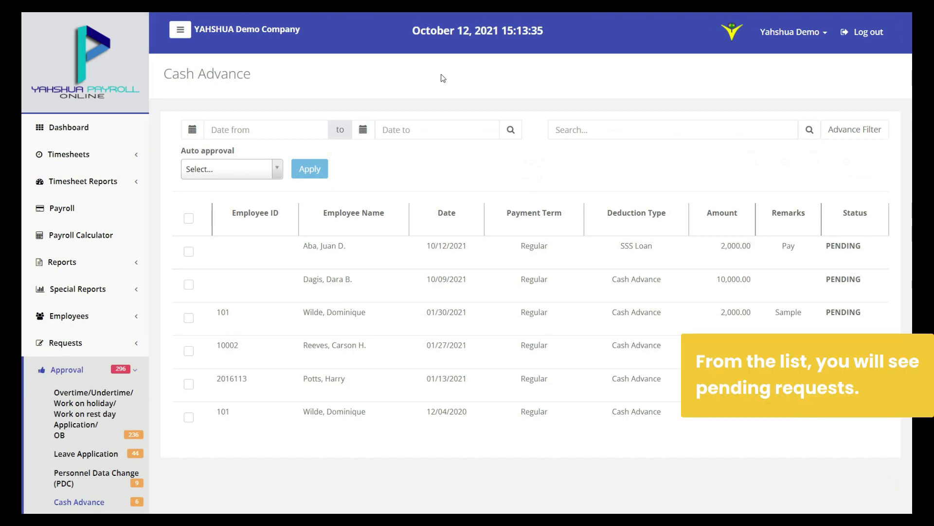
click(433, 129)
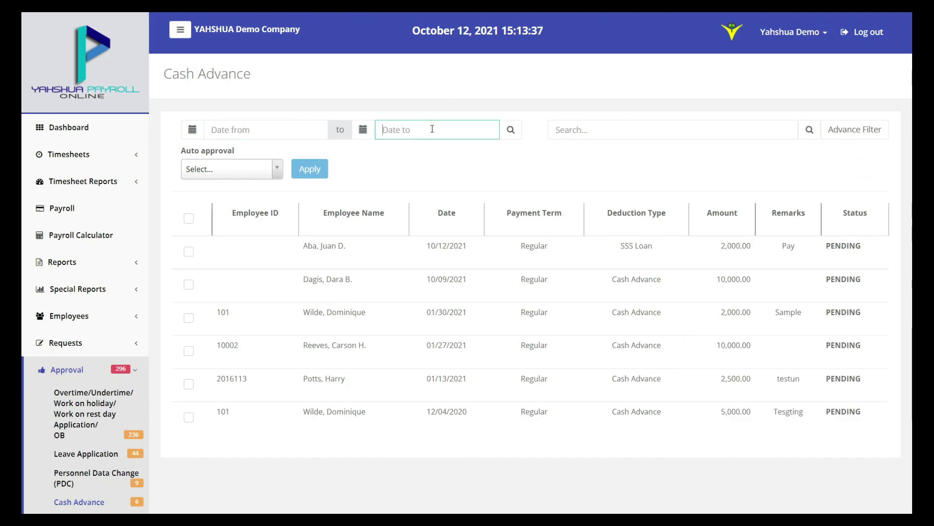
Search by the employee's name and open their 10,000.00 cash advance request
click(599, 137)
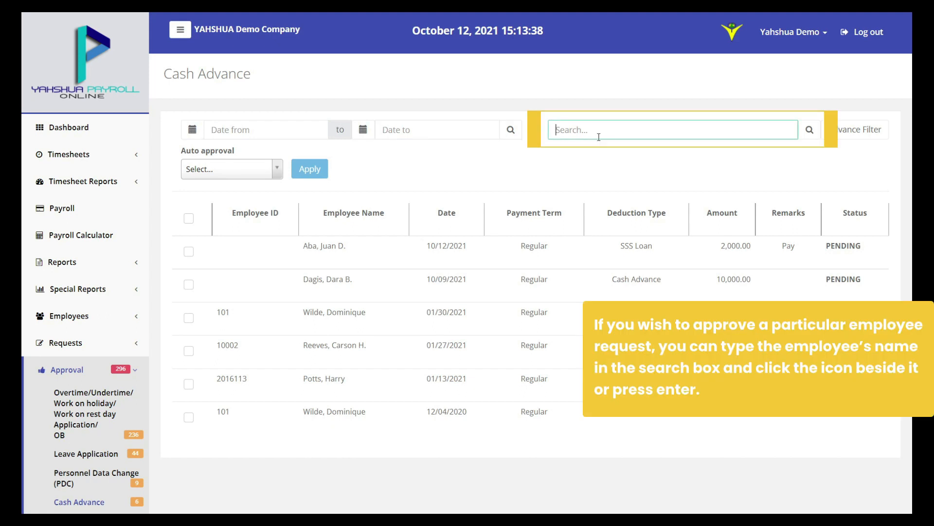
text(dagi)
key(ctrl+a)
text(Da)
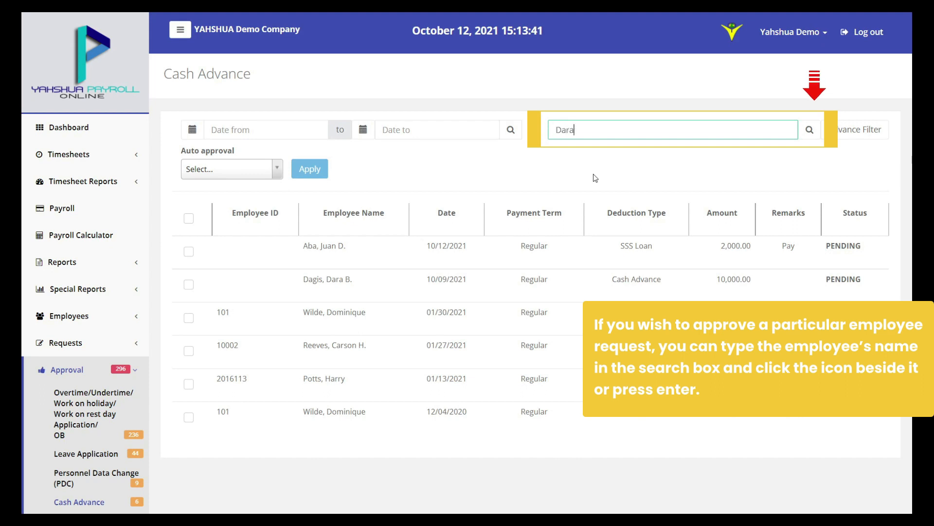
key(Return)
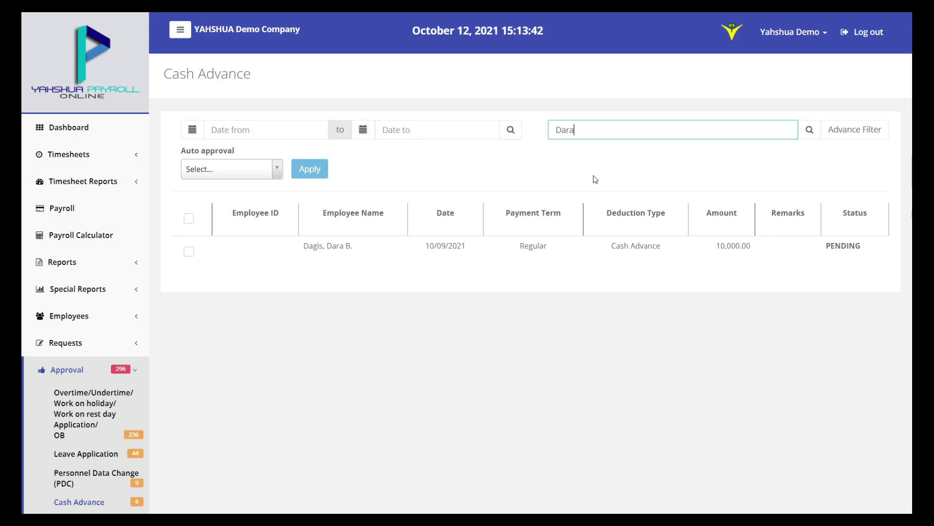
click(327, 254)
Open the cash advance request and change the amount per deduction to 2,200.00
click(327, 254)
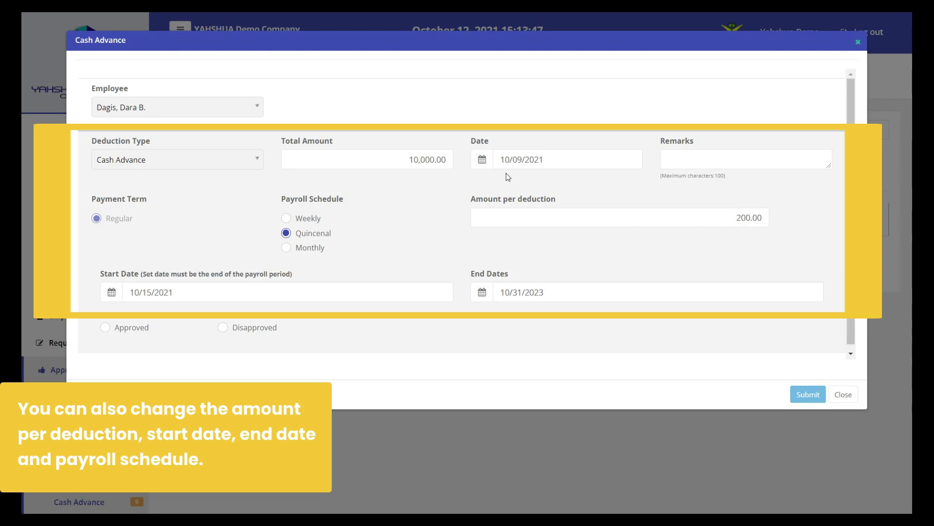
click(567, 162)
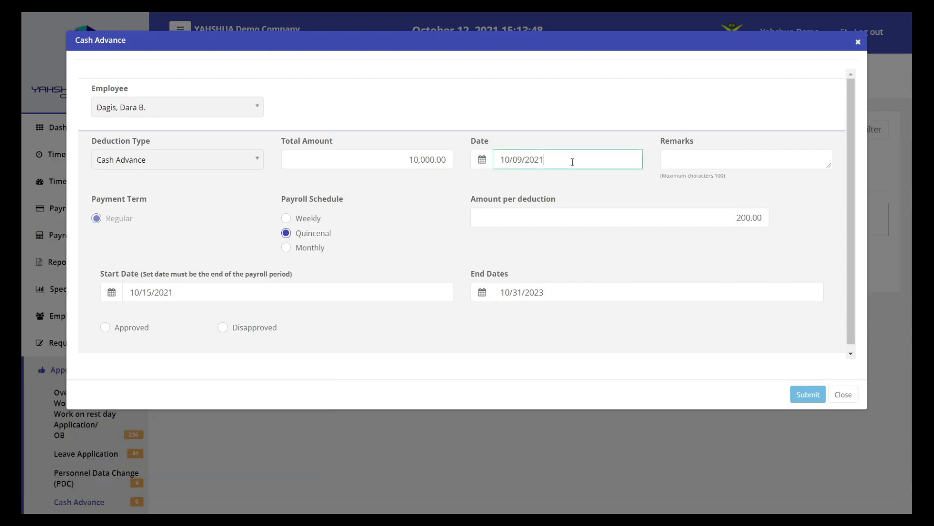
click(482, 161)
click(484, 165)
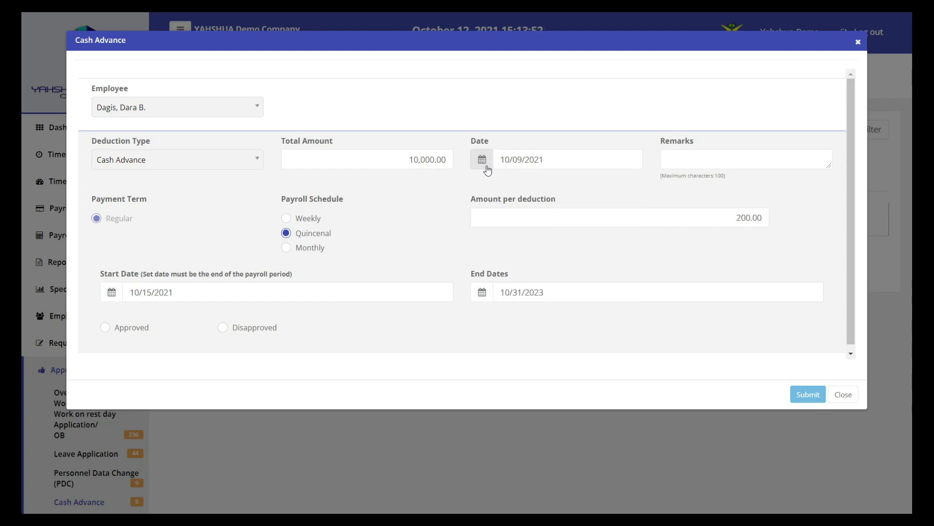
click(605, 211)
text(2)
click(633, 238)
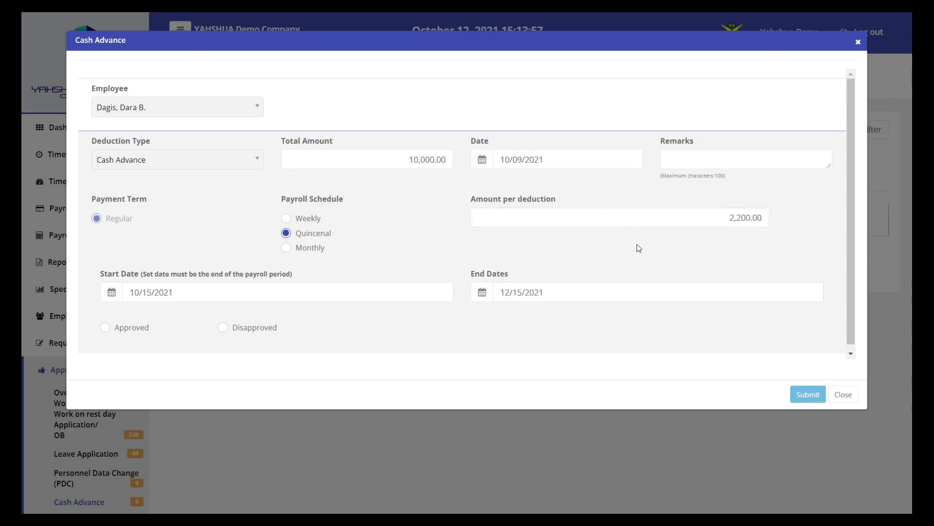
Leave the start and end dates unchanged, mark it Approved, and confirm the deduction submission
click(113, 293)
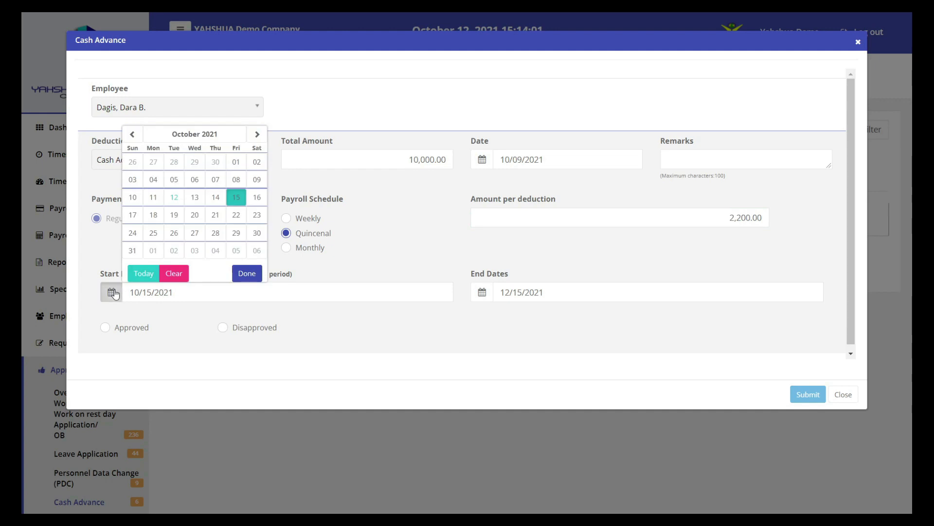
click(113, 292)
click(482, 292)
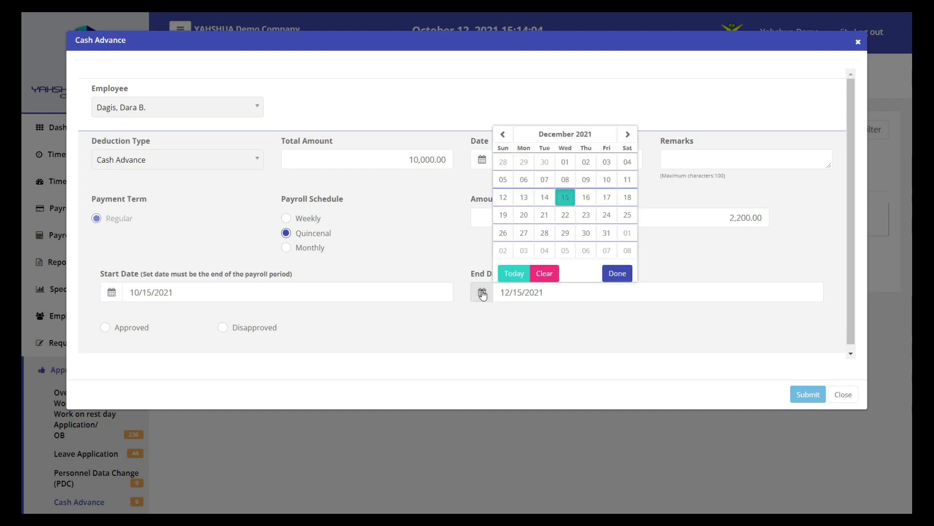
click(482, 293)
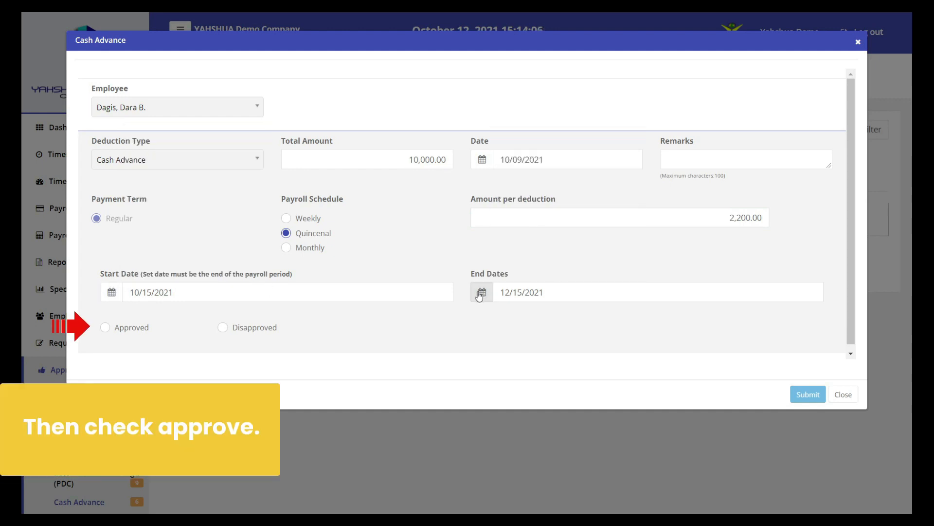
click(105, 329)
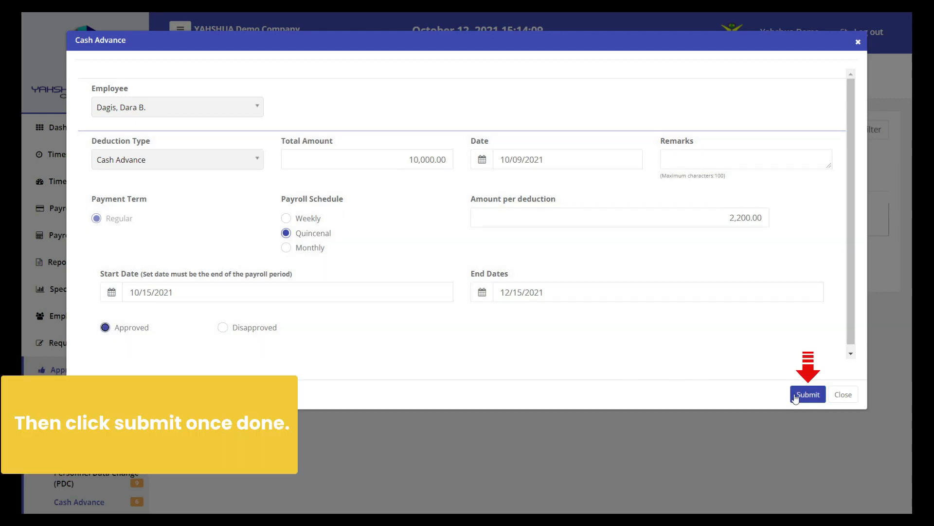
click(793, 394)
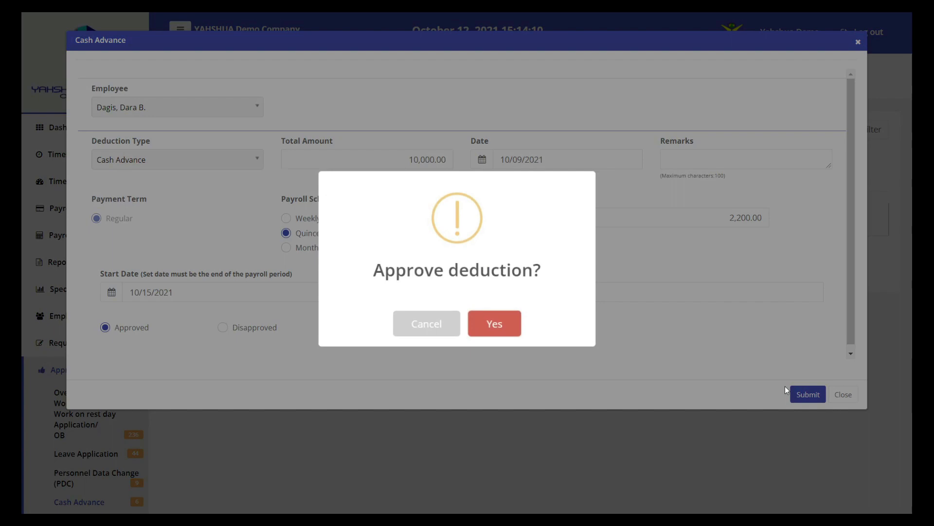
click(519, 333)
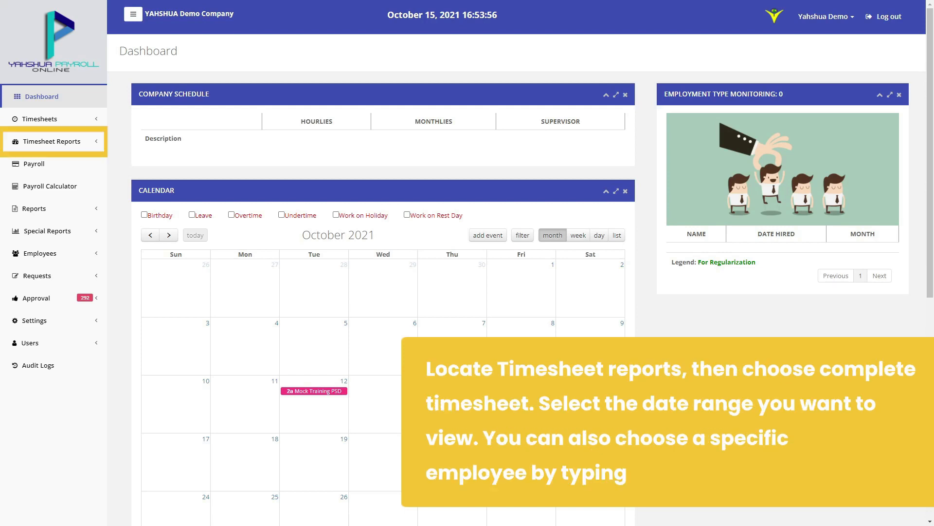
Switch from Complete Timesheets to the Incomplete Timesheets report for 10/12/2021–10/15/2021
click(68, 193)
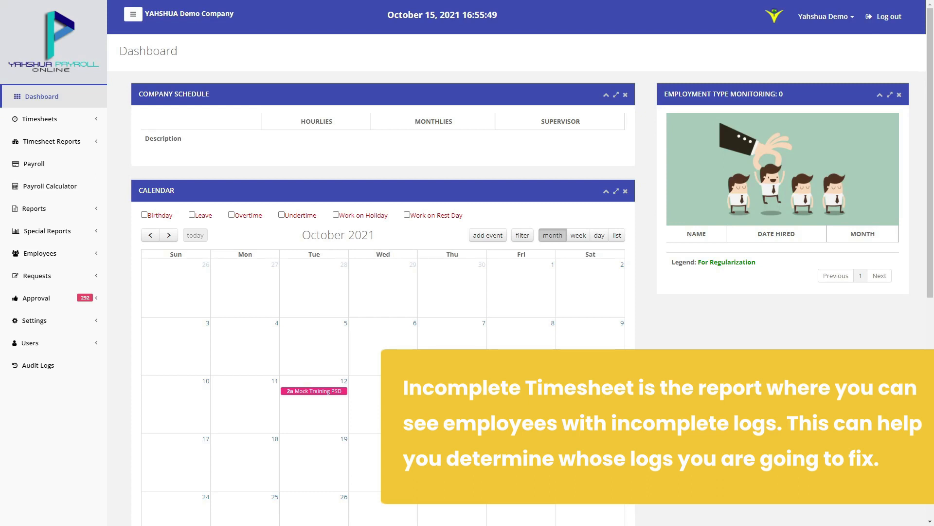
click(52, 141)
click(67, 177)
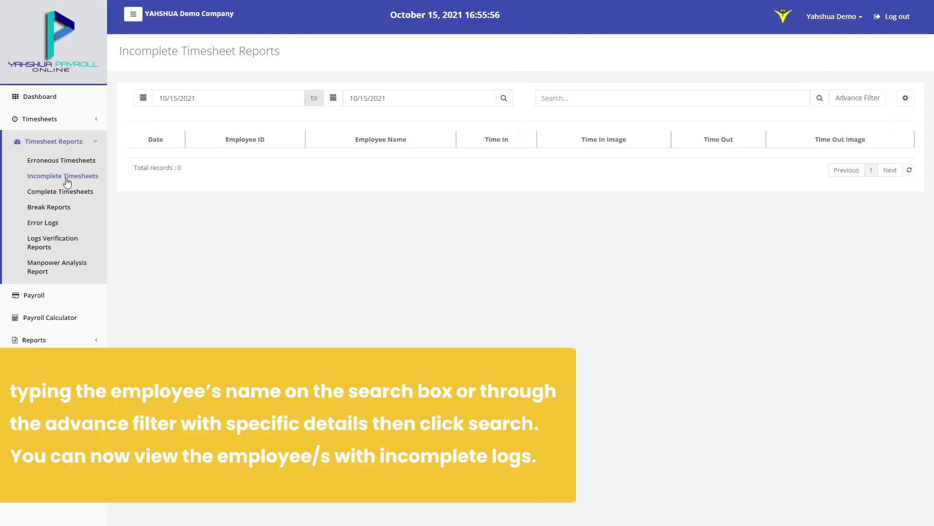
click(854, 98)
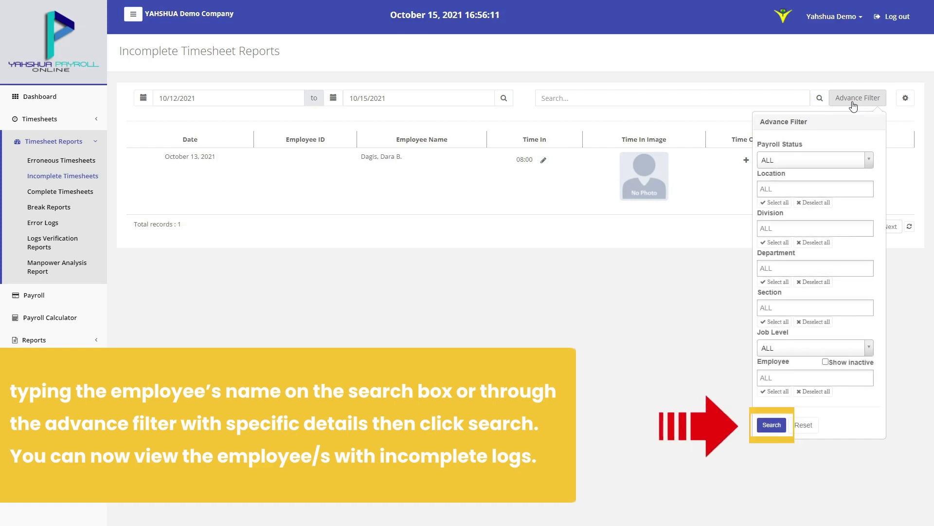
click(853, 104)
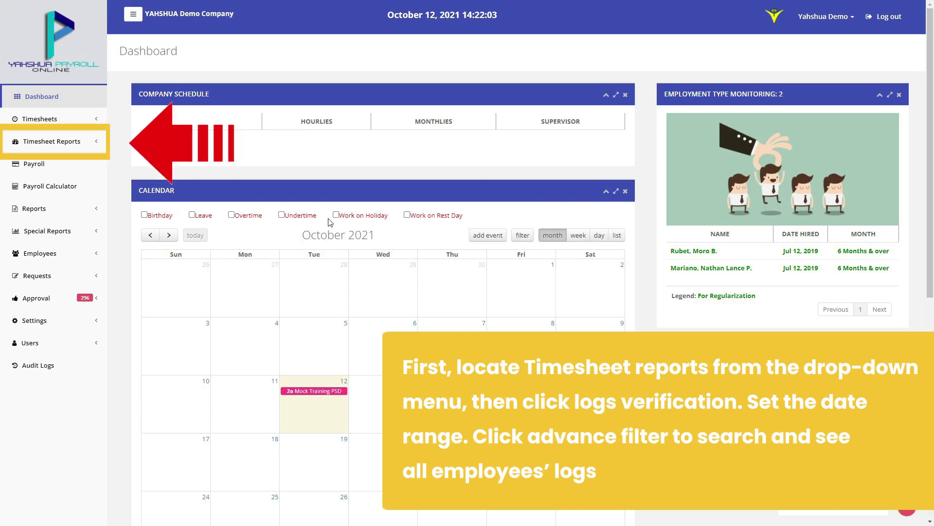
Open Logs Verification Reports, pick the October 05 'No logs' entry and view that employee's logs
click(52, 141)
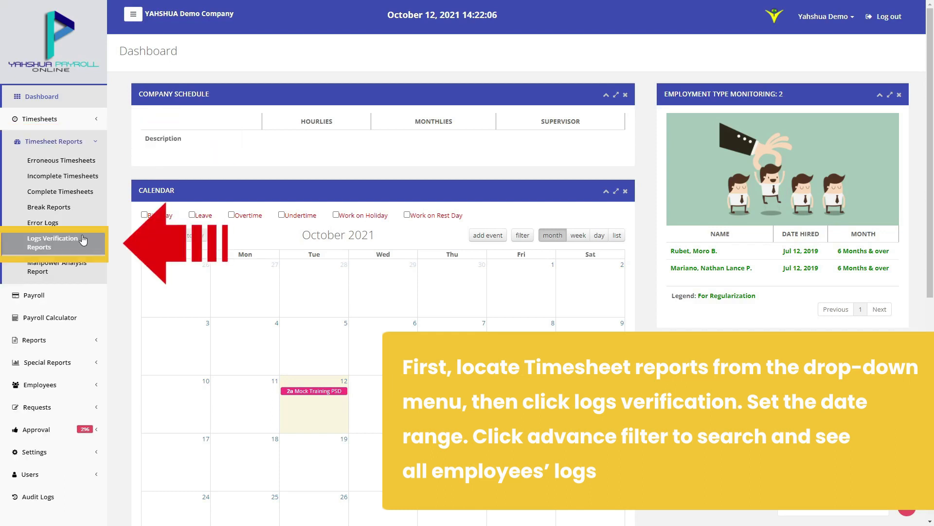
click(83, 239)
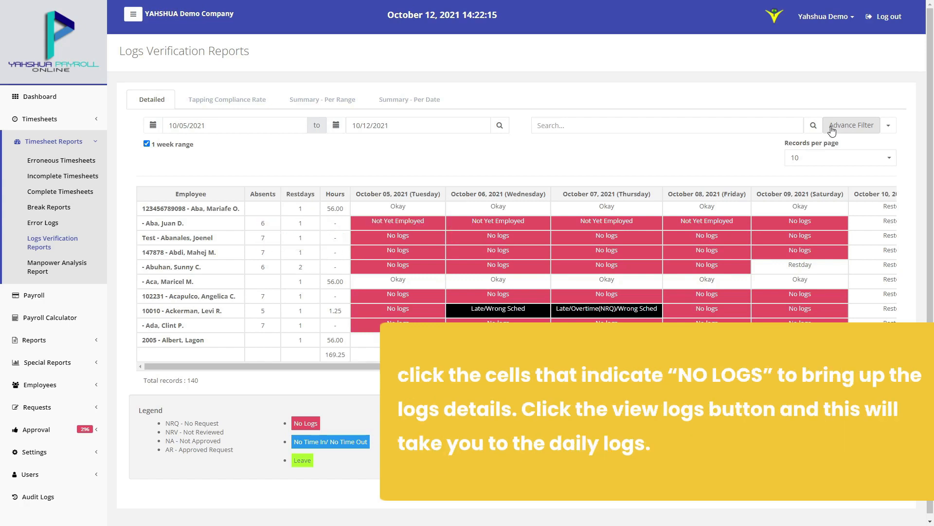
click(399, 208)
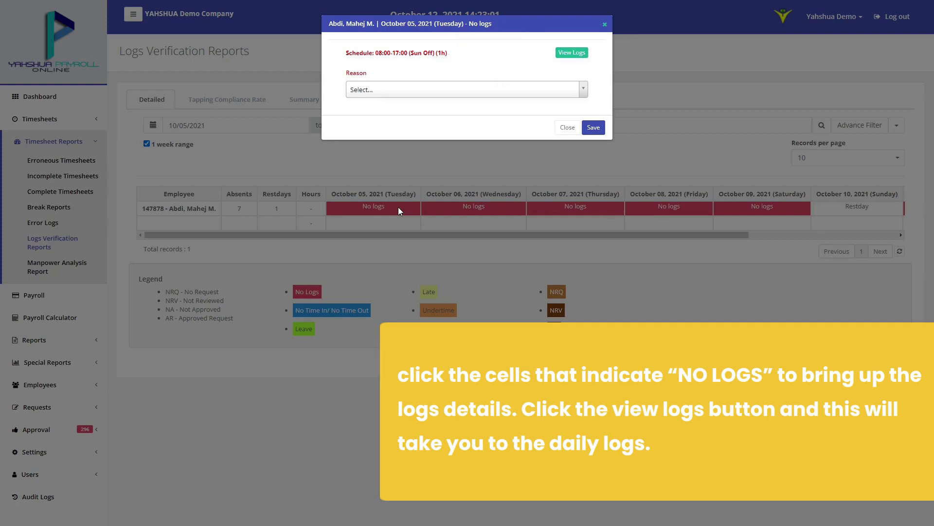
click(572, 53)
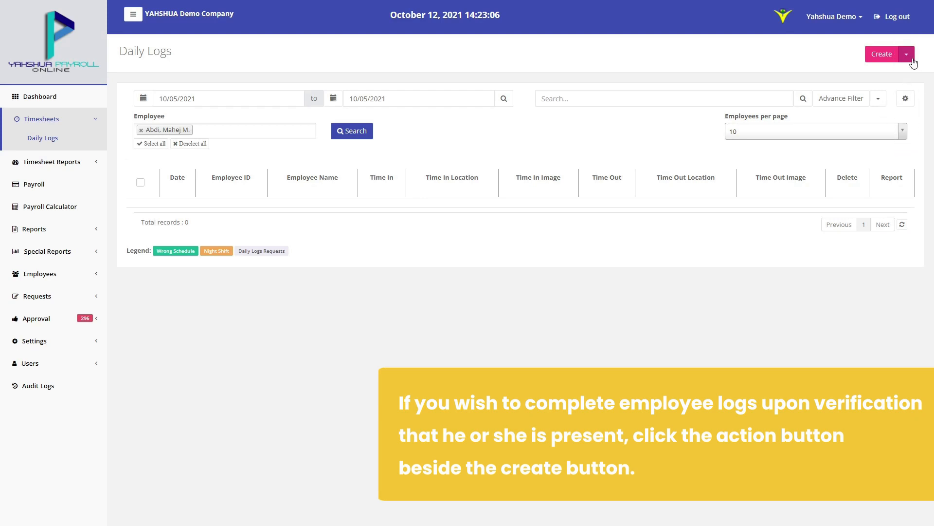
Choose Complete Timesheets from the Create dropdown on Daily Logs
click(907, 55)
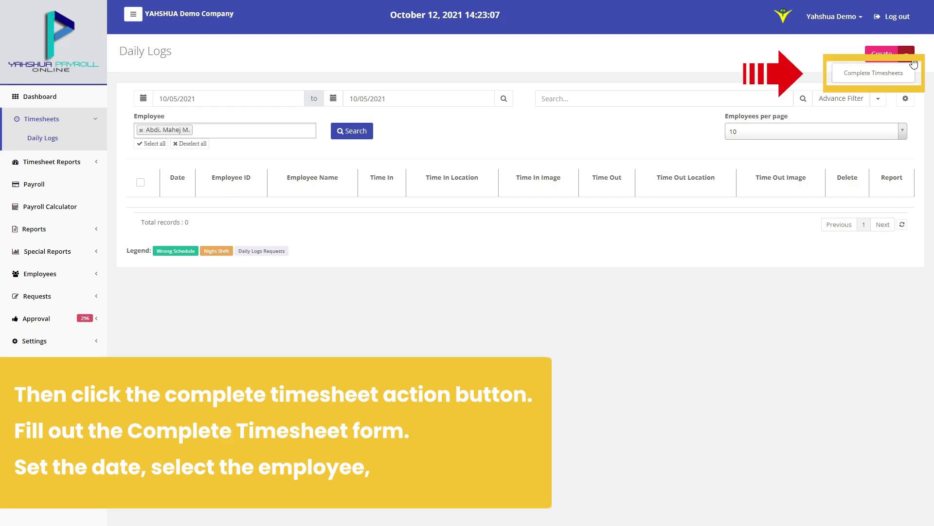
click(899, 73)
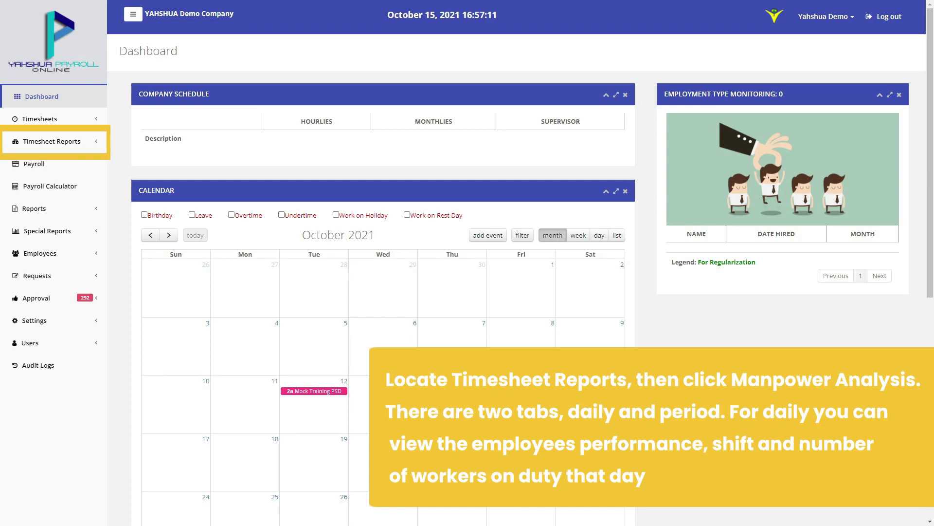
Open the Manpower Analysis Report from Timesheet Reports for 10/13/2021–10/19/2021
click(52, 141)
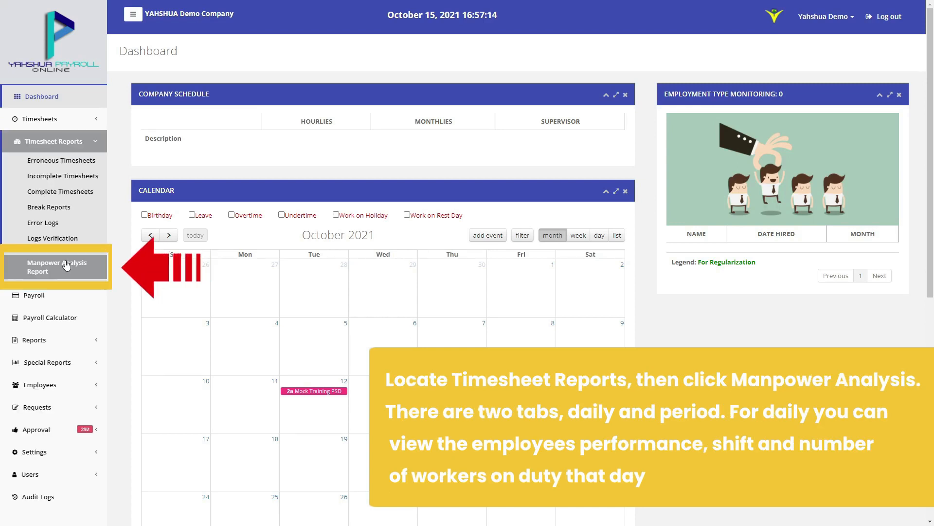
click(66, 265)
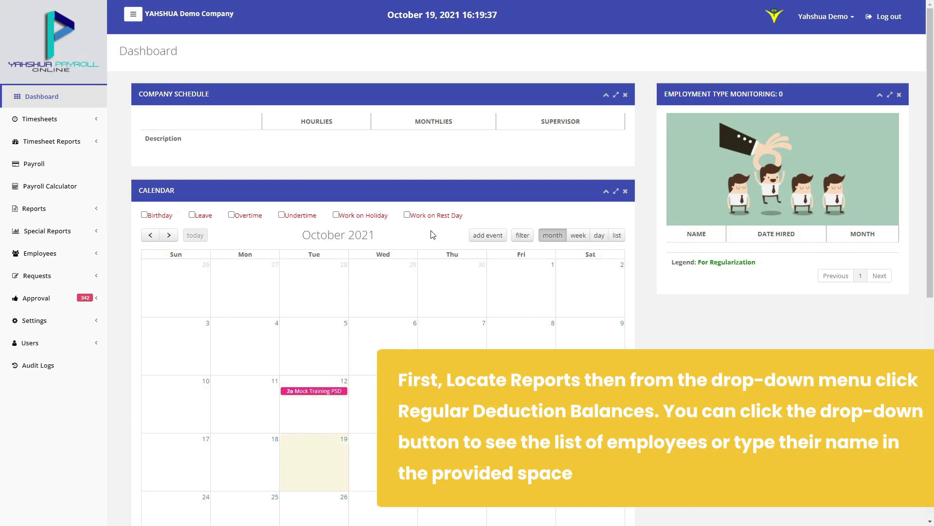
Open Regular Deduction Balances from the Reports section of the sidebar
click(34, 208)
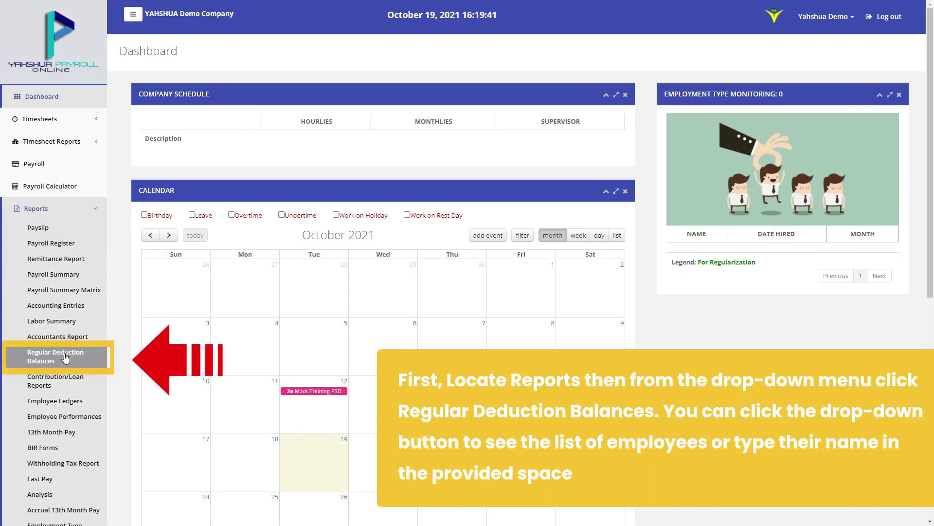
click(66, 358)
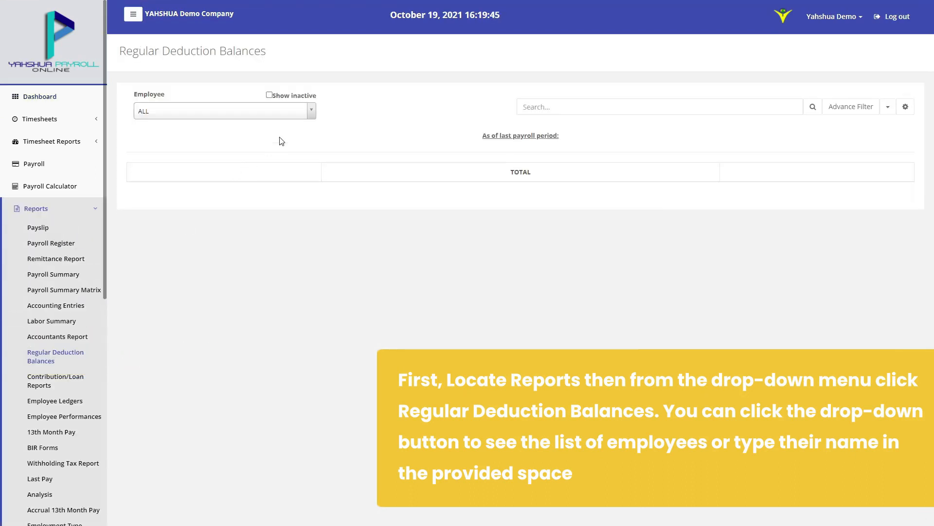
Choose an employee to view their remaining loan balances, then open one employee's deduction details
click(312, 118)
click(265, 155)
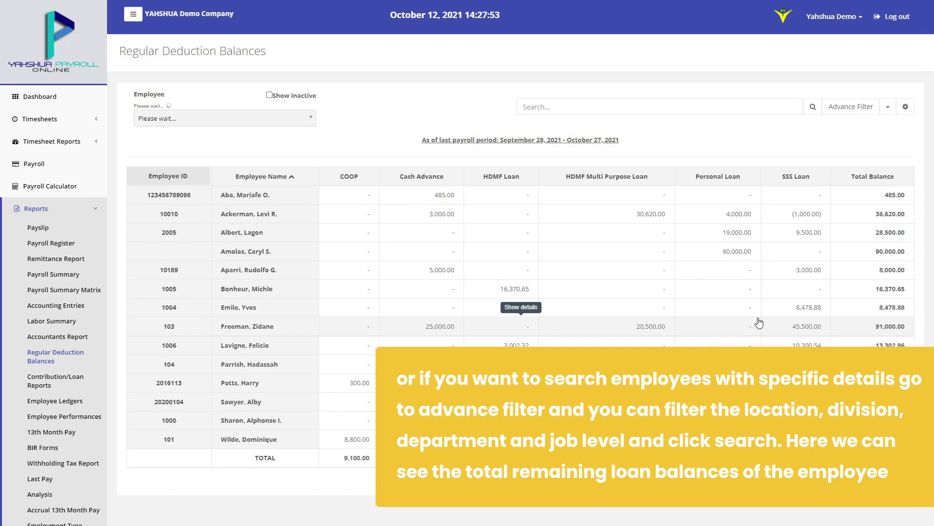
click(759, 323)
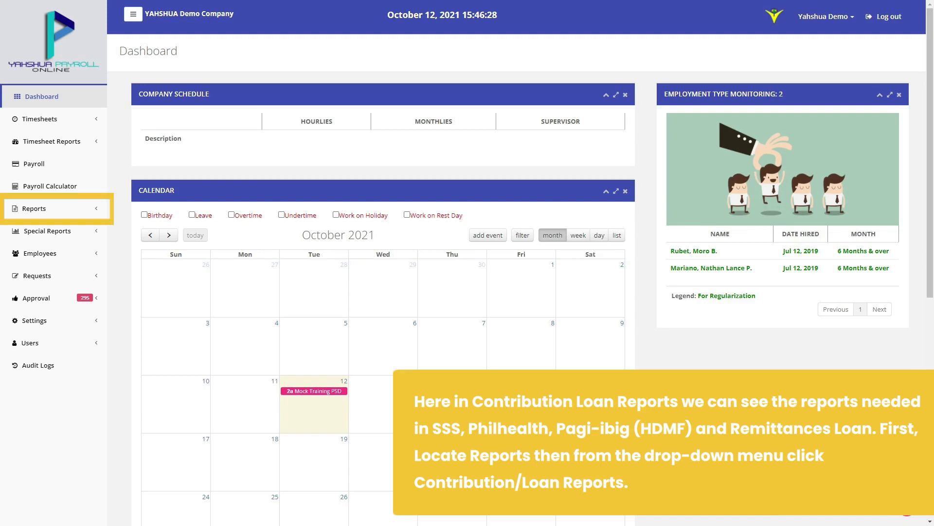
Generate the SSS contribution report for Sept 16–30, 2021, then switch to Remittances Loan by payroll period
click(34, 209)
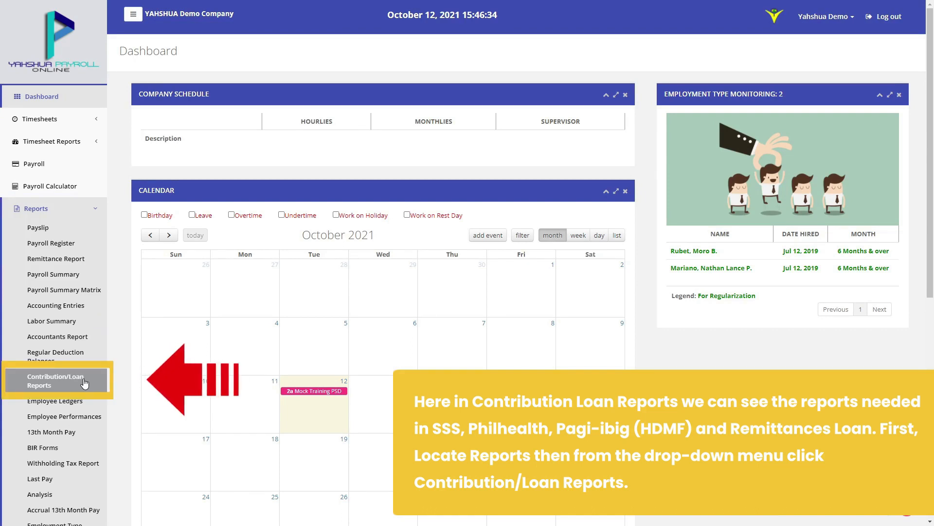
click(83, 383)
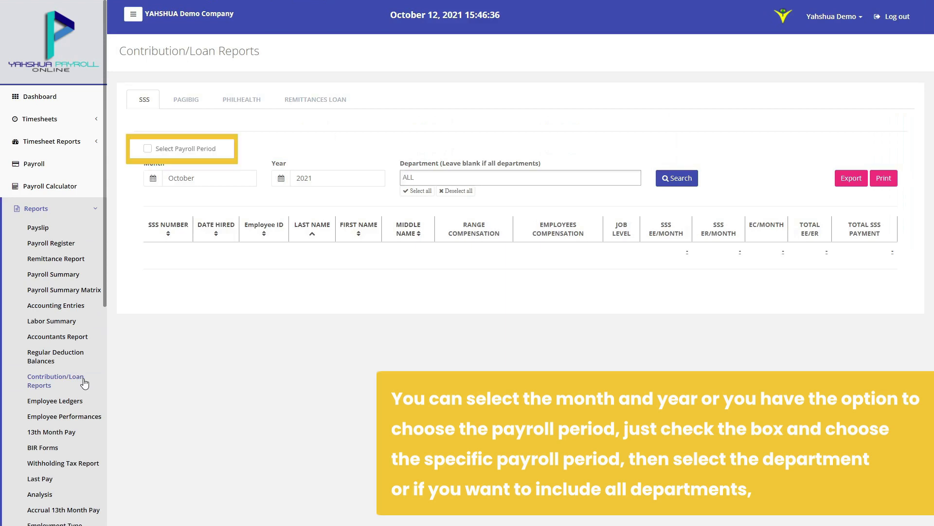
click(174, 148)
click(222, 178)
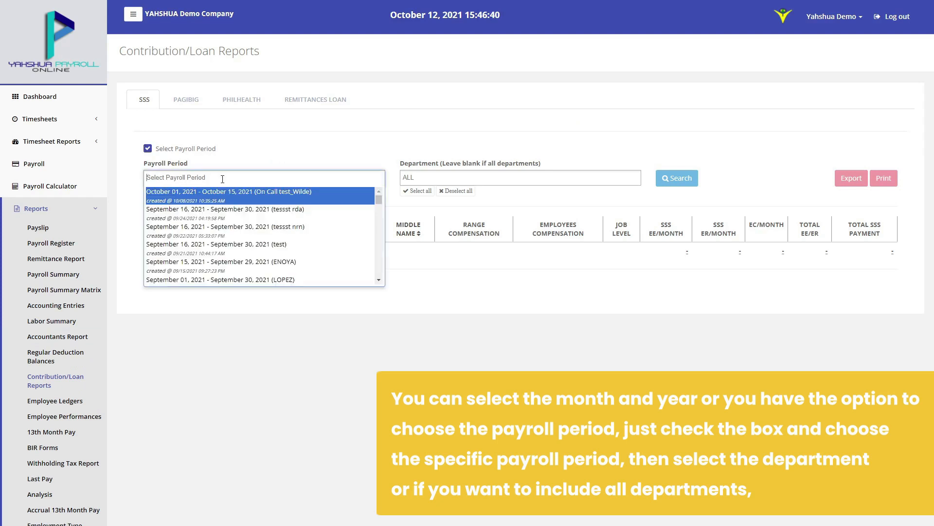
click(206, 246)
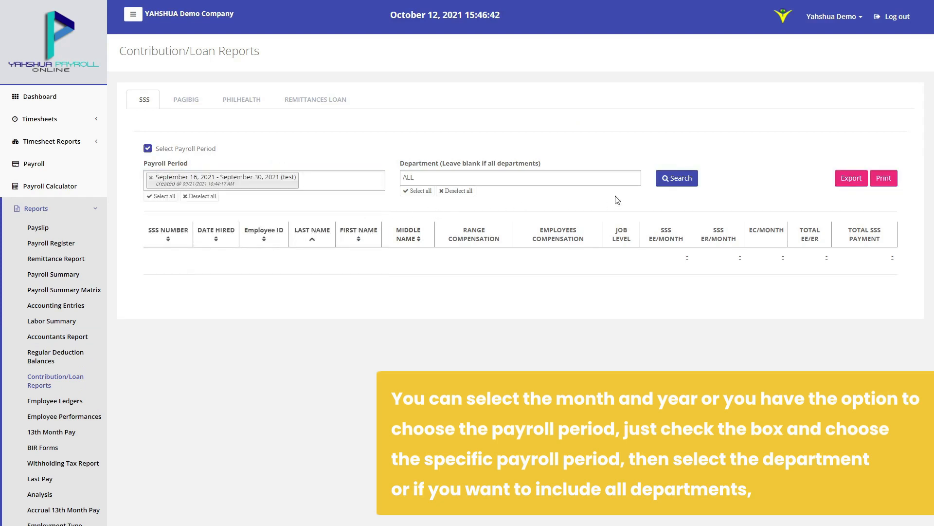
click(668, 179)
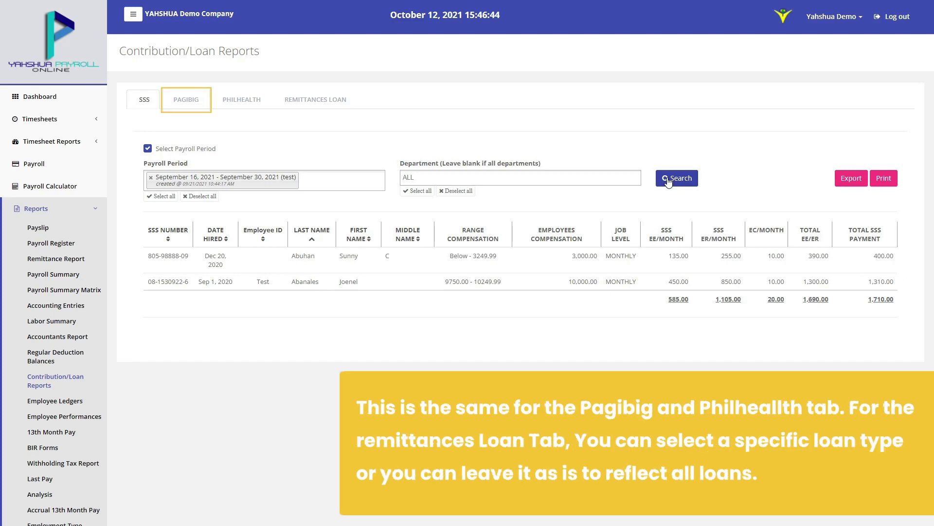
click(324, 108)
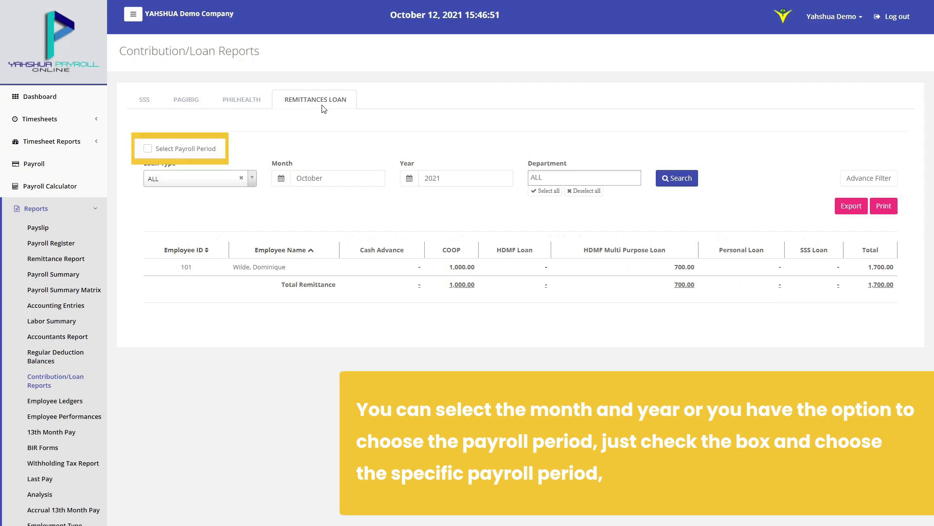
click(147, 148)
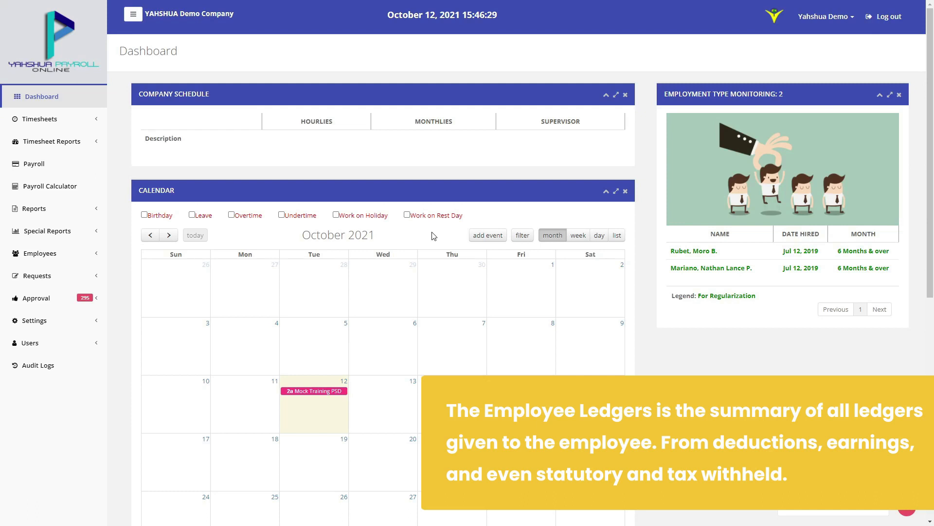
click(34, 208)
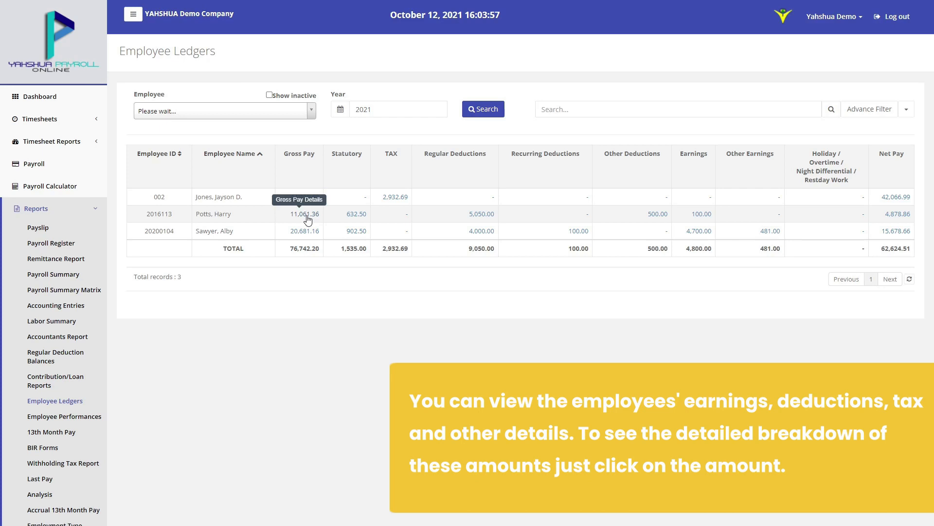
click(308, 217)
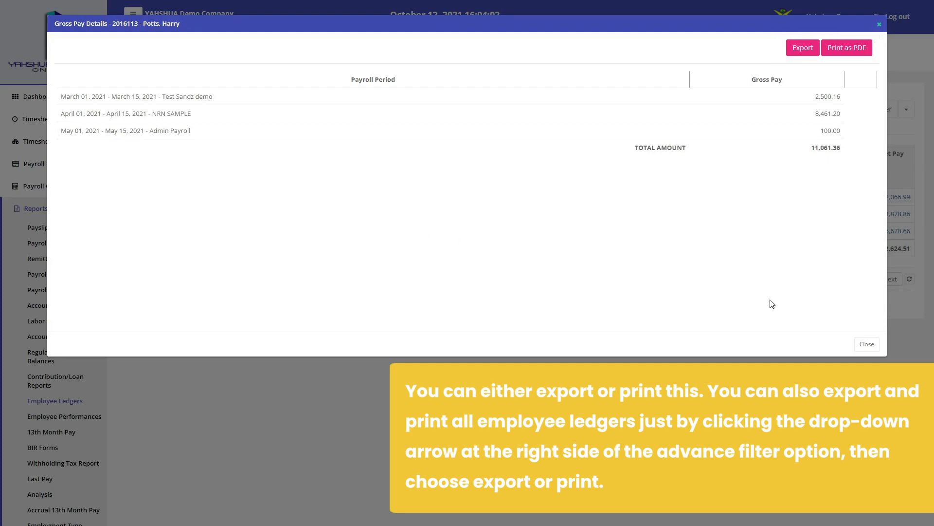
click(862, 344)
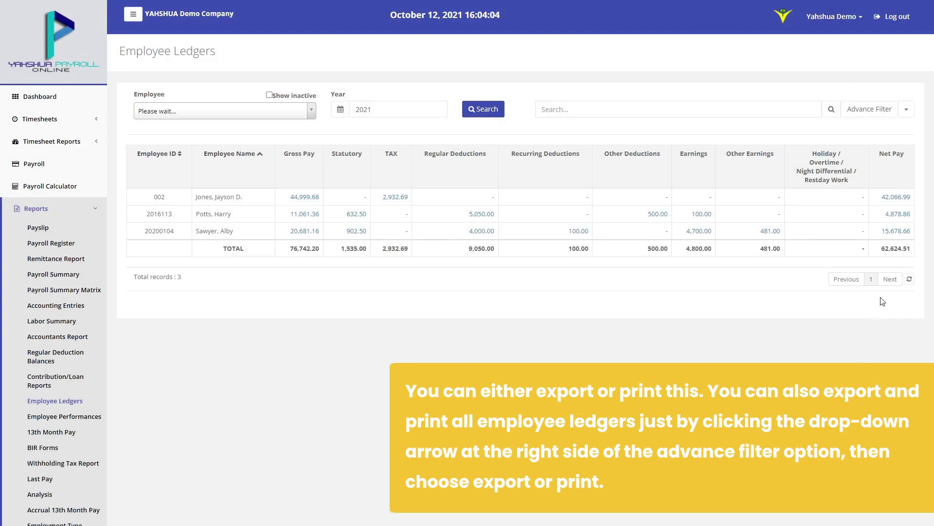
click(906, 110)
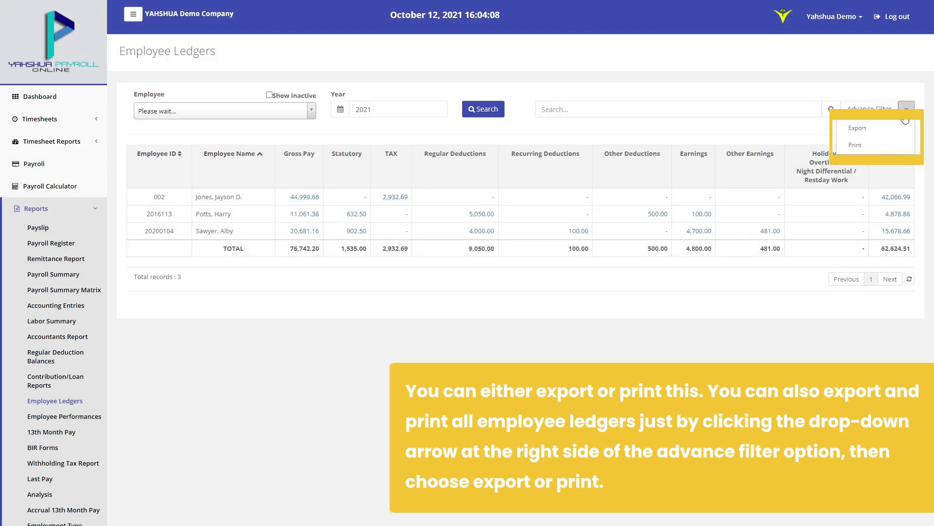
click(906, 110)
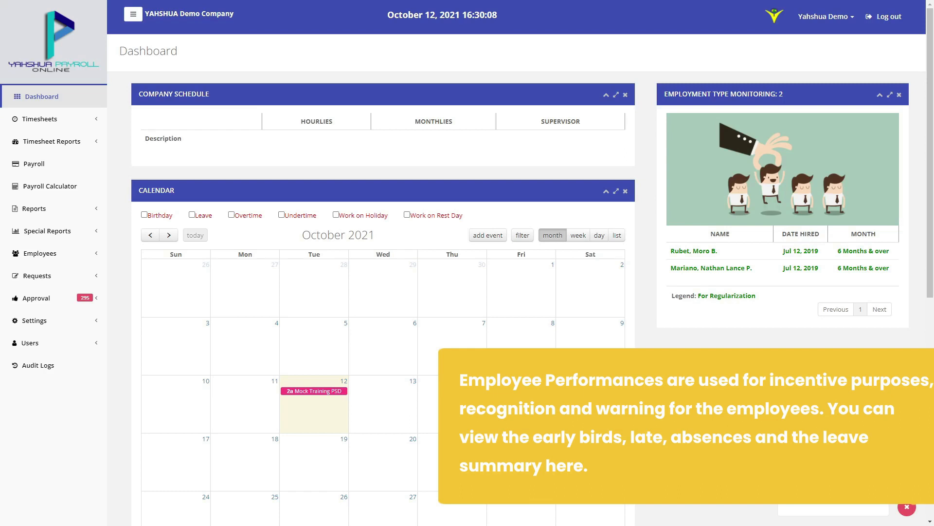
Open the Employee Performances report from the Reports list
click(34, 208)
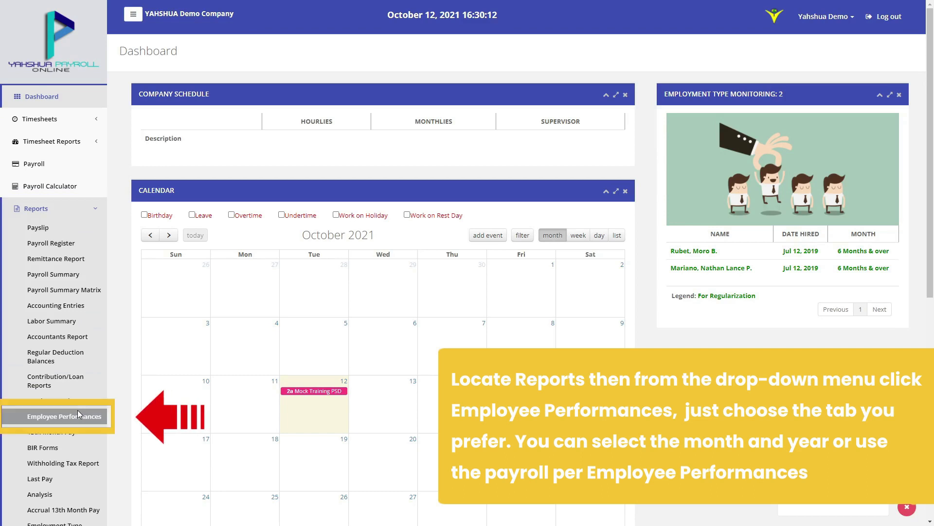
click(77, 415)
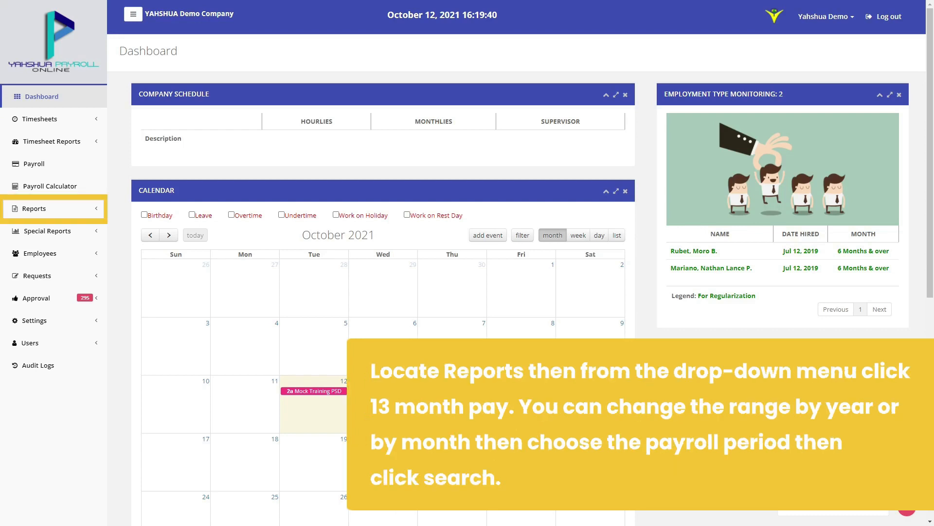
Open the 13th Month Pay report from Reports
click(36, 209)
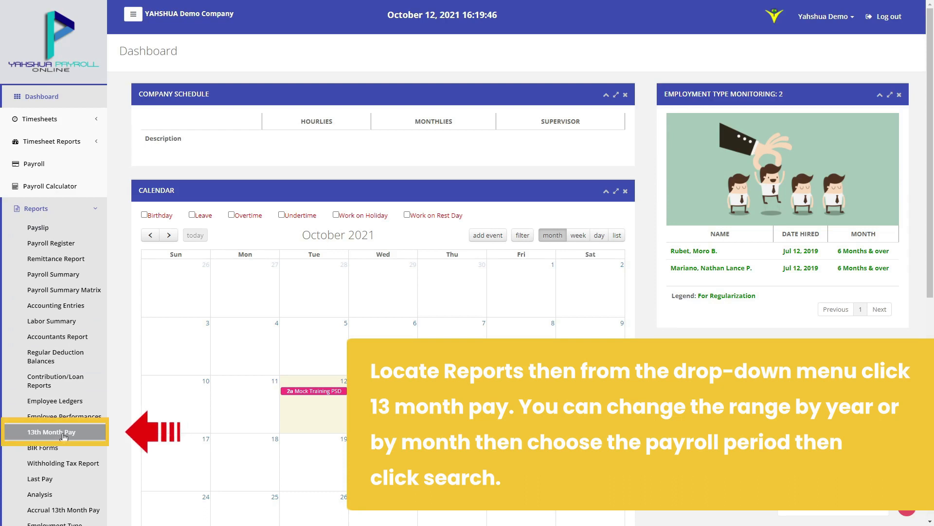
click(51, 432)
click(180, 115)
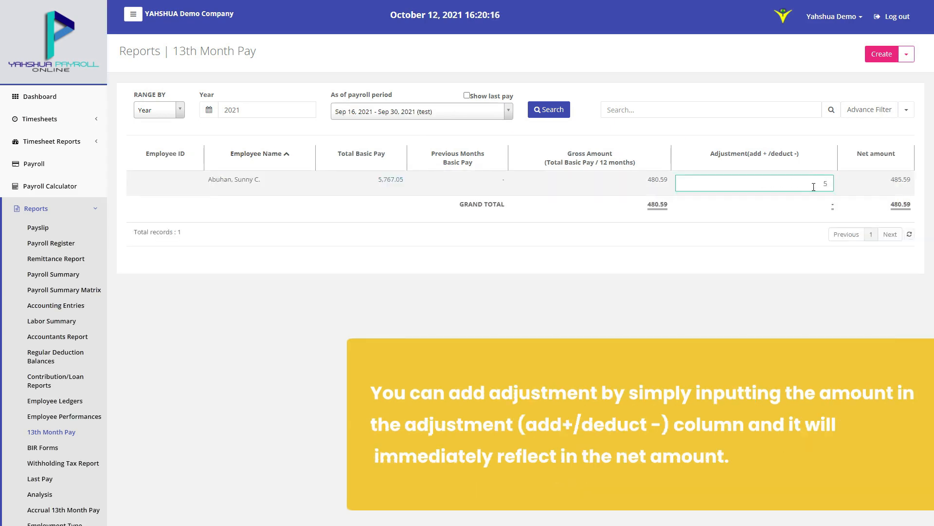
Enter adjustments of 50,000.00 and -5,000.00 so the net amounts recalculate
text(0000)
click(796, 254)
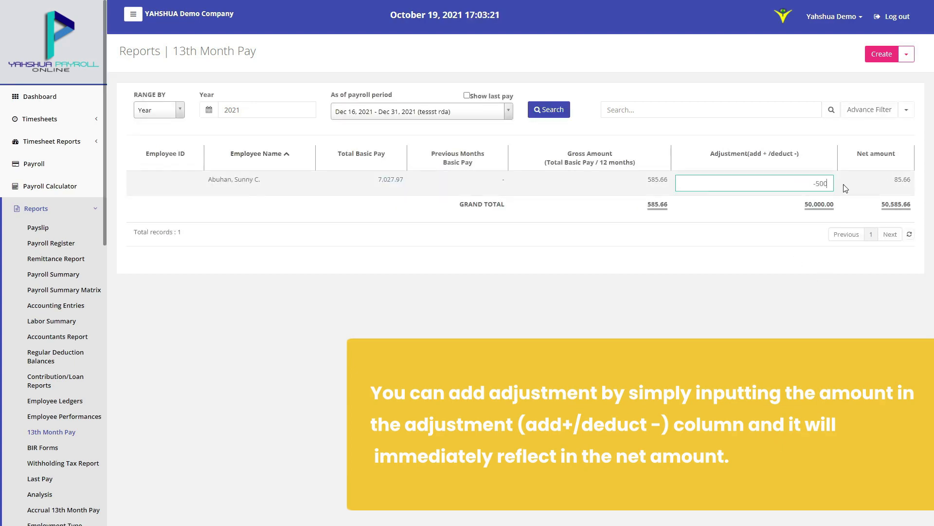
text(0)
key(Tab)
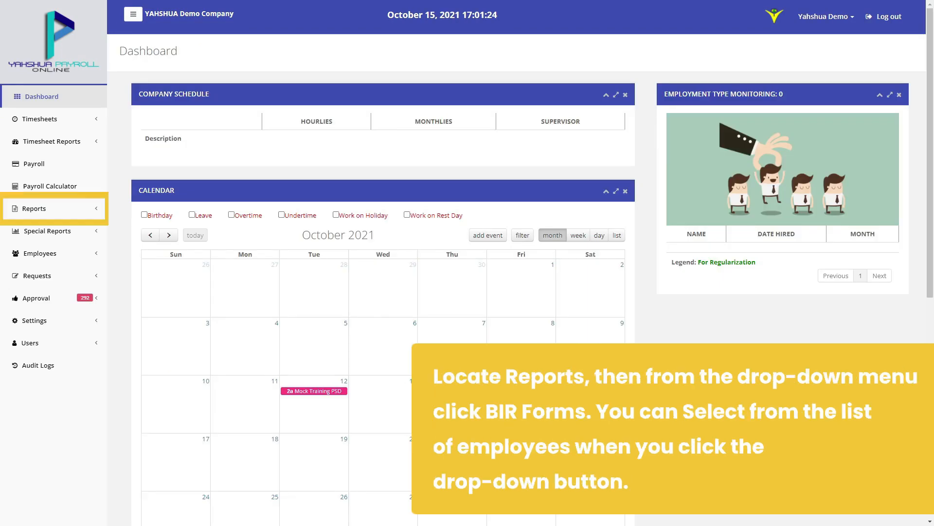
Open BIR Forms and scroll through Form No. 2316's compensation and tax sections
click(34, 208)
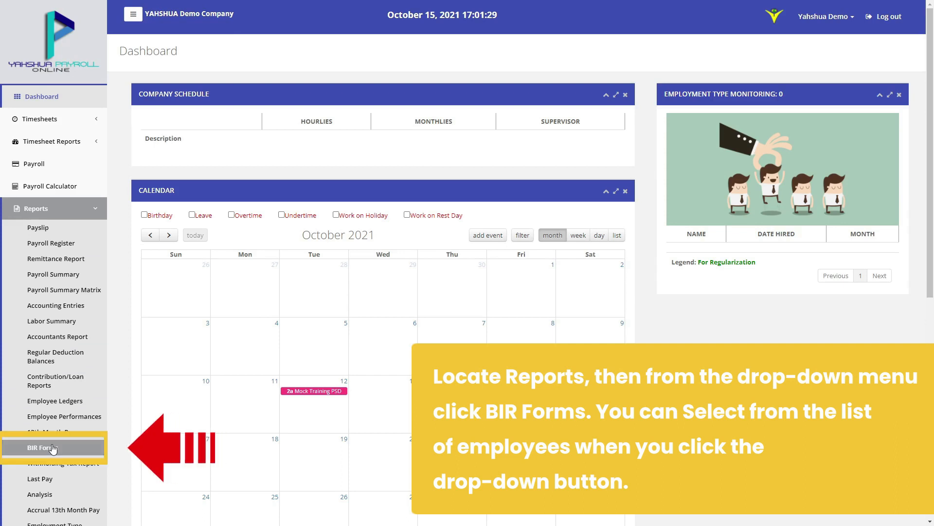
click(41, 447)
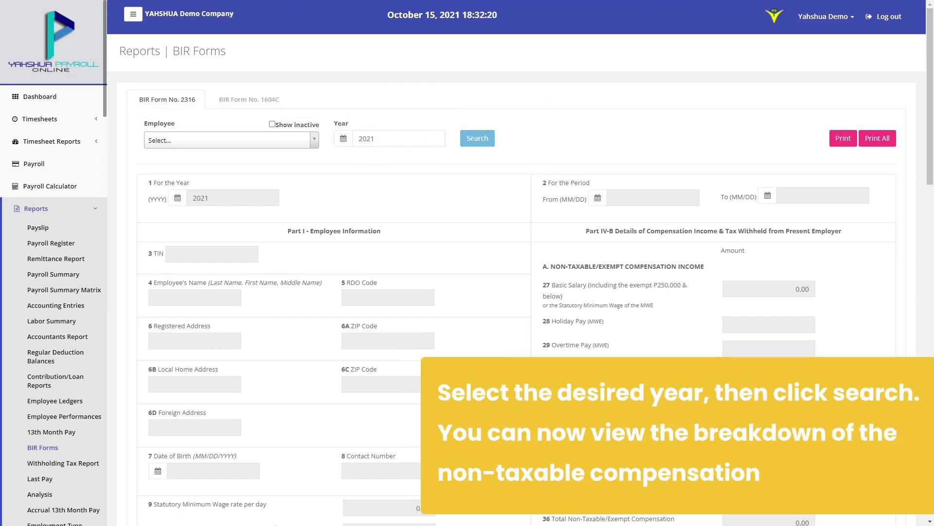
scroll(560, 100, down, 5)
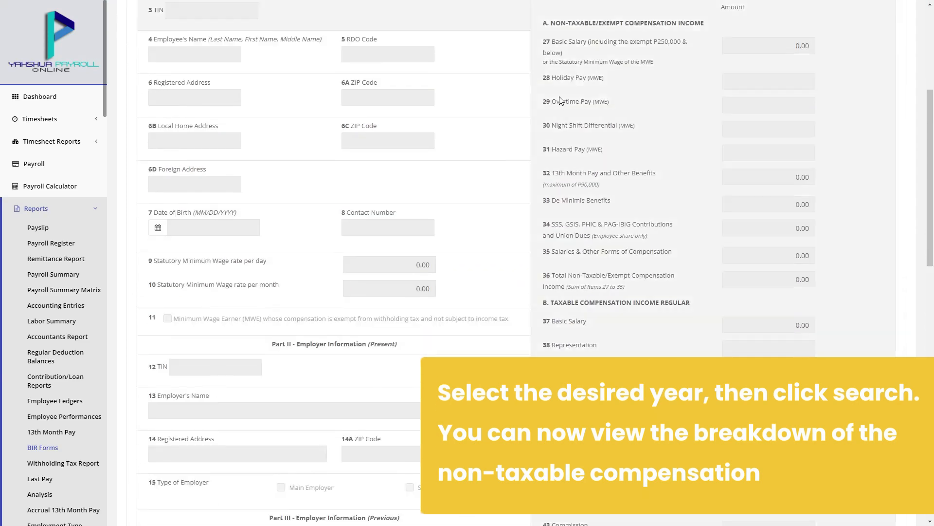
scroll(560, 99, down, 8)
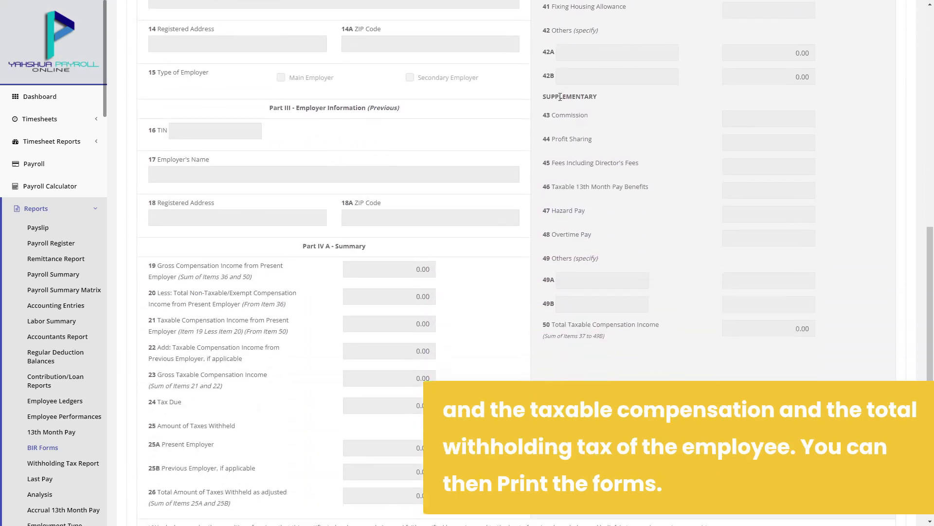
scroll(560, 97, down, 7)
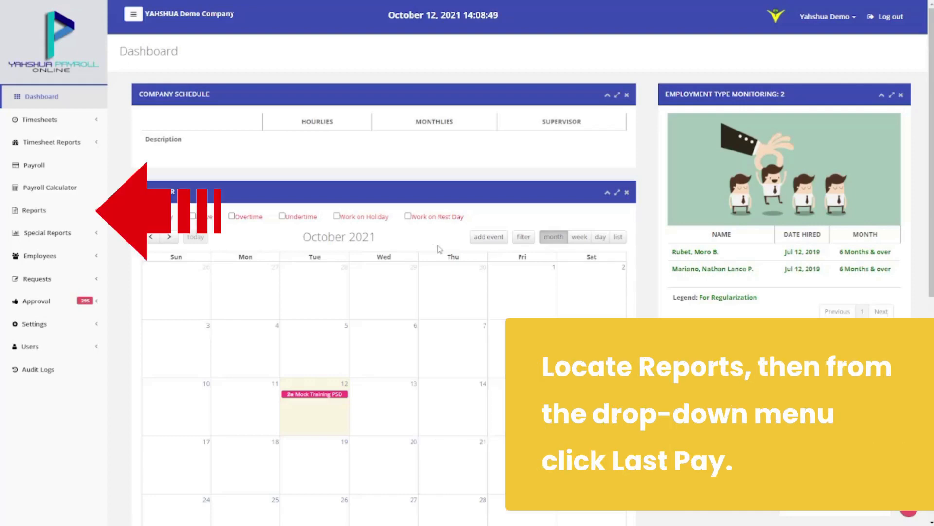
Open the Last Pay report filtered to a single employee
click(85, 216)
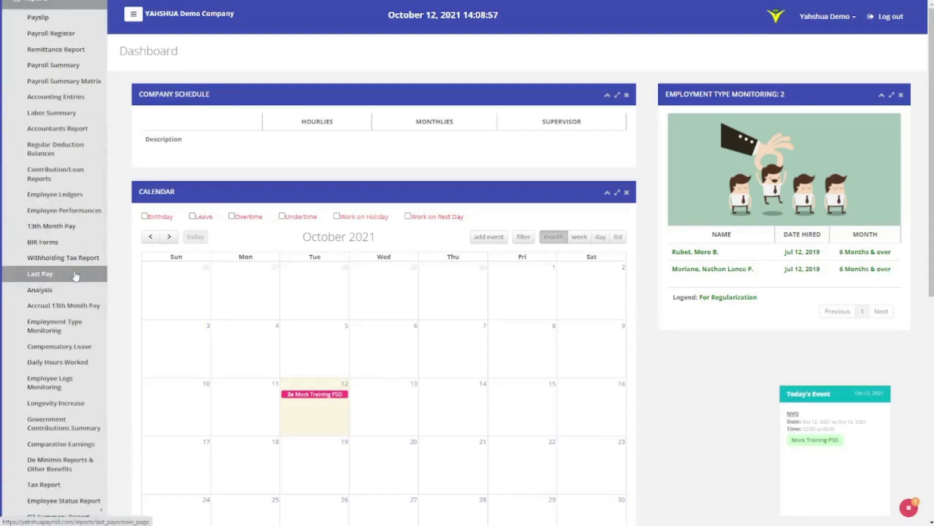
click(75, 273)
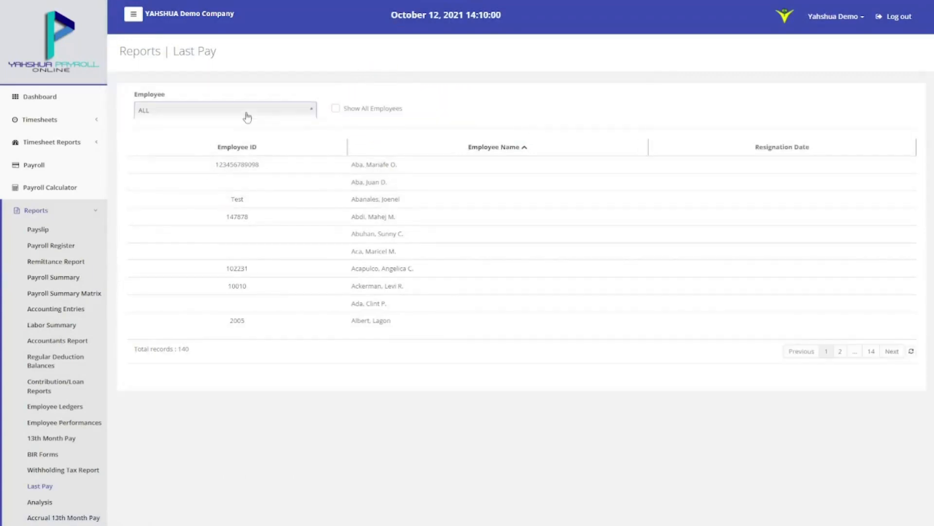
click(246, 113)
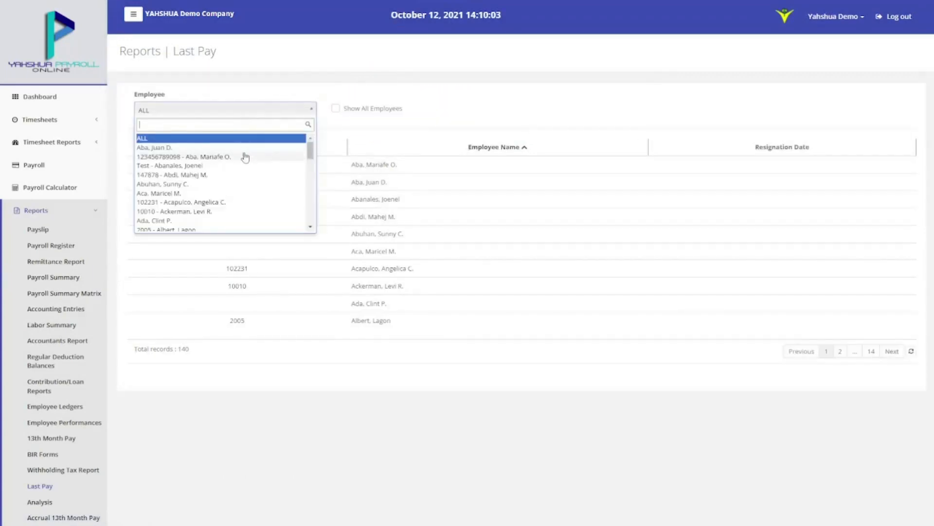
click(241, 184)
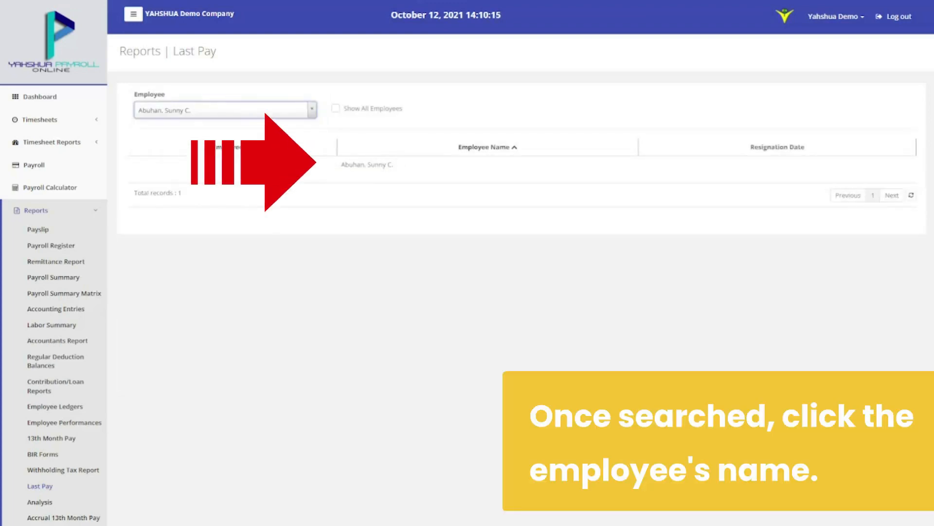
View that employee's Last Pay Details, confirming inclusion, check the payslip options, then close
click(273, 167)
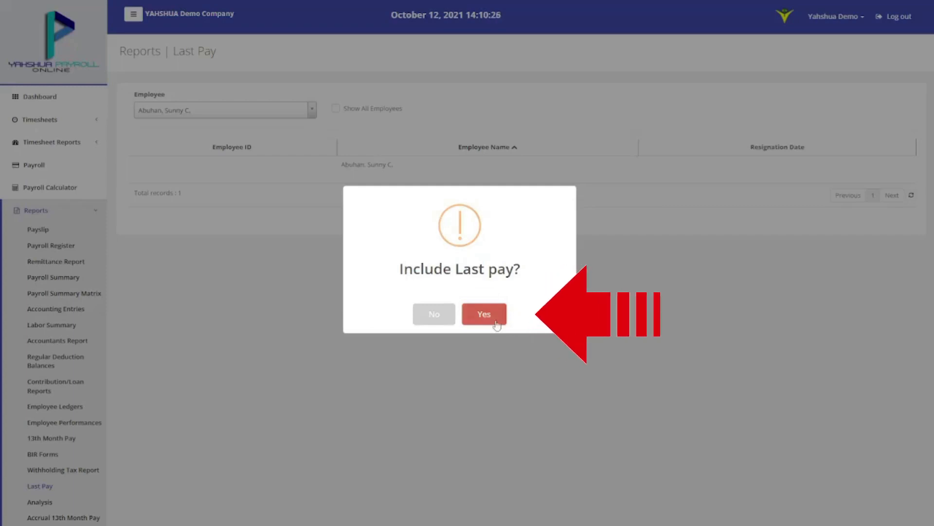
click(496, 322)
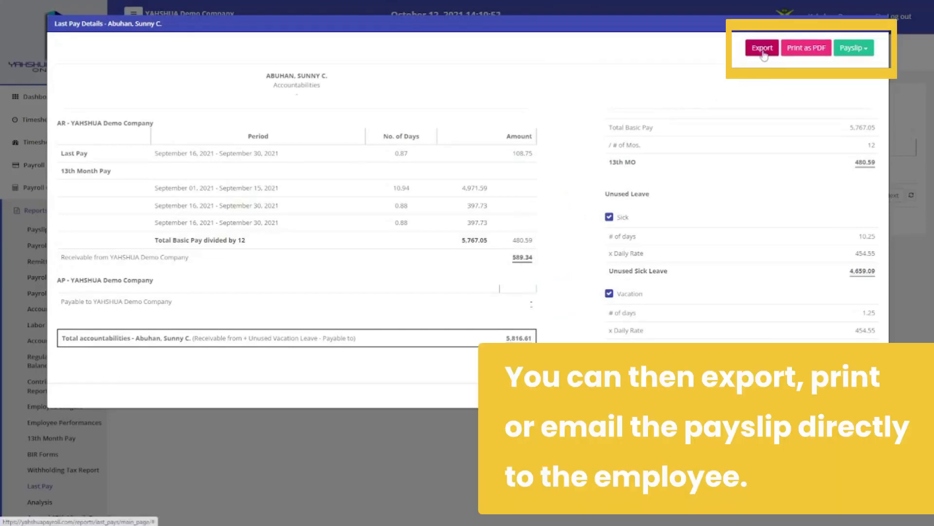
click(846, 53)
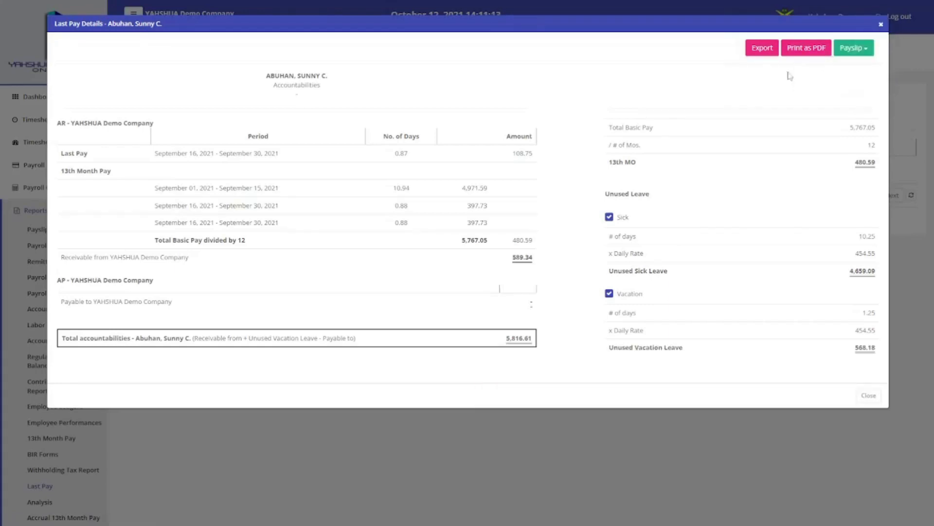
click(882, 27)
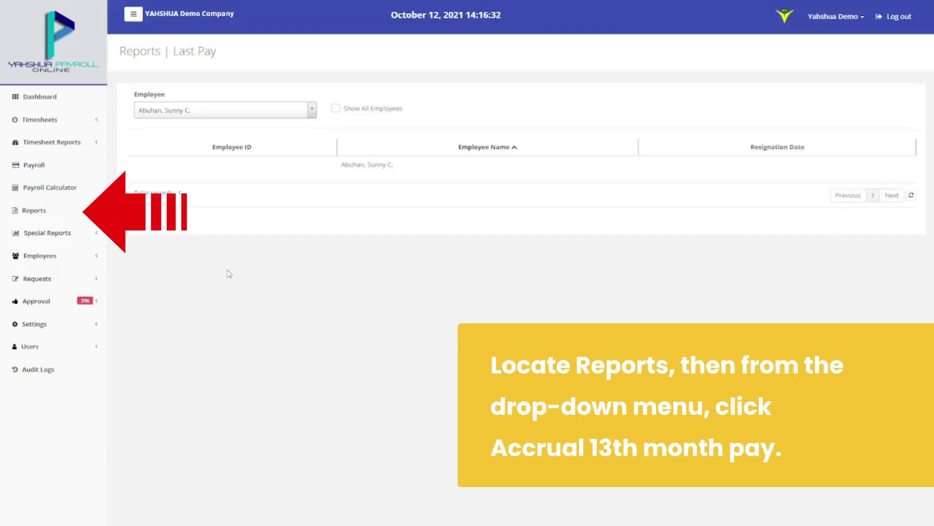
Open the Accrual 13th Month Pay report with the range kept at Year 2021
click(60, 213)
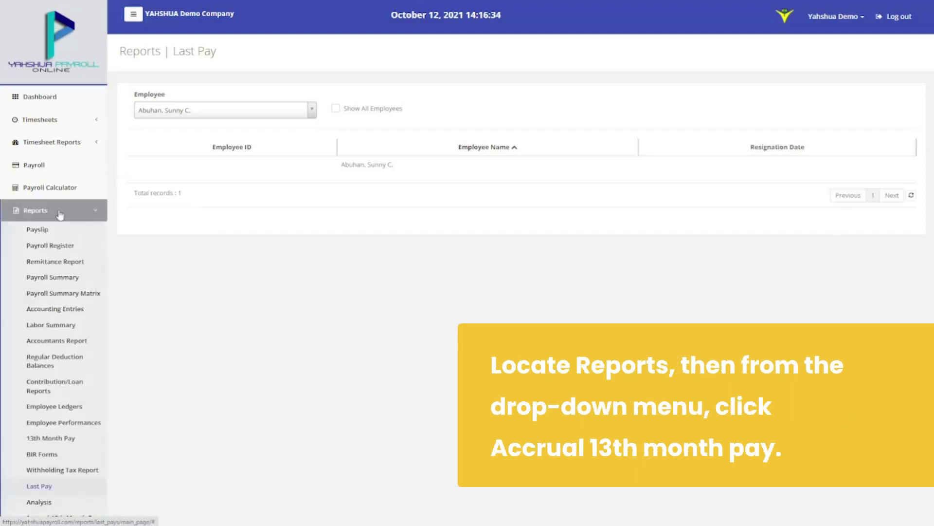
scroll(60, 214, down, 2)
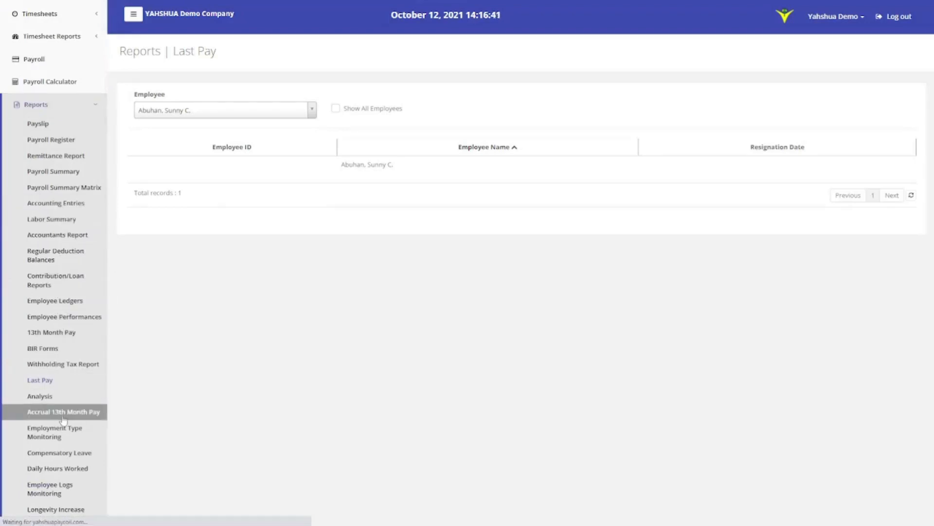
click(63, 412)
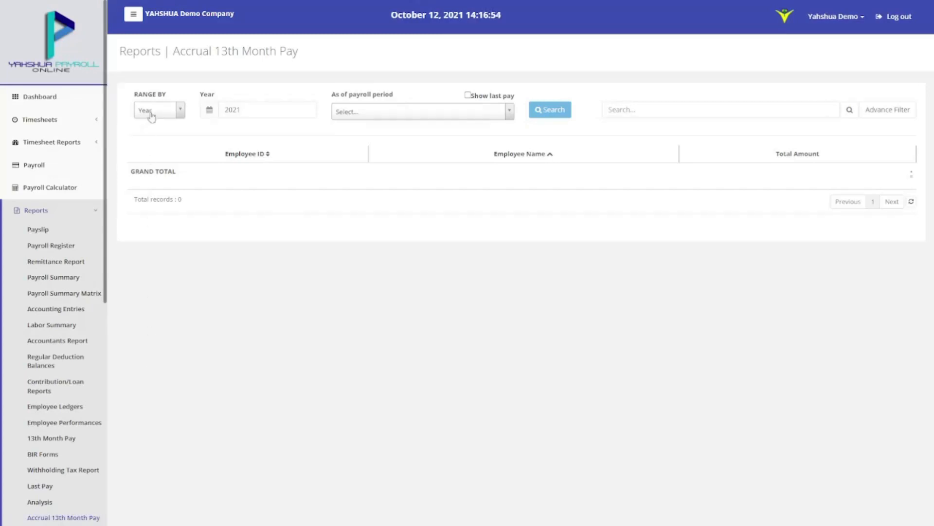
click(151, 111)
click(150, 141)
click(229, 110)
click(224, 139)
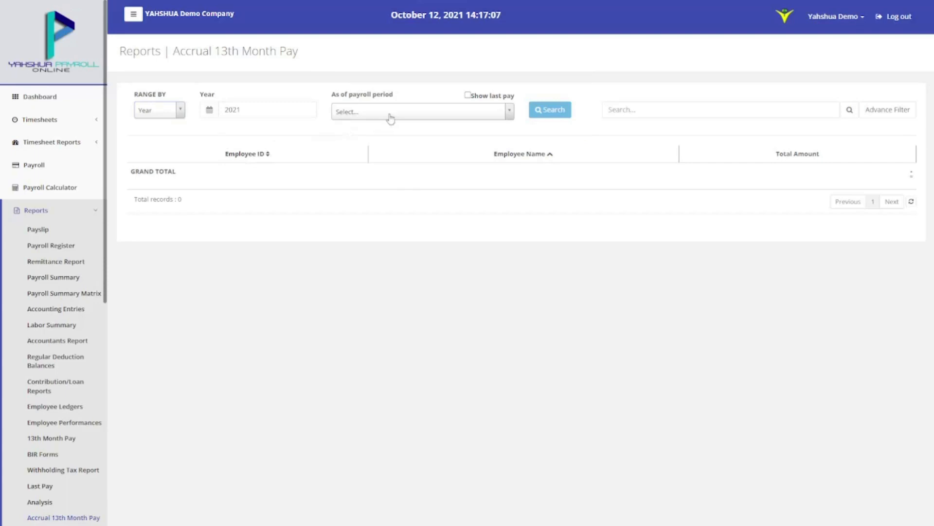
Select the Oct 1 – Oct 15, 2021 payroll period and bring up the advanced filter
click(389, 115)
click(392, 142)
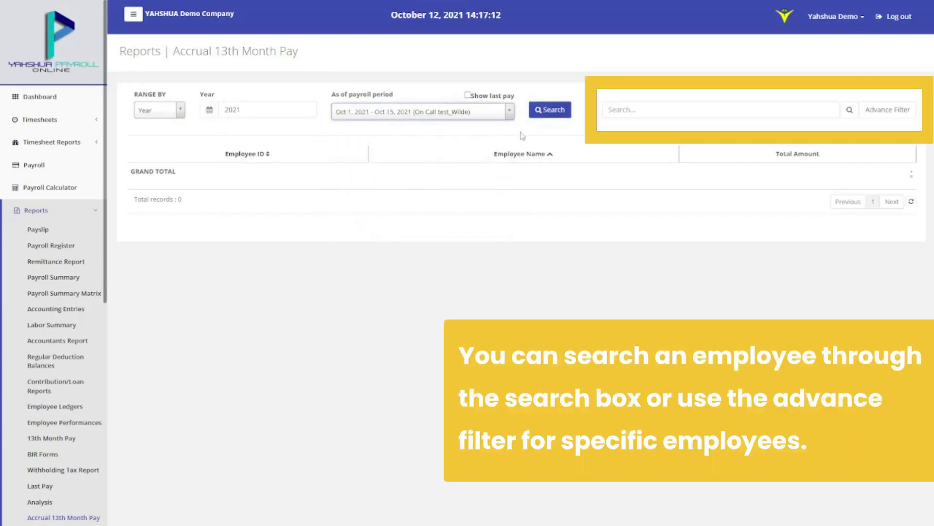
click(659, 109)
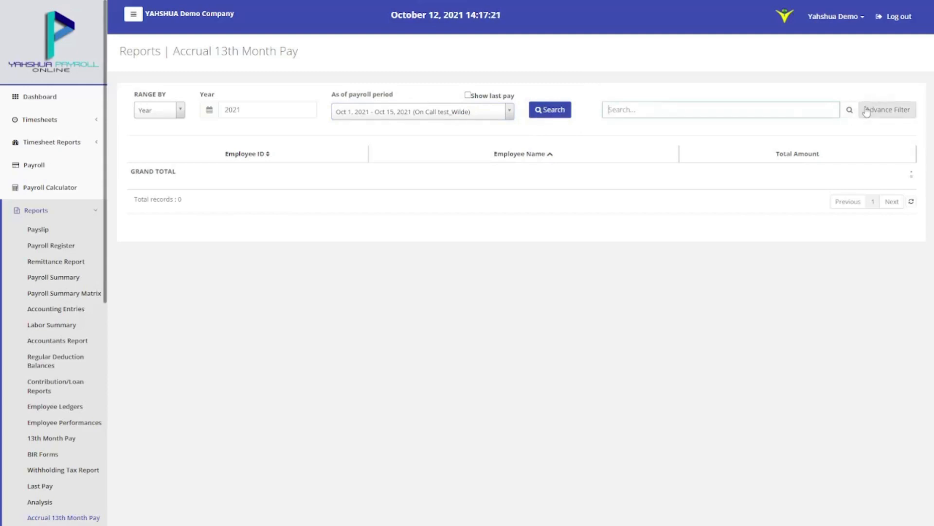
click(887, 109)
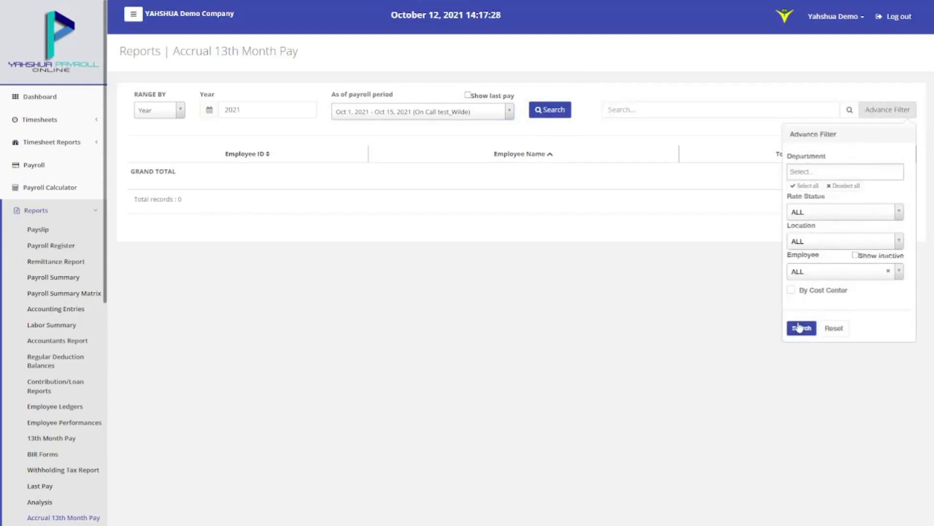
Run the advanced filter search on the Accrual 13th Month Pay report
click(801, 327)
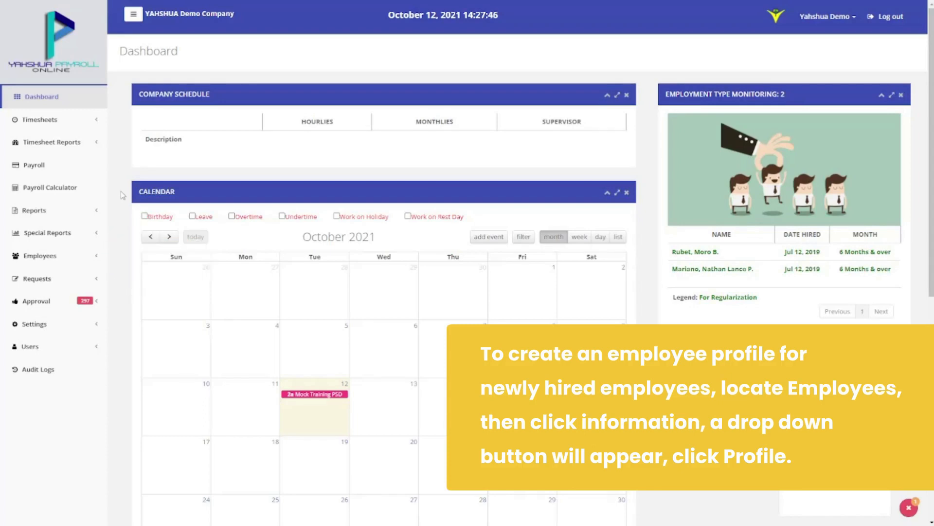
Go to Employees > Information > Profile in the sidebar
click(74, 261)
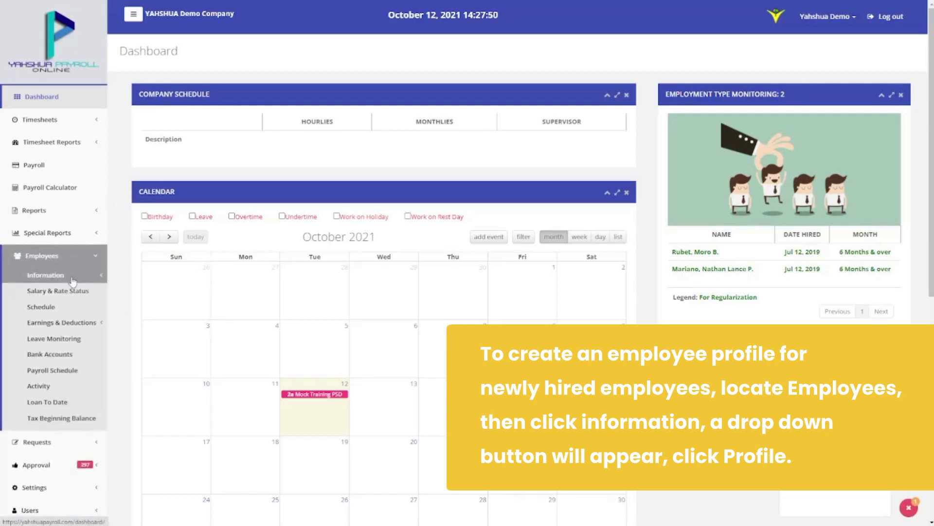
click(72, 280)
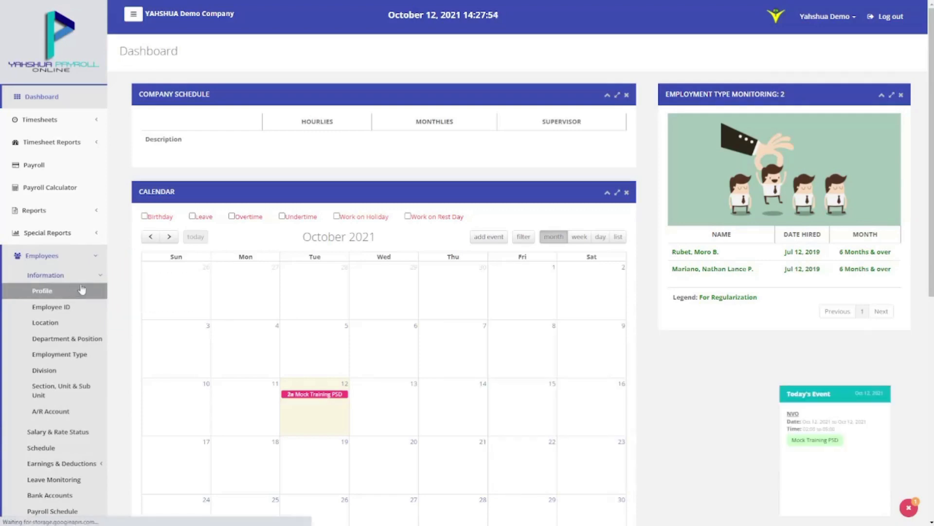
click(71, 290)
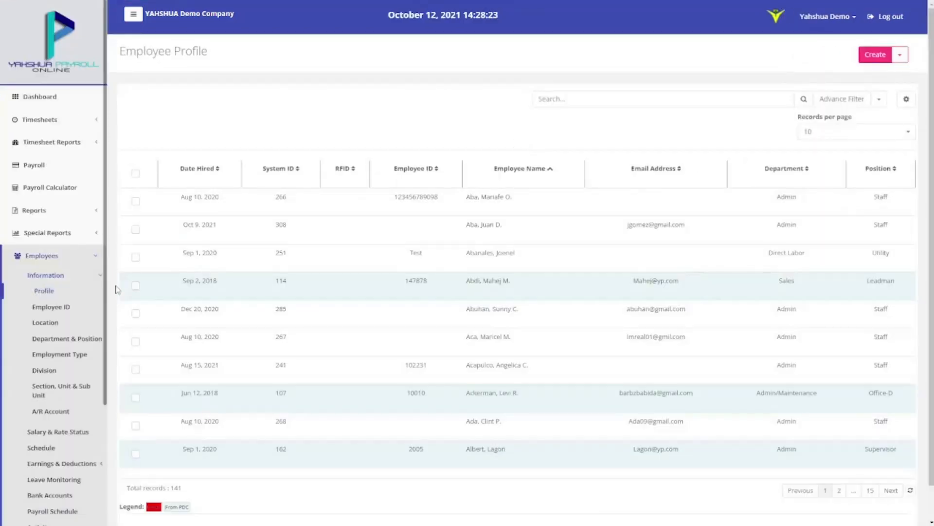
Create a new employee hired 10/01/2021 and enter the employee's last and first name
click(876, 54)
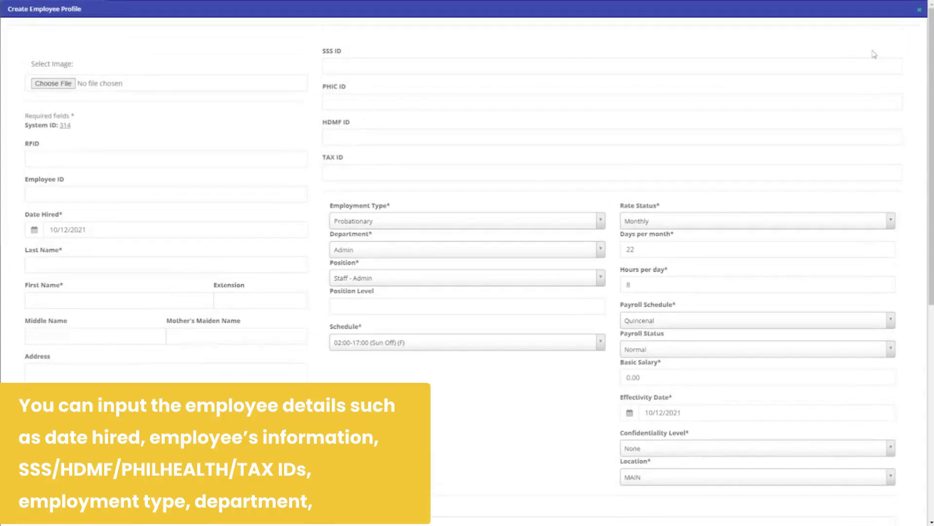
click(34, 229)
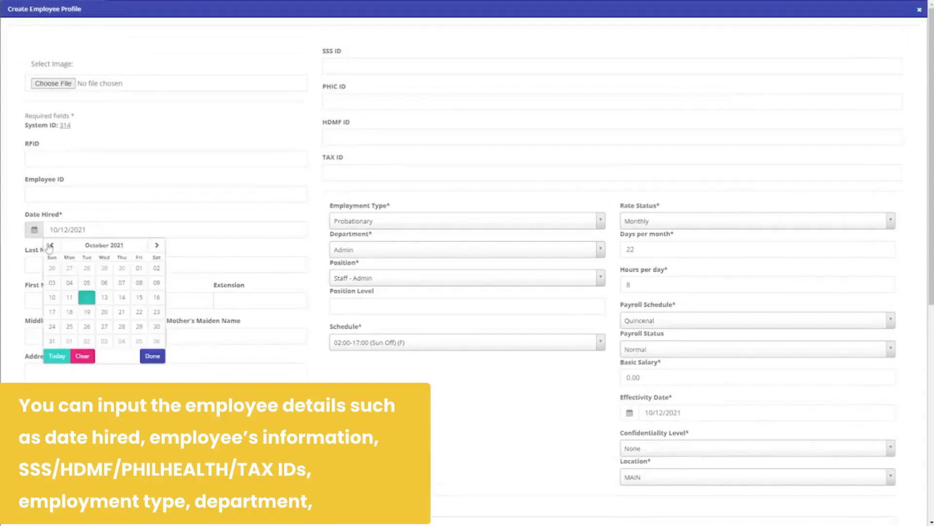
click(140, 269)
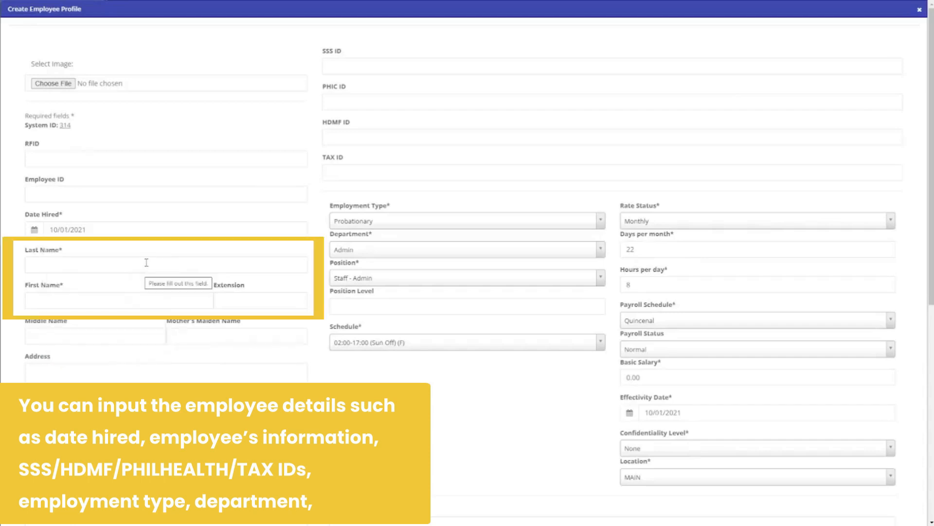
click(146, 262)
click(111, 305)
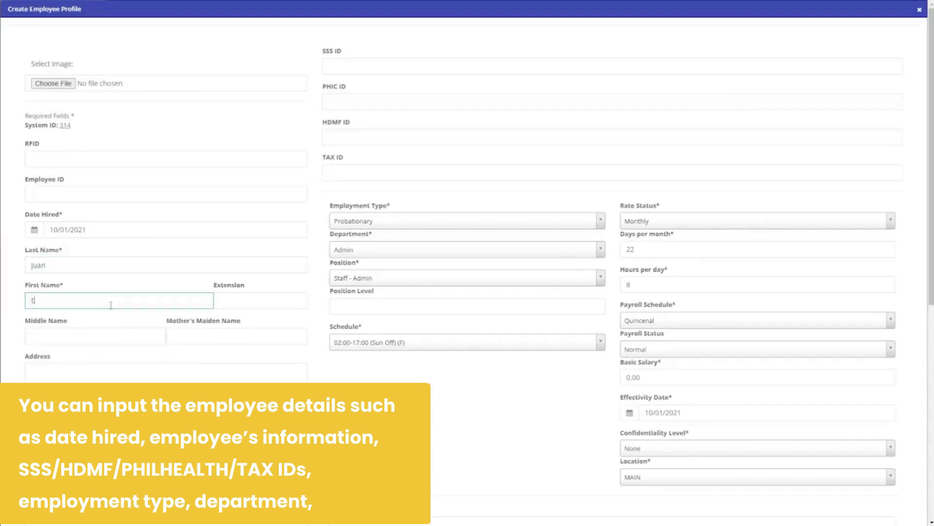
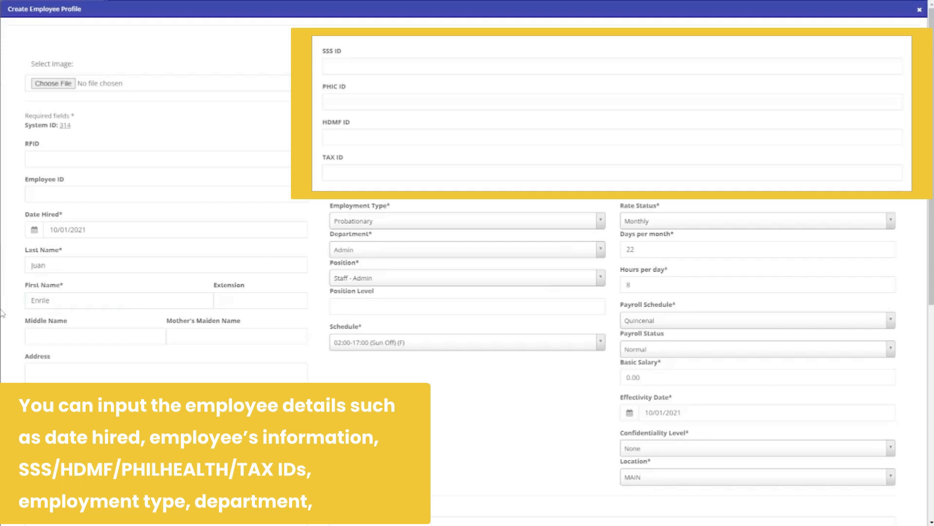
Fill in the employee's SSS, PHIC, HDMF and TAX ID numbers
click(331, 66)
text(123456789)
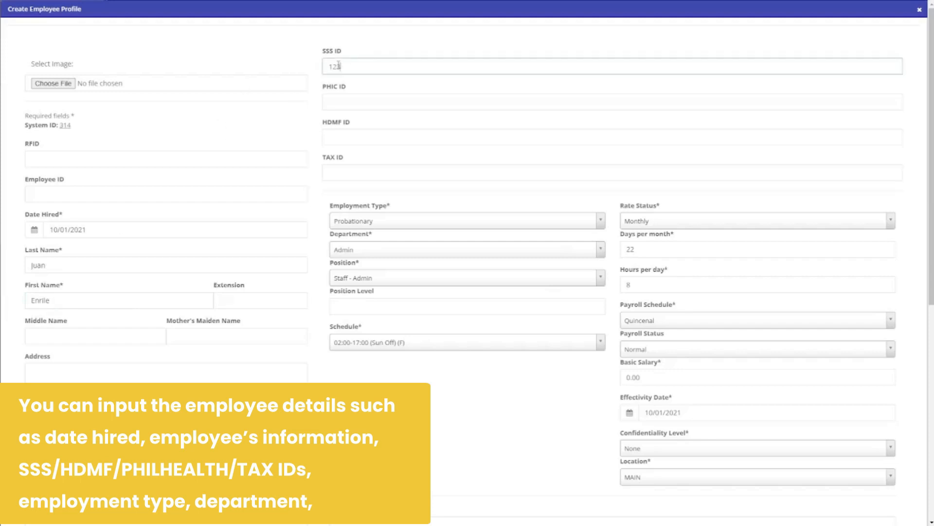
click(364, 100)
text(123456789)
click(370, 137)
text(123456789)
click(378, 174)
text(123456789)
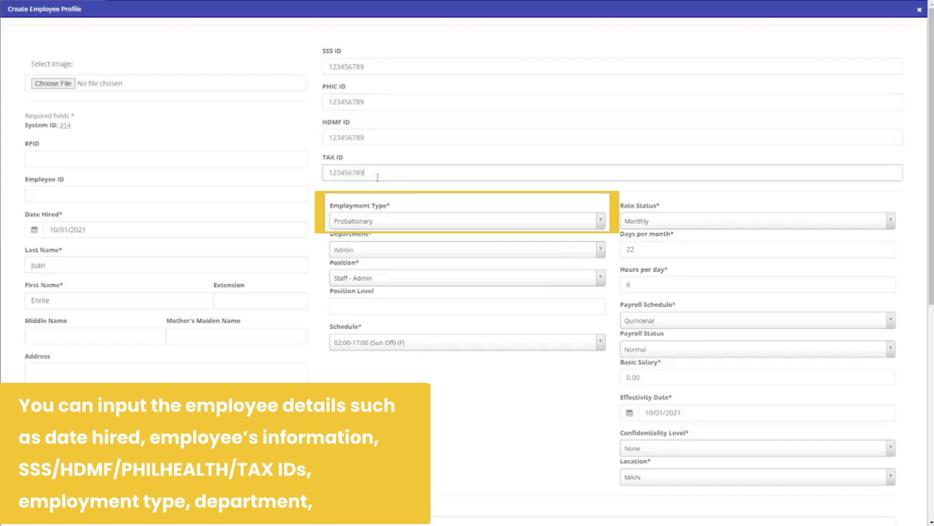
Keep Probationary employment, Admin department and Staff - Admin position, then browse schedules for 08:30-18:00
click(375, 222)
click(378, 257)
click(378, 258)
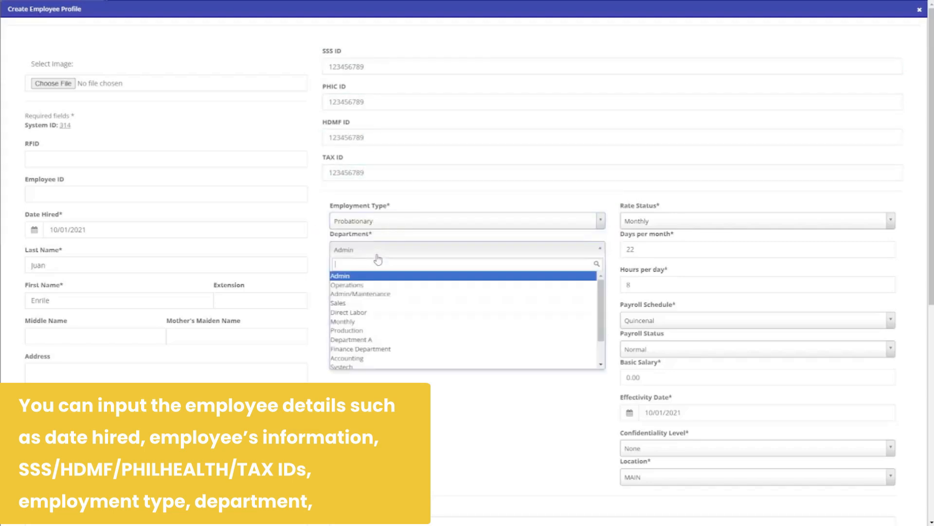
click(371, 274)
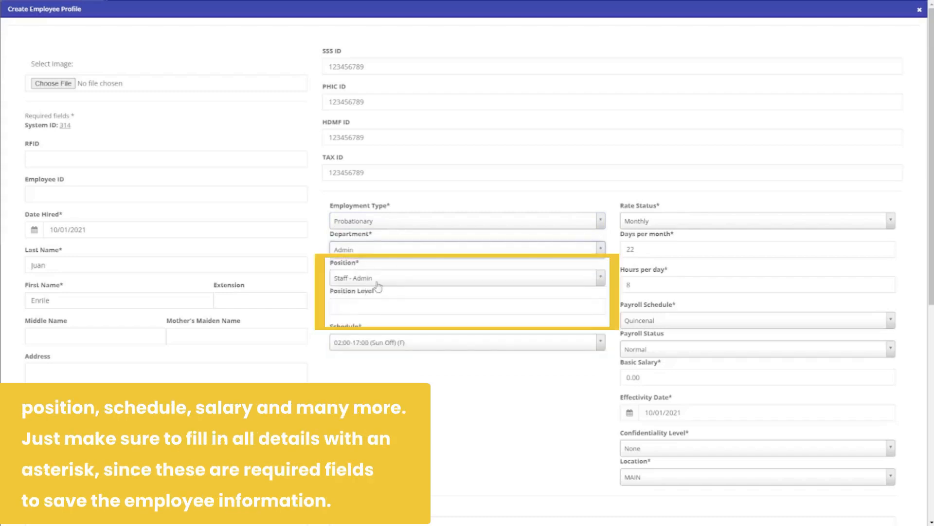
click(376, 282)
click(374, 303)
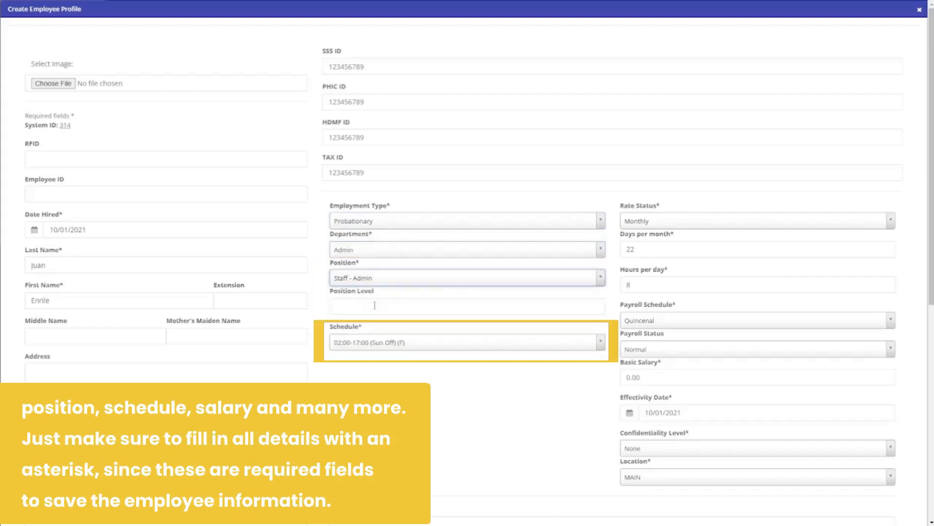
click(375, 343)
scroll(389, 351, down, 2)
Choose the 08:30-18:00 (Fri,Sat,Sun Off) (1h) schedule and keep the rate status Monthly
click(421, 300)
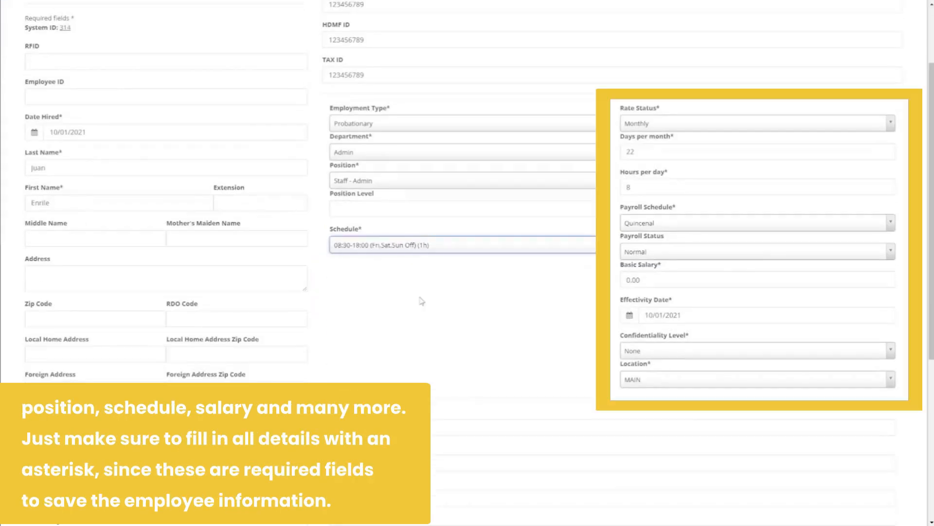
click(646, 129)
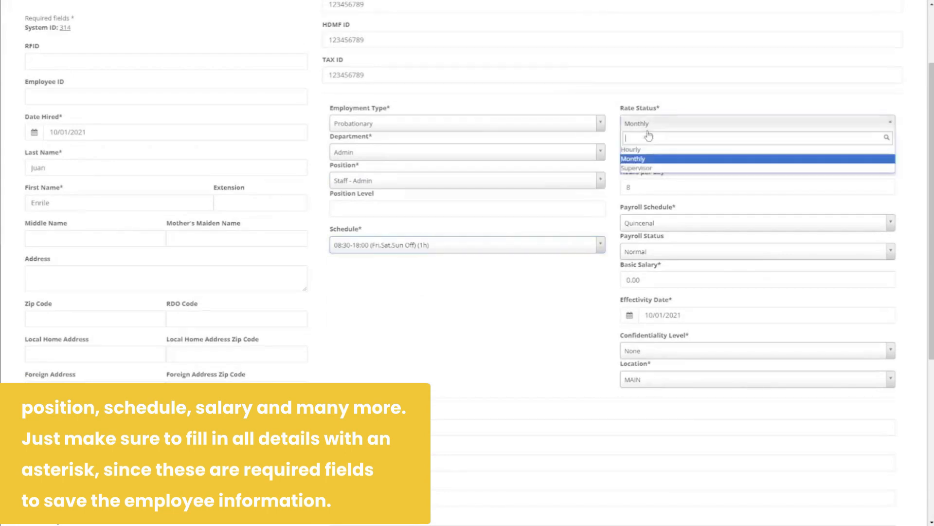
click(638, 163)
Enter a basic salary of 10,000.00, then save and exit the employee profile
click(645, 280)
text(10000)
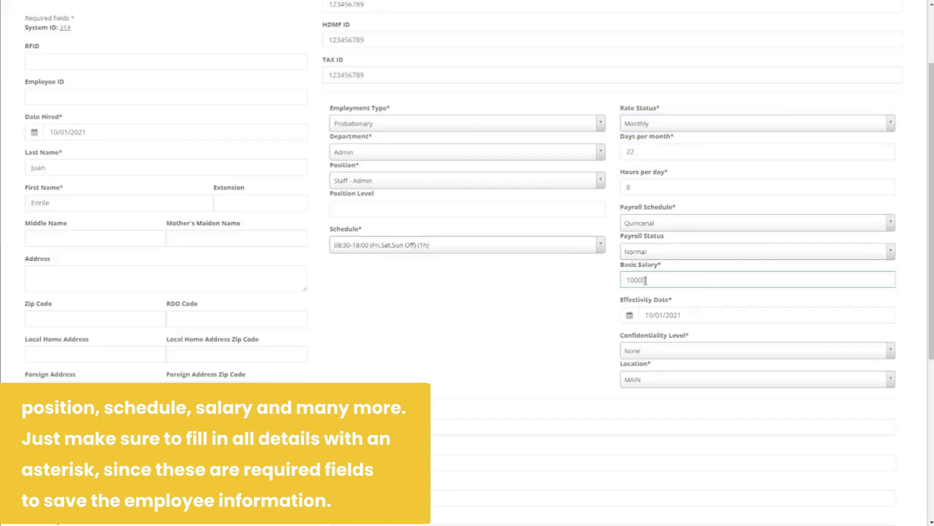
click(580, 347)
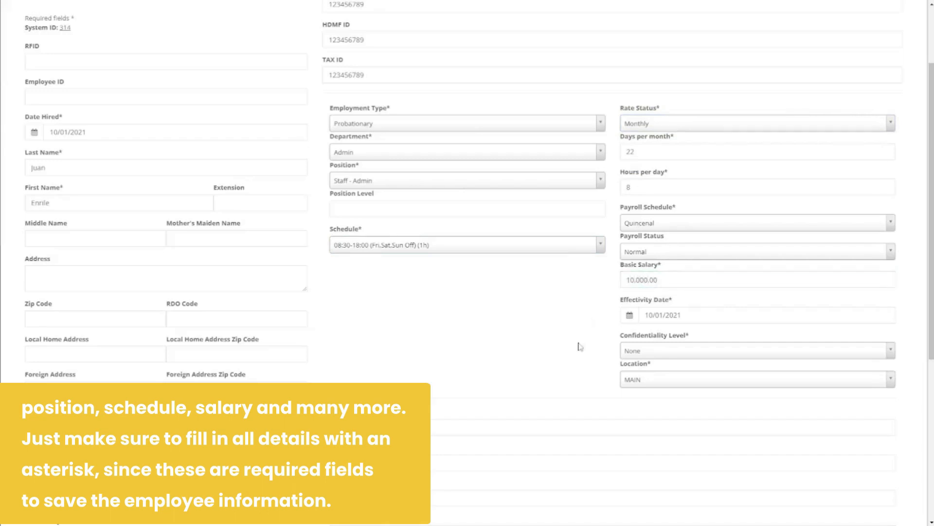
scroll(580, 346, down, 4)
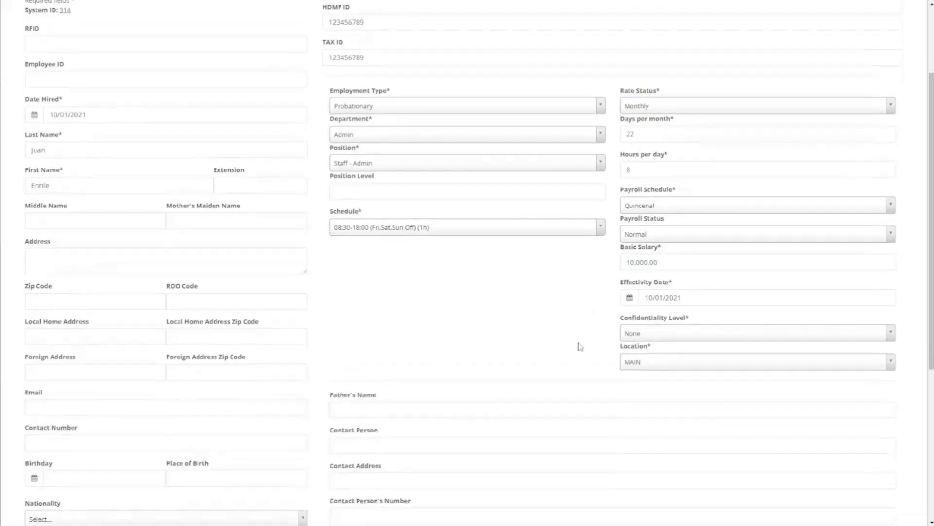
scroll(579, 342, down, 2)
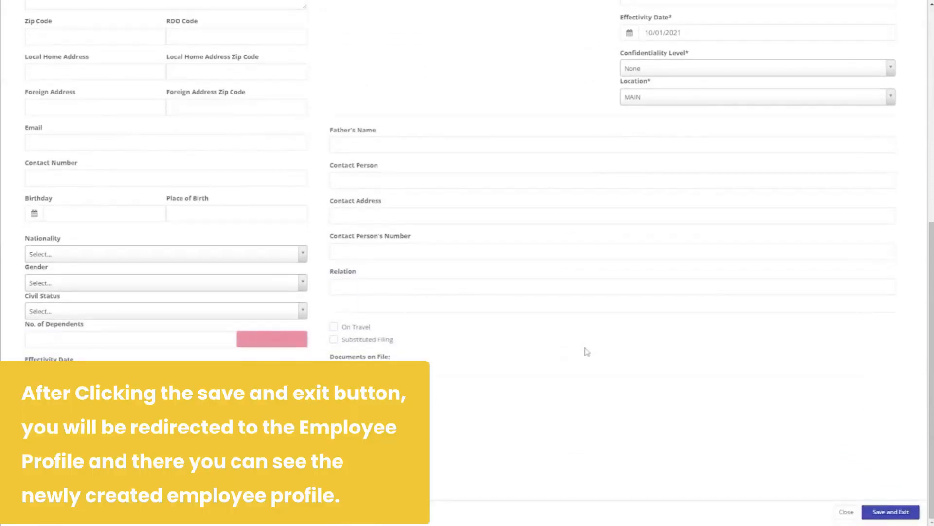
click(890, 512)
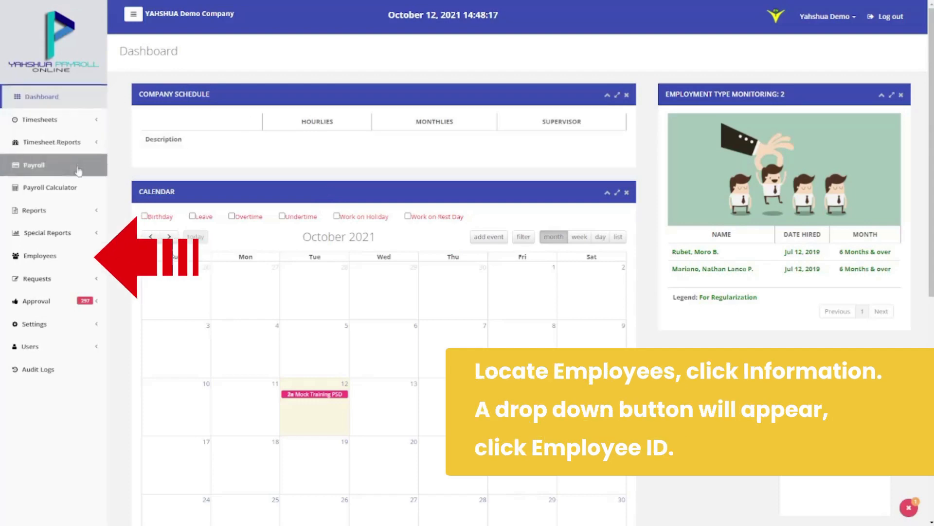
Open the Employee ID list, run an Advance Filter search, and open the last employee's ID details
click(68, 255)
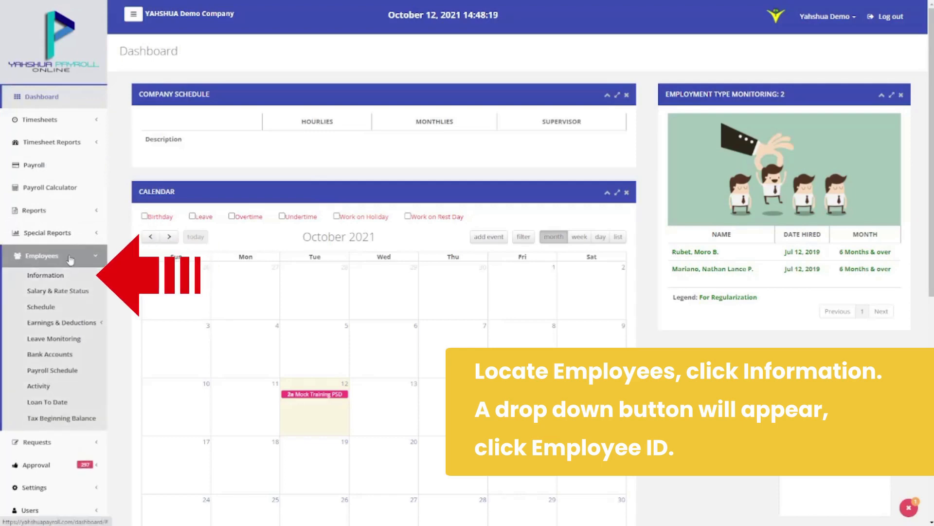
click(70, 275)
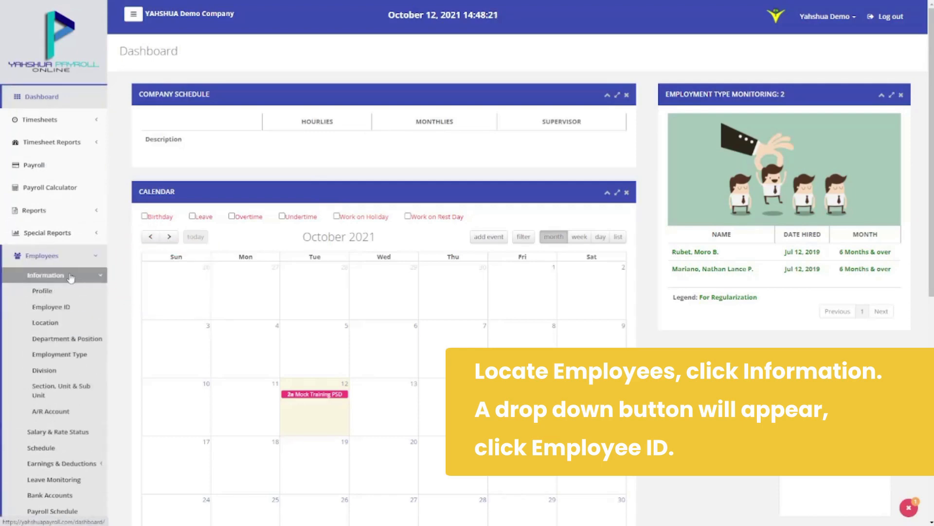
click(53, 307)
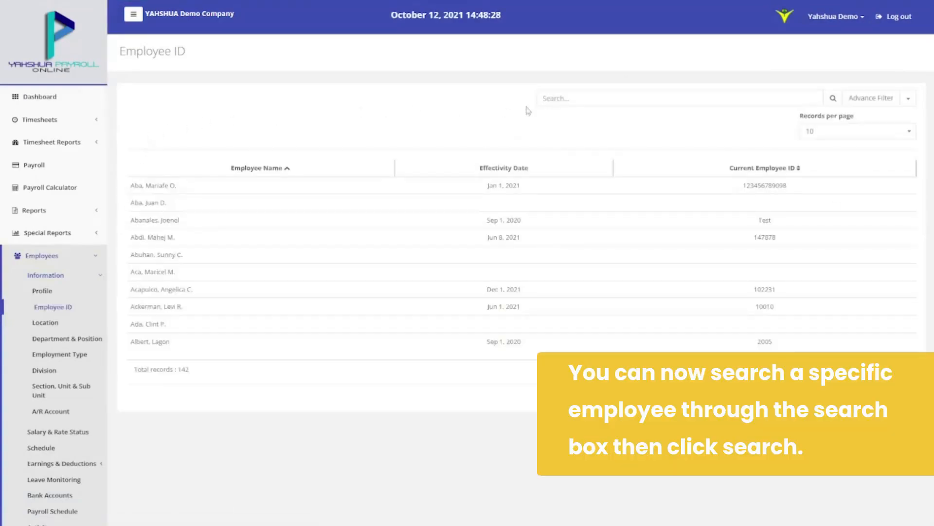
click(574, 106)
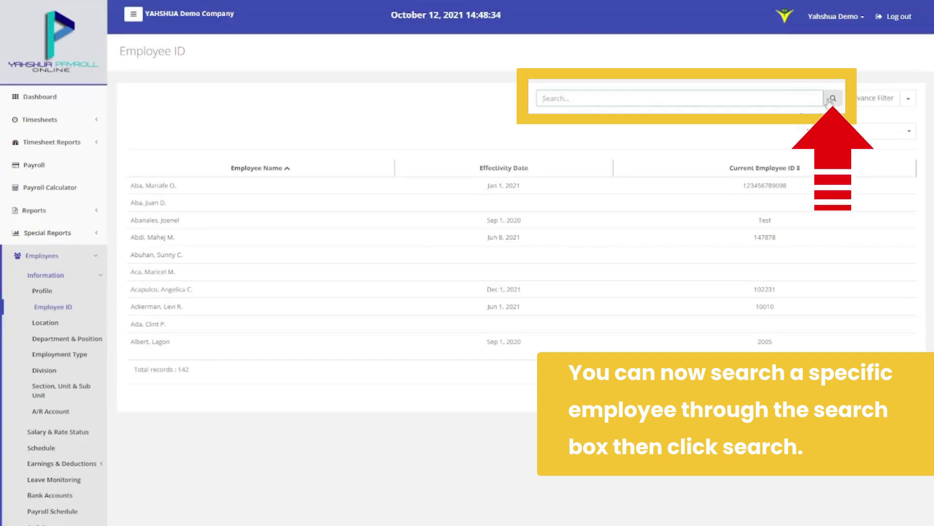
click(874, 100)
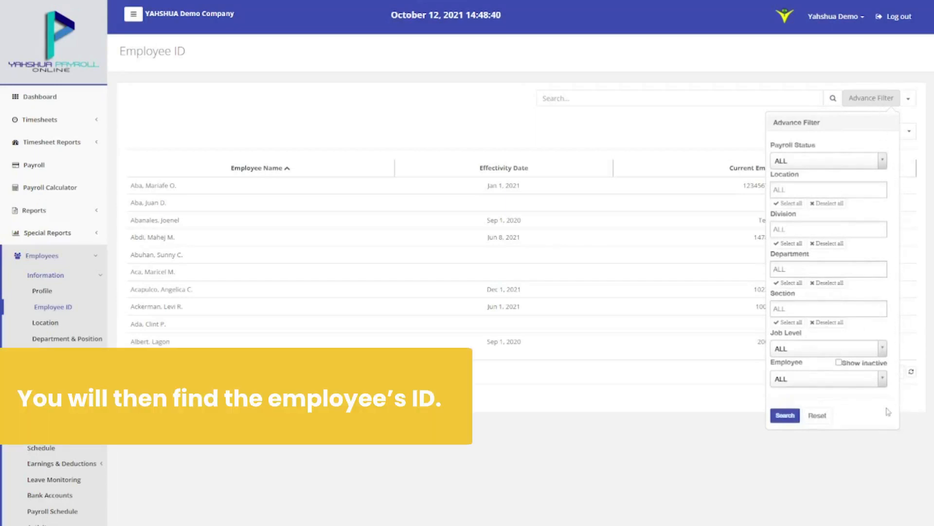
click(785, 416)
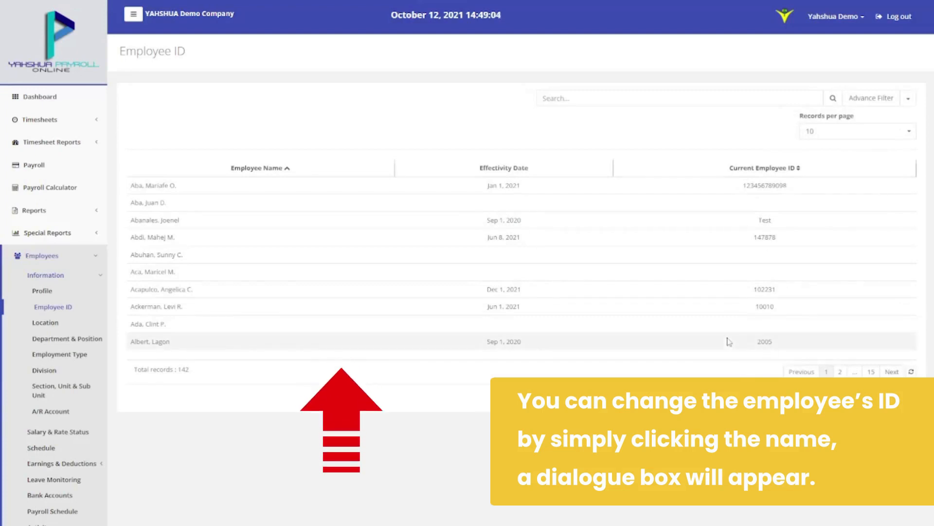
click(728, 339)
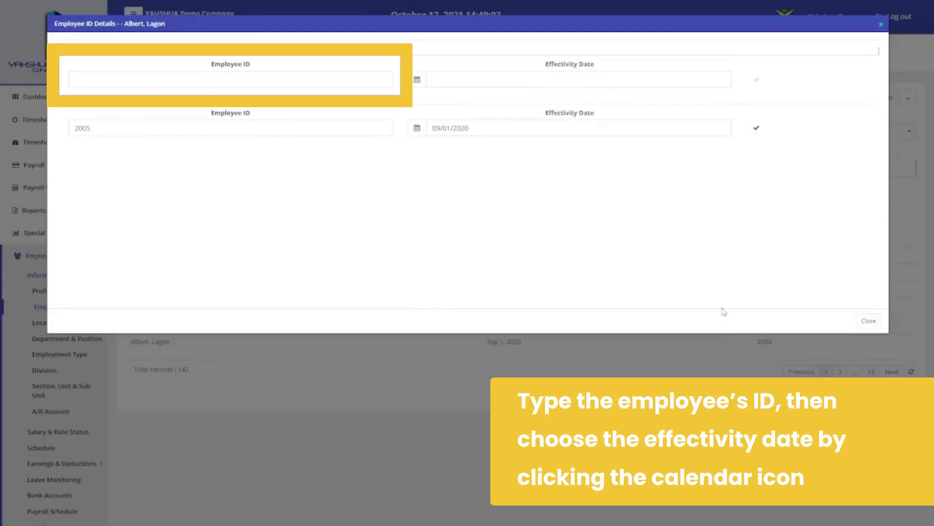
Enter the new employee ID with effectivity date 10/01/2021 and save the entry
click(292, 82)
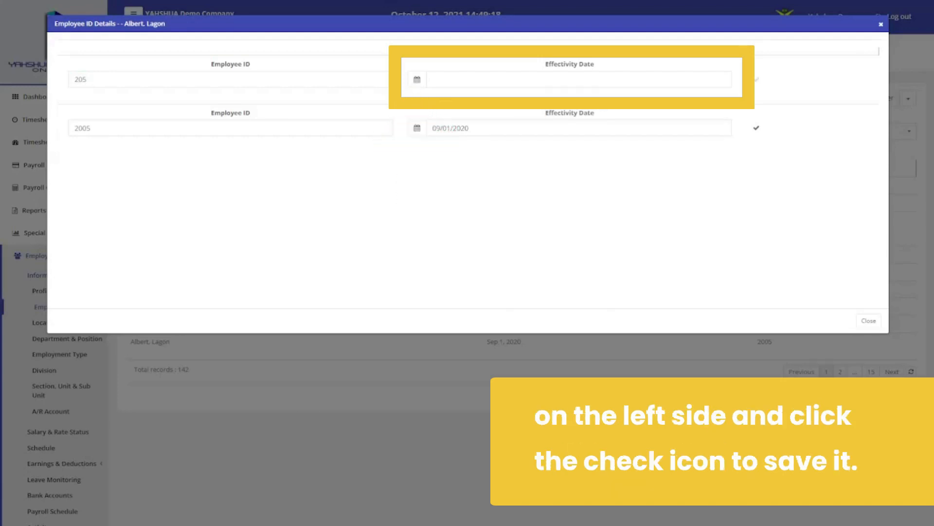
click(416, 79)
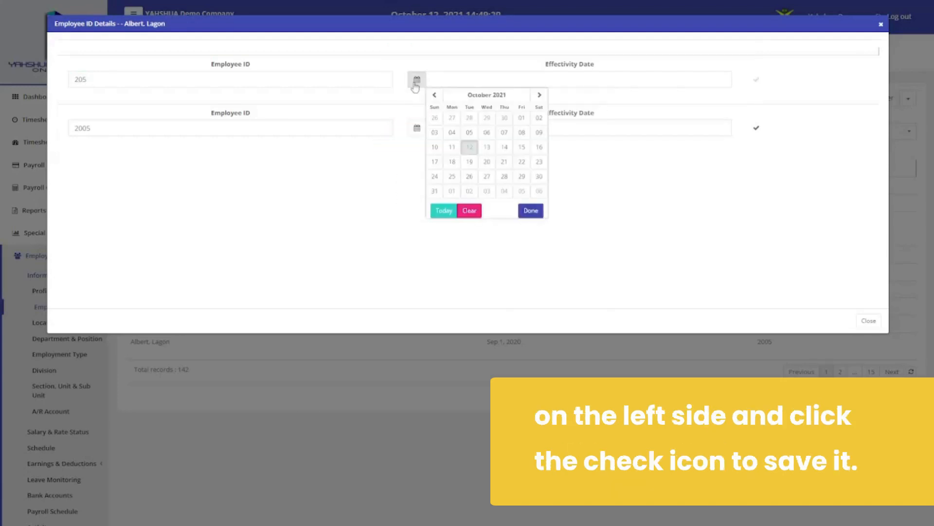
click(518, 121)
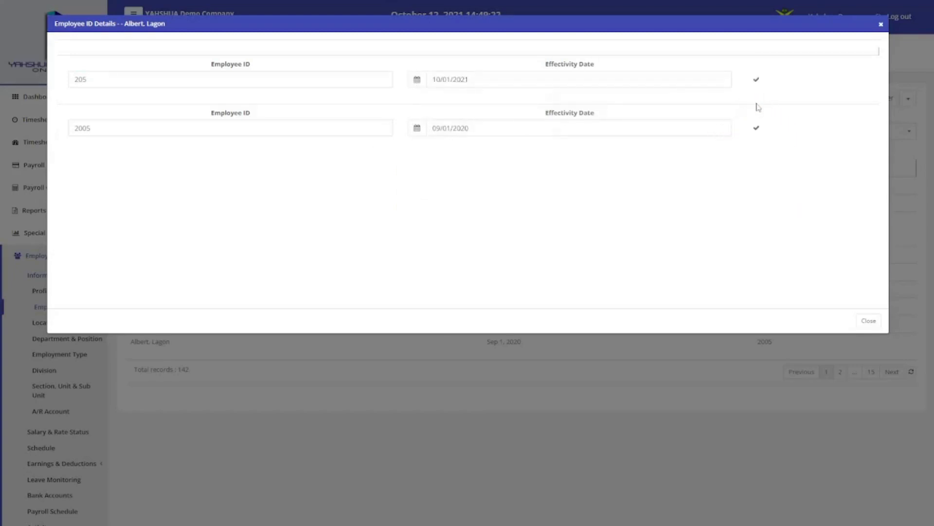
click(757, 81)
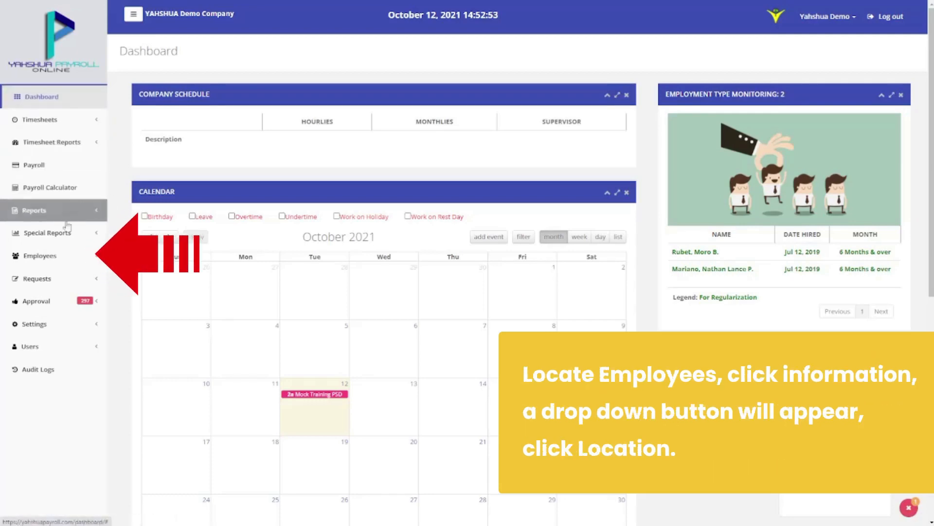
Open the Employee Location list under Employees > Information and open the last employee's Location Details
click(65, 254)
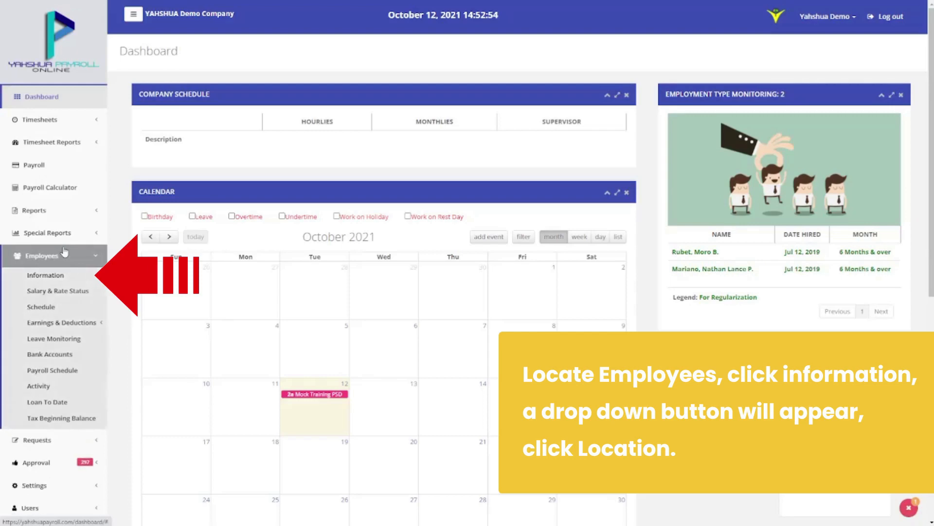
click(63, 276)
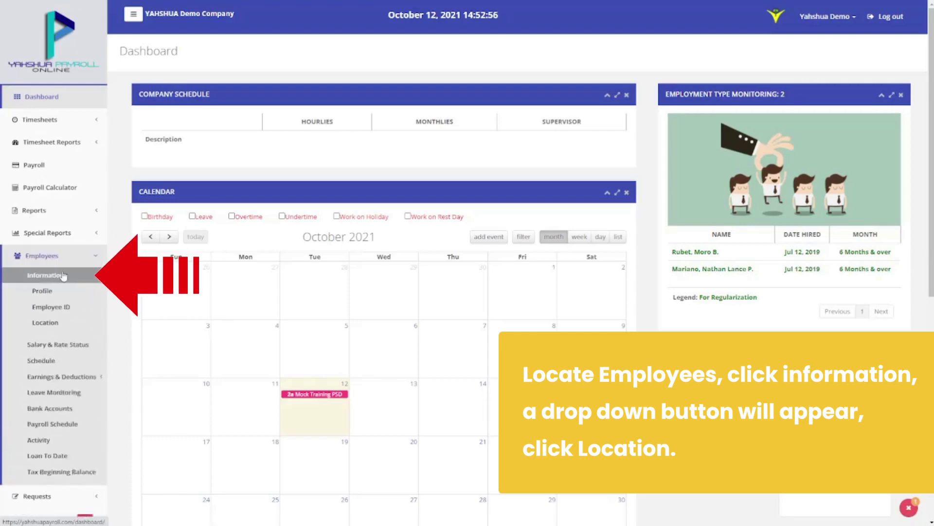
click(48, 323)
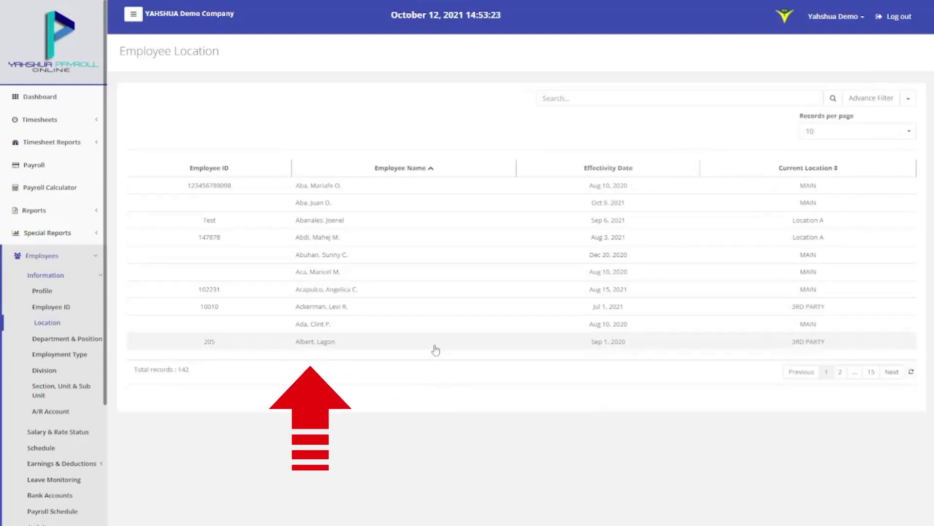
click(435, 349)
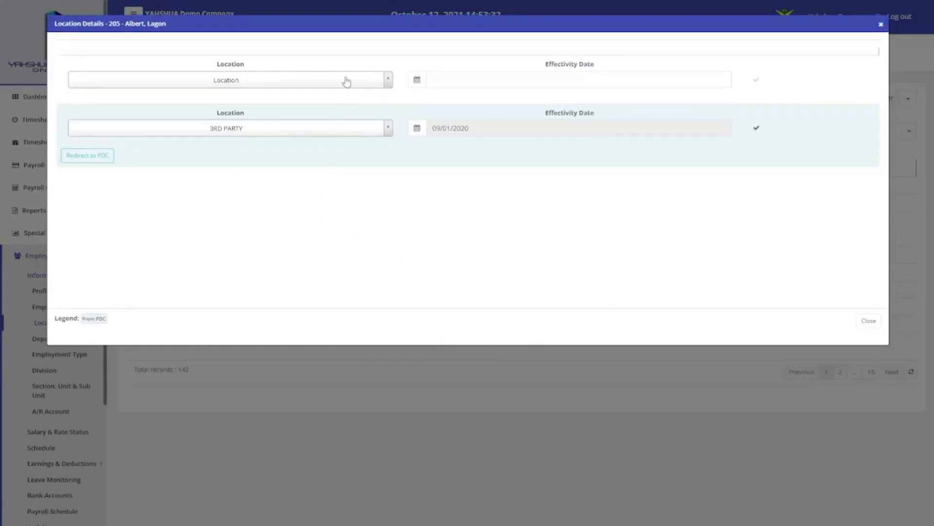
Add a DAVAO location entry effective 10/01/2021 and save it
click(347, 81)
click(279, 127)
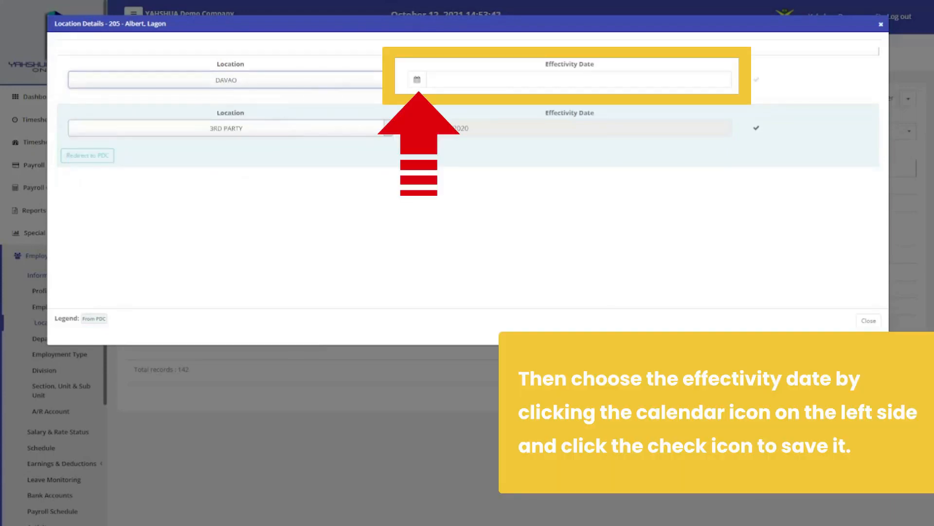
click(417, 79)
click(519, 121)
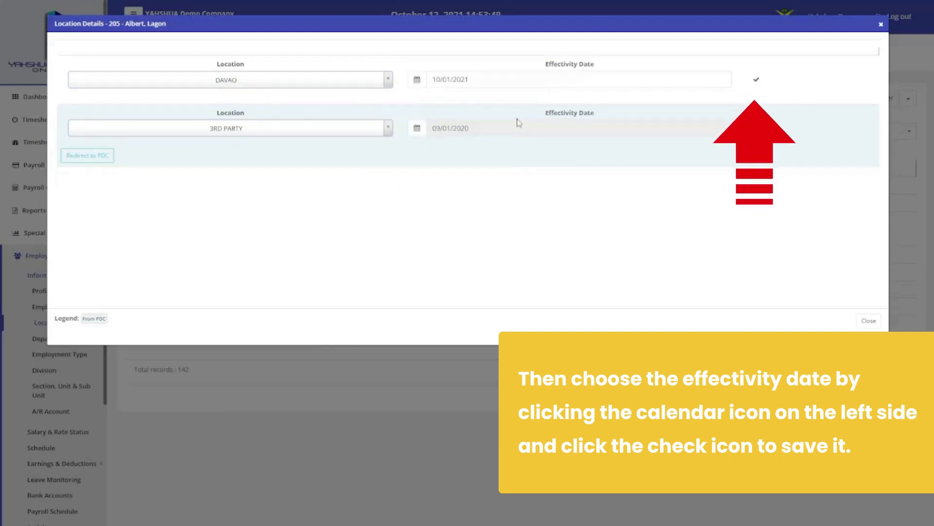
click(752, 83)
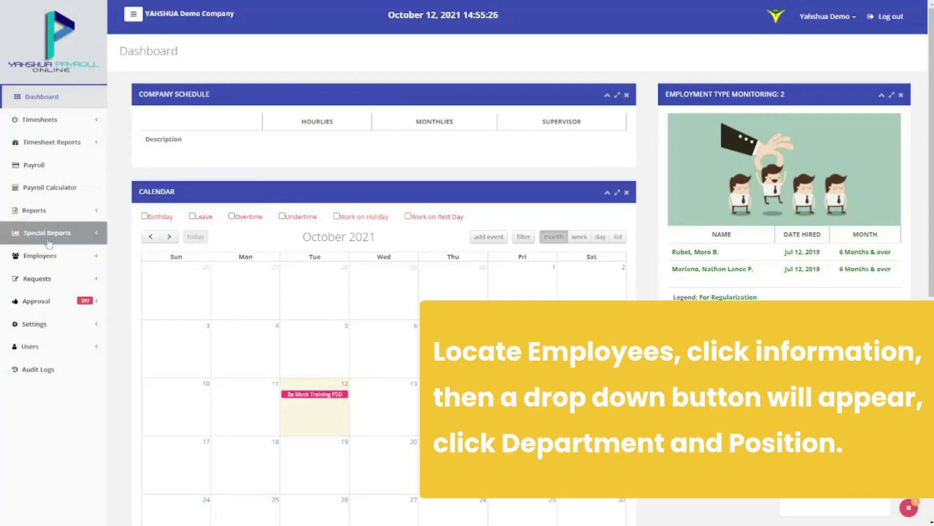
Open the Department & Position list, run an Advance Filter search, and open the first employee's Department Details
click(51, 255)
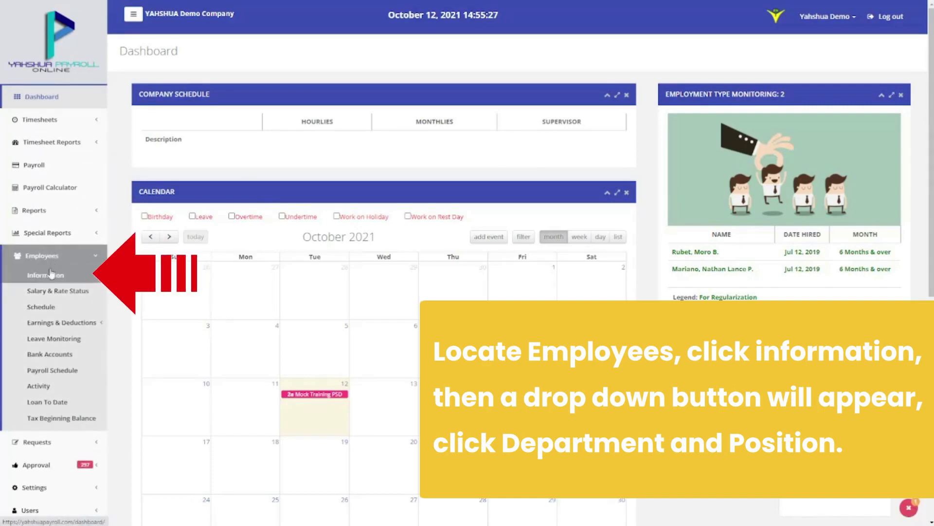
click(51, 275)
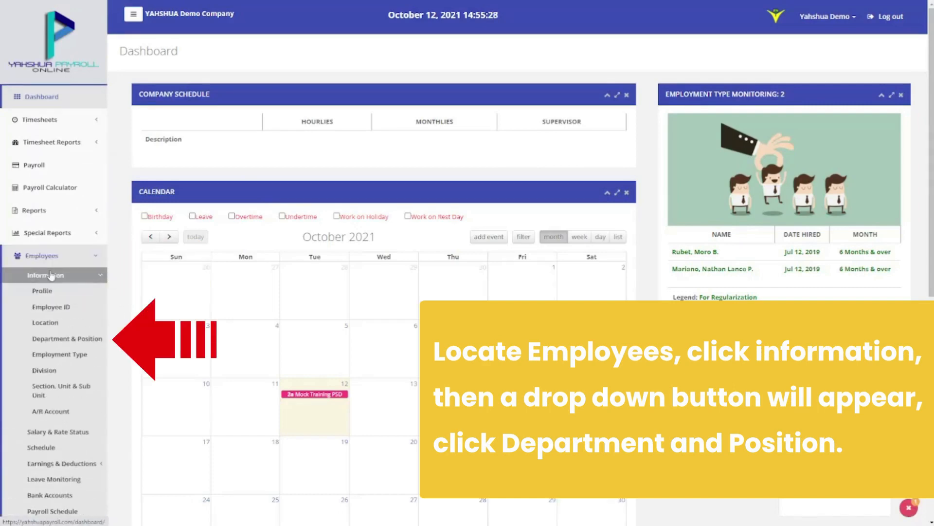
click(51, 340)
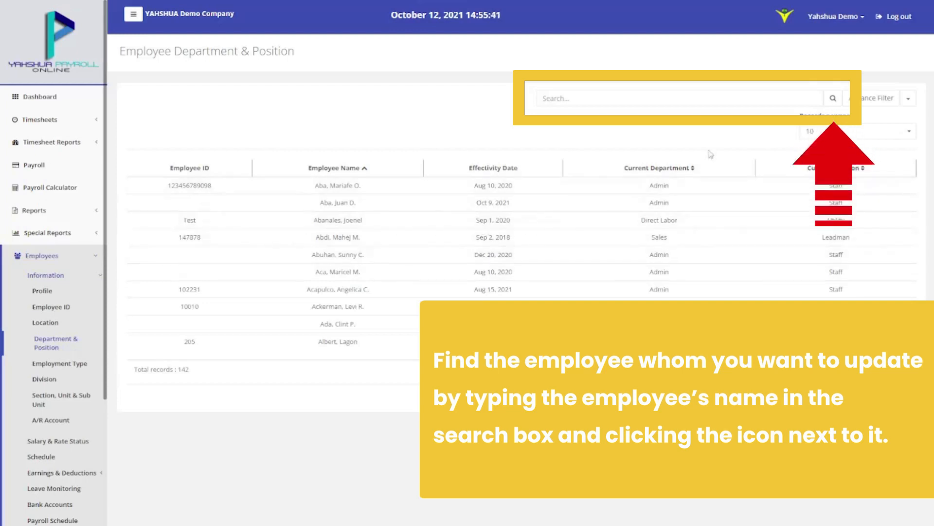
click(716, 99)
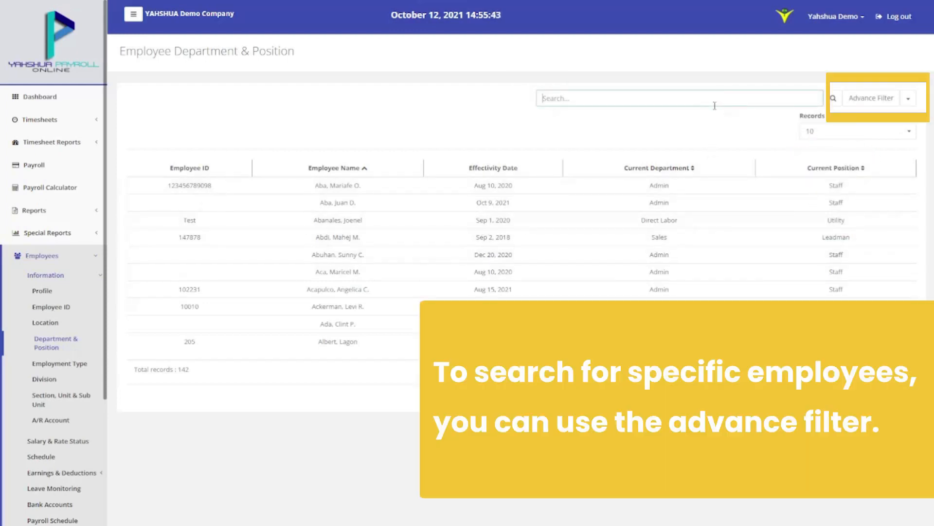
click(889, 108)
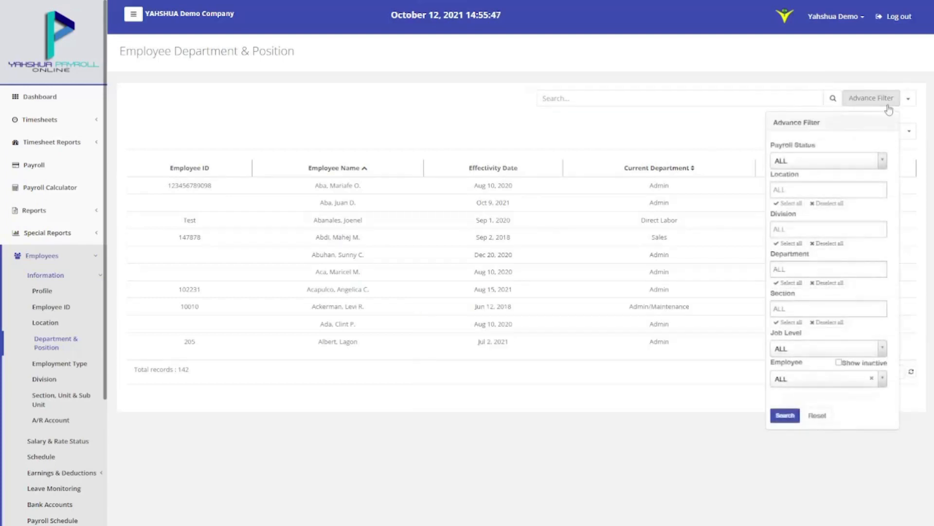
click(785, 415)
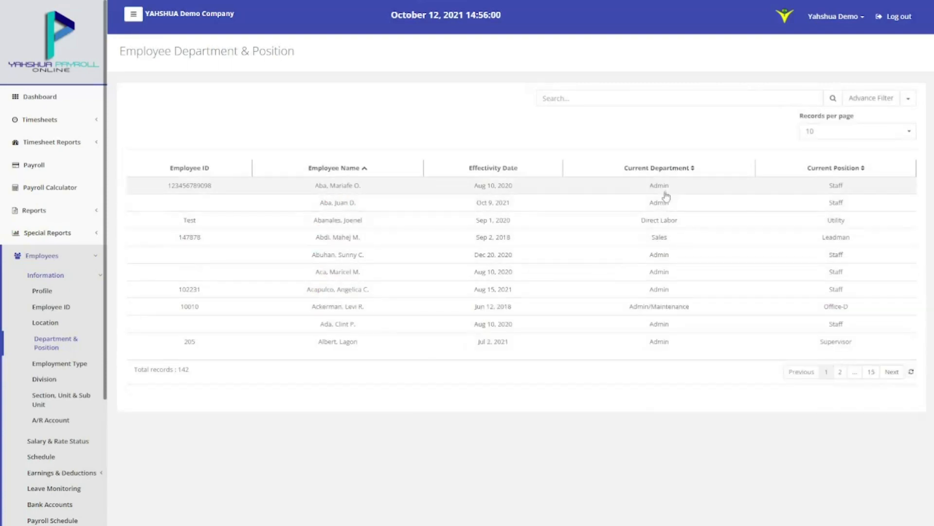
click(664, 194)
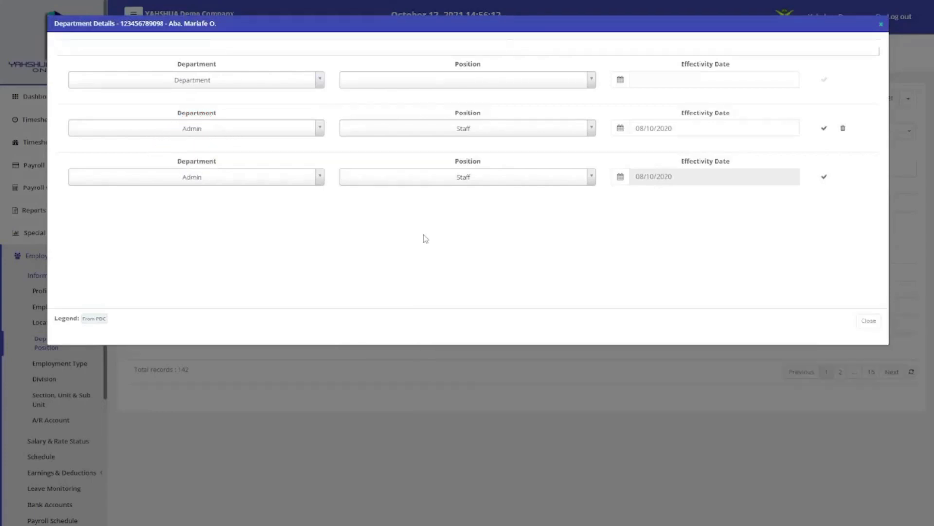
Add Admin/Maintenance department with Office-D position effective 10/01/2021, save it, and close the dialog
click(300, 79)
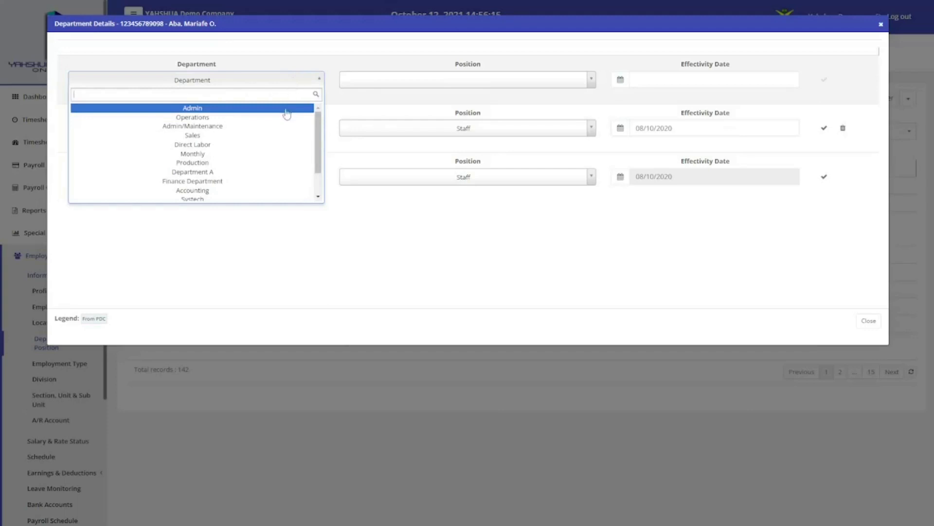
click(286, 126)
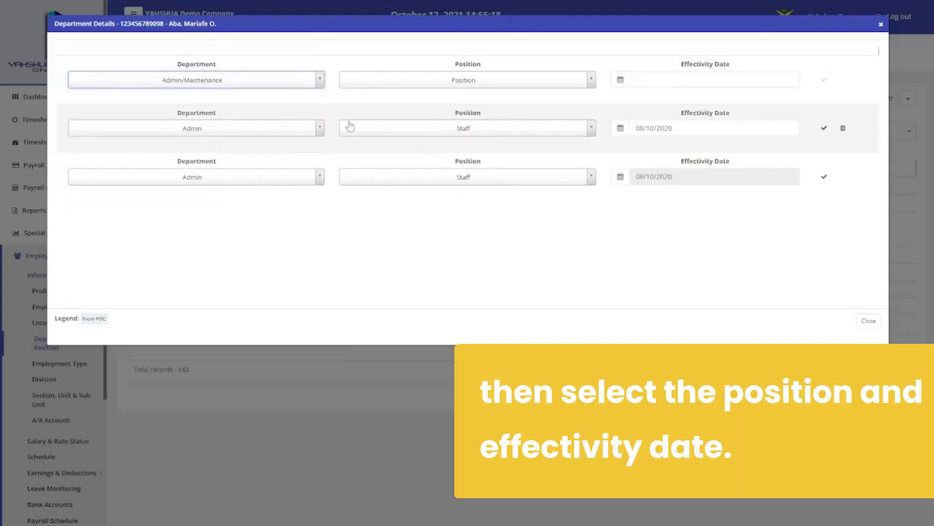
click(438, 86)
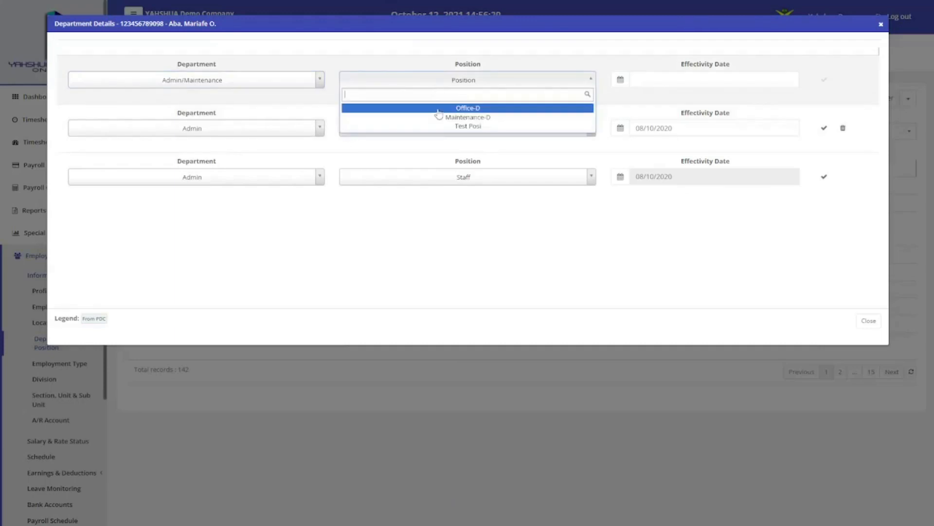
click(440, 108)
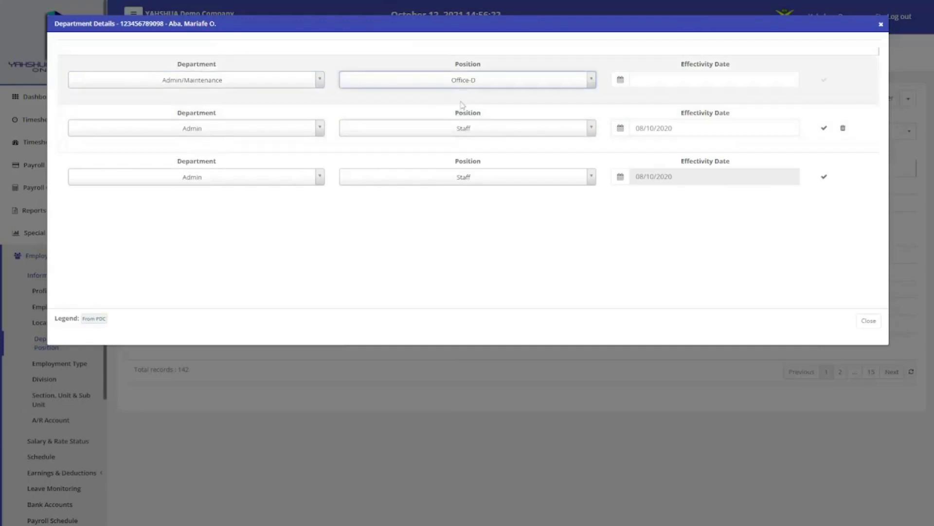
click(621, 81)
click(725, 117)
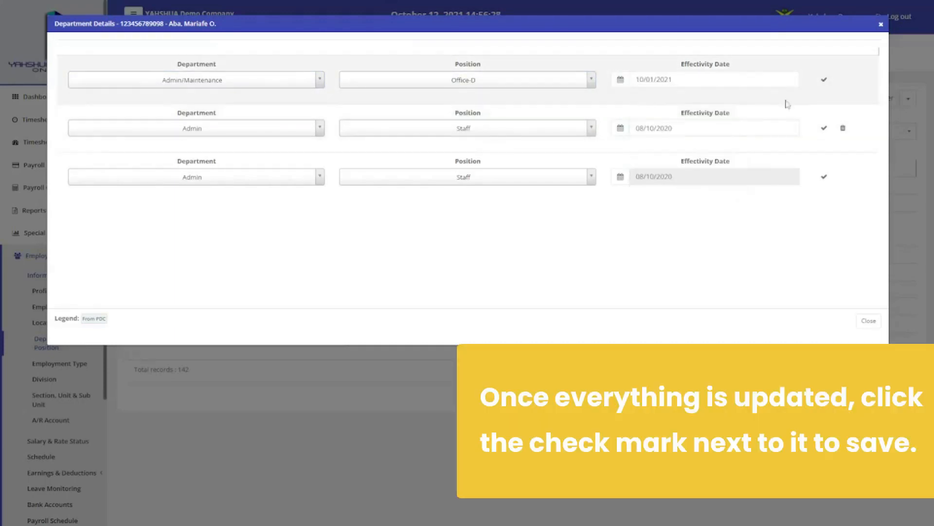
click(826, 84)
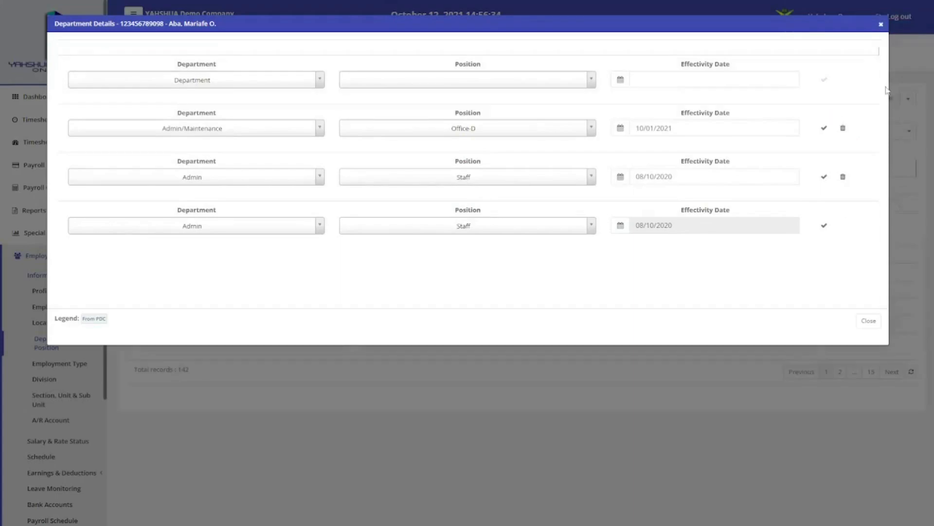
click(882, 27)
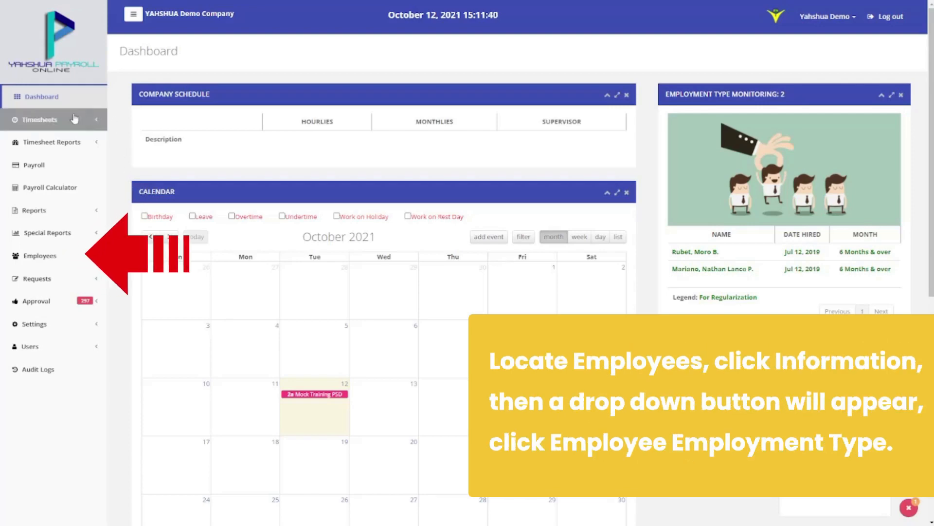
Expand Employees > Information in the sidebar to reach the Employment Type page
click(53, 255)
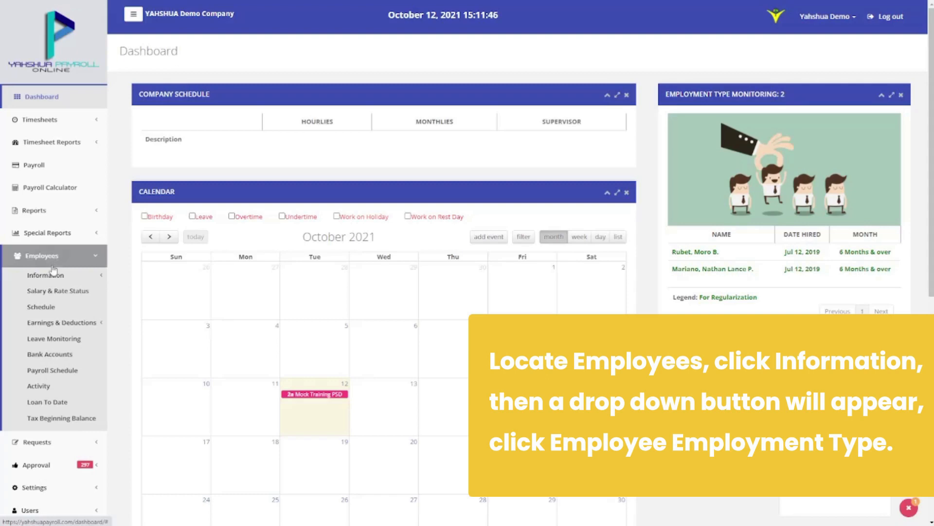
click(53, 274)
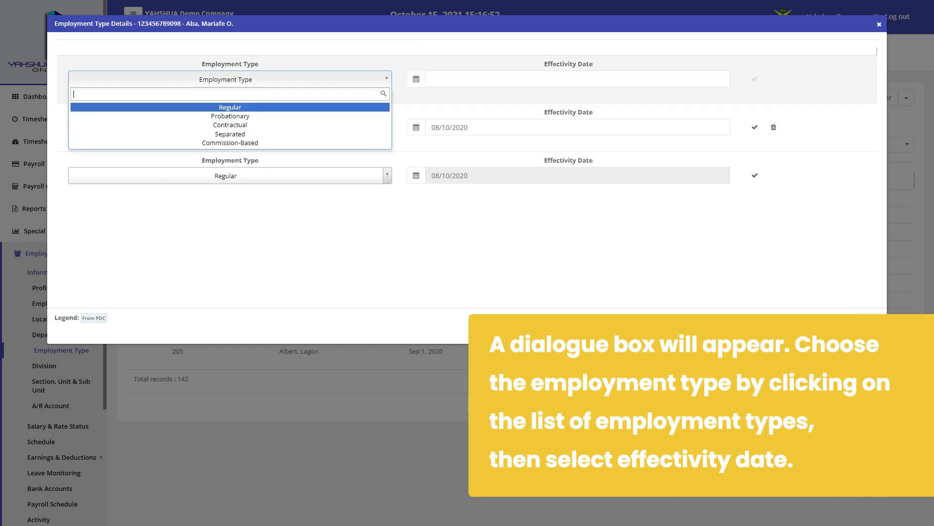
Set the new employment type to Regular with effectivity date 10/01/2021
key(Return)
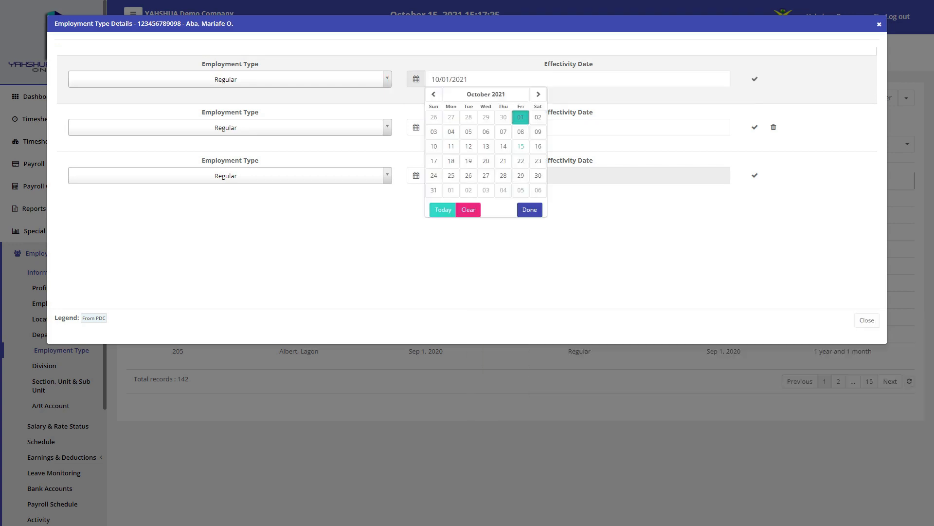
key(Return)
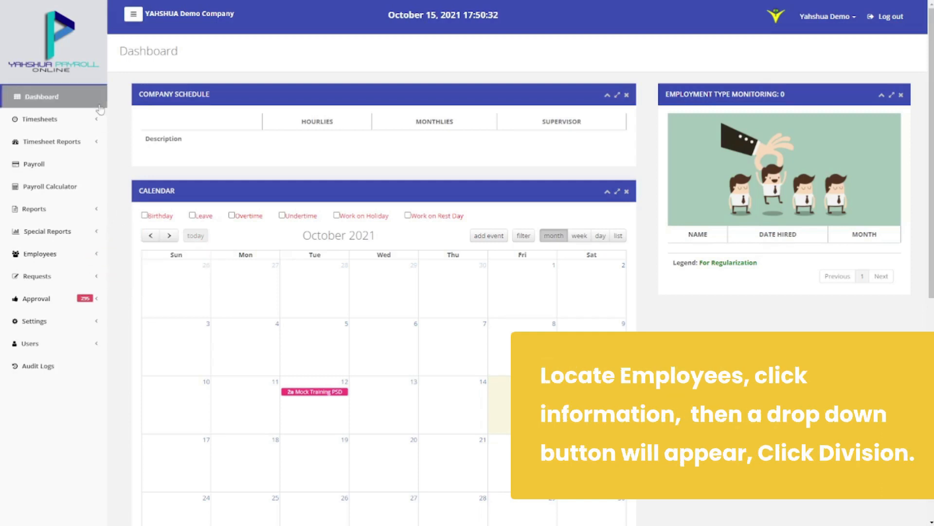
Open the Employee Division list, run an Advance Filter search, and open the first employee's Division dialog
click(76, 254)
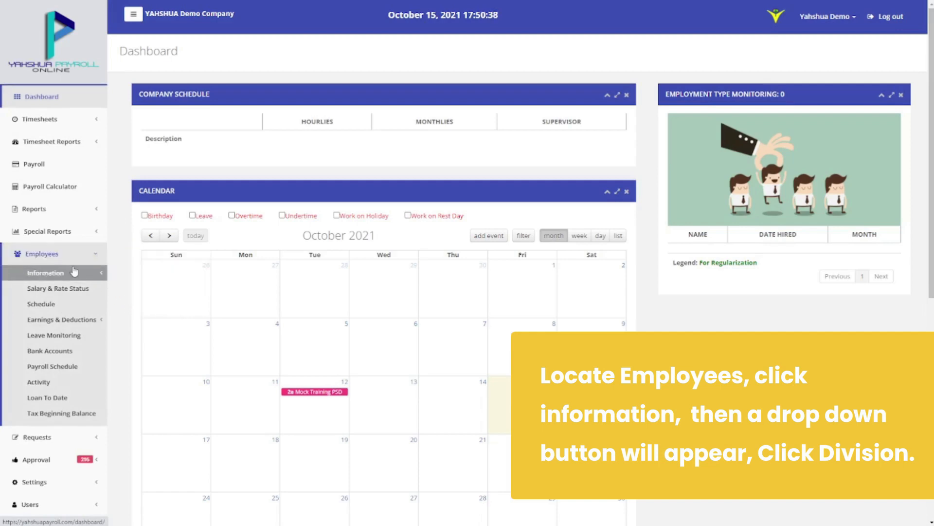
click(74, 271)
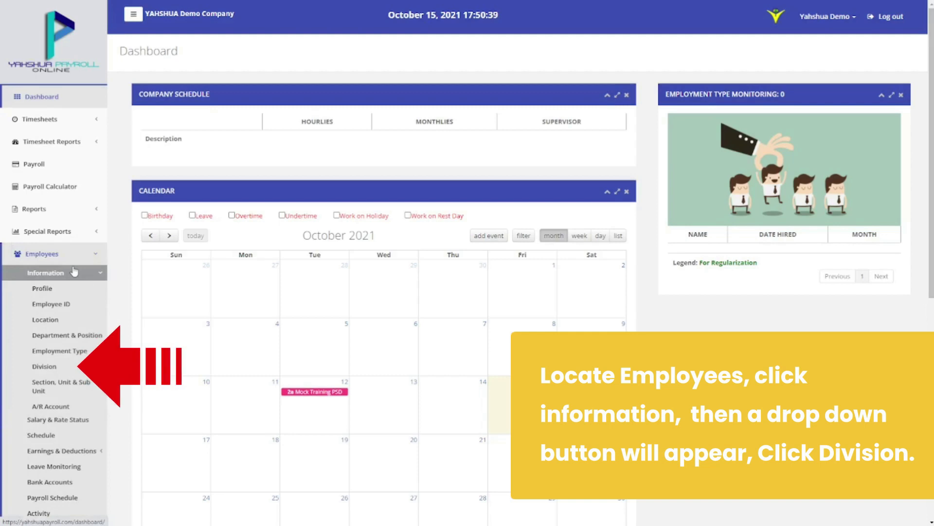
click(68, 367)
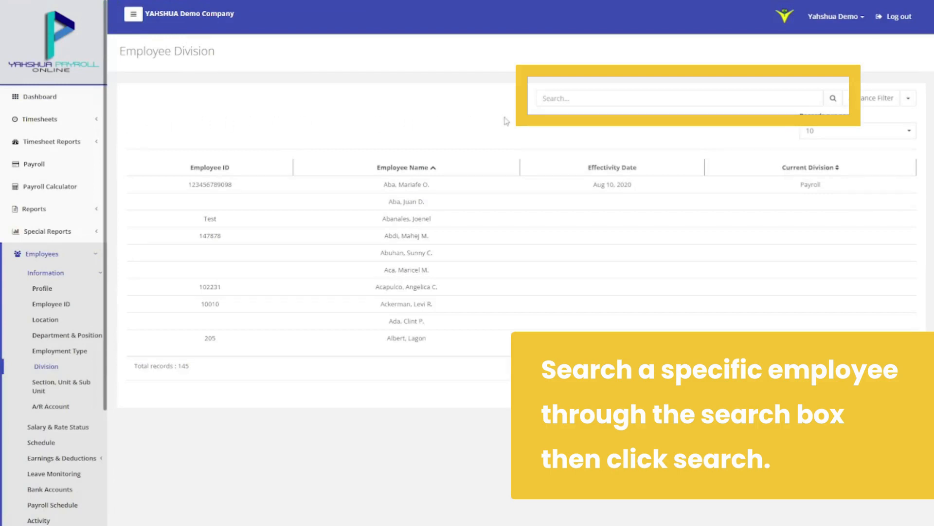
click(625, 98)
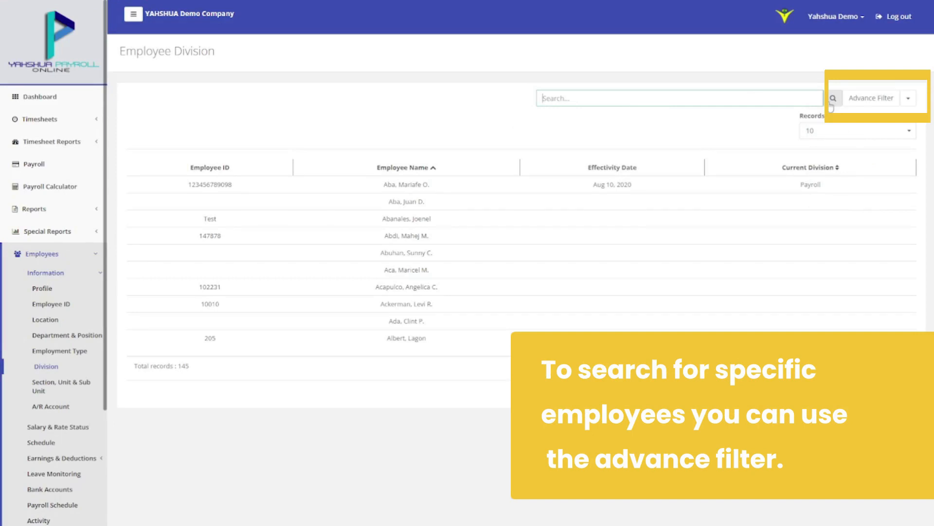
click(857, 100)
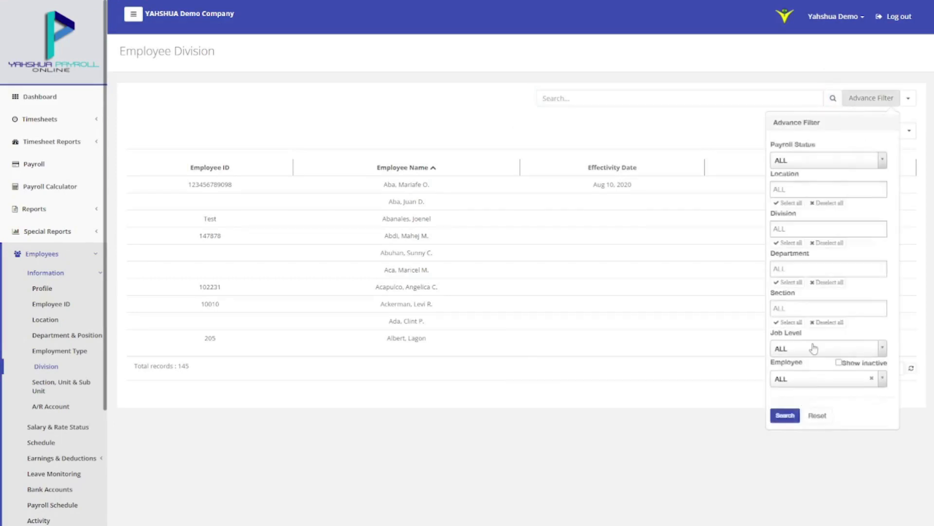
click(785, 416)
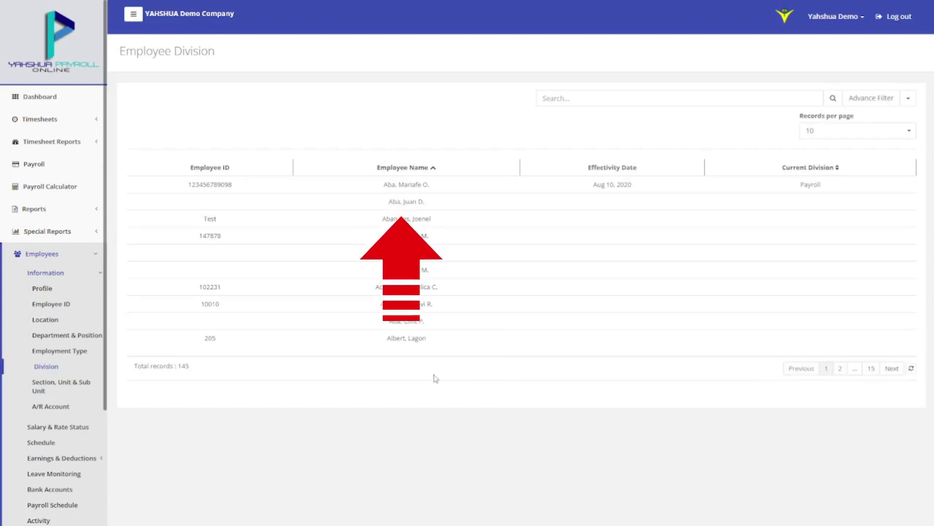
click(415, 186)
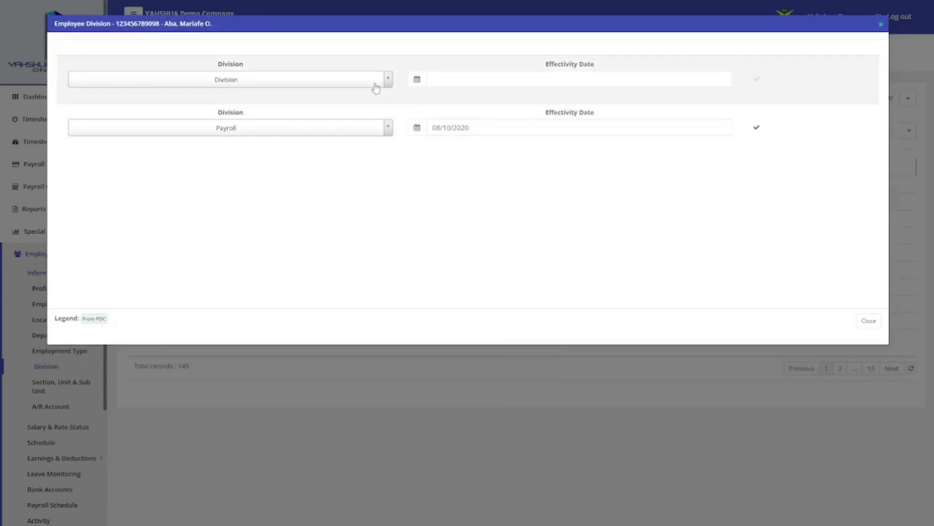
Save a new Payroll division row dated 10/01/2021, then close the Employee Division window
click(375, 87)
click(367, 107)
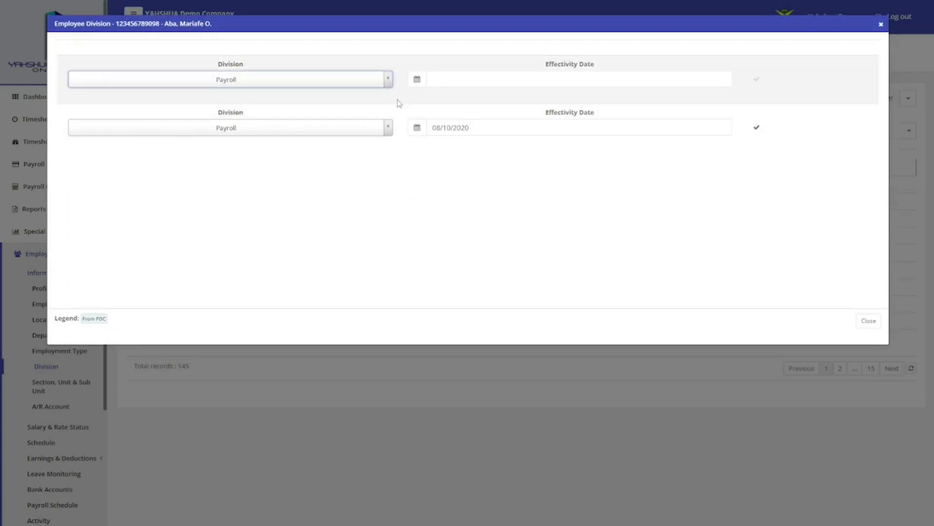
click(418, 79)
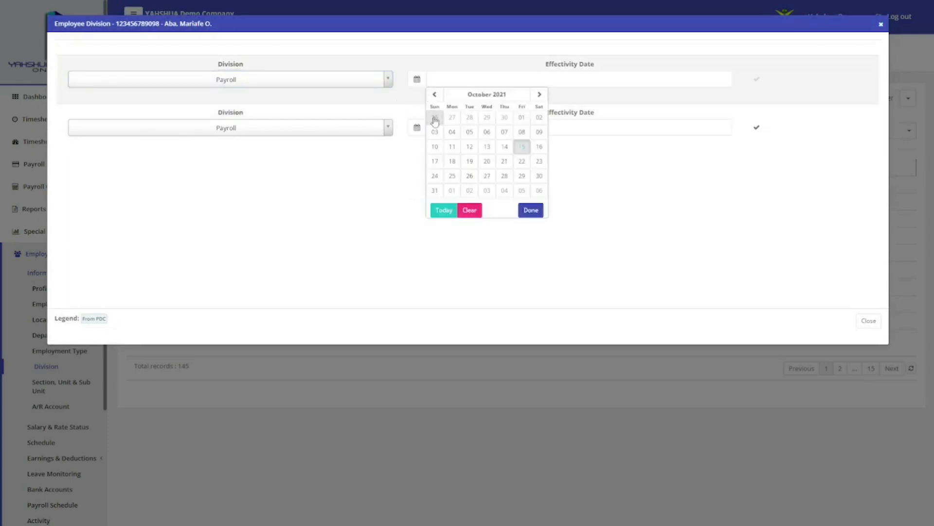
click(519, 120)
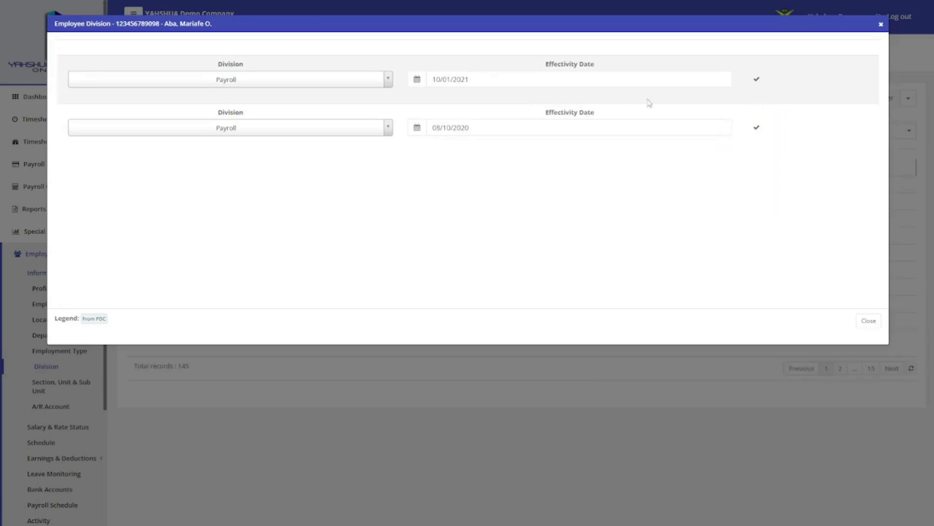
click(757, 78)
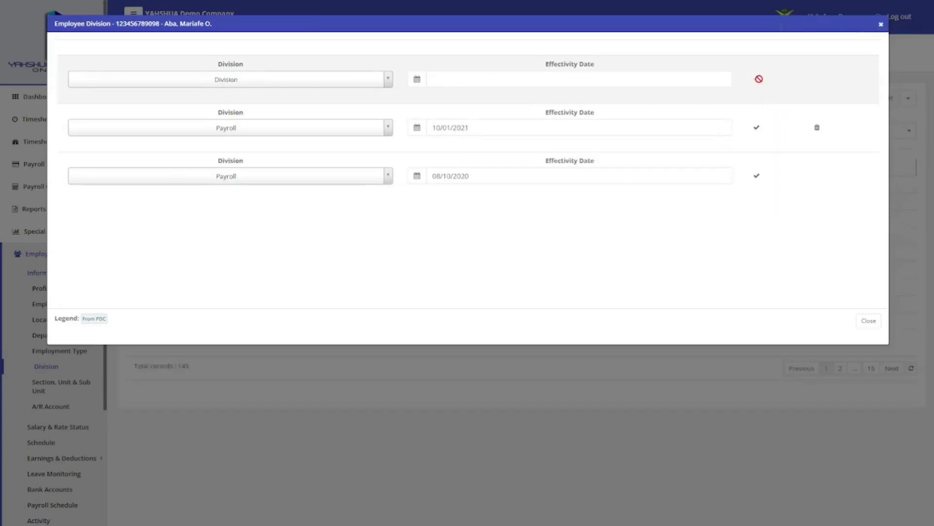
click(880, 25)
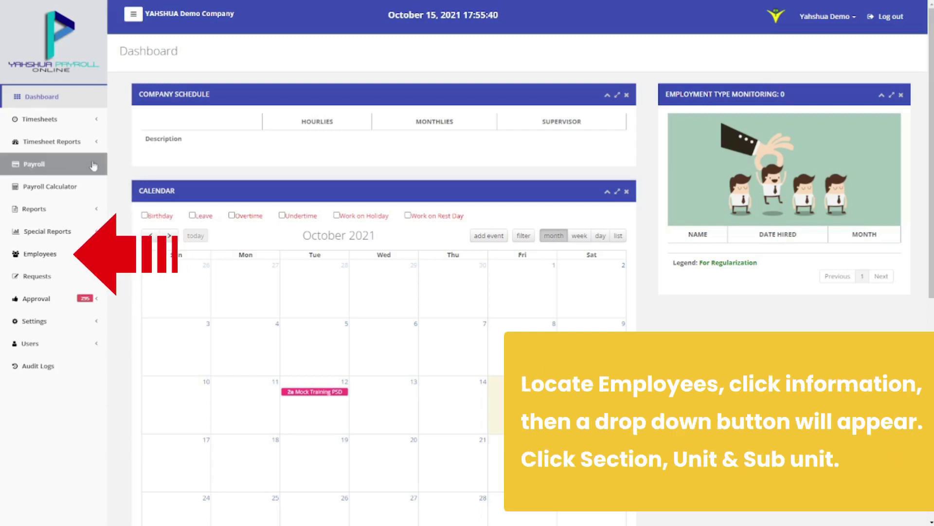
Go to the Employees Information Section, Unit & Sub Unit page
click(65, 252)
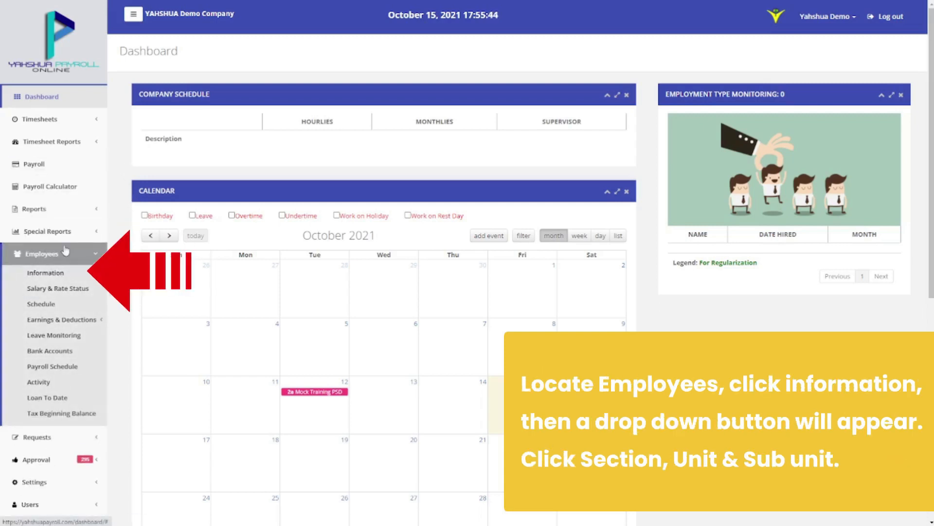
click(60, 273)
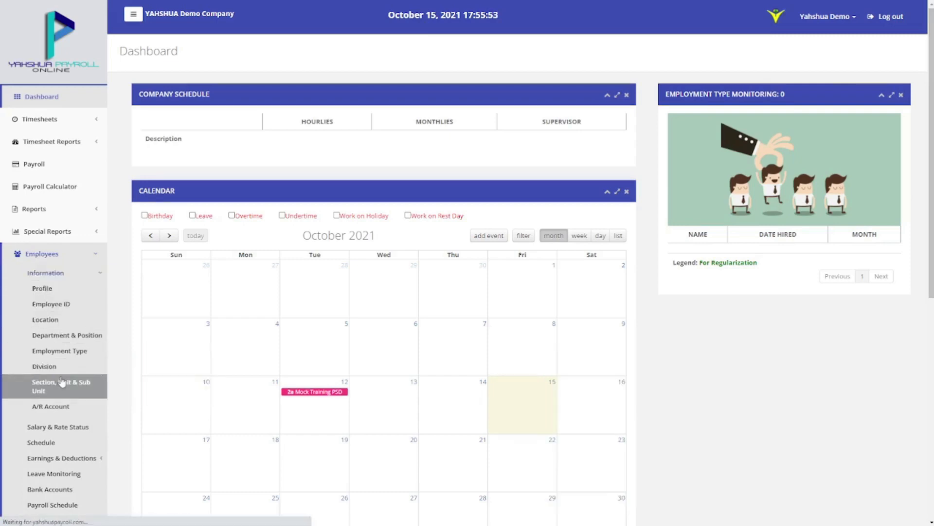
click(63, 383)
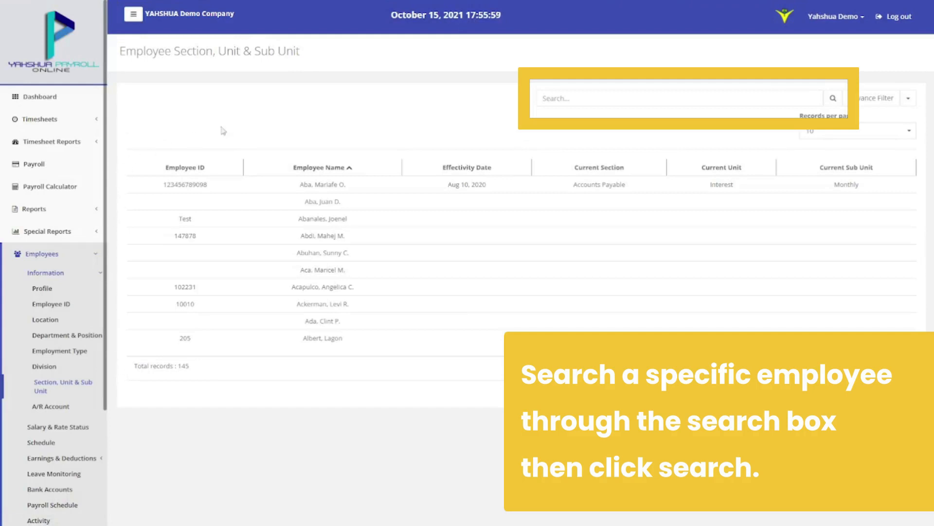
Try the employee search and Advance Filter, then open the first employee's Section Details
click(613, 96)
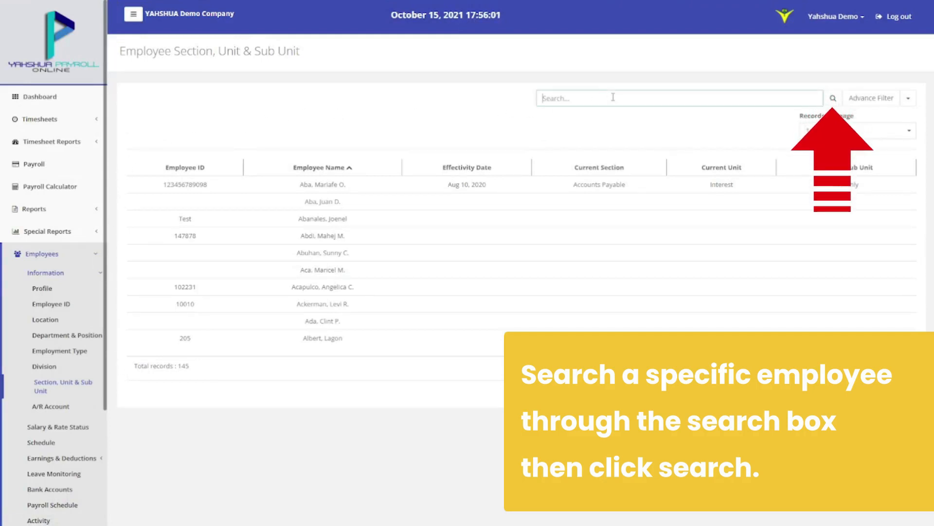
click(856, 100)
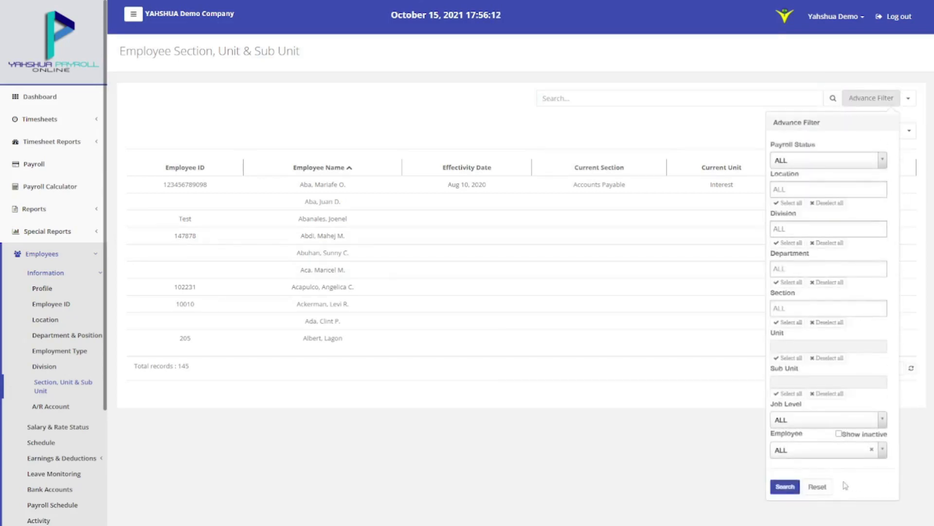
click(793, 488)
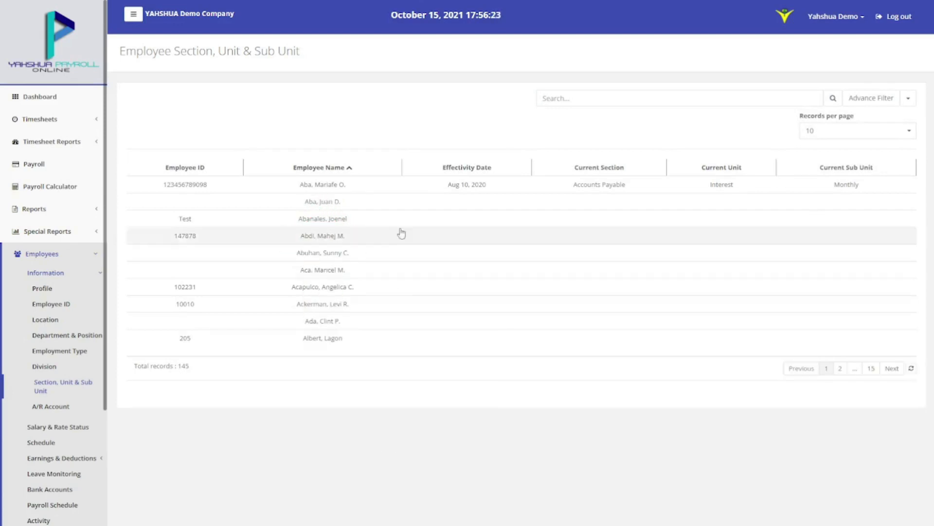
click(410, 192)
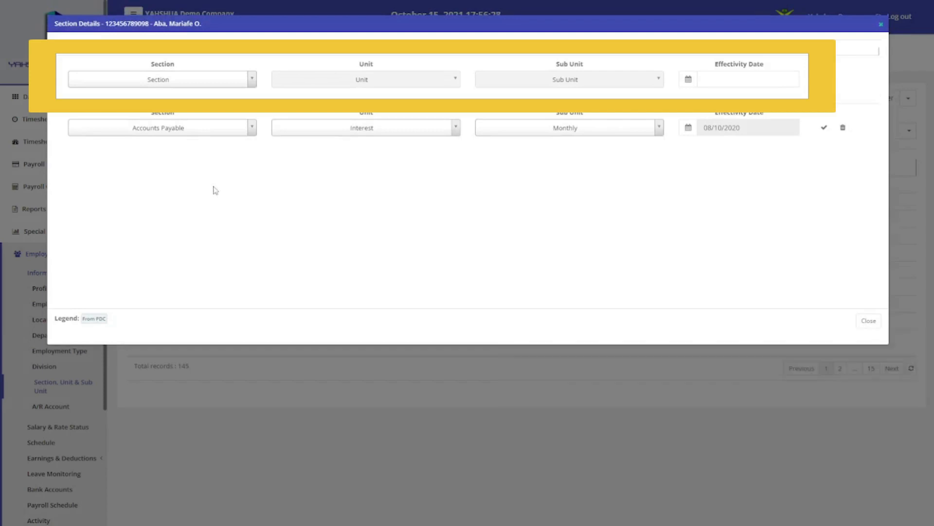
Save a section row of Accounts Payable, Interest, Monthly dated 10/01/2021, then close Section Details
click(209, 86)
click(207, 116)
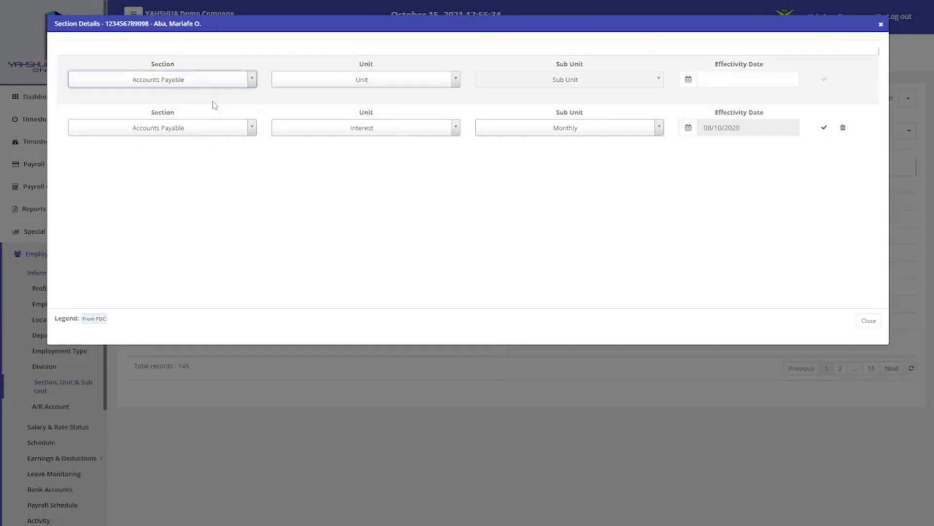
click(328, 80)
click(330, 106)
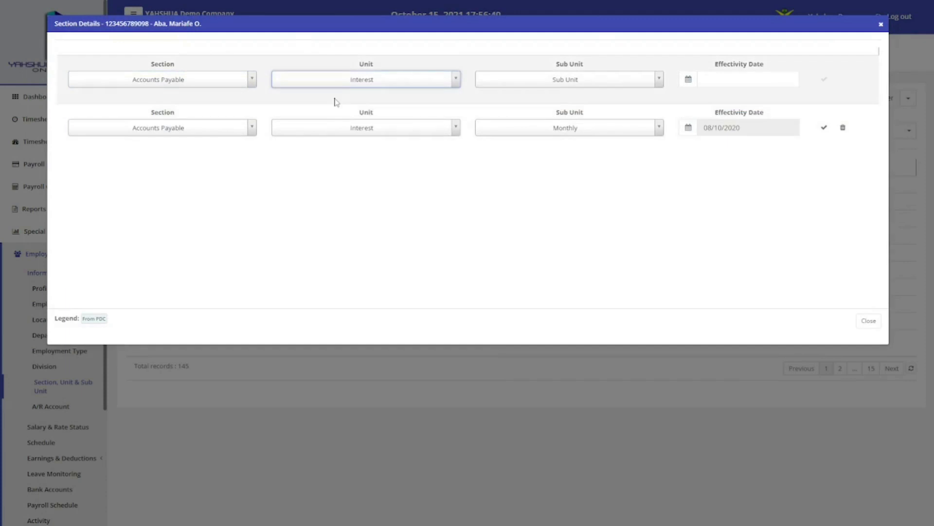
click(527, 88)
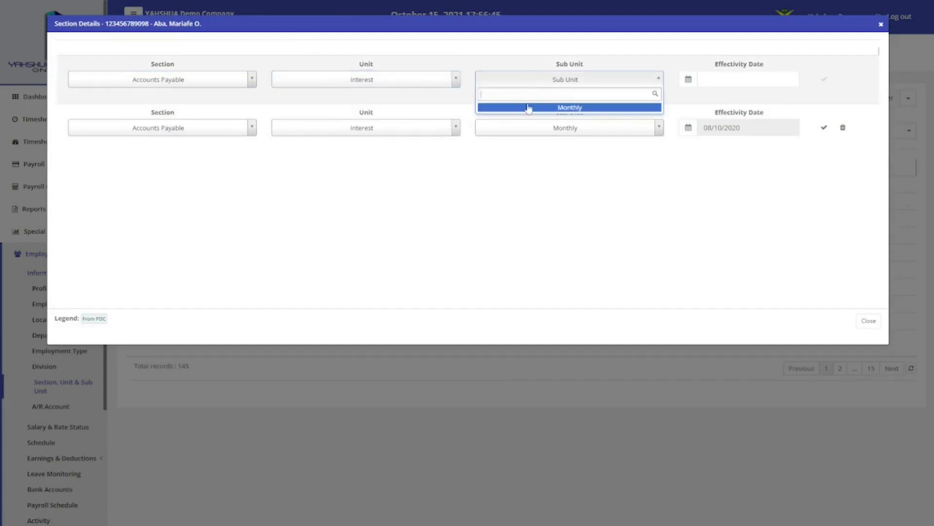
click(529, 107)
click(688, 80)
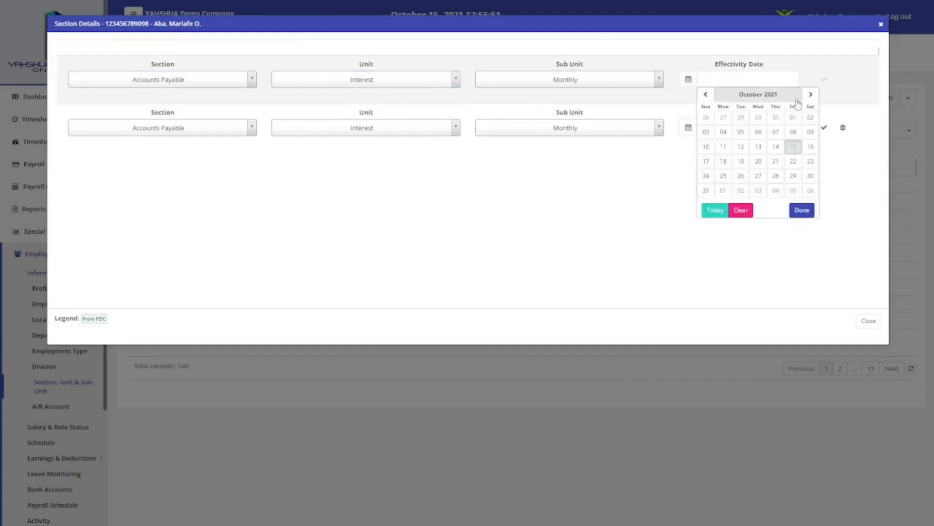
click(796, 118)
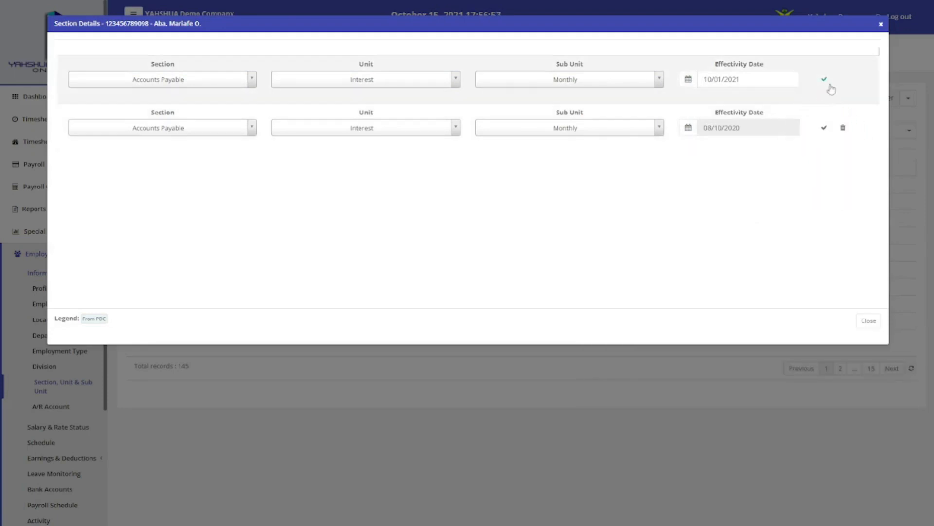
click(828, 85)
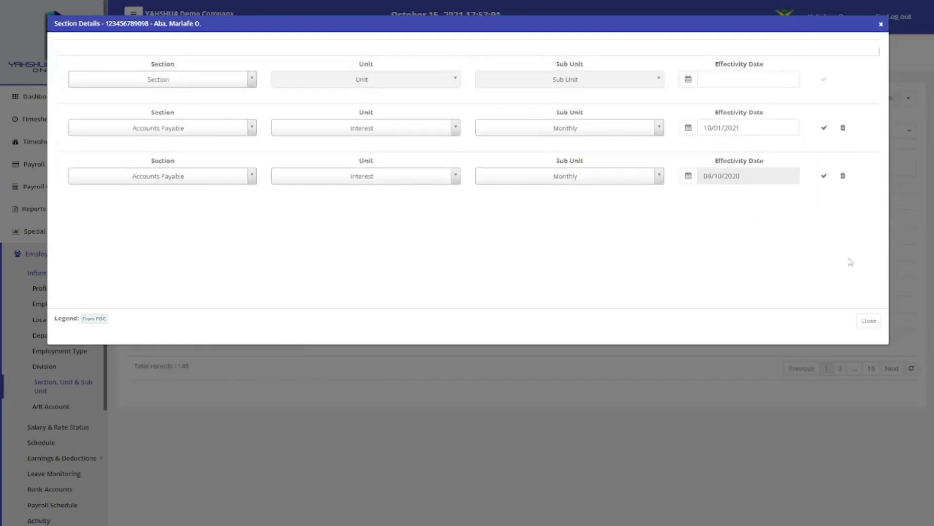
click(869, 320)
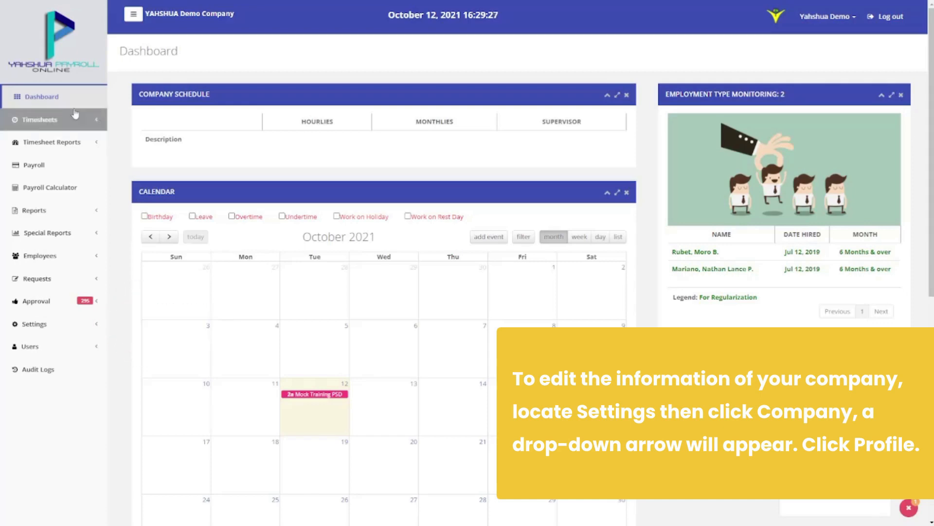
Open the Edit Profile form from the Settings > Company > Profile page
click(50, 319)
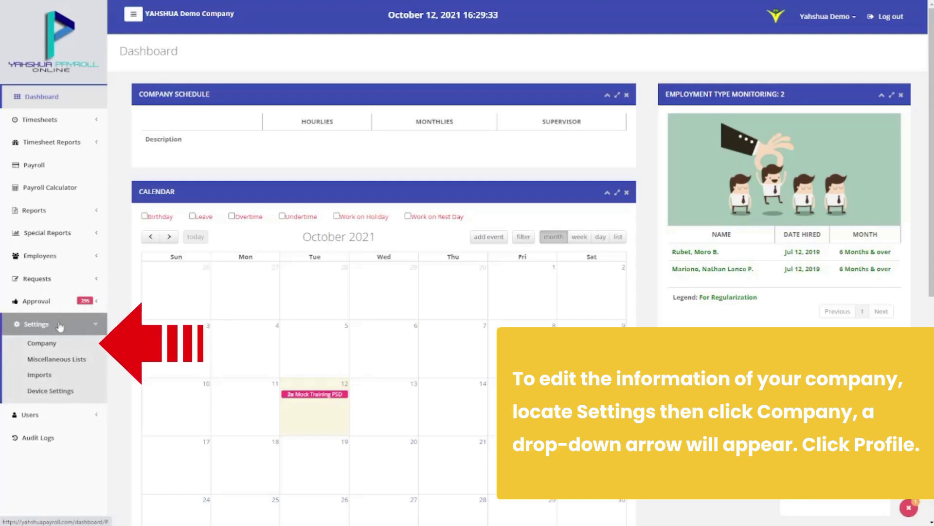
click(49, 344)
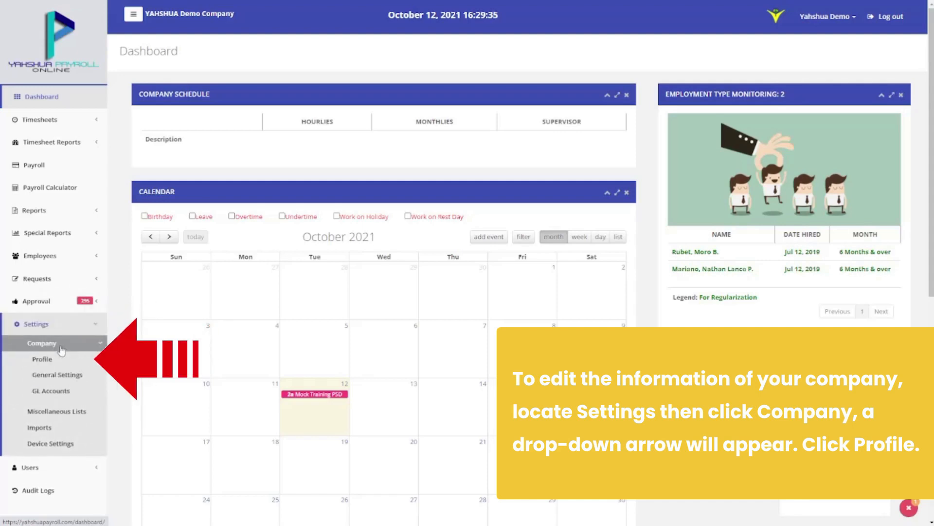
click(62, 360)
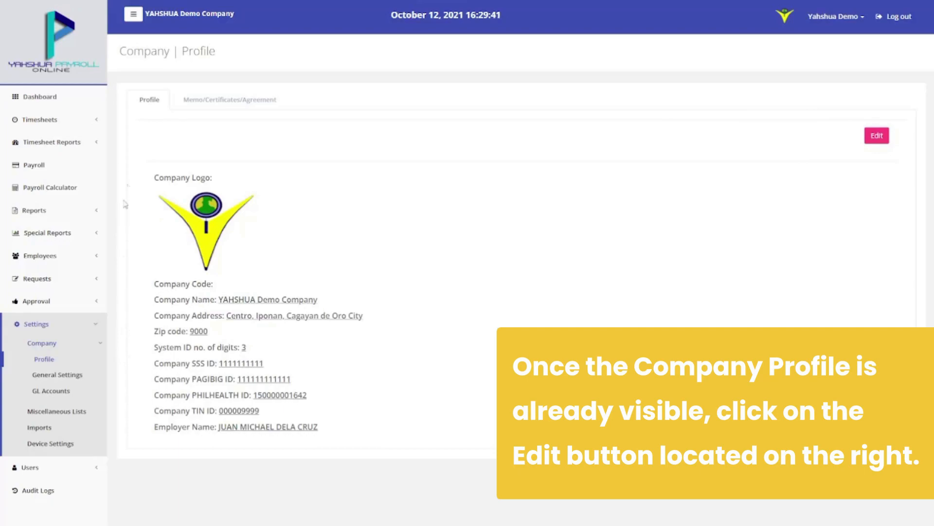
click(876, 137)
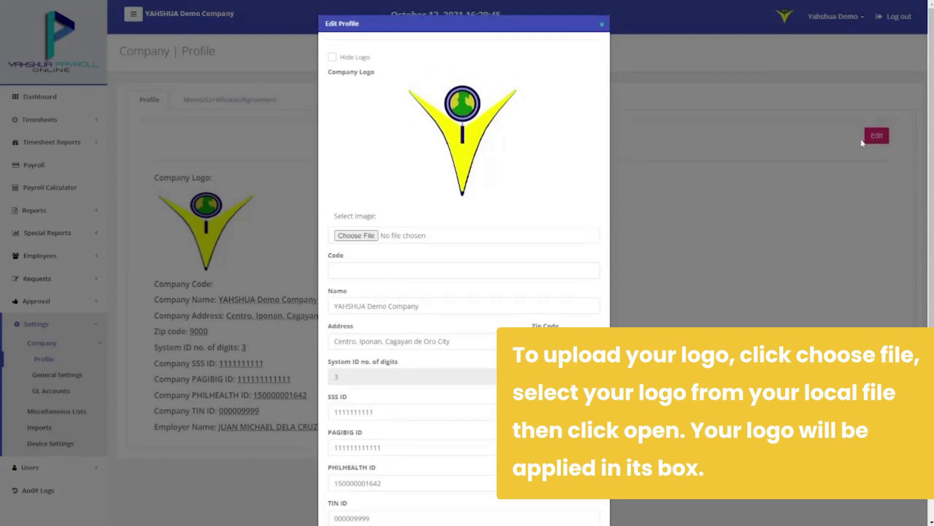
Upload Logo ReCON 02 (1).png as the company logo and save the profile
click(335, 238)
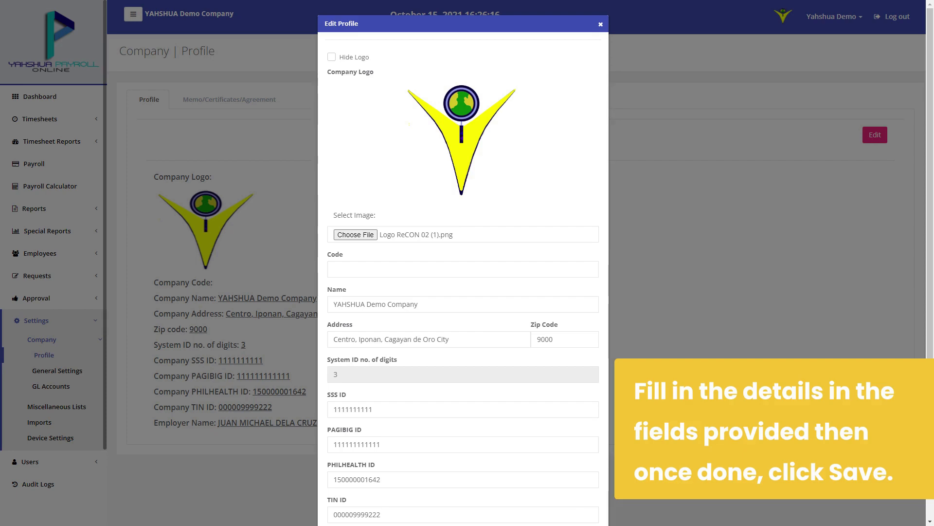
scroll(463, 262, down, 2)
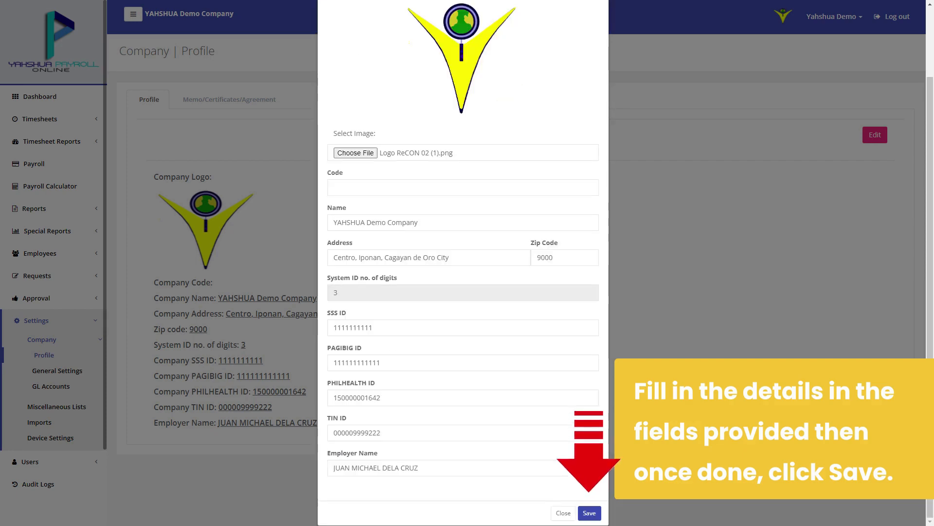
click(589, 513)
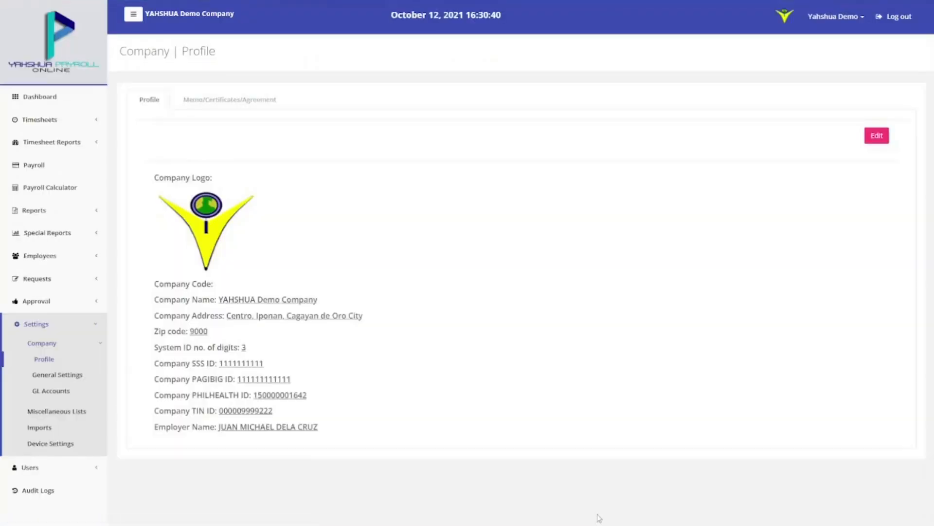
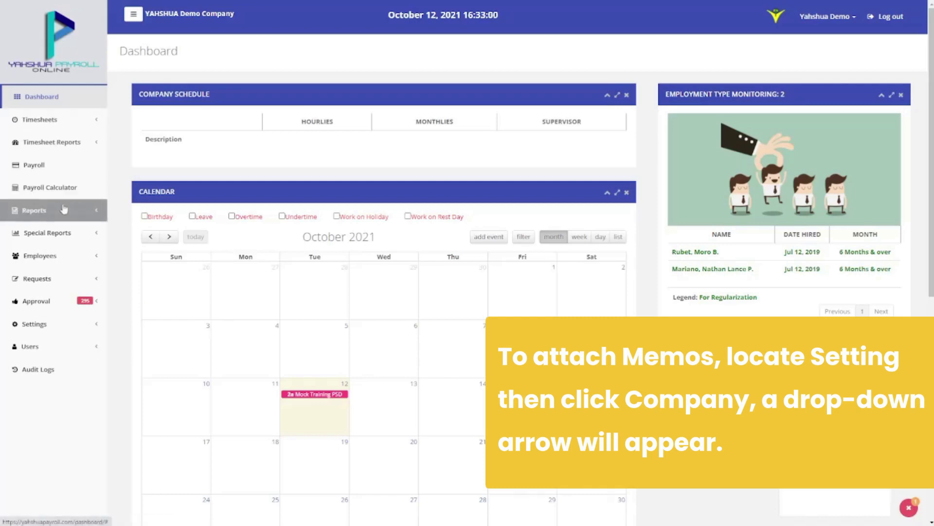
Open the company profile's Memo/Certificates/Agreement tab and start adding a new memo
click(43, 325)
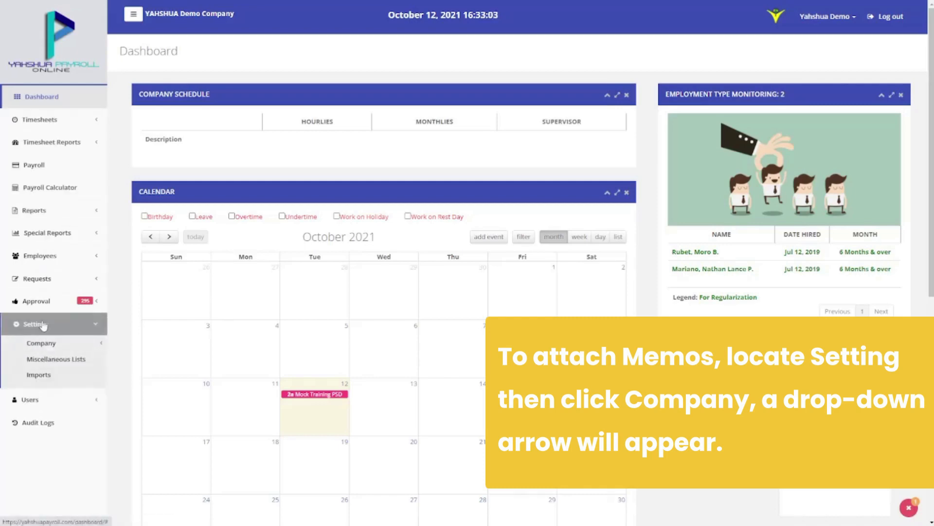
click(59, 348)
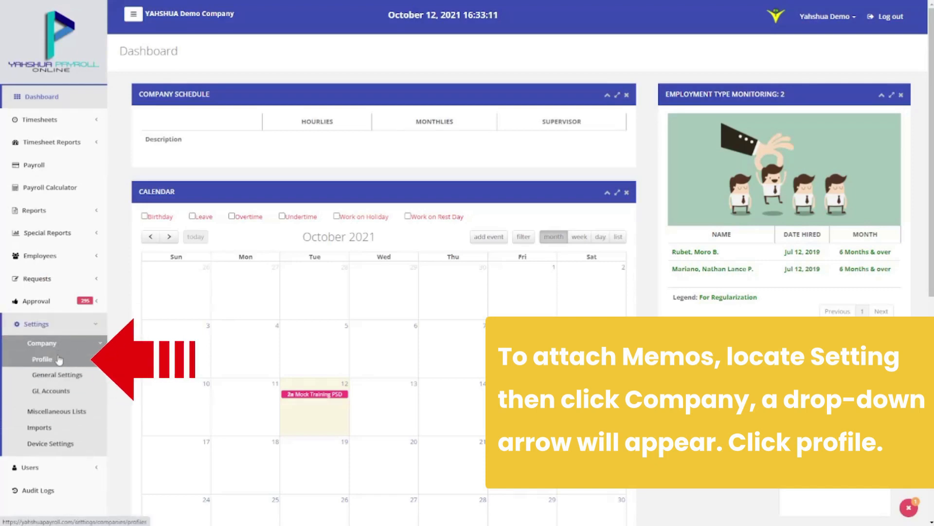
click(59, 359)
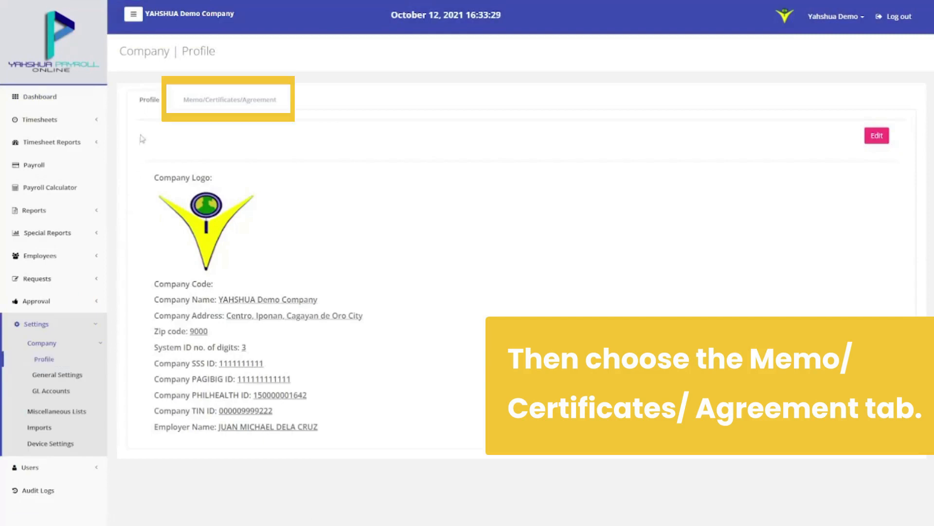
click(274, 105)
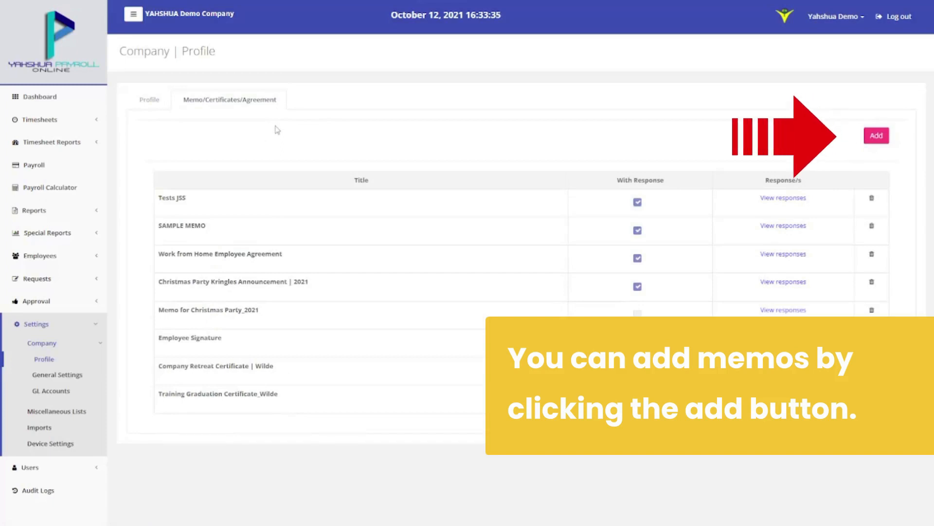
click(869, 133)
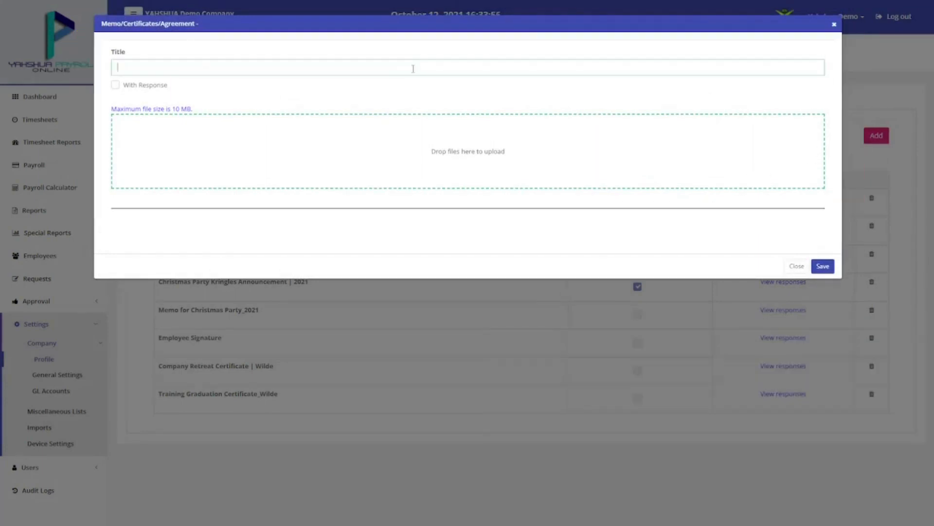
Save a memo titled 'Sample' with With Response ticked, then view its employee responses
text(Sa)
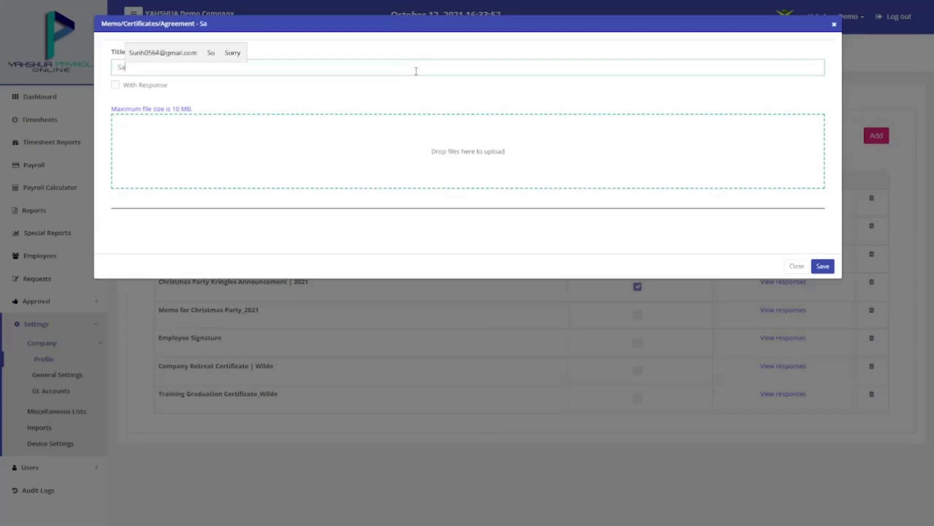
text(mple)
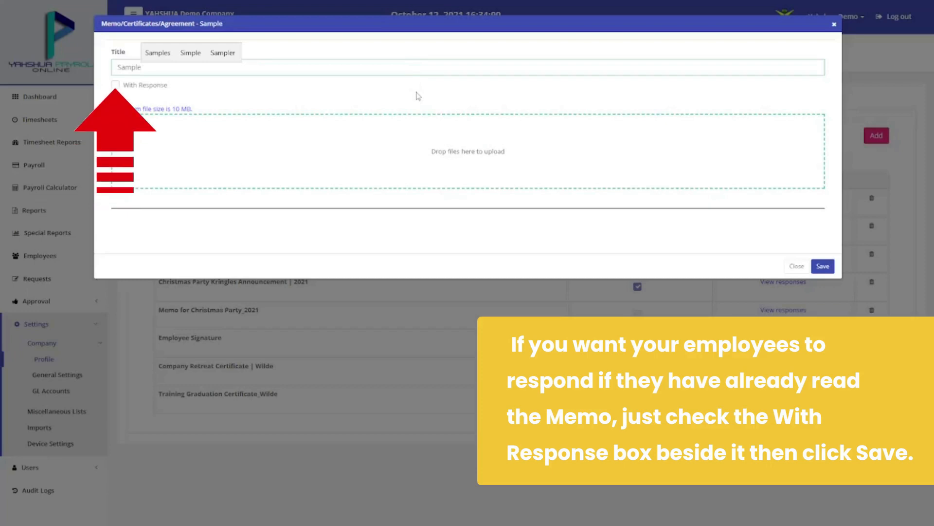
key(Tab)
key(space)
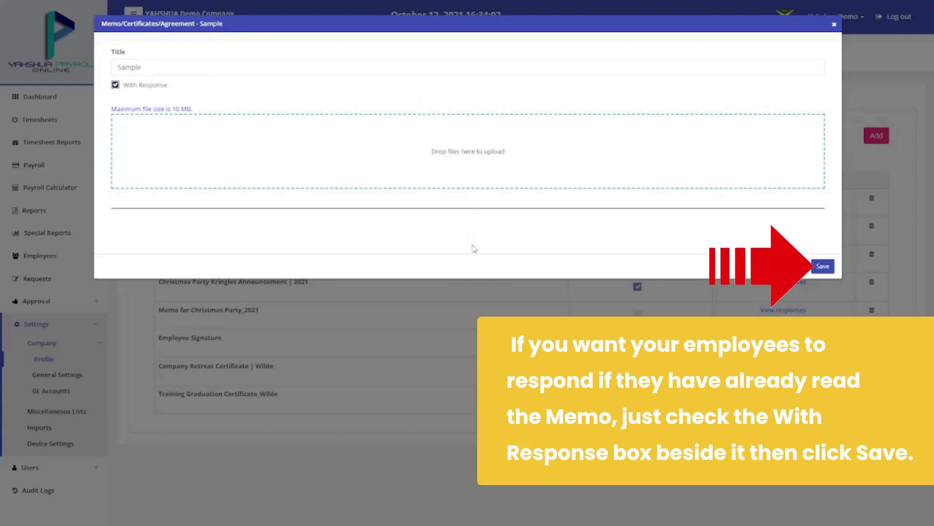
click(823, 266)
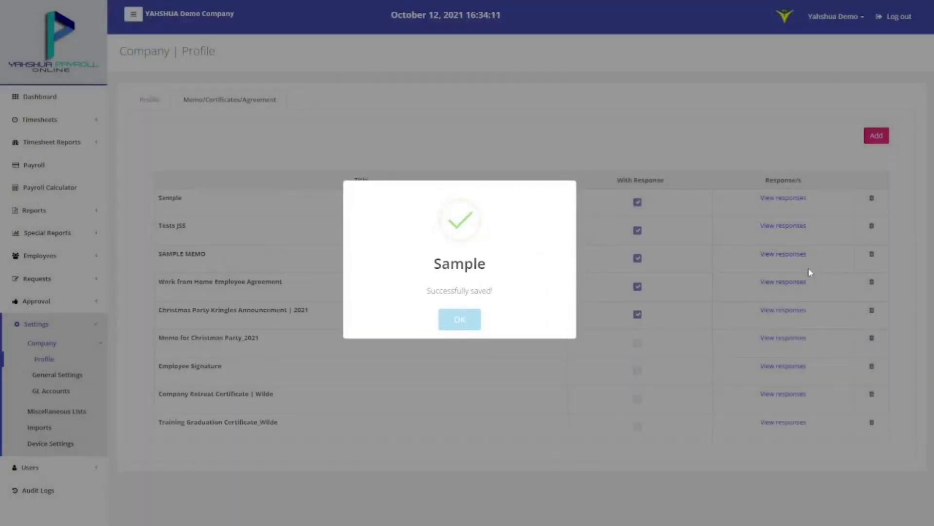
click(467, 318)
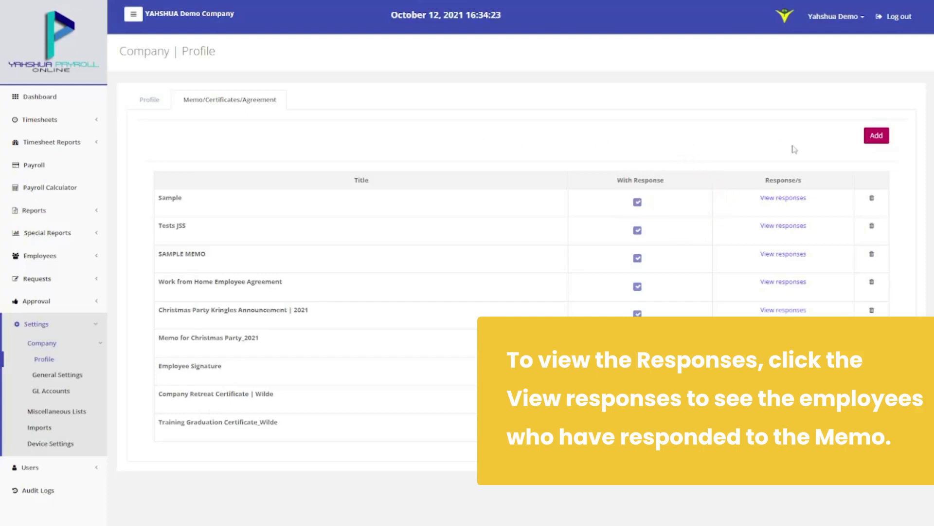
click(785, 199)
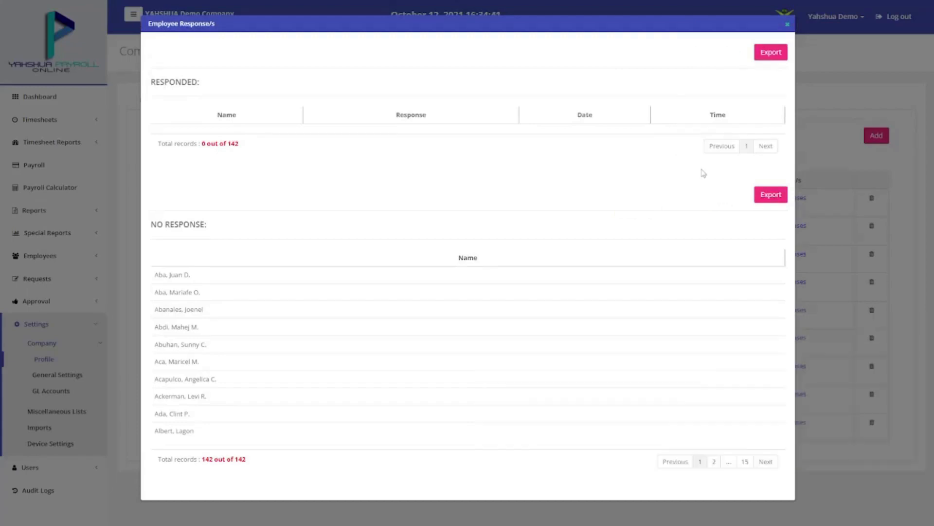
Close the Sample memo's response list showing 0 of 142 employees responded
click(788, 24)
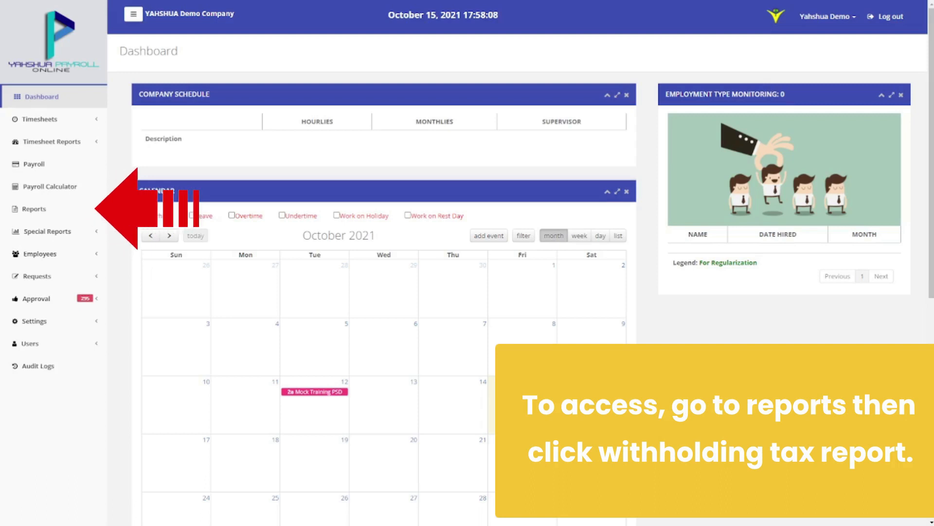
Load the Withholding Tax Report for August 2021 and check its Export option
click(62, 208)
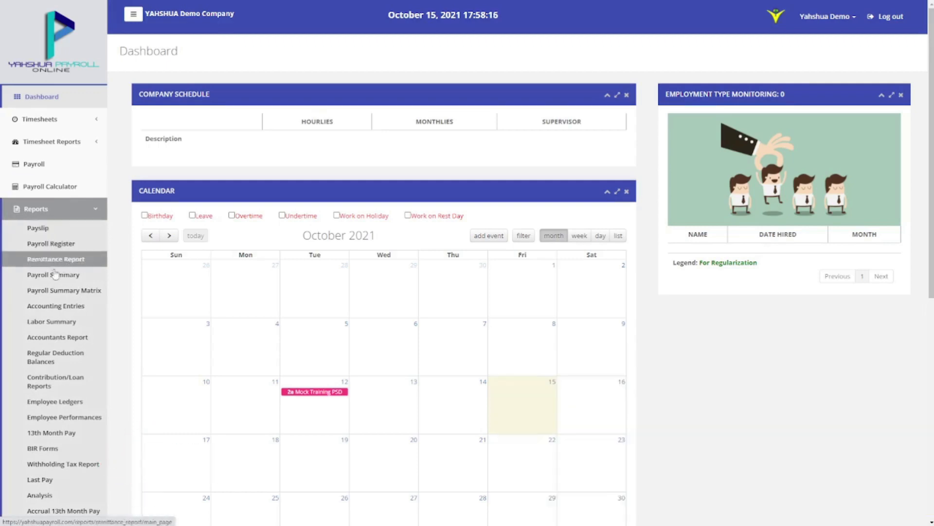
click(54, 465)
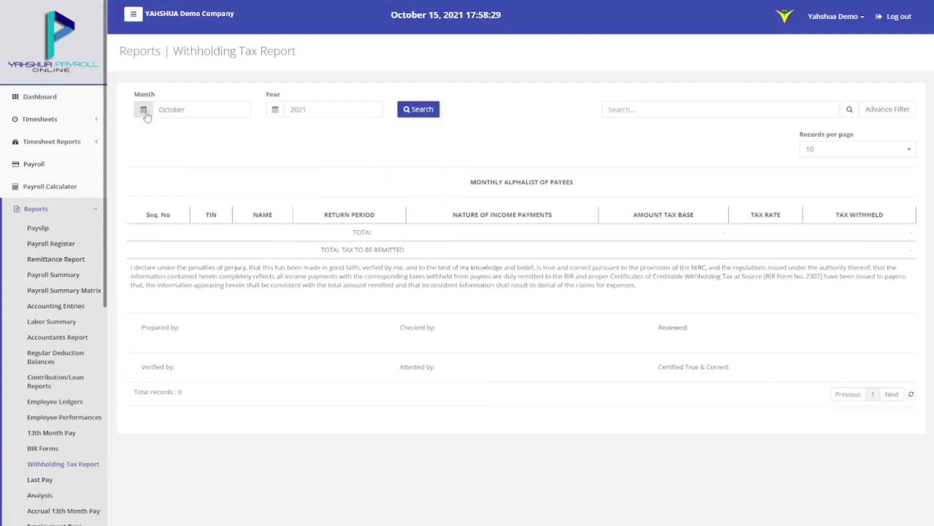
click(144, 110)
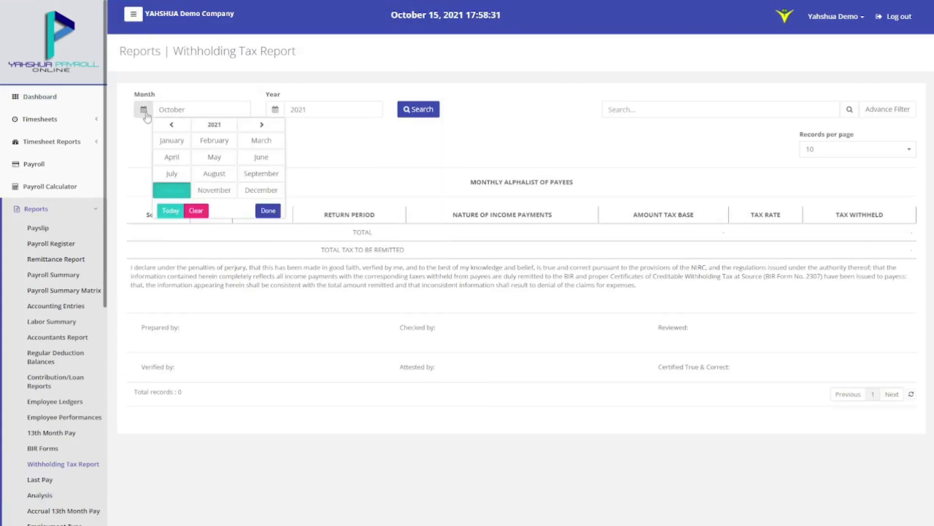
click(213, 174)
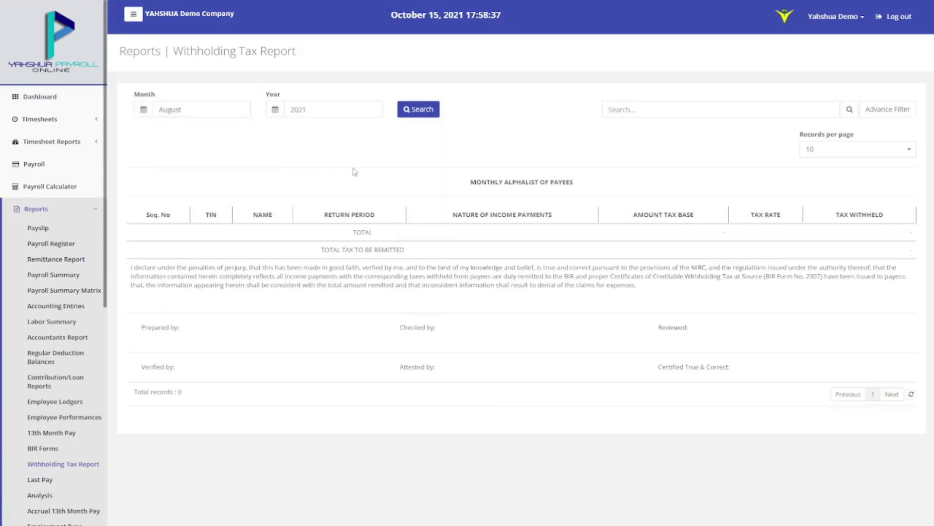
click(417, 112)
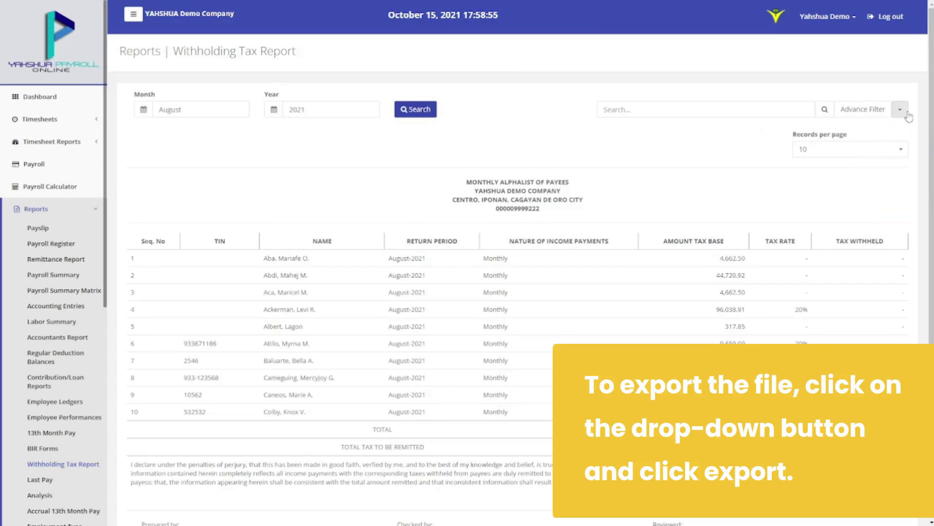
click(904, 111)
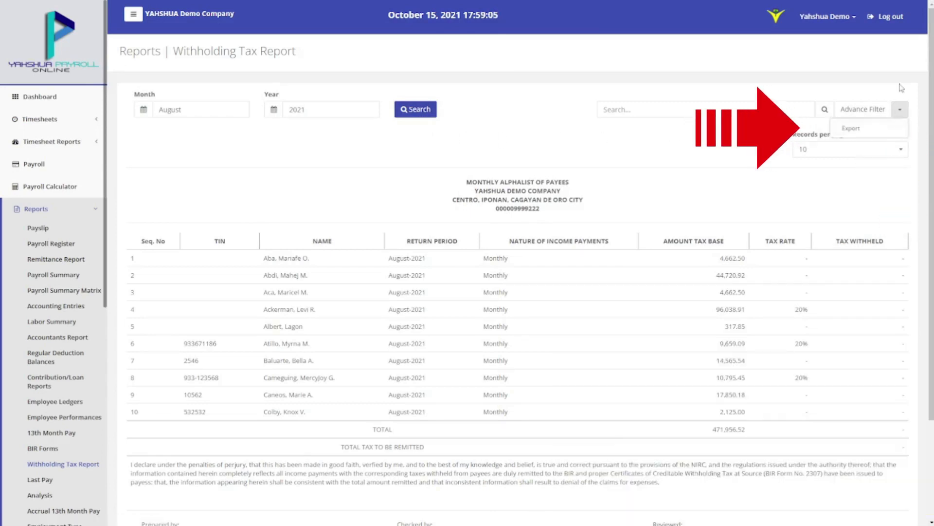
click(901, 87)
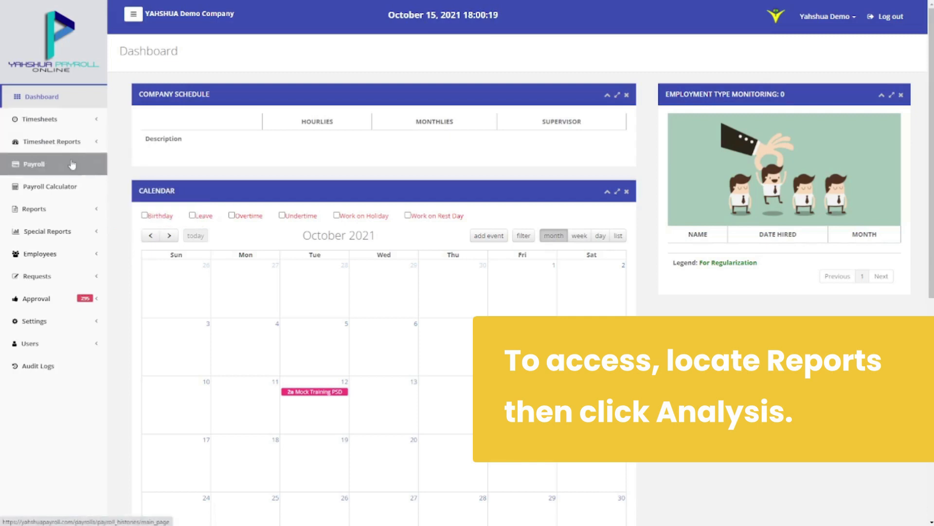
Compare Basic Pay from late September against October 01–15, 2021, then switch View By to Cumulative
click(68, 209)
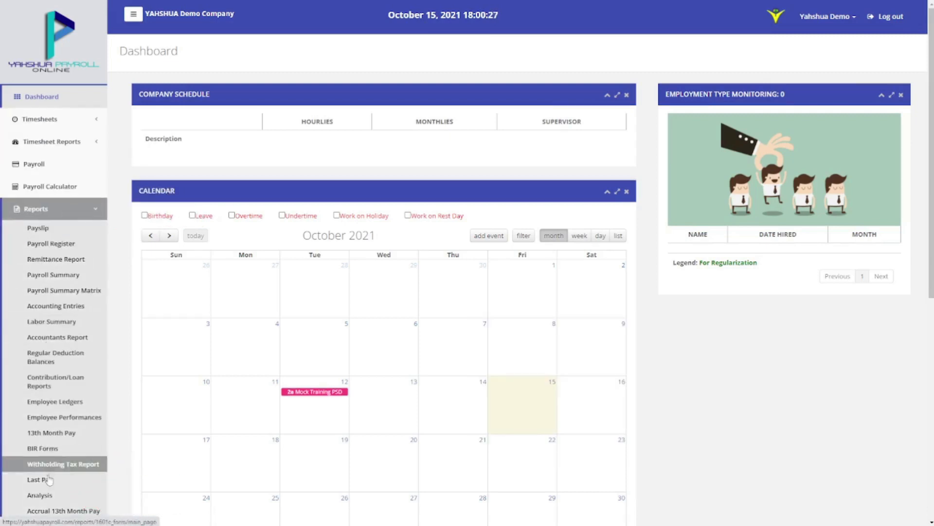
click(44, 495)
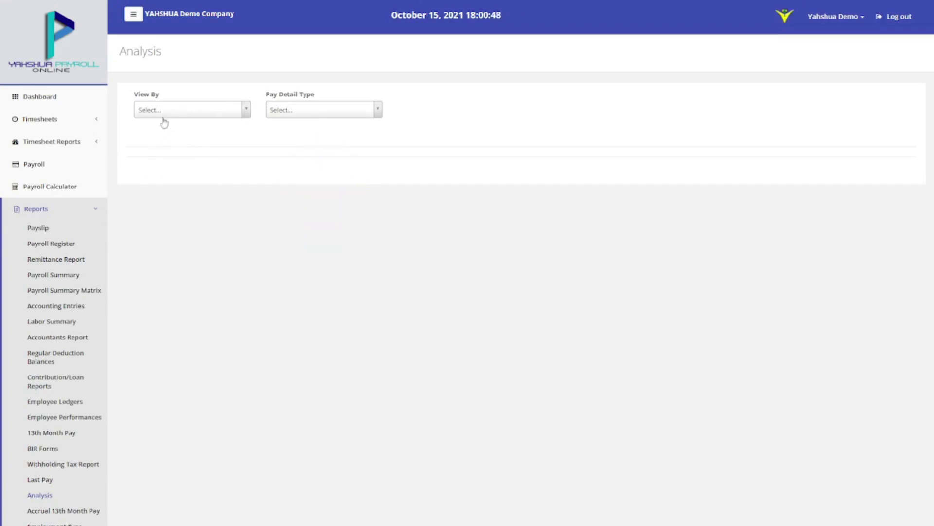
click(164, 111)
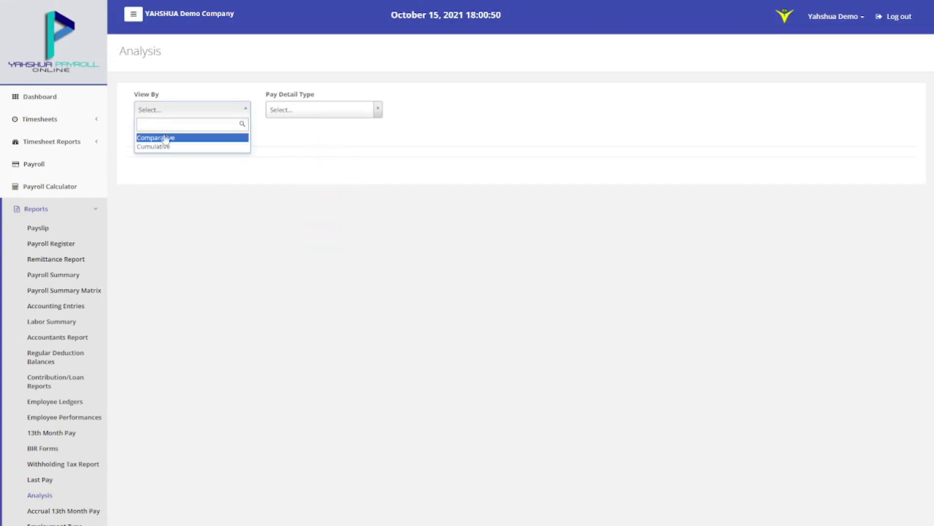
click(169, 139)
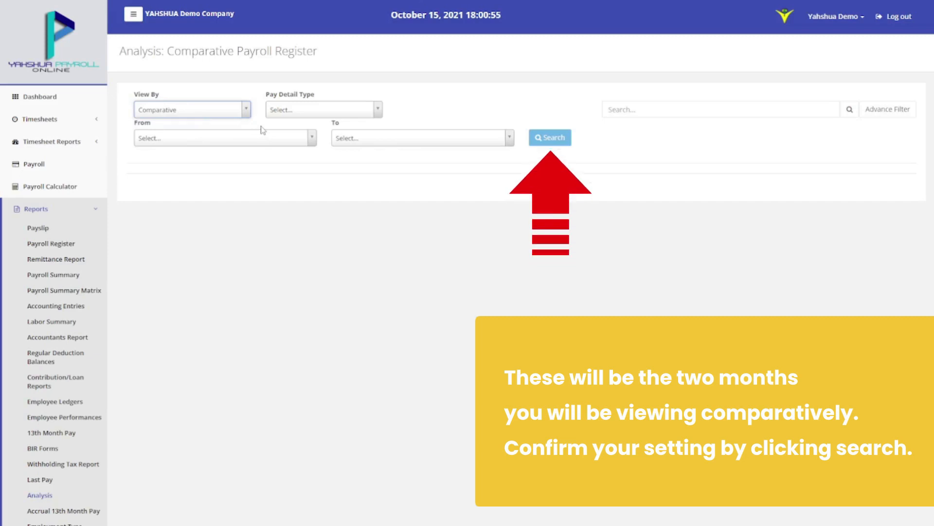
click(294, 111)
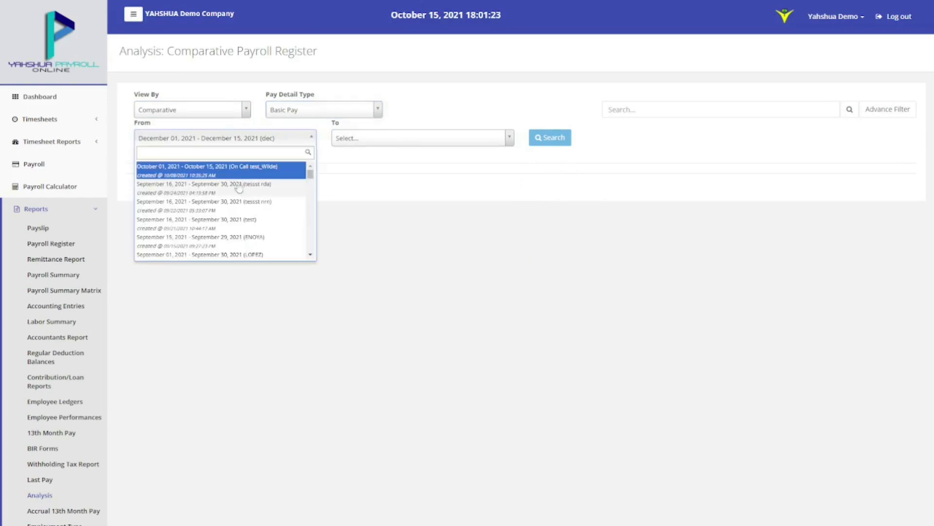
click(298, 177)
click(388, 139)
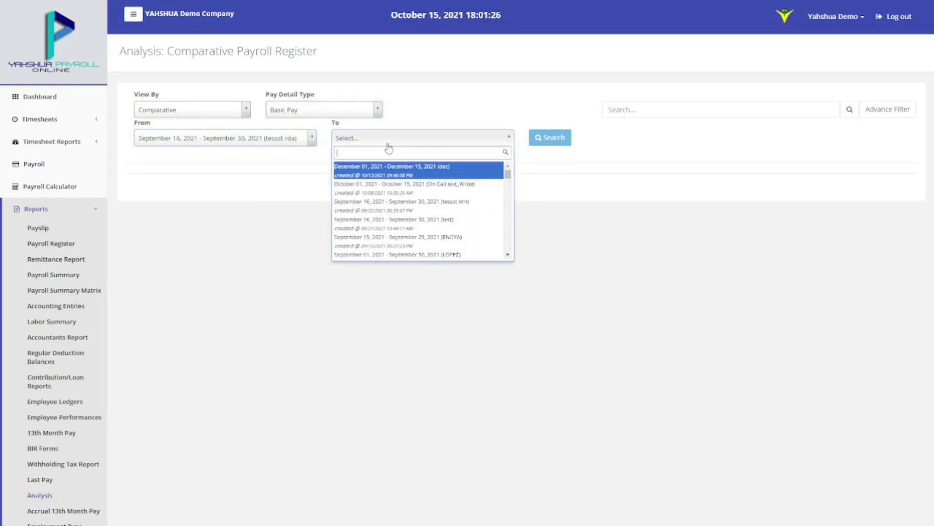
click(384, 185)
click(551, 142)
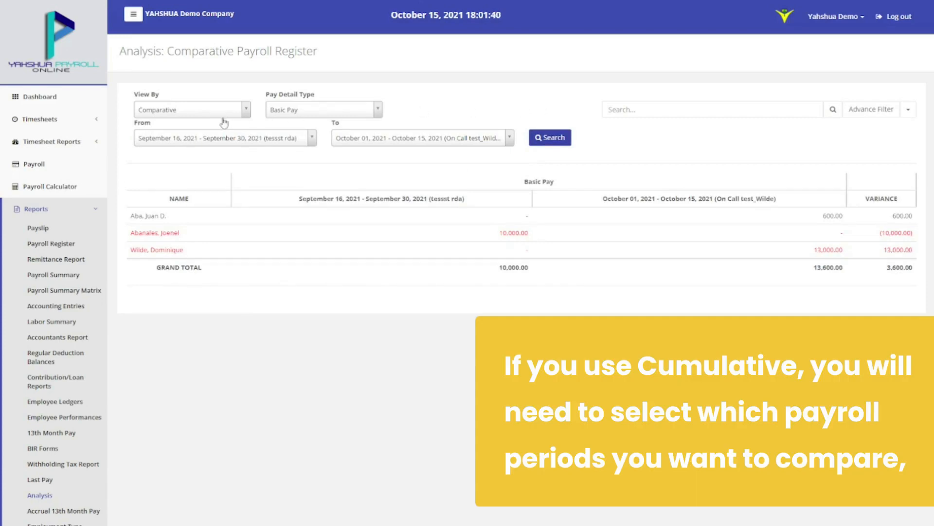
click(221, 112)
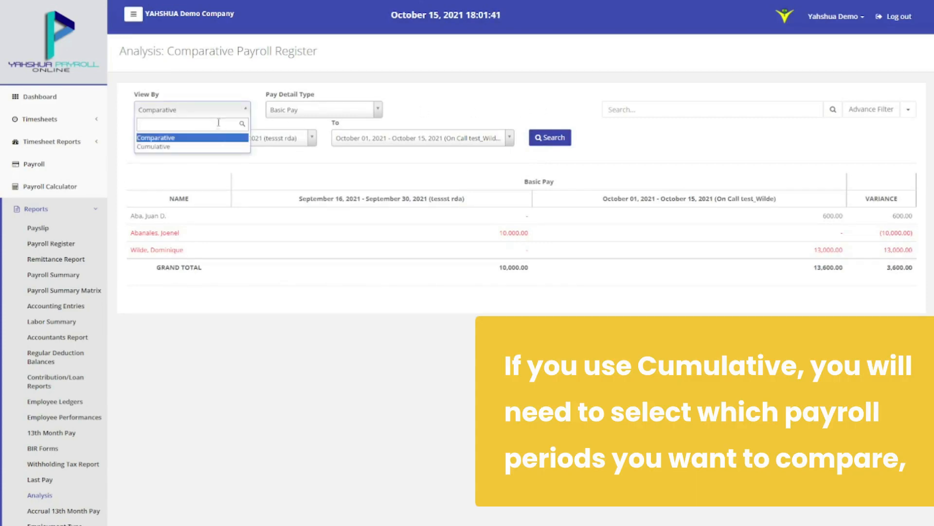
click(211, 146)
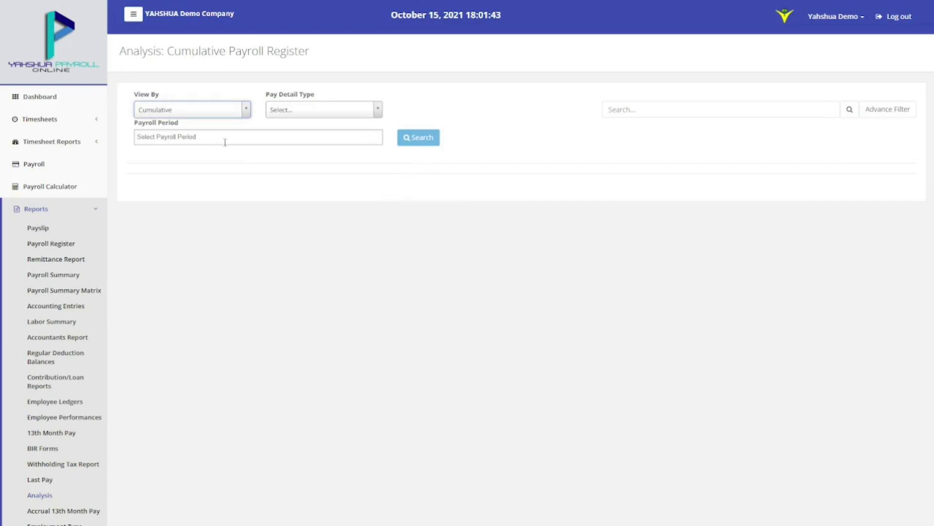
Run a cumulative Basic Pay analysis over September 16–30 and August 01–15, 2021
click(288, 113)
click(288, 137)
click(287, 137)
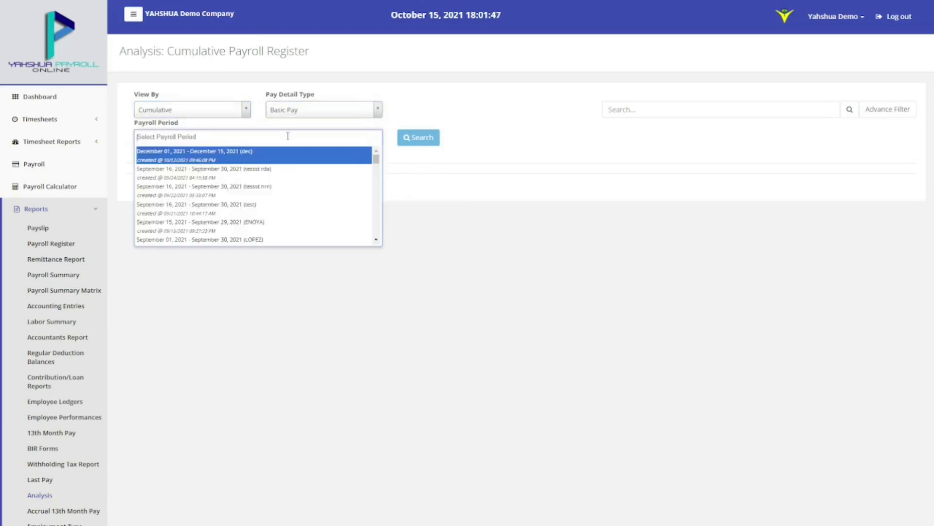
click(280, 176)
click(327, 138)
scroll(305, 205, down, 7)
scroll(326, 205, up, 2)
click(327, 207)
click(416, 143)
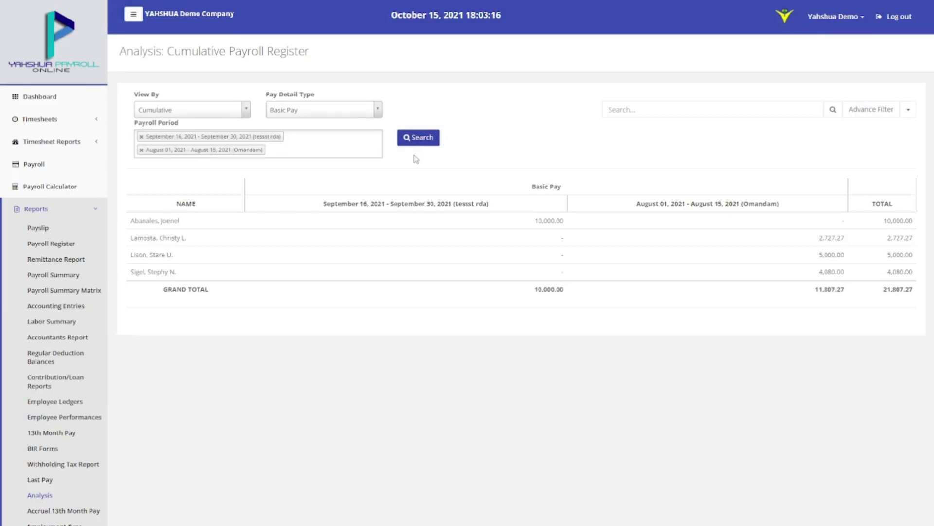
Check the register's search box and Export/Print options without exporting
click(648, 111)
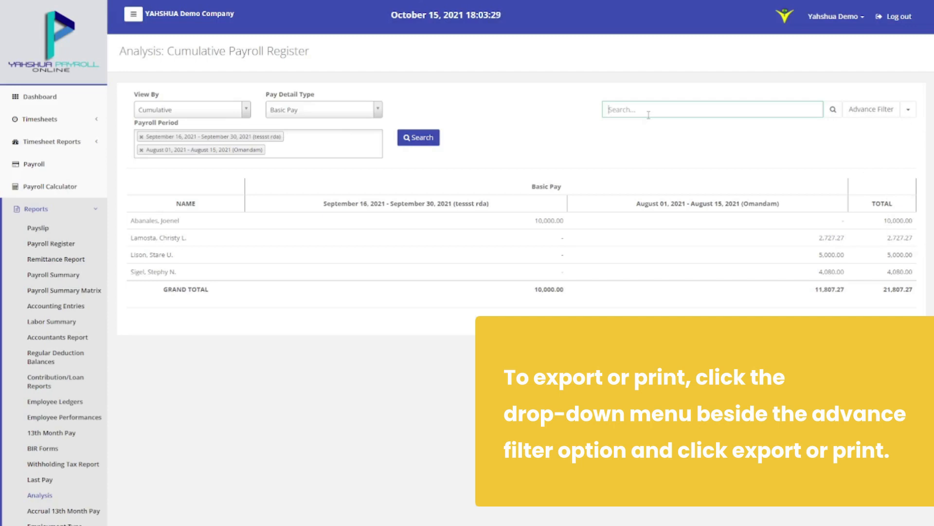
click(909, 109)
click(889, 145)
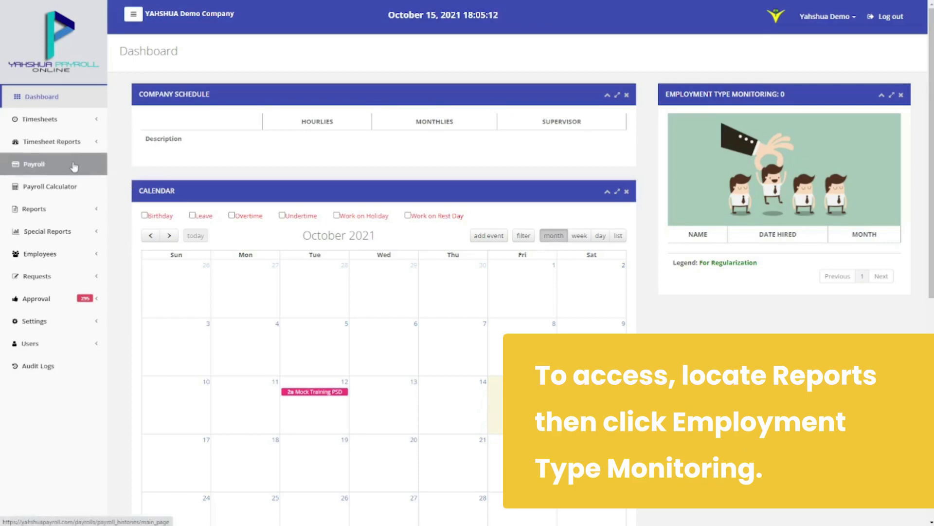
click(71, 208)
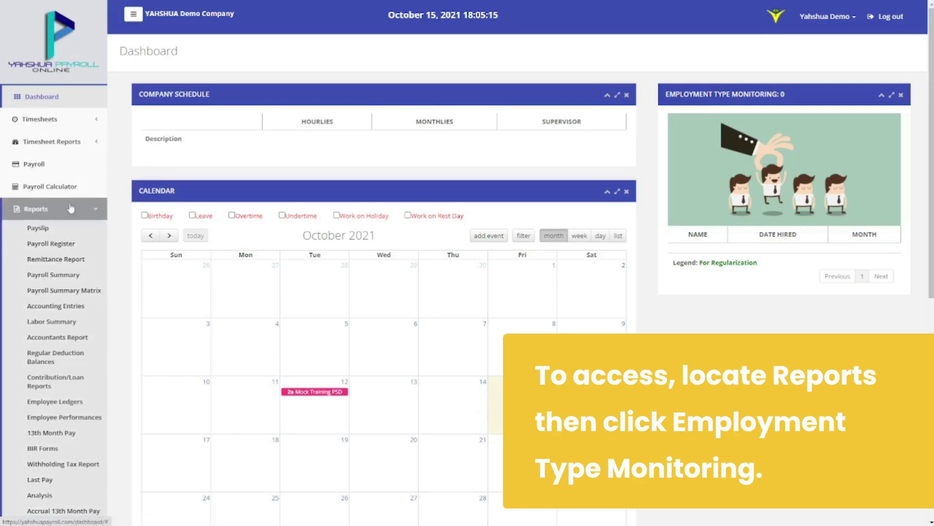
scroll(61, 413, down, 2)
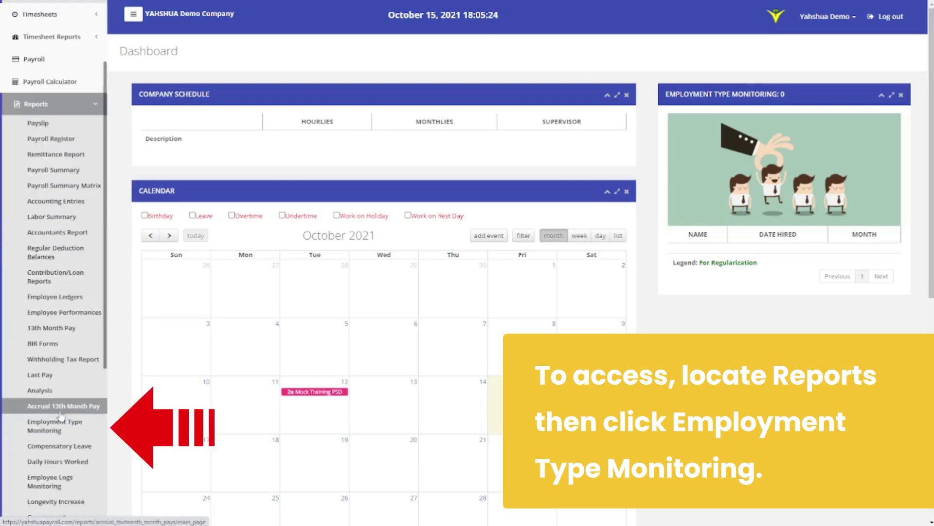
click(58, 426)
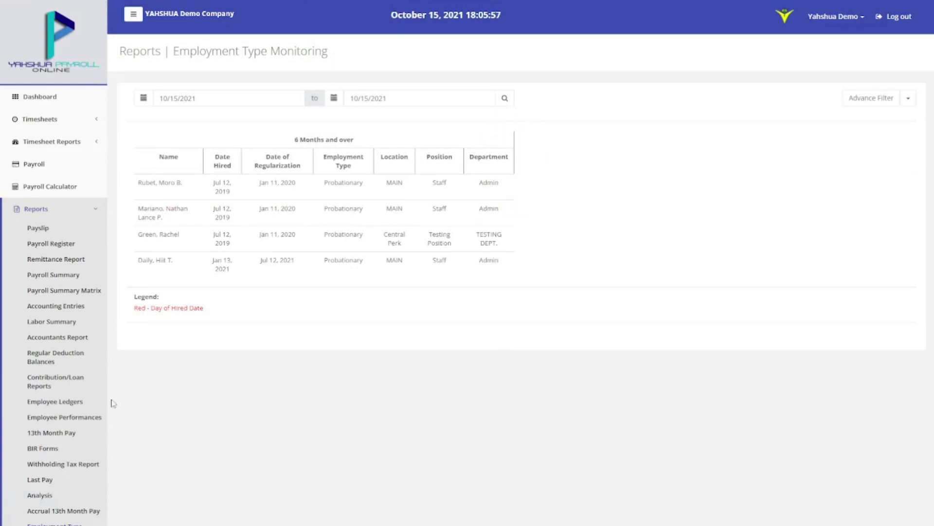
click(142, 98)
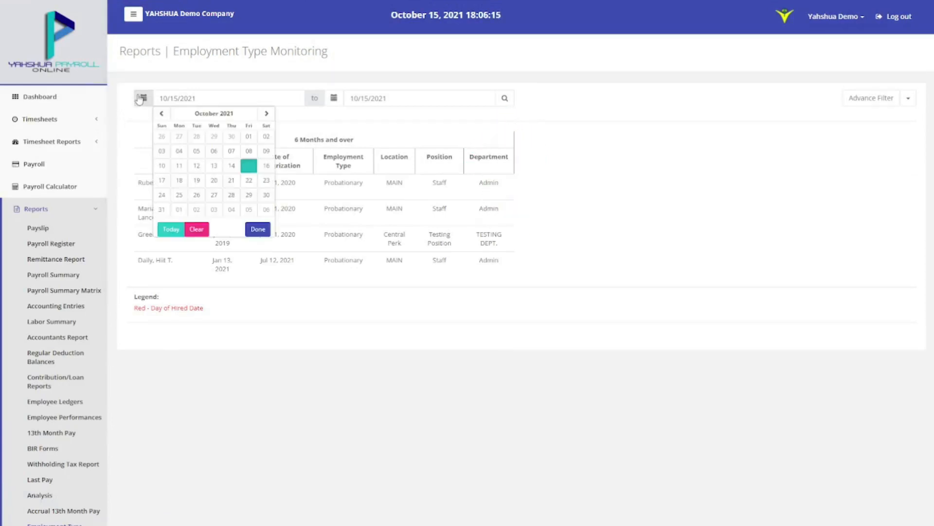
click(161, 113)
click(162, 113)
click(162, 113)
click(161, 114)
click(197, 137)
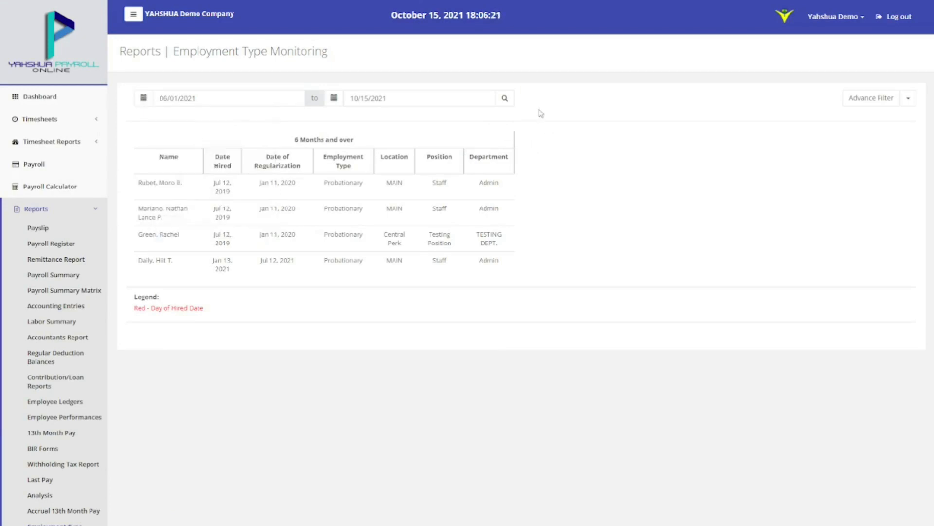
click(503, 98)
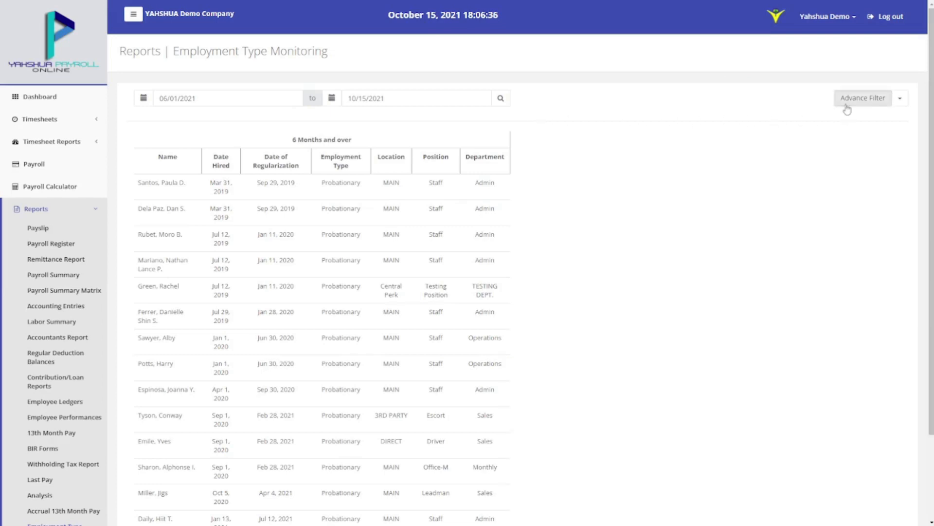
click(863, 98)
click(834, 158)
click(826, 174)
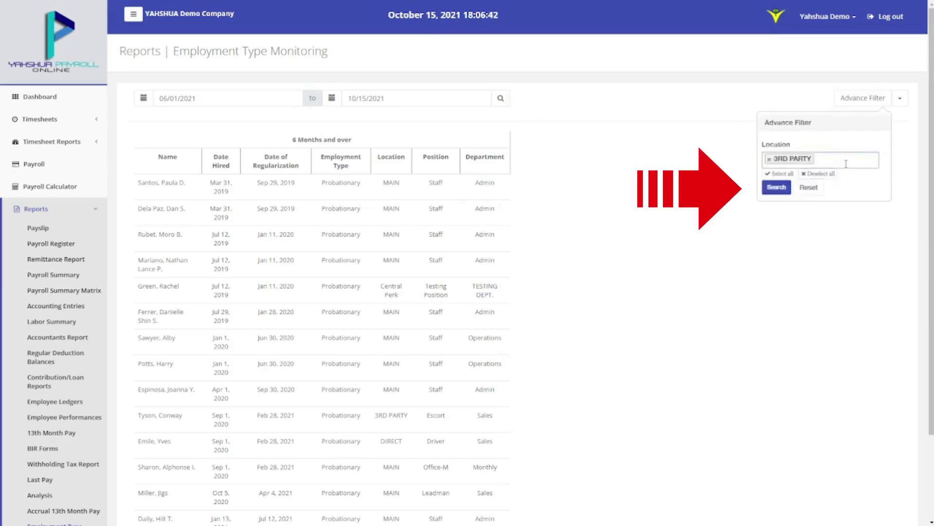
click(769, 160)
click(779, 189)
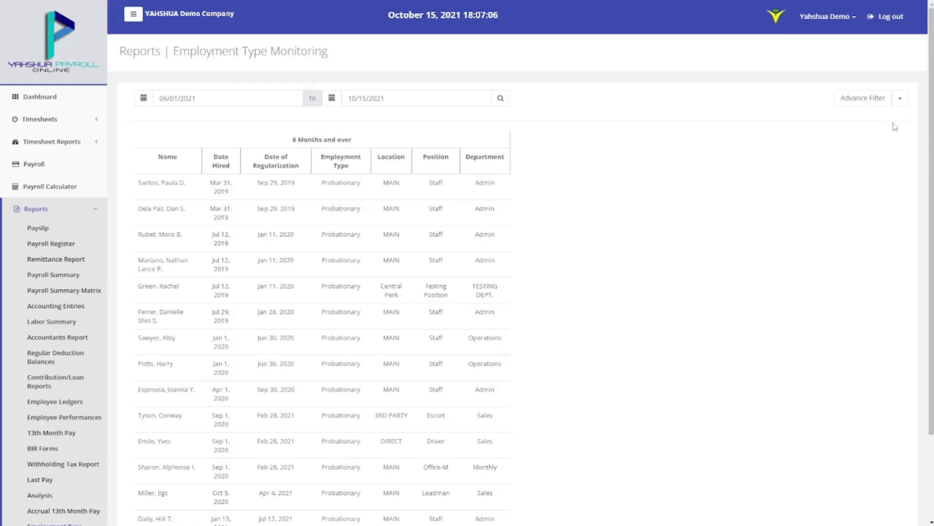
click(900, 98)
click(881, 157)
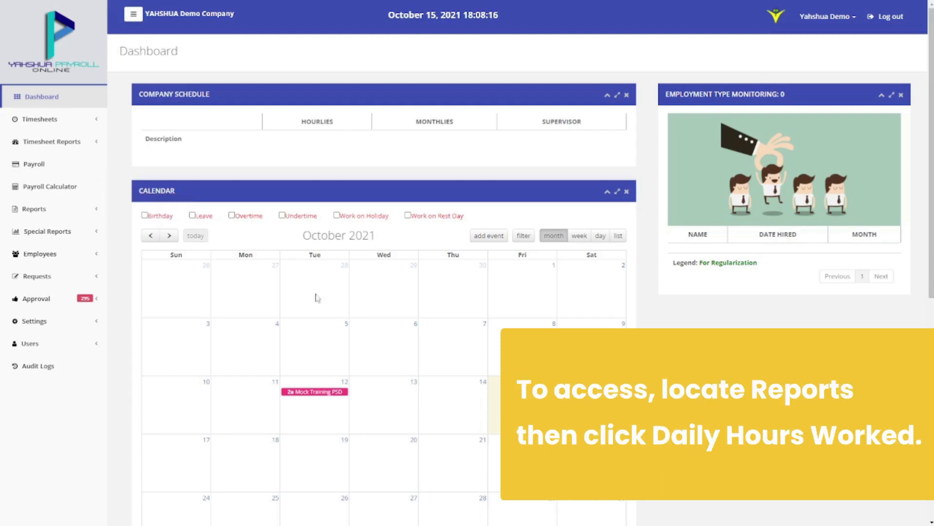
Open the Daily Hours Worked report from the Reports list
click(90, 210)
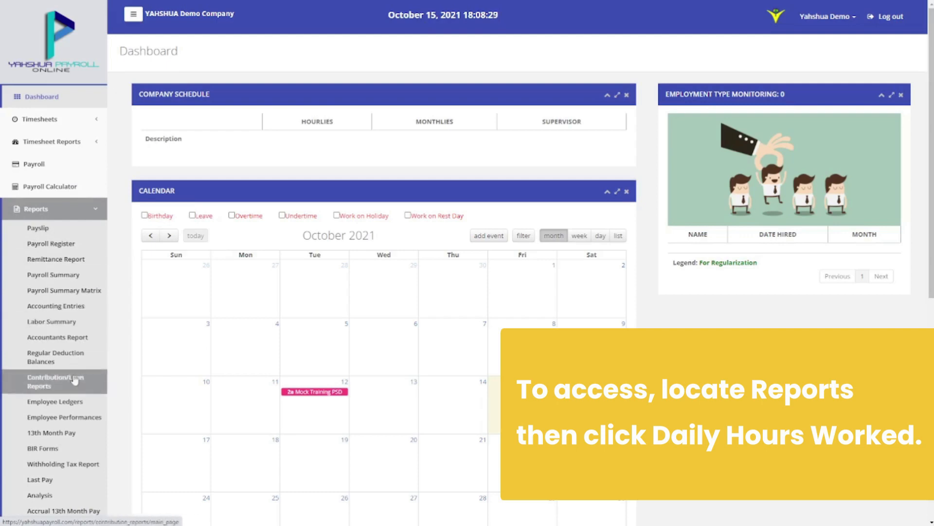
scroll(71, 453, down, 5)
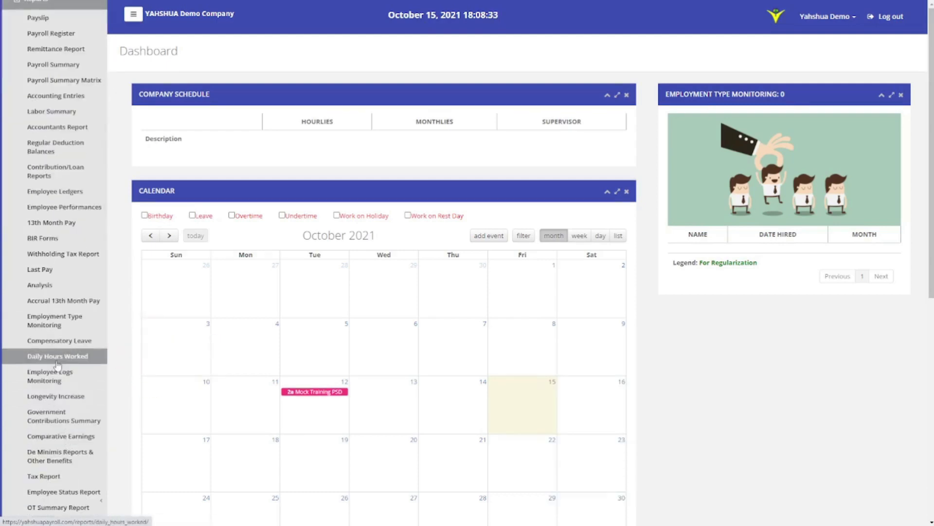
click(57, 357)
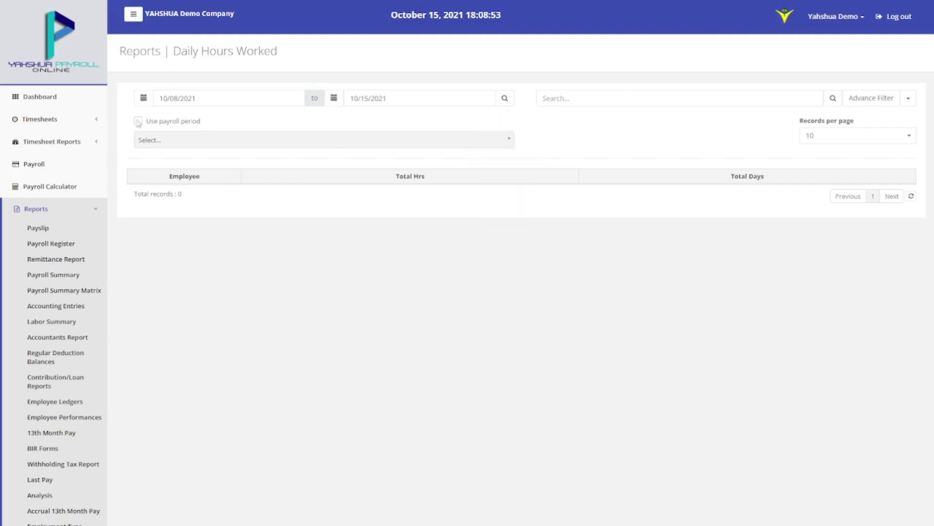
Run Daily Hours Worked for 07/01/2021 to 10/15/2021
click(144, 98)
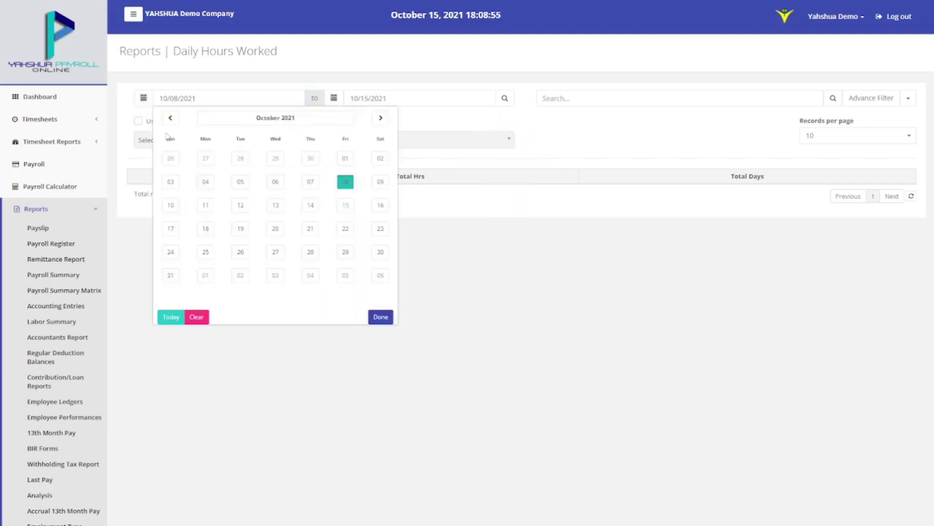
click(169, 118)
click(169, 118)
click(170, 117)
click(311, 158)
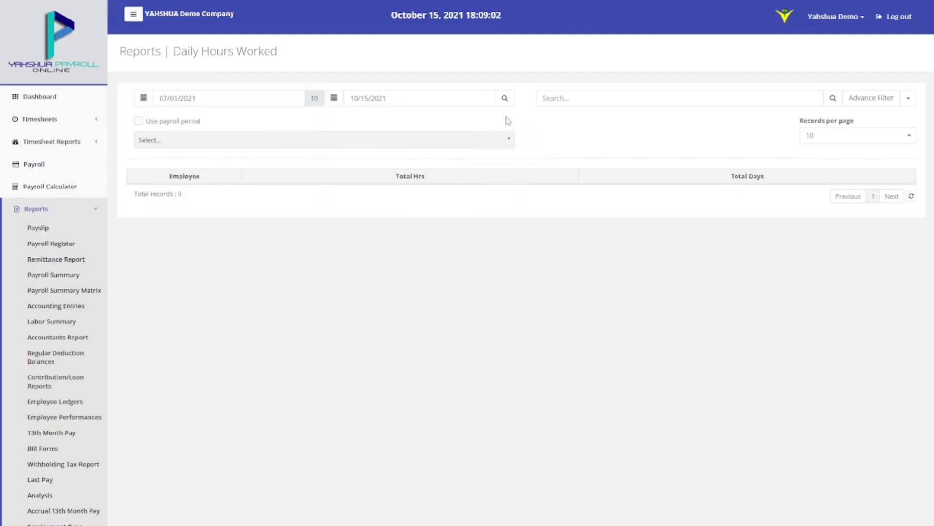
click(506, 100)
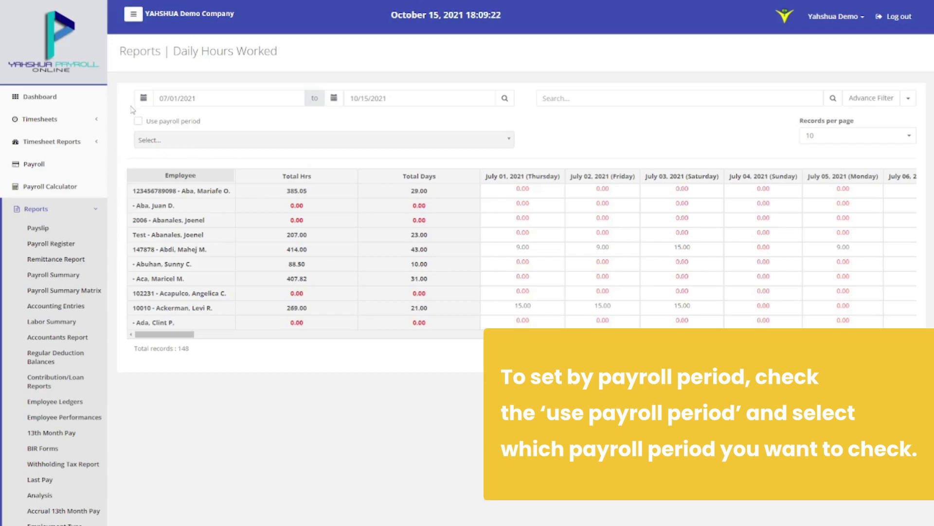
Filter the report by the October 1–15, 2021 payroll period
click(138, 121)
click(145, 144)
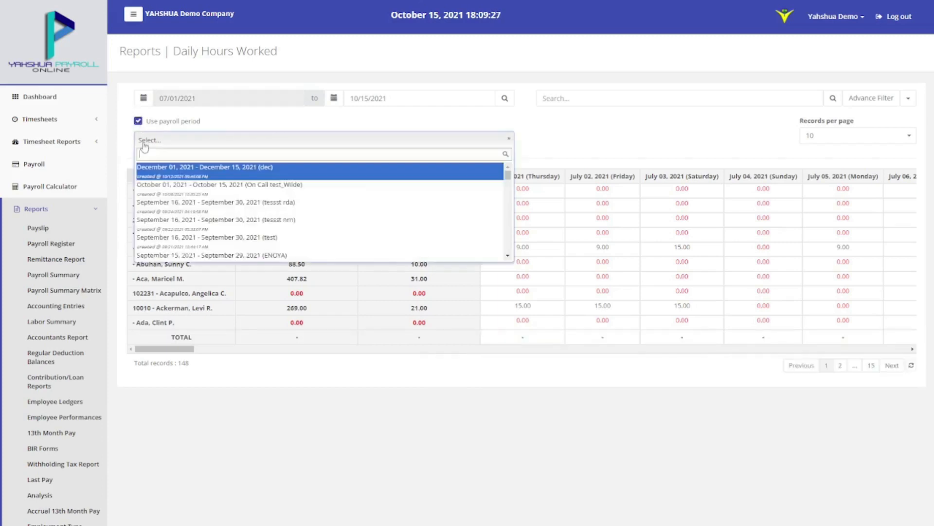
click(148, 189)
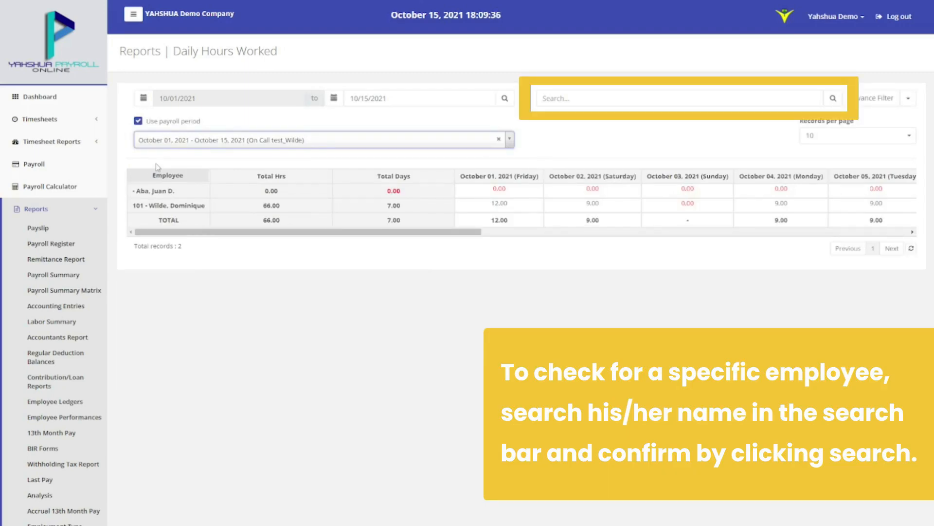
Apply the advanced filter and check the Export option without exporting
click(635, 99)
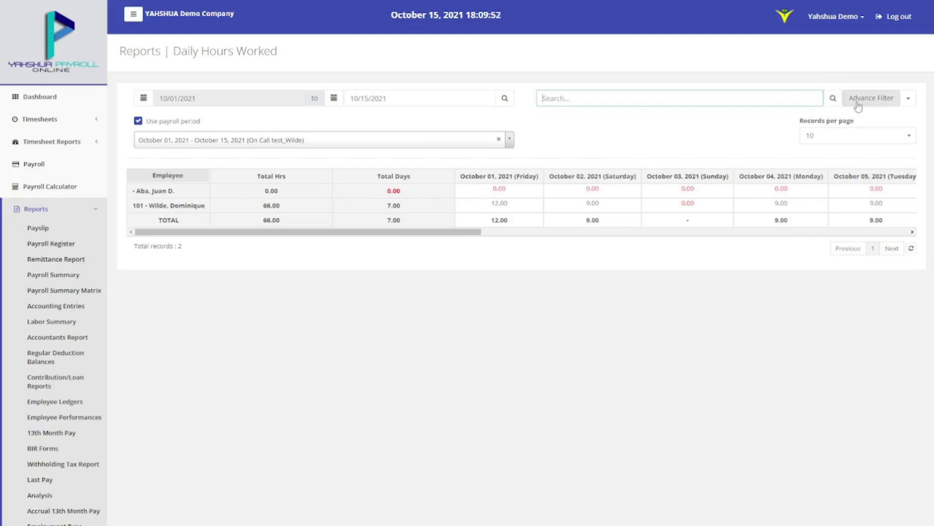
click(871, 98)
click(785, 416)
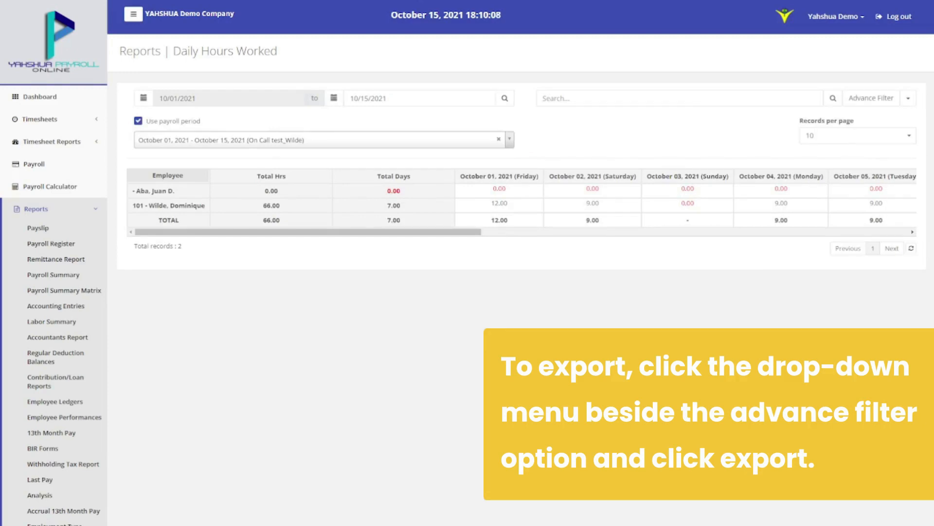
click(908, 98)
click(905, 117)
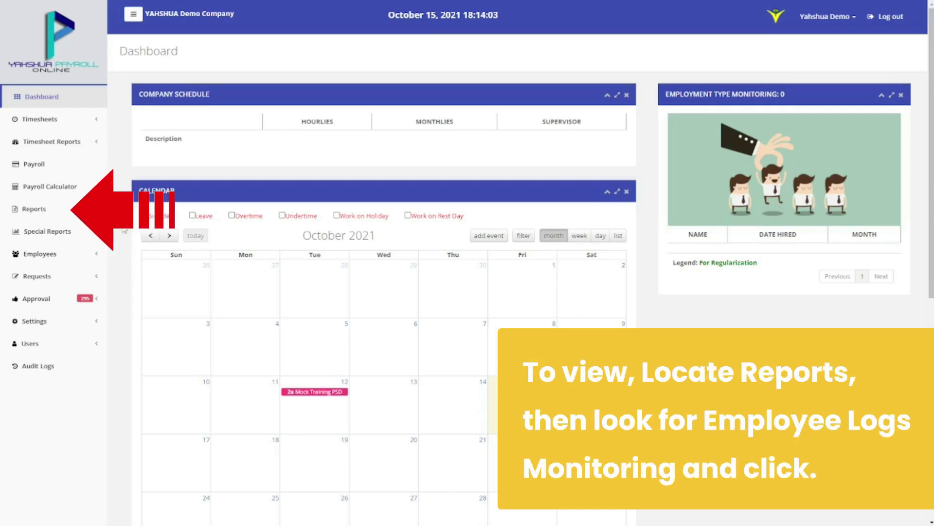
Open the Employee Logs Monitoring report from the Reports list
click(34, 208)
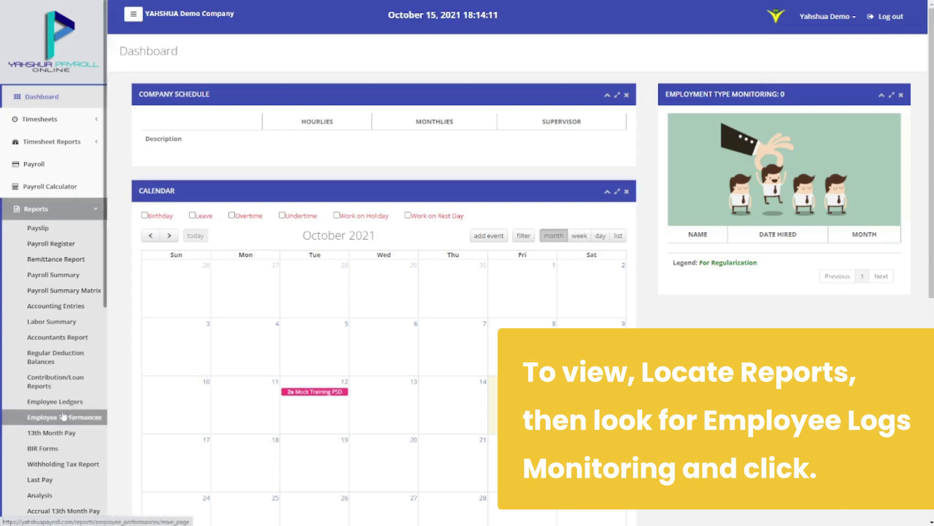
scroll(63, 415, down, 4)
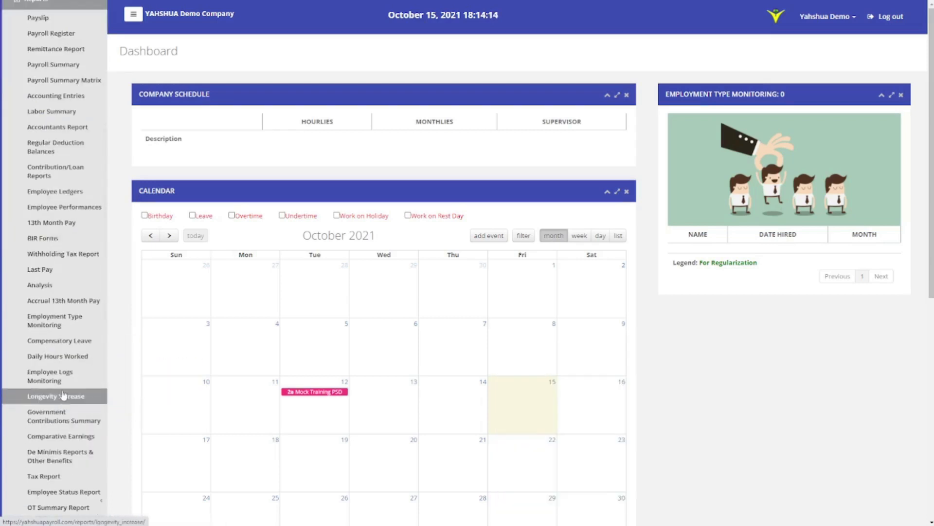
click(65, 375)
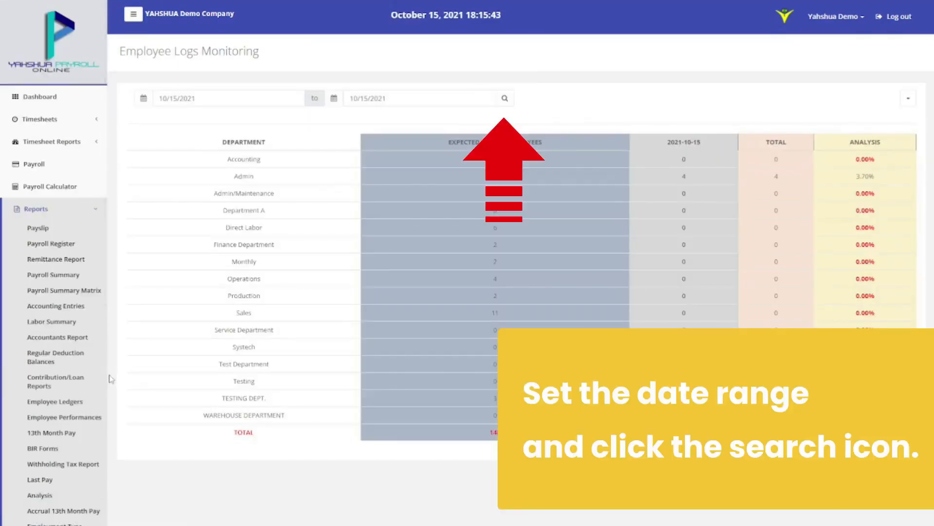
Search logs from 08/01/2021 to 10/01/2021 and export them to Excel
click(143, 100)
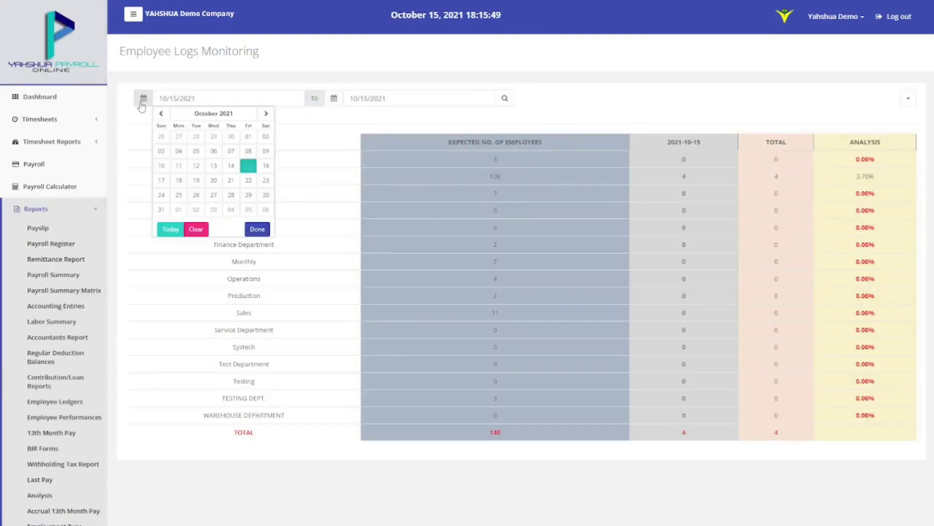
click(161, 114)
click(161, 114)
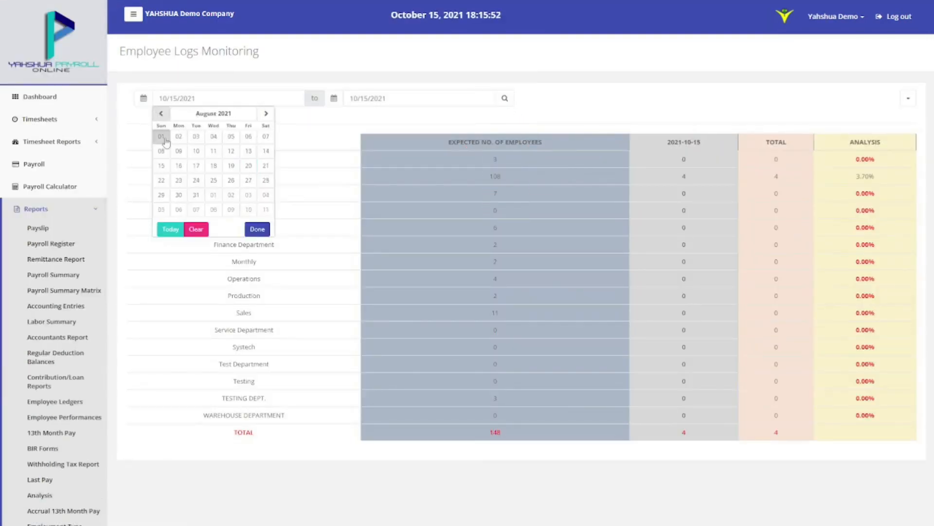
click(161, 136)
click(334, 99)
click(440, 136)
click(505, 98)
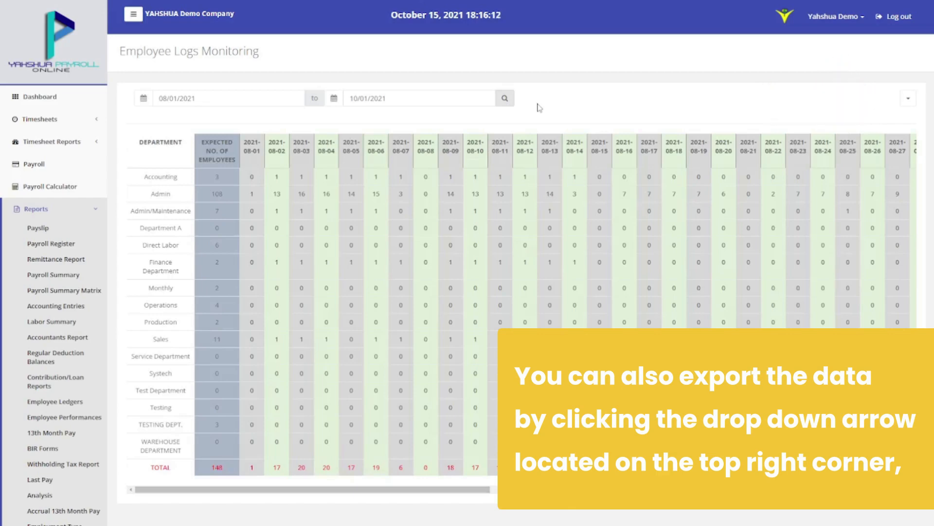
click(908, 98)
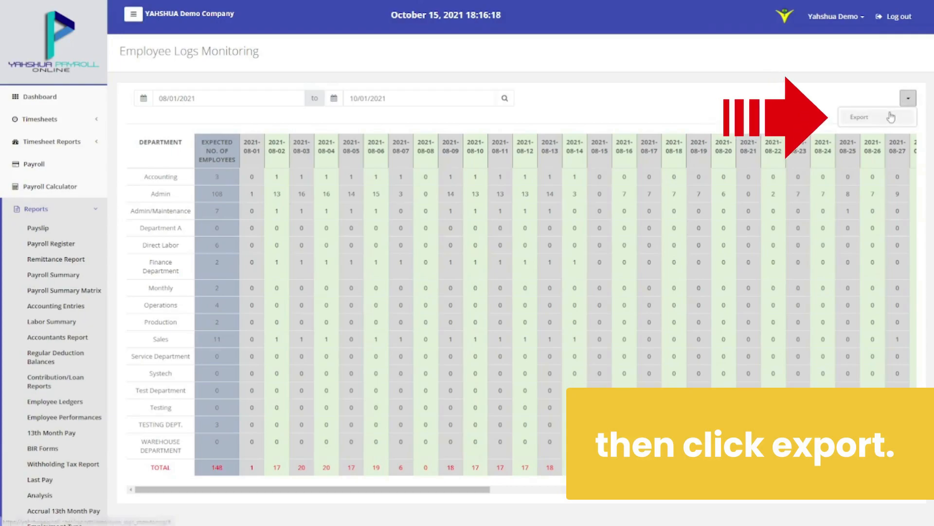
click(891, 117)
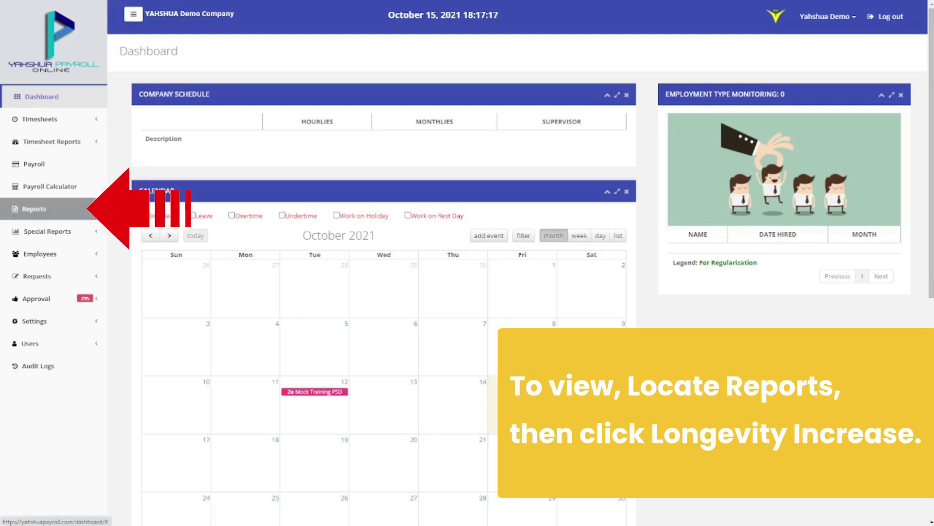
Run the Longevity Increase report for 09/01/2021 to 10/15/2021
click(34, 209)
scroll(87, 328, down, 5)
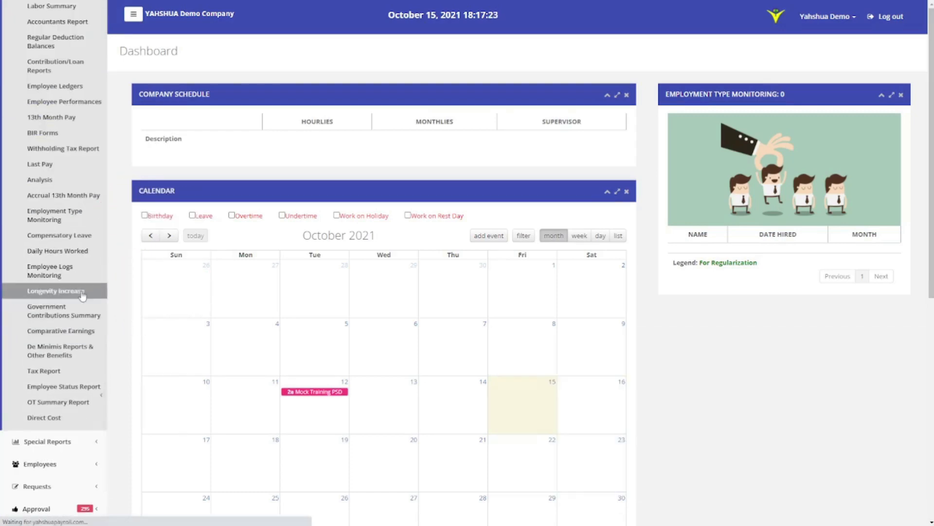
click(73, 291)
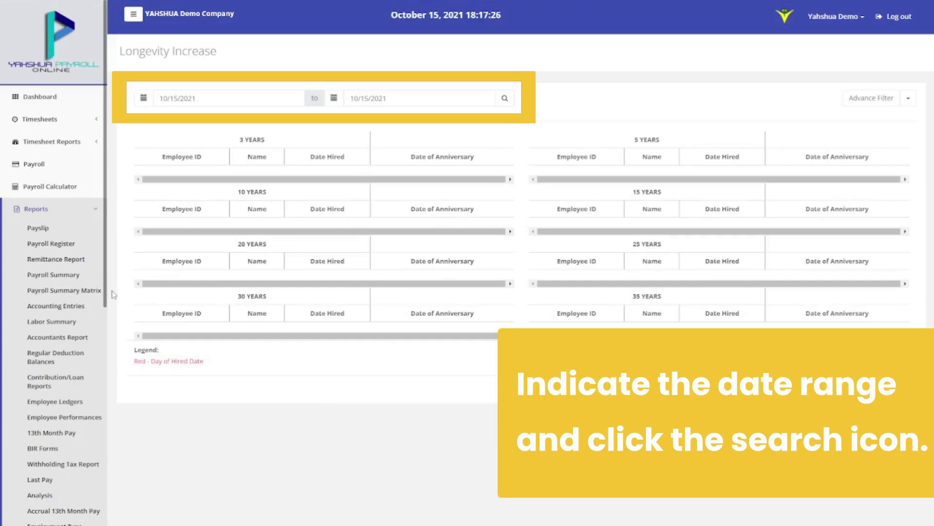
click(151, 102)
click(163, 116)
click(213, 138)
click(337, 101)
click(475, 130)
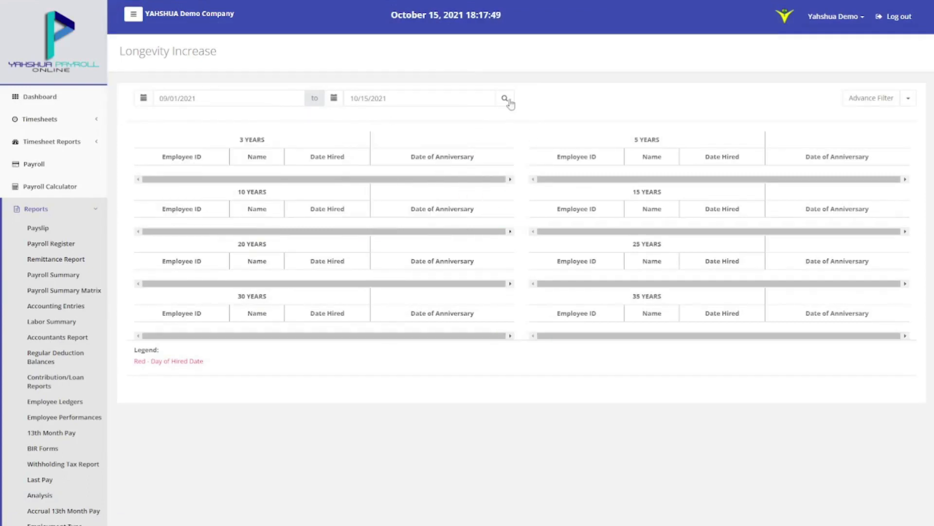
click(509, 104)
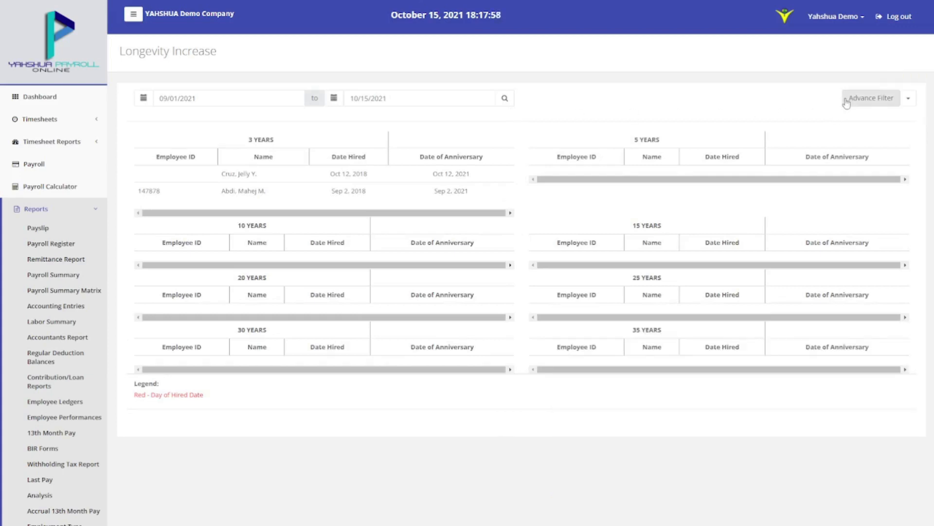
Apply the advanced filter search and export the report as an Excel file
click(847, 99)
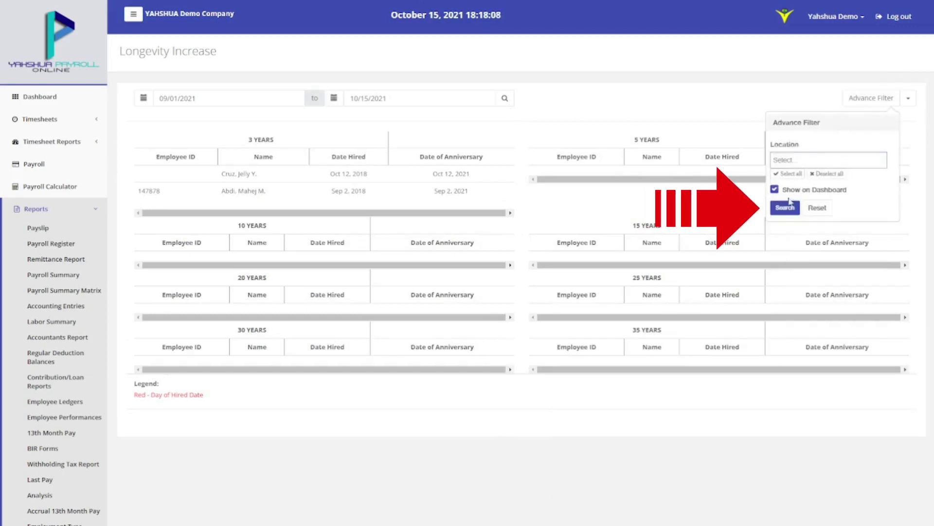
click(785, 208)
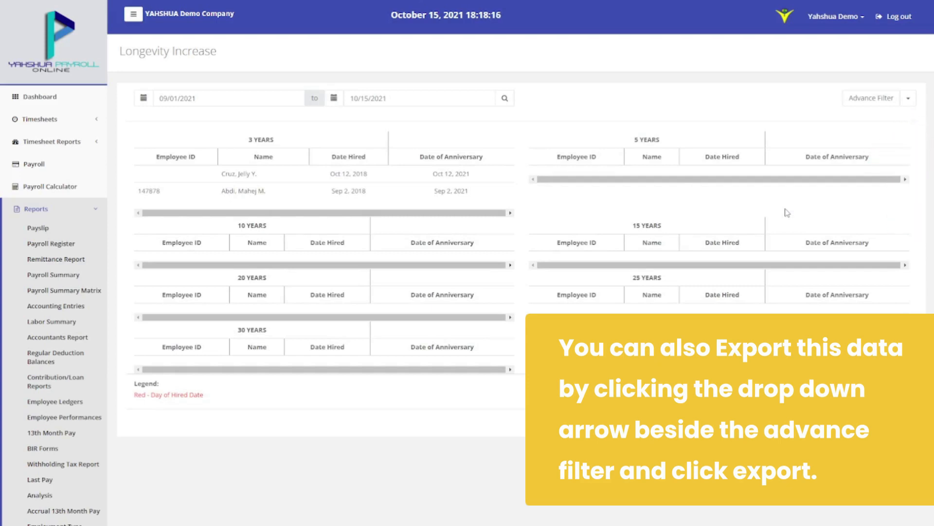
click(906, 103)
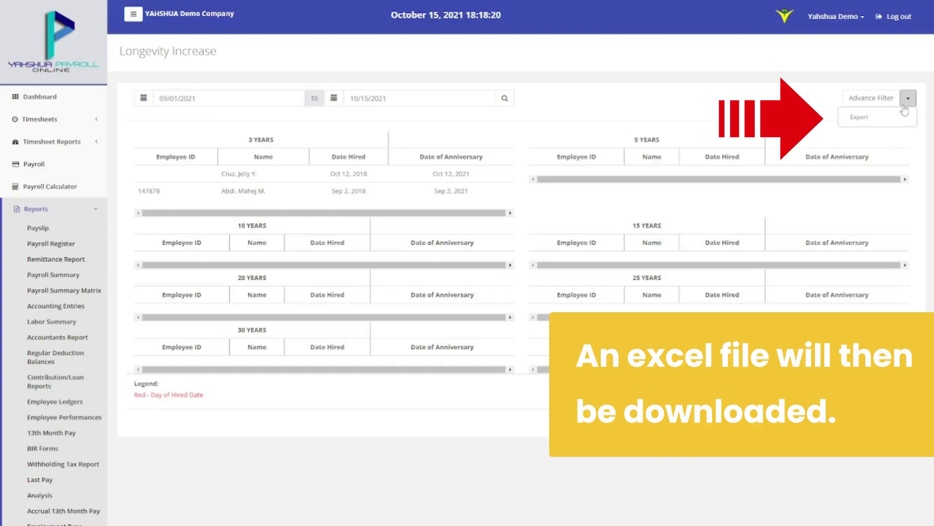
click(905, 118)
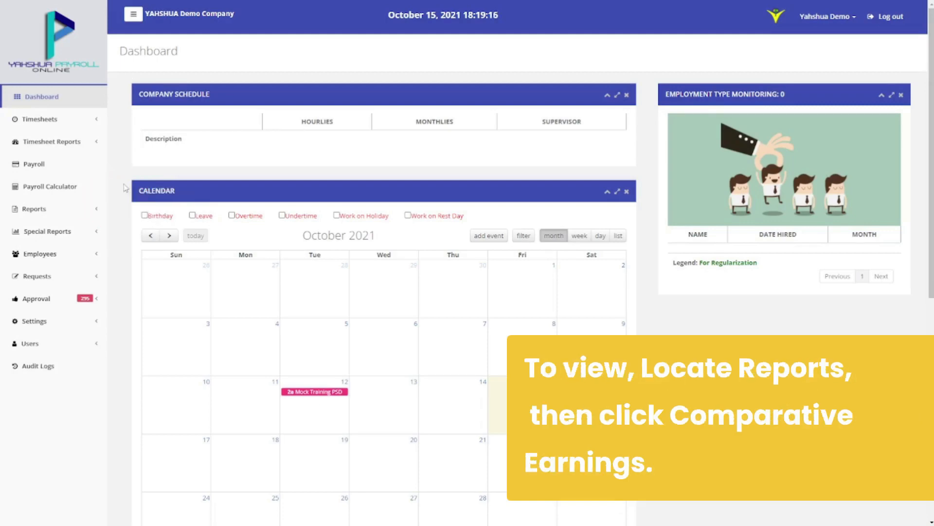
Open the Comparative Earnings report from the Reports list
click(77, 208)
scroll(75, 209, down, 4)
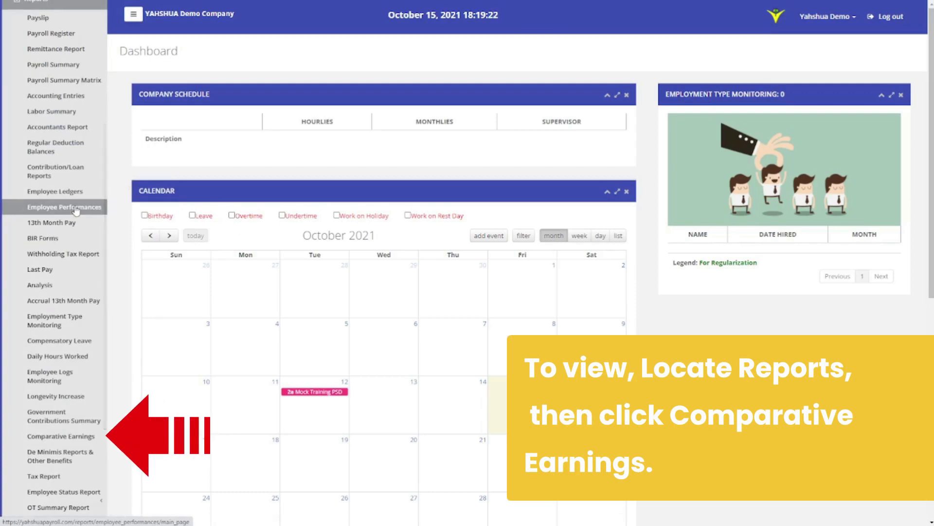
scroll(72, 234, down, 2)
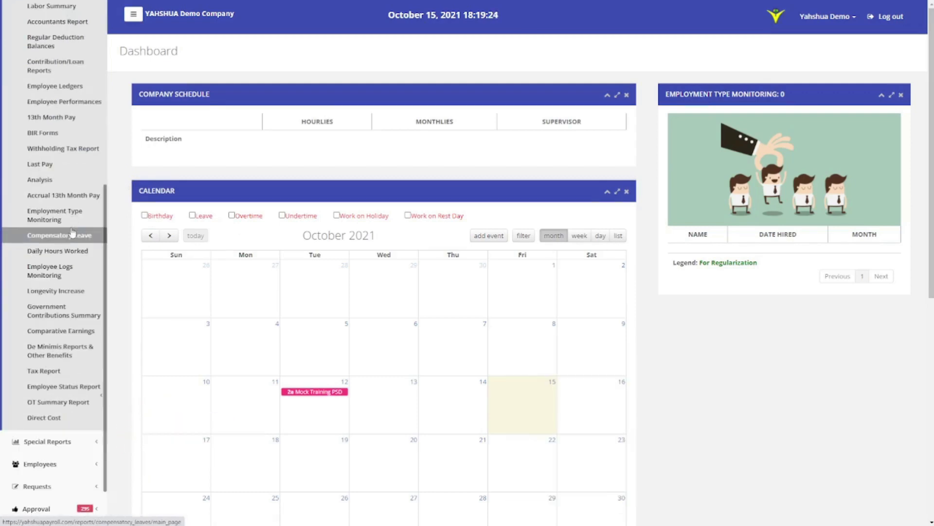
click(62, 331)
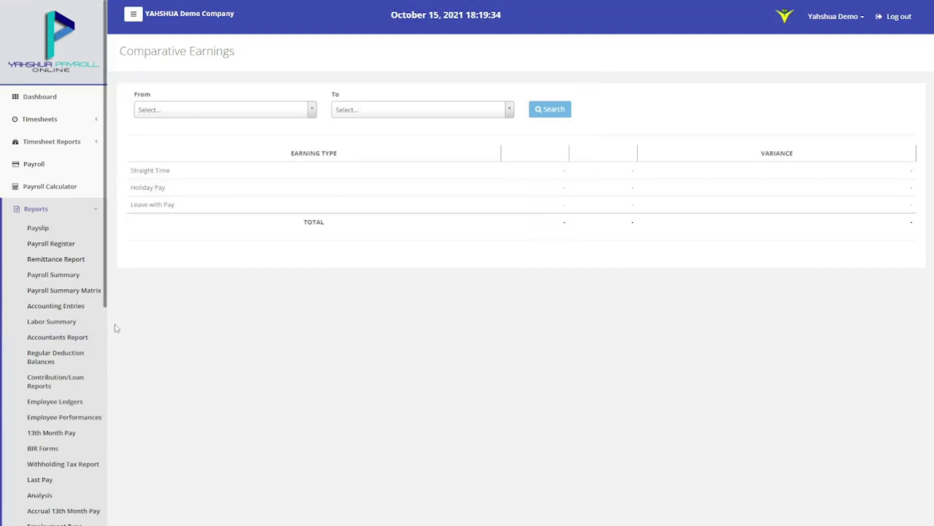
Compare Sep 16–30 against Oct 1–15, 2021 earnings and export the result to Excel
click(224, 110)
click(204, 138)
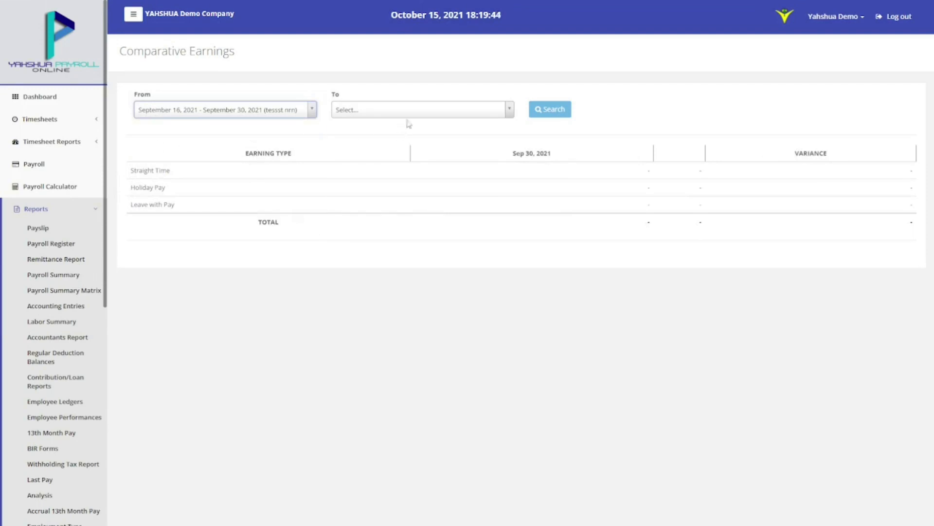
click(419, 110)
click(411, 162)
click(557, 115)
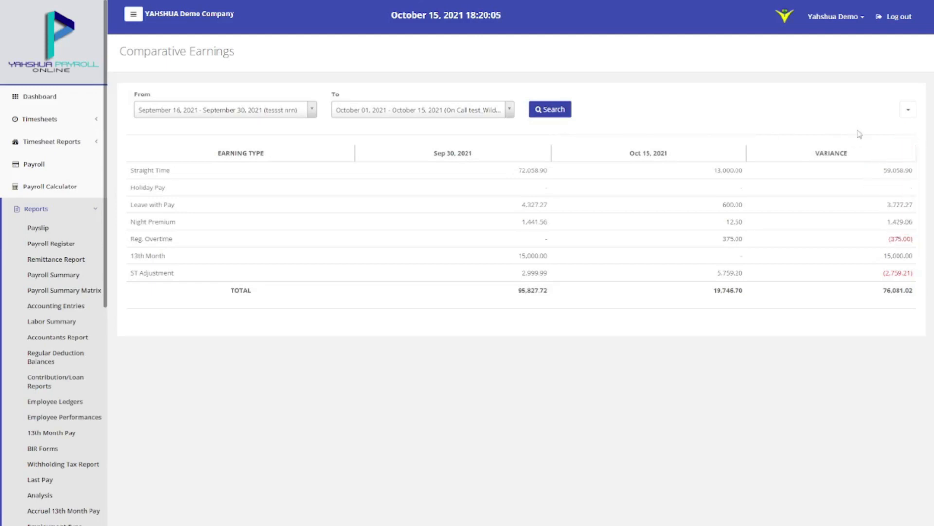
click(909, 110)
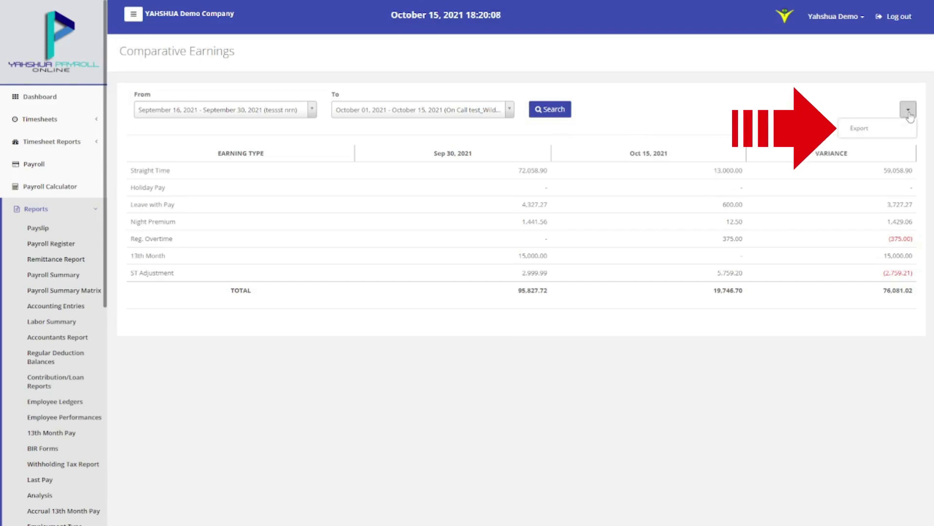
click(899, 125)
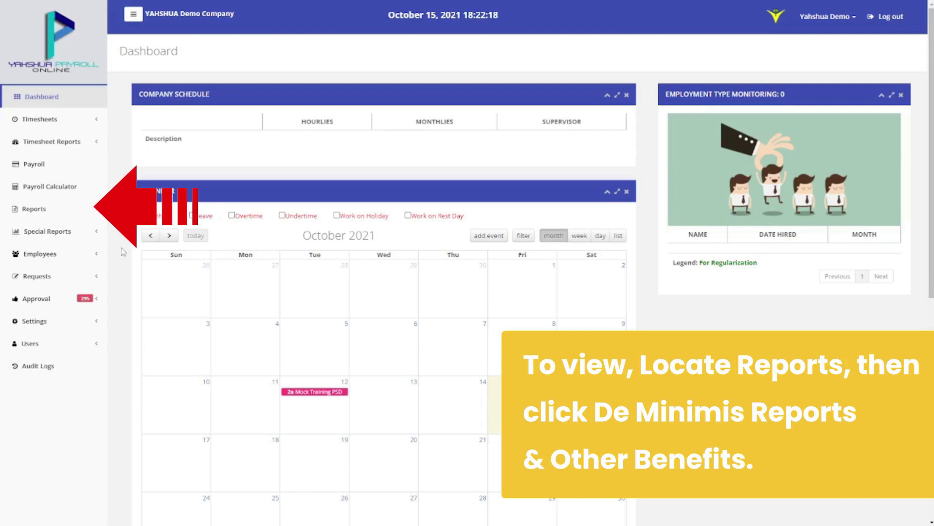
Load the De Minimis Reports & Other Benefits report for the month of September
click(84, 211)
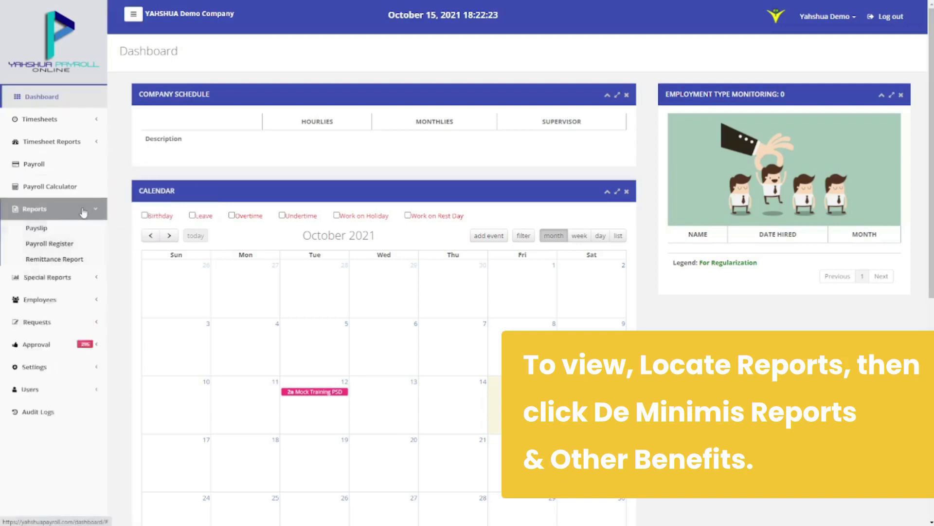
scroll(78, 217, down, 5)
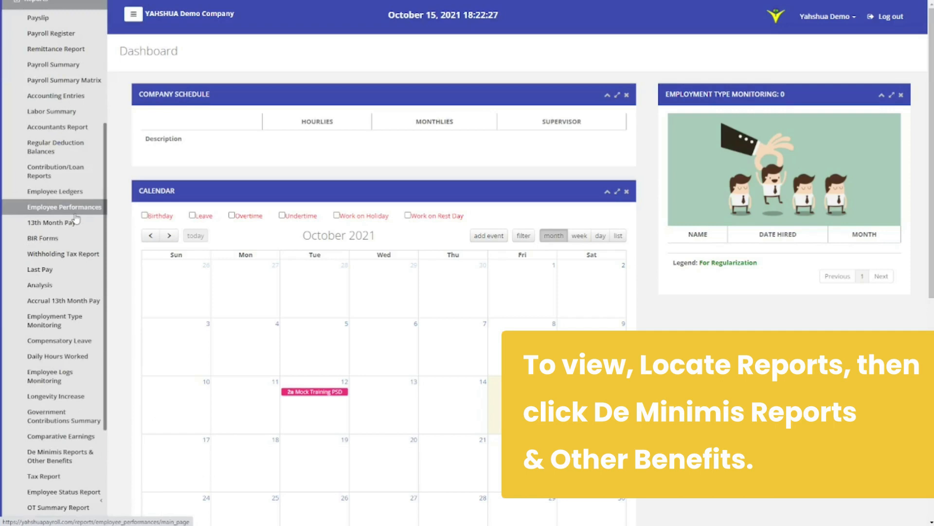
scroll(76, 220, down, 3)
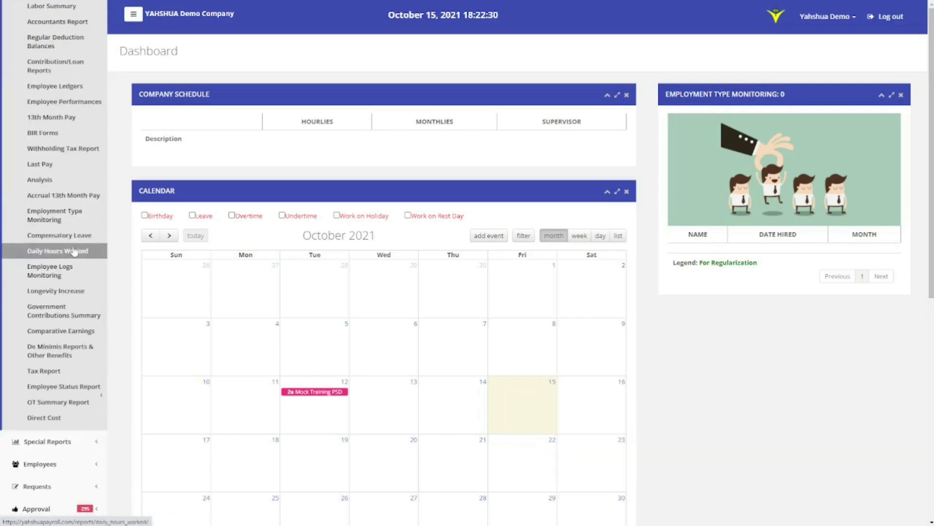
click(68, 351)
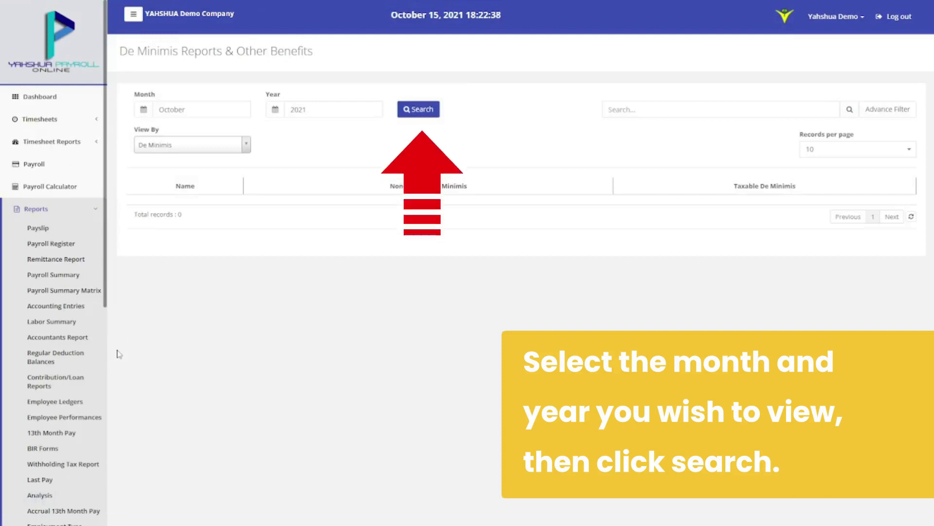
click(202, 109)
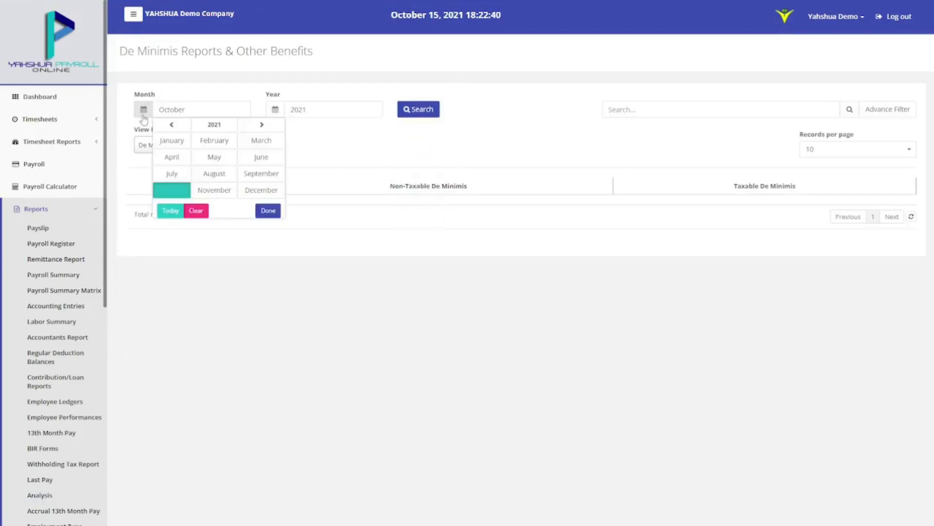
click(258, 173)
click(419, 110)
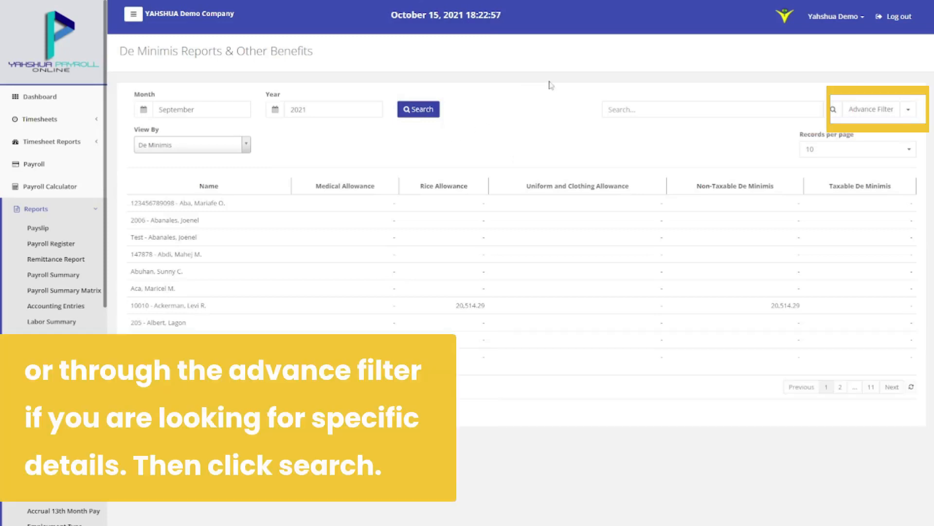
Rerun the September de minimis report through Advance Filter and review its Export/Print options
click(646, 106)
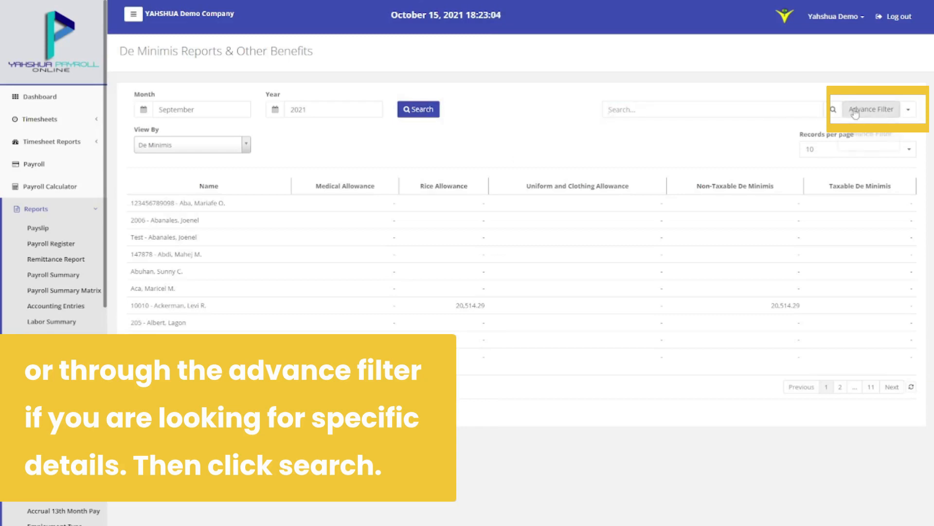
click(871, 109)
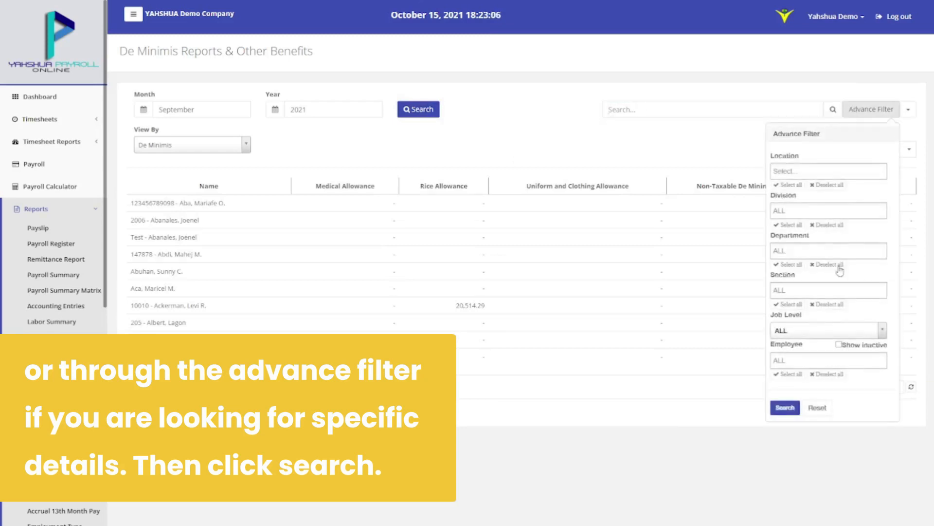
click(795, 410)
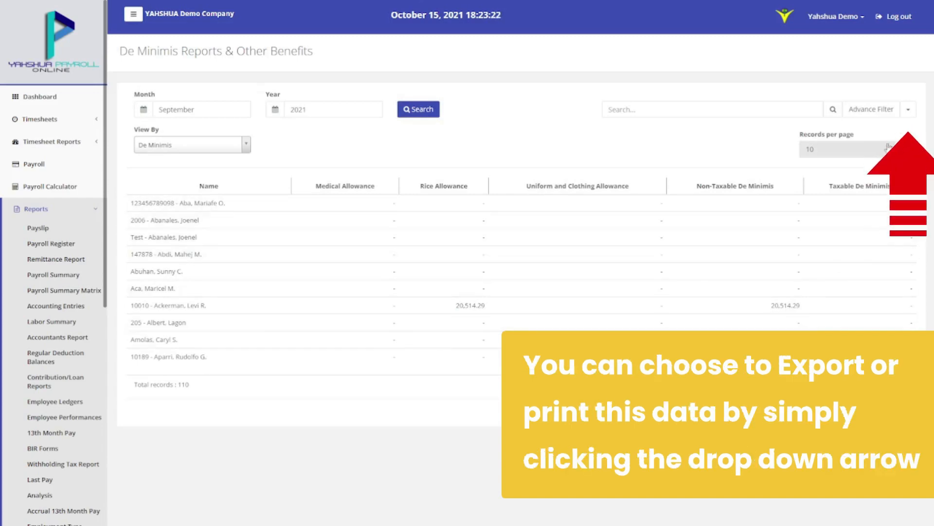
click(907, 111)
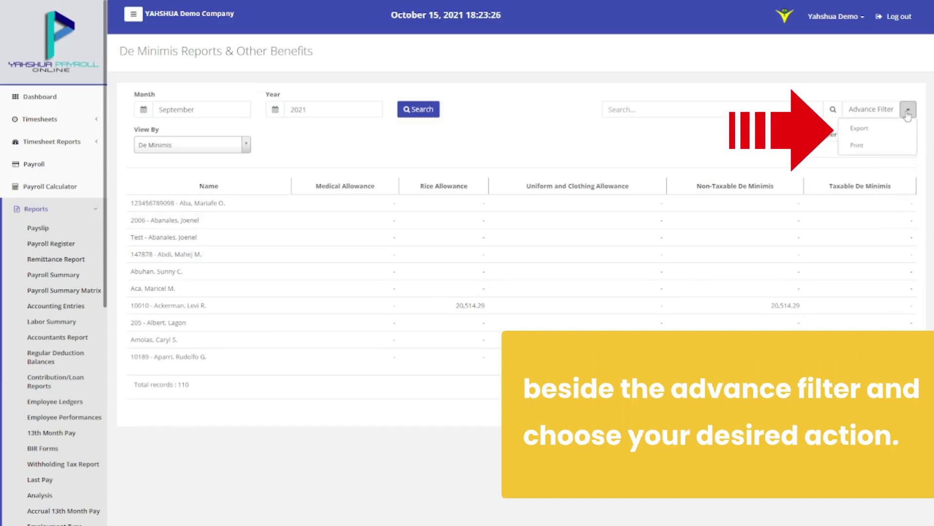
click(895, 145)
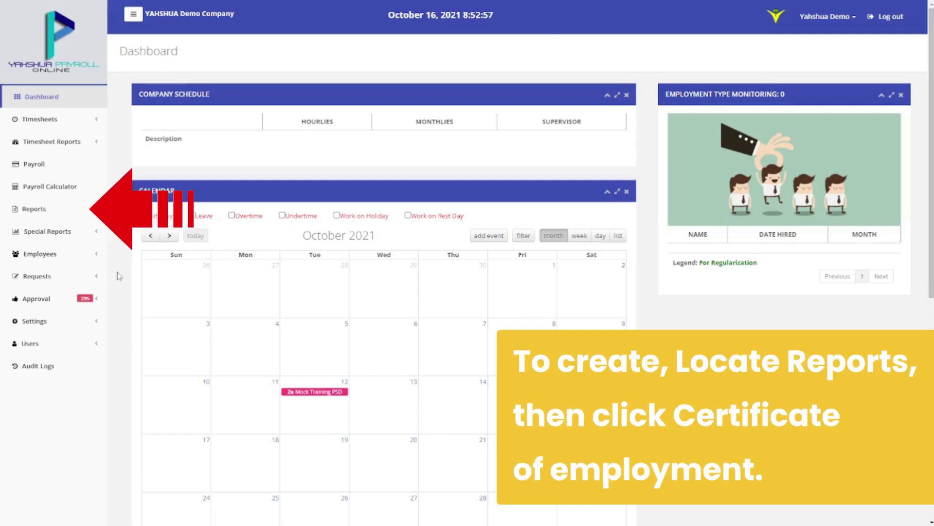
Expand the Reports list in the sidebar
click(14, 208)
scroll(13, 239, down, 4)
scroll(13, 239, down, 2)
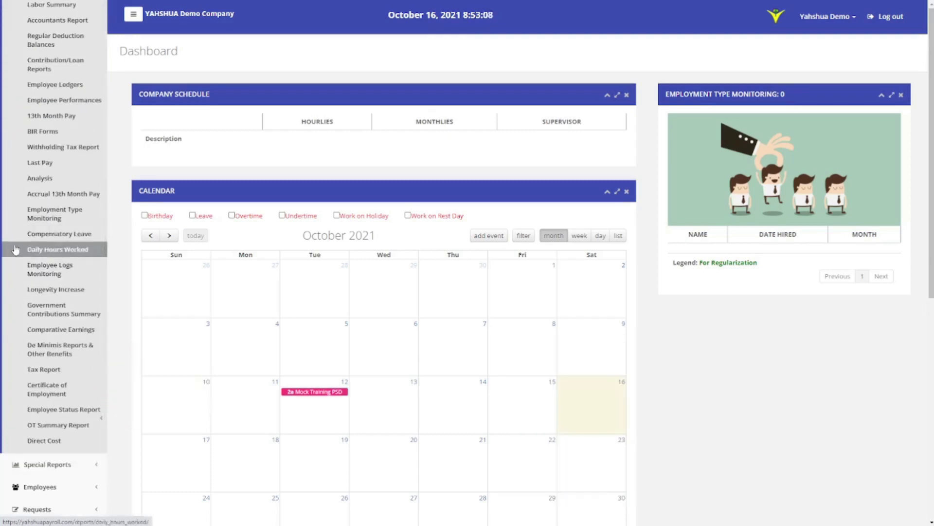
Generate a Certificate of Employment for a selected employee
click(47, 389)
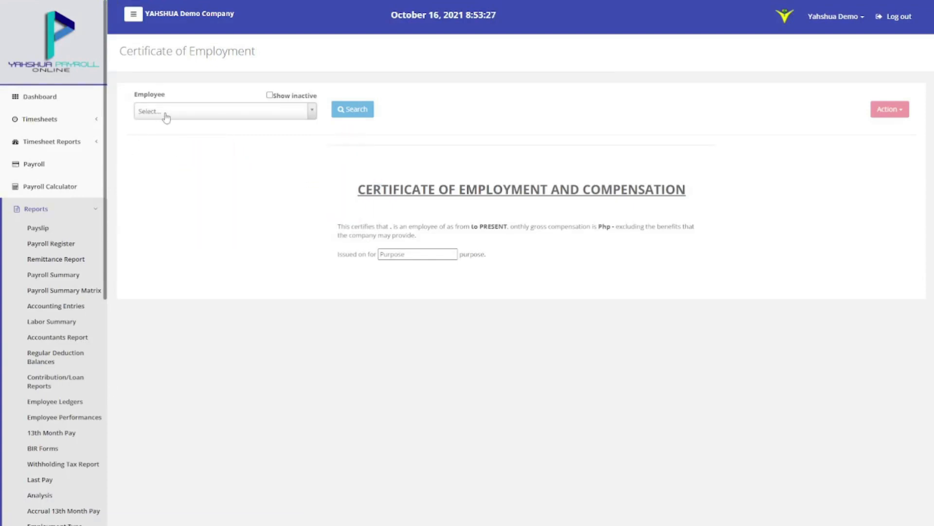
click(166, 119)
click(168, 141)
click(356, 113)
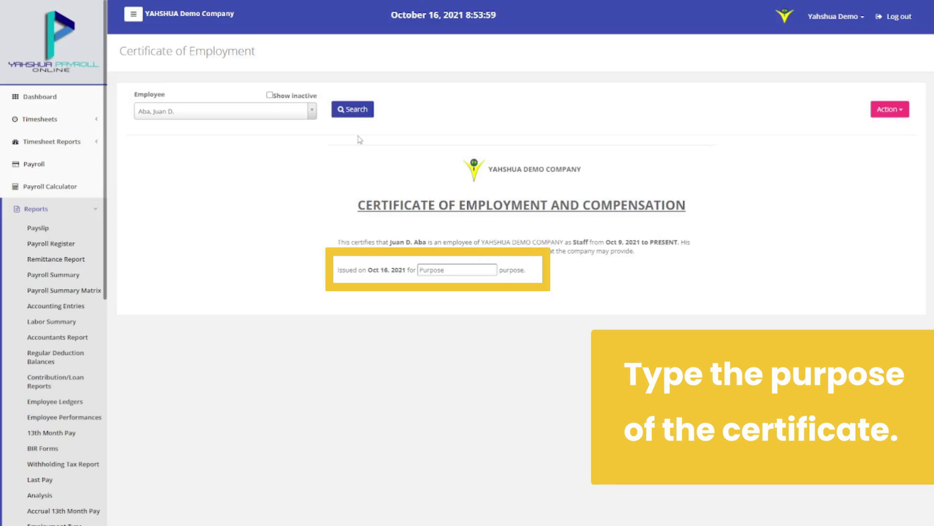
Set the certificate's purpose to 'sample' and bring up its print and export options
click(468, 274)
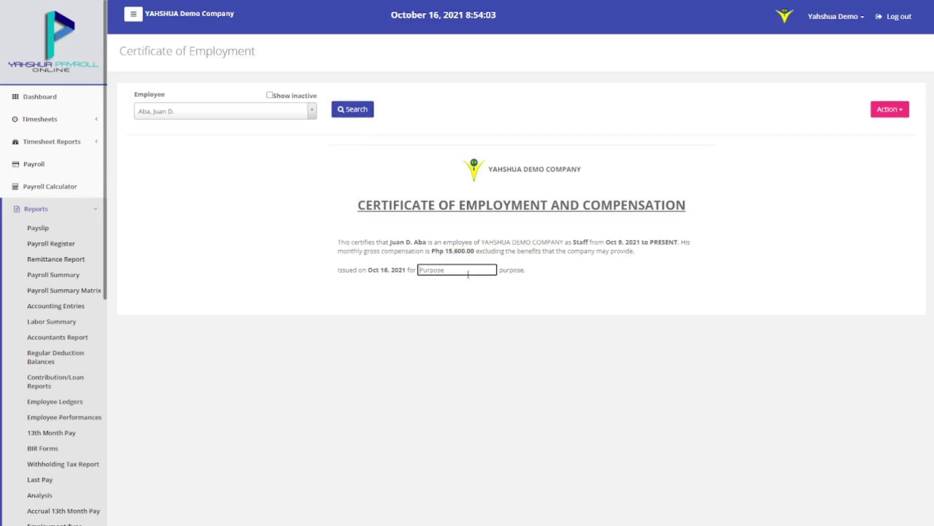
text(sample)
click(469, 294)
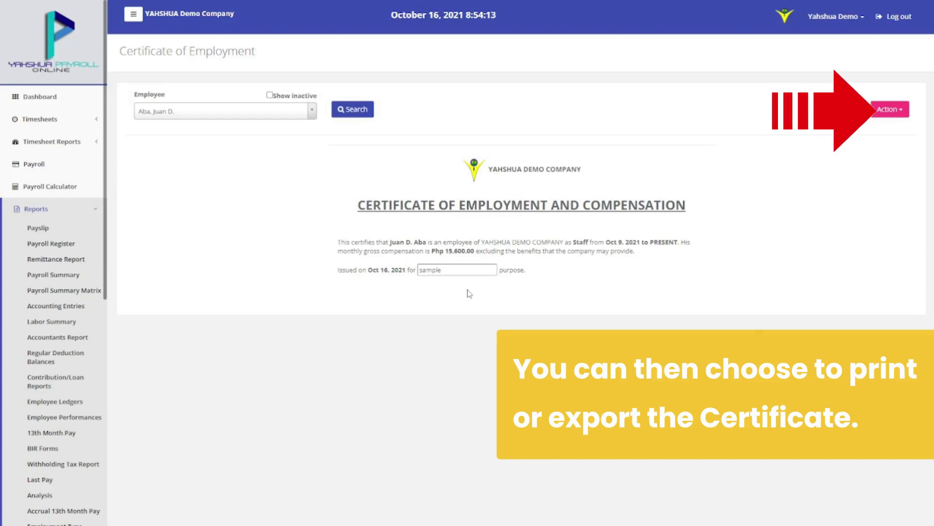
click(891, 109)
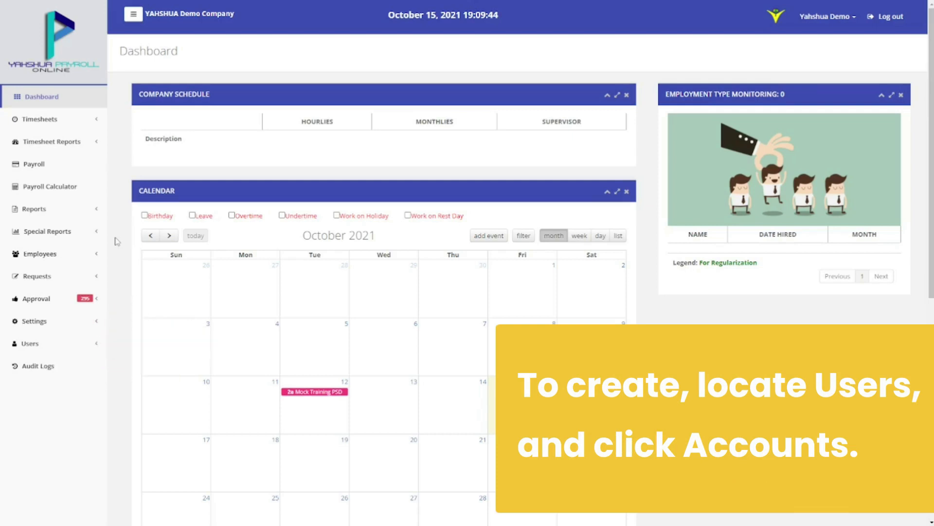
Go to Users > Accounts and start a new account with Create
click(65, 344)
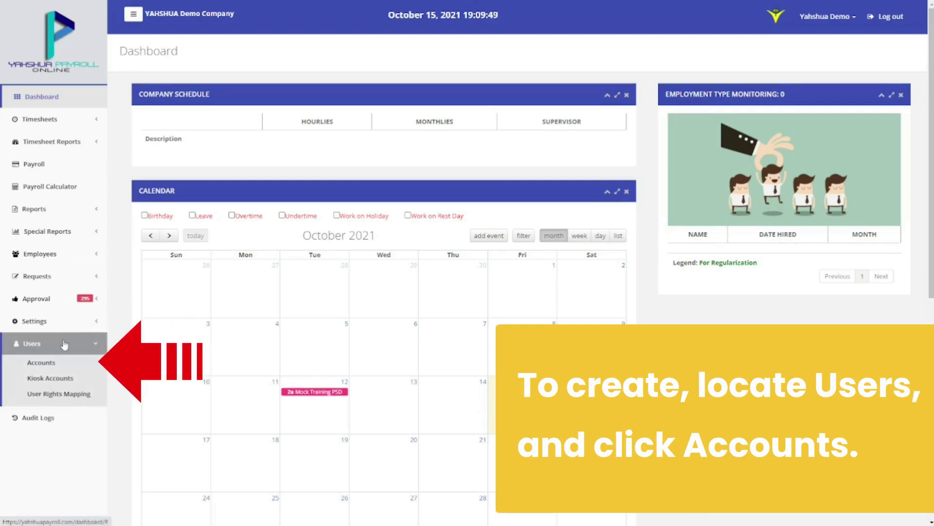
click(62, 360)
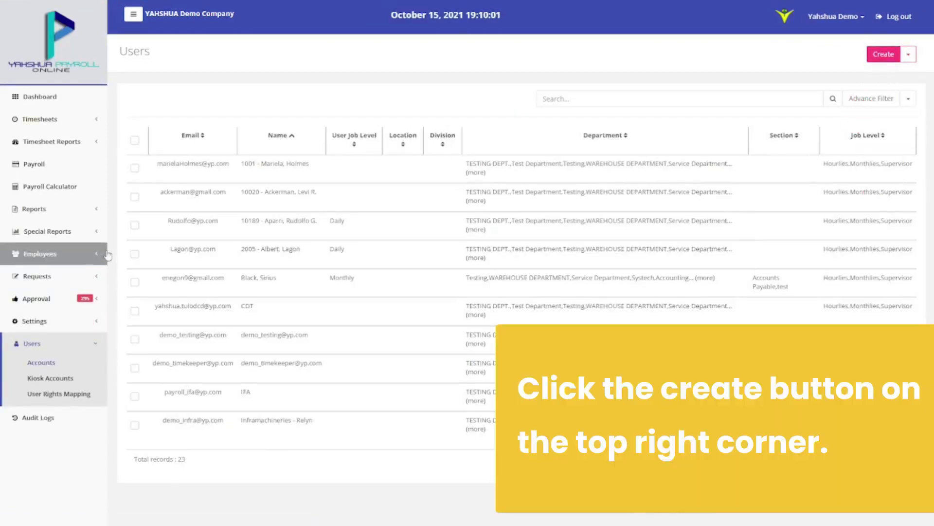
click(884, 63)
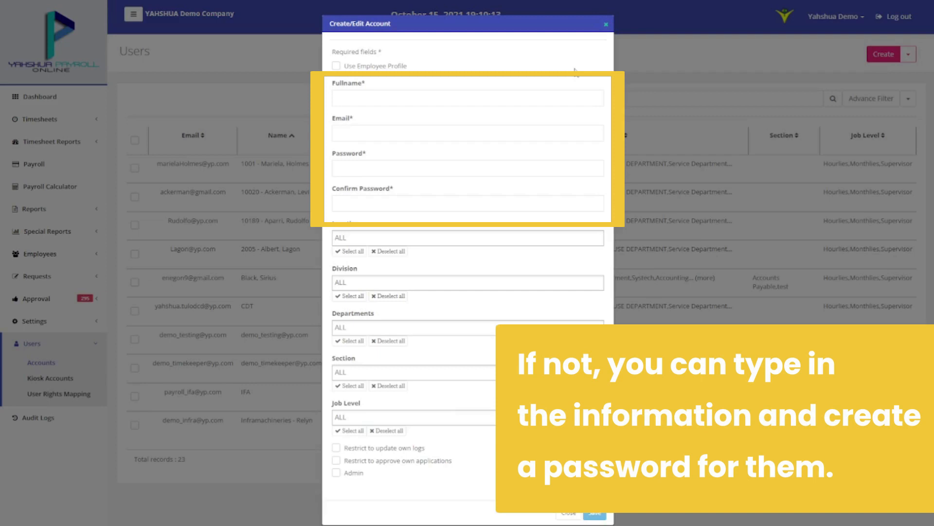
Link the new account to an employee profile and enter and confirm its password
click(404, 68)
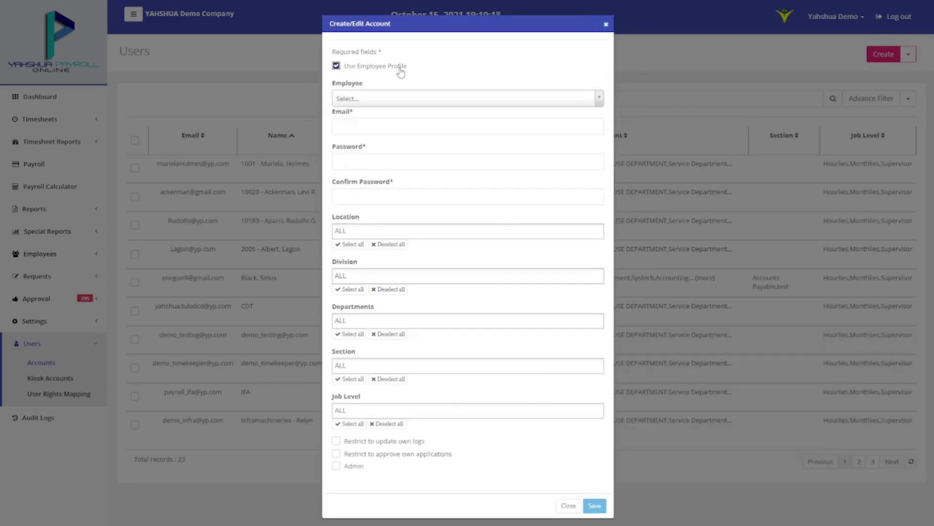
click(403, 97)
click(403, 98)
click(402, 98)
click(403, 124)
click(407, 157)
text(1234)
click(402, 196)
text(1234)
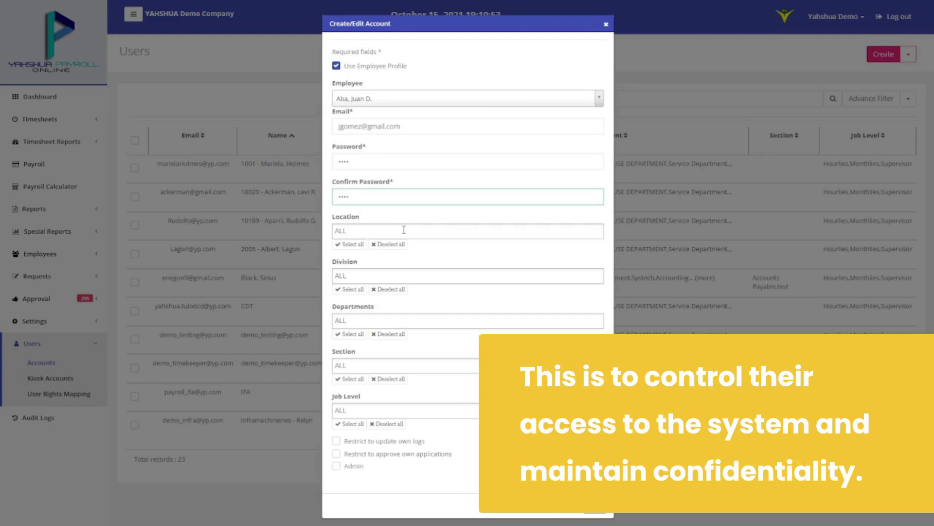
Scope the account to Location CEBU, Division Payroll and Job Level Monthlies
click(403, 230)
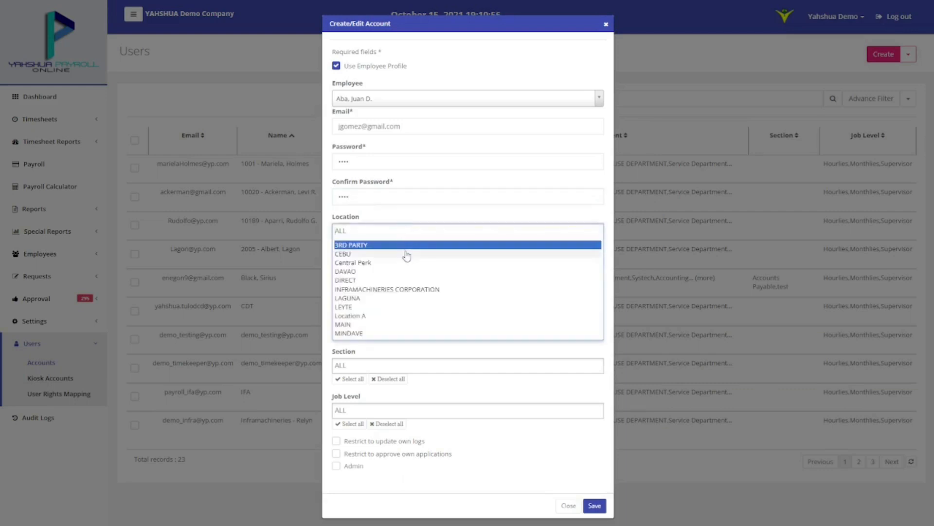
click(407, 253)
click(412, 275)
click(422, 291)
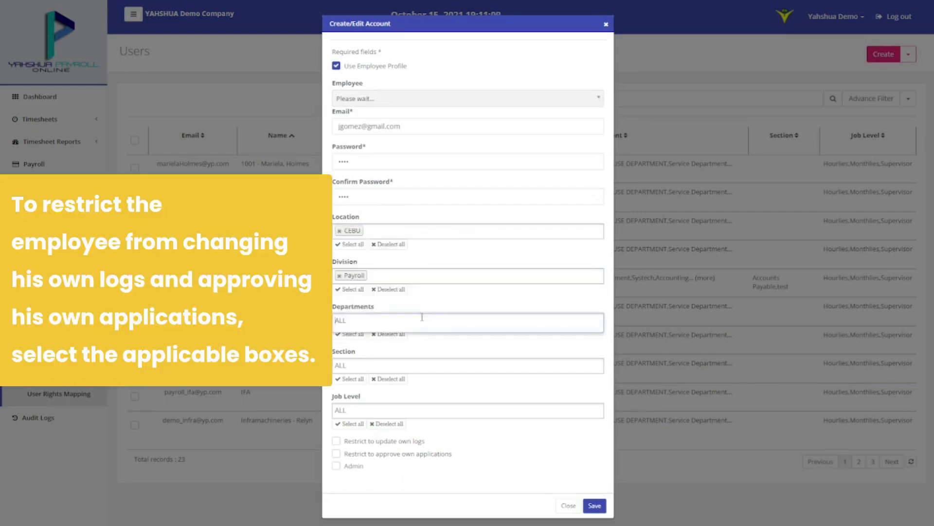
click(426, 410)
click(424, 431)
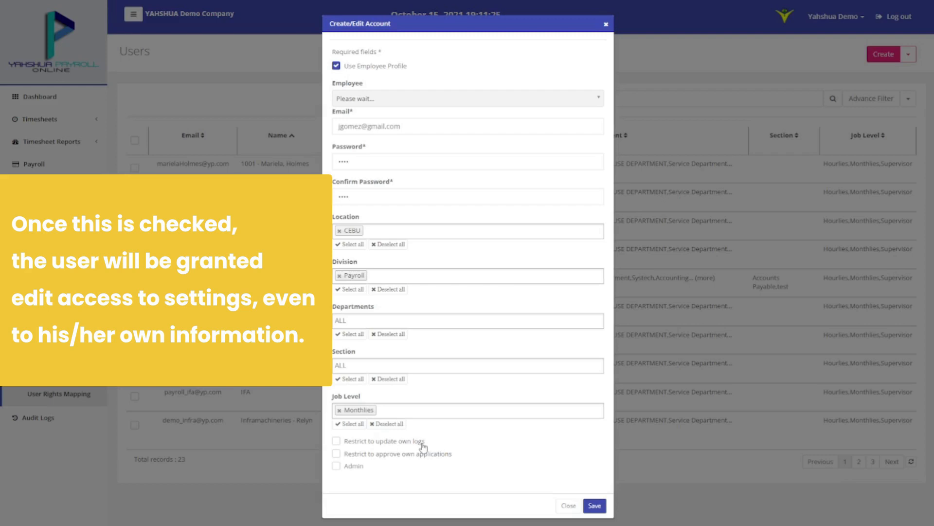
Restrict self-updating of logs and self-approval of applications, then save the account
click(419, 444)
click(418, 455)
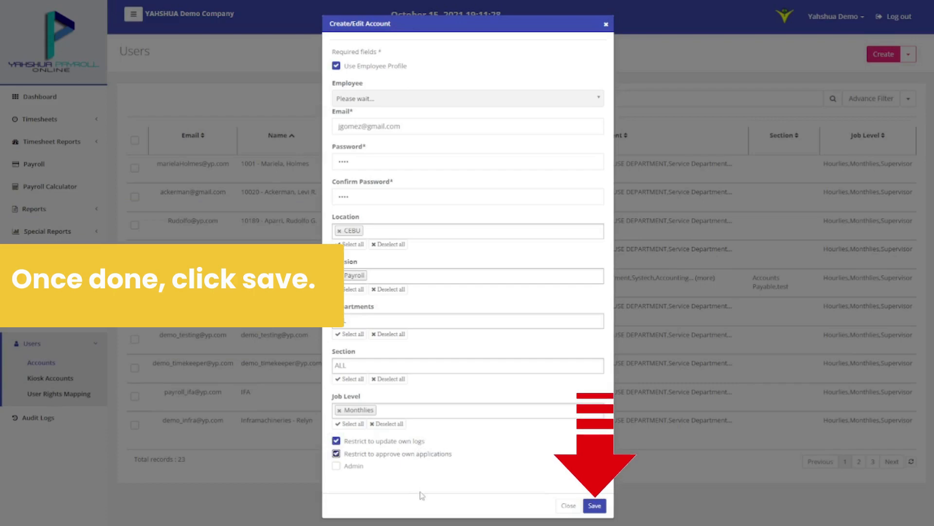
click(591, 508)
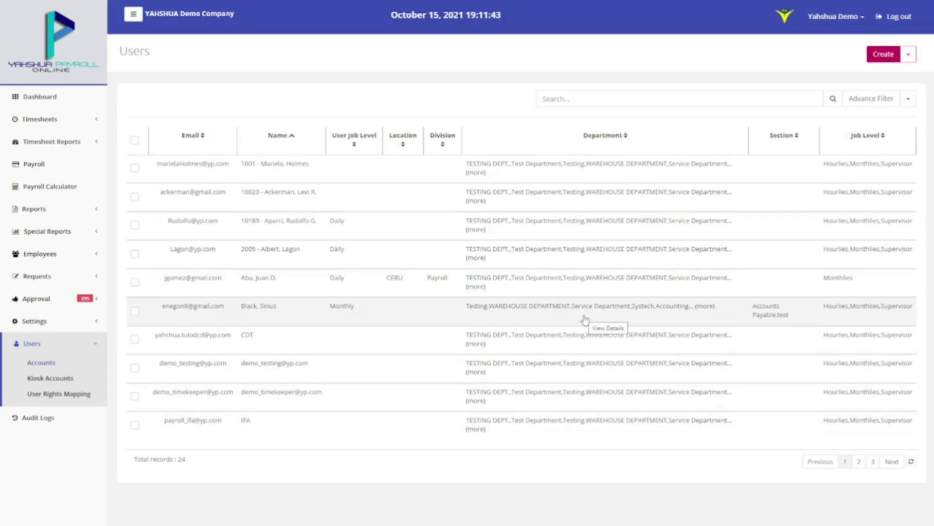
Apply the View rights template to a user's modules and save the rights
right_click(585, 319)
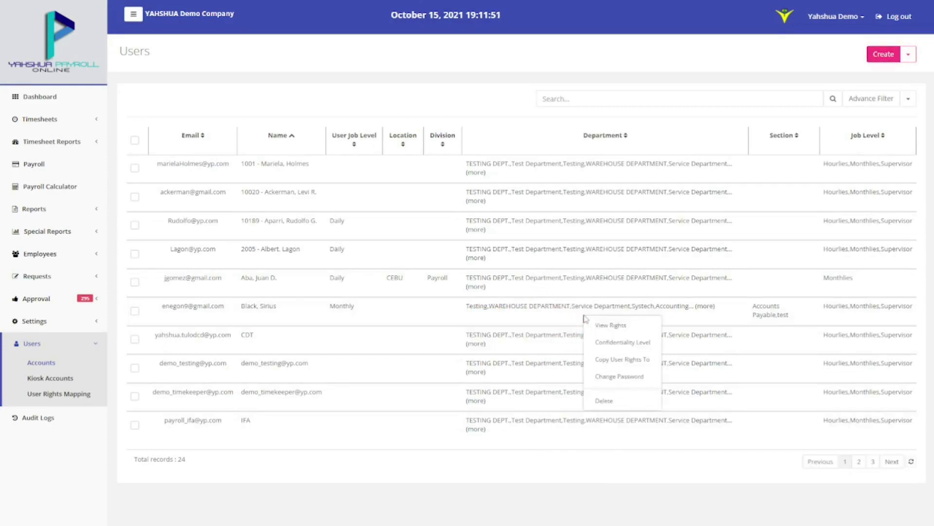
click(598, 324)
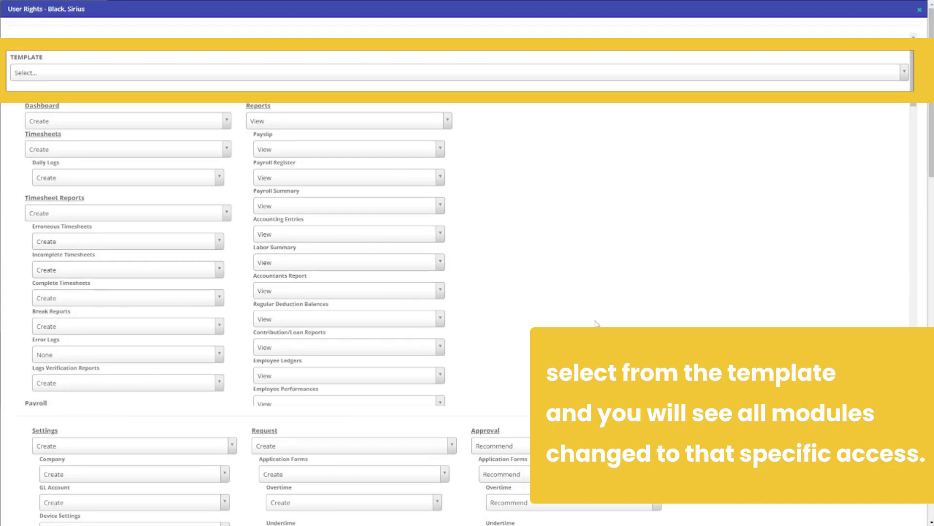
click(196, 71)
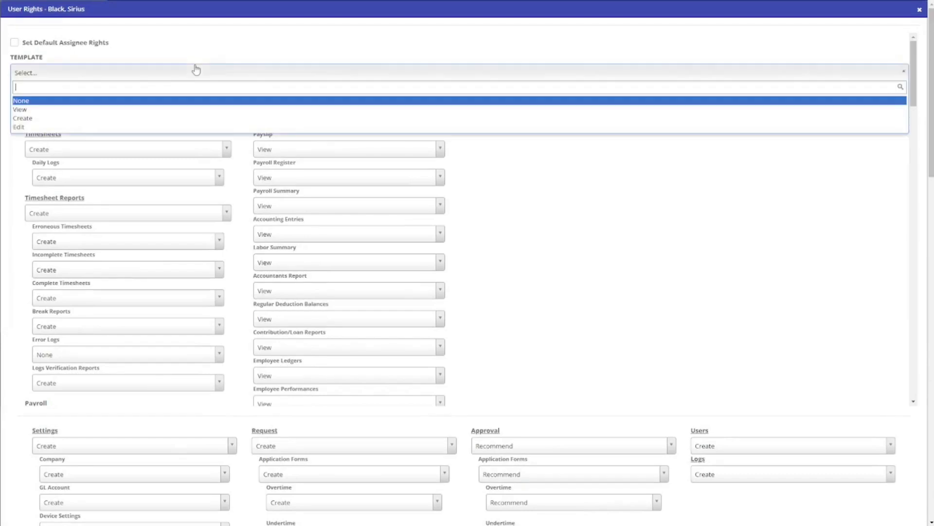
click(187, 109)
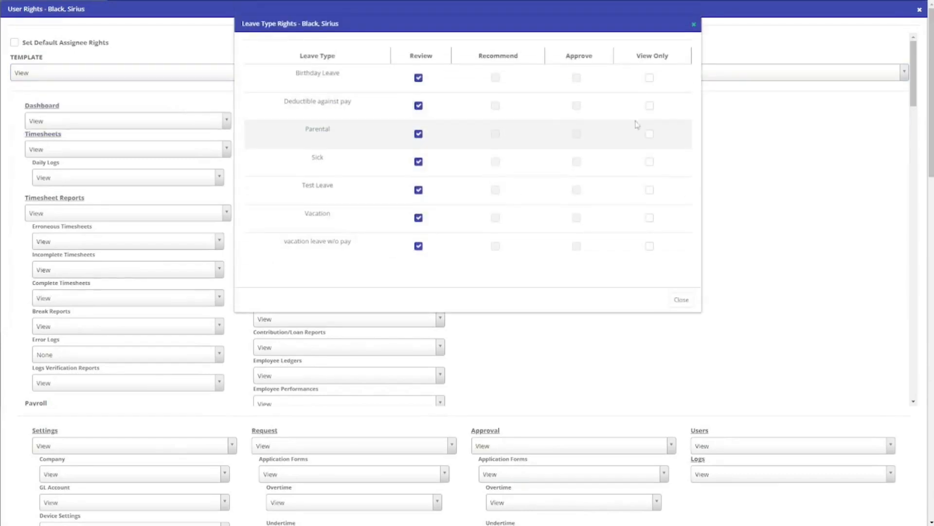
click(690, 304)
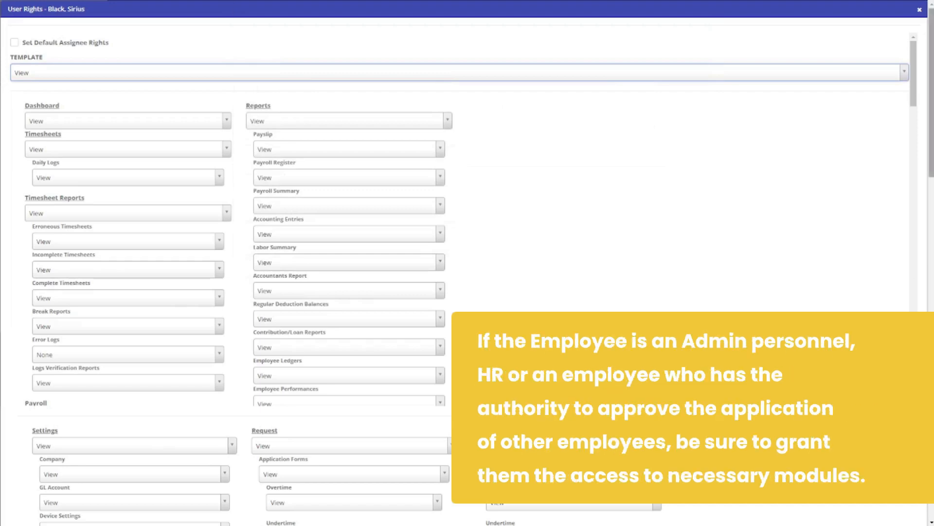
drag(931, 92, 931, 92)
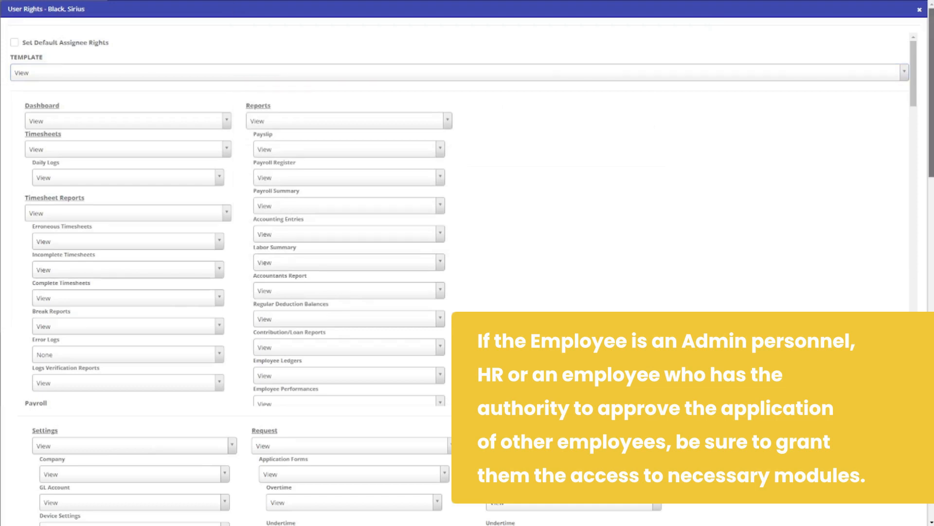
drag(931, 92, 931, 437)
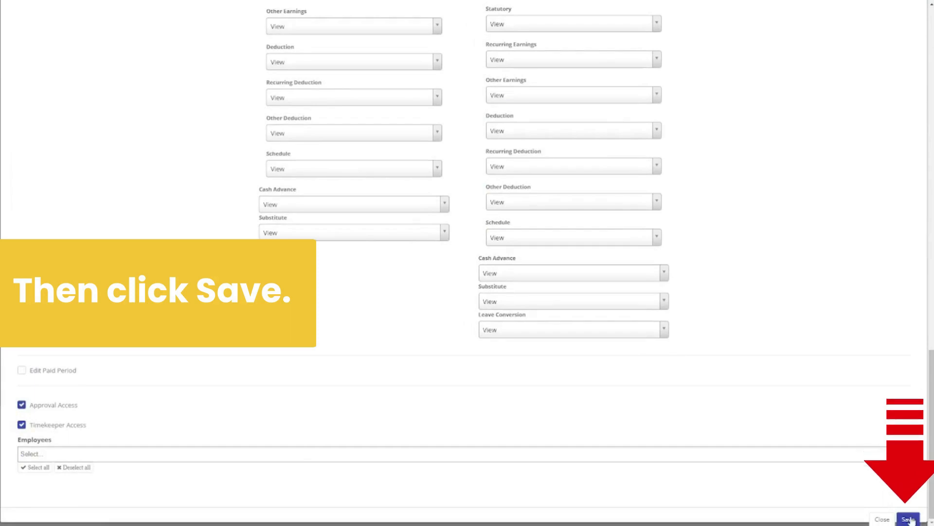
click(912, 521)
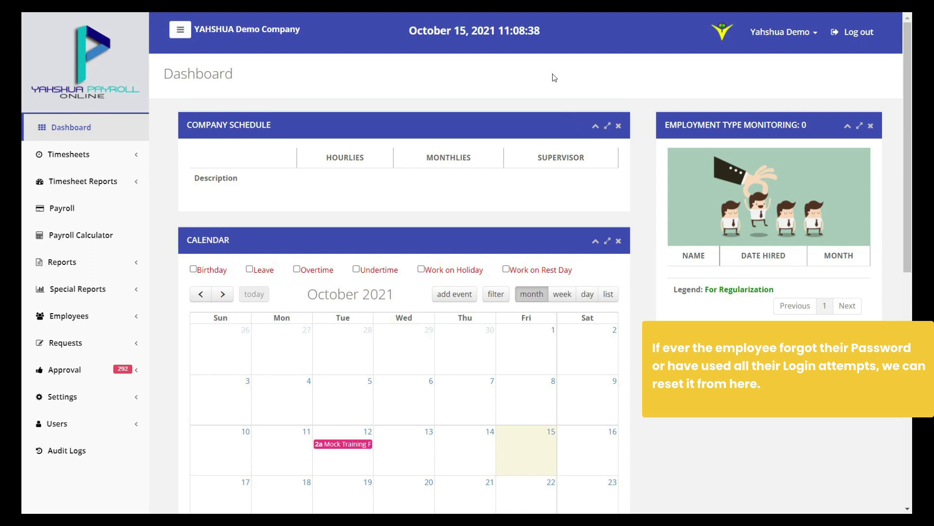
In Users > Kiosk Accounts, reset the first account's password and login attempts, confirming both
click(106, 433)
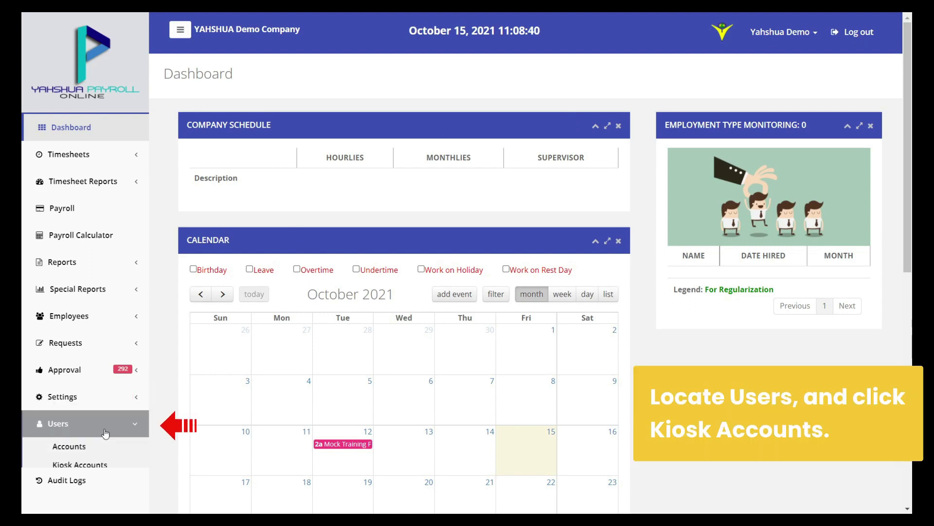
click(130, 466)
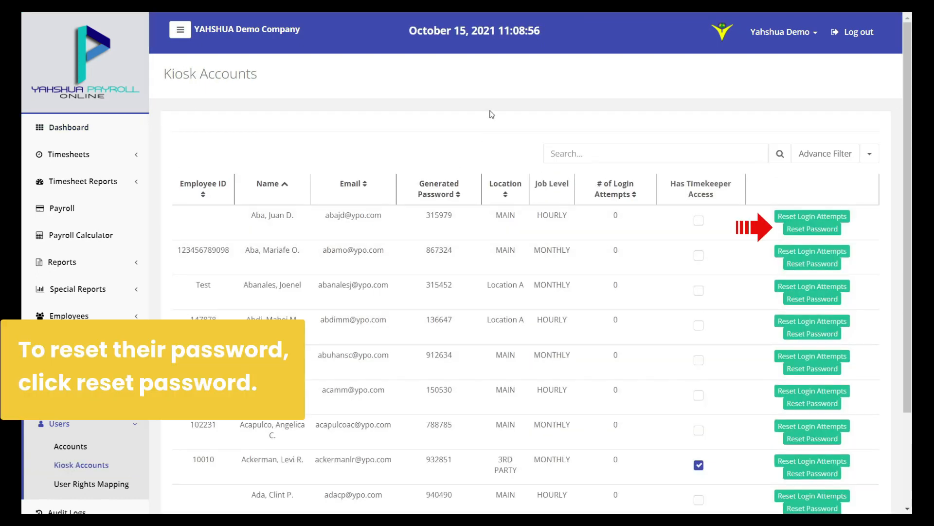
click(797, 231)
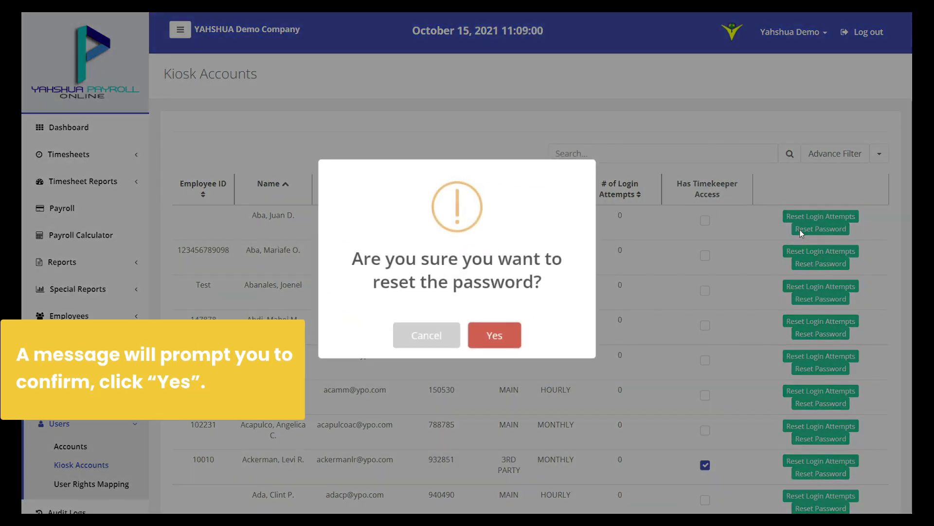
click(503, 339)
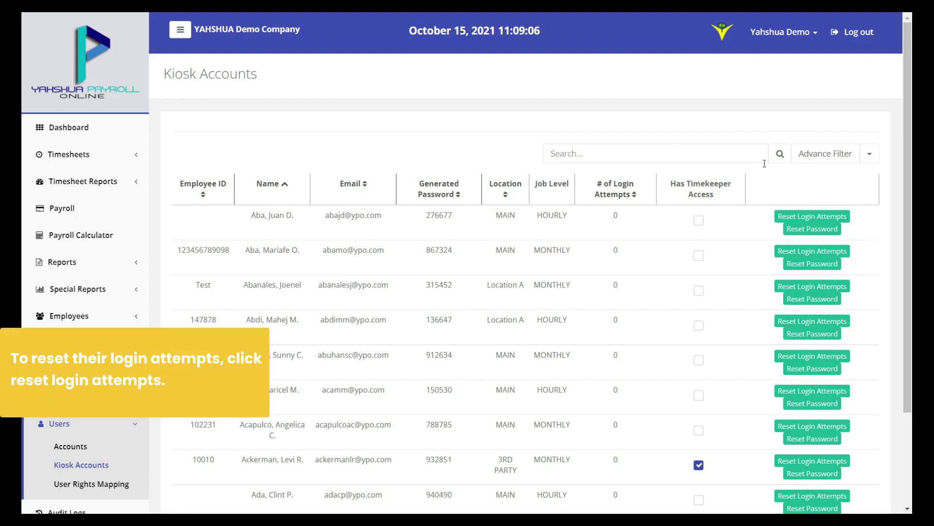
click(847, 218)
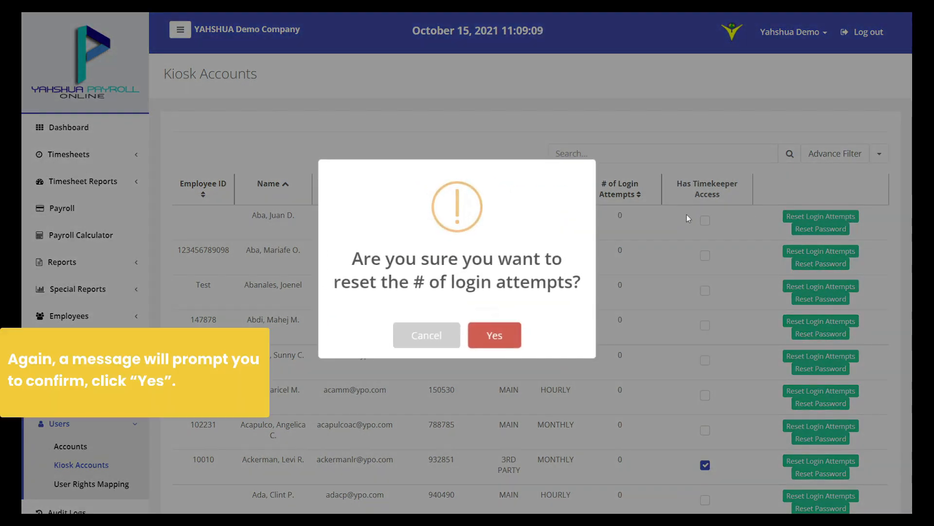
click(502, 341)
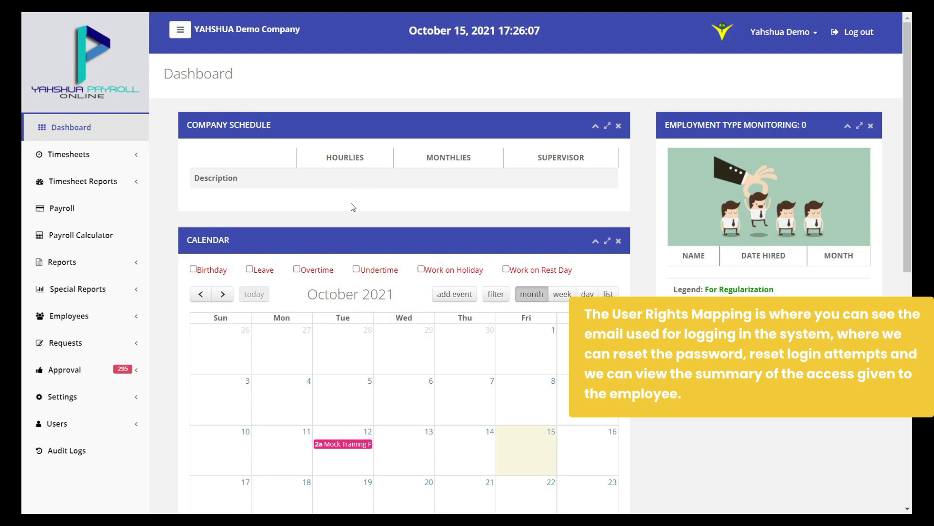
Open the User Rights Mapping list under Users
click(132, 420)
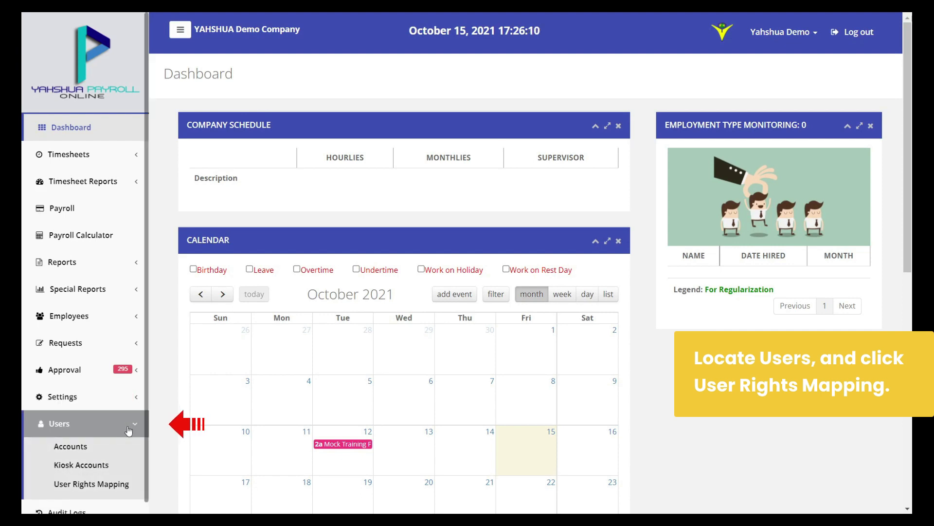
scroll(132, 428, down, 1)
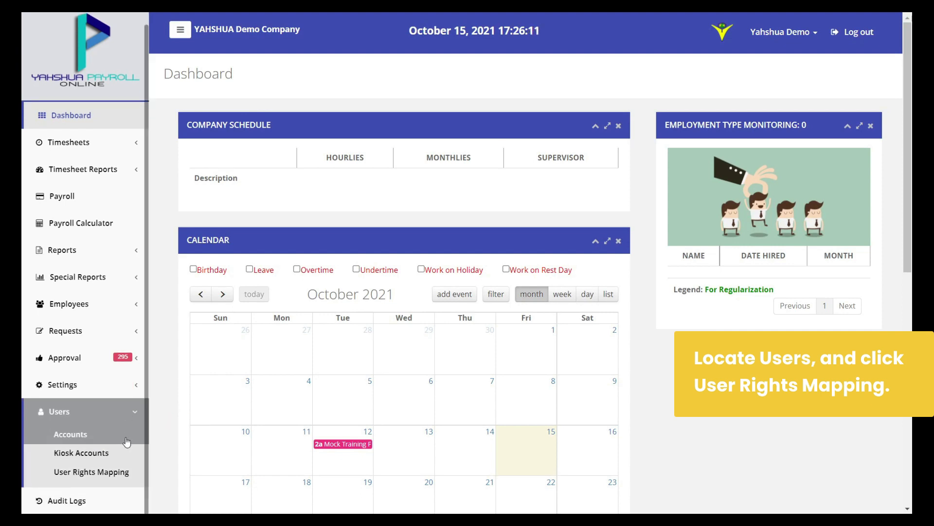
click(131, 479)
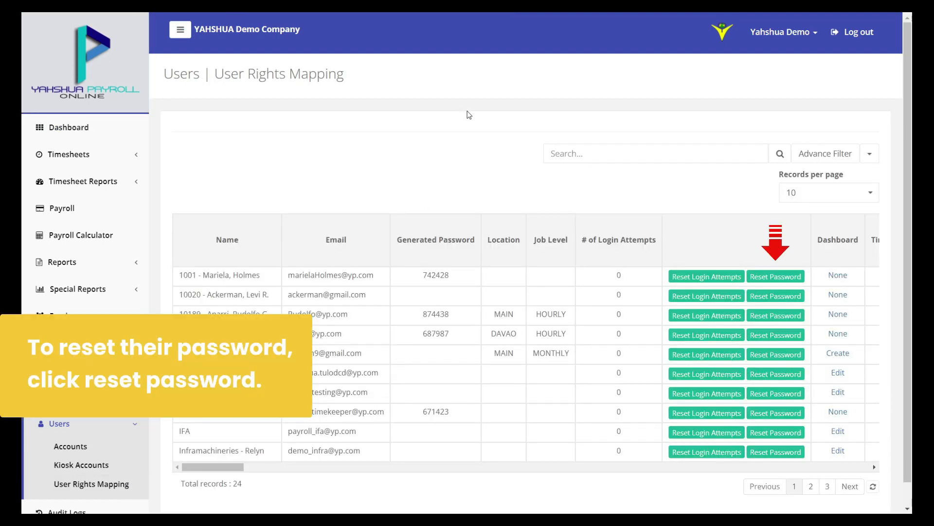
Reset the first user's password and login attempts, confirming each reset
click(774, 278)
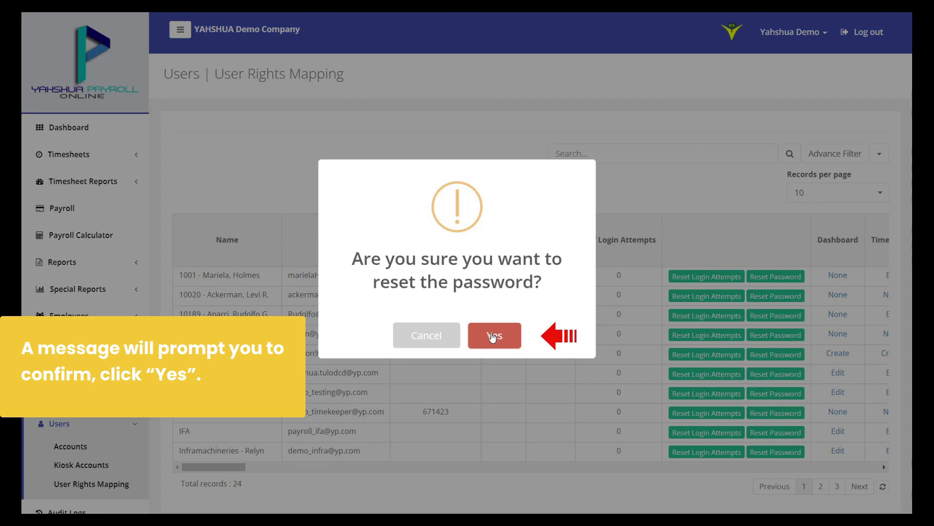
click(493, 336)
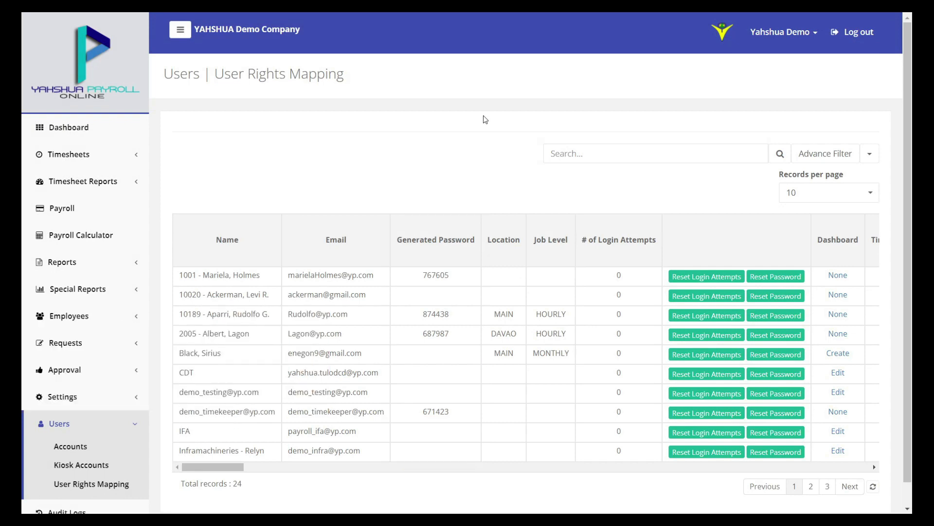
click(706, 277)
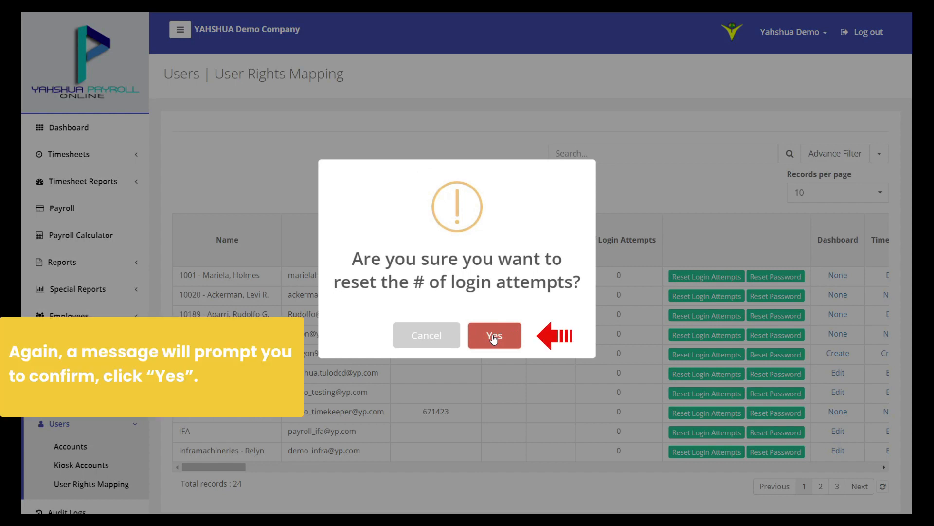
click(494, 336)
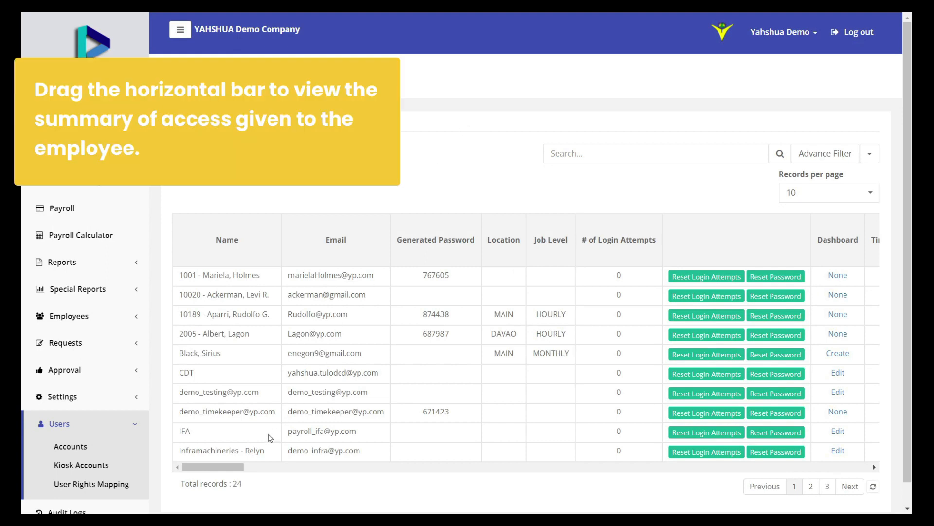
Scroll the mapping table and open the first user's rights via its Dashboard 'None' link
drag(239, 467, 276, 472)
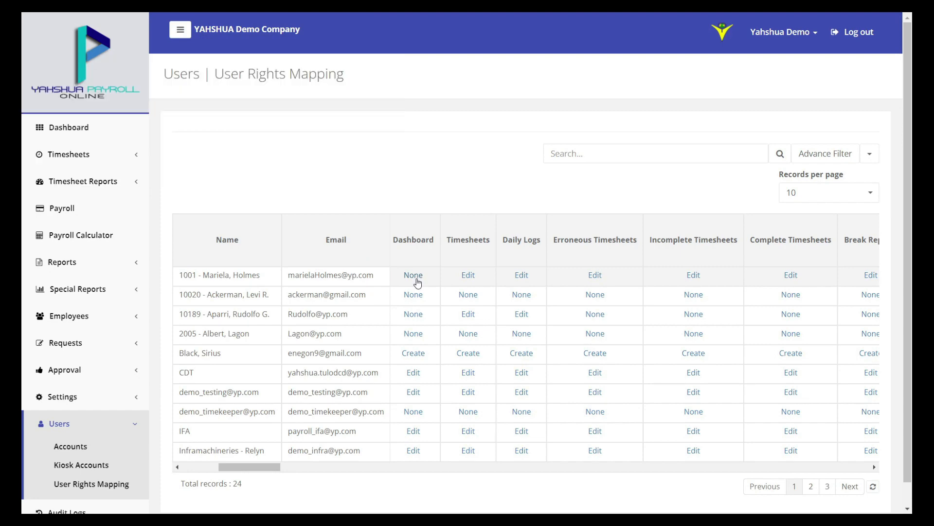
click(417, 279)
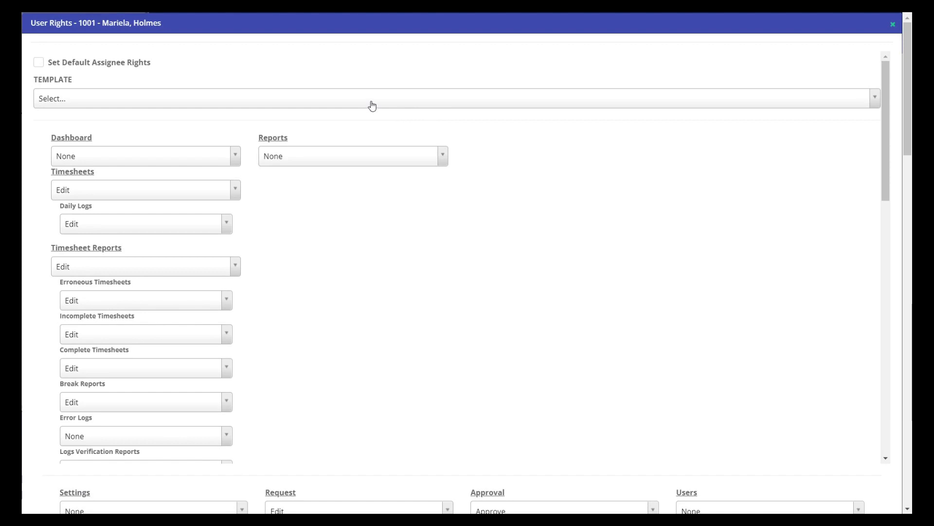
Apply the View rights template to all modules and mark them as default assignee rights
click(148, 98)
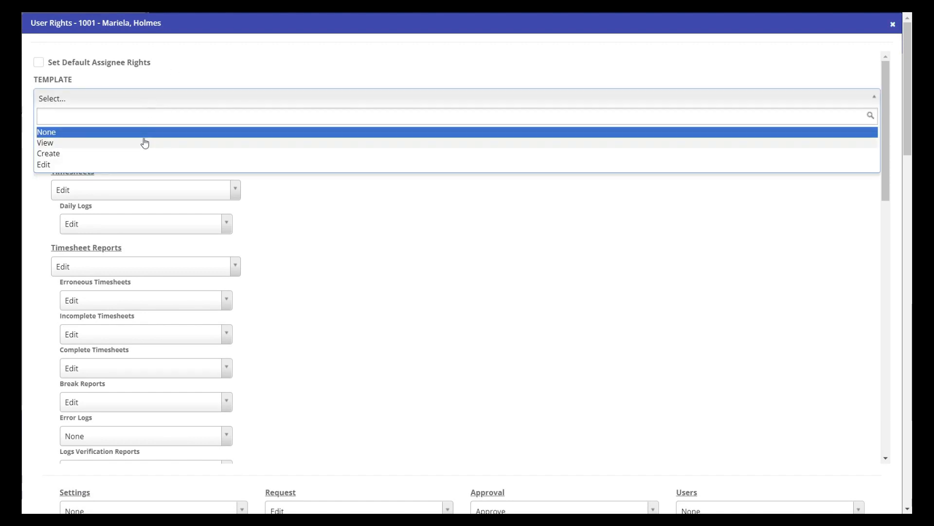
click(127, 142)
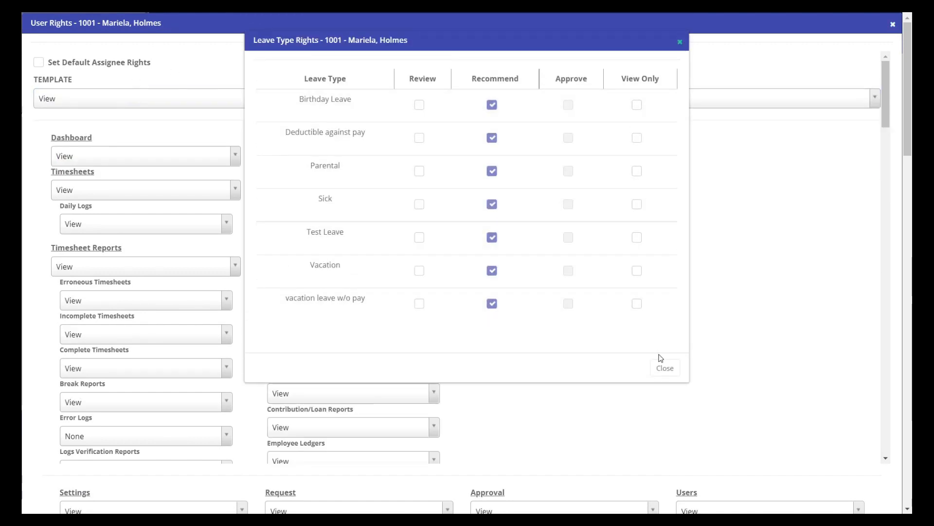
click(666, 369)
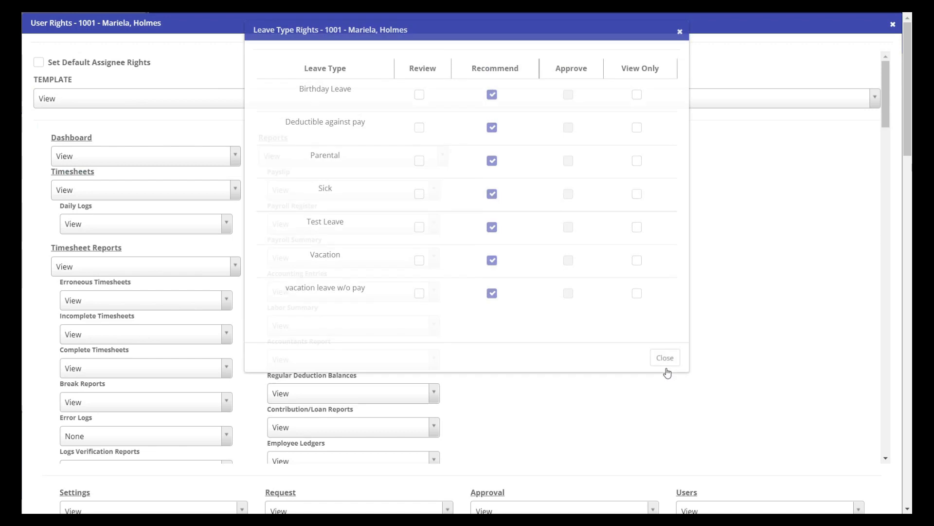
click(134, 66)
Save the first user's updated module access rights
drag(886, 160, 906, 276)
scroll(791, 263, down, 7)
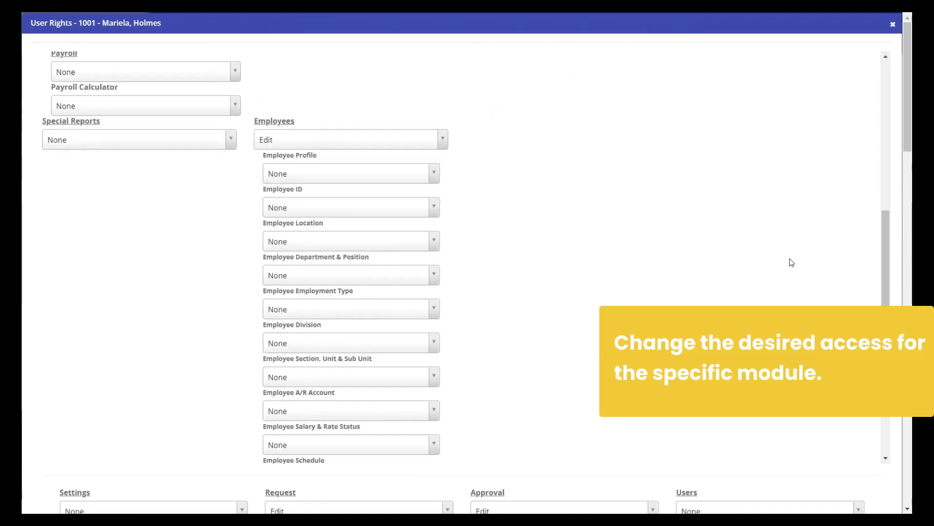
scroll(791, 263, down, 2)
scroll(772, 292, down, 7)
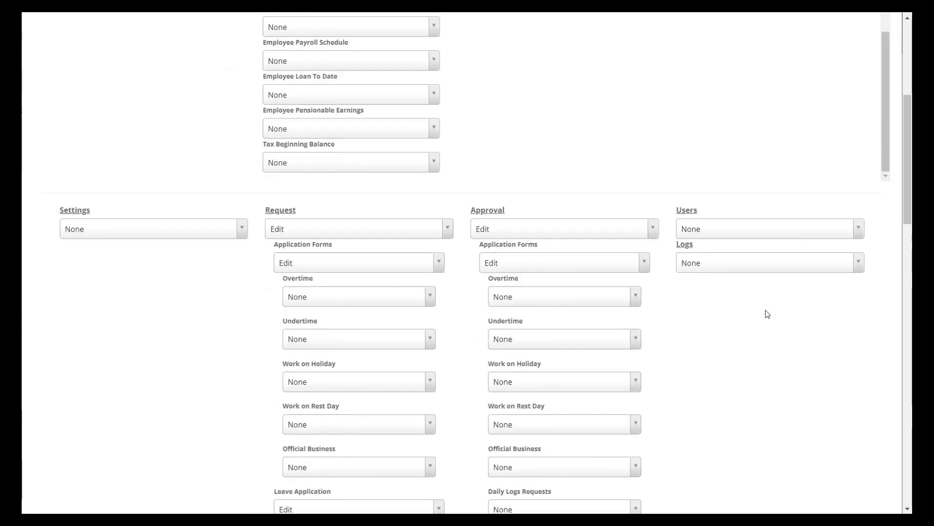
scroll(768, 313, down, 20)
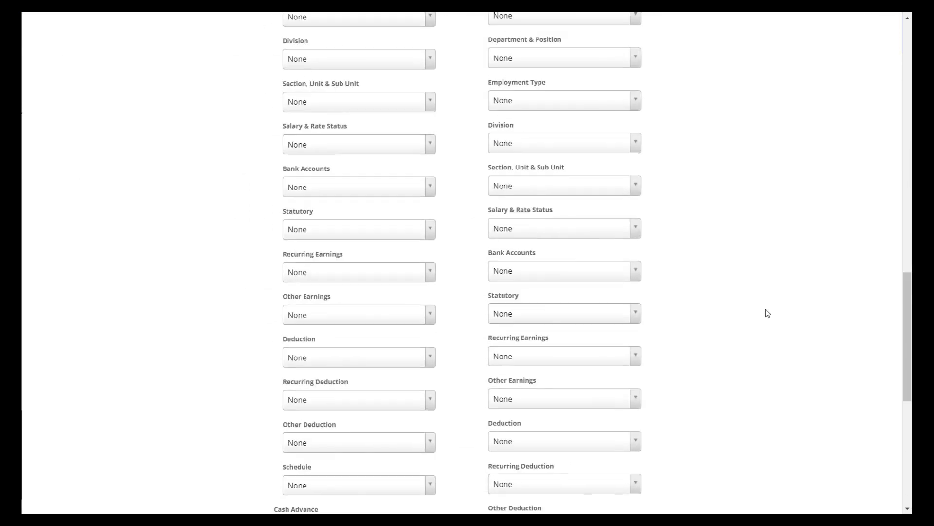
scroll(768, 313, down, 5)
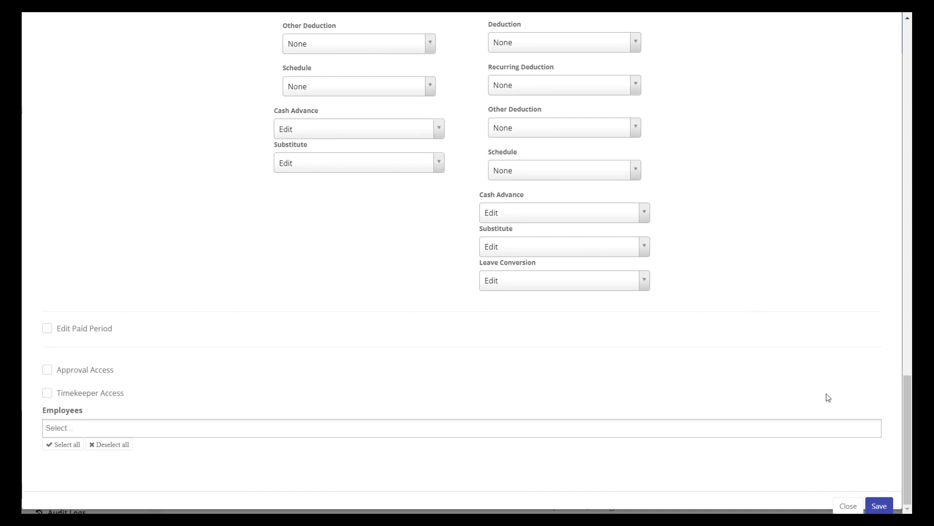
click(874, 507)
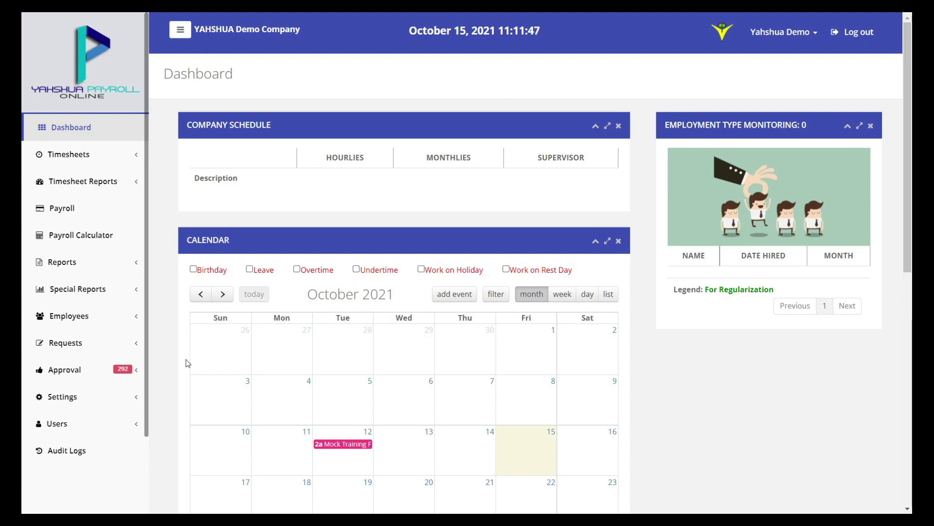
Go to Settings > Miscellaneous Lists and look over the empty Department and Position lists
click(116, 400)
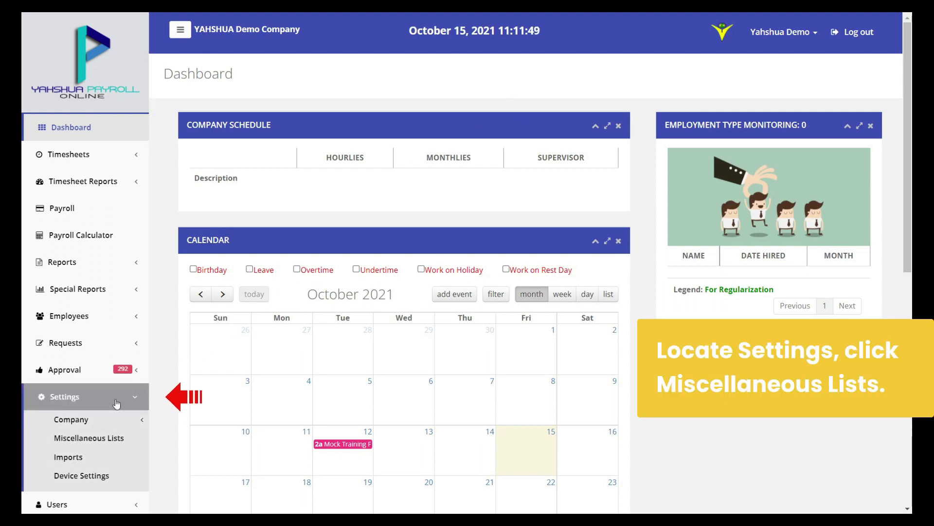
click(130, 447)
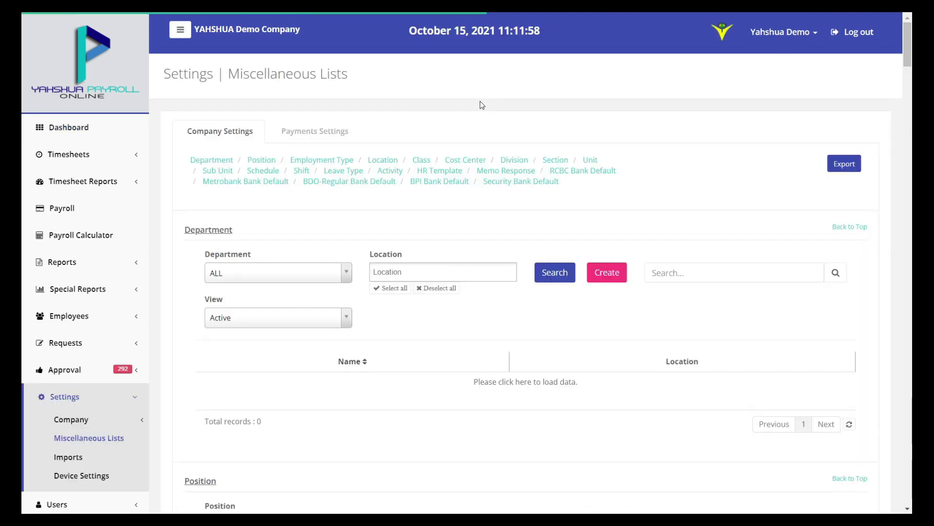
scroll(557, 225, down, 1)
scroll(557, 225, down, 4)
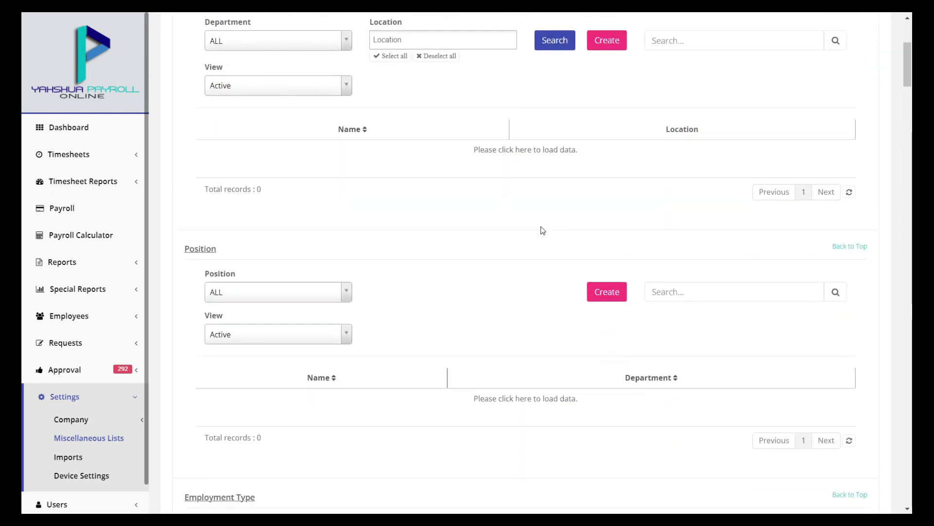
scroll(533, 238, up, 3)
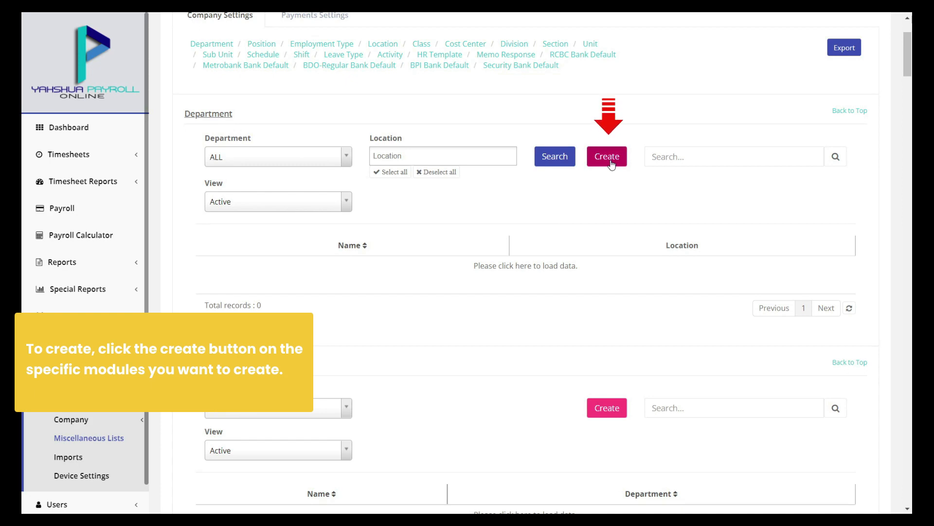
Create 'Test Department' for the DAVAO location, set it as default, and save
click(611, 164)
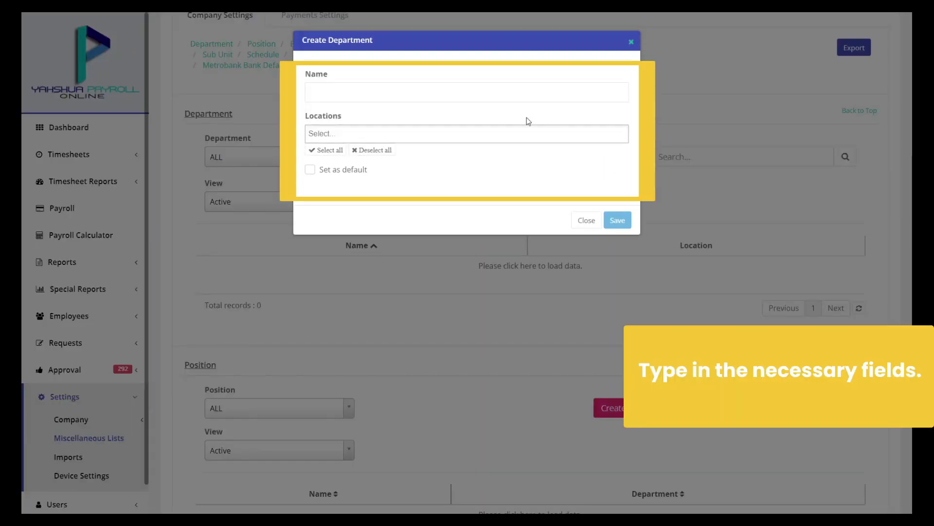
click(523, 92)
text(Te)
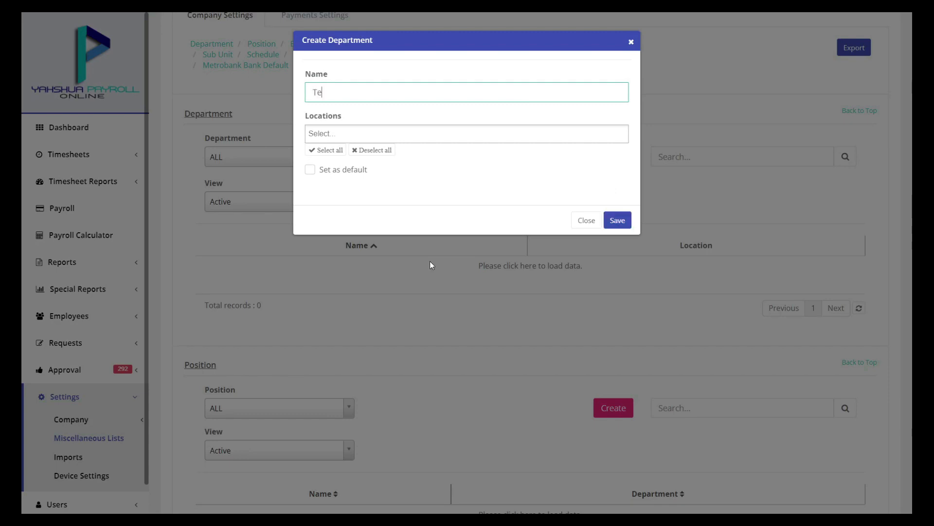
text(st Department)
click(476, 133)
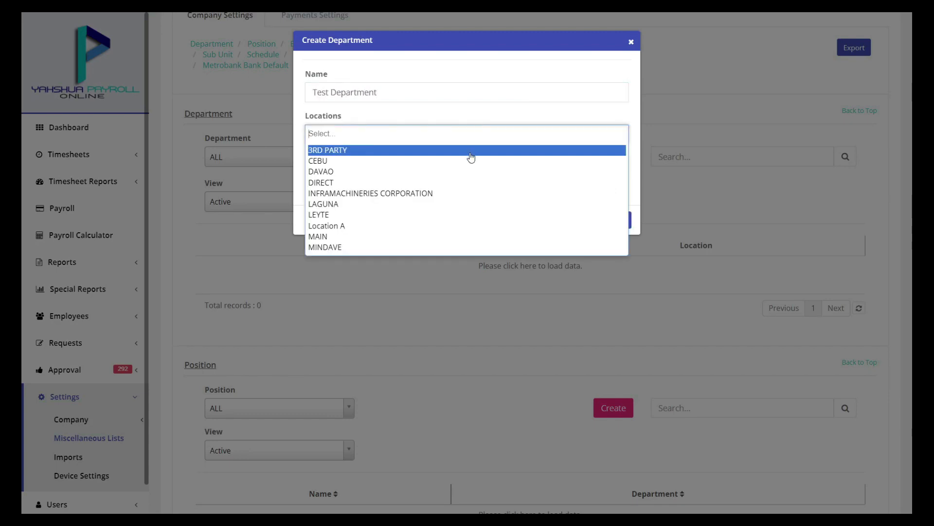
click(462, 174)
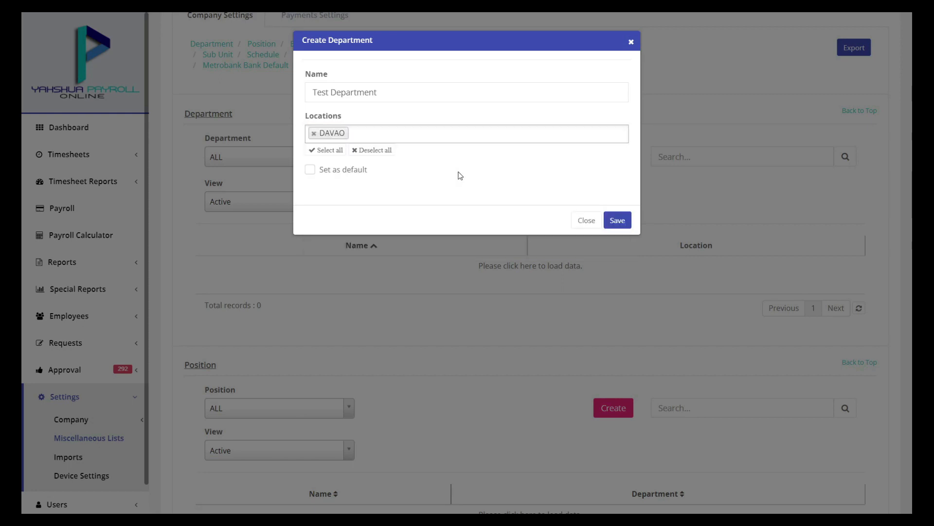
click(357, 173)
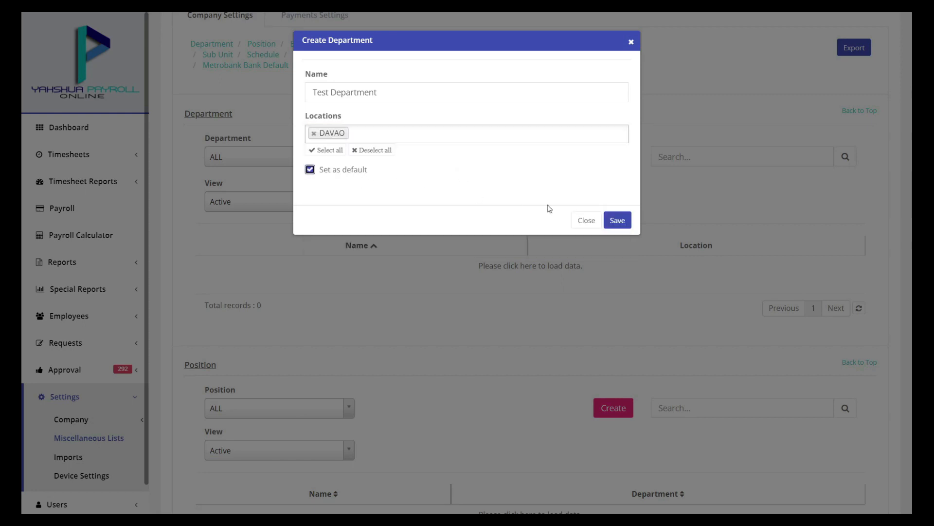
click(618, 220)
scroll(603, 217, up, 1)
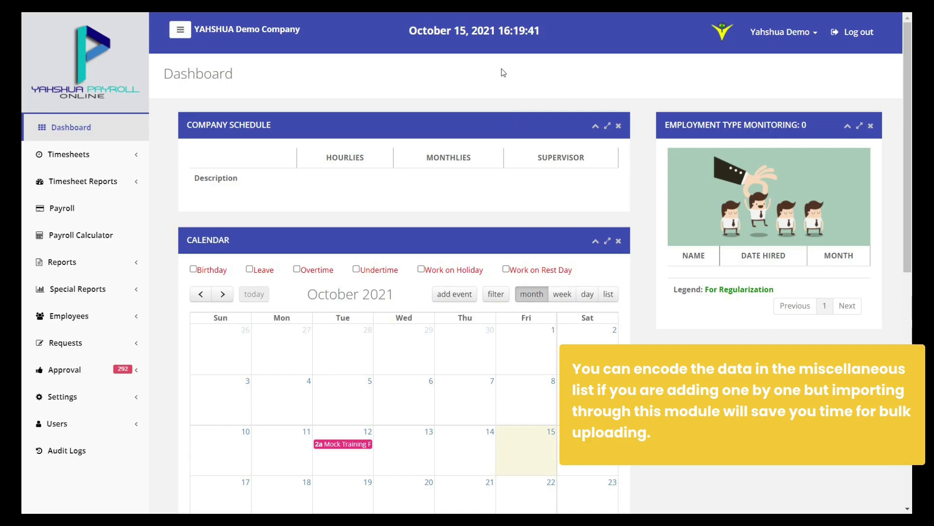
Go to Settings > Imports and start the Employee Profile import
click(118, 395)
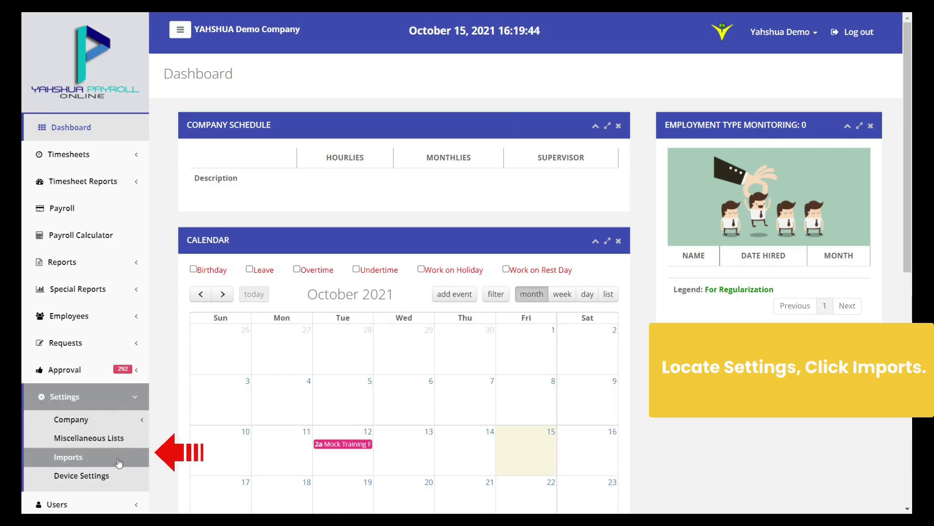
click(118, 461)
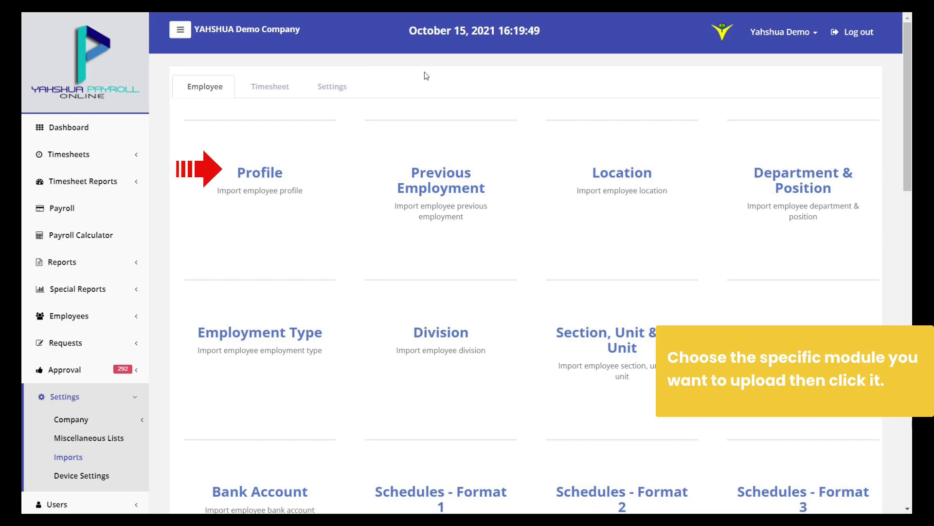
click(253, 180)
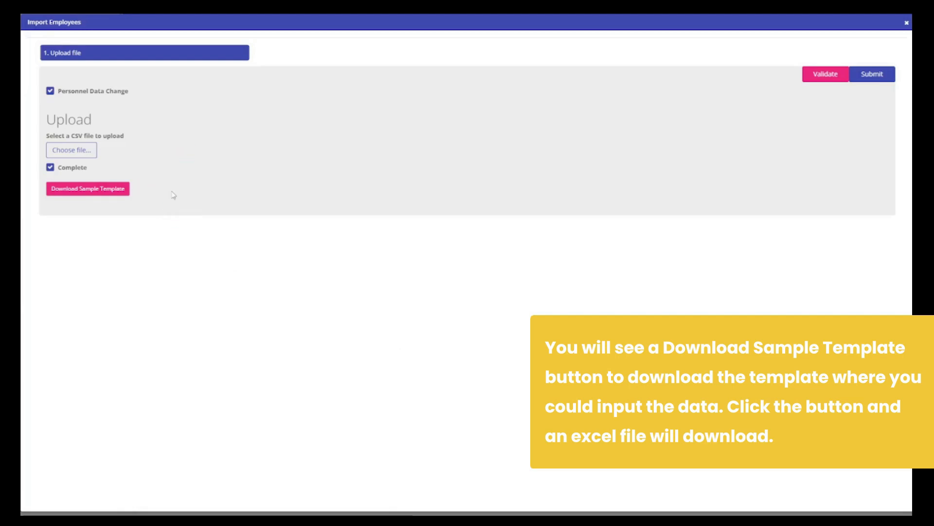
Download the sample employee profile template and inspect its example entries in cells E3, AL3, AM3, AZ3 and AX3
click(108, 188)
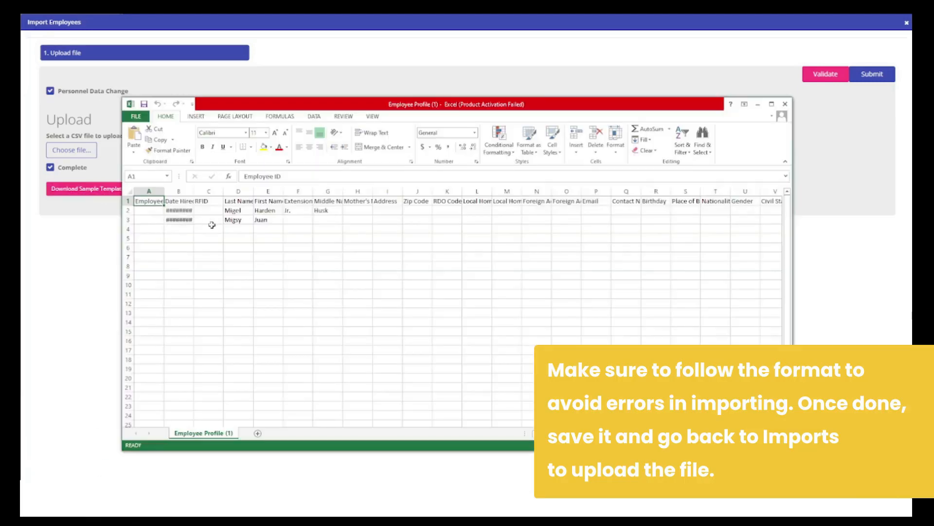
click(272, 220)
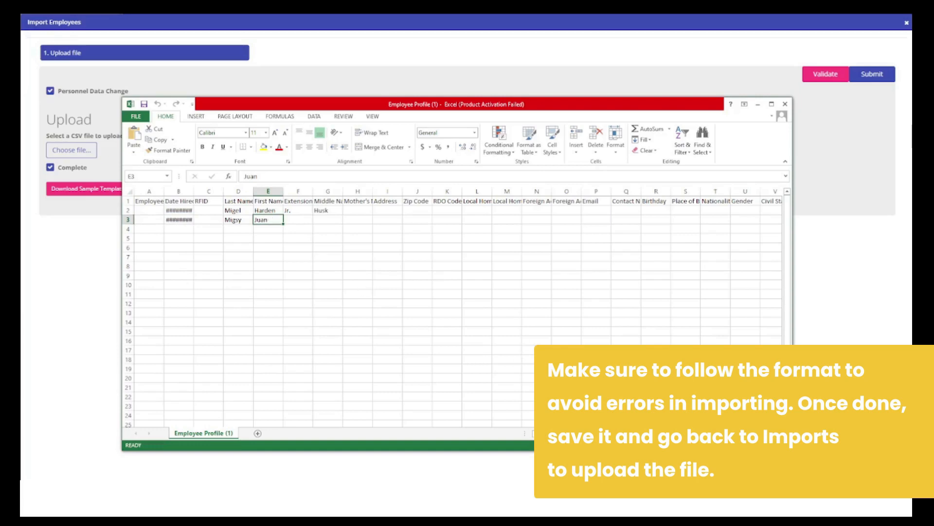
scroll(438, 292, right, 8)
double_click(577, 220)
click(604, 220)
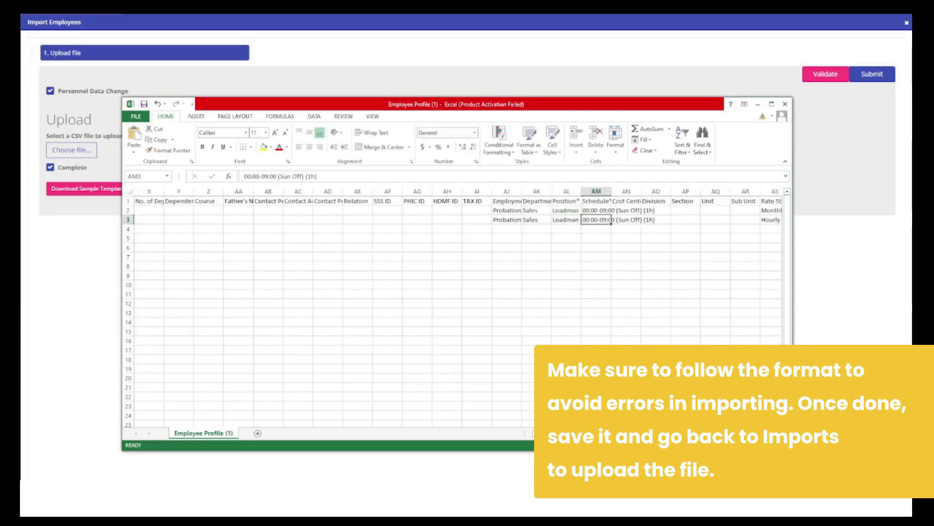
scroll(624, 224, right, 4)
click(695, 222)
click(641, 219)
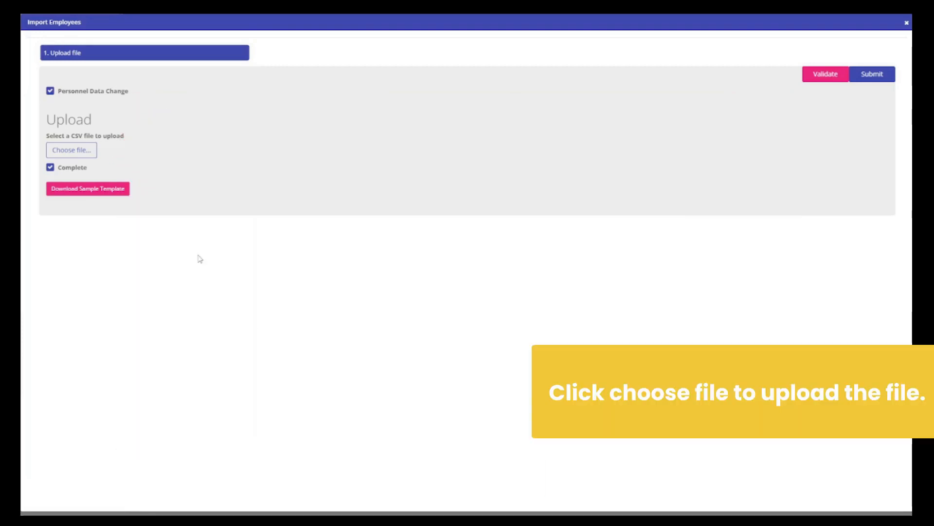
Attach 'Employee Profile (2)' and submit it as the employee profile import
click(72, 150)
click(229, 111)
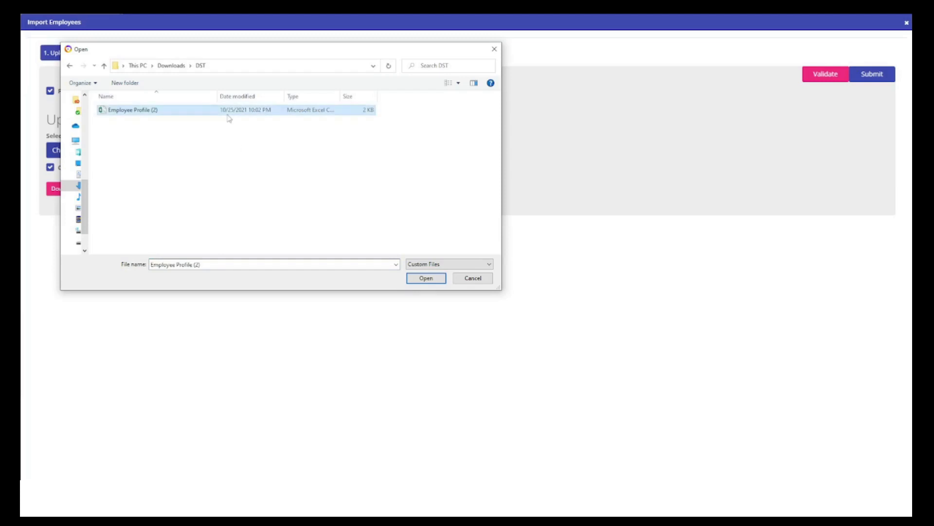
click(425, 278)
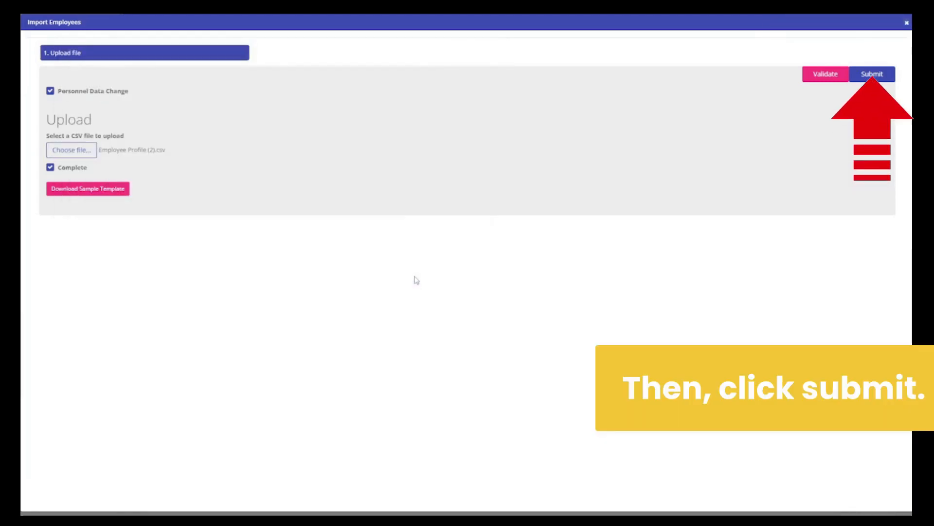
click(866, 77)
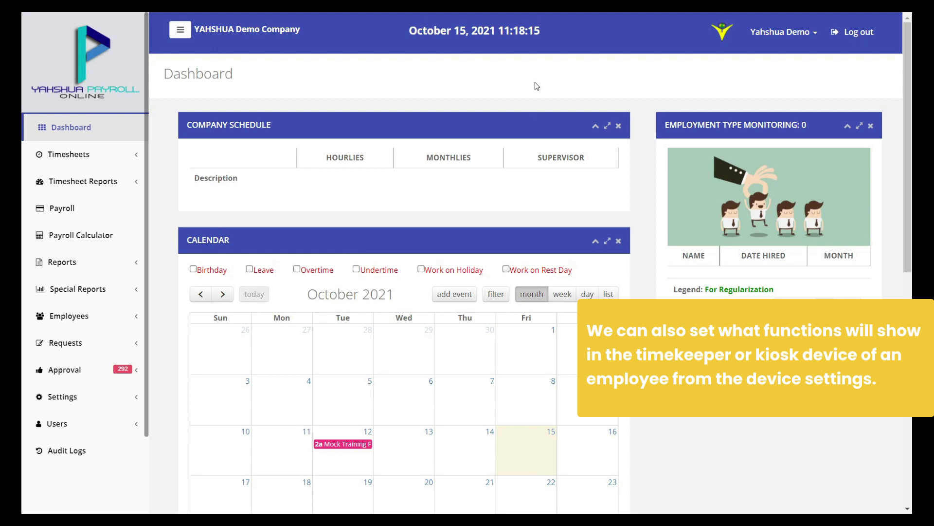
Open Device Settings and review the ARSS device's (CPH1853) function settings without changing them
click(121, 398)
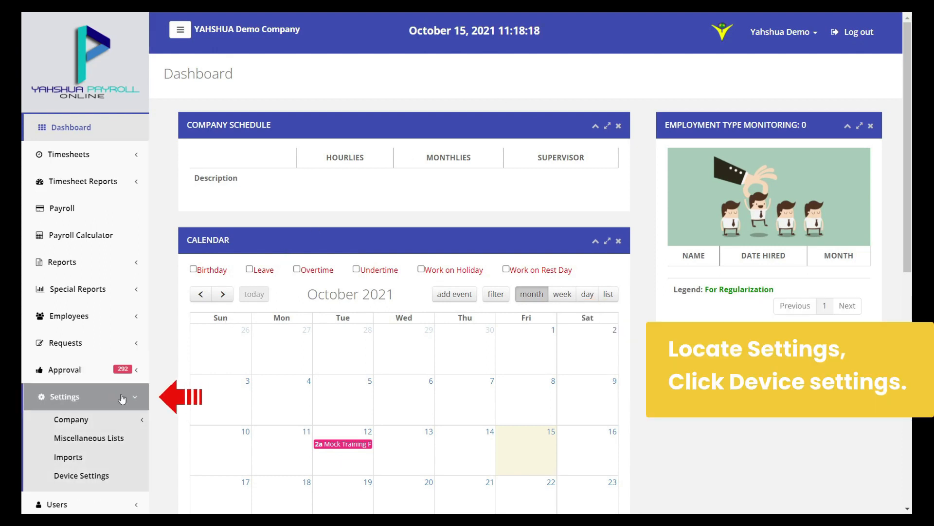
click(127, 476)
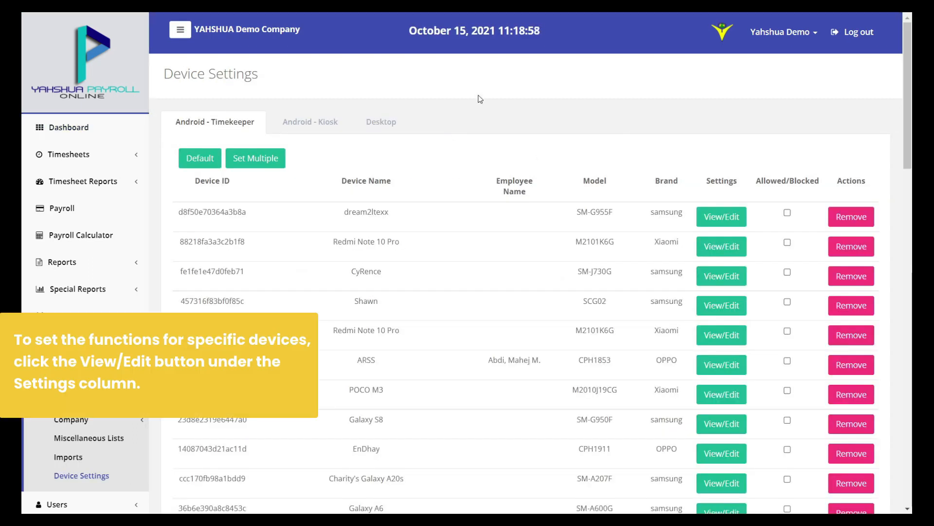
click(728, 368)
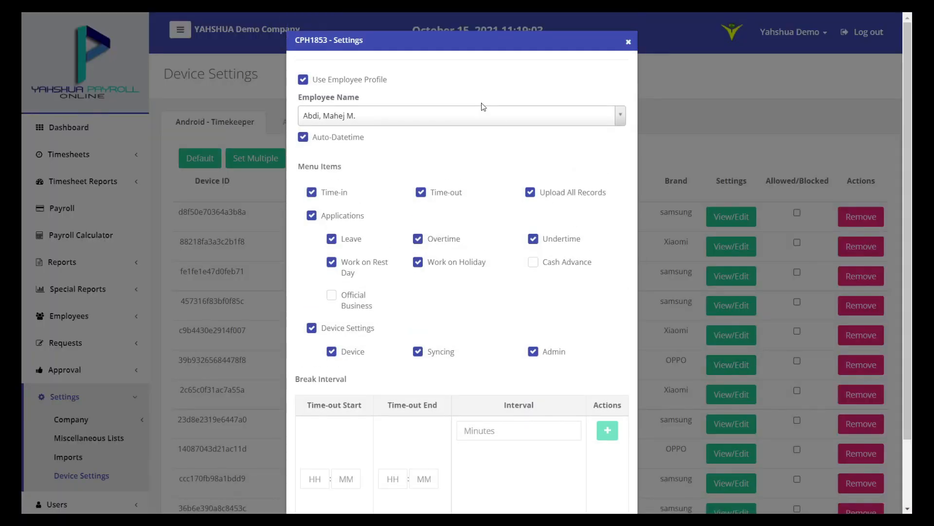
scroll(497, 214, down, 2)
scroll(500, 238, up, 2)
click(628, 42)
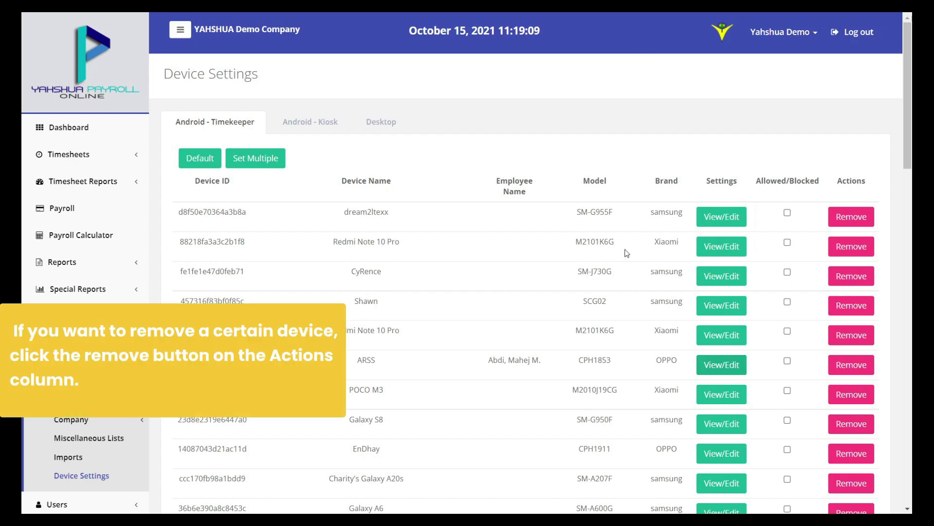
Delete the ARSS timekeeper device (model CPH1853) from the device list
click(851, 369)
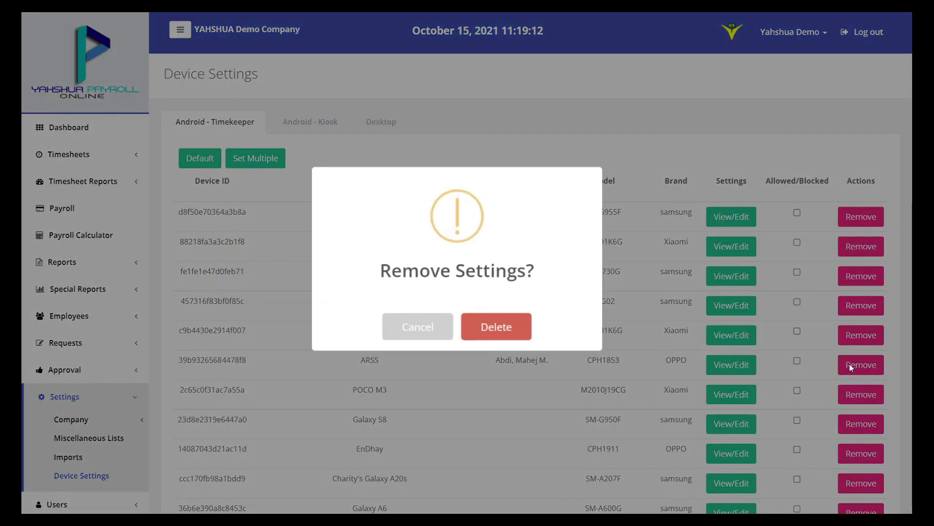
click(492, 323)
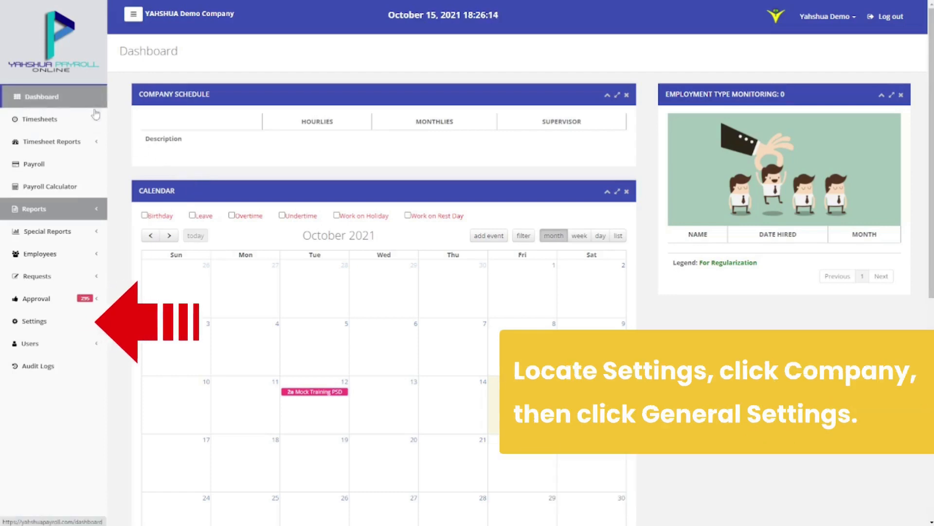
Navigate to Settings > Company > General Settings and open Late Settings
click(72, 322)
click(71, 322)
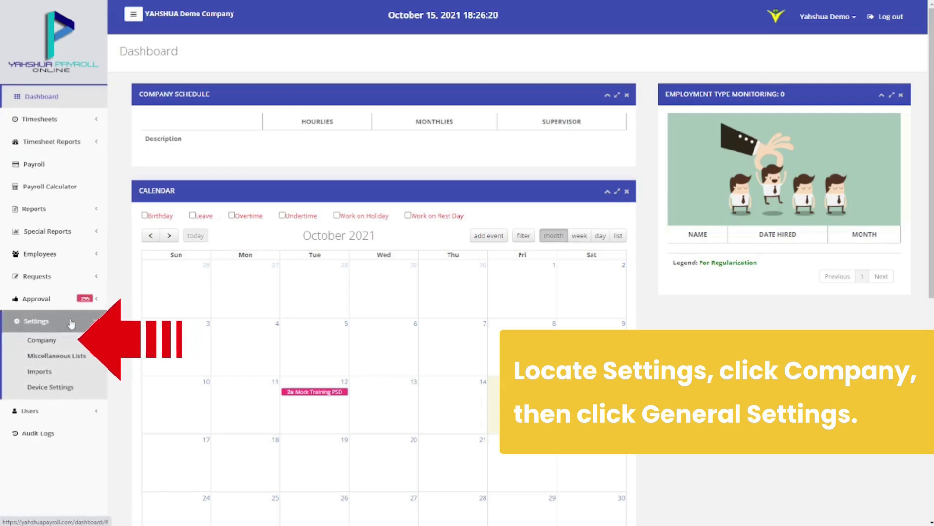
click(77, 339)
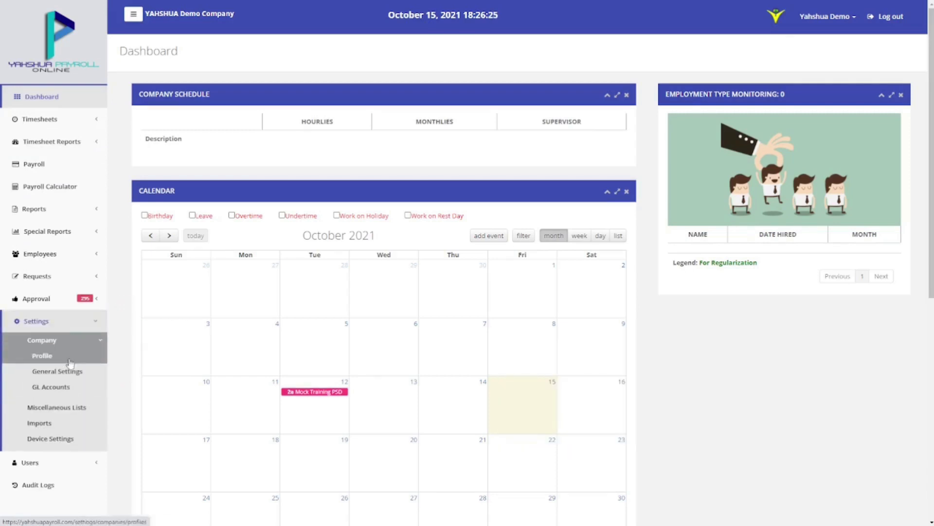
click(64, 371)
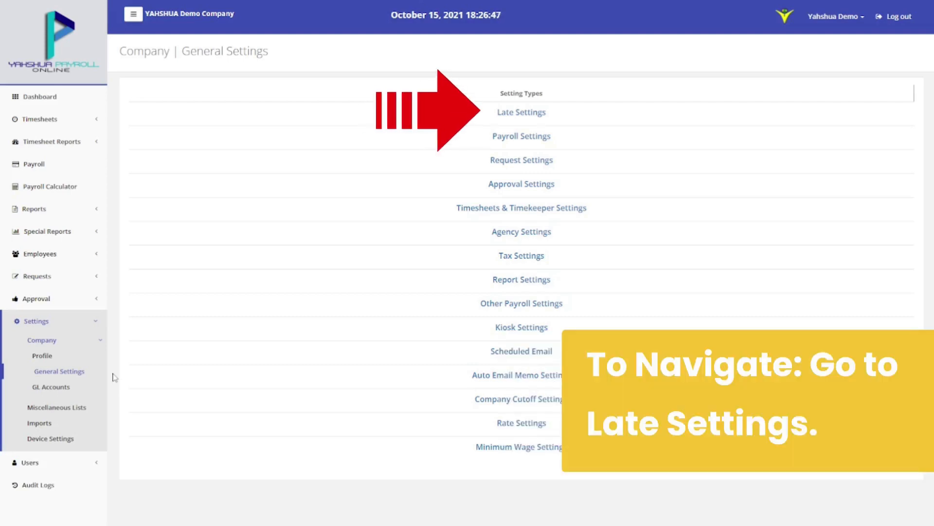
click(523, 113)
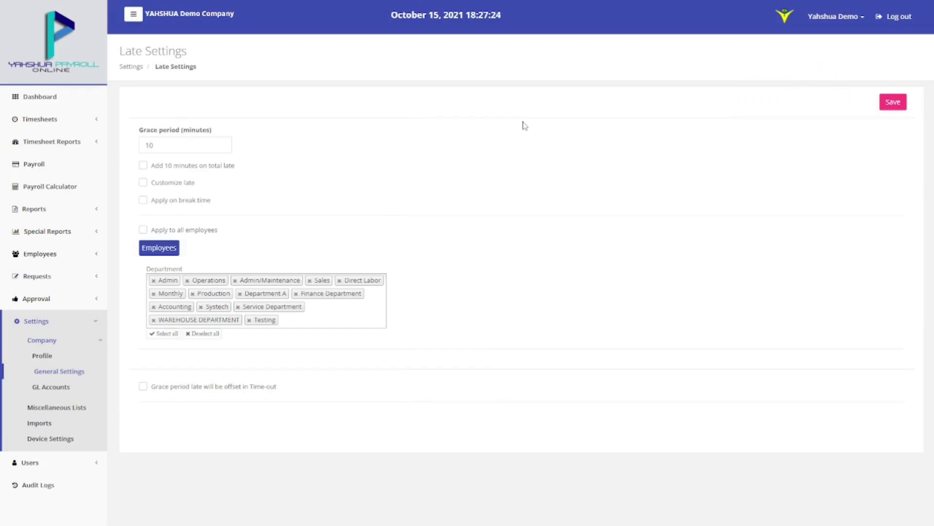
Keep the late grace period at 10 minutes and save the Late Settings
click(214, 145)
click(893, 102)
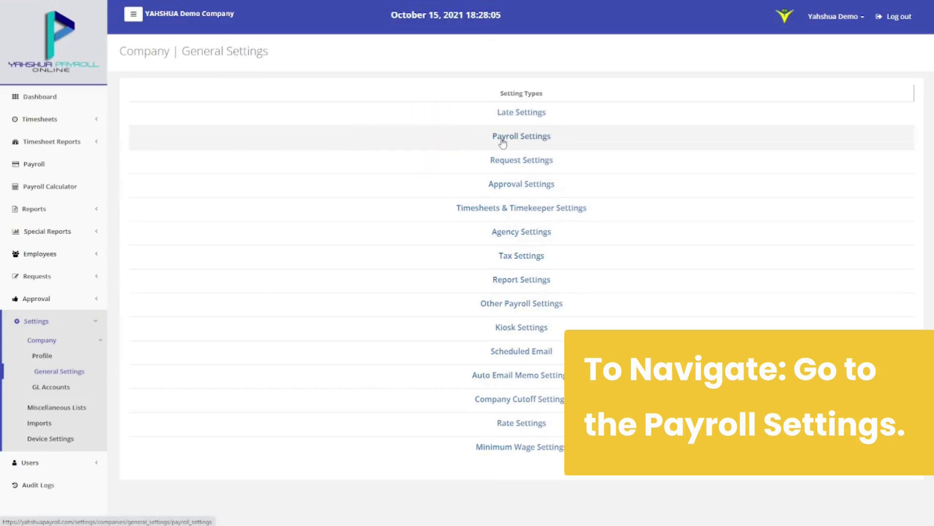
Tick SSS, PAGIBIG and TAX under Manual Set up alongside PHILHEALTH and save Payroll Settings
click(503, 142)
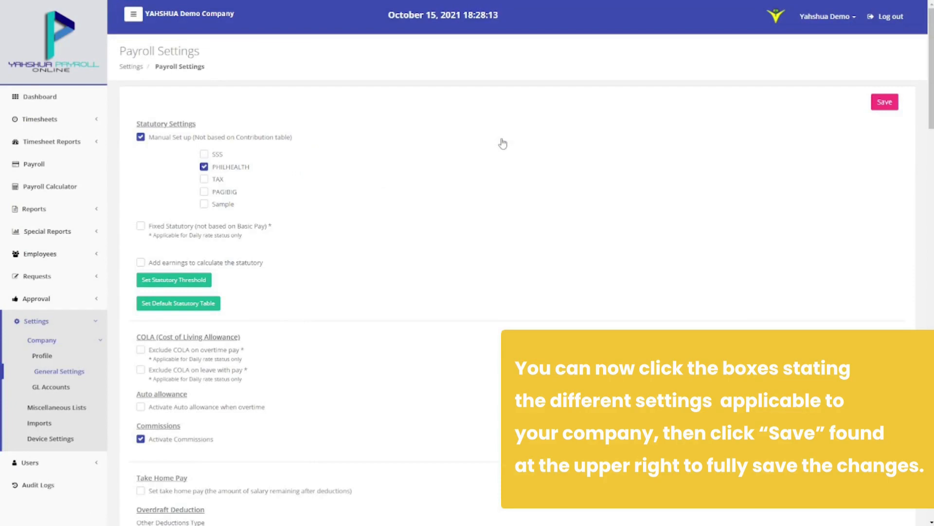
click(217, 155)
click(217, 192)
click(218, 182)
scroll(327, 185, down, 1)
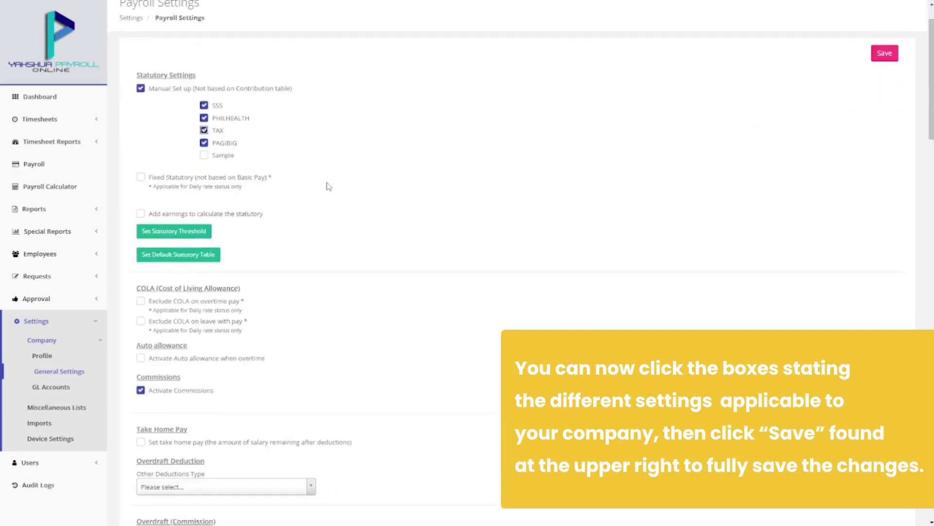
click(882, 62)
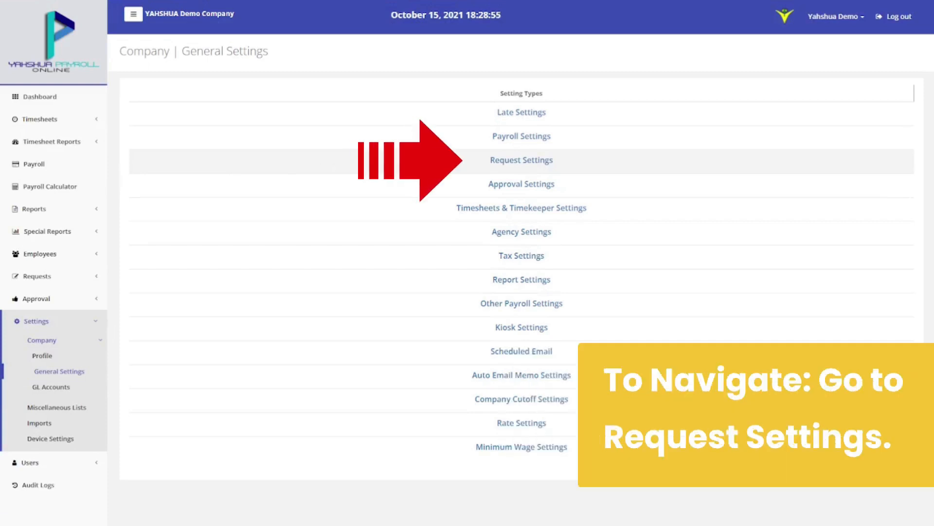
Enable overtime requests with the 8-hour maximum in Request Settings and save
click(505, 161)
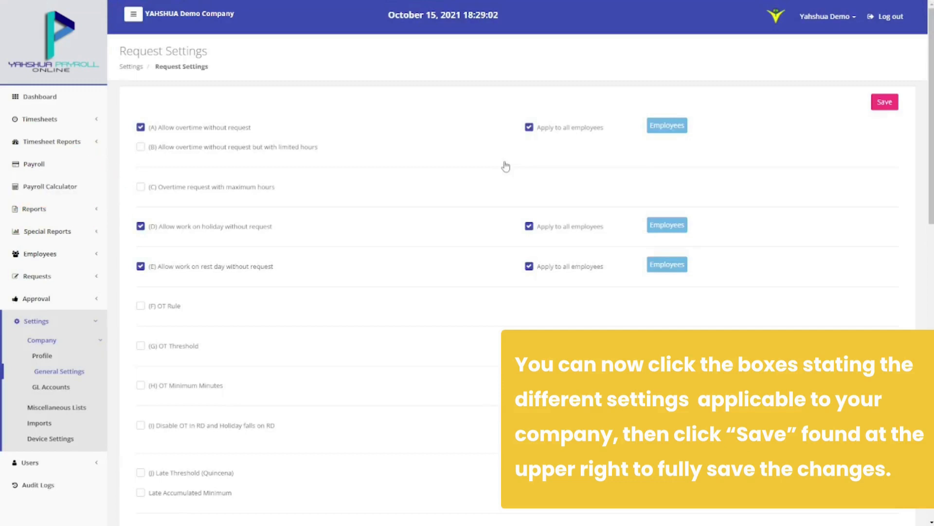
click(140, 187)
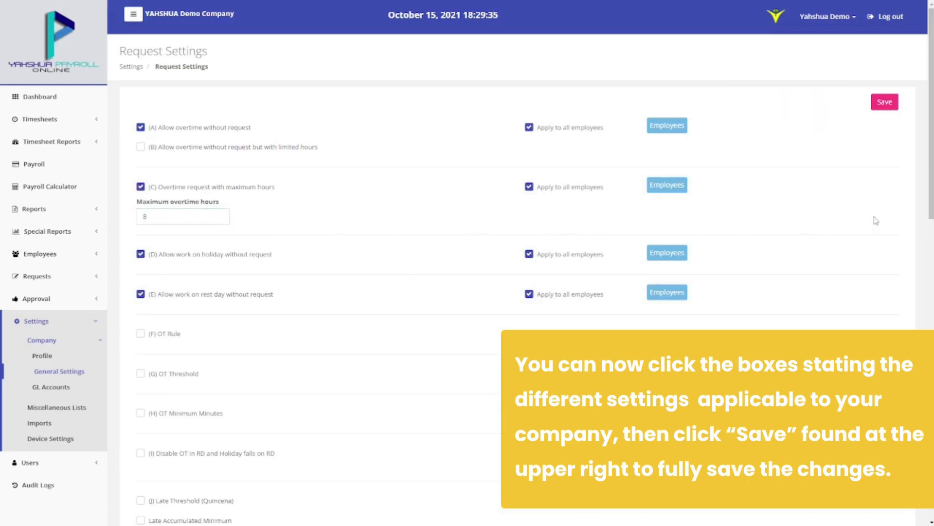
click(881, 103)
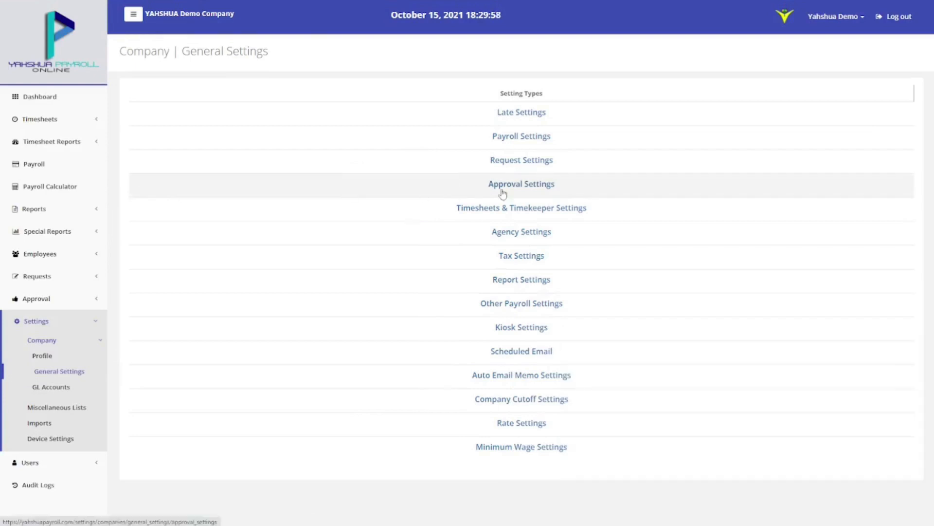
Tick Hierarchy of Approval in Approval Settings and save
click(501, 192)
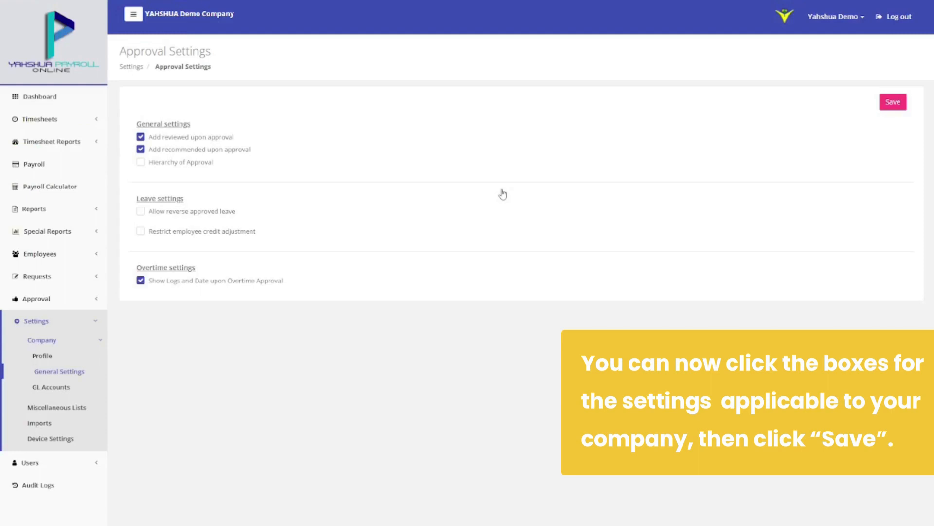
click(197, 164)
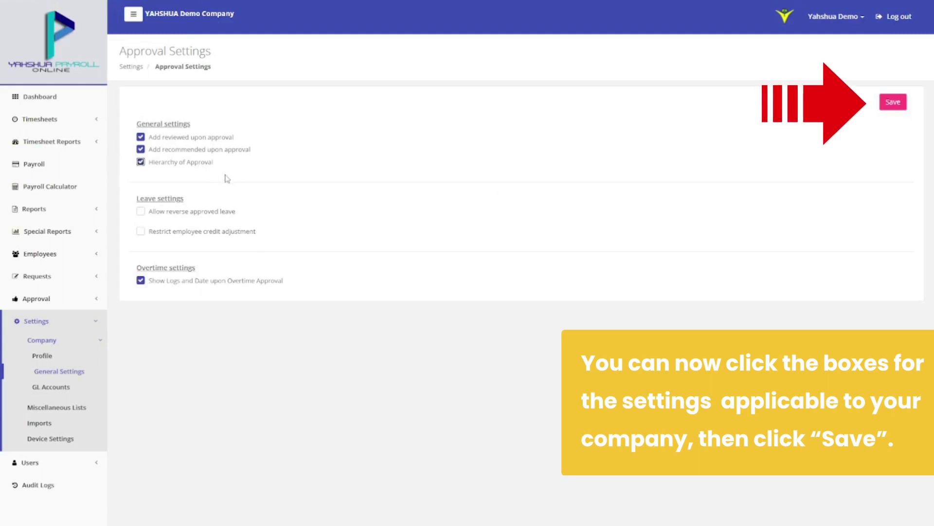
click(893, 101)
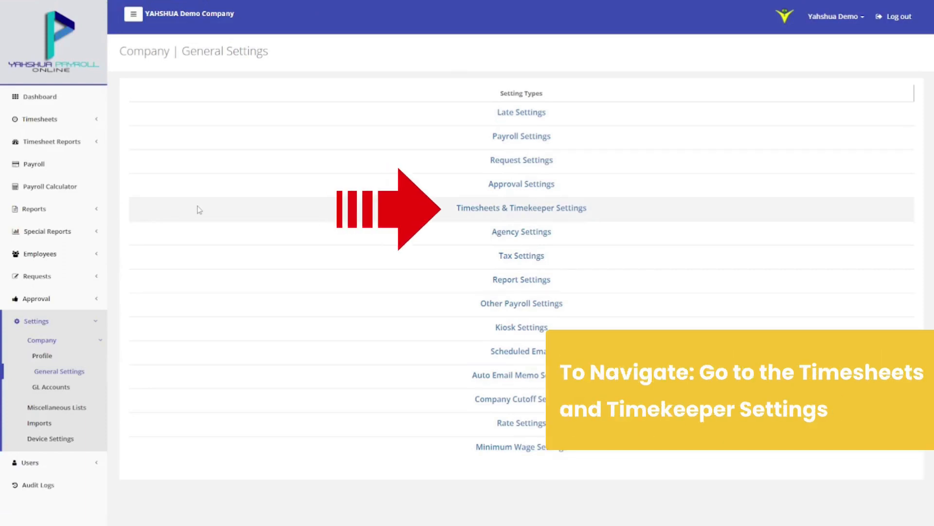
Activate payroll period logs verification, assign an approver, recommender and reviewer, and save
click(478, 208)
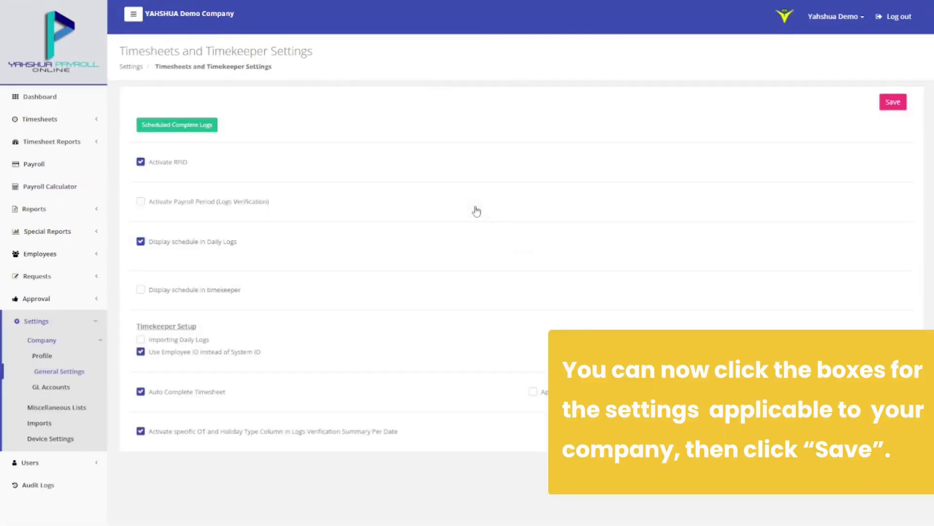
click(141, 202)
click(157, 231)
click(161, 244)
click(205, 256)
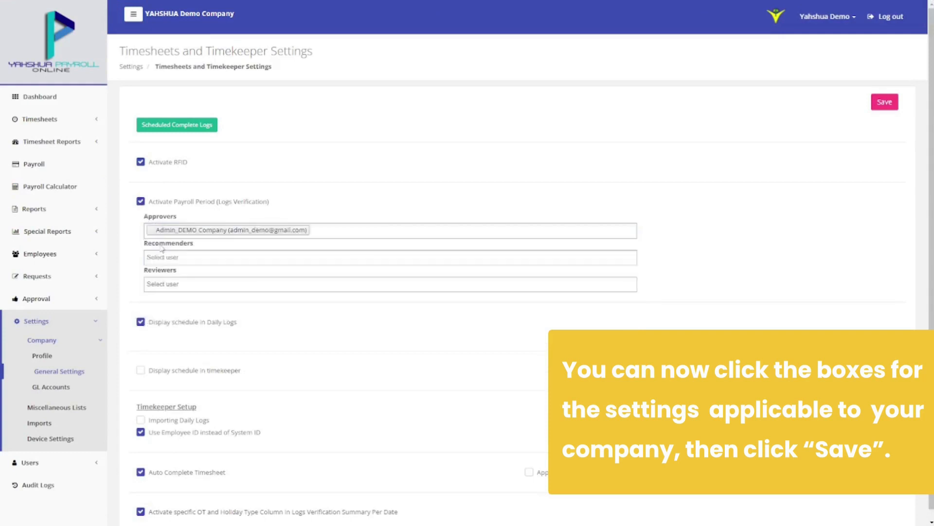
click(219, 306)
click(223, 283)
click(262, 316)
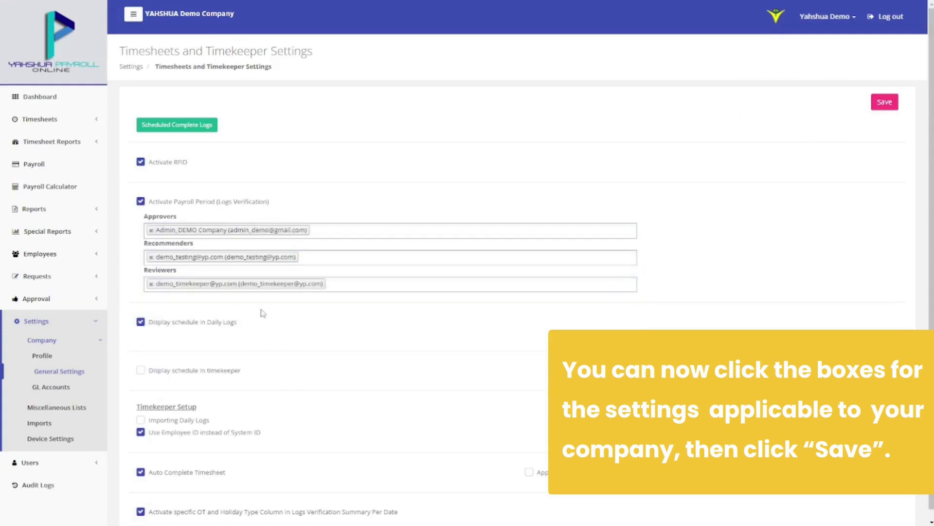
click(881, 107)
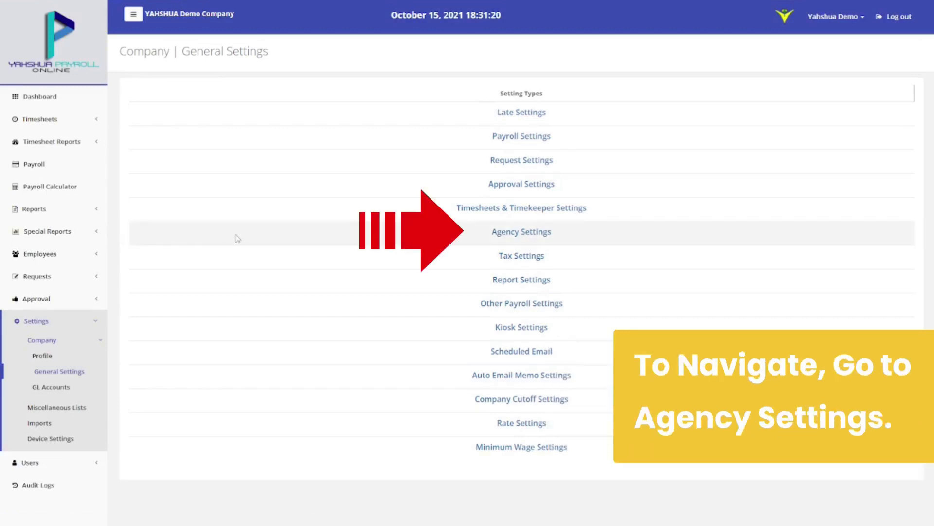
click(512, 236)
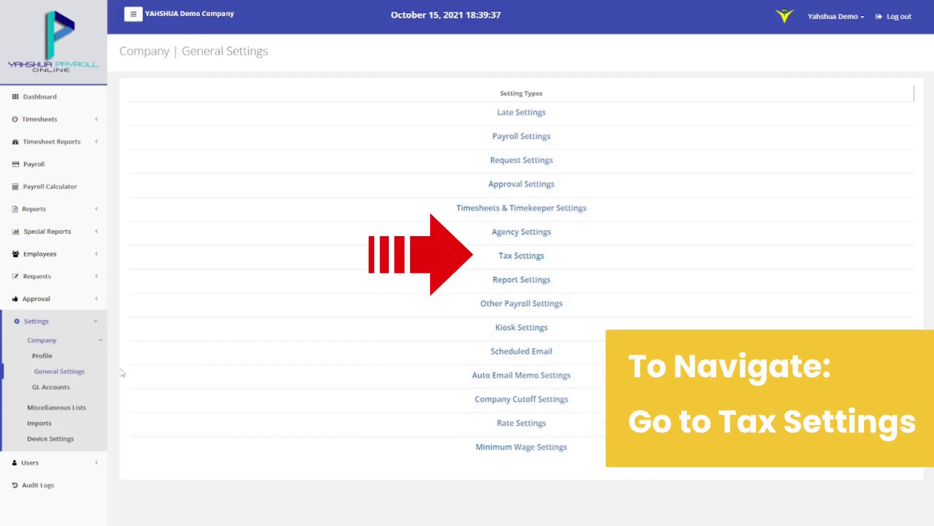
click(452, 263)
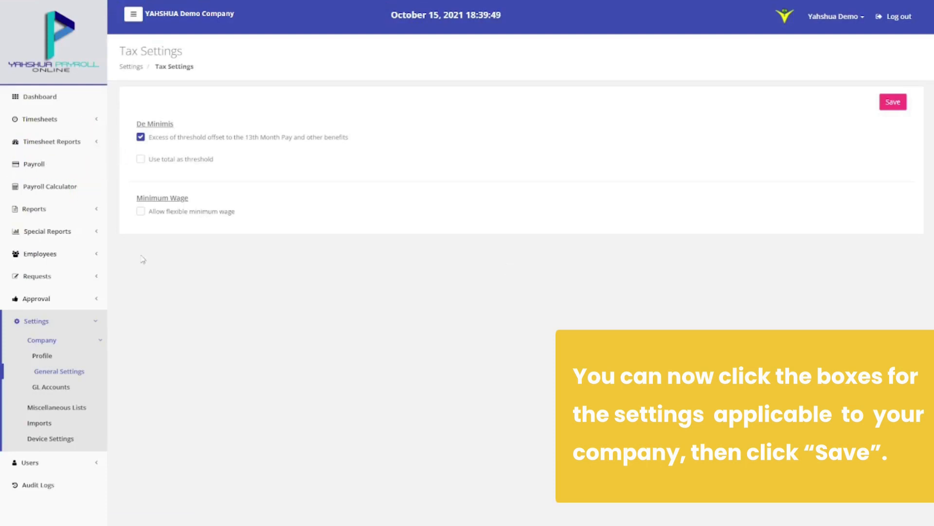
click(141, 160)
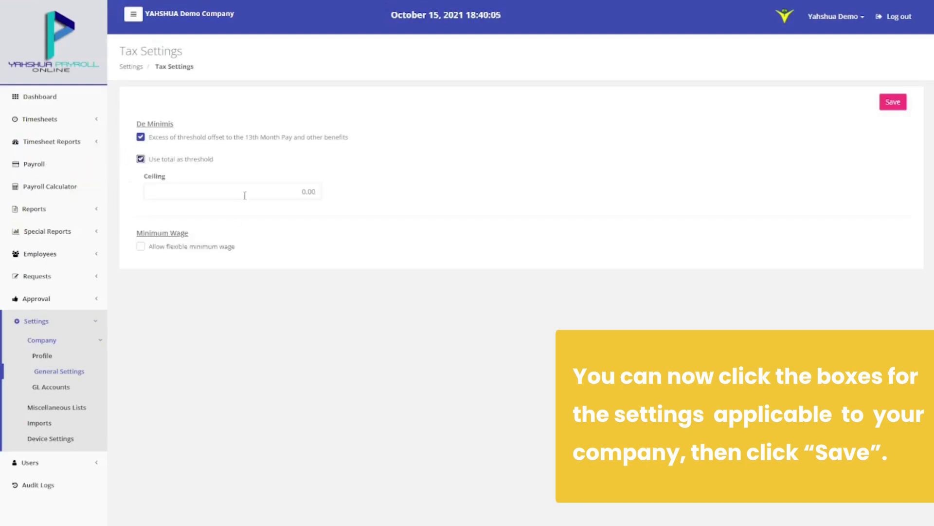
click(248, 192)
text(90000)
click(156, 249)
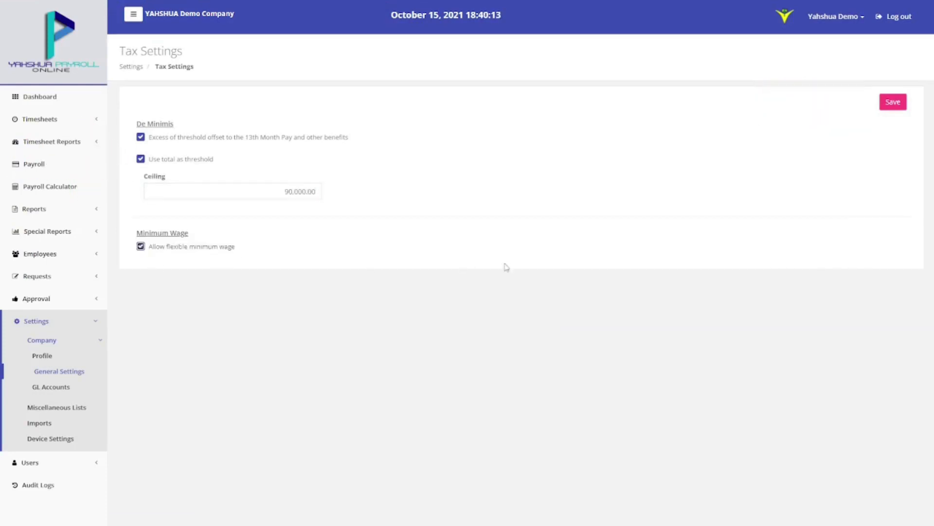
click(892, 102)
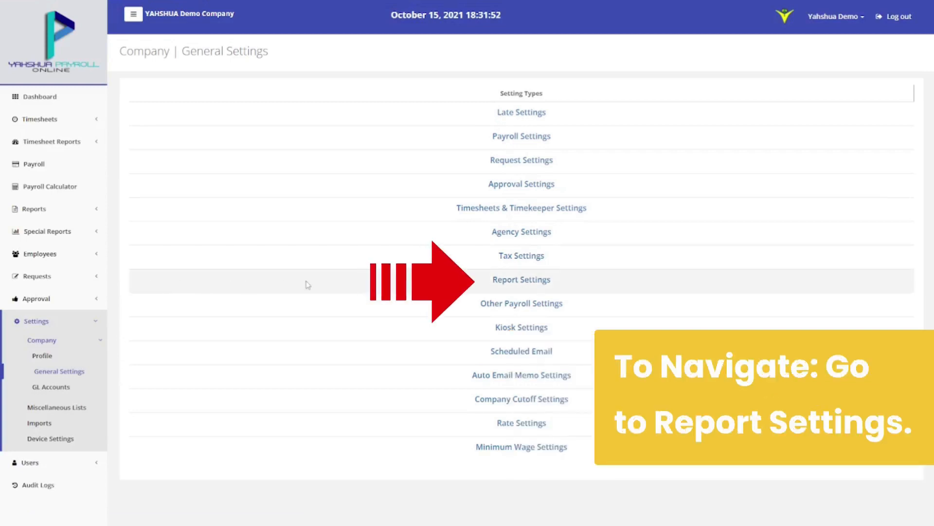
Tick Late, Undertime and Show Address in Payslip in Report Settings and save
click(505, 279)
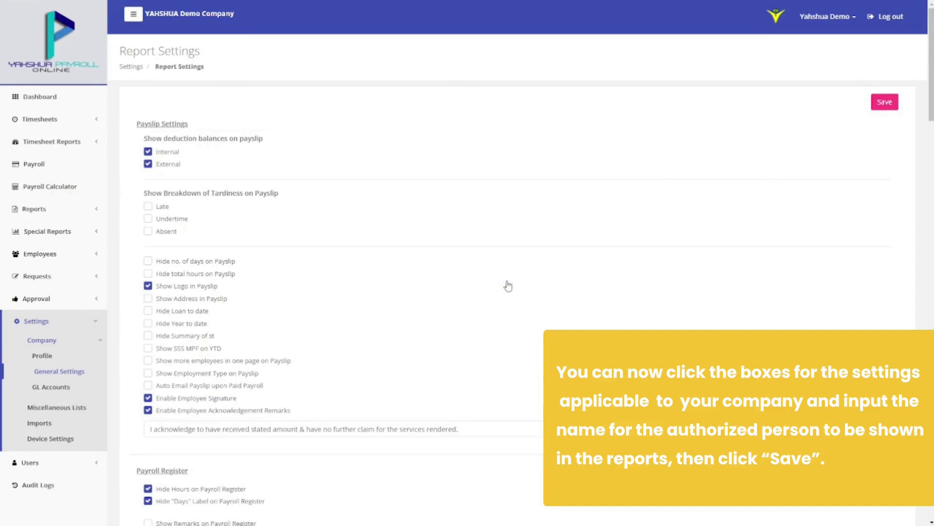
click(148, 206)
click(148, 219)
click(148, 298)
scroll(364, 310, down, 7)
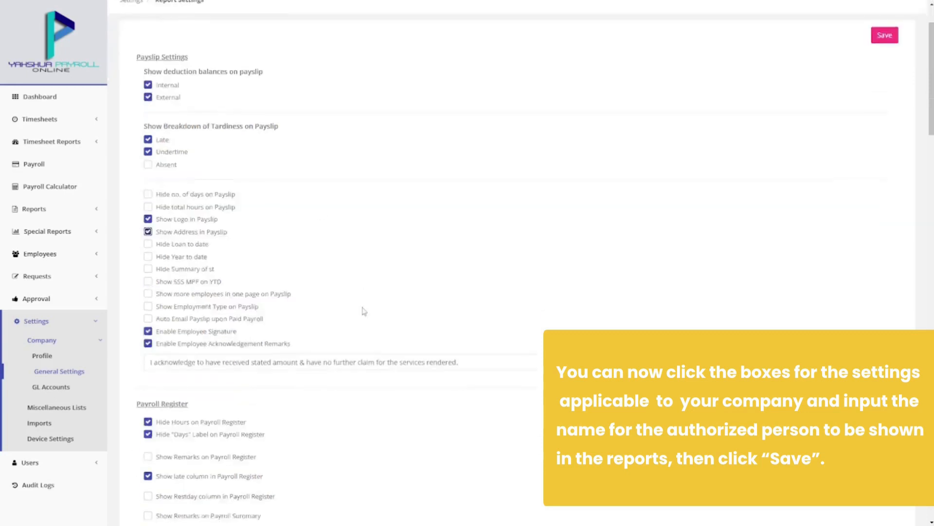
scroll(364, 310, down, 12)
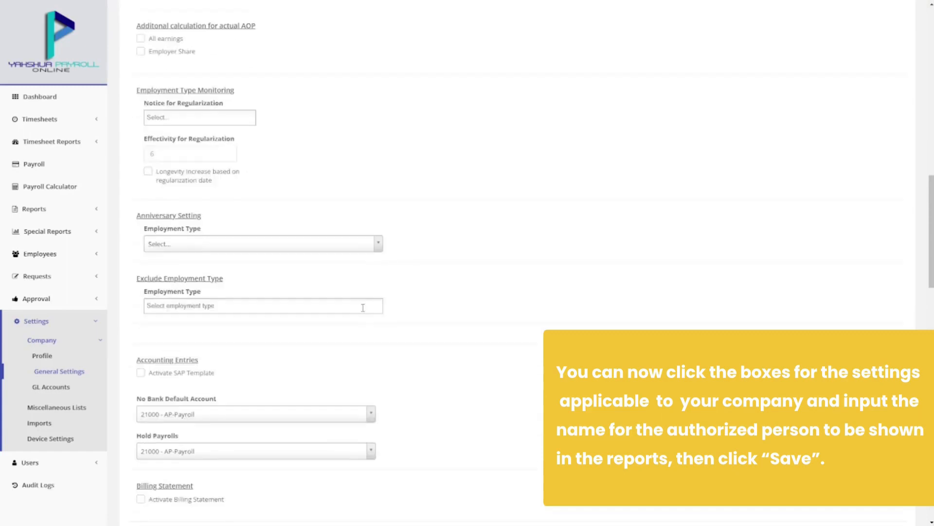
scroll(363, 312, down, 20)
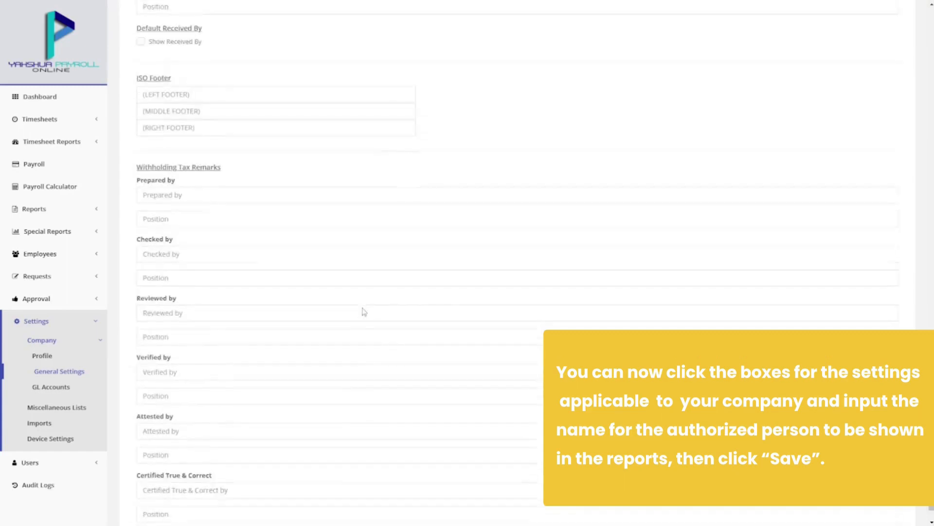
drag(932, 458, 932, 58)
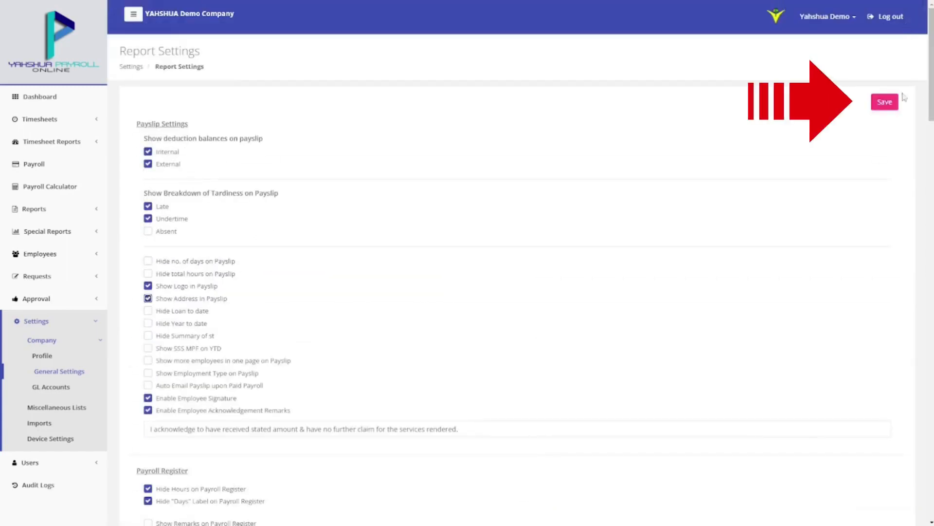
click(897, 106)
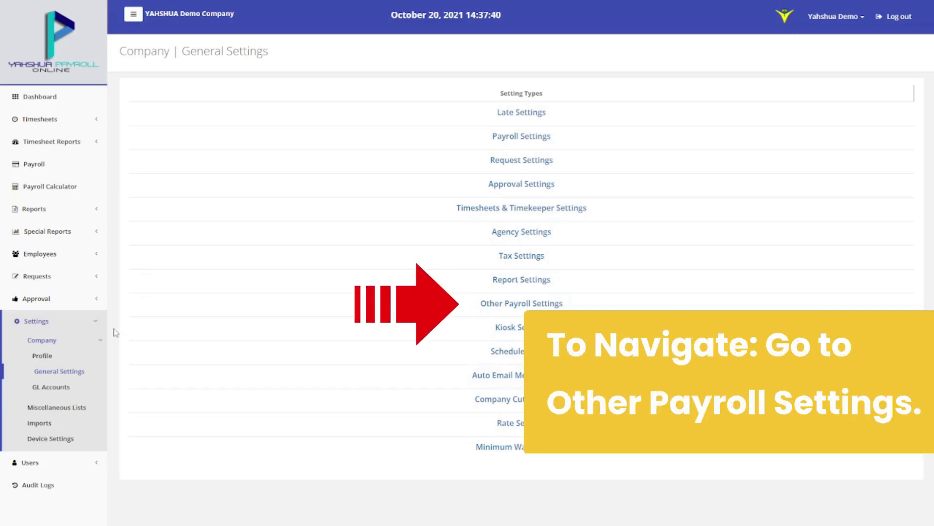
Go to Other Payroll Settings and look at Deduction Prioritization
click(486, 305)
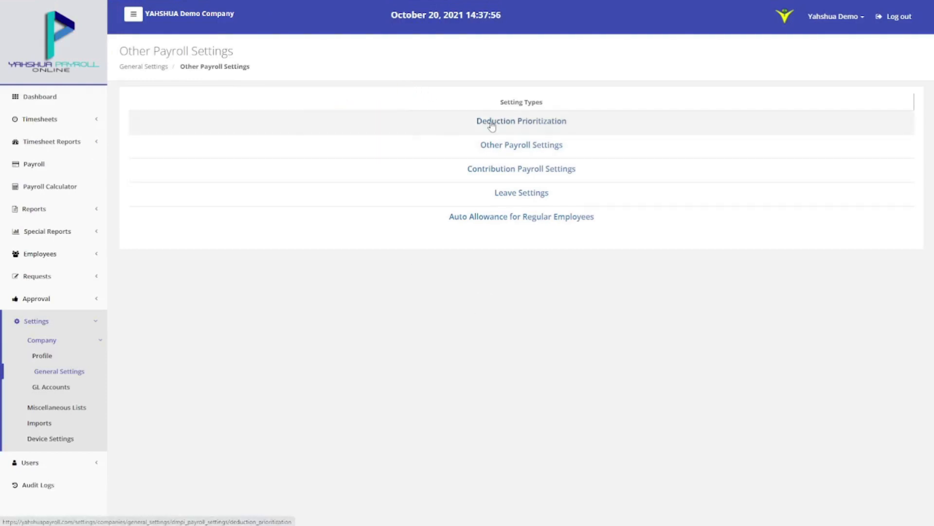
click(491, 122)
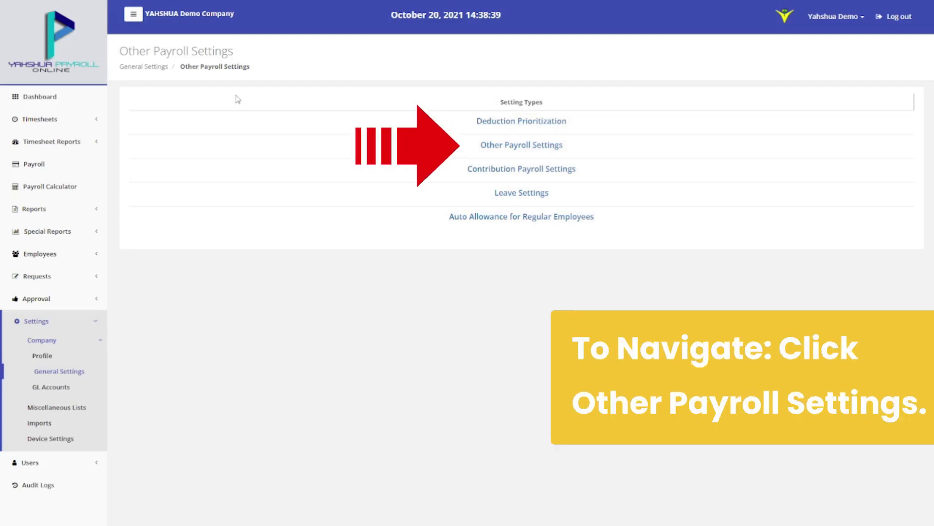
Round net pay up to 10 via Leave Adjustment, set Personal Loan against leave, and save
click(494, 146)
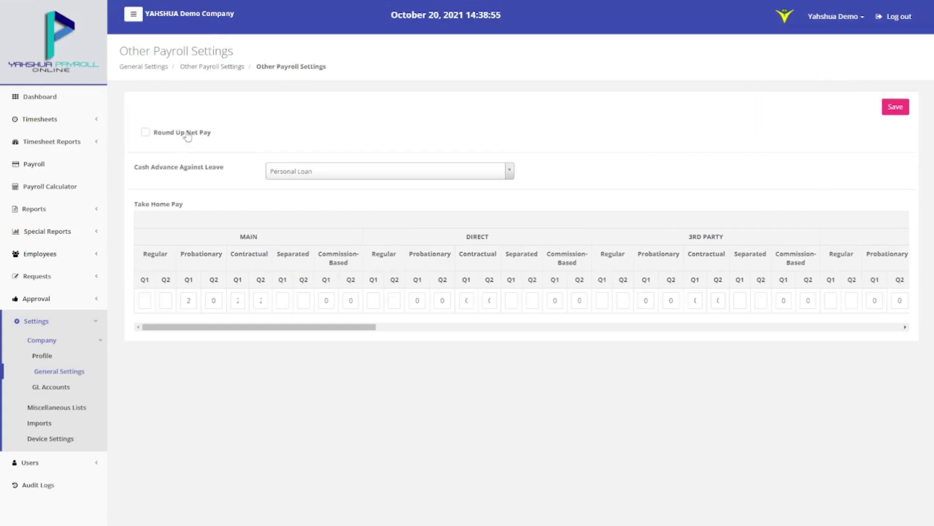
click(185, 132)
click(297, 161)
click(298, 187)
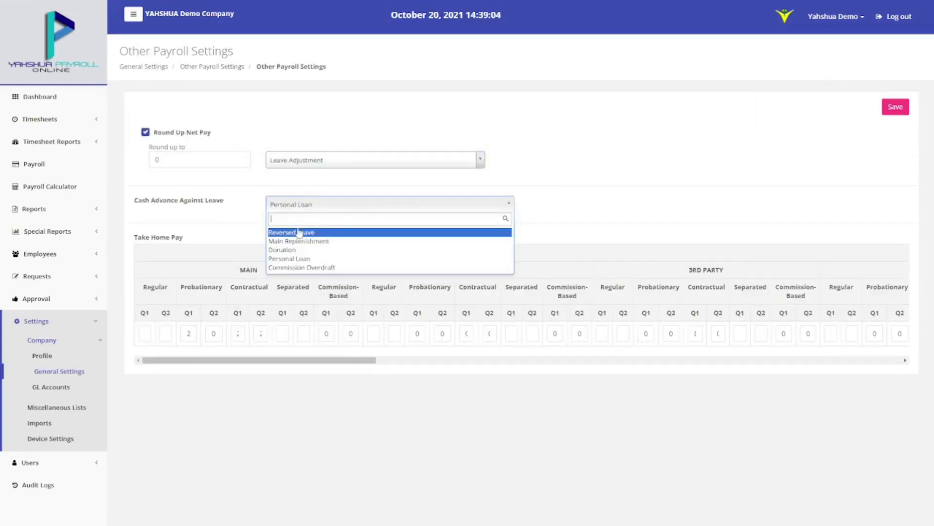
click(297, 233)
click(318, 204)
click(308, 259)
click(149, 160)
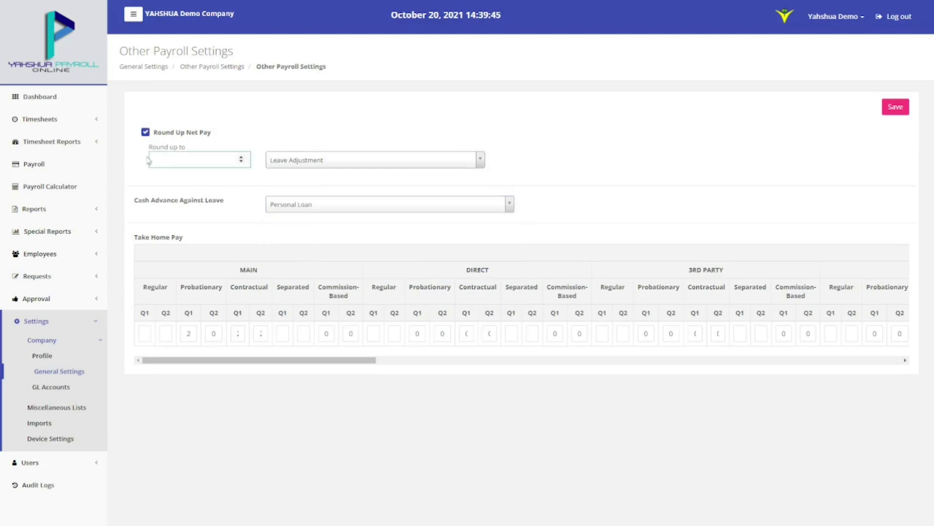
text(10)
key(Tab)
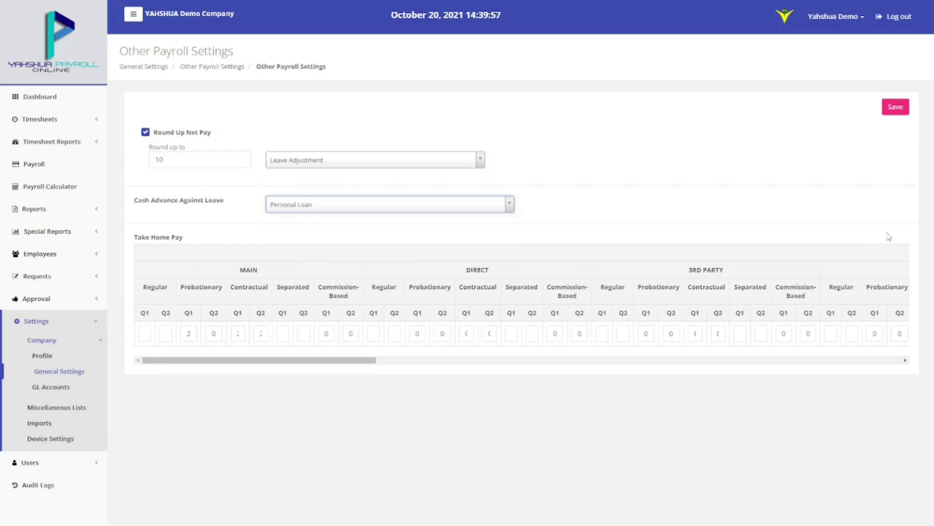
click(895, 107)
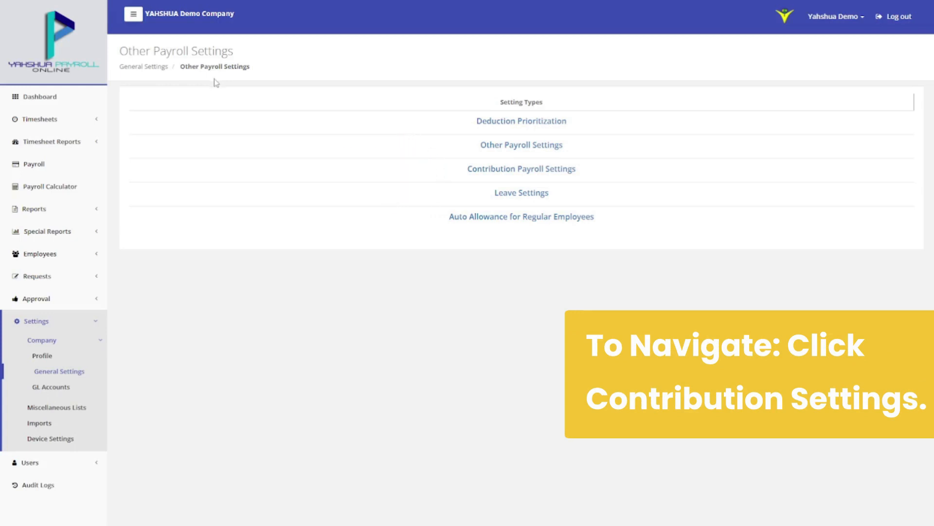
Base TAX, PAGIBIG and PHILHEALTH on Basic Pay and SSS on Gross Pay, then save
click(510, 171)
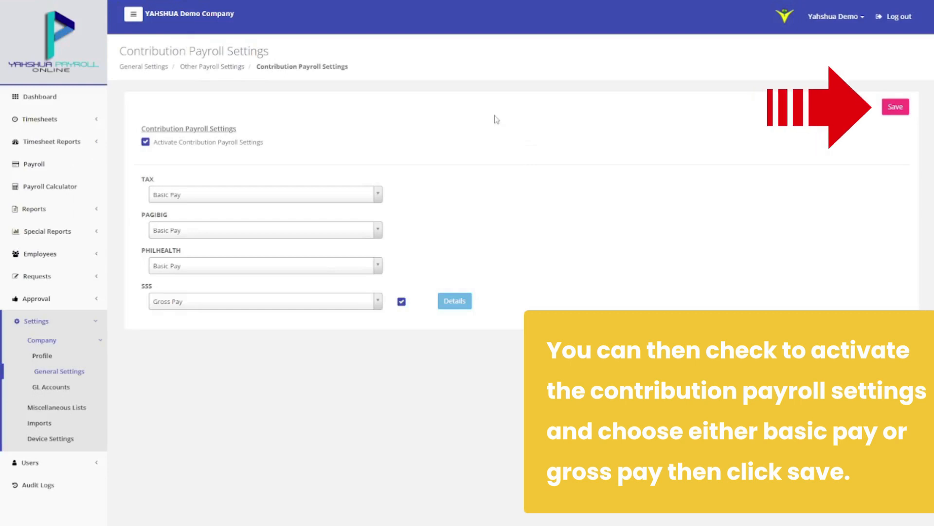
click(323, 192)
click(306, 220)
click(304, 231)
click(299, 258)
click(298, 295)
click(299, 301)
click(283, 337)
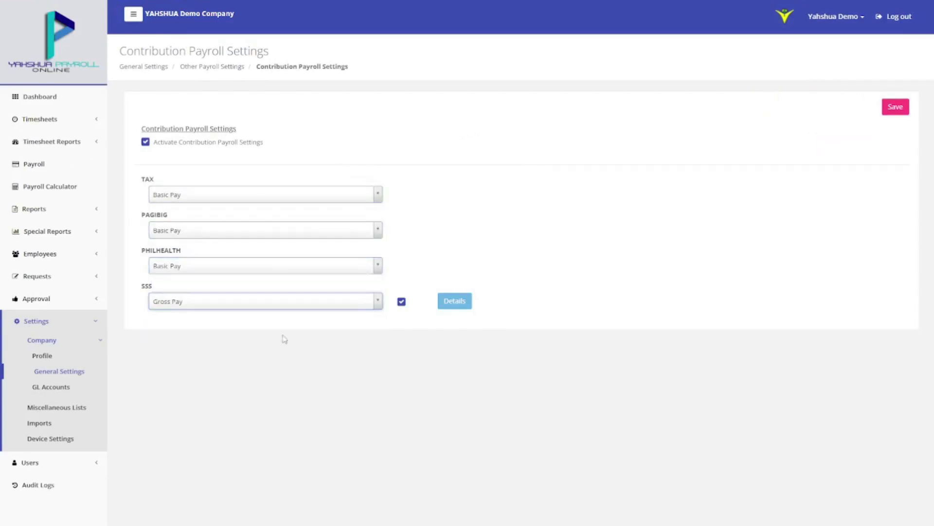
click(885, 112)
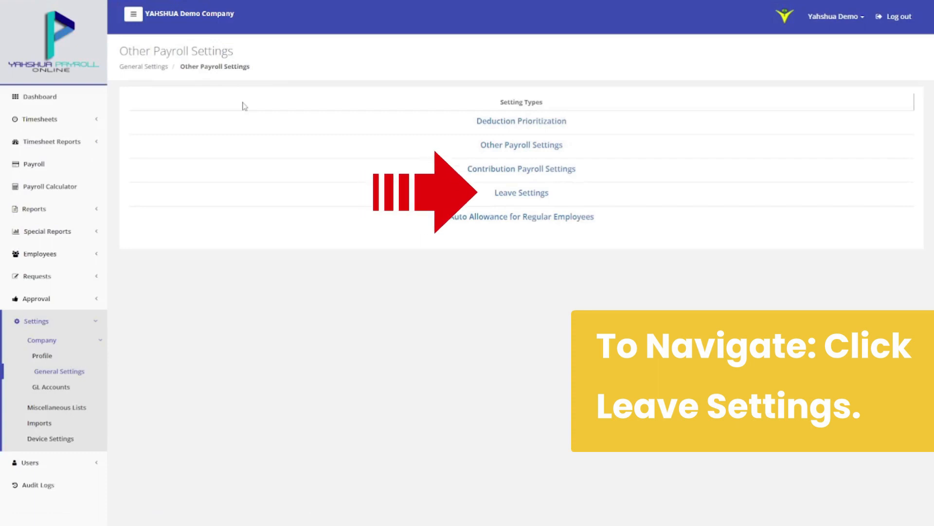
Add a replenishment of 5 Sick credits for Regular employees over months 01–12
click(519, 195)
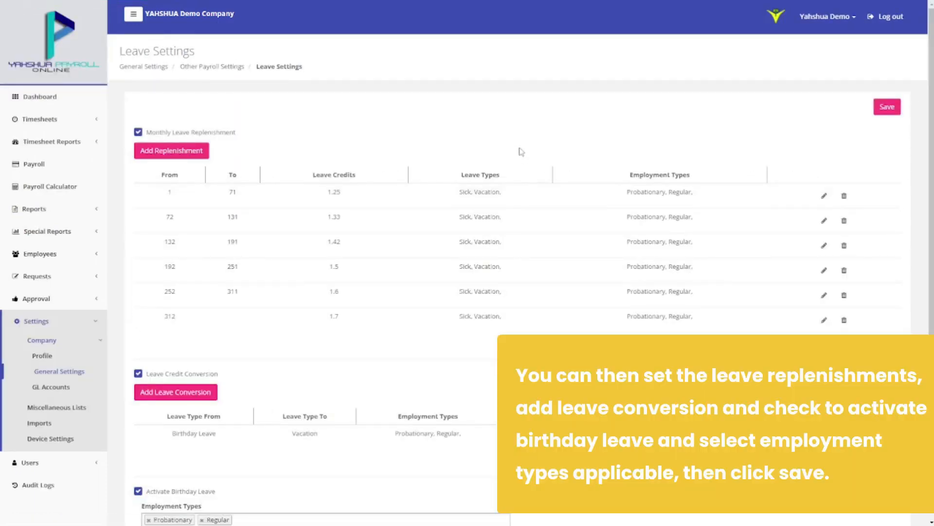
click(207, 152)
click(404, 72)
text(01)
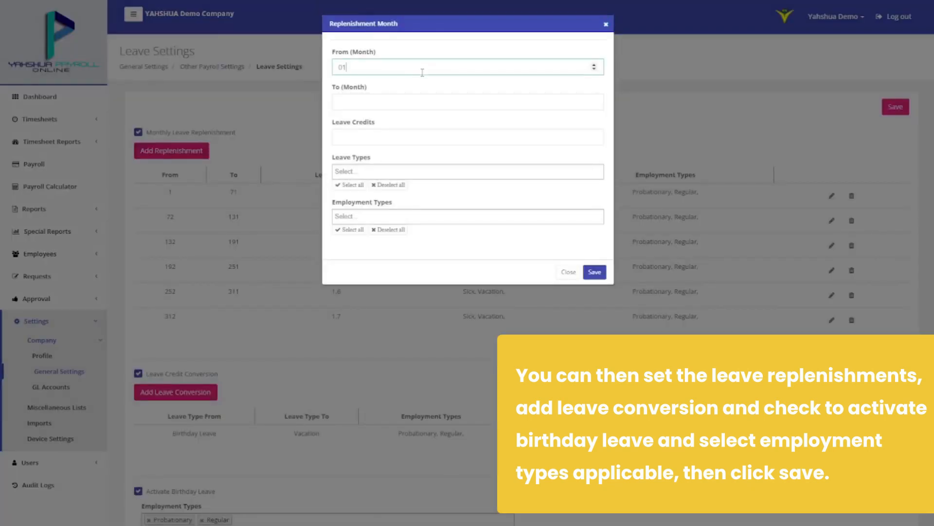
click(428, 102)
text(12)
click(429, 137)
text(5)
click(425, 170)
click(380, 244)
click(400, 216)
click(401, 230)
click(595, 272)
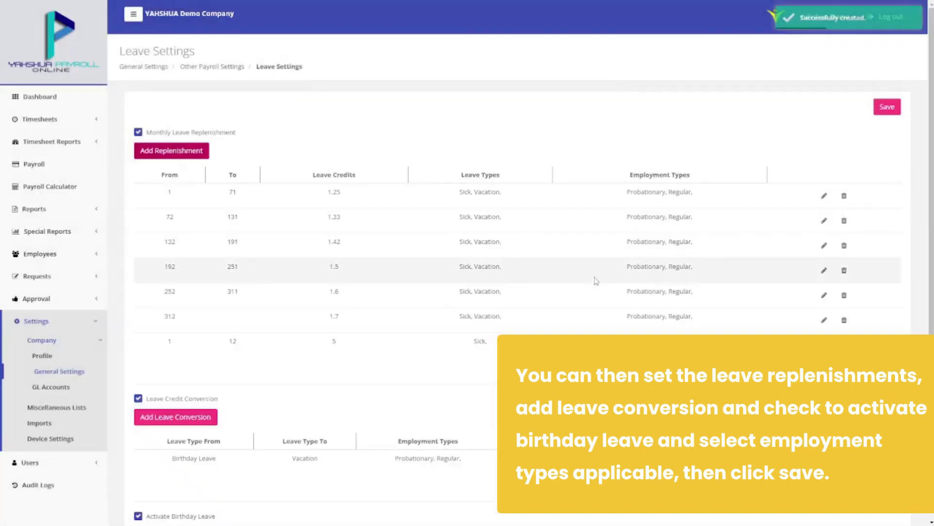
Add a Sick-to-Test Leave conversion for Regular employees, max 2 credits with a transfer date, and save
scroll(203, 374, down, 2)
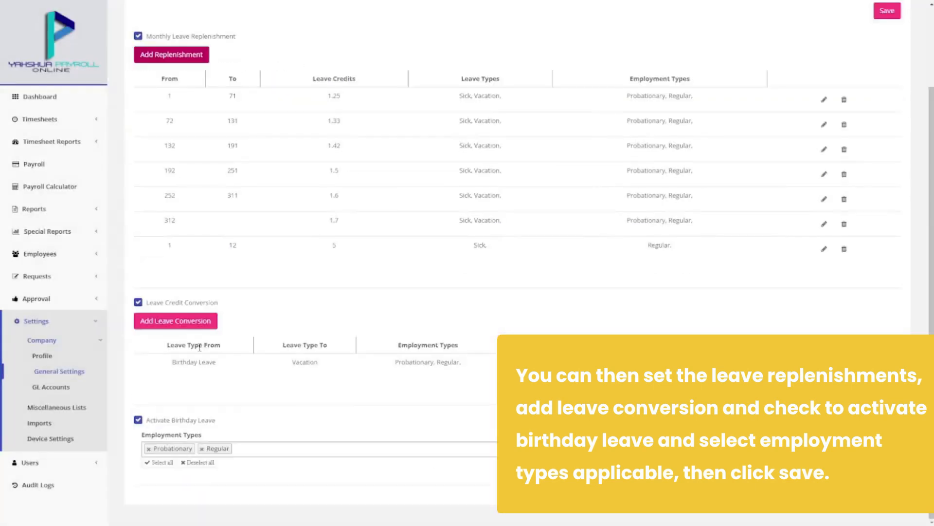
click(202, 322)
click(351, 122)
click(354, 68)
click(361, 104)
click(360, 100)
click(356, 159)
click(358, 122)
click(359, 150)
click(357, 168)
text(2)
click(344, 203)
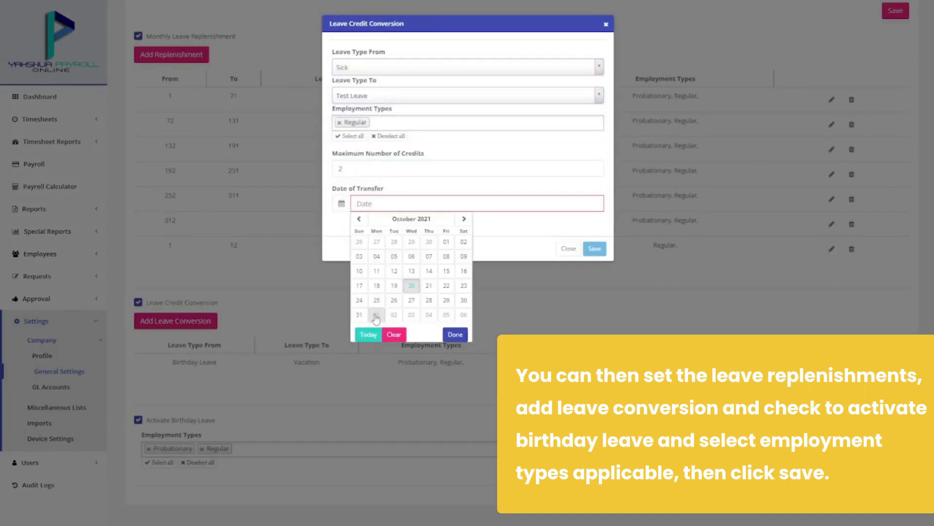
click(376, 315)
click(595, 249)
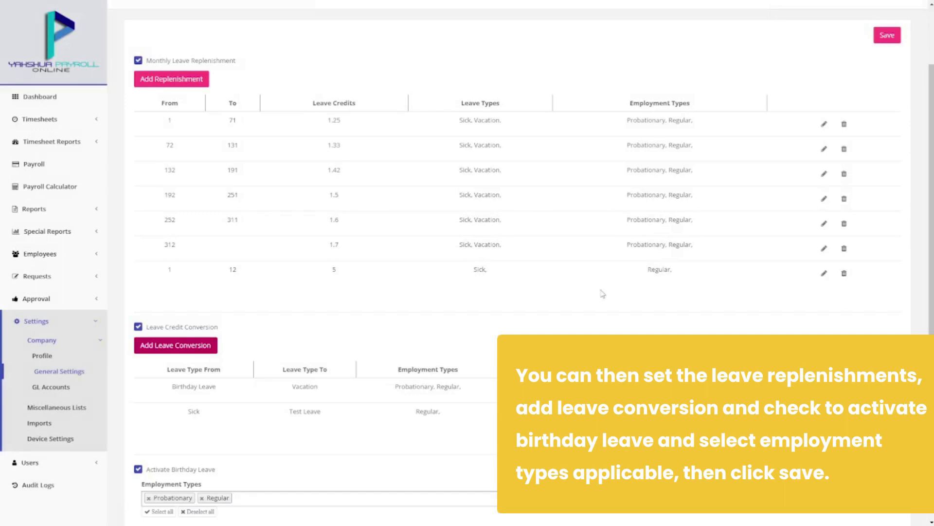
scroll(603, 294, down, 1)
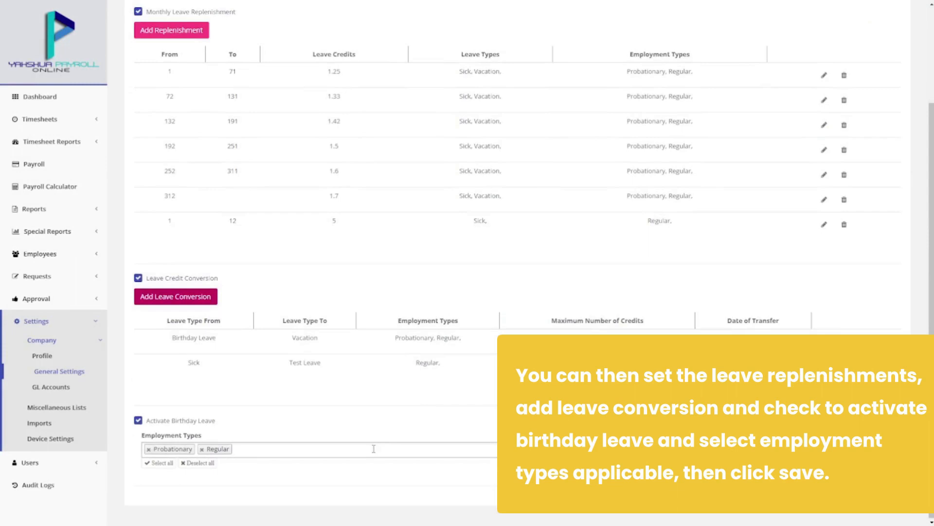
scroll(373, 448, up, 3)
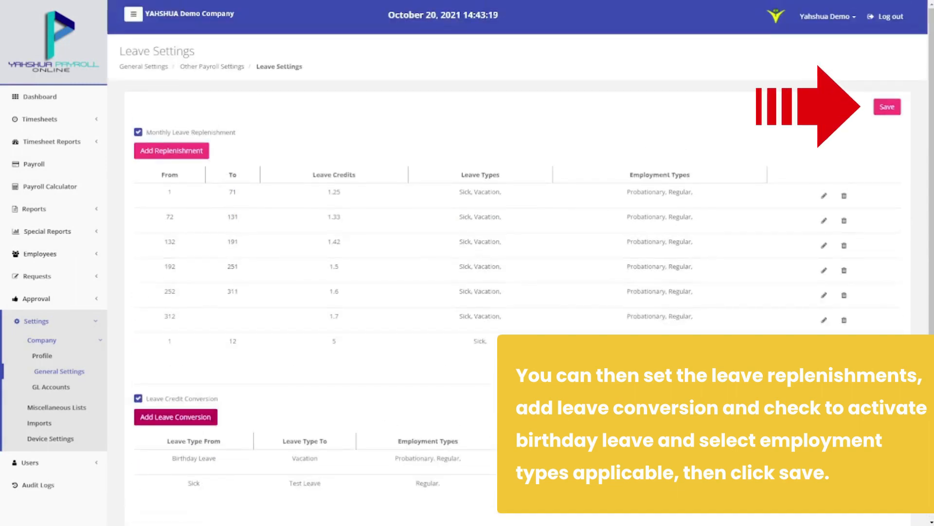
click(887, 107)
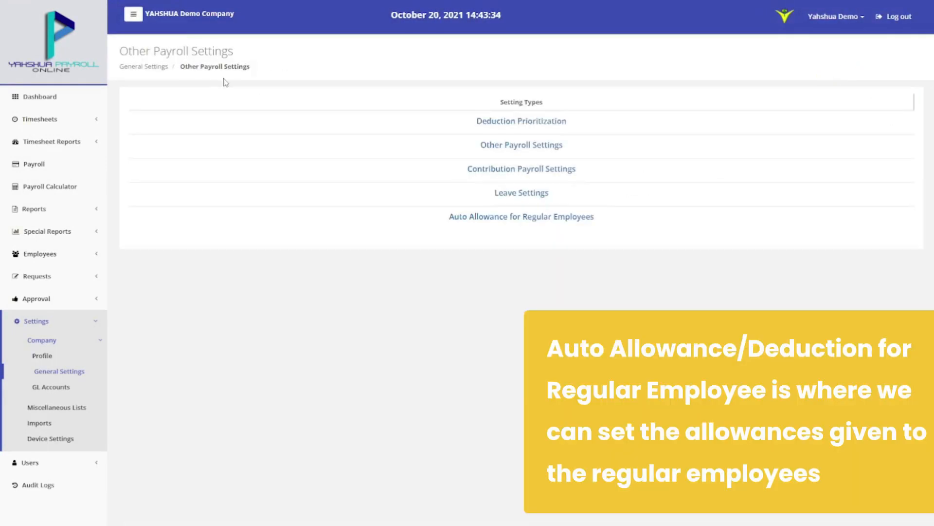
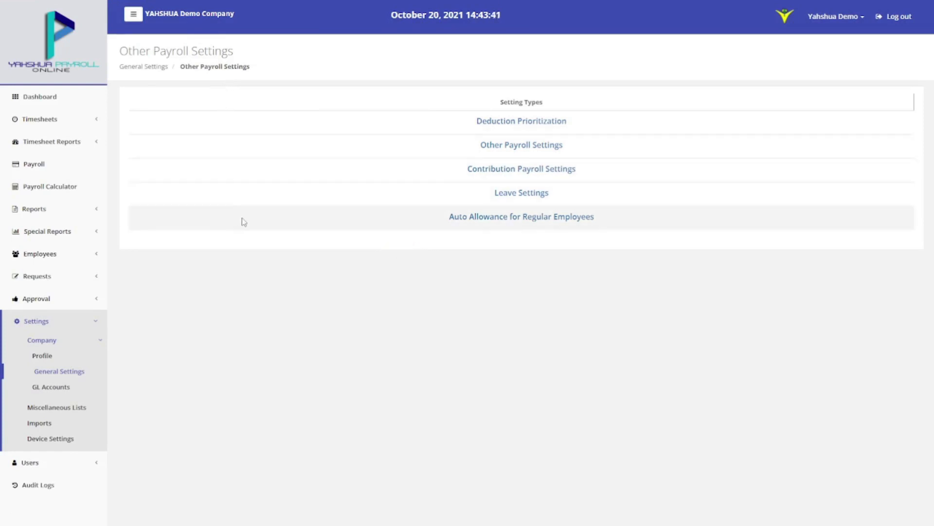
Check the regular employees' Rice, Medical and Meal Allowance amounts and save the auto allowance settings
click(450, 217)
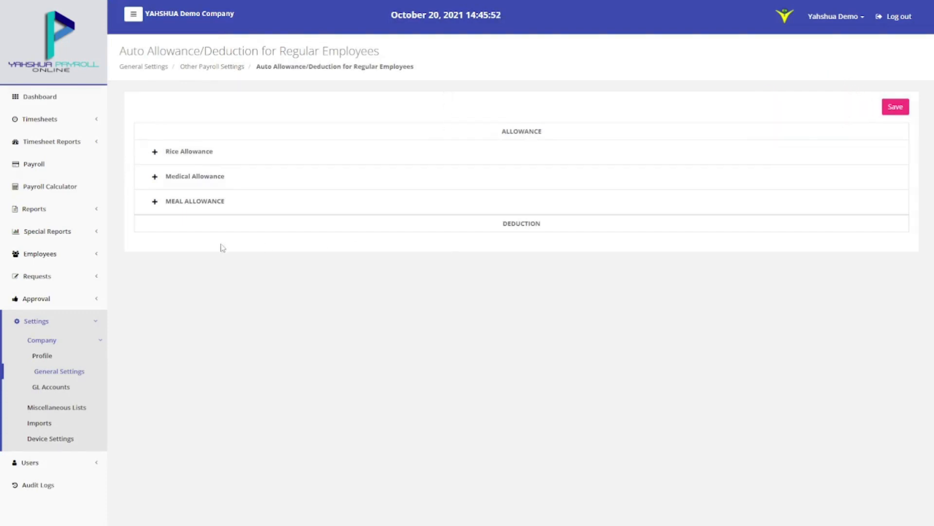
click(153, 152)
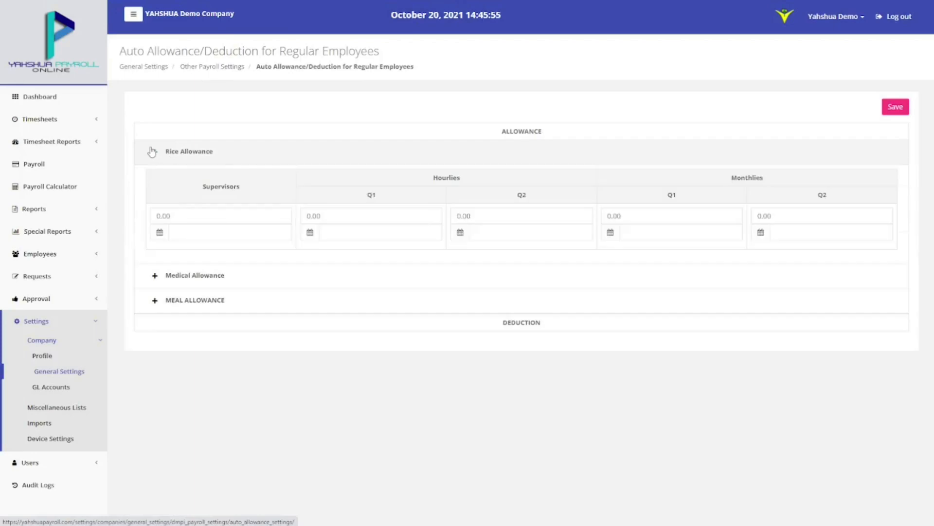
click(155, 275)
click(155, 399)
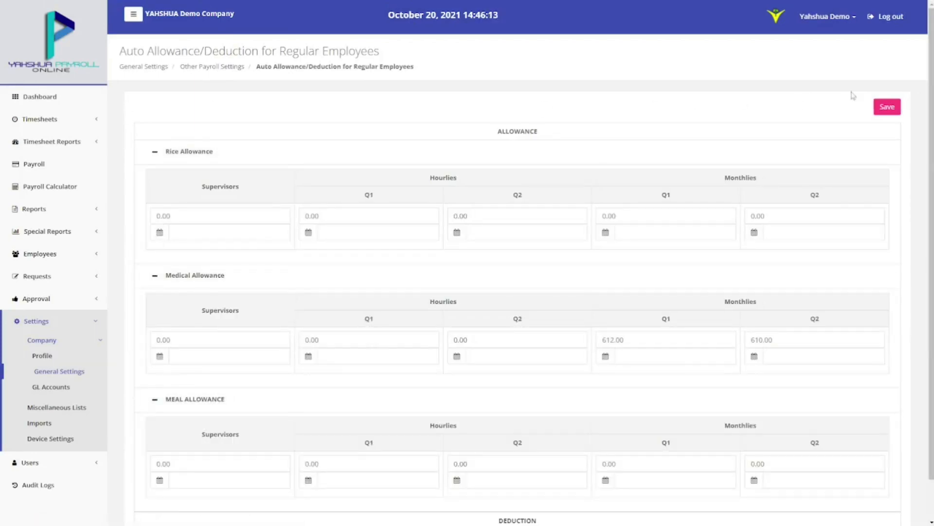
click(887, 108)
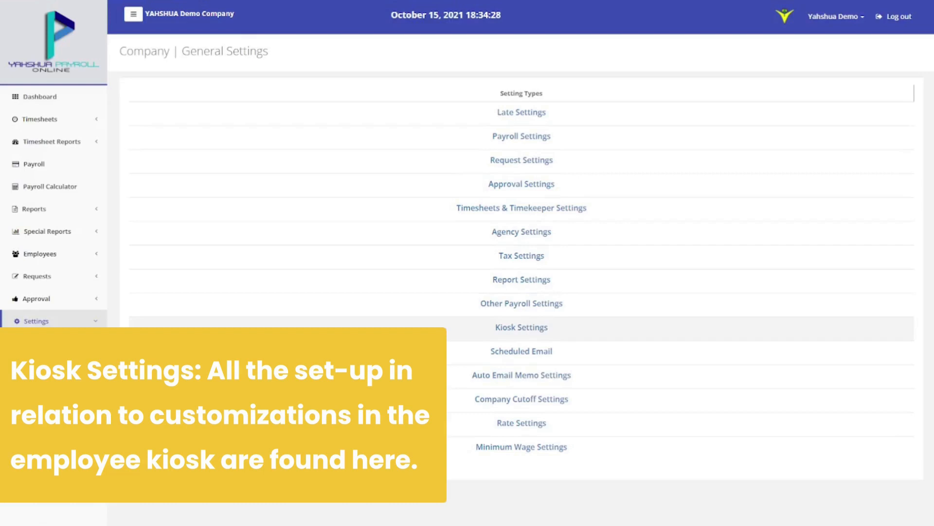
Enable Show Time In/Out in Kiosk Settings for the Admin department and one employee, then save
click(499, 328)
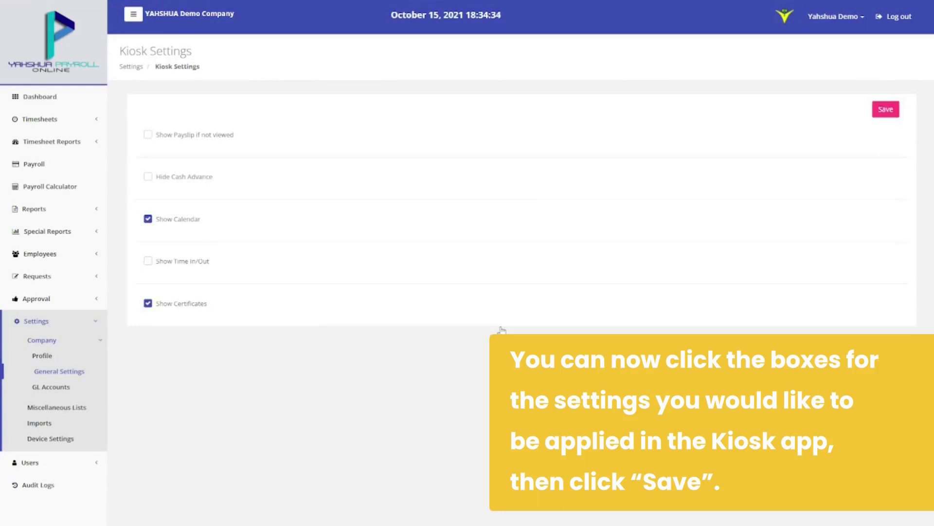
click(149, 262)
click(390, 292)
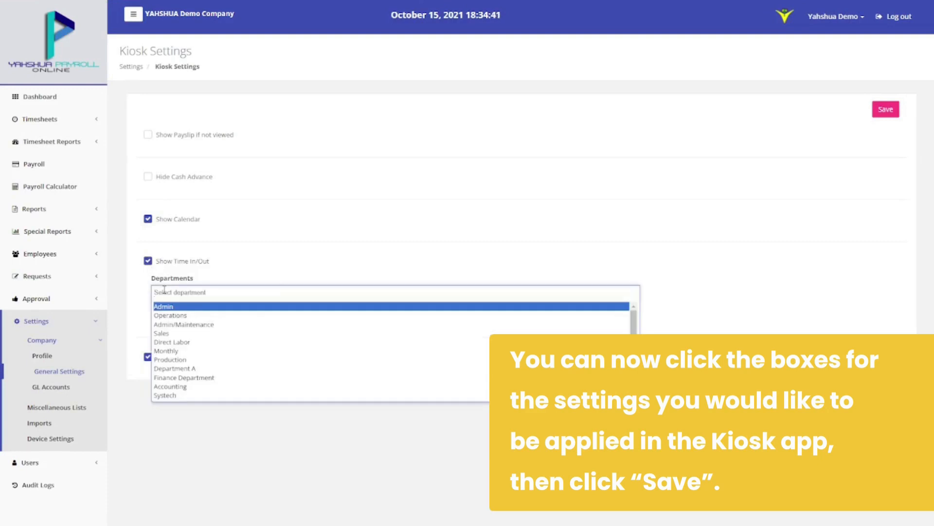
click(188, 303)
click(389, 319)
click(185, 336)
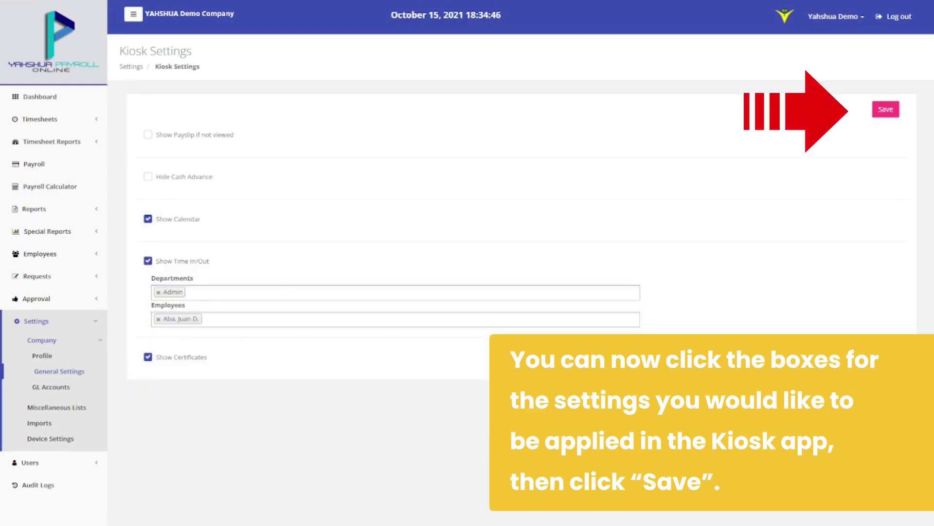
click(882, 111)
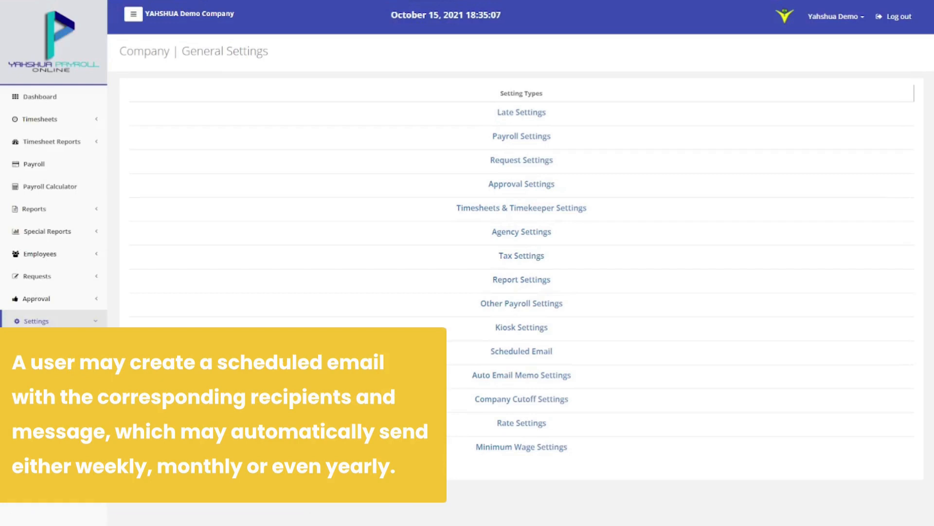
Start a scheduled email with template name and subject 'Sample', scheduled Monthly every 10th
click(486, 354)
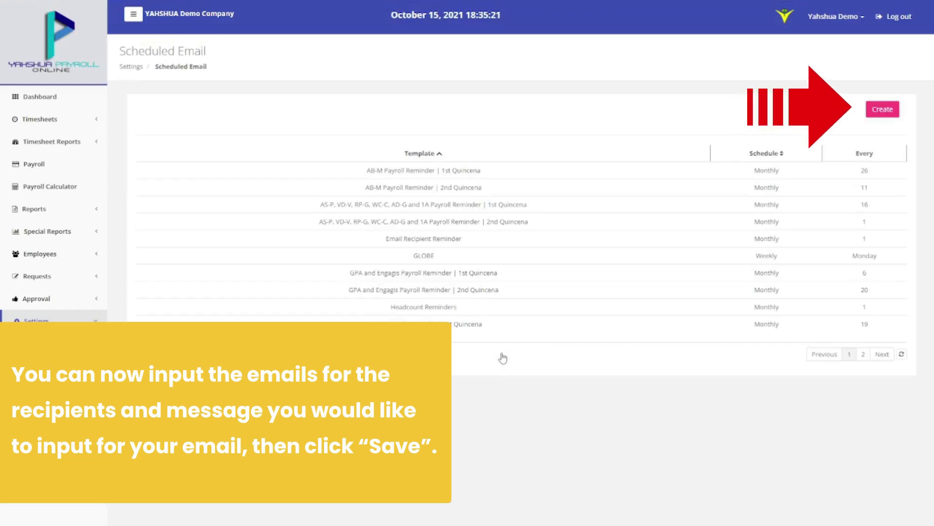
click(883, 110)
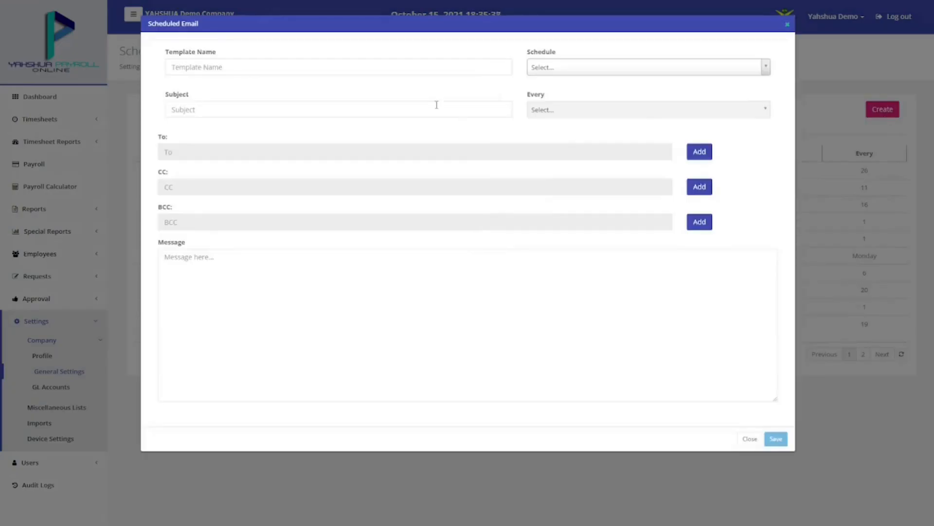
click(402, 73)
text(Sample)
click(396, 106)
text(Sample)
click(399, 134)
click(565, 73)
click(565, 100)
click(564, 110)
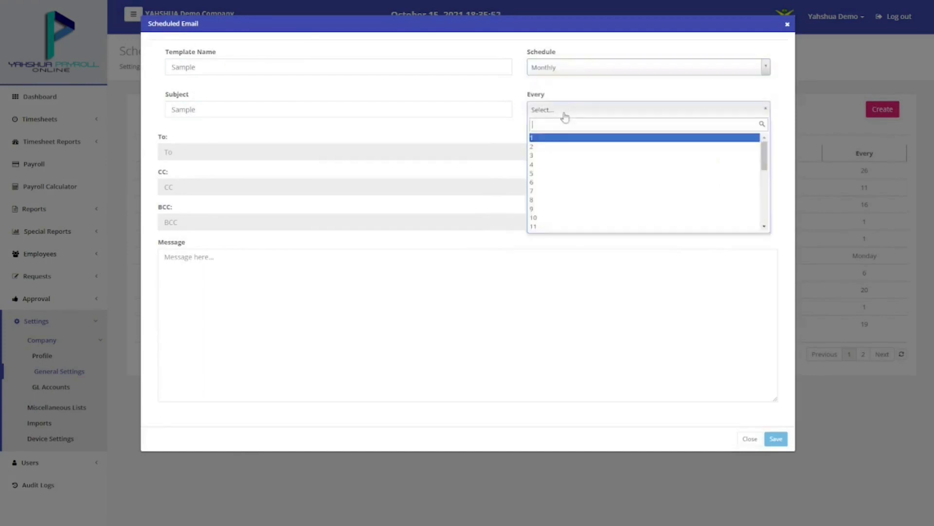
click(548, 221)
Add one To recipient e-mail address, write 'This is a sample message.' and save
click(699, 152)
click(504, 69)
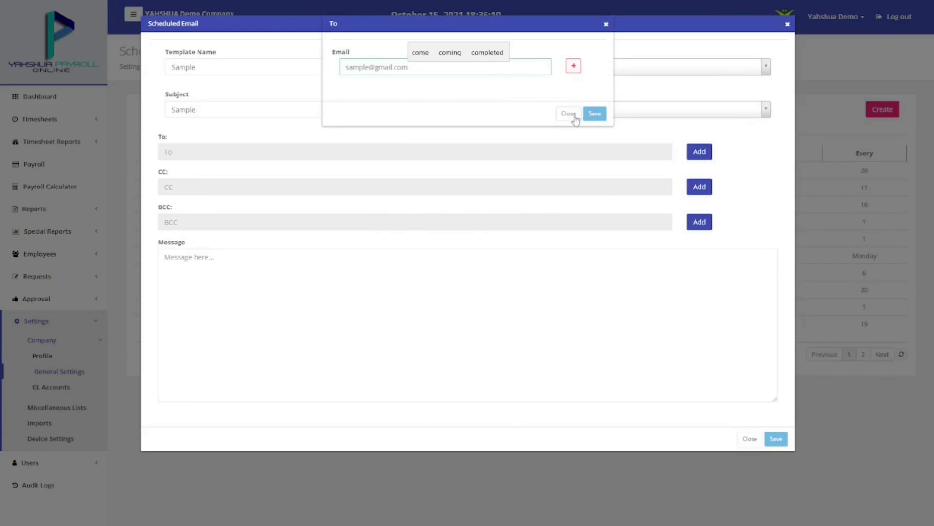
click(573, 66)
click(595, 114)
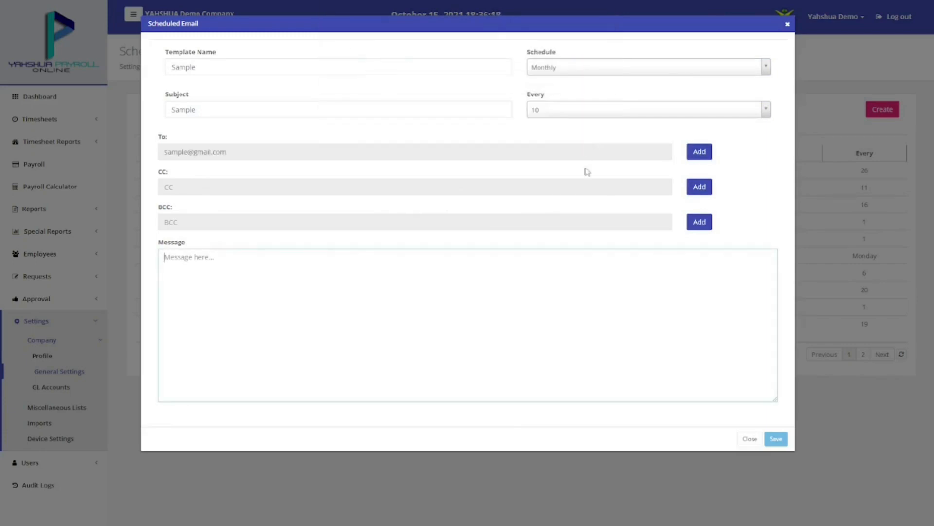
click(570, 273)
text(This is a sample message.)
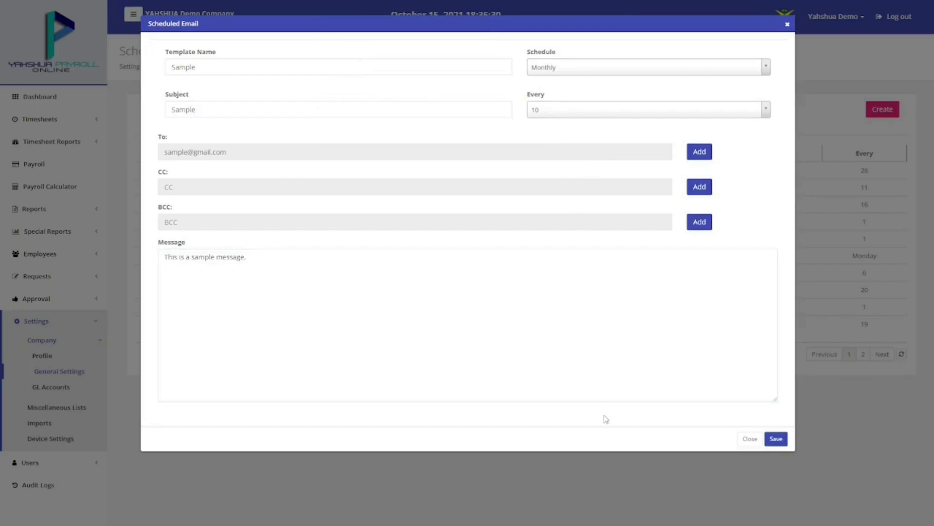
click(777, 438)
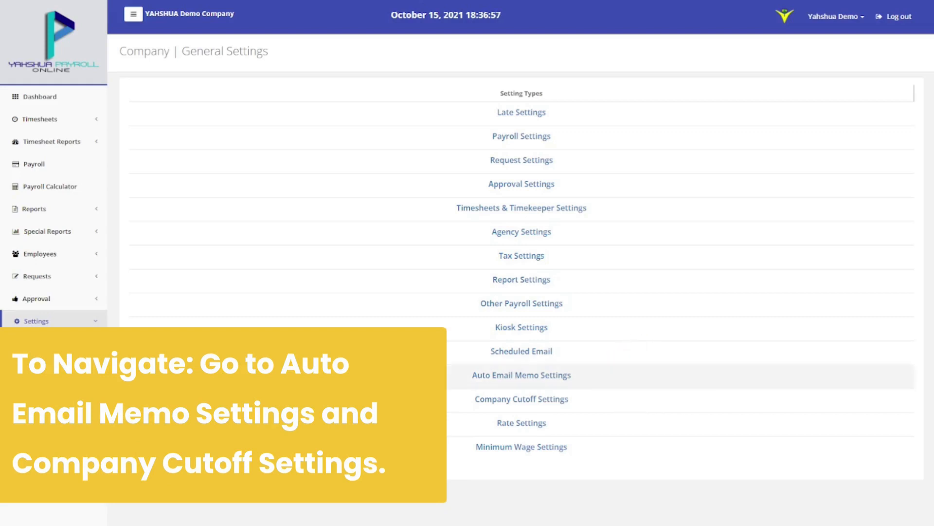
Schedule the auto email memo Quincenal on days 6 and 21 for the demo user, and save
click(482, 376)
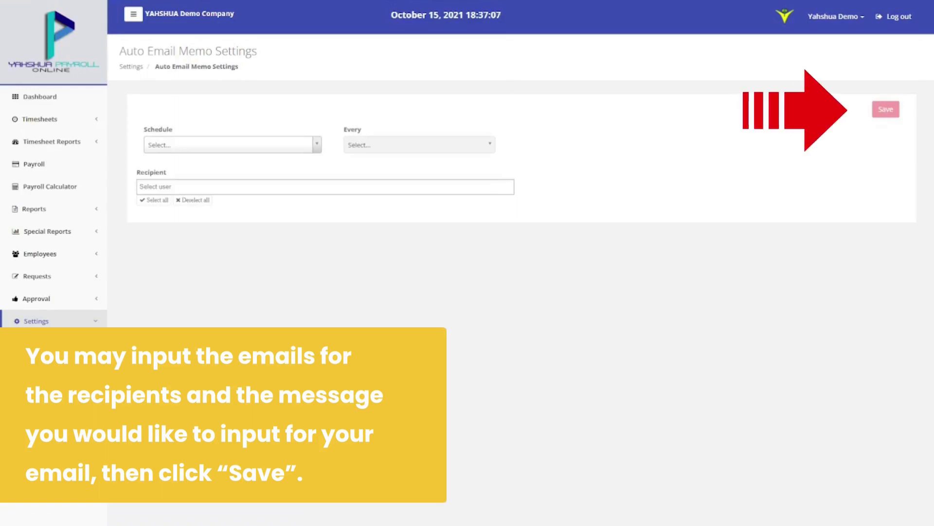
click(277, 147)
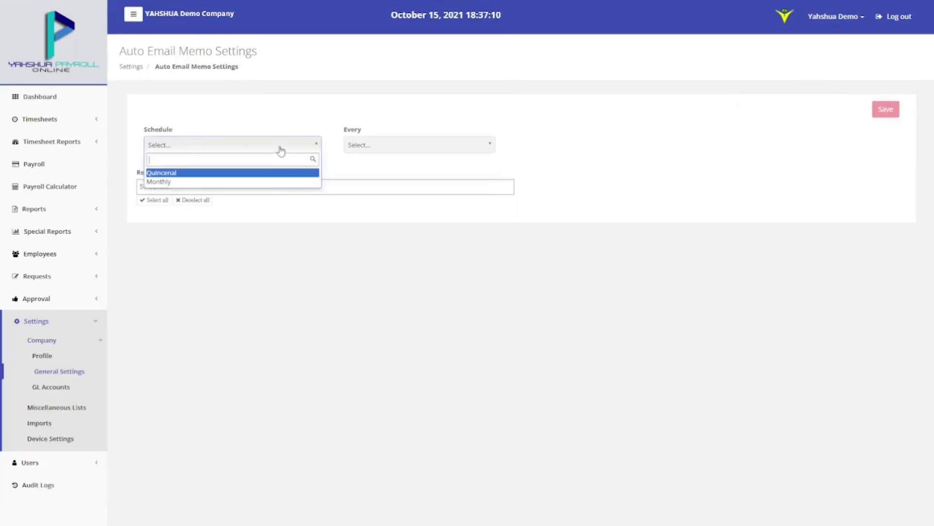
click(266, 176)
click(379, 149)
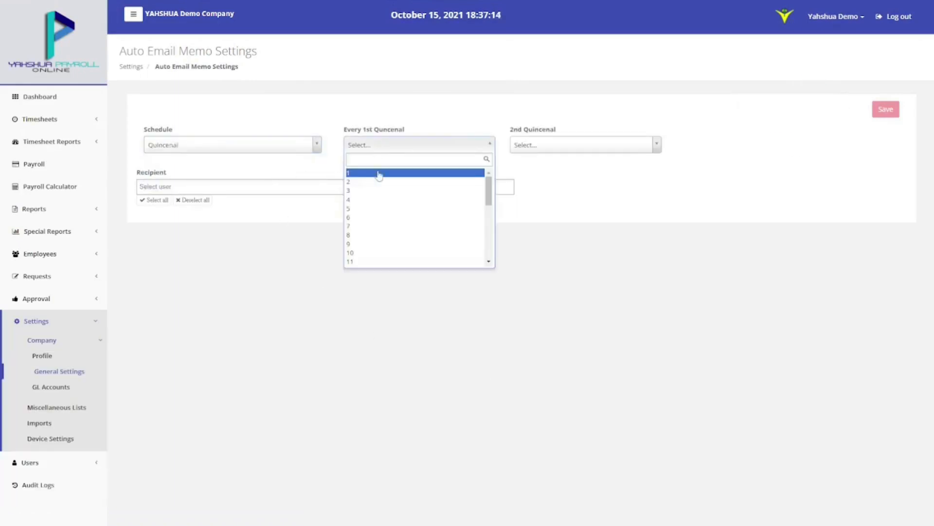
click(379, 220)
click(571, 149)
scroll(570, 209, down, 5)
click(568, 176)
click(229, 188)
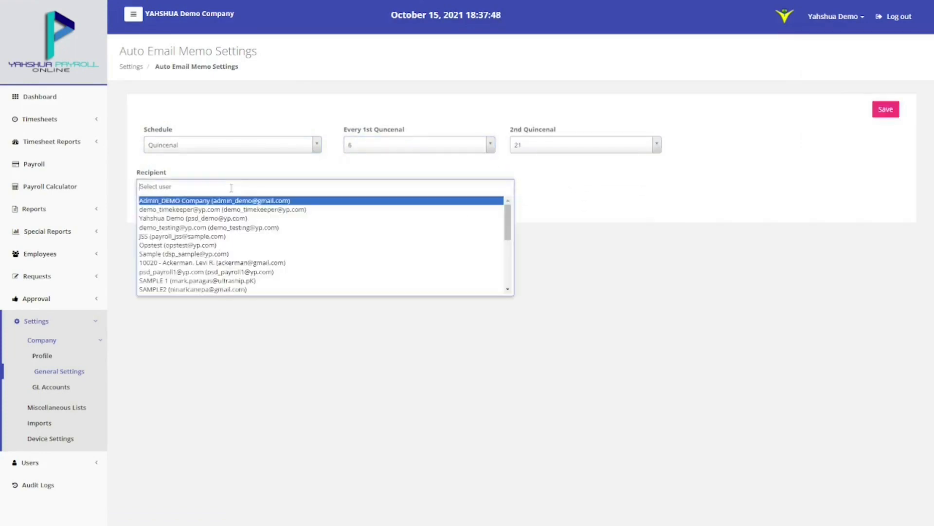
click(226, 219)
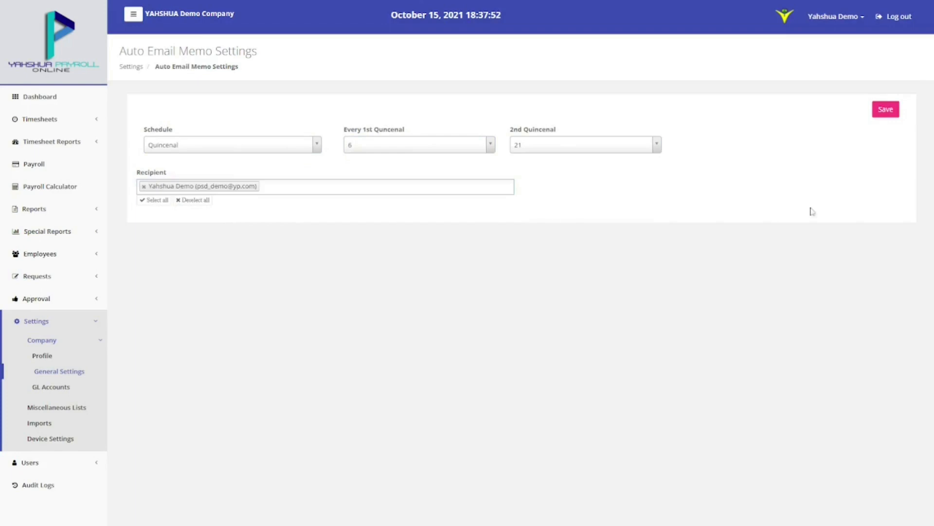
click(886, 110)
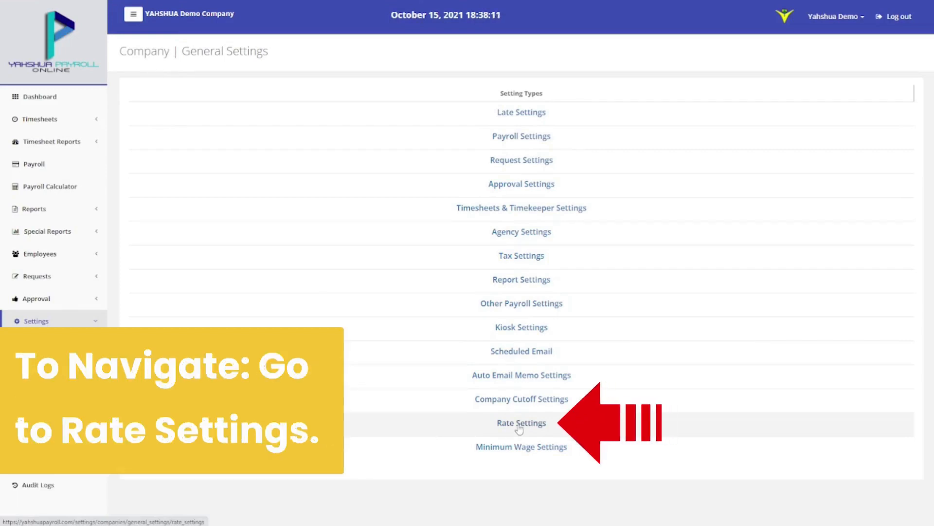
Scroll through the Rate(%) table of overtime, holiday and night differential premiums and save it
click(519, 427)
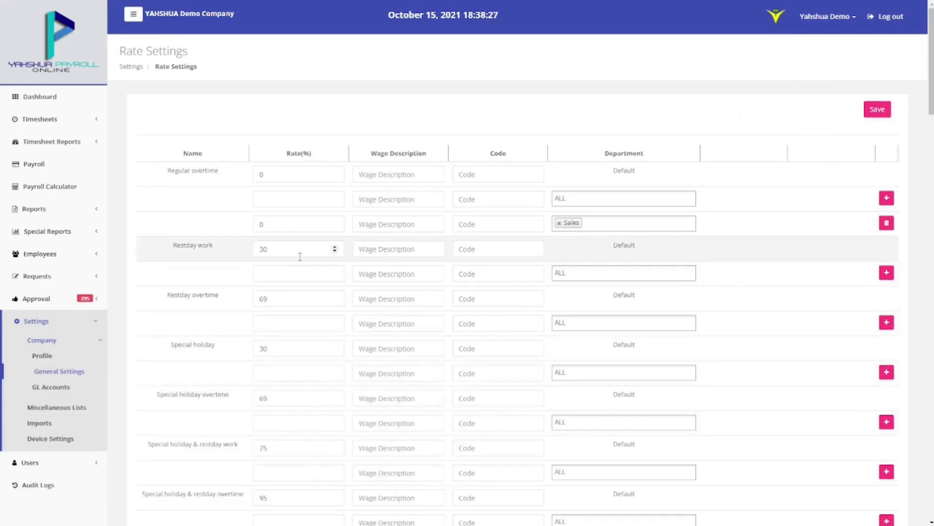
scroll(611, 256, down, 7)
scroll(610, 256, down, 10)
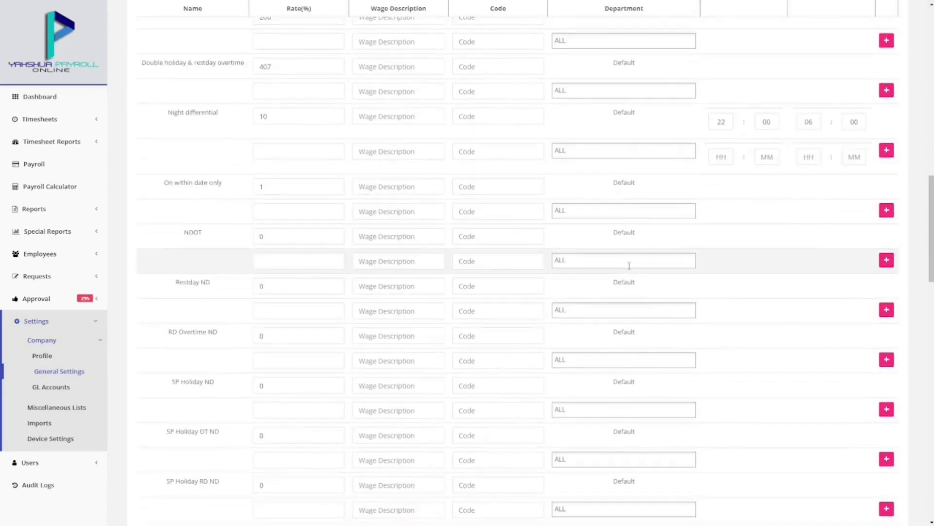
scroll(630, 265, down, 20)
scroll(631, 270, up, 20)
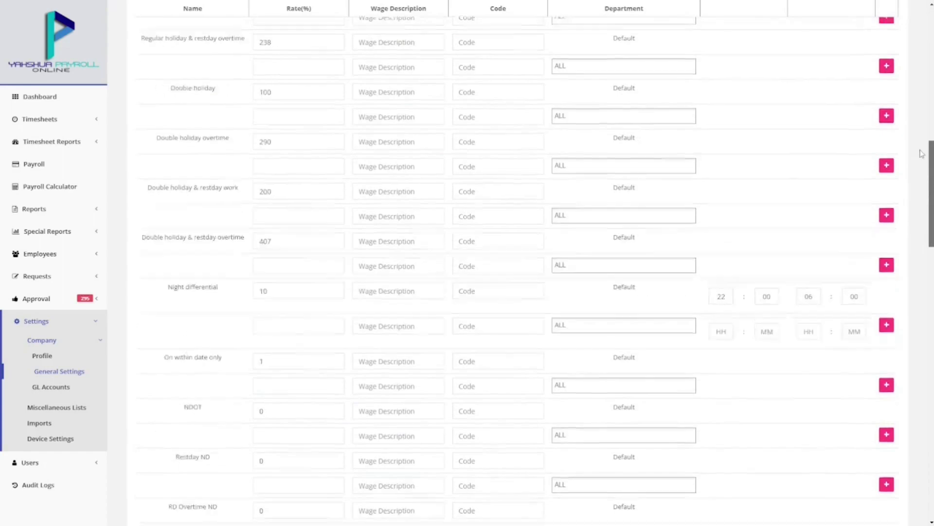
scroll(921, 158, up, 15)
click(881, 110)
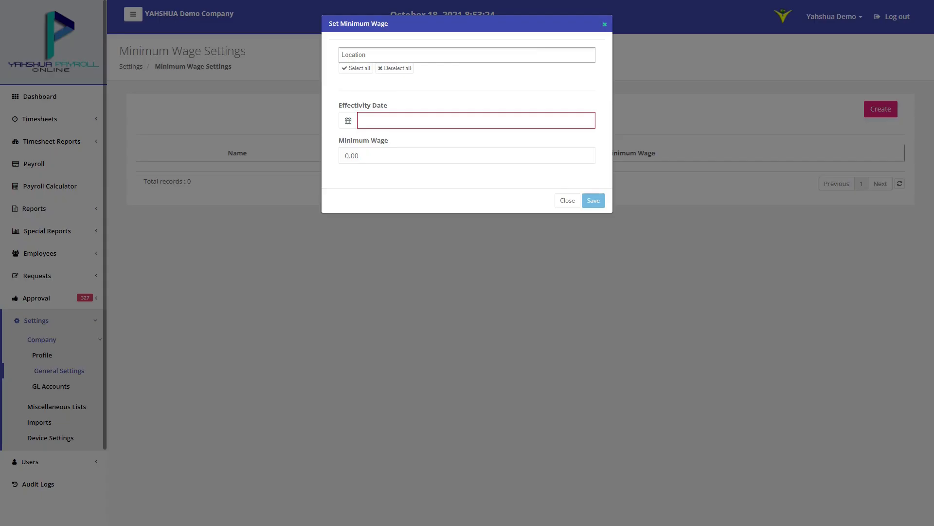
Add a minimum wage of 350 for all locations, effective 10/01/2021, and save it
click(356, 95)
click(476, 147)
text(350)
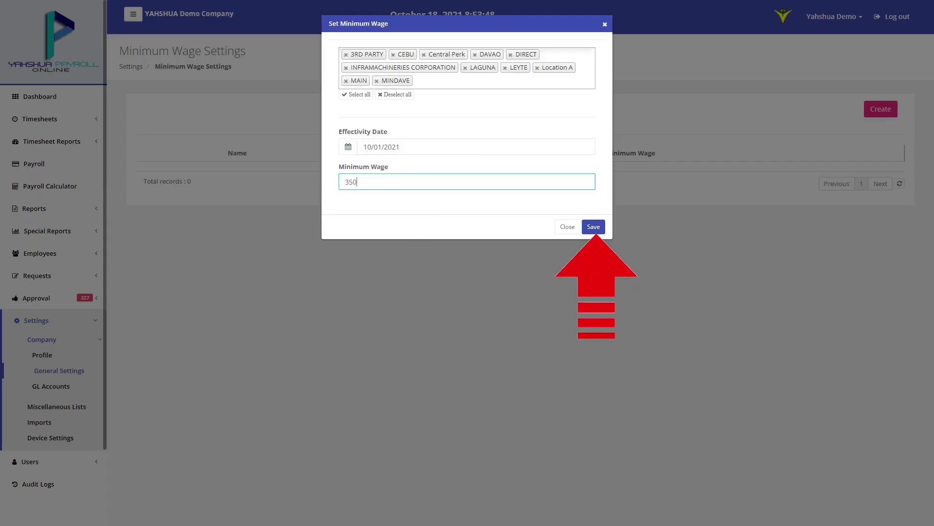
click(593, 227)
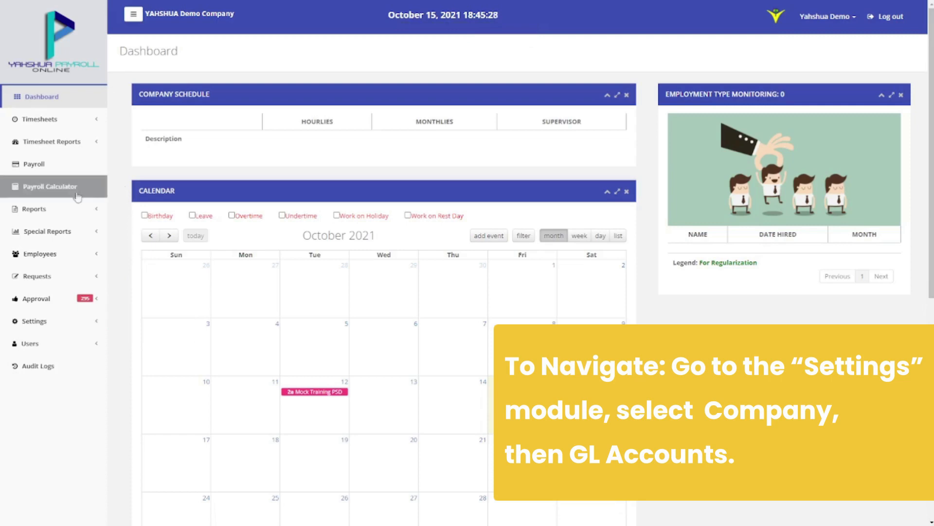
Create GL account code 00002 named Equipment under Settings > Company > GL Accounts
click(64, 322)
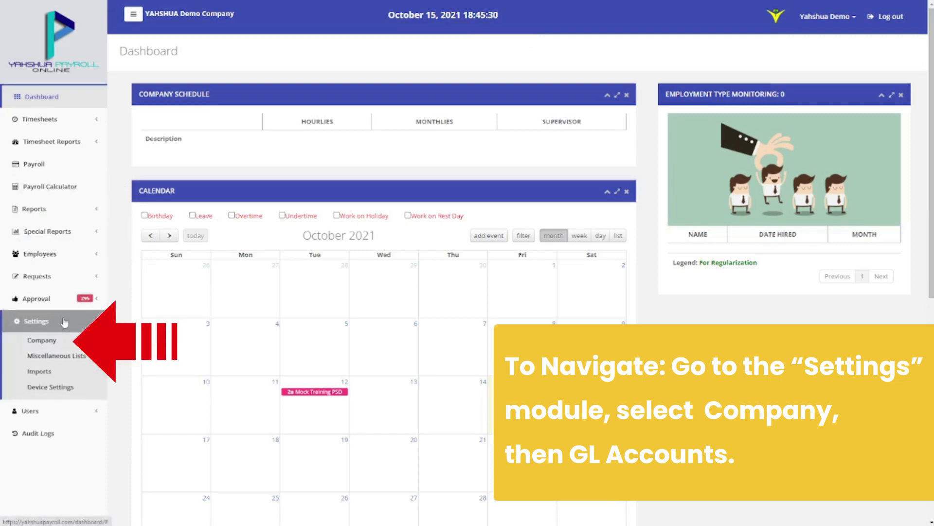
click(63, 340)
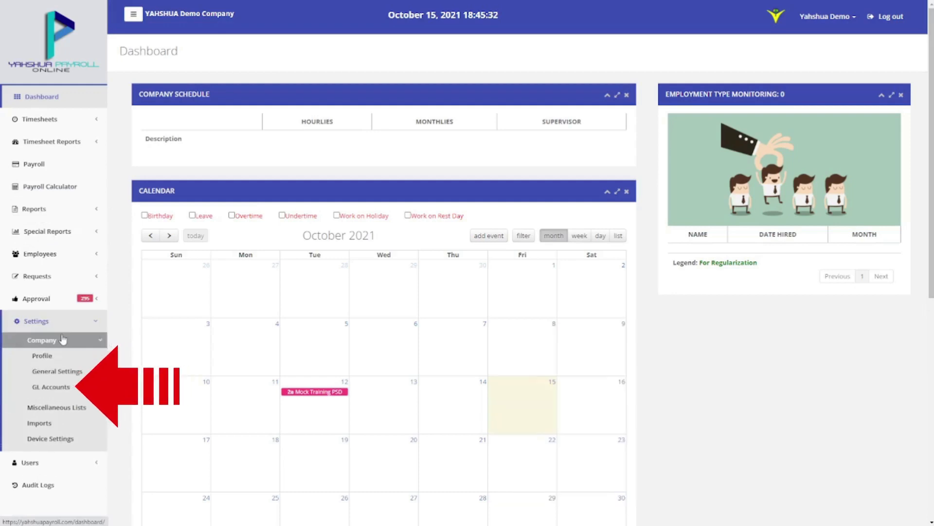
click(56, 387)
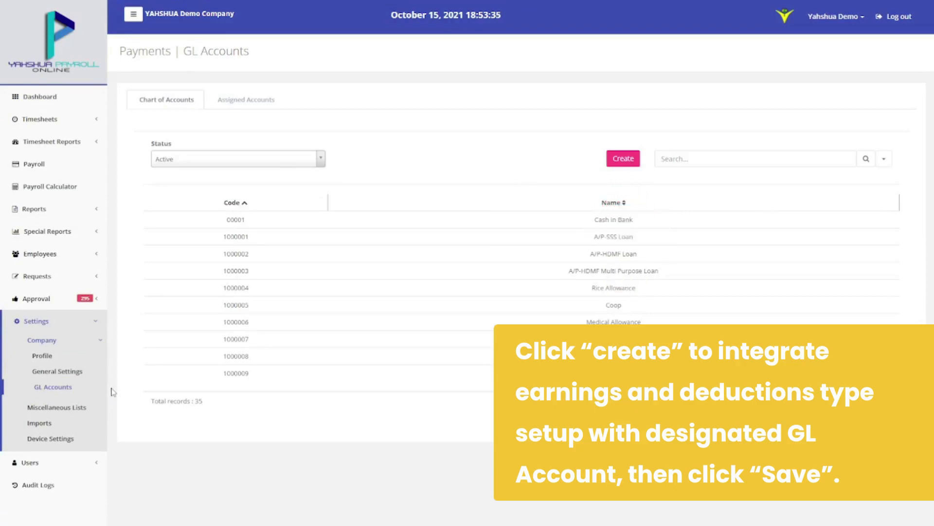
click(616, 159)
click(541, 69)
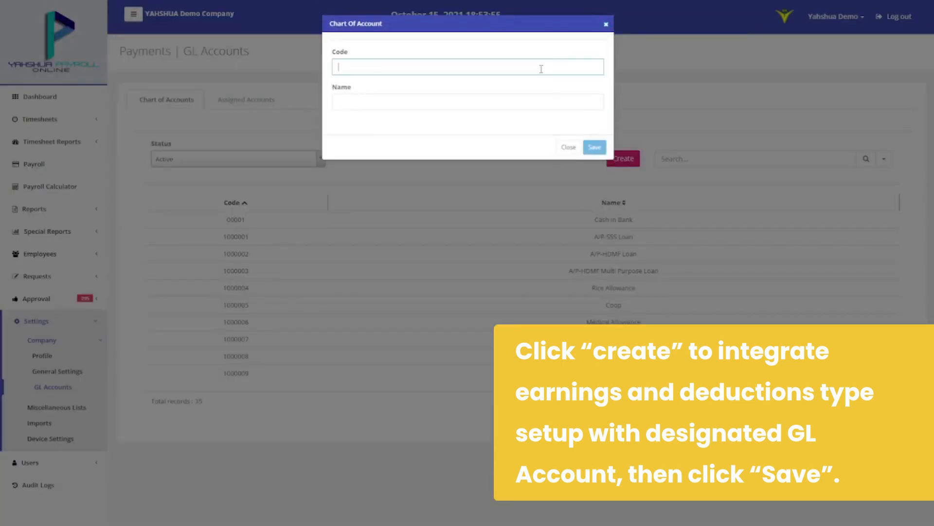
text(00002)
click(544, 103)
text(Equipment)
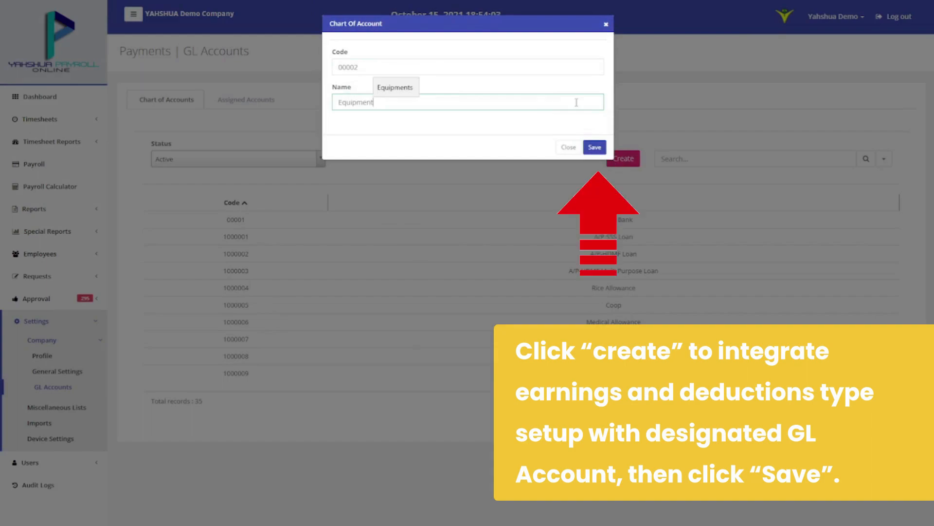
click(594, 147)
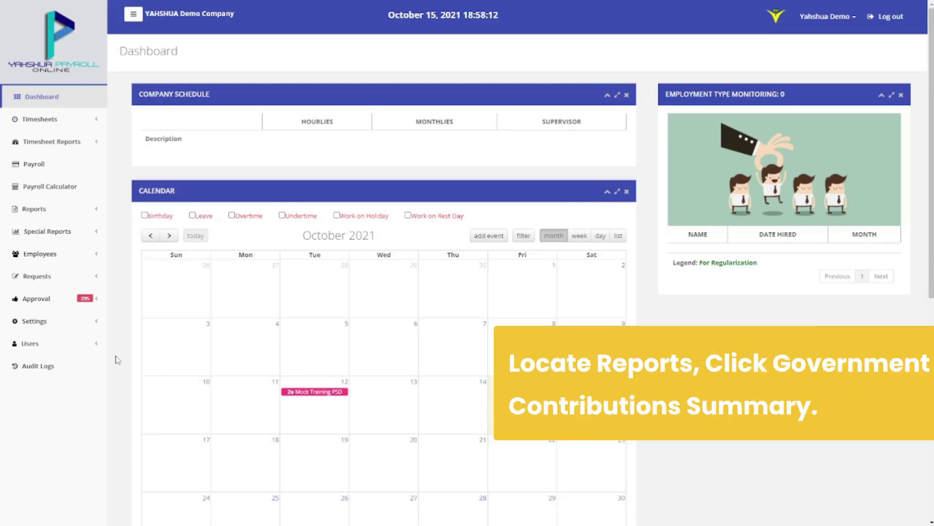
Generate the January 2021 Government Contributions Summary with type Contribution and export it
click(34, 208)
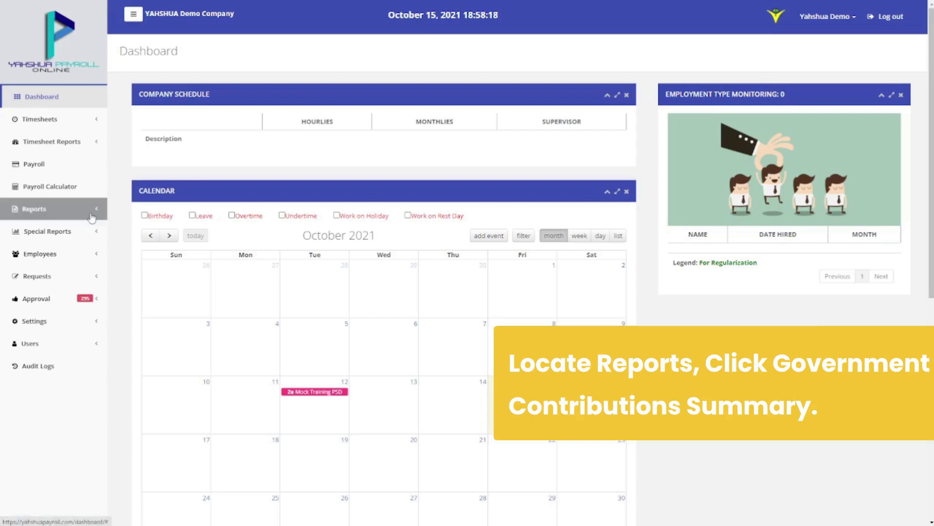
scroll(89, 231, down, 4)
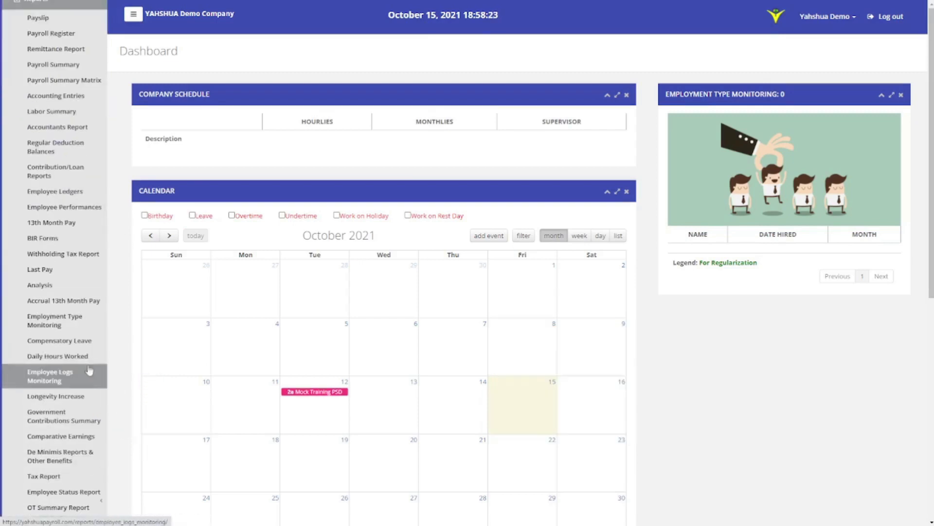
click(91, 418)
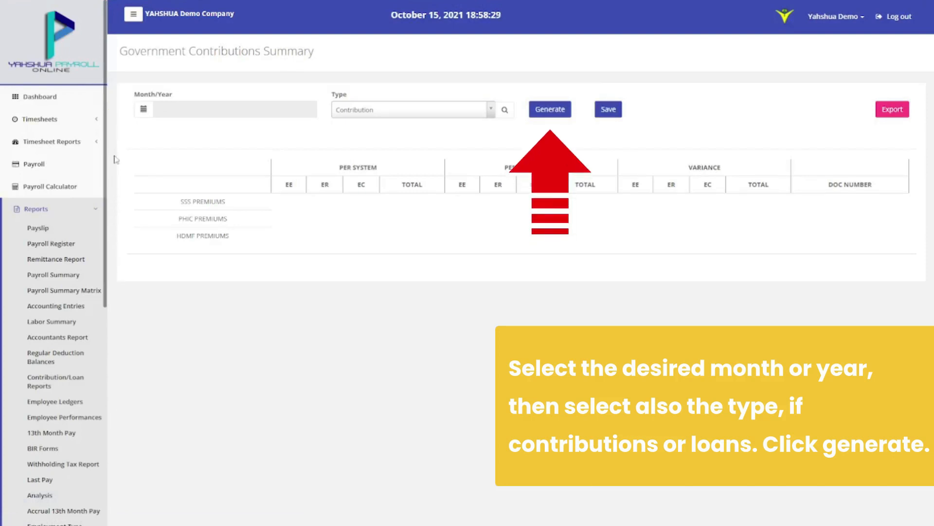
click(144, 109)
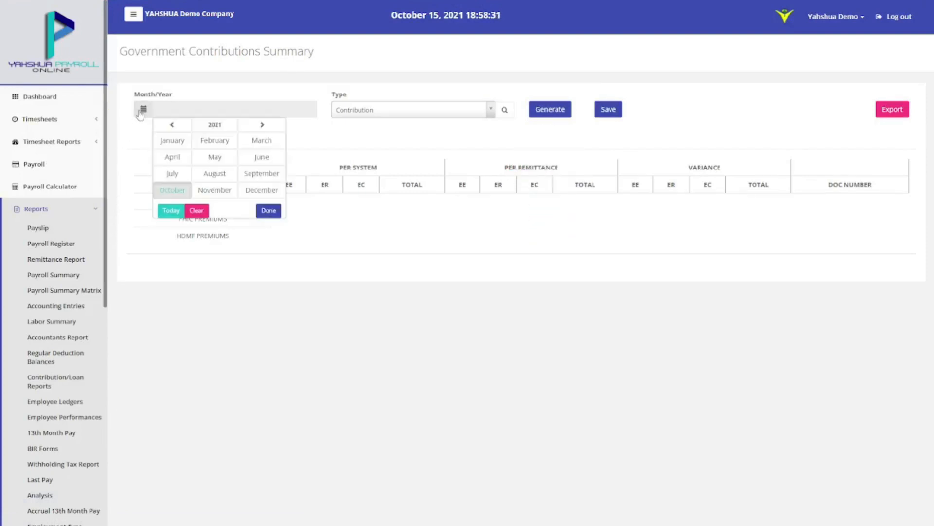
click(173, 141)
click(375, 111)
click(375, 137)
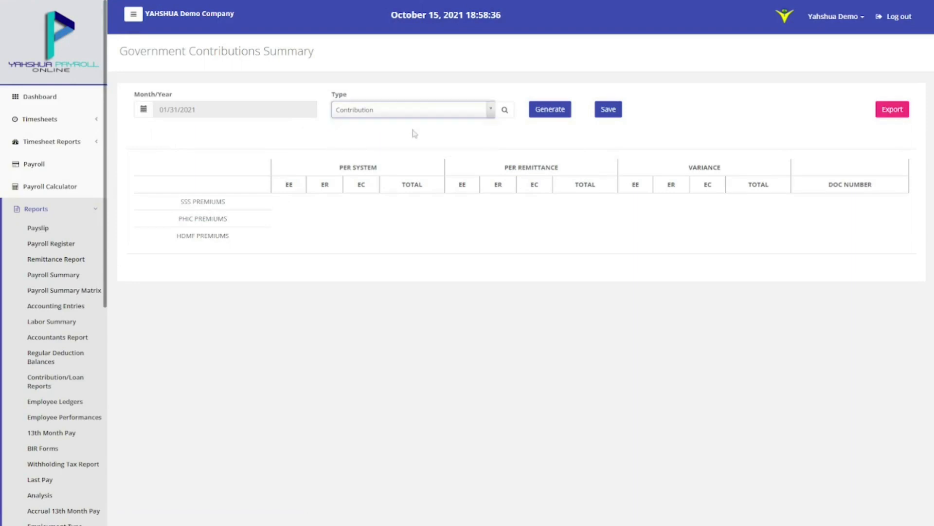
click(536, 111)
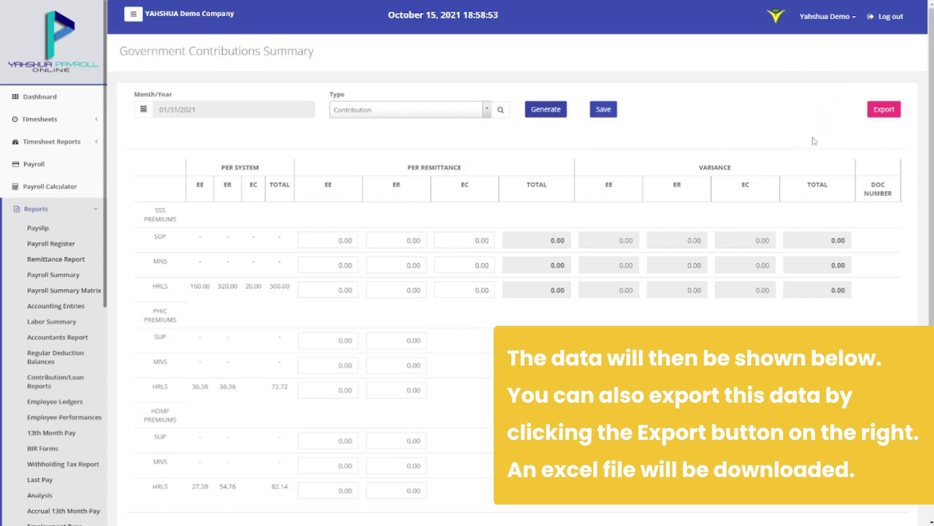
click(882, 118)
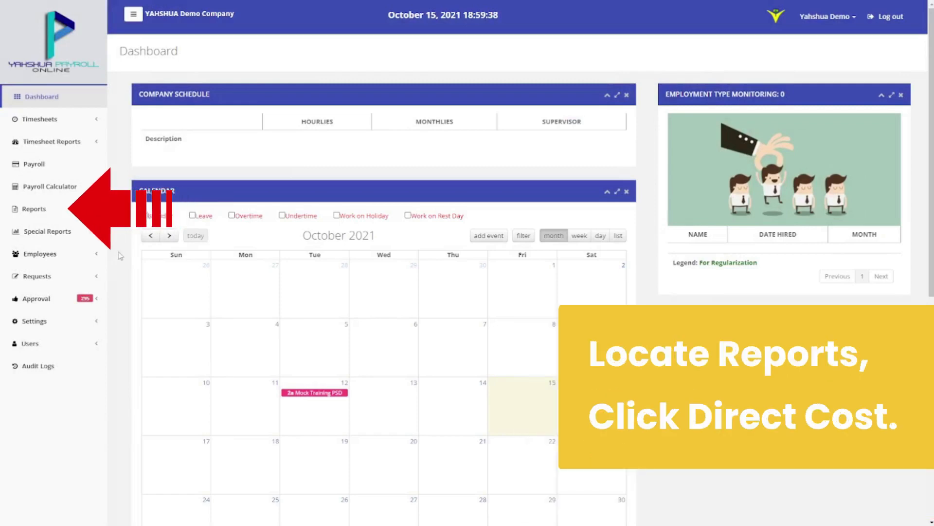
Load the Direct Cost report for September 2021
click(90, 210)
scroll(88, 228, down, 6)
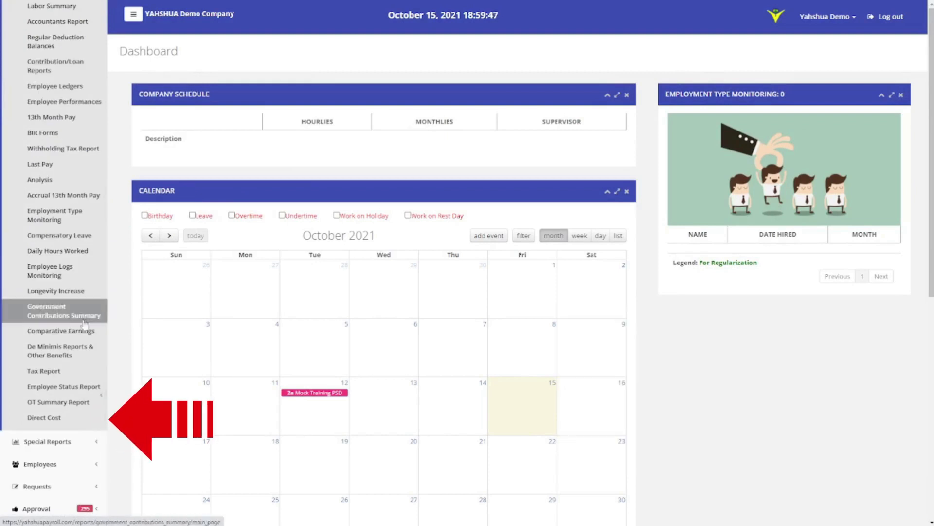
click(81, 417)
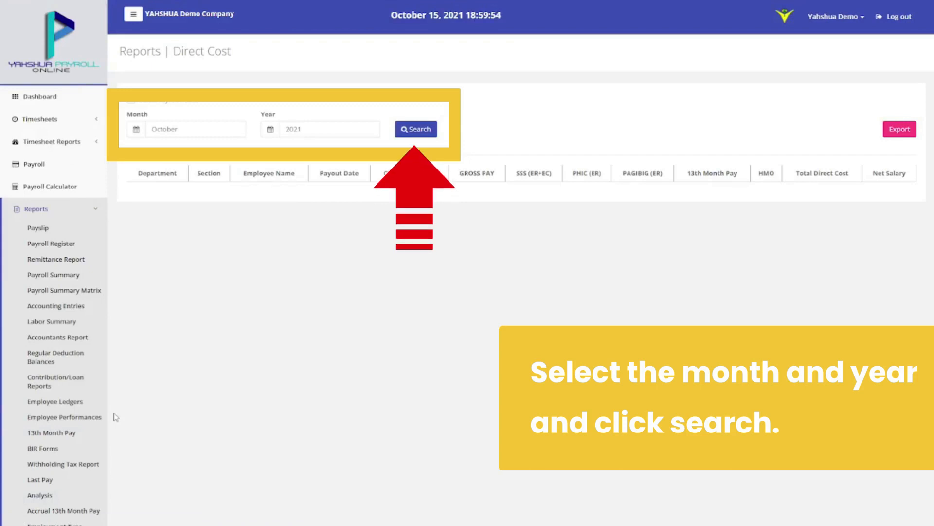
click(137, 130)
click(240, 197)
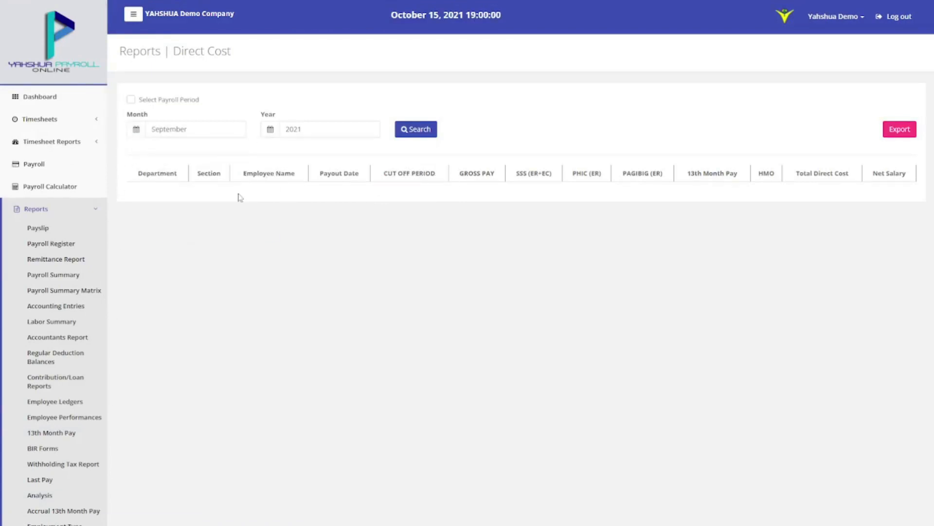
click(269, 129)
click(303, 163)
click(418, 133)
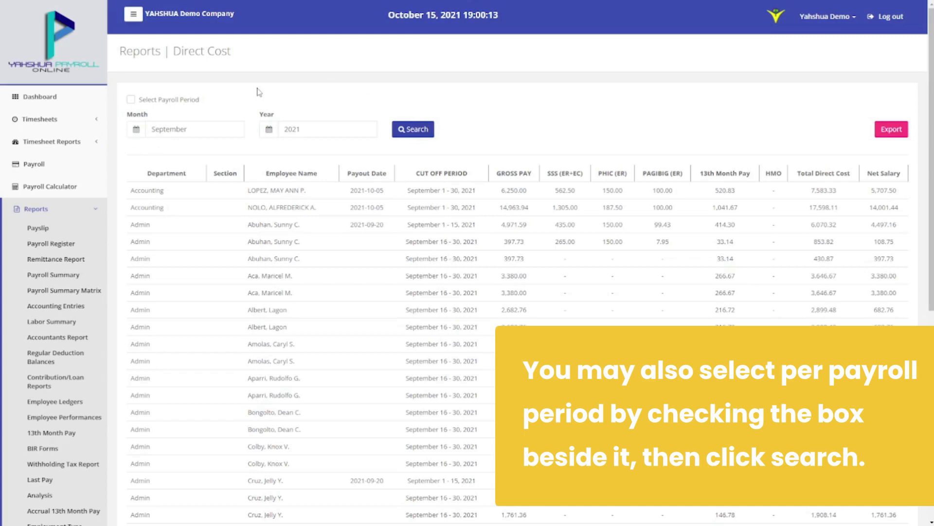
Filter the Direct Cost report to the October 01–15, 2021 payroll period and export it
click(148, 101)
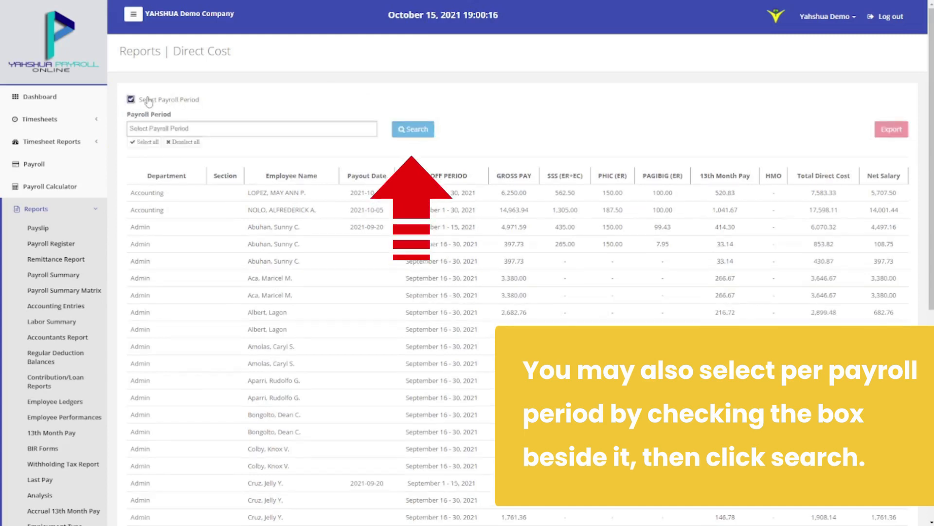
click(157, 128)
click(205, 144)
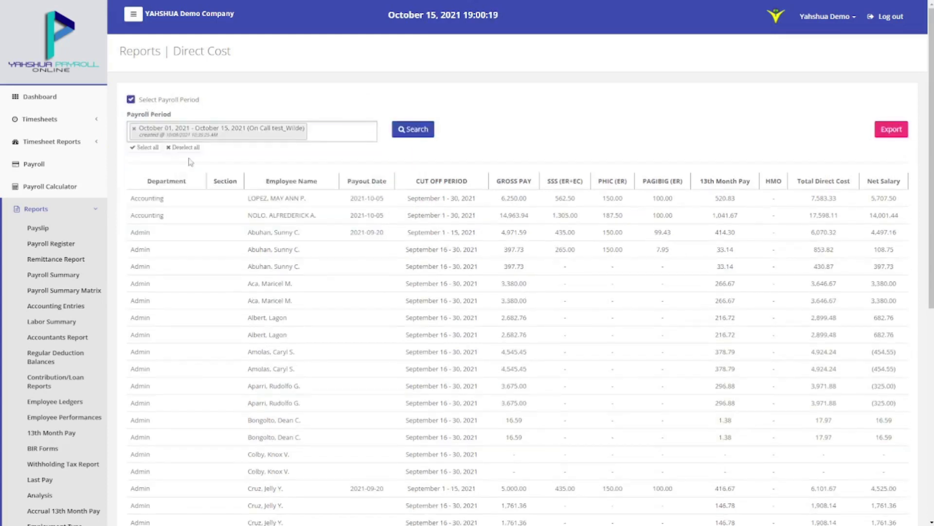
click(412, 129)
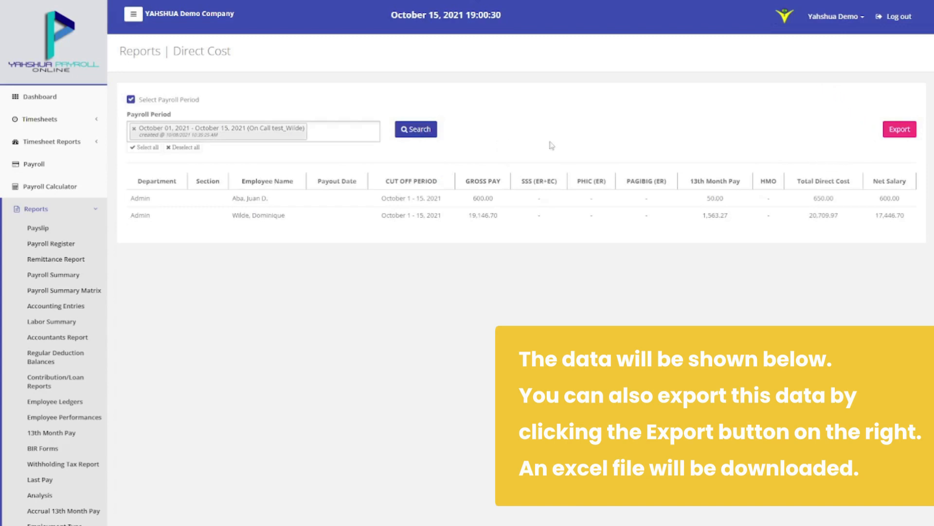
click(892, 134)
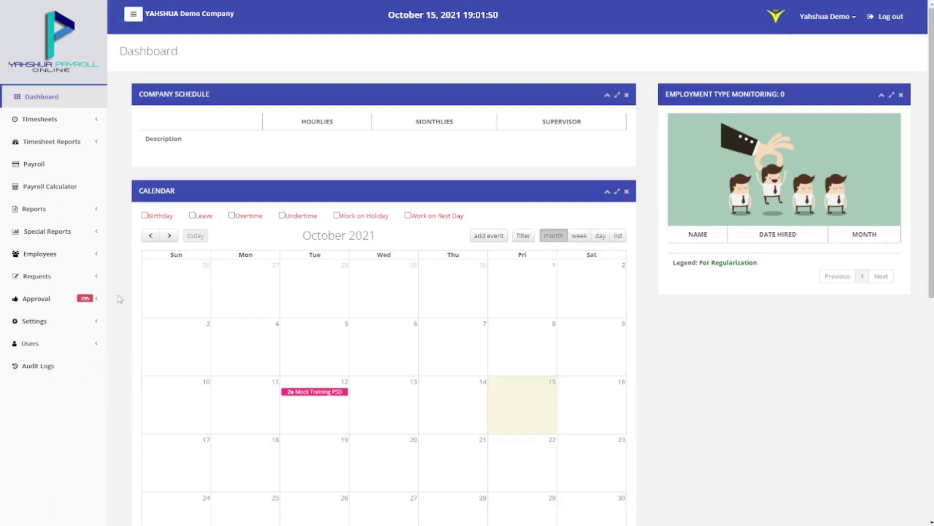
Select the 13th Month Pay and Approval - Overtime log types in Audit Logs
click(115, 369)
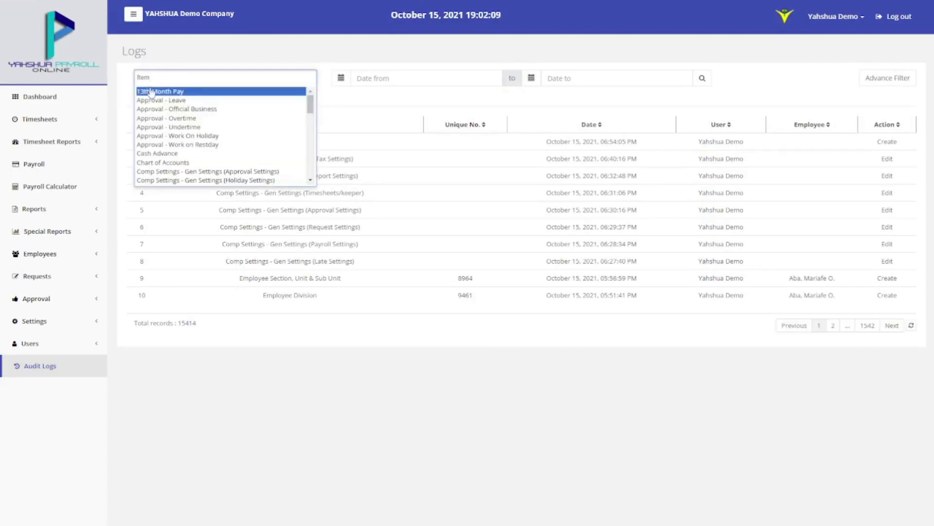
click(150, 92)
click(212, 81)
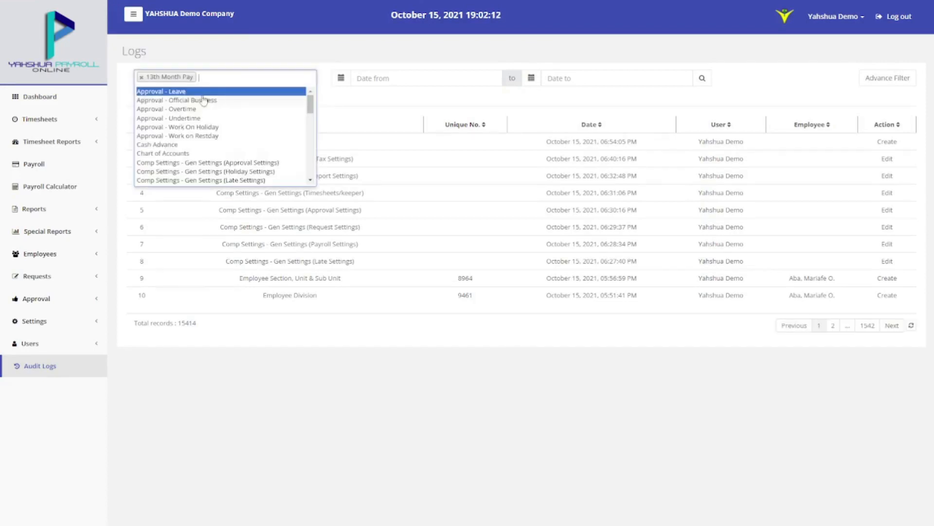
click(219, 109)
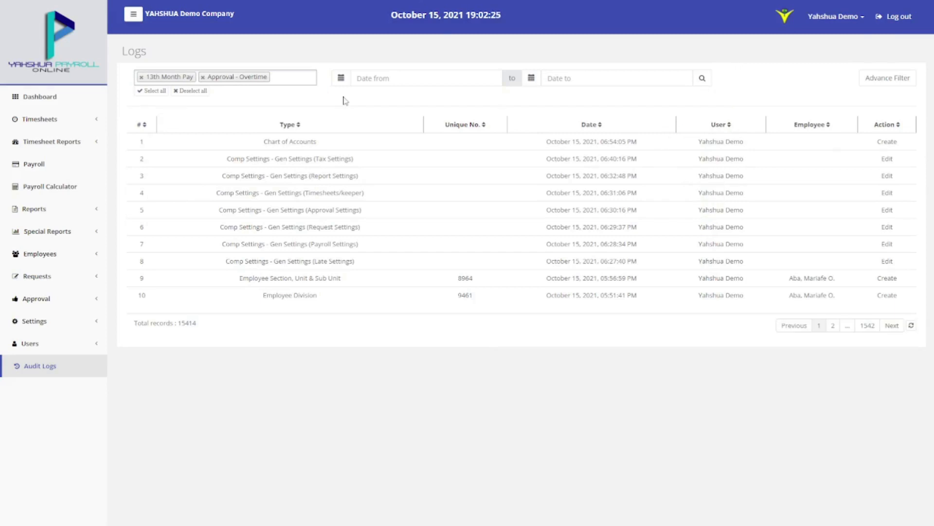
Limit the logs to 09/01/2021–10/15/2021, search, then search again via Advance Filter
click(341, 78)
click(359, 93)
click(412, 117)
click(531, 78)
click(637, 145)
click(702, 78)
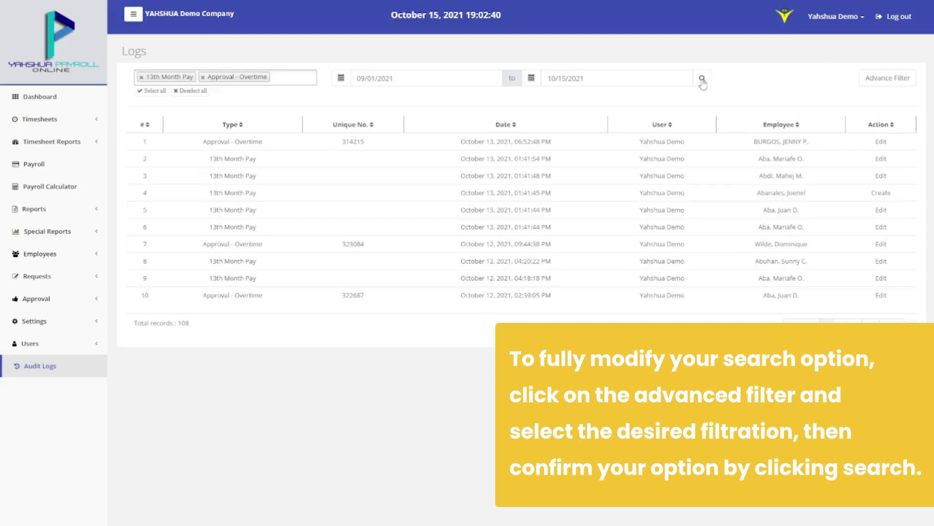
click(861, 81)
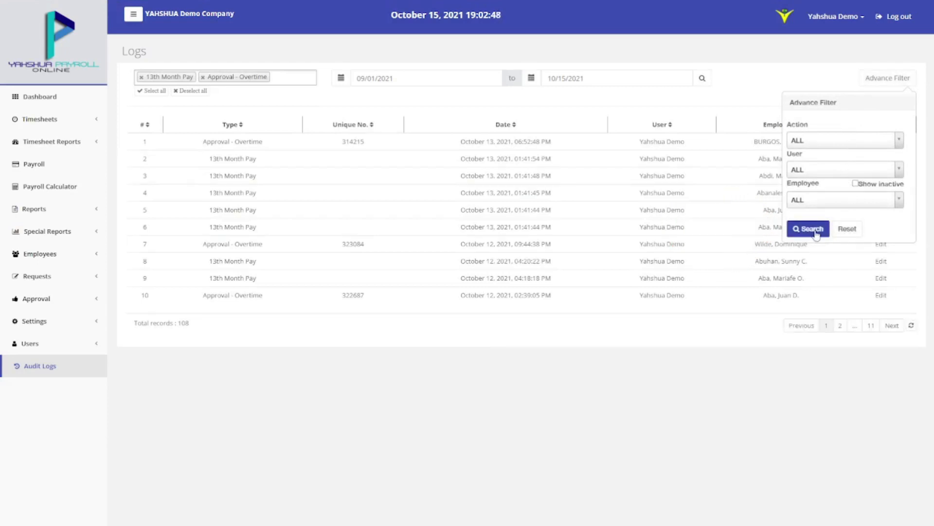
click(749, 339)
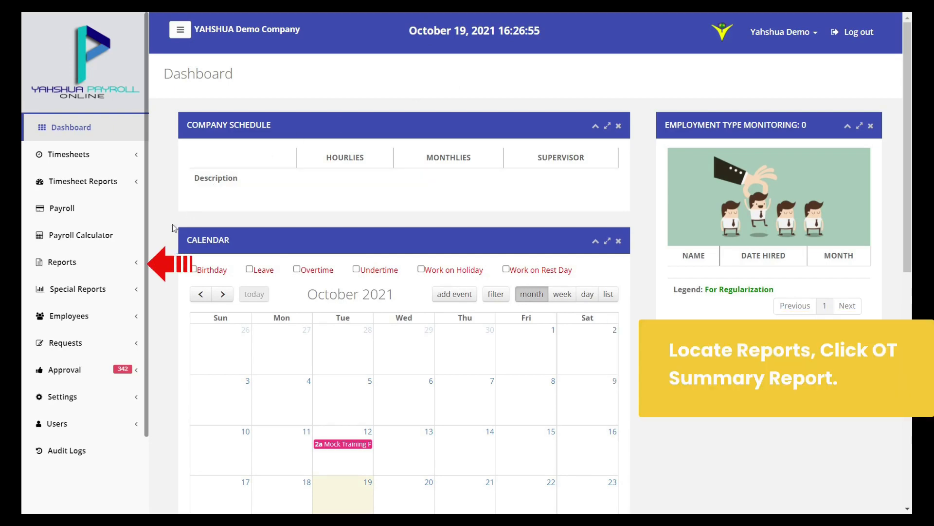
Open the OT Summary Report from the Reports list
click(113, 270)
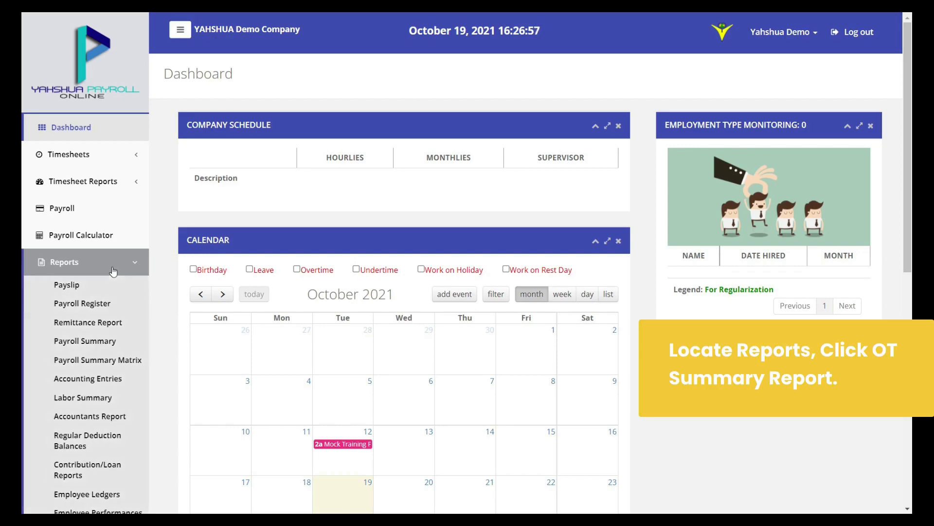
scroll(110, 302, down, 5)
scroll(110, 303, down, 7)
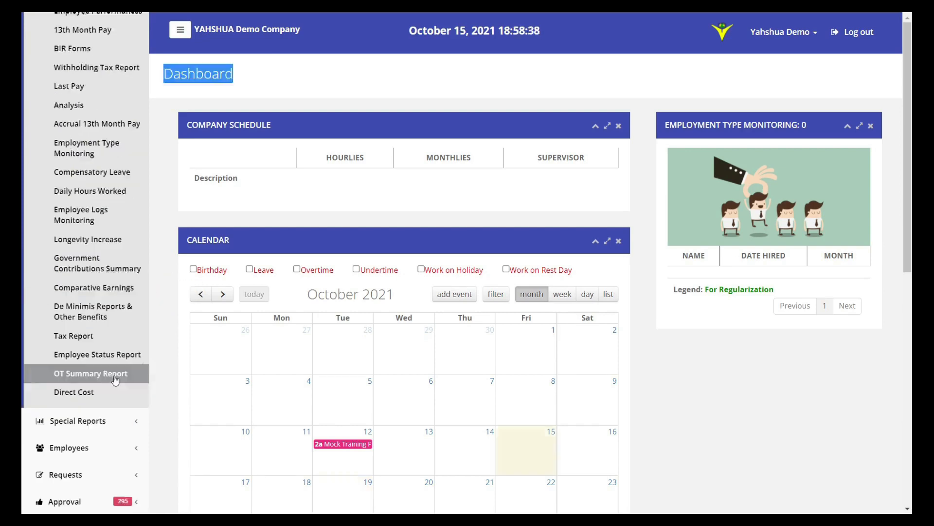
click(136, 377)
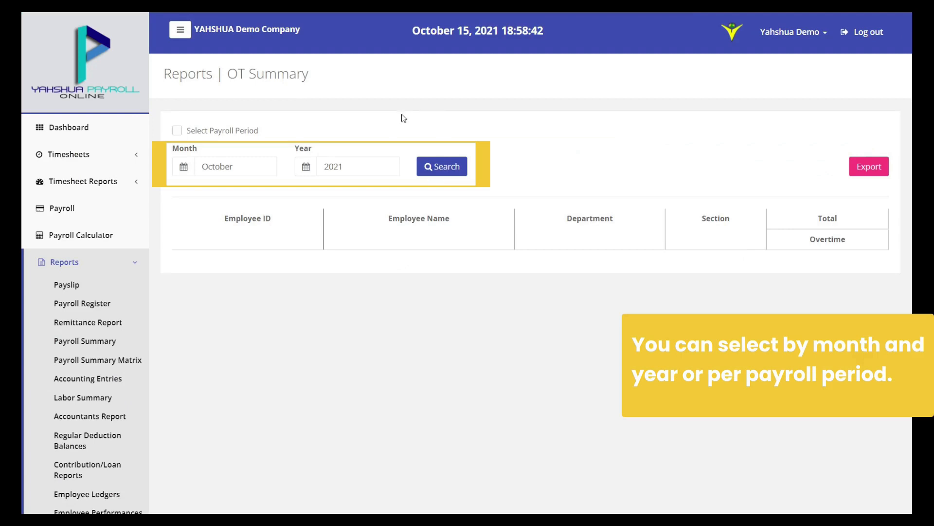
Generate the OT summary for the December 01–15, 2021 payroll period and export it
click(251, 162)
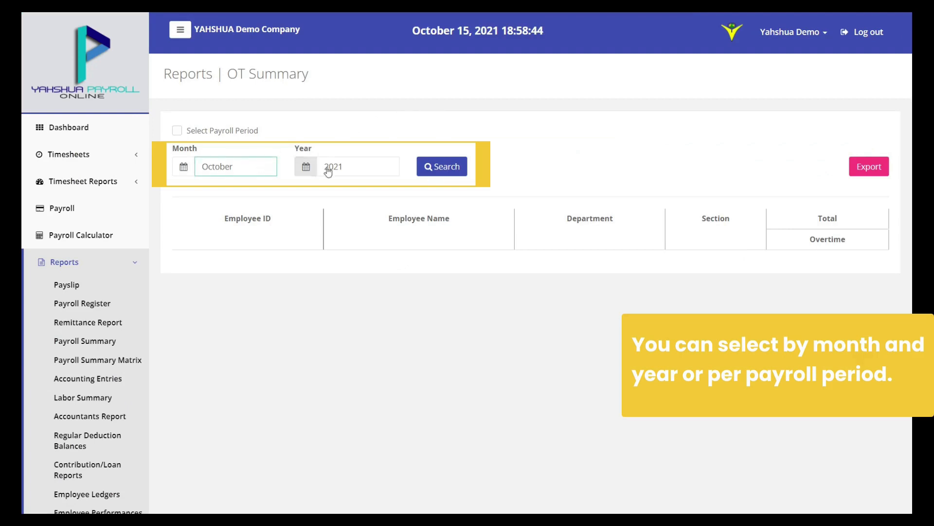
click(368, 166)
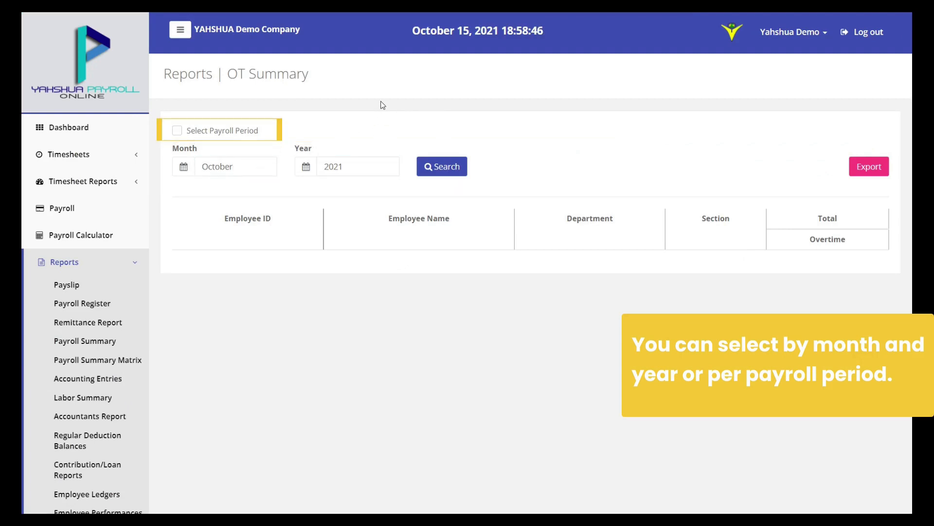
click(249, 130)
click(340, 166)
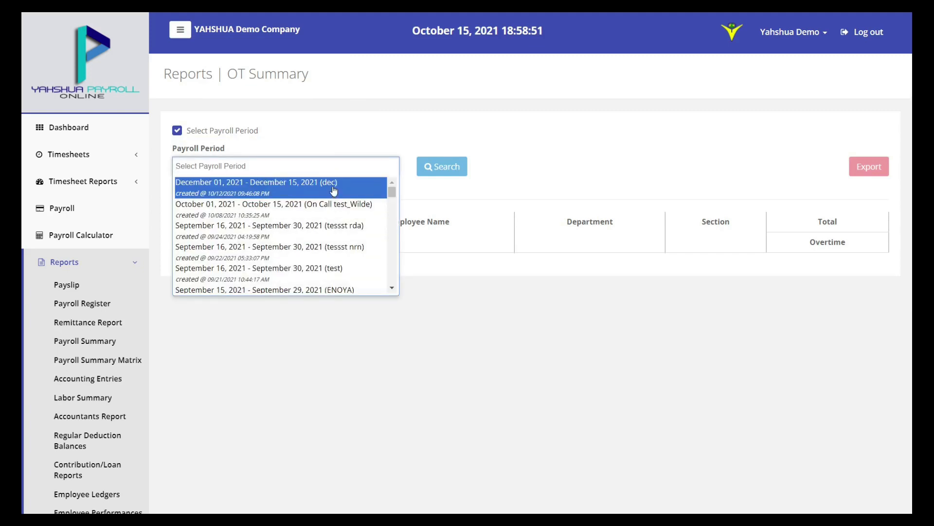
click(332, 188)
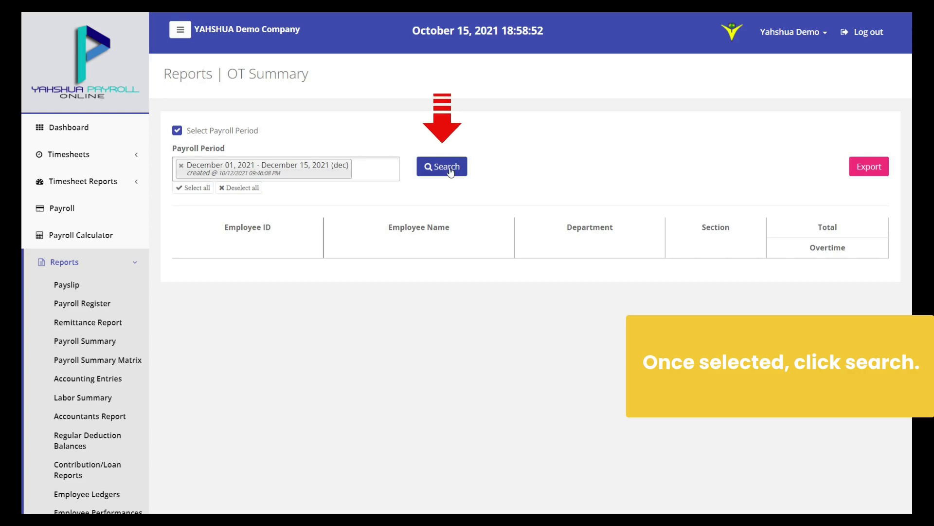
click(448, 168)
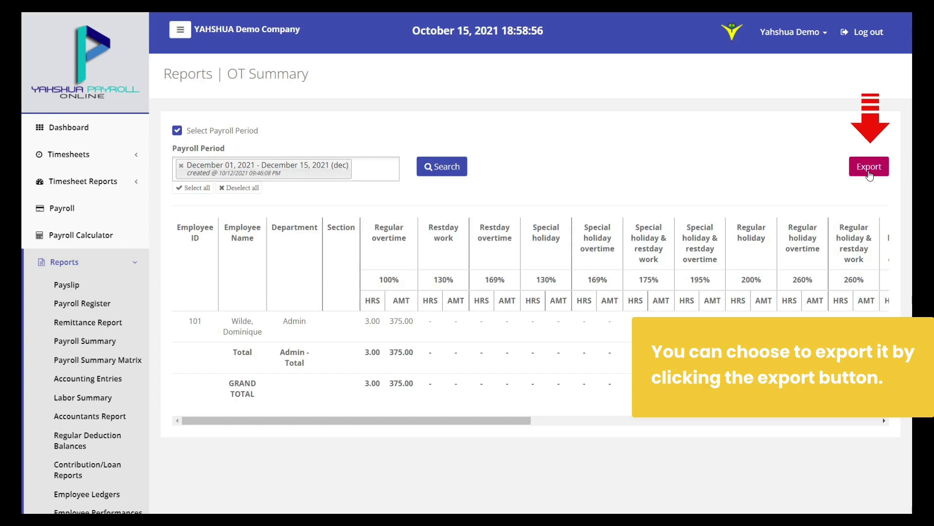
click(869, 167)
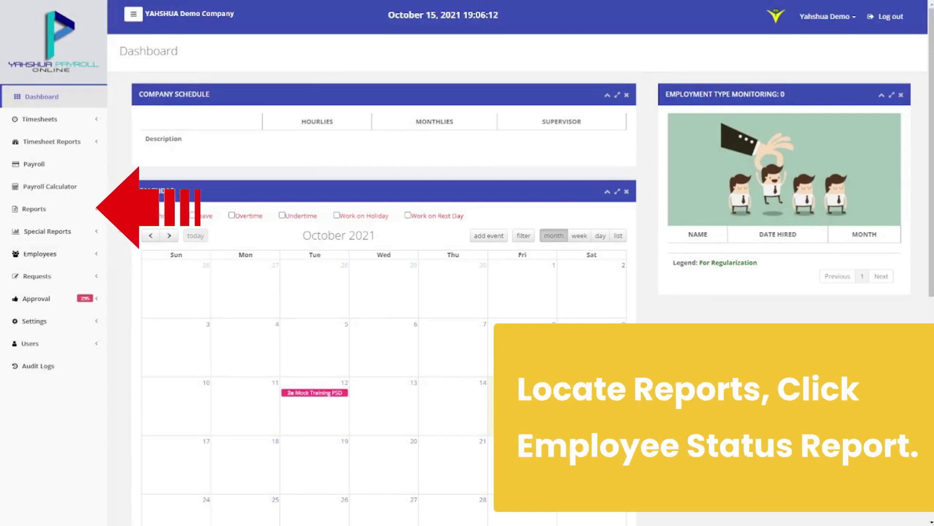
Open the New Hire view of the Employee Status Report
click(88, 209)
scroll(86, 246, down, 6)
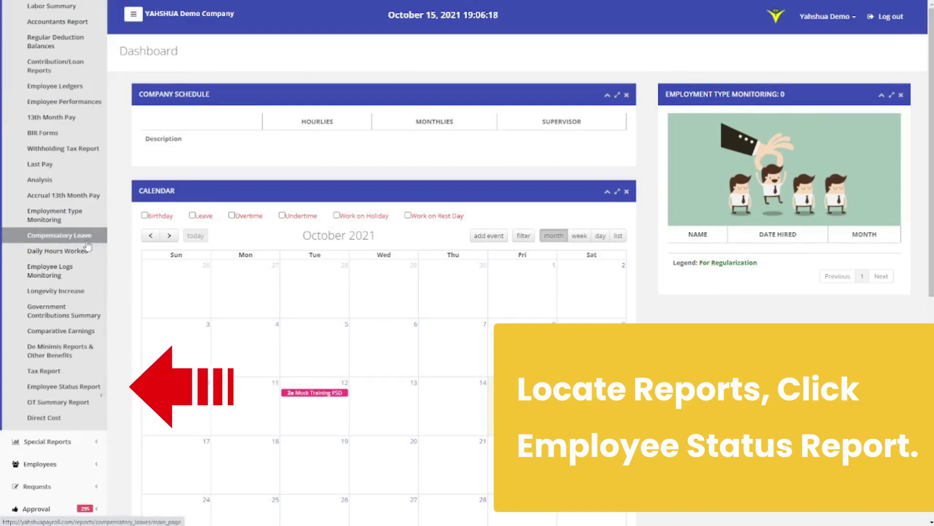
click(77, 387)
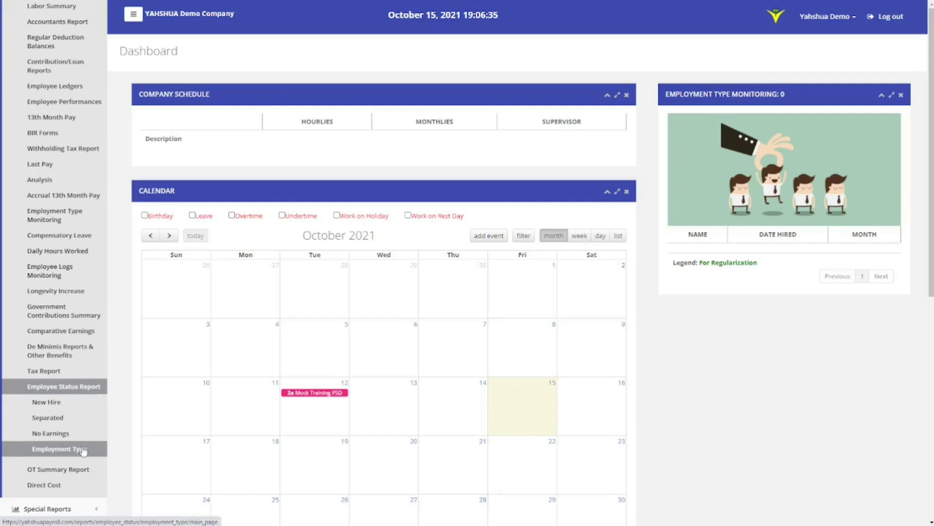
click(86, 406)
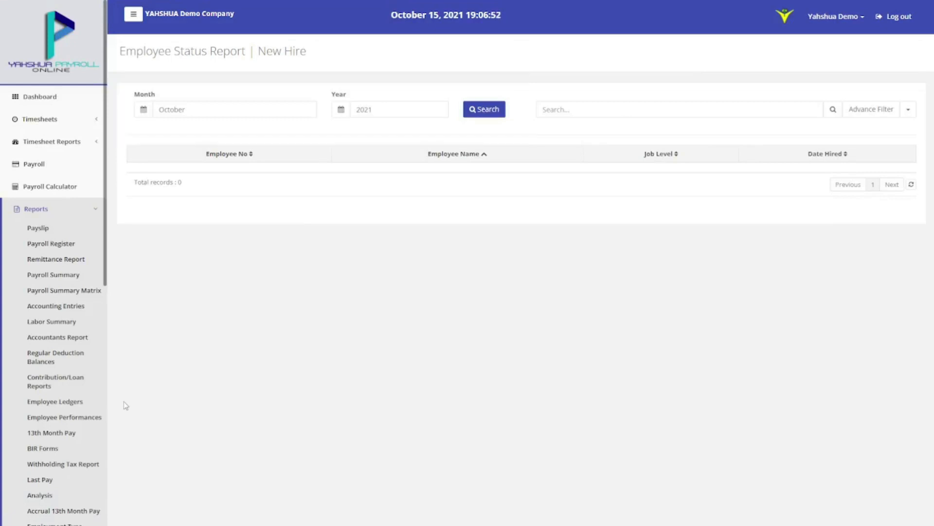
Set the report period to September 2021
click(143, 109)
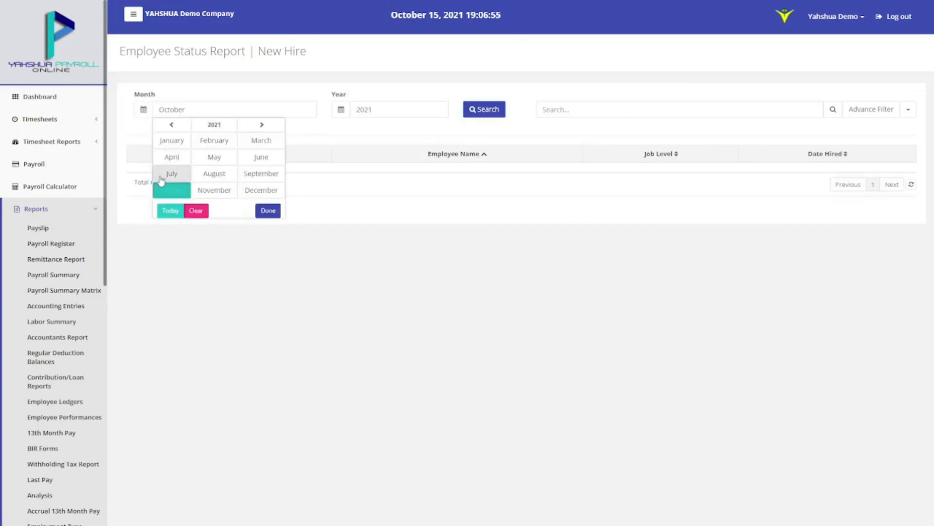
click(252, 173)
click(341, 109)
click(363, 141)
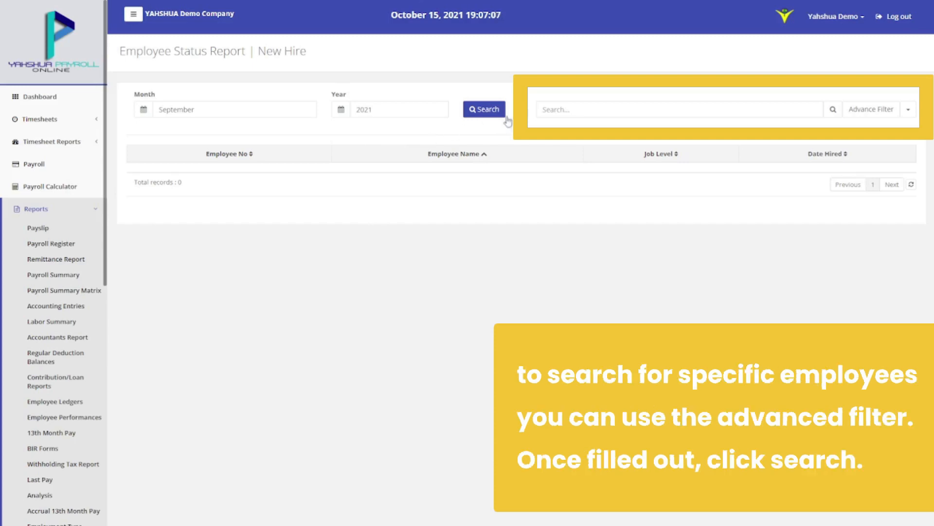
Search through the advanced filter and export the seven new hires to Excel
click(558, 109)
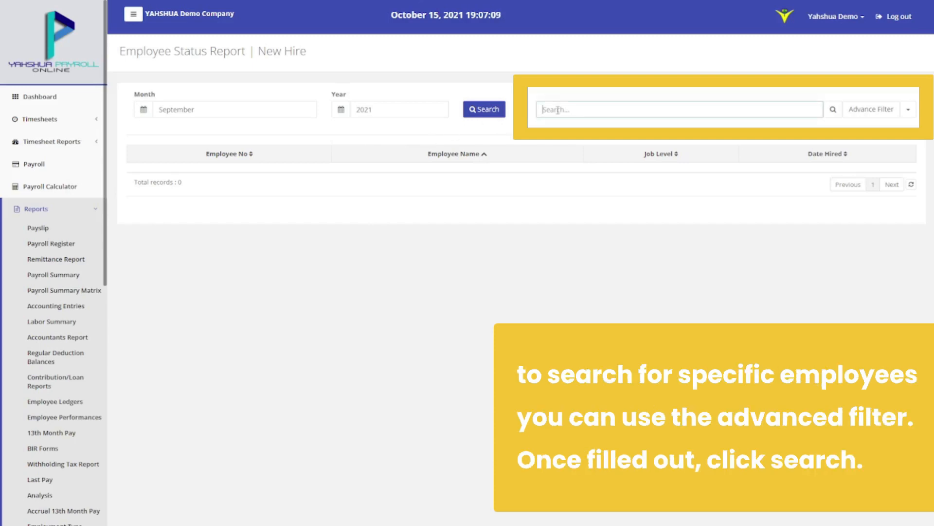
click(853, 108)
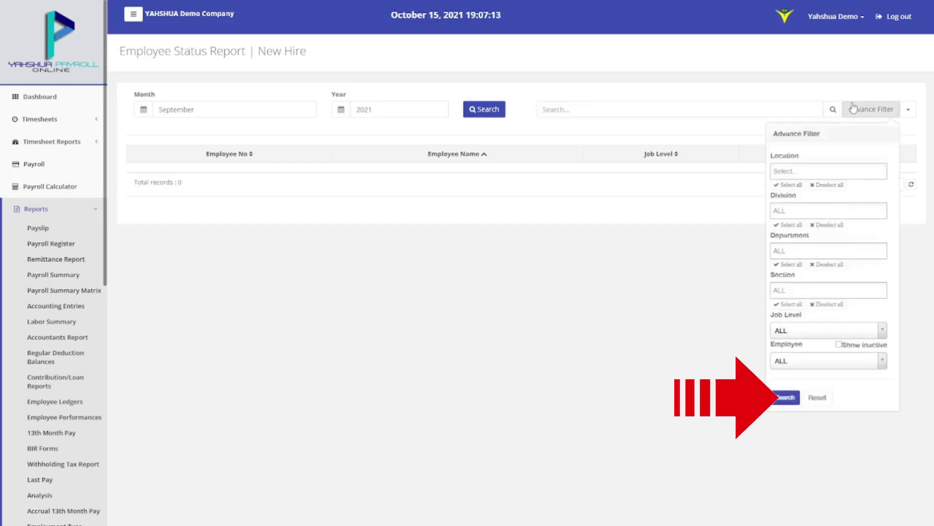
click(785, 397)
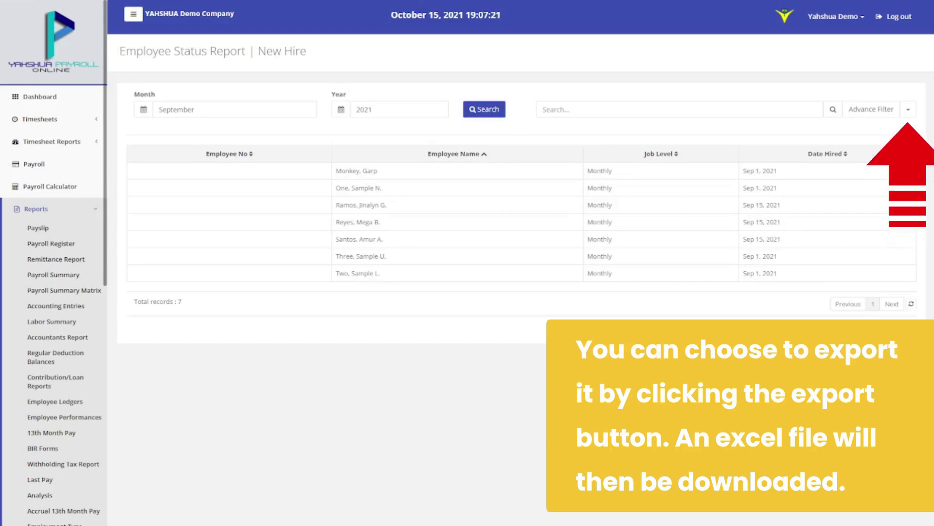
click(909, 109)
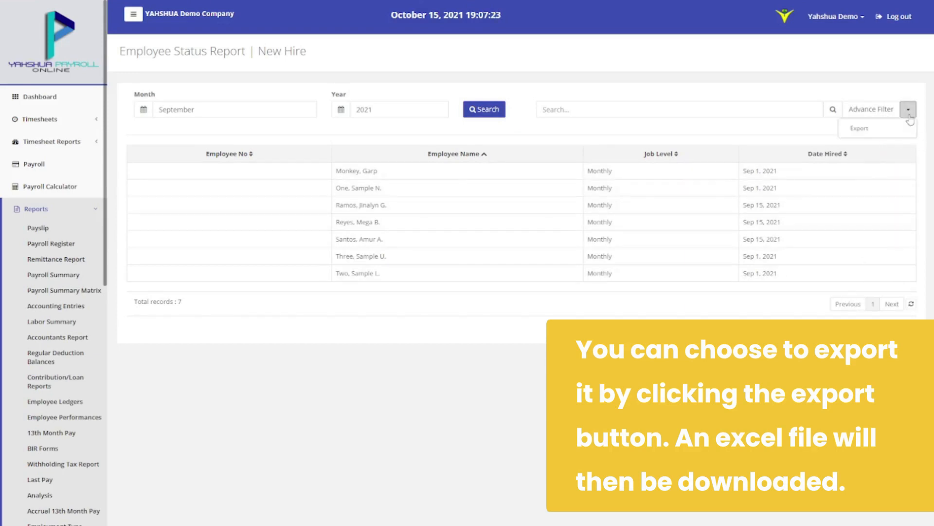
click(907, 131)
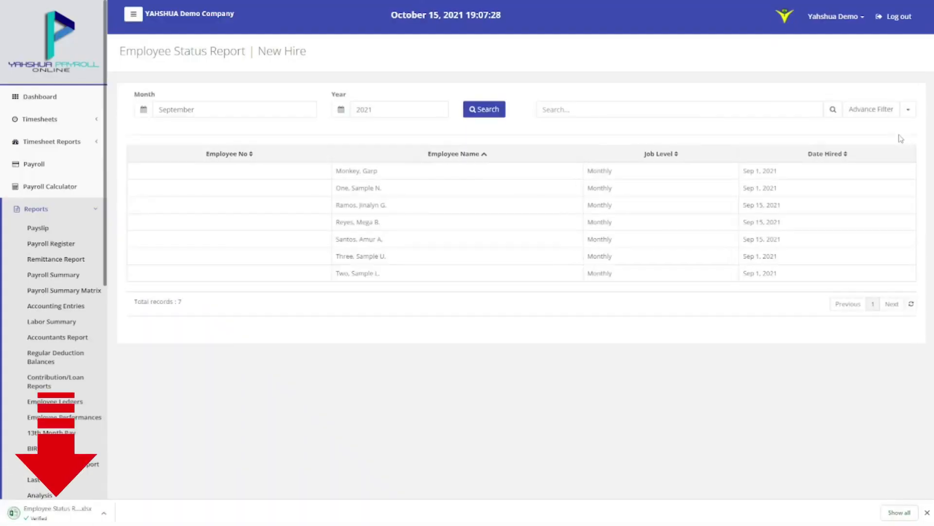